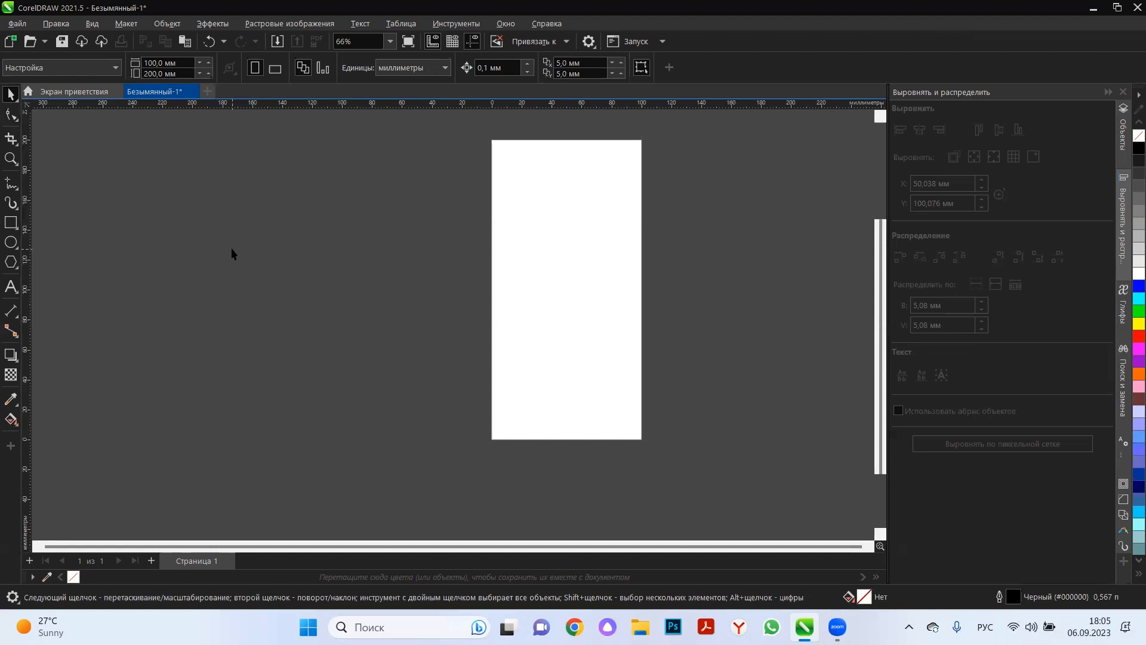
# Draw a horizontal two-point line about 196 mm long and a vertical one about 211 mm long, both centred on the page.
pyautogui.click(17, 186)
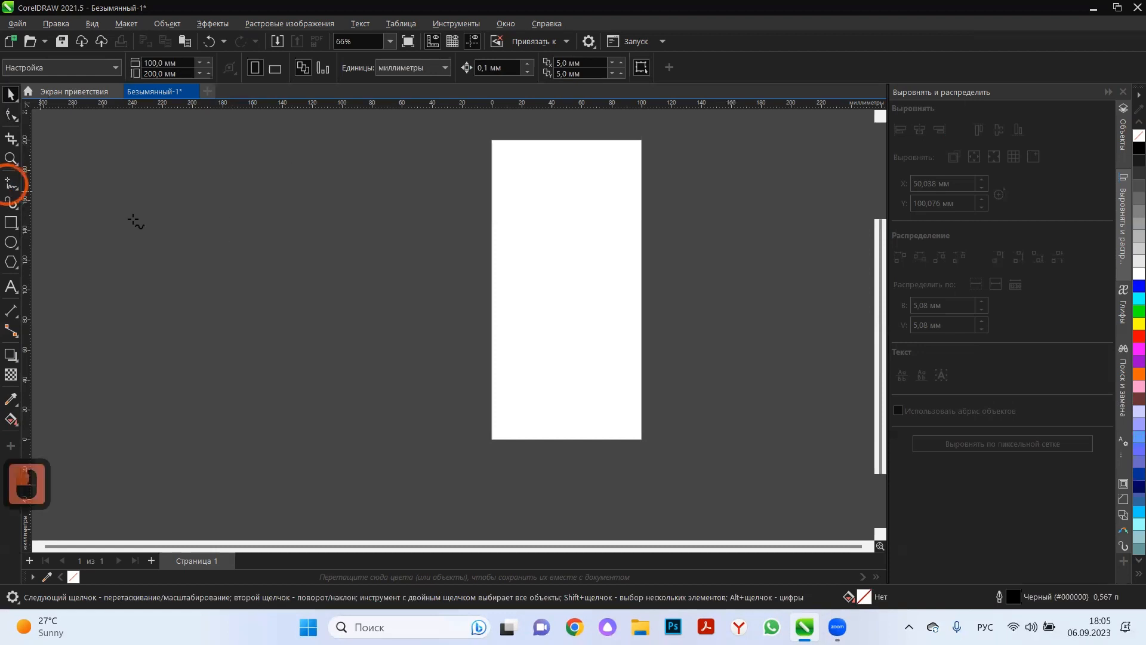
pyautogui.moveTo(11, 184); pyautogui.dragTo(65, 201)
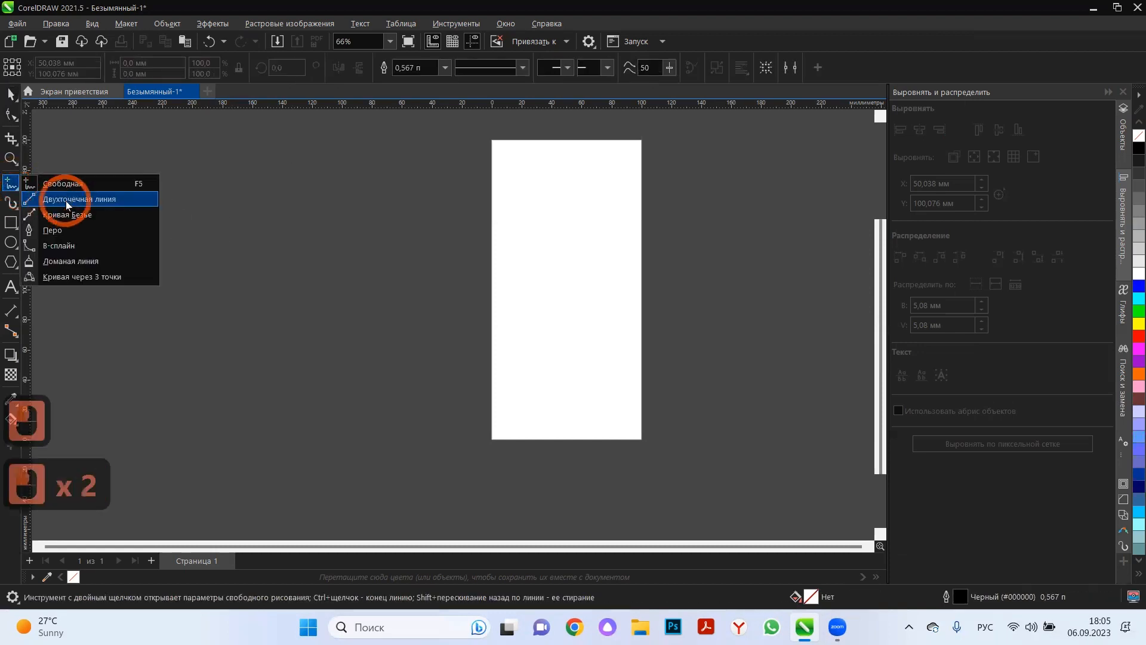
pyautogui.moveTo(378, 296); pyautogui.dragTo(672, 303)
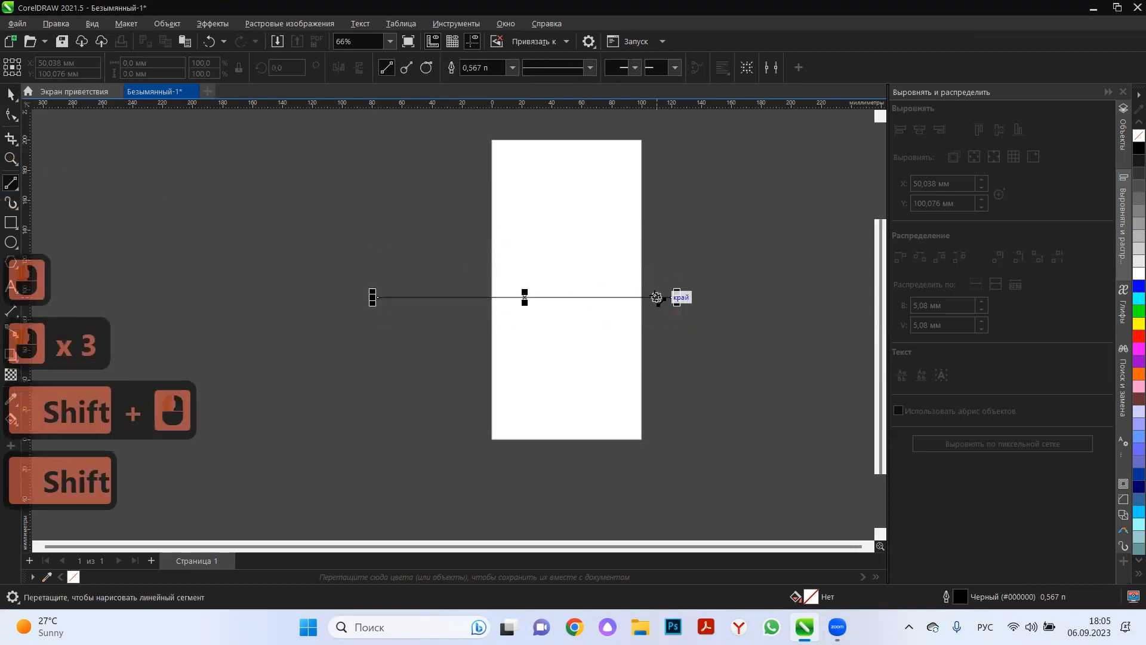
pyautogui.press('p')
pyautogui.moveTo(559, 139); pyautogui.dragTo(559, 452)
pyautogui.press('p')
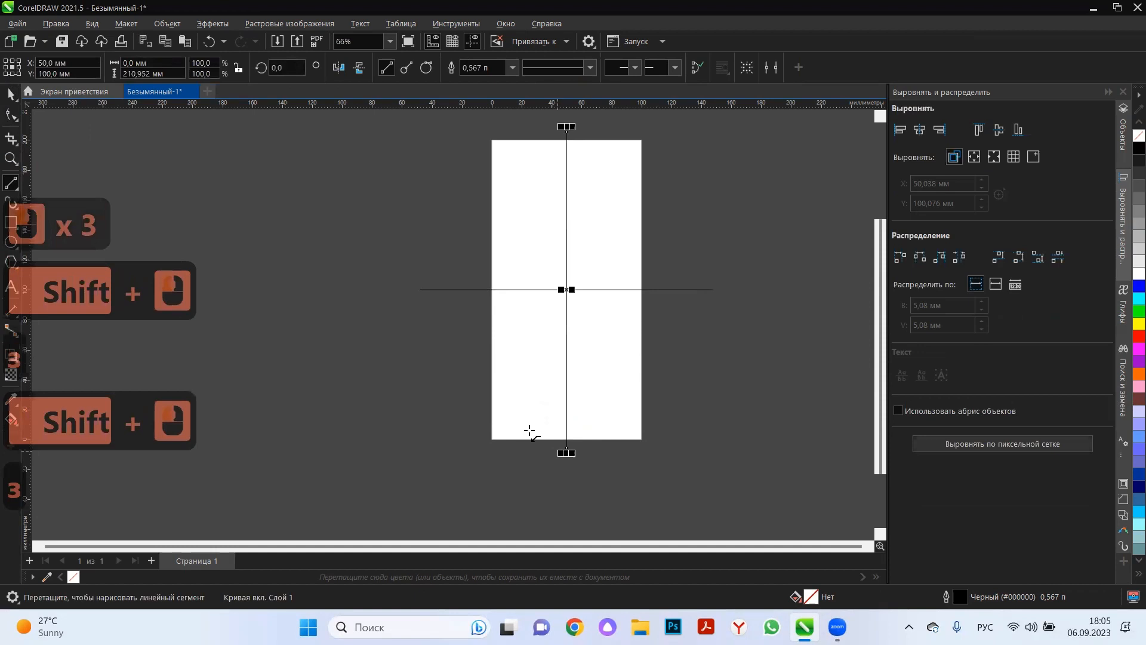
# Copy the horizontal line midway into the upper and lower halves of the page, dividing it into eight equal cells.
pyautogui.click(10, 93)
pyautogui.click(630, 289)
pyautogui.click(641, 290)
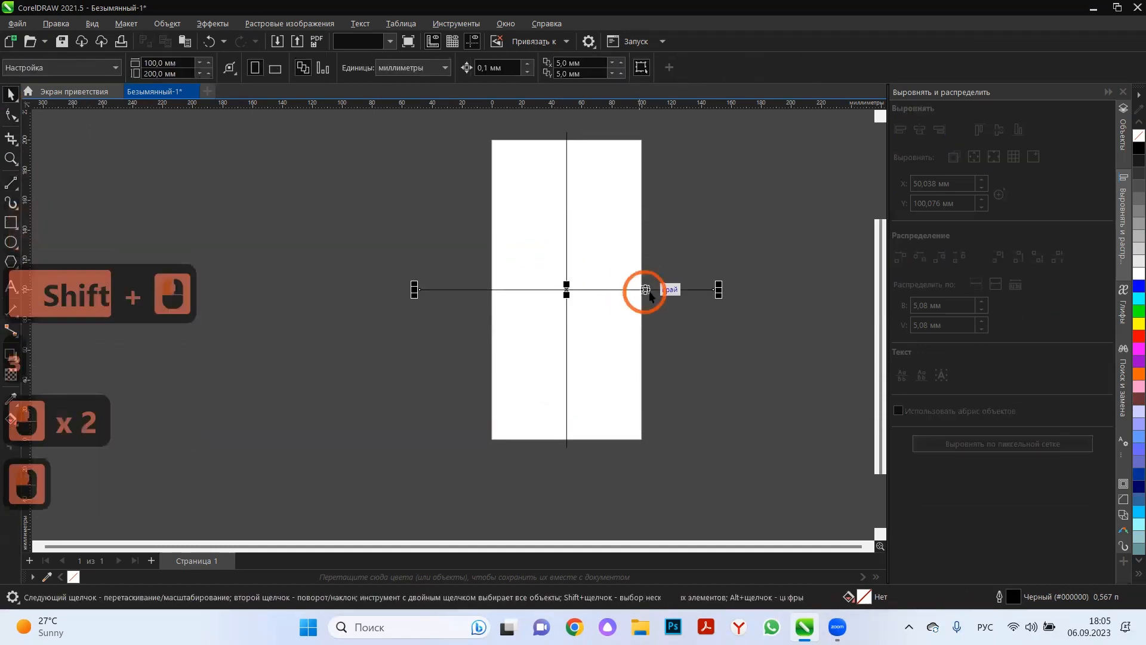
pyautogui.moveTo(642, 290); pyautogui.dragTo(658, 364)
pyautogui.rightClick(657, 215)
pyautogui.rightClick(658, 364)
pyautogui.click(38, 116)
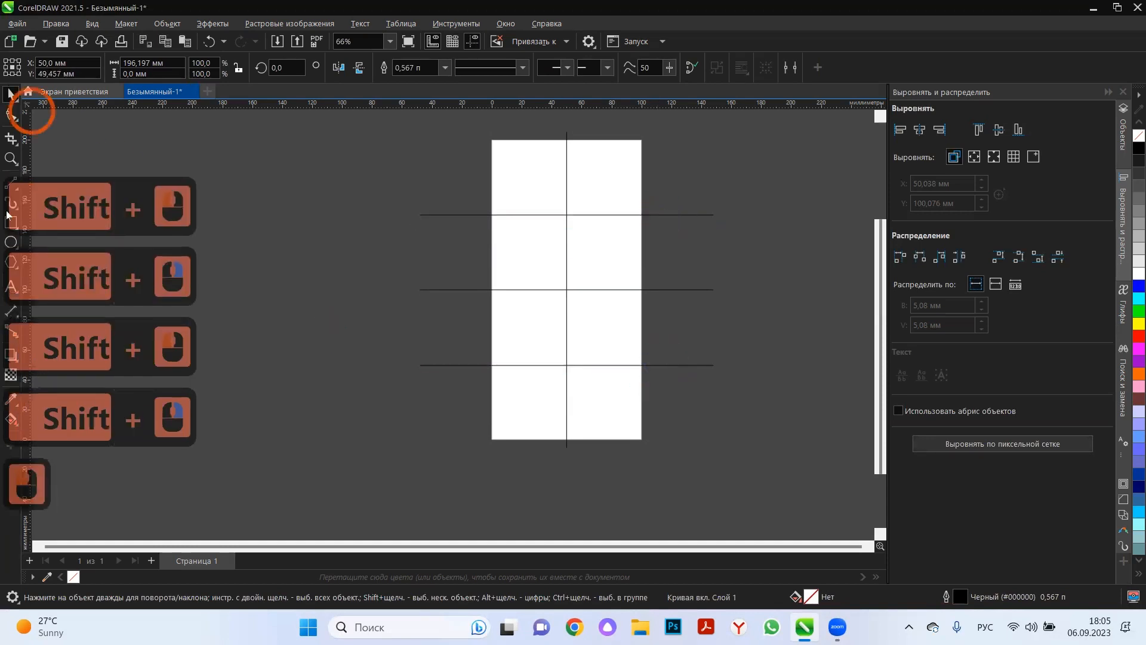
# Add the text "1" in the upper-left cell and move it close to the cell's corner, at about X 3.8 mm, Y 191.4 mm.
pyautogui.click(10, 286)
pyautogui.click(498, 154)
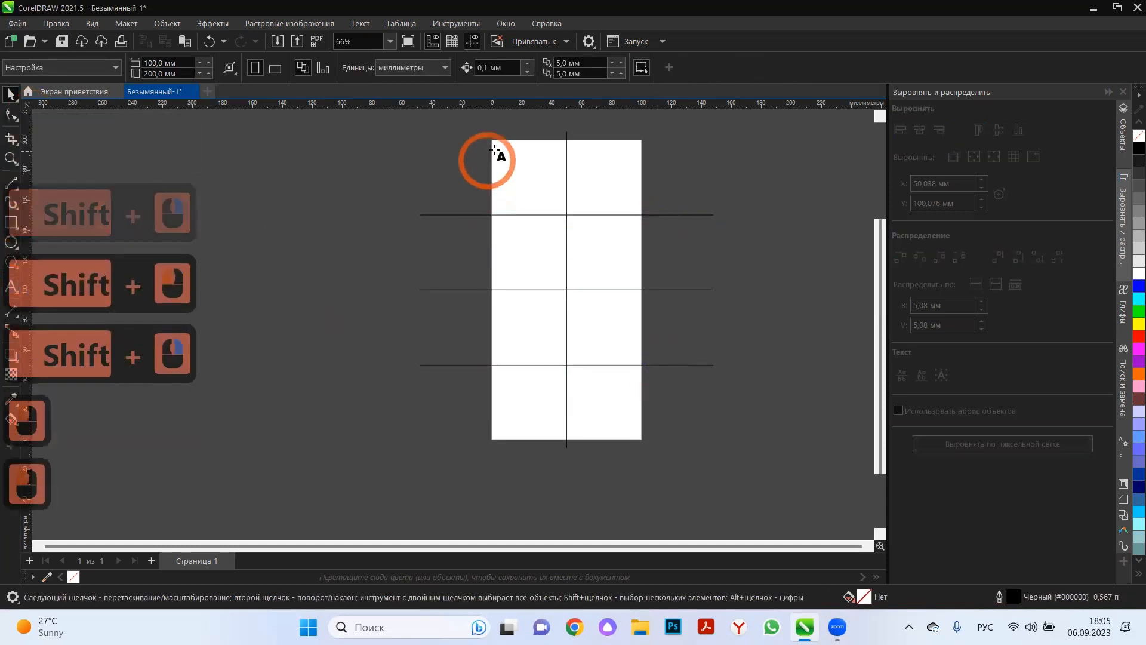
pyautogui.write('1')
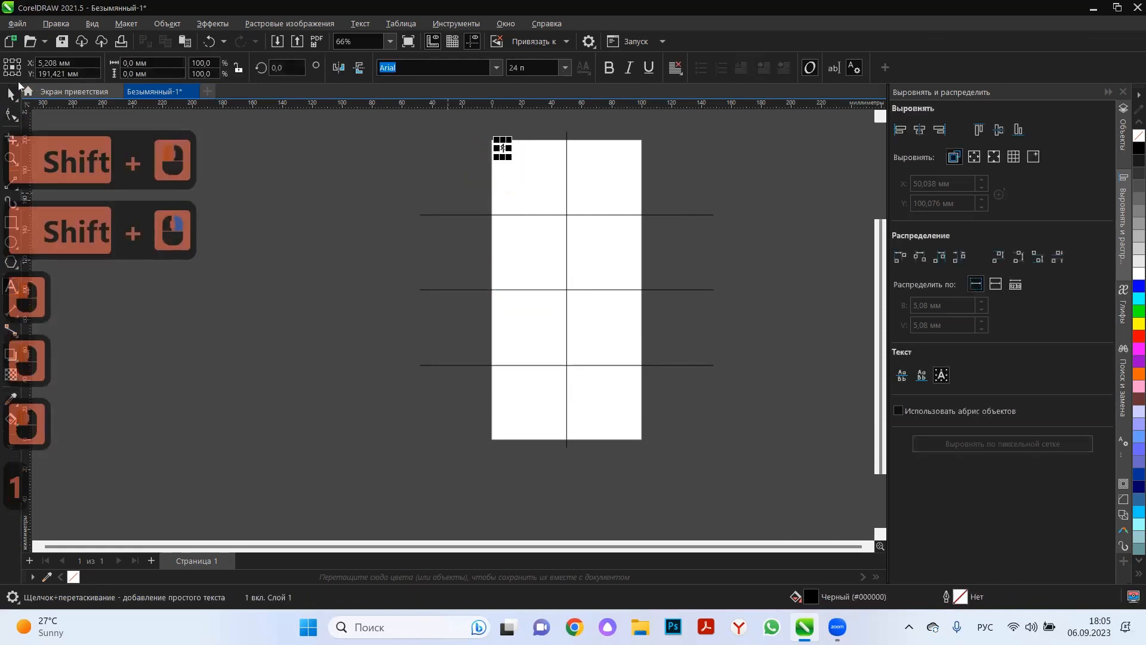
pyautogui.scroll(12, 549, 145)
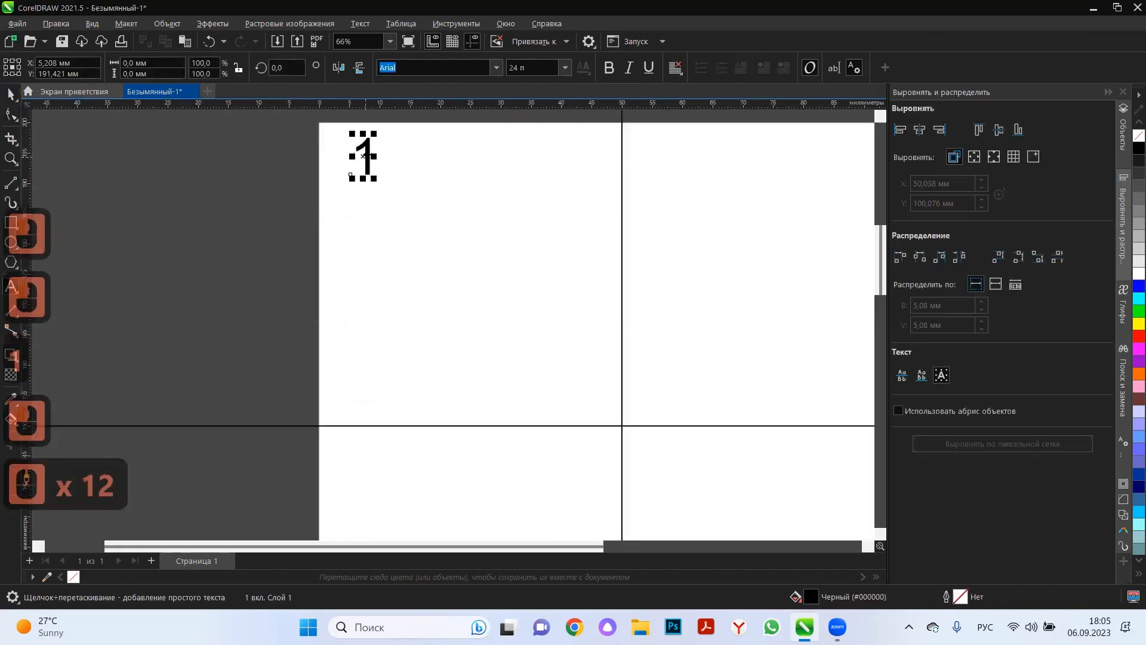
pyautogui.moveTo(366, 157); pyautogui.dragTo(345, 175)
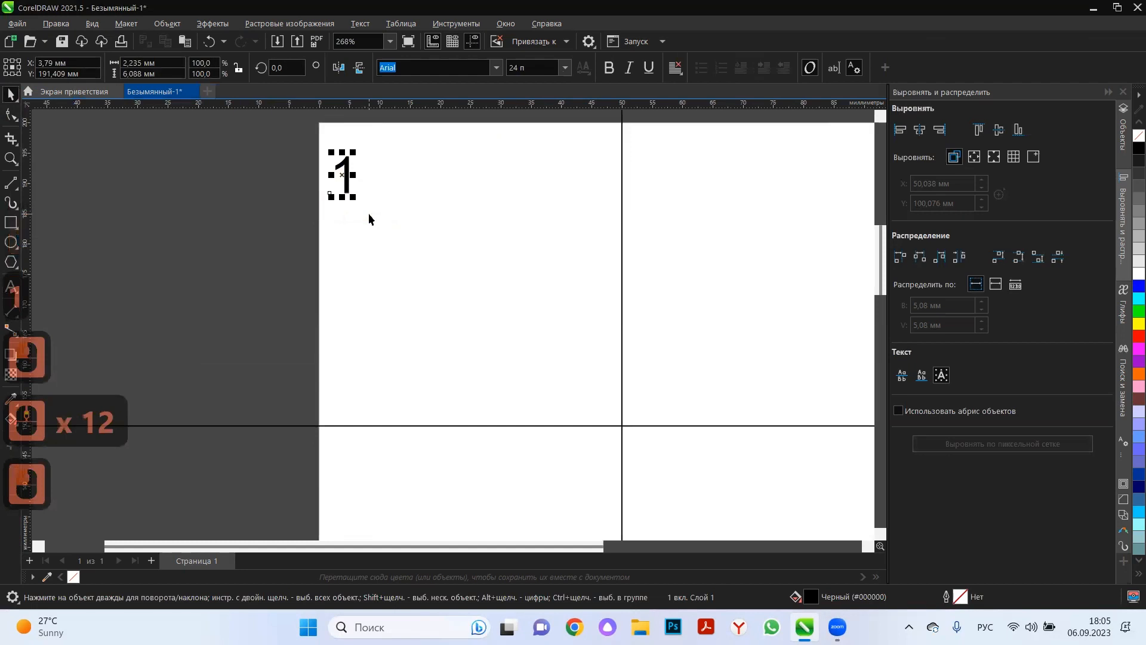
# Draw an irregular closed freehand shape about 28 × 26 mm in the middle of cell 1.
pyautogui.click(11, 183)
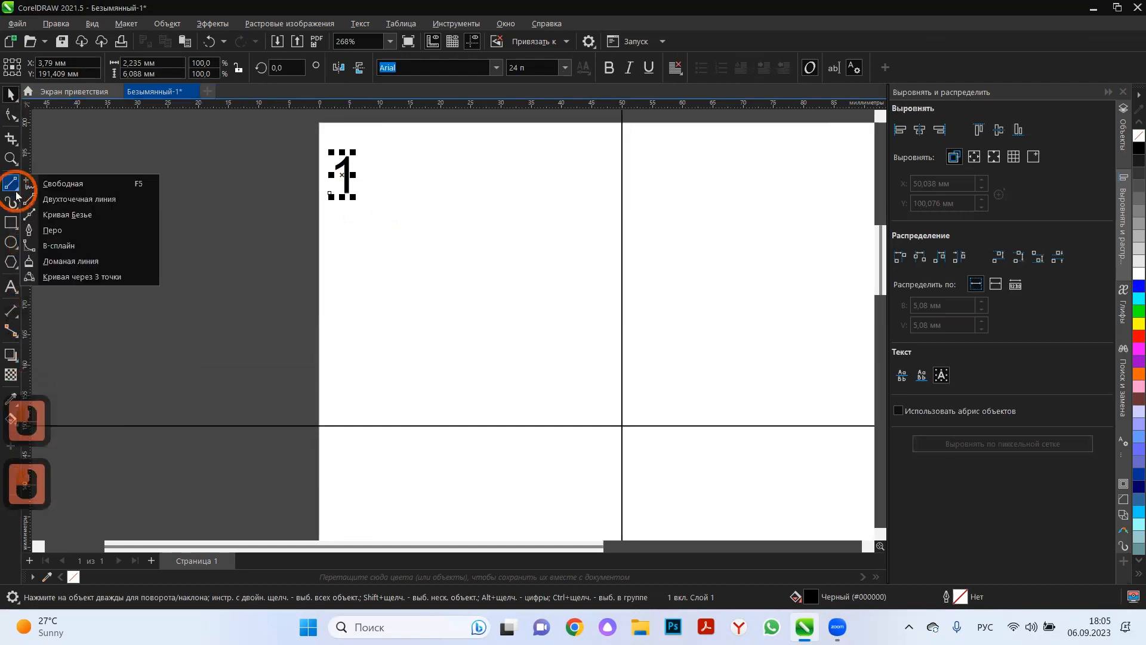
pyautogui.click(75, 184)
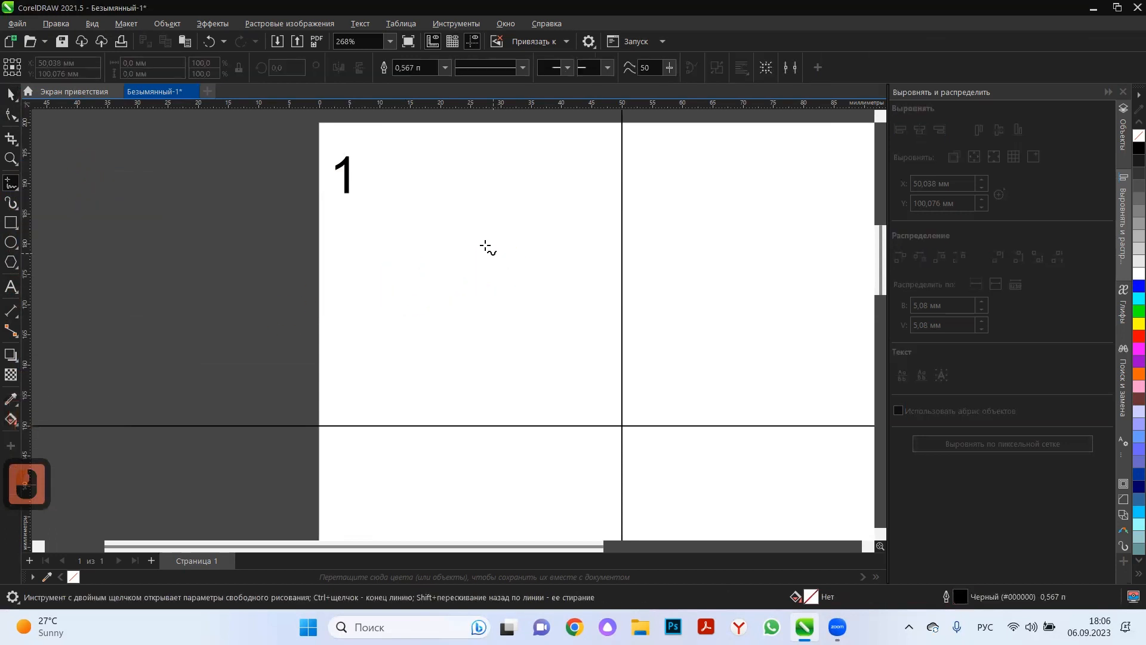
pyautogui.moveTo(485, 246)
pyautogui.mouseDown()
pyautogui.moveTo(435, 243)
pyautogui.moveTo(412, 299)
pyautogui.moveTo(499, 340)
pyautogui.mouseUp()
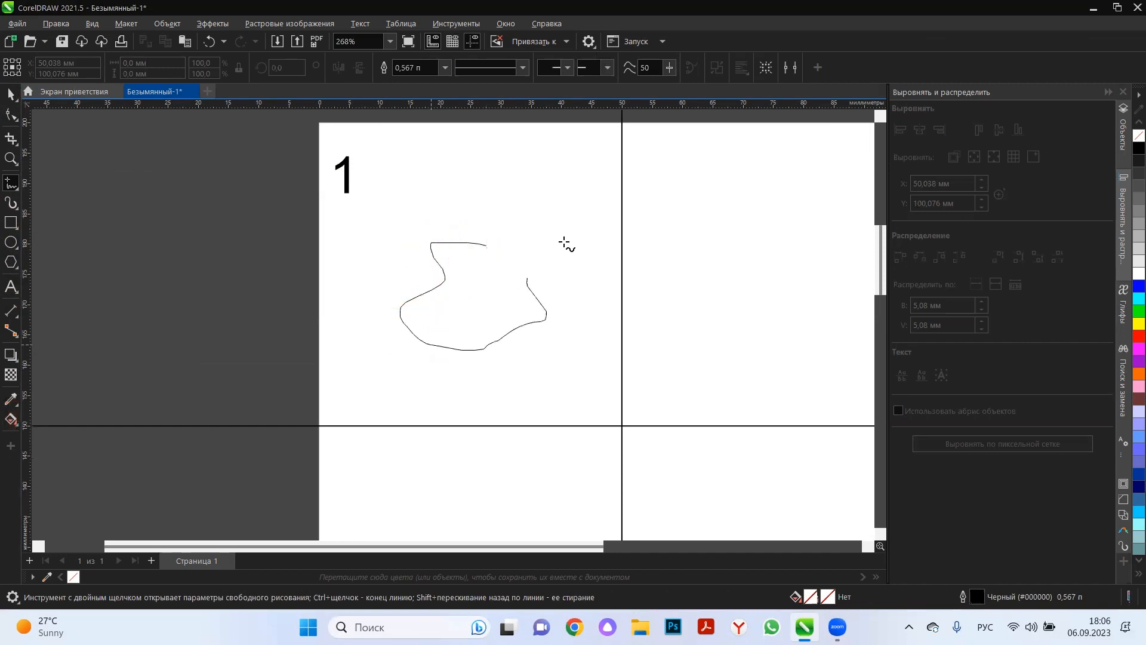
pyautogui.moveTo(484, 244); pyautogui.dragTo(484, 244)
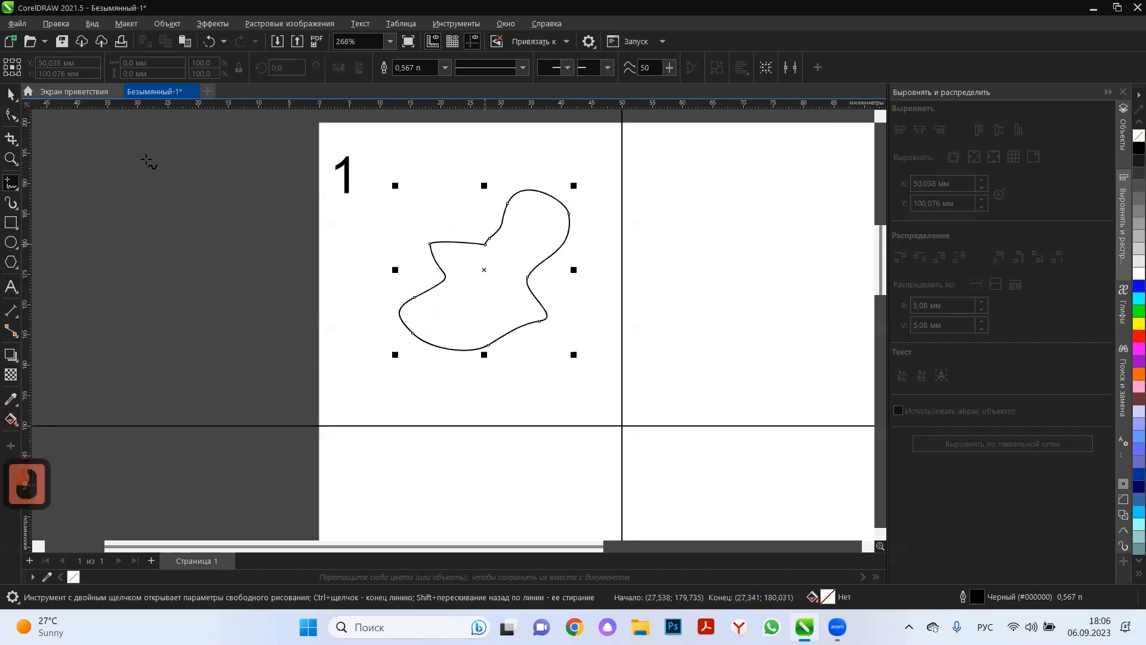
# Delete the freehand shape's start node and shift the neighbouring node slightly left to smooth the contour.
pyautogui.click(11, 114)
pyautogui.click(486, 244)
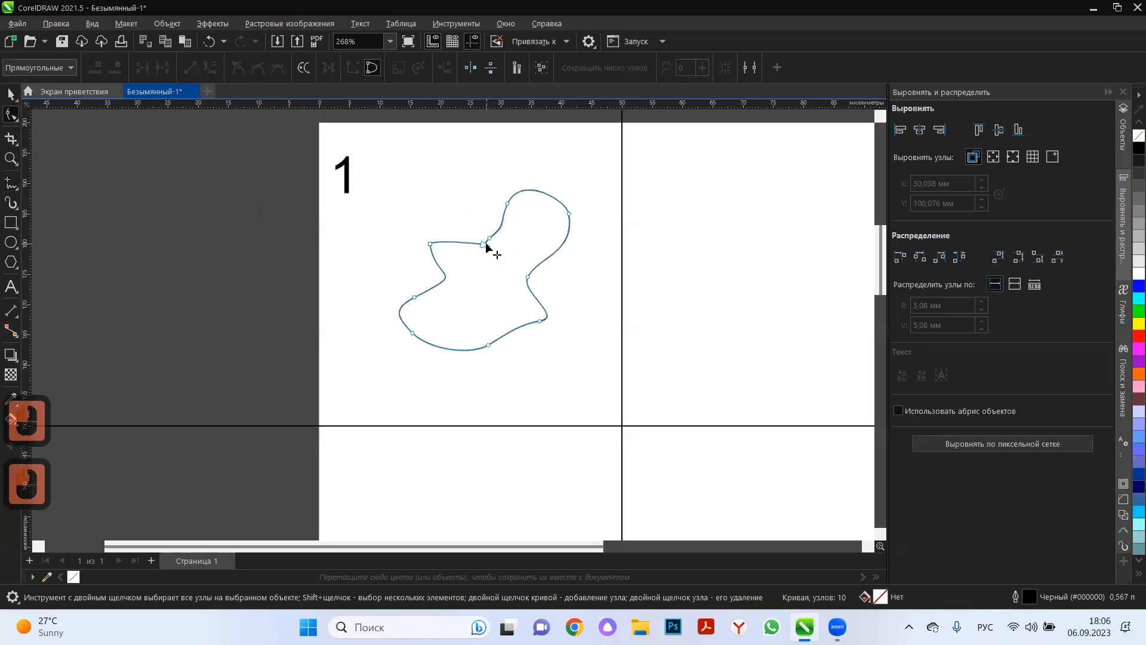
pyautogui.scroll(6, 486, 263)
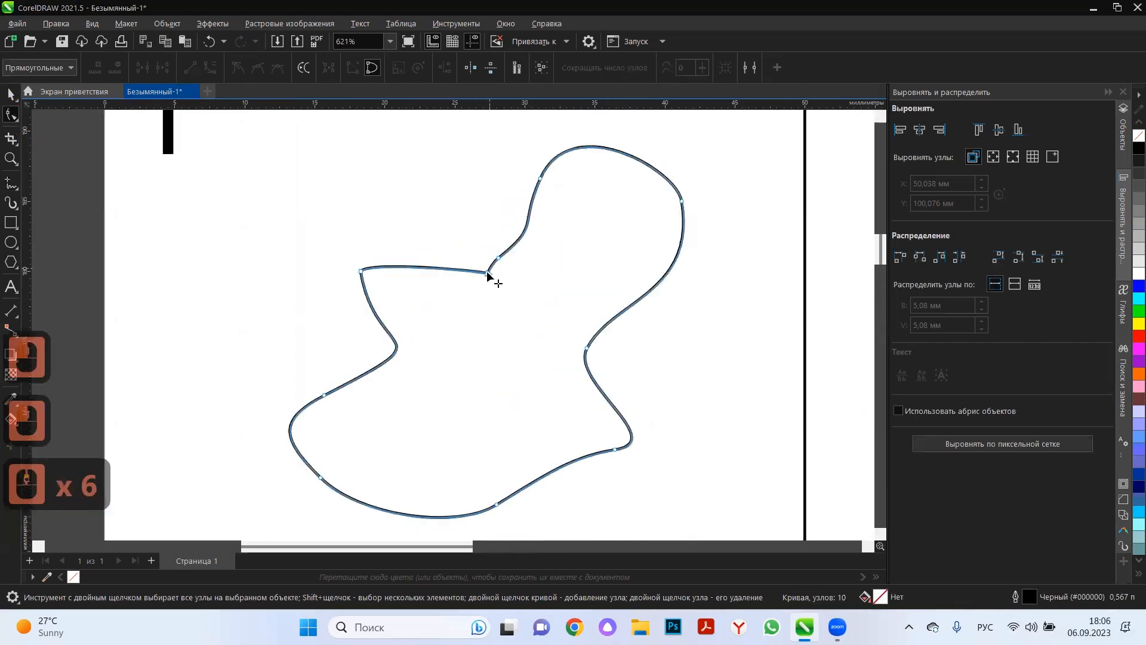
pyautogui.doubleClick(490, 269)
pyautogui.moveTo(497, 257)
pyautogui.mouseDown()
pyautogui.moveTo(498, 232)
pyautogui.moveTo(479, 252)
pyautogui.mouseUp()
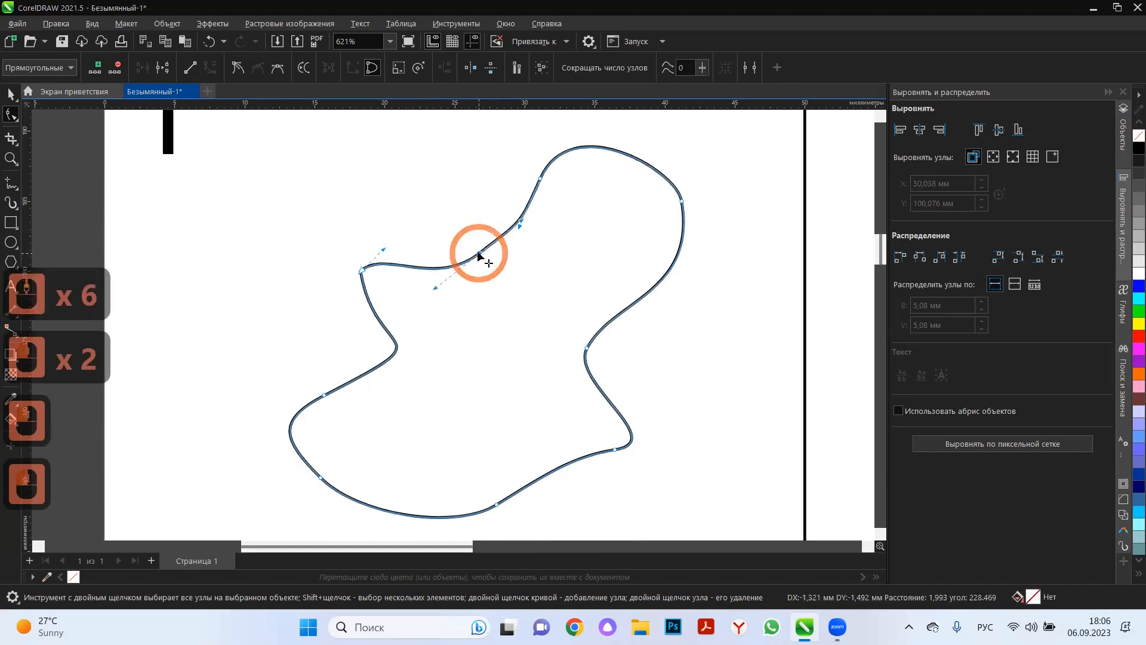
# Draw a larger irregular closed freehand shape around the first one, extending slightly past the vertical dividing line.
pyautogui.click(13, 188)
pyautogui.click(259, 248)
pyautogui.scroll(-7, 425, 209)
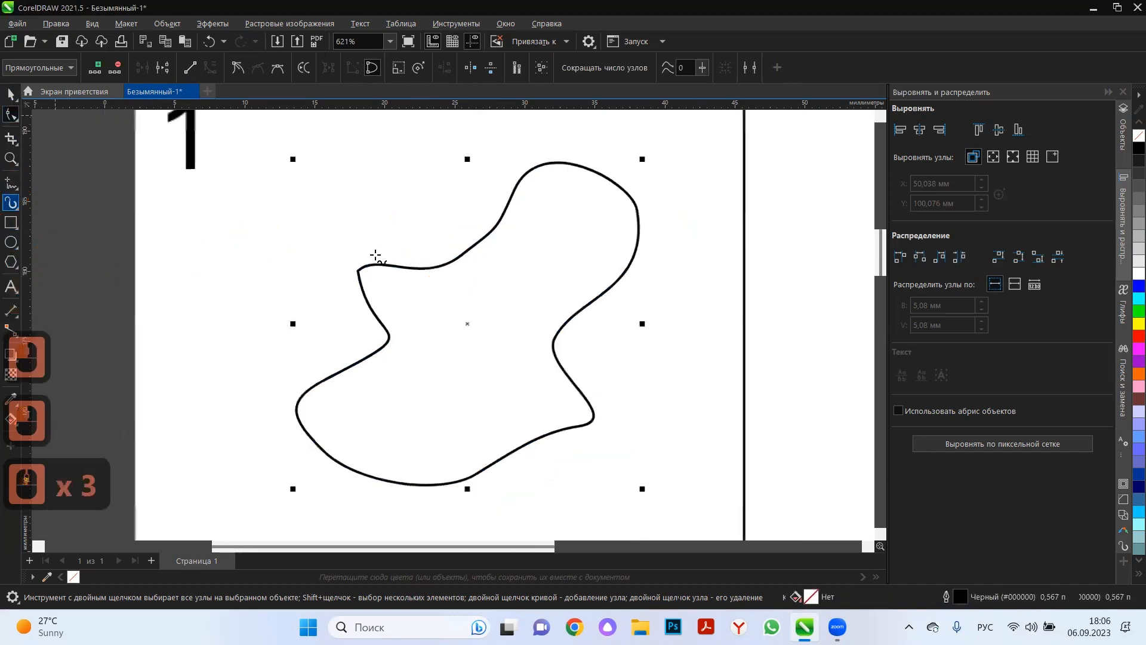
pyautogui.scroll(-4, 525, 289)
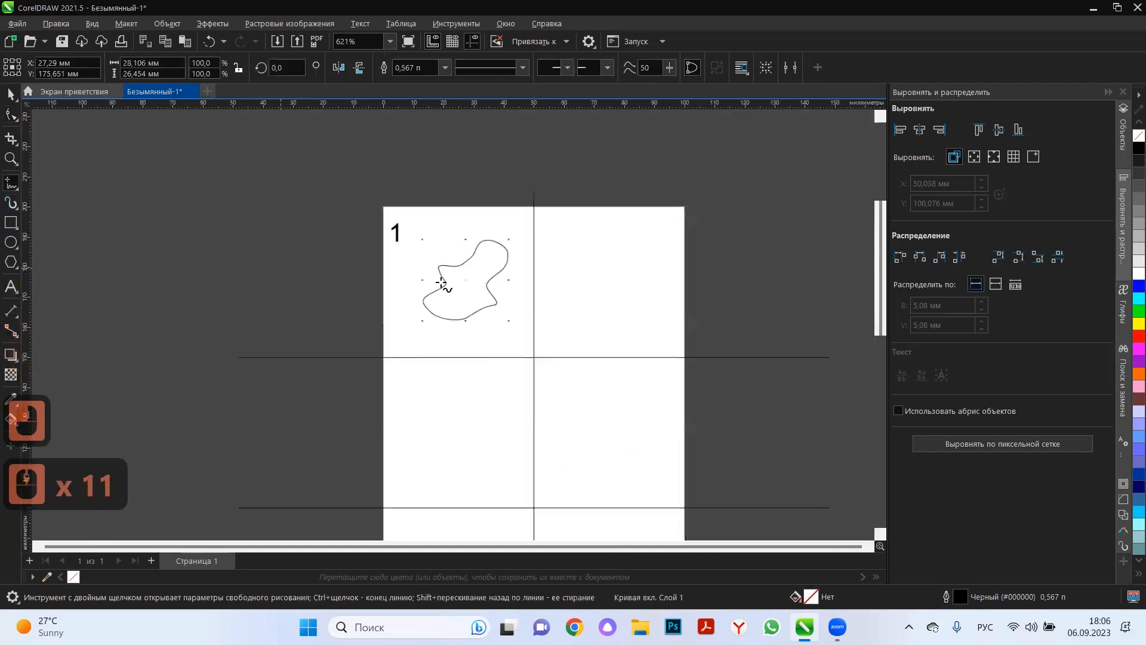
pyautogui.moveTo(417, 258)
pyautogui.mouseDown()
pyautogui.moveTo(389, 318)
pyautogui.moveTo(411, 335)
pyautogui.moveTo(499, 349)
pyautogui.moveTo(561, 309)
pyautogui.moveTo(545, 263)
pyautogui.mouseUp()
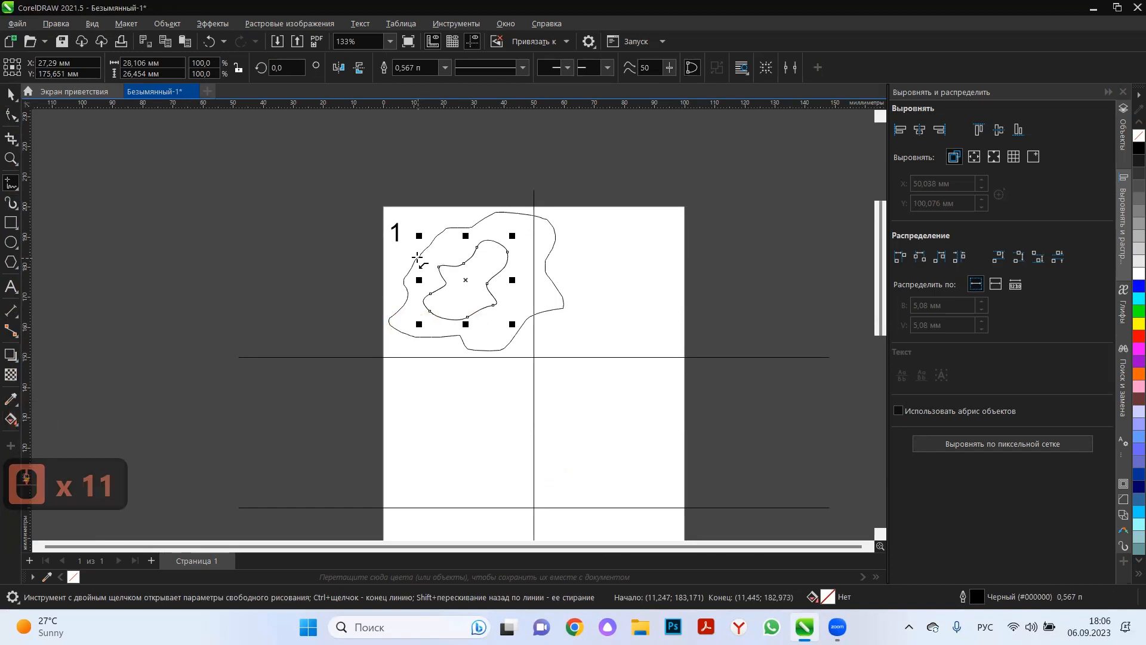
# Delete the sharp corner nodes on the lower edge and the right side of the outer shape.
pyautogui.click(11, 113)
pyautogui.click(409, 233)
pyautogui.scroll(4, 422, 275)
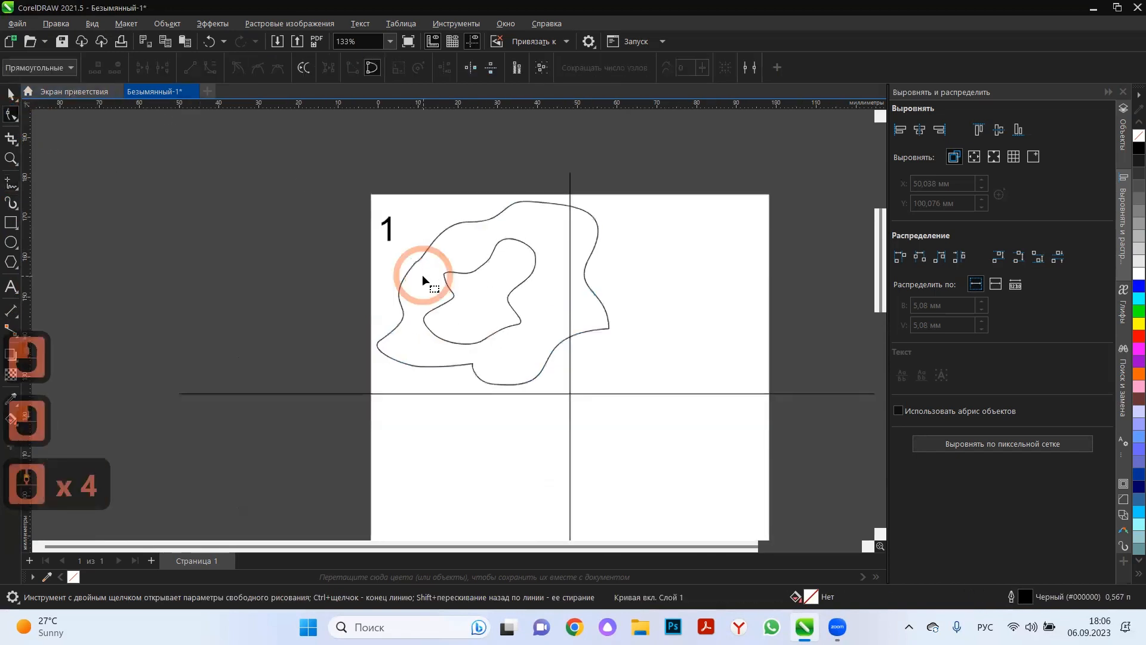
pyautogui.click(422, 276)
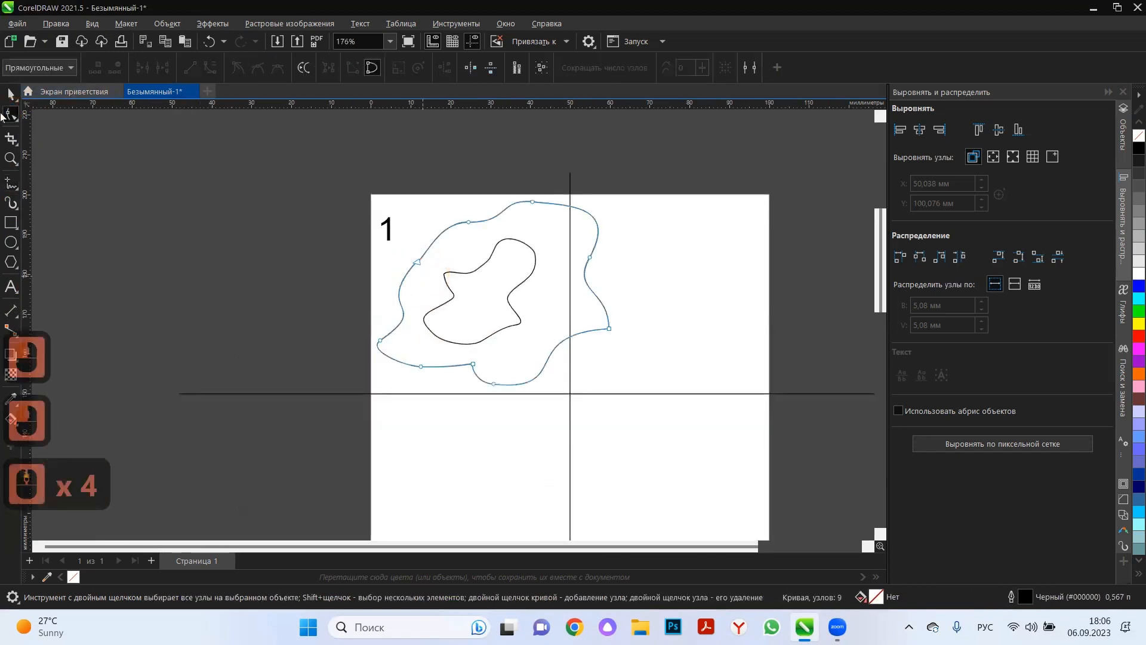
pyautogui.doubleClick(474, 365)
pyautogui.doubleClick(608, 328)
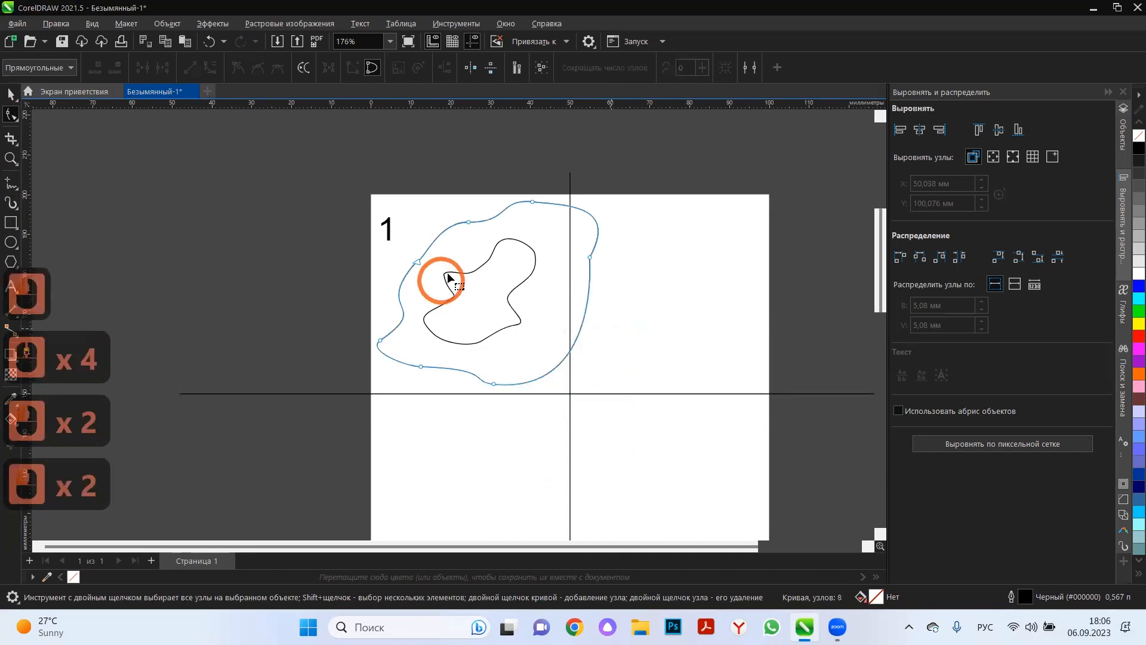
# Delete the inner shape's upper-left corner node and reposition its left-side nodes to form a rounded upper-left lobe.
pyautogui.click(448, 277)
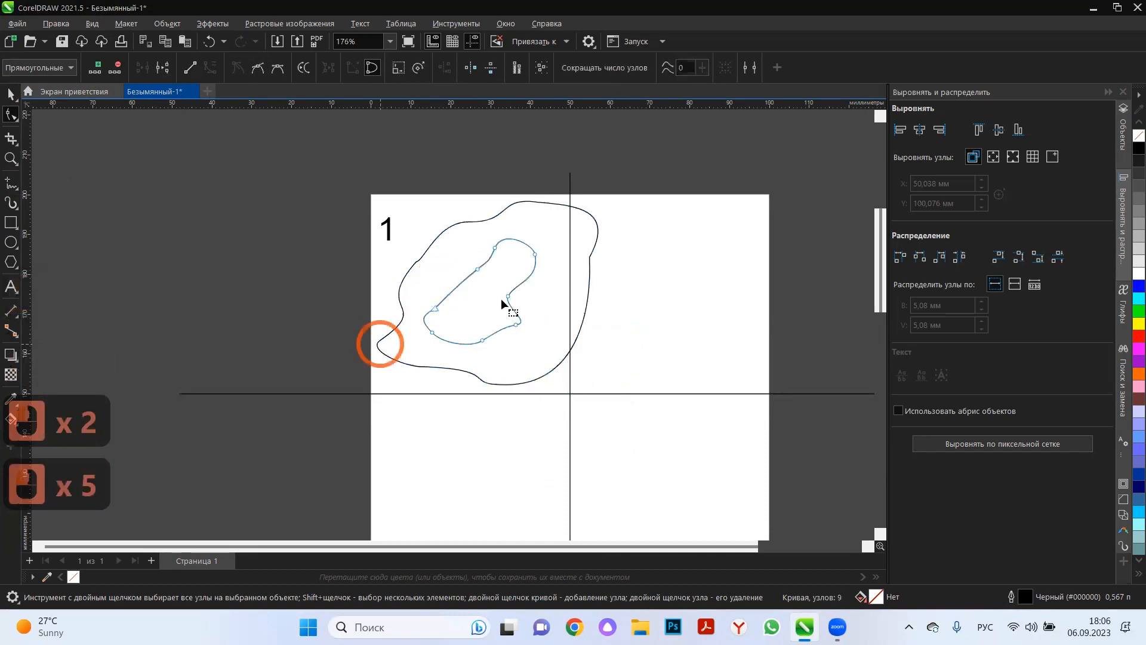
pyautogui.doubleClick(456, 283)
pyautogui.moveTo(456, 283); pyautogui.dragTo(453, 254)
pyautogui.moveTo(439, 308); pyautogui.dragTo(454, 300)
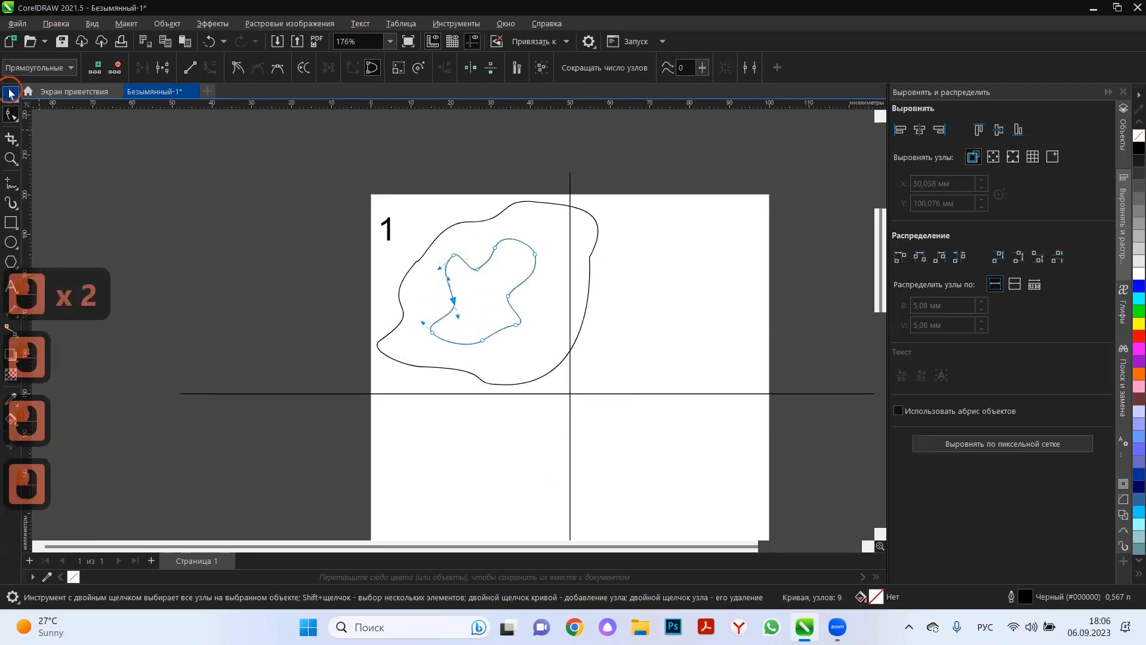
pyautogui.click(10, 94)
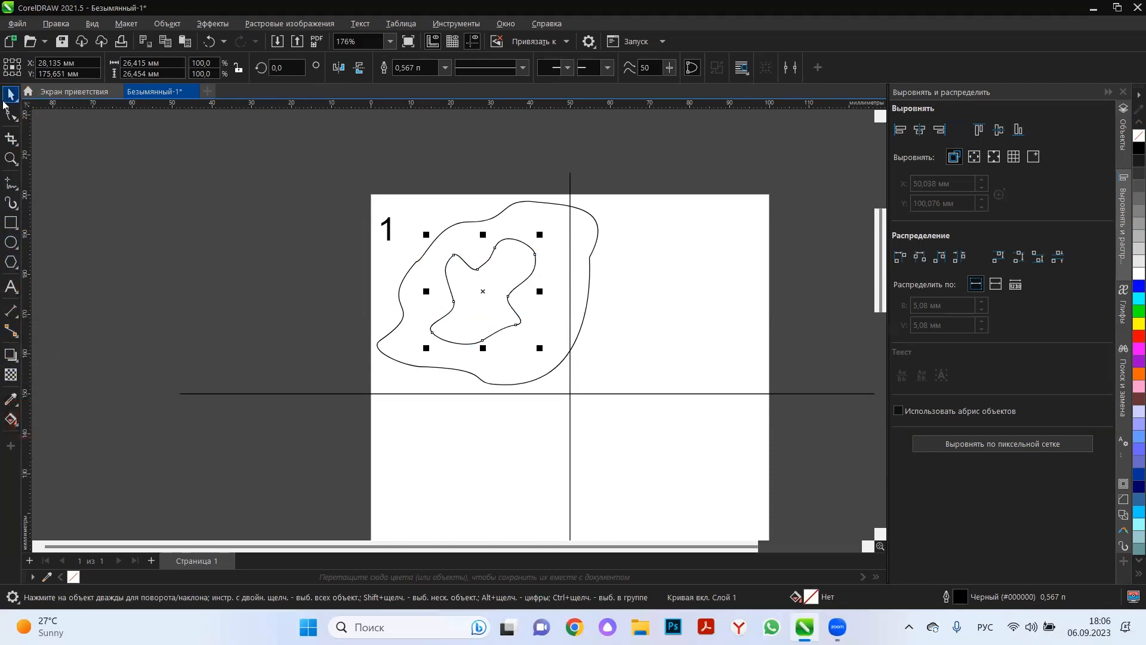
# Blend the inner freehand shape into the outer one with 20 steps.
pyautogui.click(18, 362)
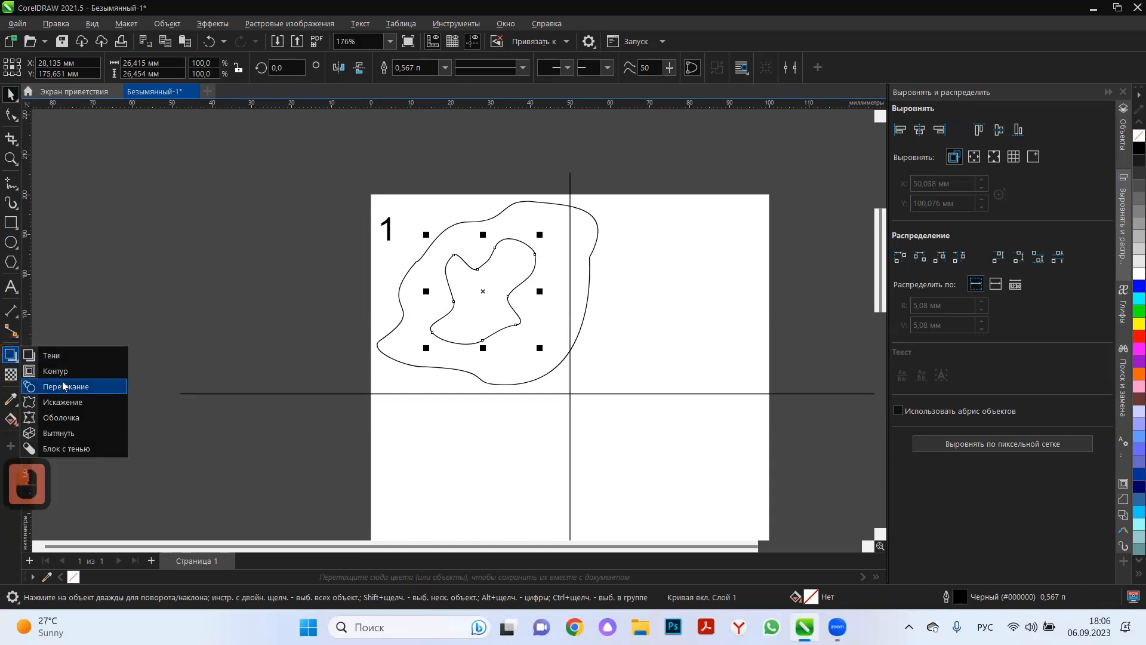
pyautogui.click(64, 385)
pyautogui.moveTo(494, 316); pyautogui.dragTo(385, 355)
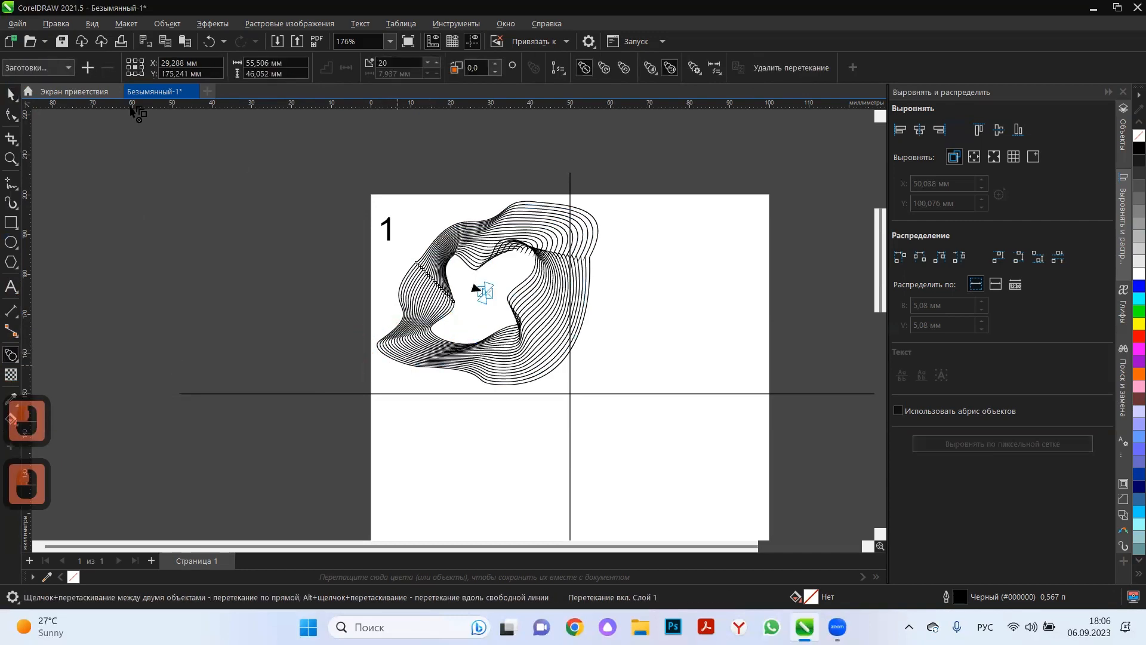
# Select the inner control curve and the whole blend in turn to examine how each part is selected.
pyautogui.click(10, 94)
pyautogui.scroll(2, 502, 333)
pyautogui.scroll(5, 496, 274)
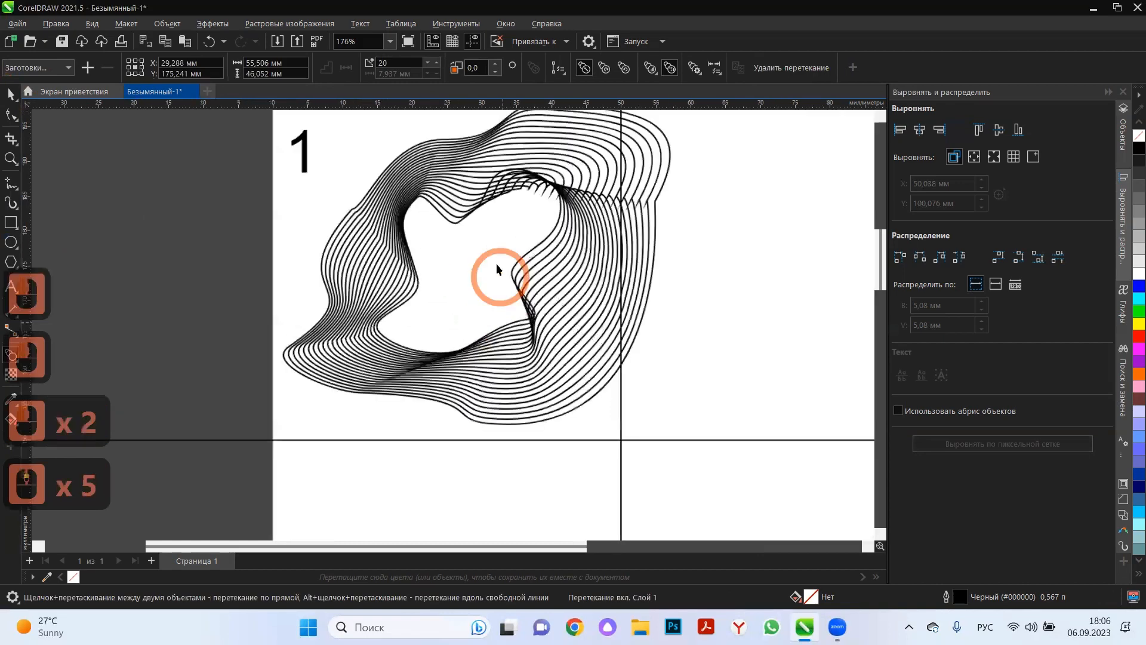
pyautogui.click(515, 270)
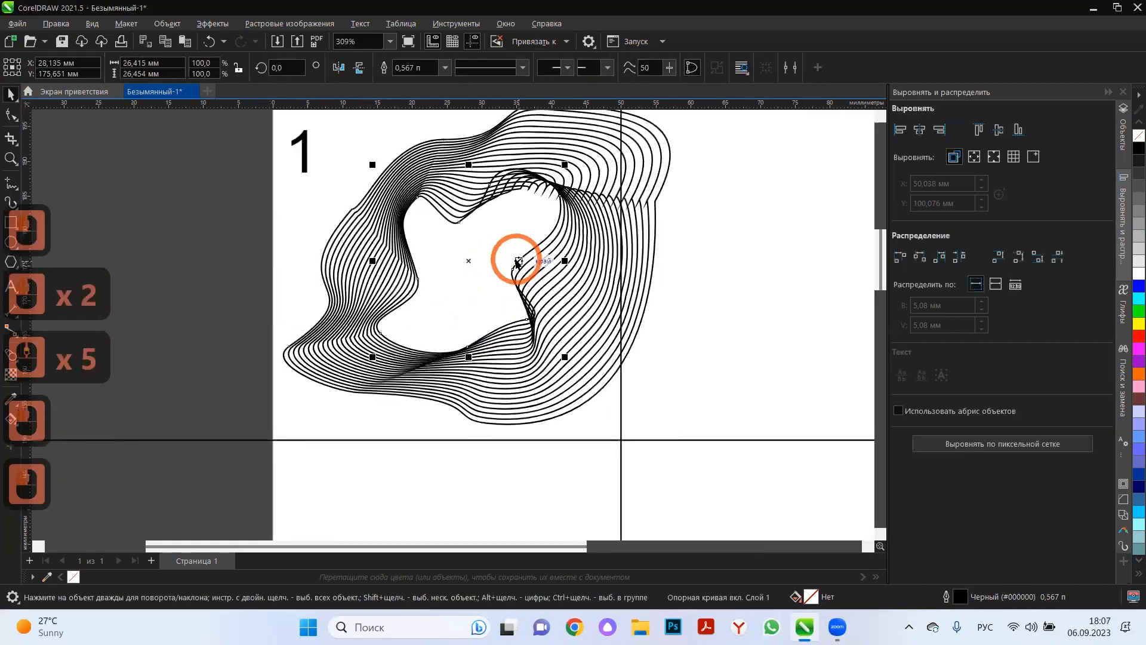
pyautogui.doubleClick(361, 264)
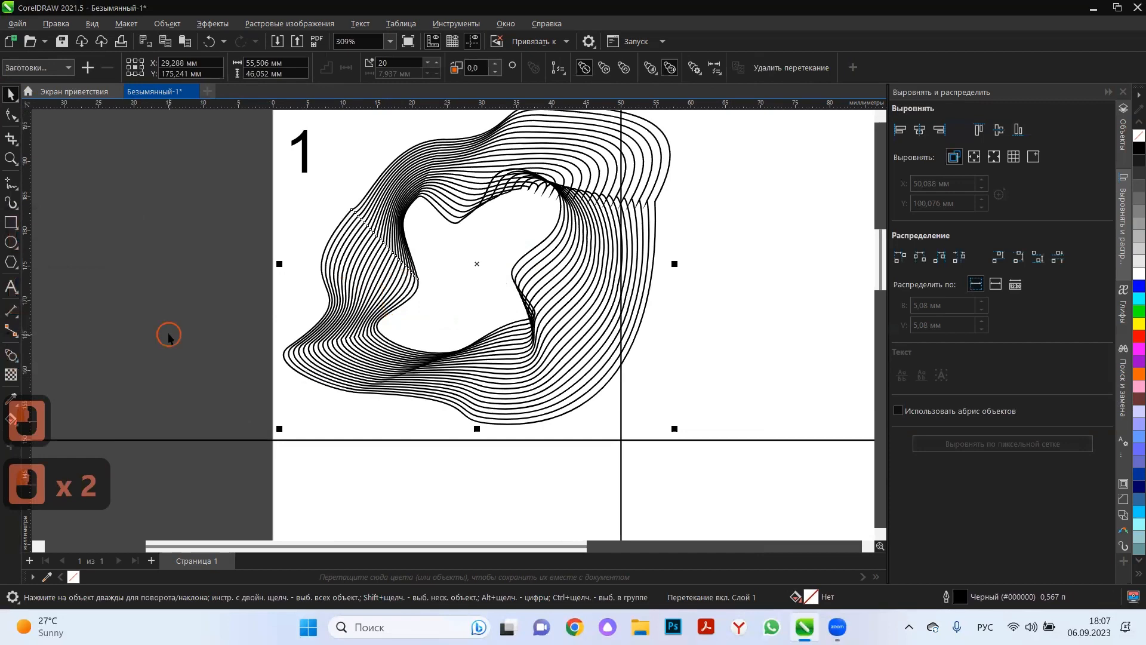
pyautogui.doubleClick(409, 258)
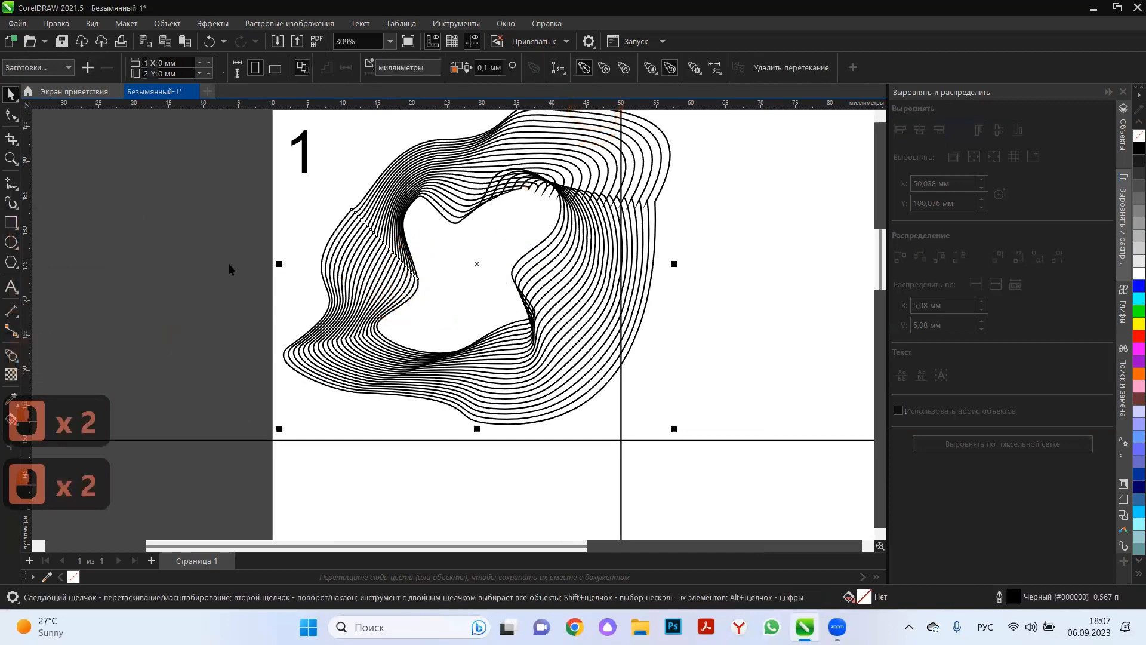
pyautogui.click(322, 266)
pyautogui.click(418, 299)
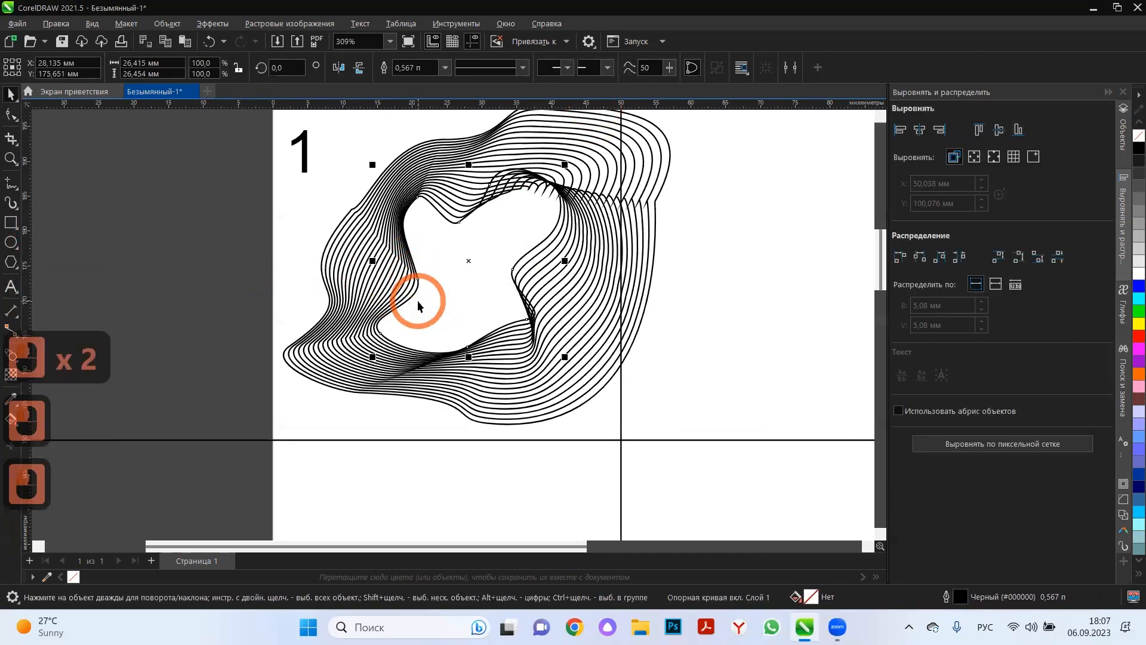
# Pick out the blend's start shape to examine which control curve it is.
pyautogui.click(355, 257)
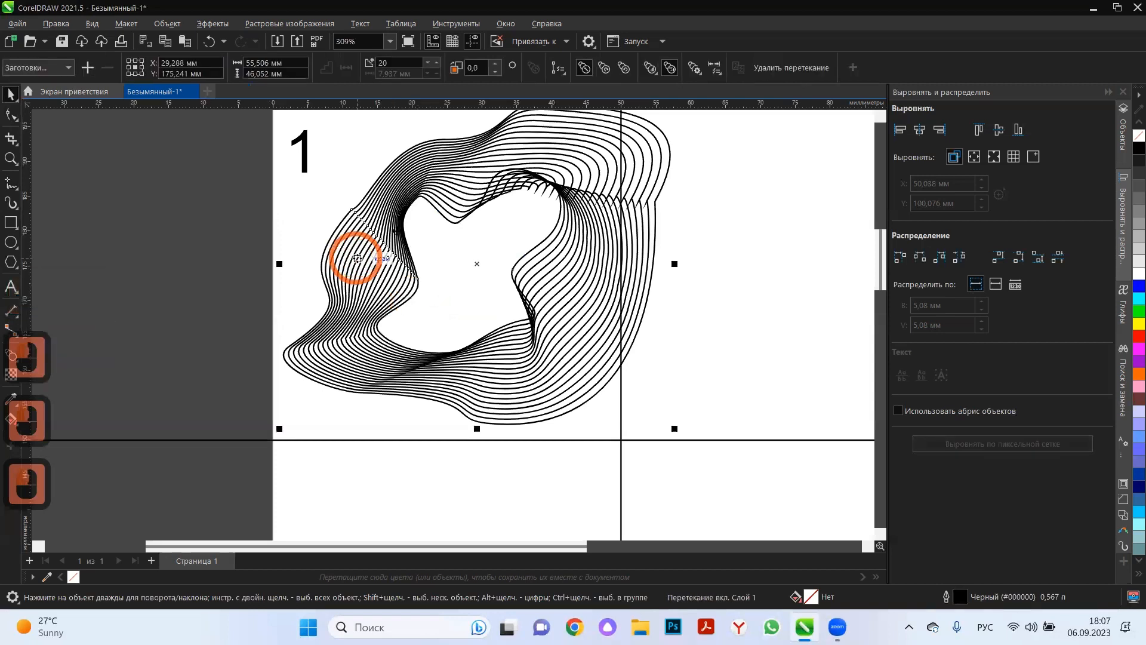
pyautogui.click(719, 70)
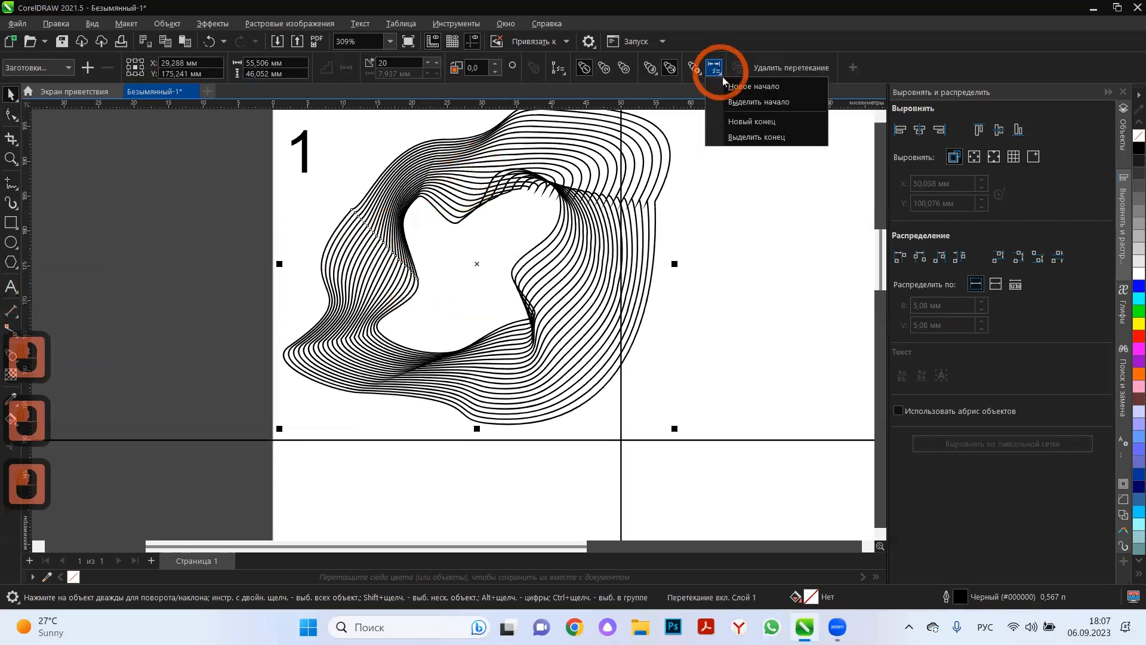
pyautogui.click(745, 103)
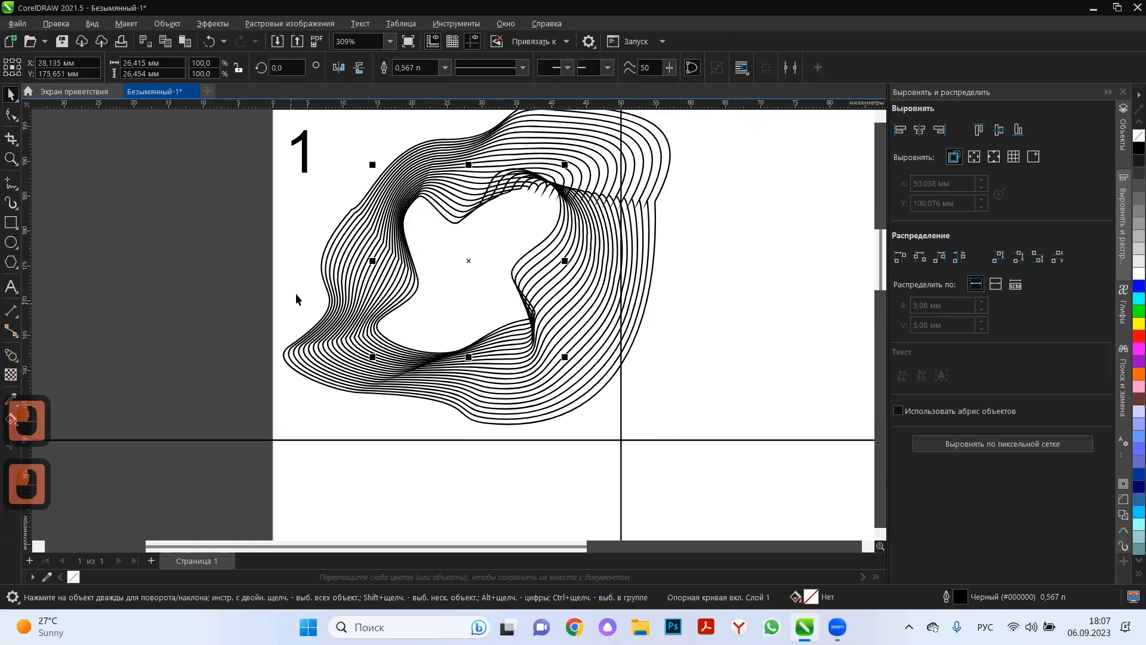
# Select the outer end shape of the blend and rotate it clockwise to about 336.6°.
pyautogui.click(354, 269)
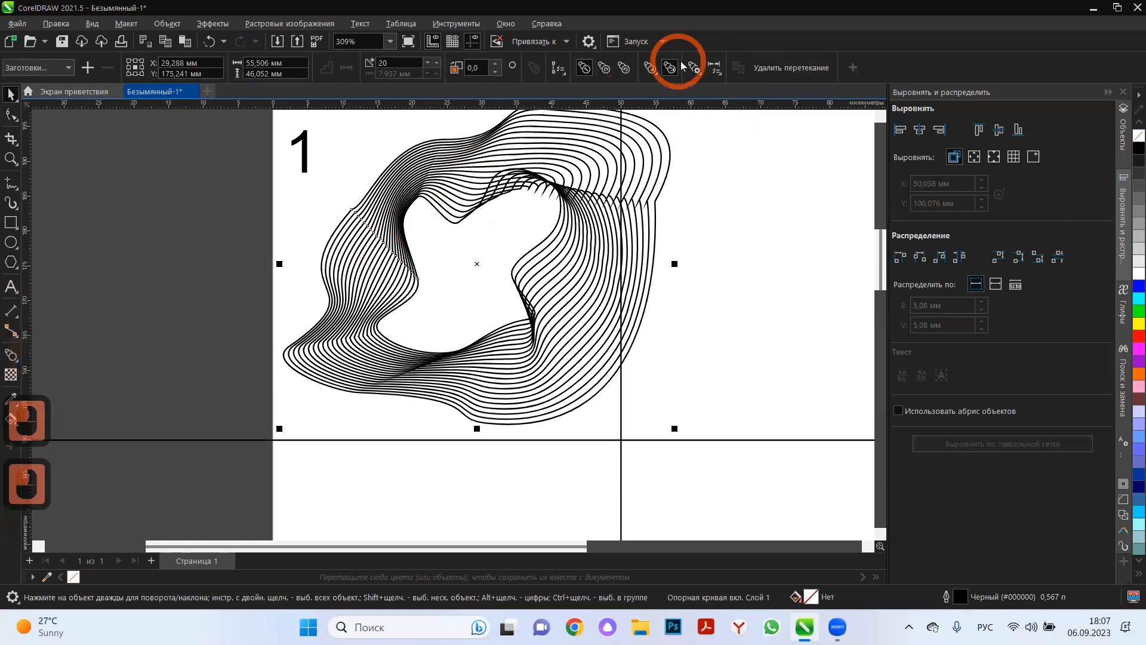
pyautogui.click(721, 79)
pyautogui.click(755, 135)
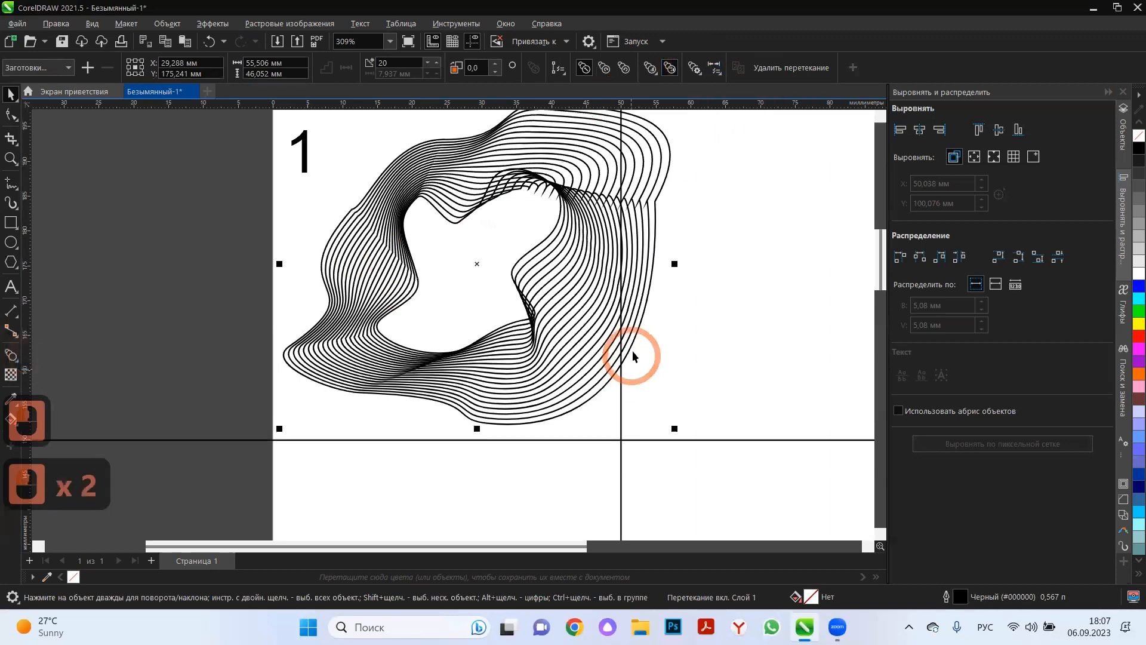
pyautogui.click(633, 353)
pyautogui.click(634, 342)
pyautogui.moveTo(634, 342); pyautogui.dragTo(597, 380)
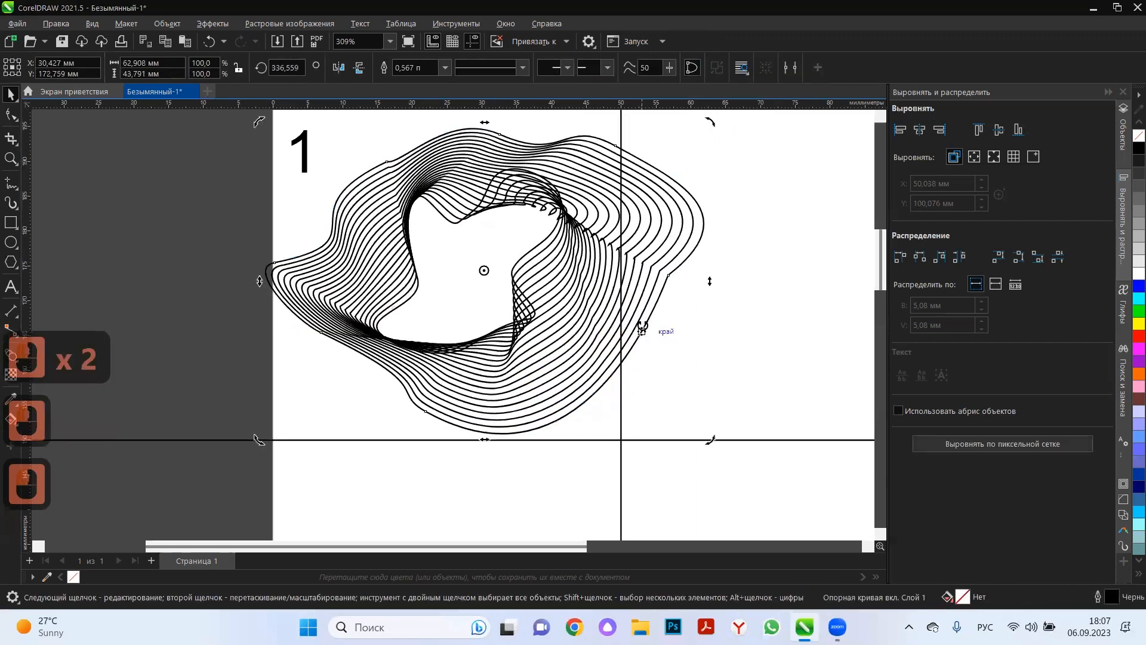
# Move the outer shape down by about 10 mm and stretch it to about 45.5 mm high.
pyautogui.click(640, 331)
pyautogui.click(490, 283)
pyautogui.moveTo(454, 302); pyautogui.dragTo(466, 352)
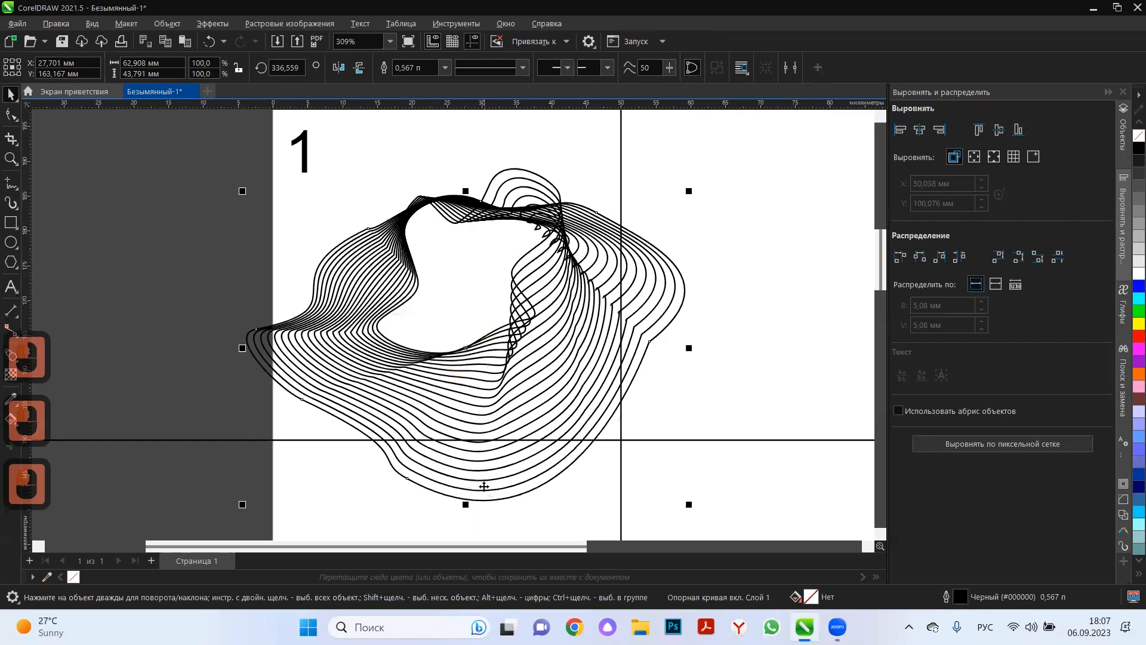
pyautogui.moveTo(467, 499); pyautogui.dragTo(463, 440)
pyautogui.click(466, 512)
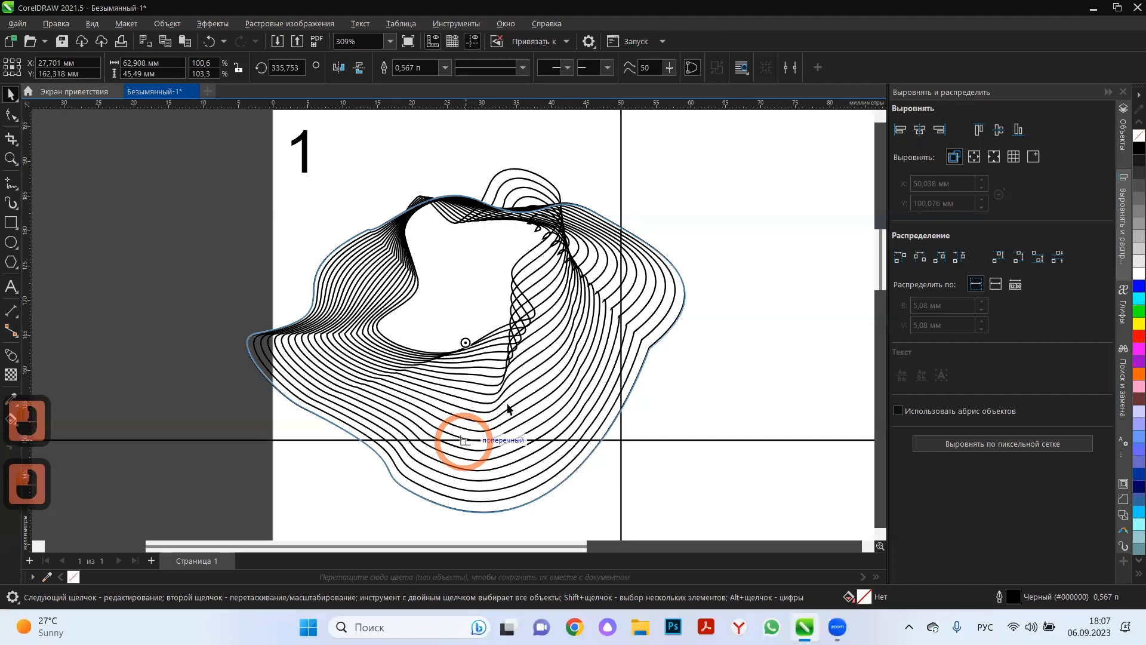
# Select the whole blend and squash it vertically from below to about 32 mm high.
pyautogui.click(479, 351)
pyautogui.click(465, 366)
pyautogui.click(465, 367)
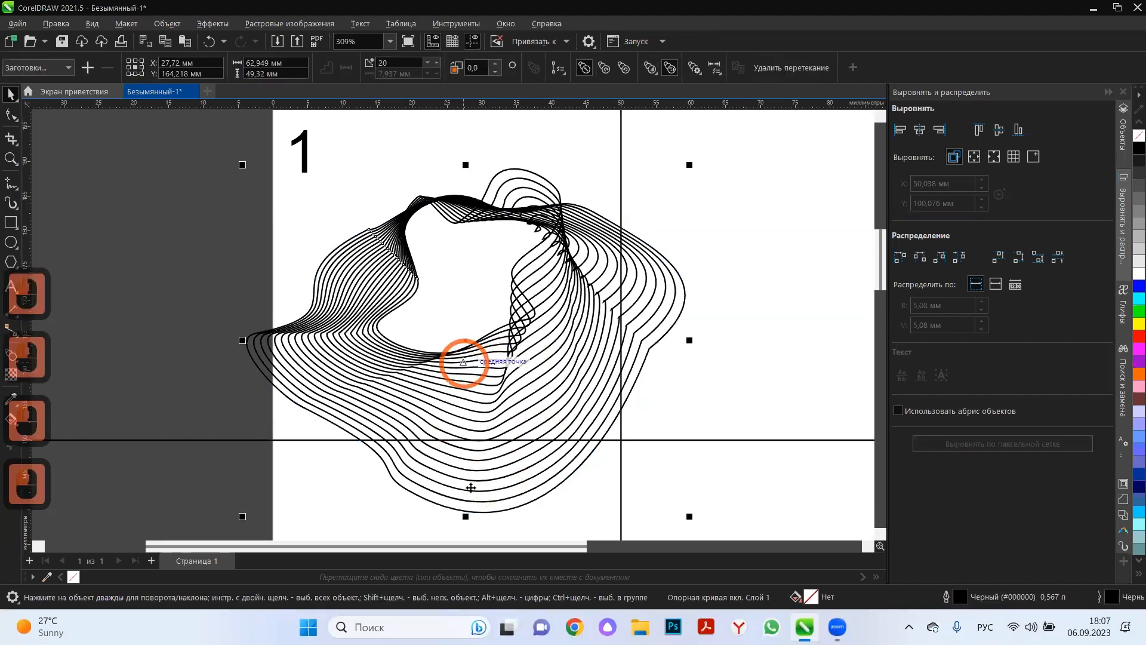
pyautogui.moveTo(465, 517); pyautogui.dragTo(459, 401)
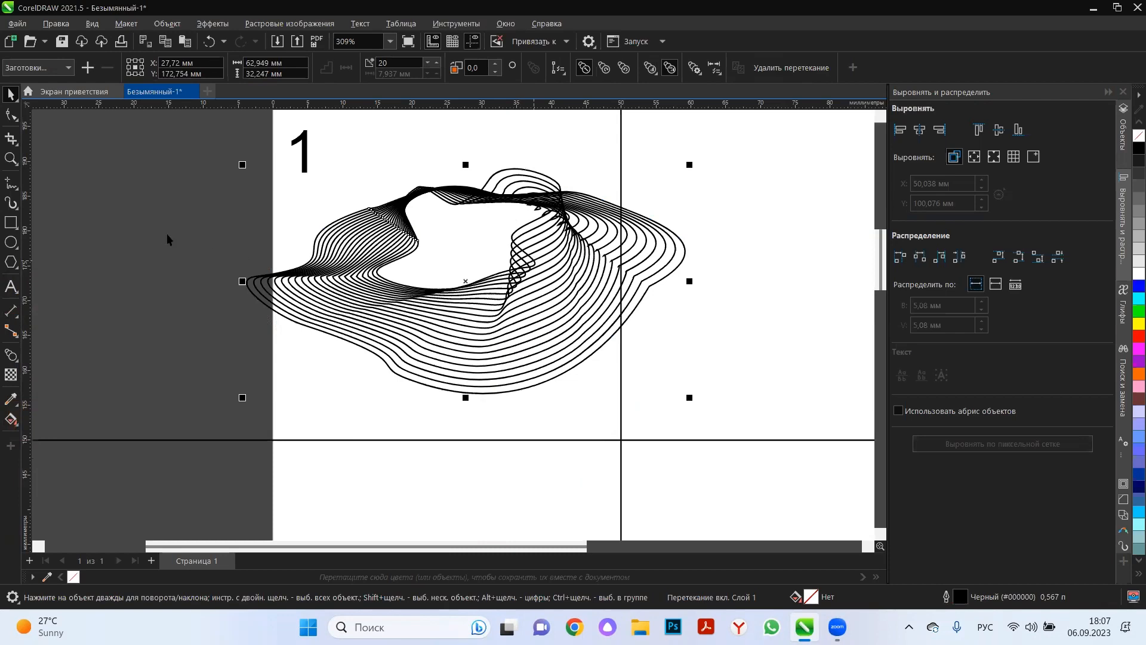
# Move the blend's inner shape about 5.5 mm up and slightly to the left.
pyautogui.click(481, 167)
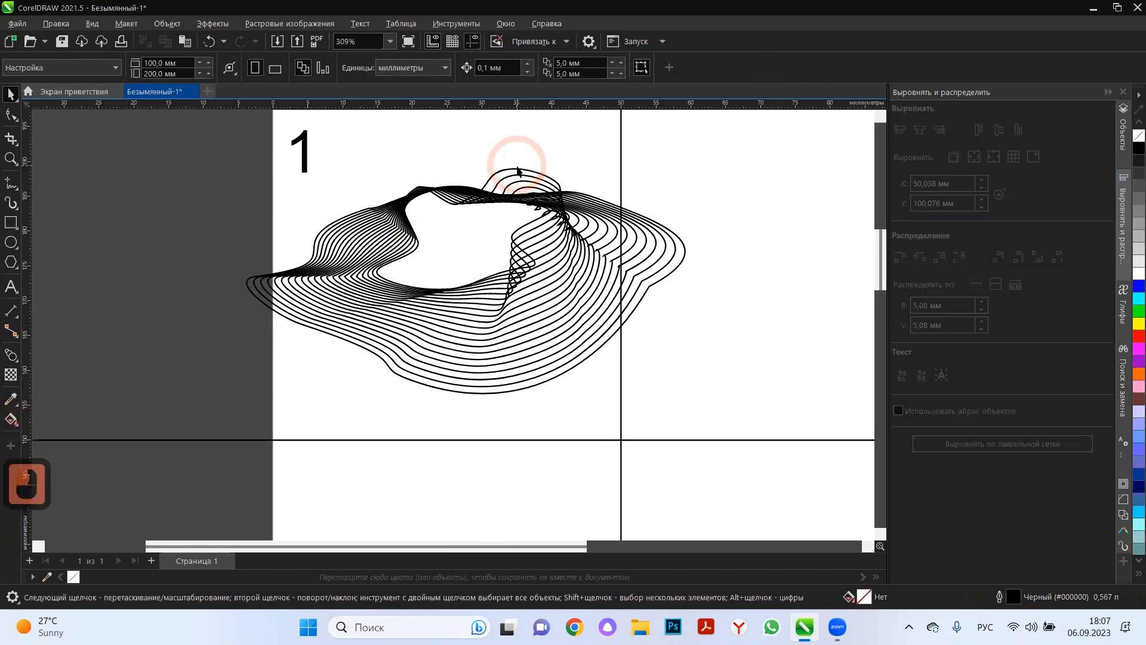
pyautogui.click(532, 153)
pyautogui.moveTo(518, 161); pyautogui.dragTo(506, 130)
pyautogui.click(394, 385)
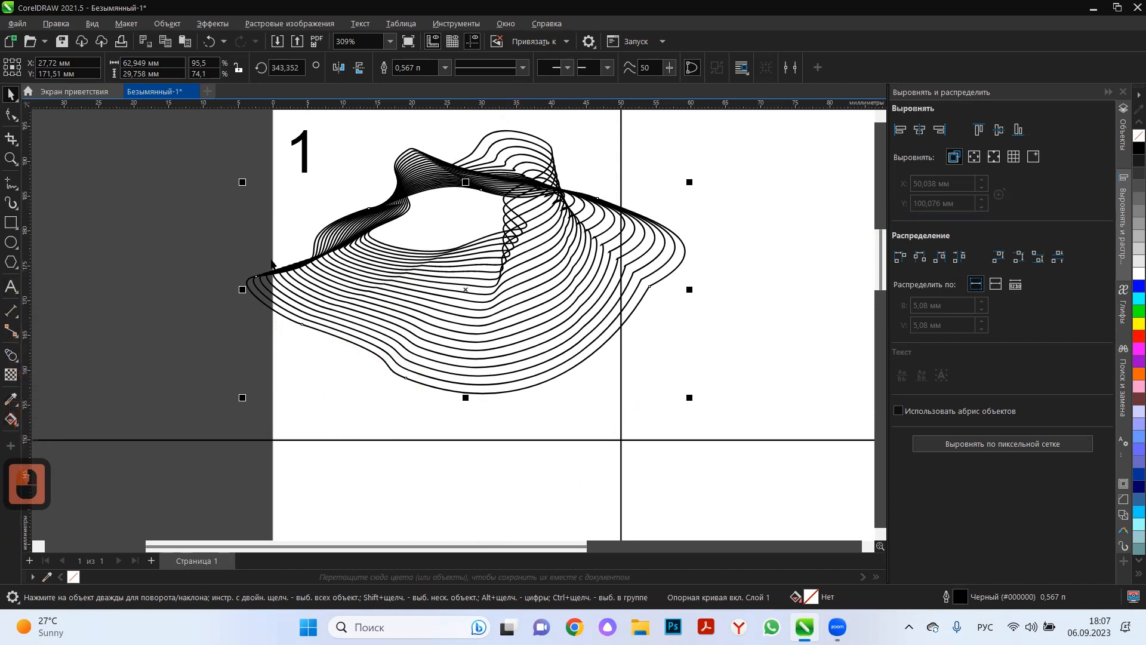
# Raise the blend's number of steps to 30 and try it with 100.
pyautogui.click(343, 300)
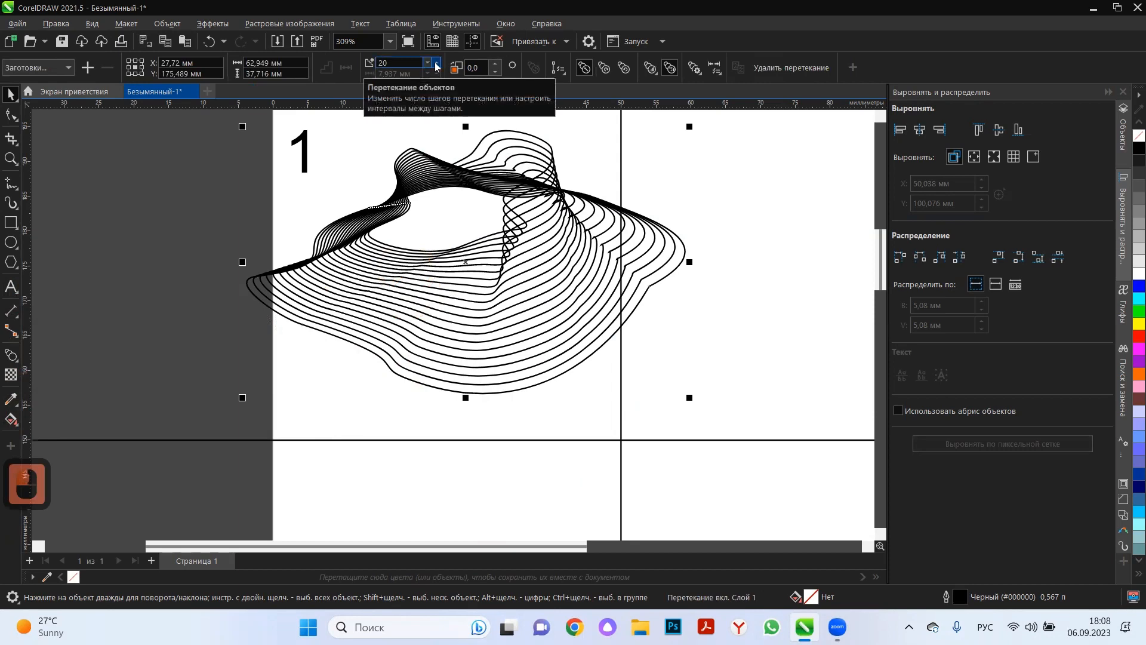
pyautogui.click(437, 62)
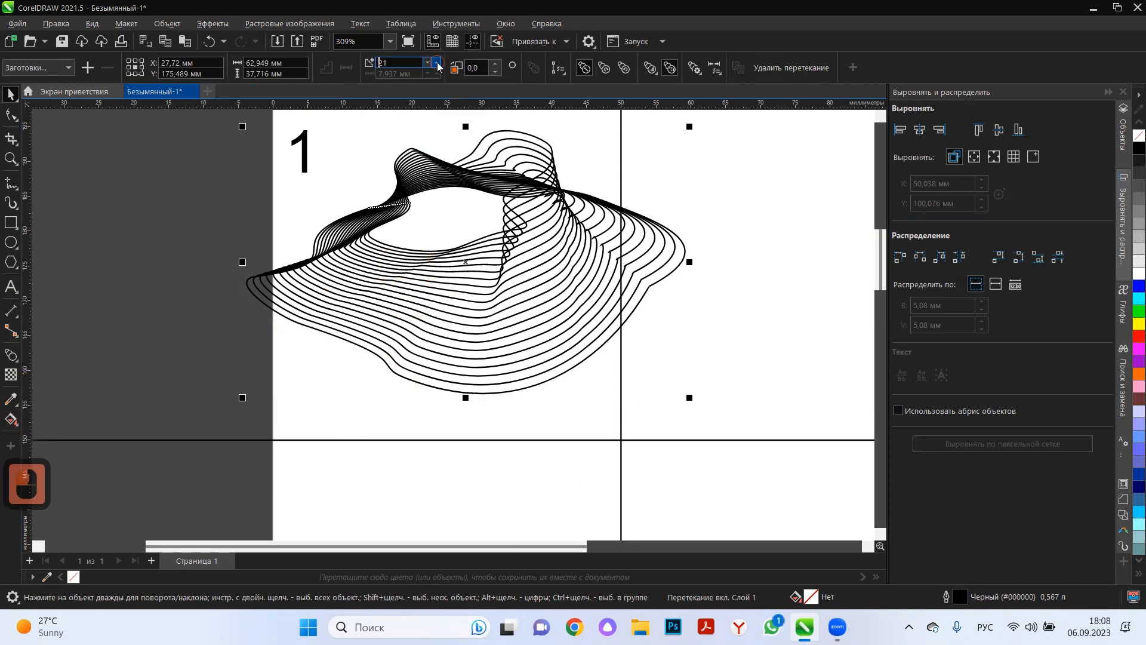
pyautogui.click(438, 63)
pyautogui.click(437, 63)
pyautogui.click(437, 63)
pyautogui.click(437, 63)
pyautogui.click(438, 63)
pyautogui.click(437, 63)
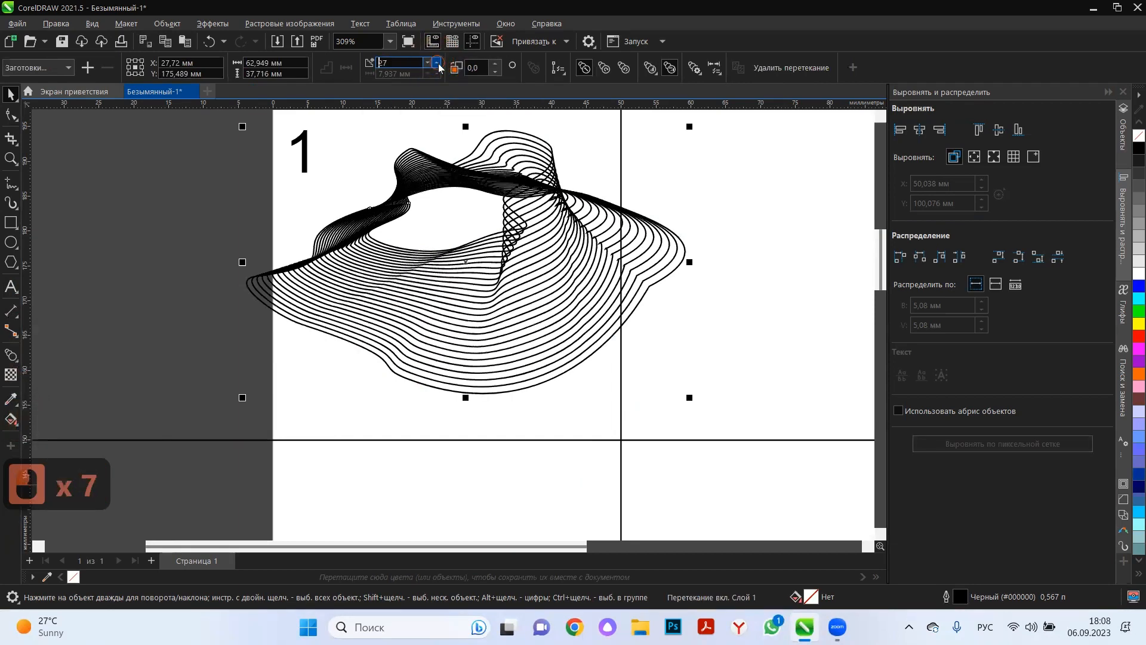
pyautogui.click(438, 63)
pyautogui.click(437, 63)
pyautogui.click(437, 62)
pyautogui.doubleClick(410, 63)
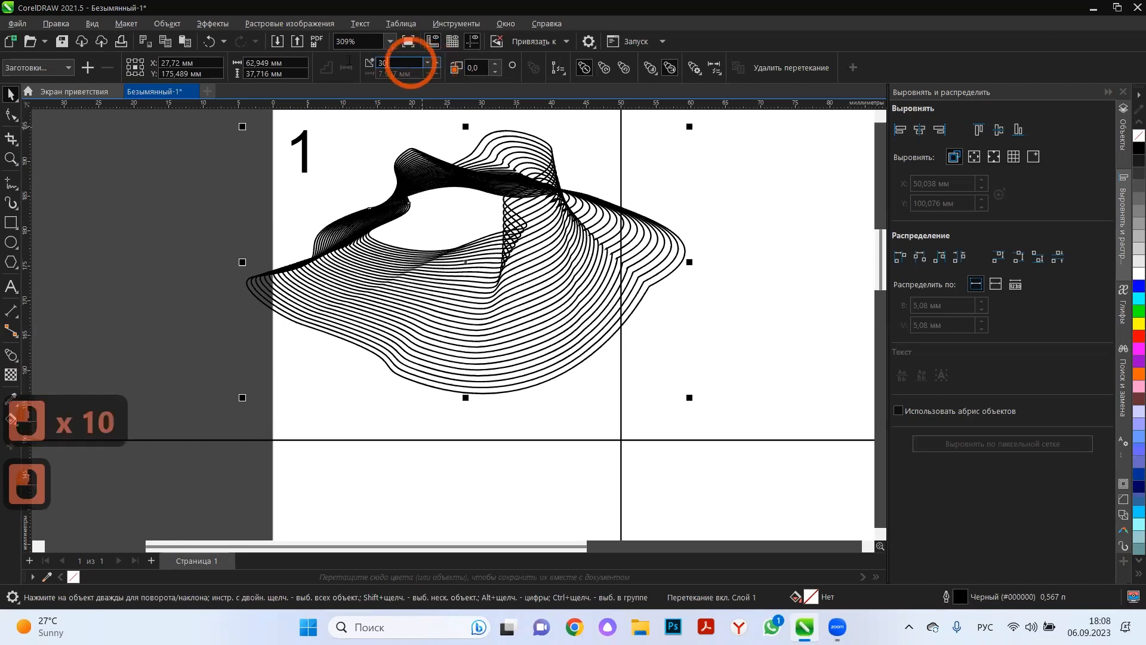
pyautogui.write('100')
pyautogui.press('Return')
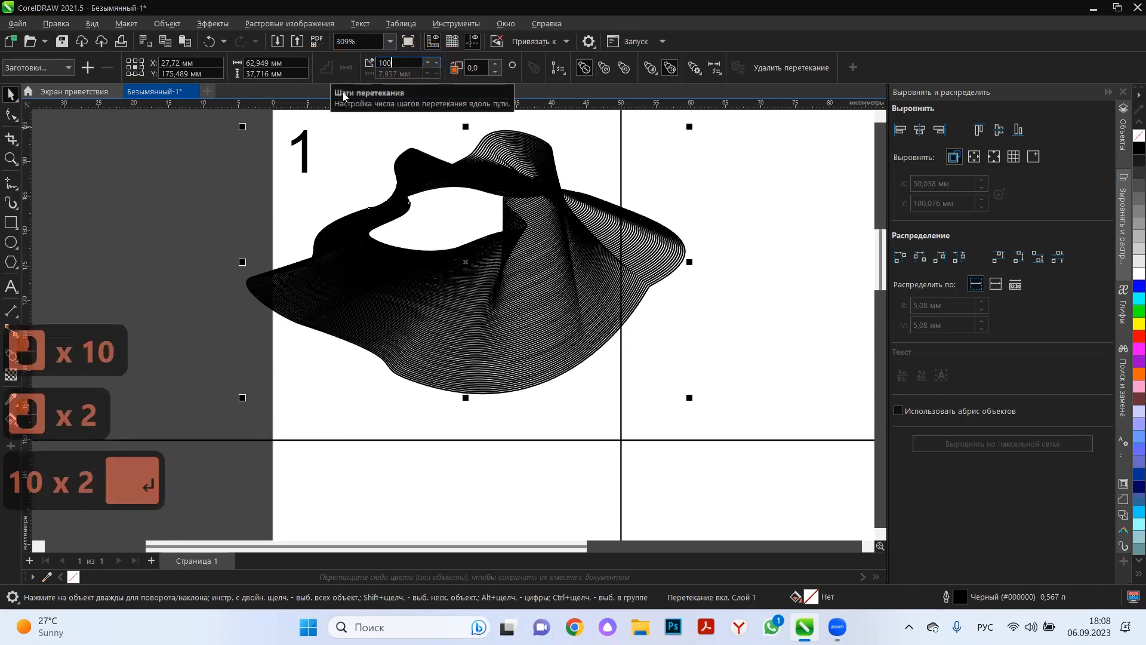
# Set the blend's number of steps to 50.
pyautogui.click(397, 62)
pyautogui.write('50')
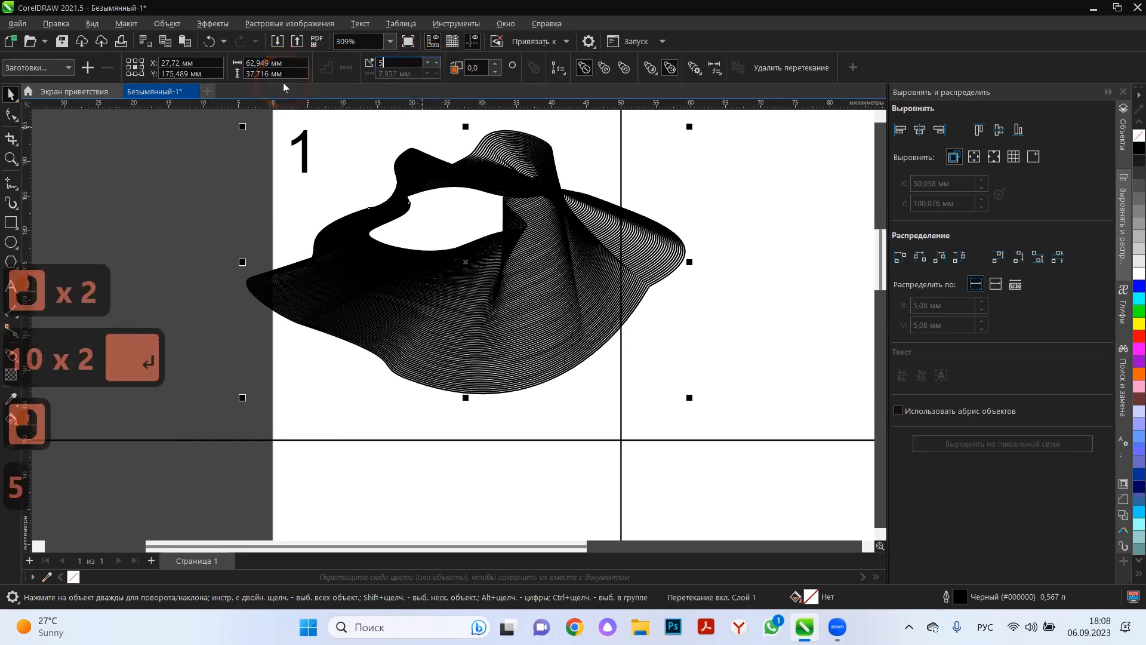
pyautogui.press('Return')
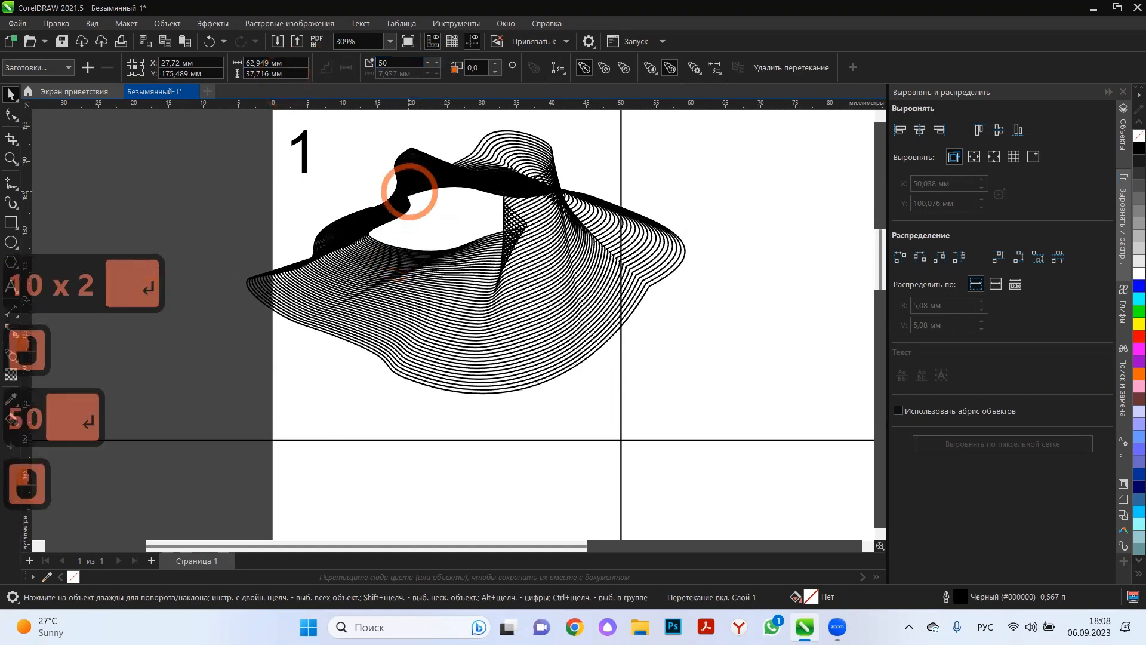
# Move the whole blend down in cell 1 so its centre sits at about X 27 mm, Y 172 mm.
pyautogui.doubleClick(404, 172)
pyautogui.click(509, 131)
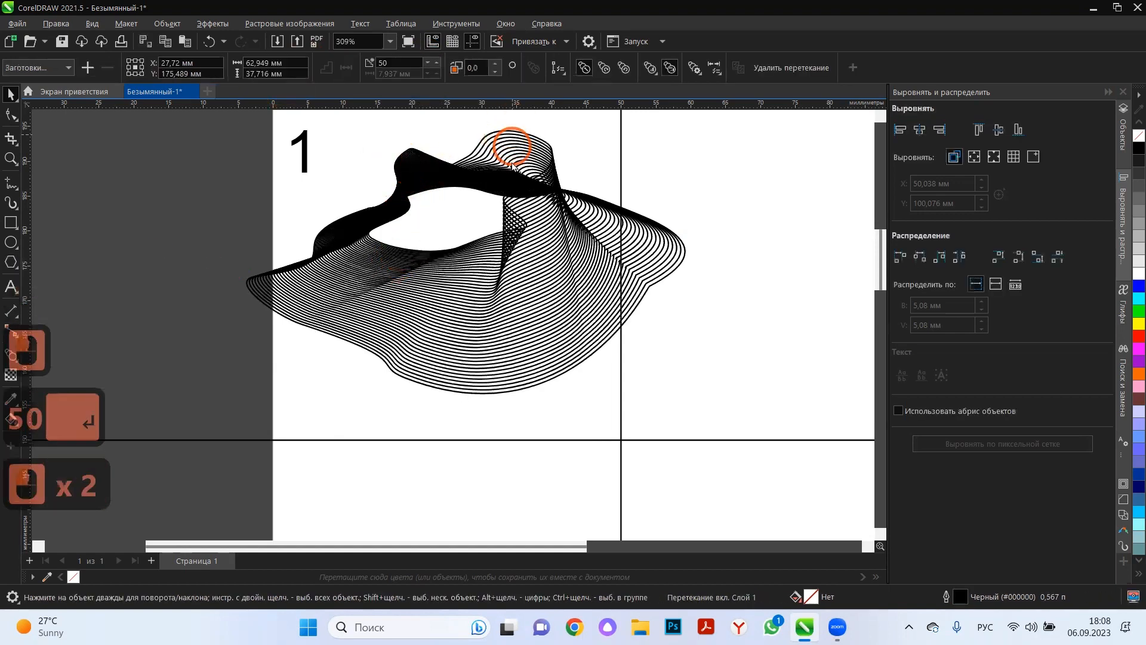
pyautogui.moveTo(513, 166)
pyautogui.mouseDown()
pyautogui.moveTo(511, 154)
pyautogui.moveTo(514, 175)
pyautogui.mouseUp()
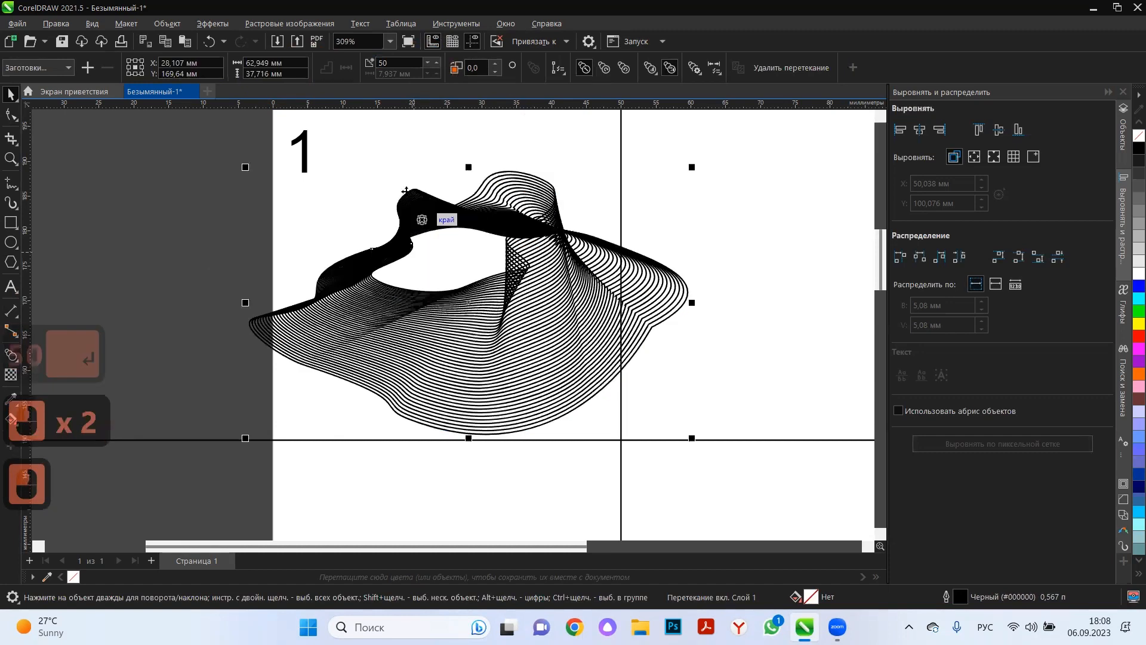
pyautogui.moveTo(406, 192); pyautogui.dragTo(399, 176)
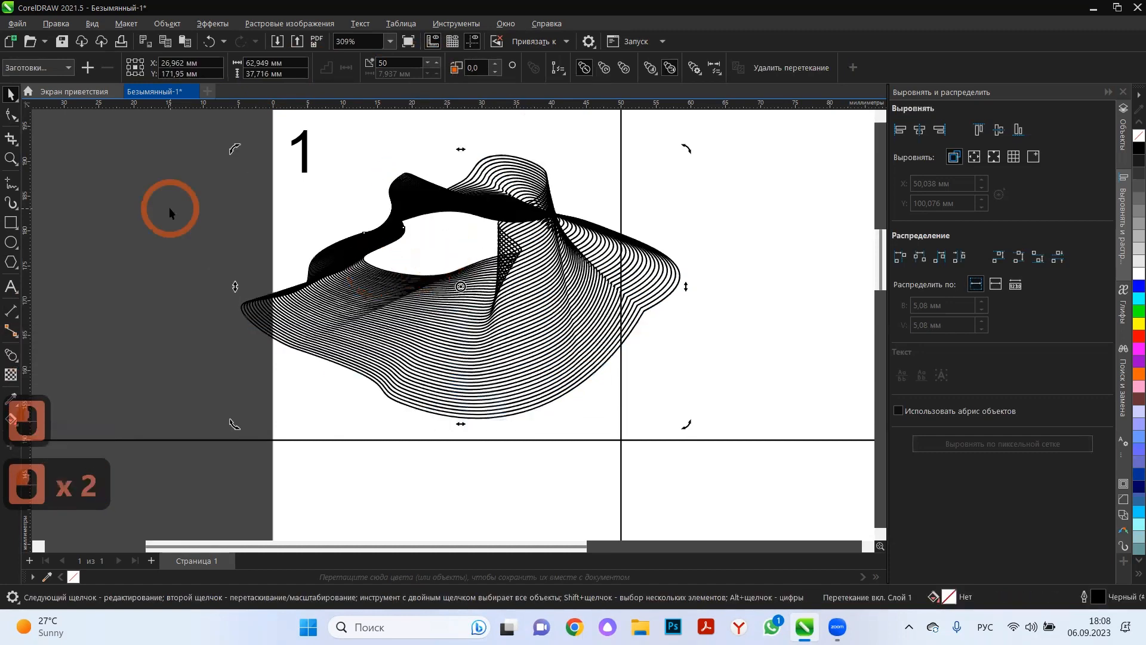
pyautogui.click(417, 266)
pyautogui.click(402, 273)
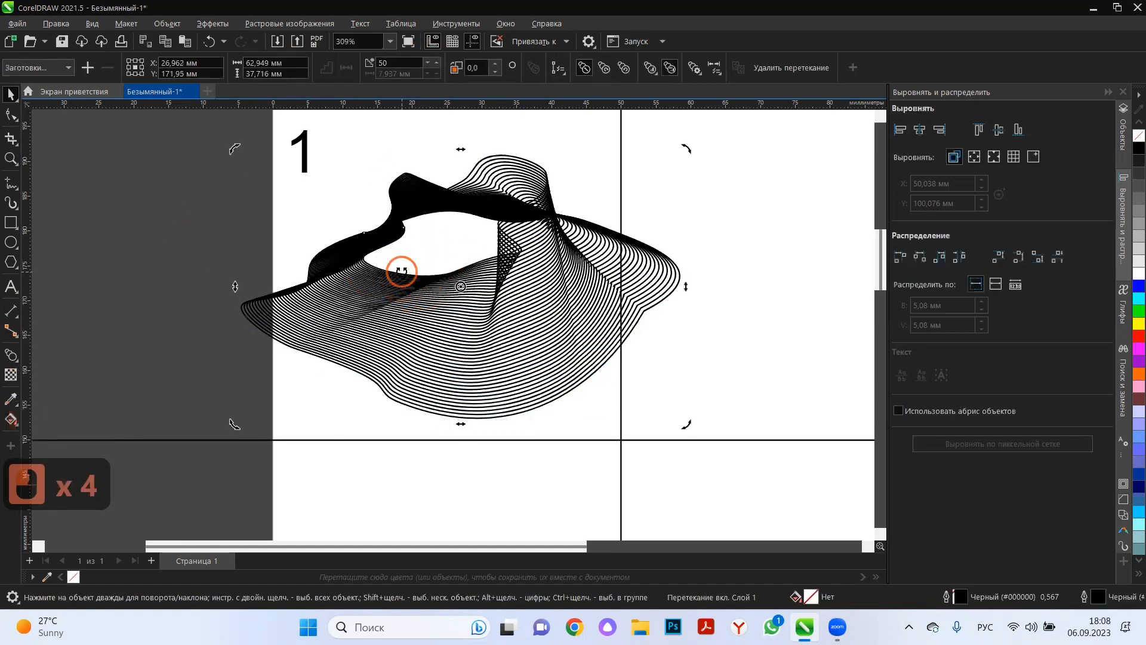
pyautogui.click(399, 274)
pyautogui.click(713, 67)
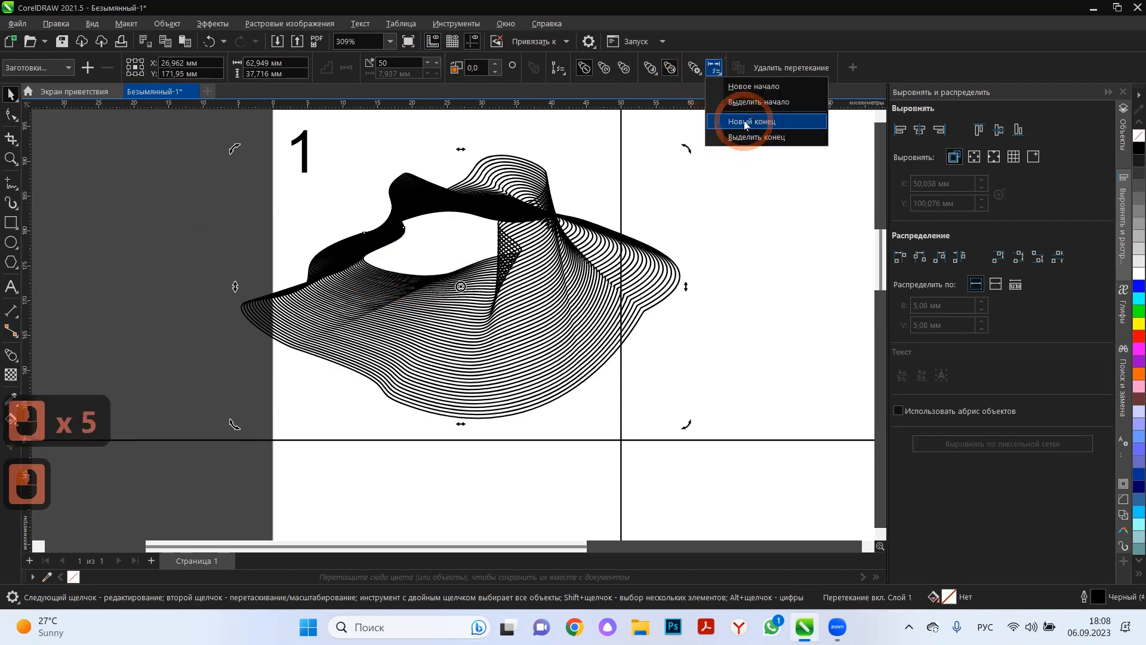
pyautogui.click(744, 119)
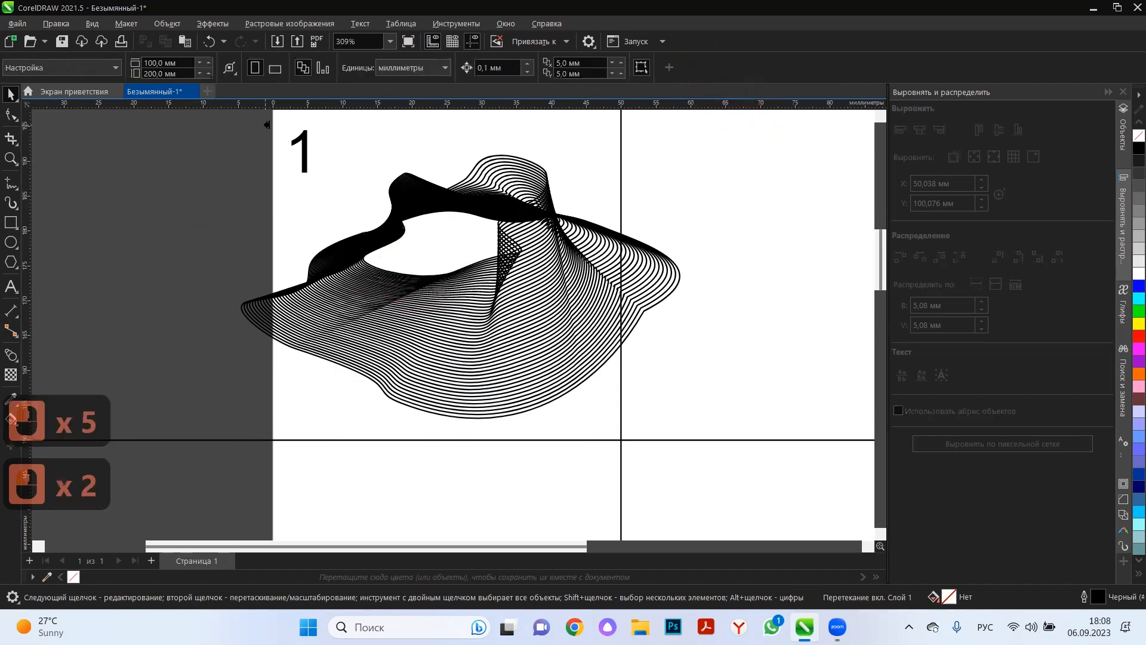
pyautogui.press('Escape')
pyautogui.press('Escape')
pyautogui.click(10, 95)
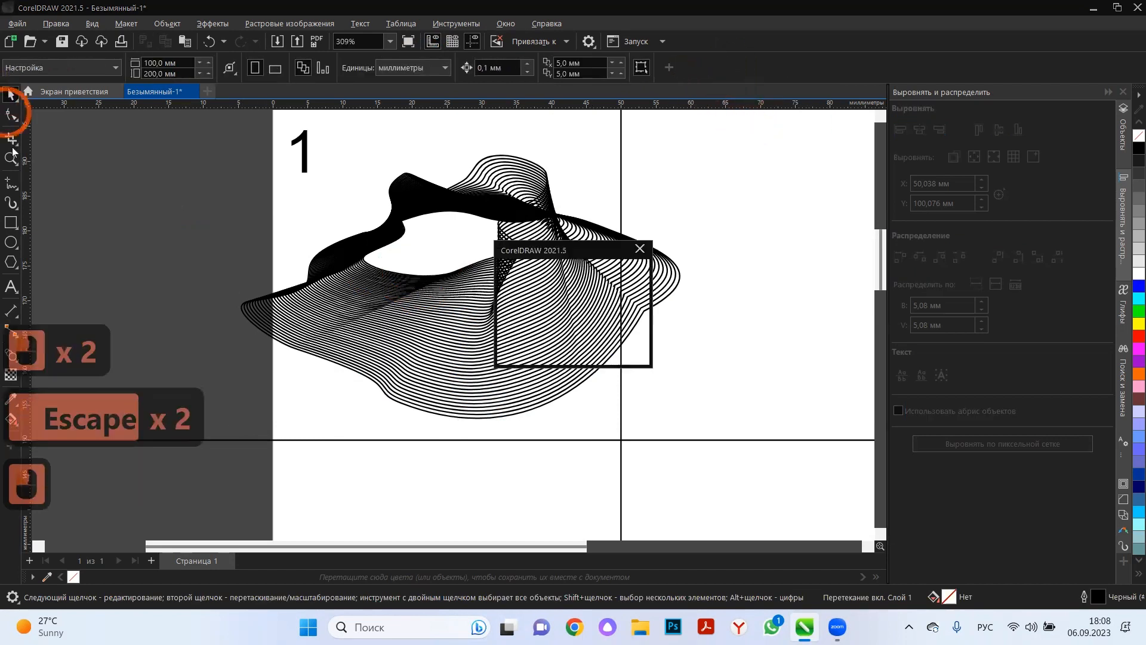
pyautogui.click(635, 343)
# Select the blend's inner start shape, shrink it to about 76% wide and 50% high, and rotate it to about 38°.
pyautogui.click(471, 261)
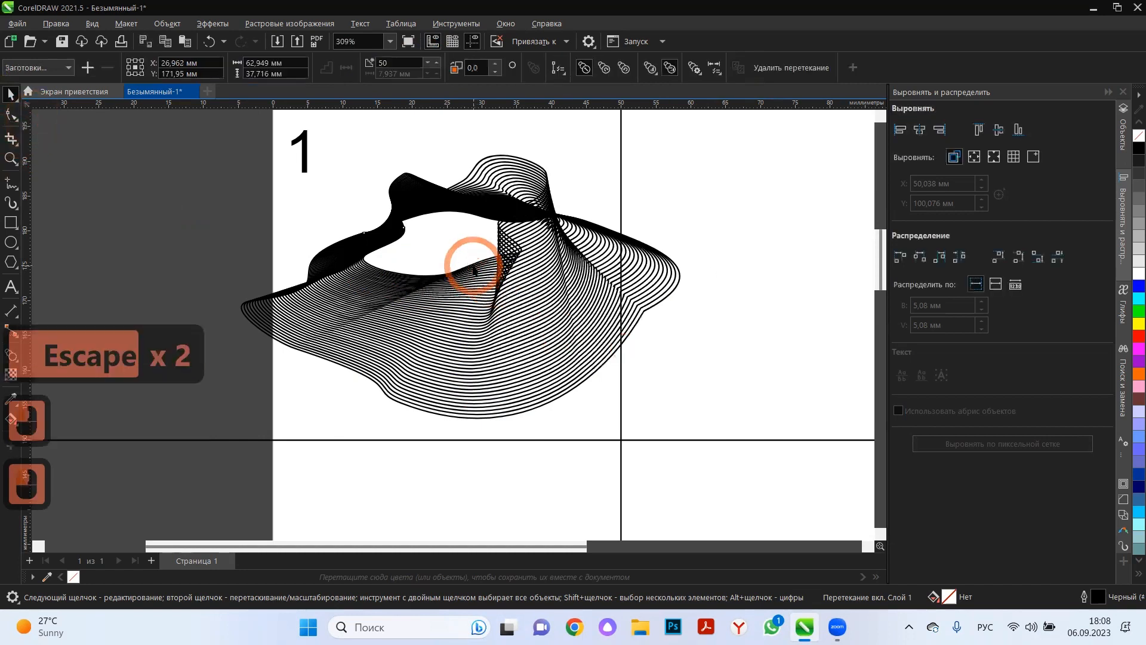
pyautogui.click(473, 261)
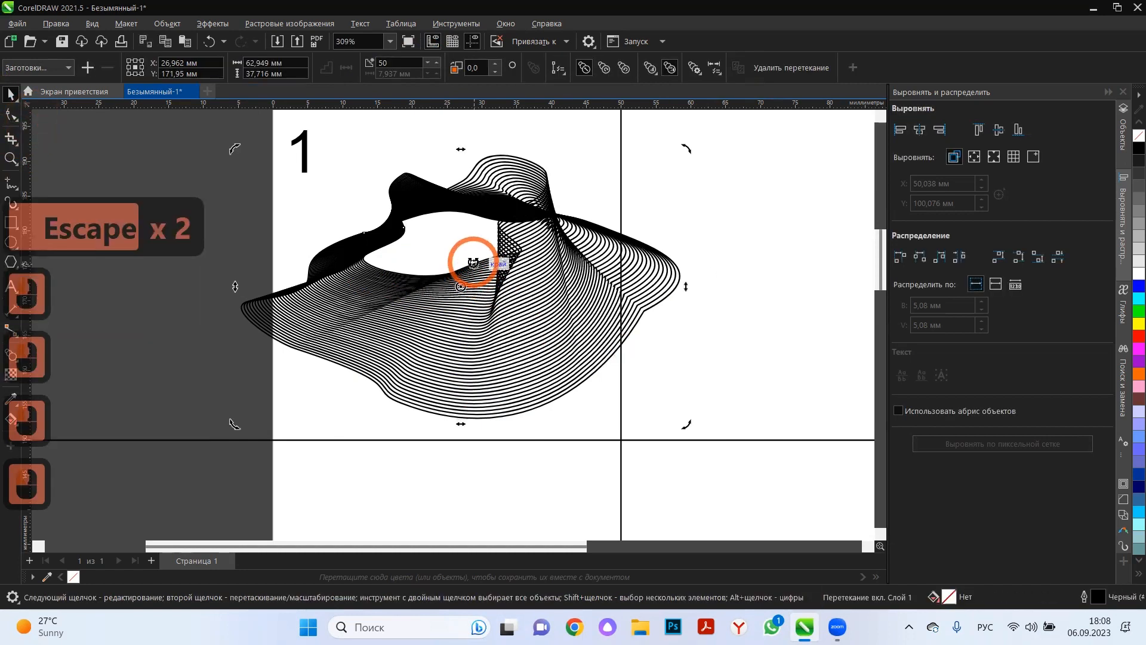
pyautogui.keyDown('ctrl'); pyautogui.click(473, 261); pyautogui.keyUp('ctrl')
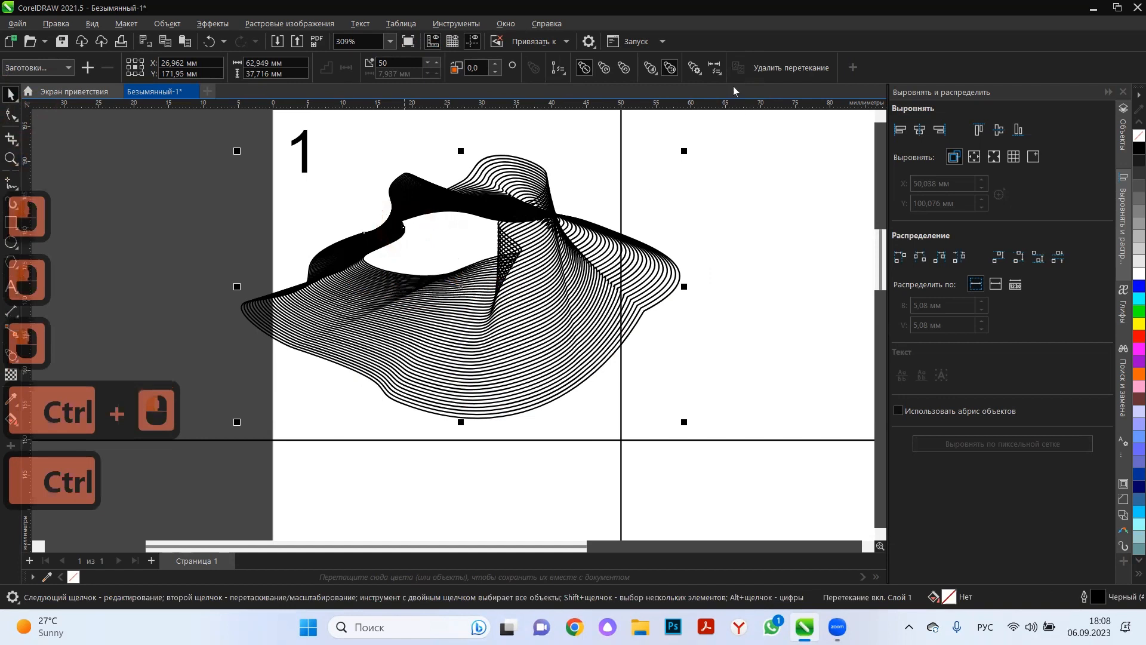
pyautogui.click(715, 68)
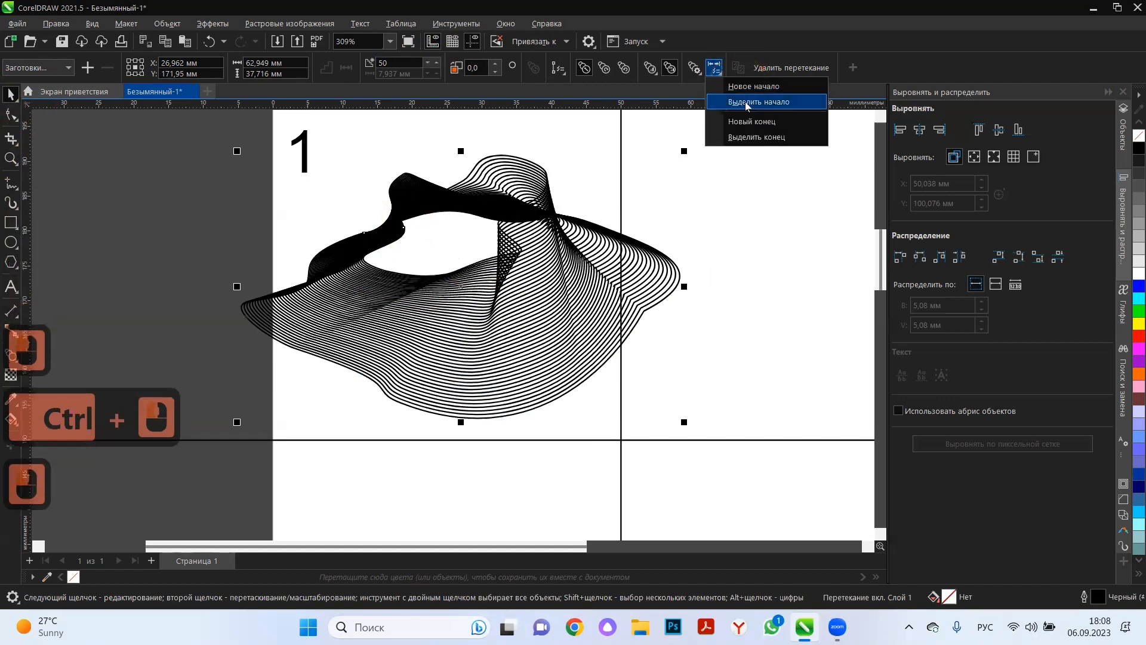
pyautogui.click(745, 101)
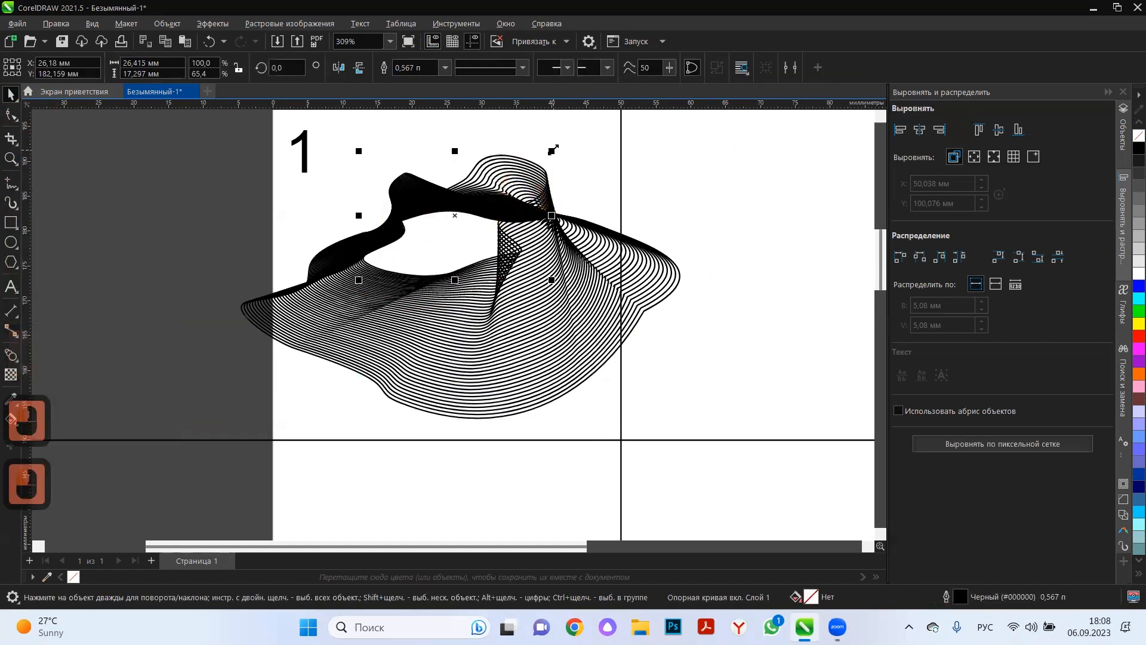
pyautogui.moveTo(527, 179); pyautogui.dragTo(527, 180)
pyautogui.moveTo(431, 230); pyautogui.dragTo(453, 225)
pyautogui.moveTo(529, 276); pyautogui.dragTo(531, 212)
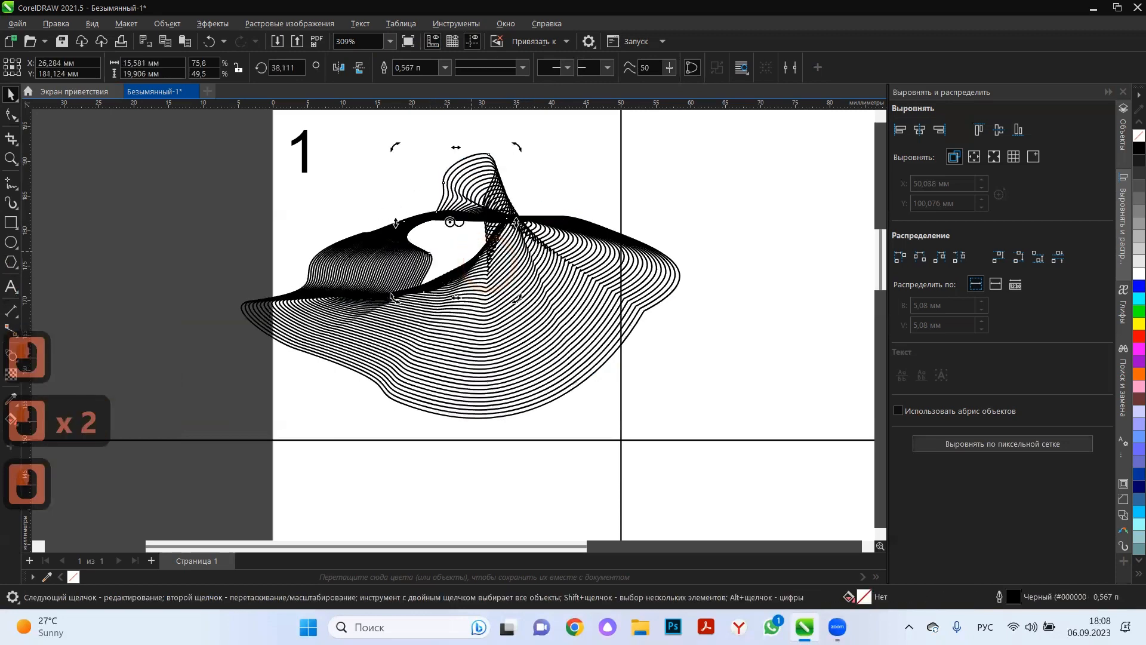
# Place the inner shape's rotation centre in the middle of the opening and rotate the shape to about 12.5°.
pyautogui.click(450, 220)
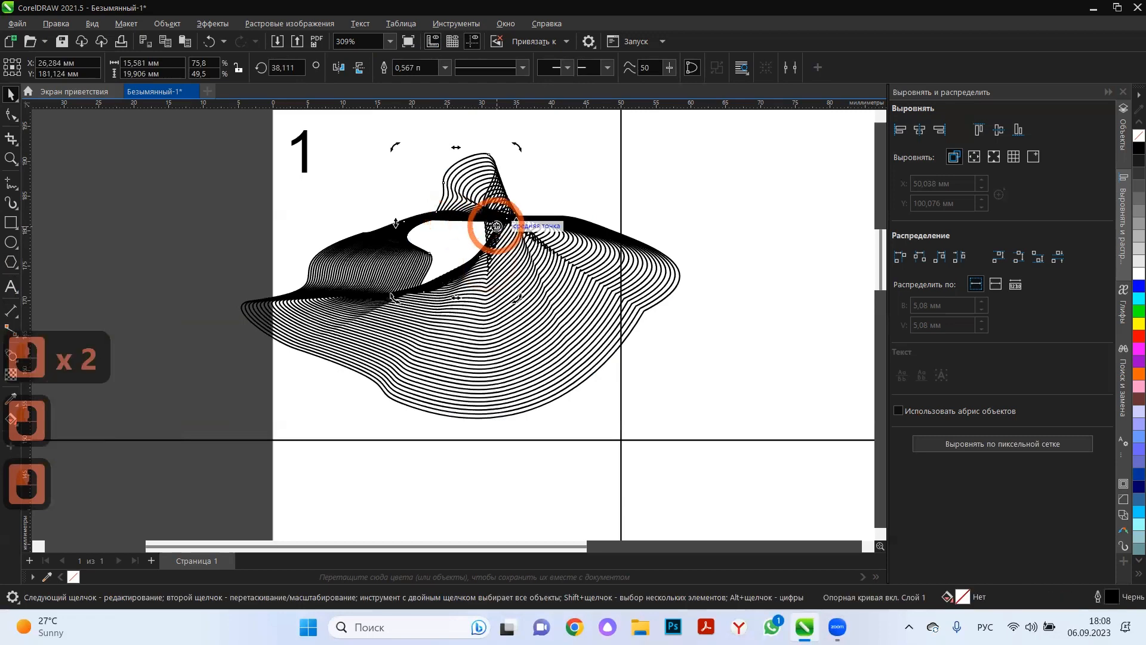
pyautogui.moveTo(496, 226); pyautogui.dragTo(455, 226)
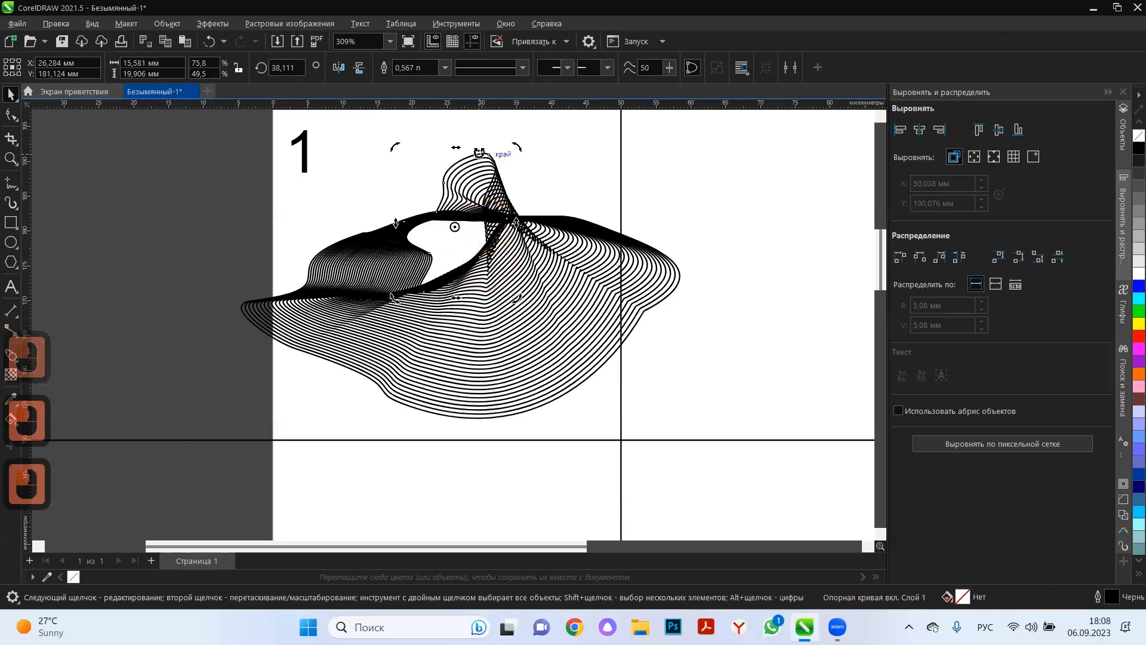
pyautogui.moveTo(479, 153)
pyautogui.mouseDown()
pyautogui.moveTo(502, 160)
pyautogui.moveTo(464, 167)
pyautogui.moveTo(476, 164)
pyautogui.mouseUp()
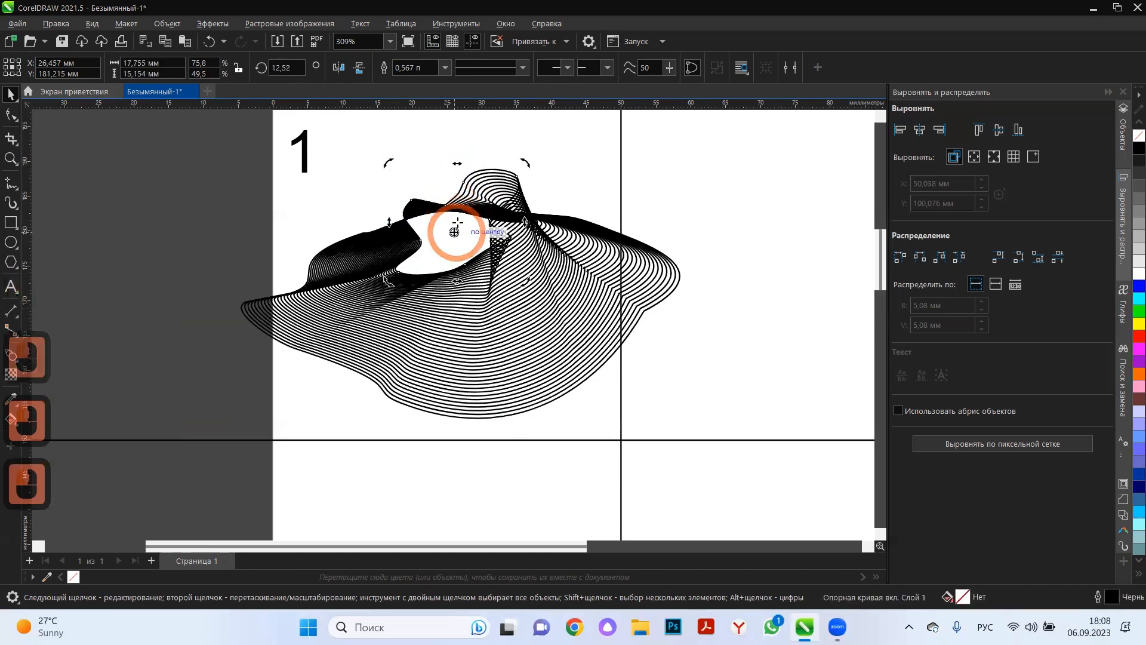
# Move the blend's inner shape to about X 29 mm, Y 179 mm and rotate it slightly further counterclockwise.
pyautogui.click(449, 201)
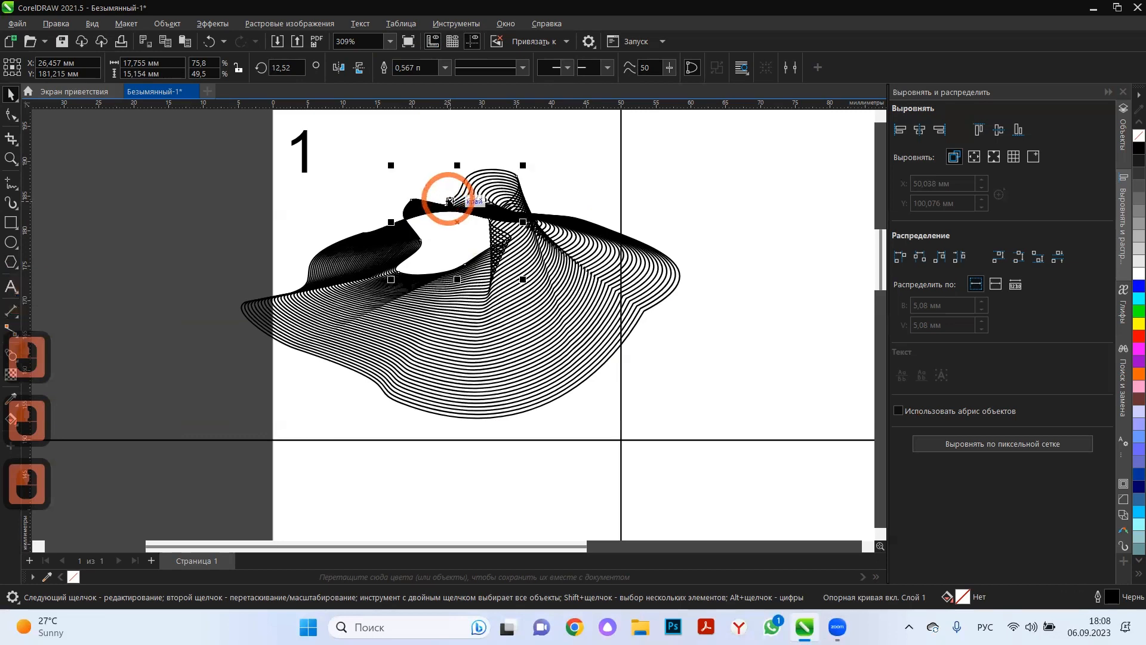
pyautogui.moveTo(458, 224)
pyautogui.mouseDown()
pyautogui.moveTo(486, 253)
pyautogui.moveTo(465, 227)
pyautogui.moveTo(475, 235)
pyautogui.mouseUp()
pyautogui.click(531, 261)
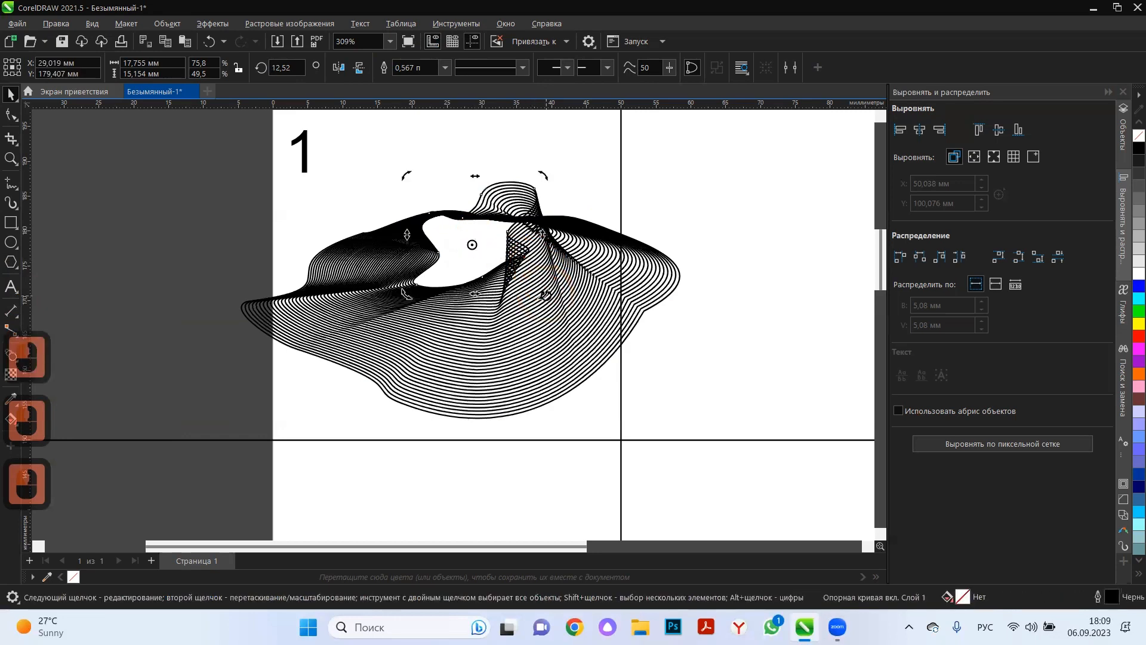
pyautogui.moveTo(545, 295); pyautogui.dragTo(541, 273)
# Select the whole blend in cell 1 and reduce its number of steps to 46.
pyautogui.click(561, 356)
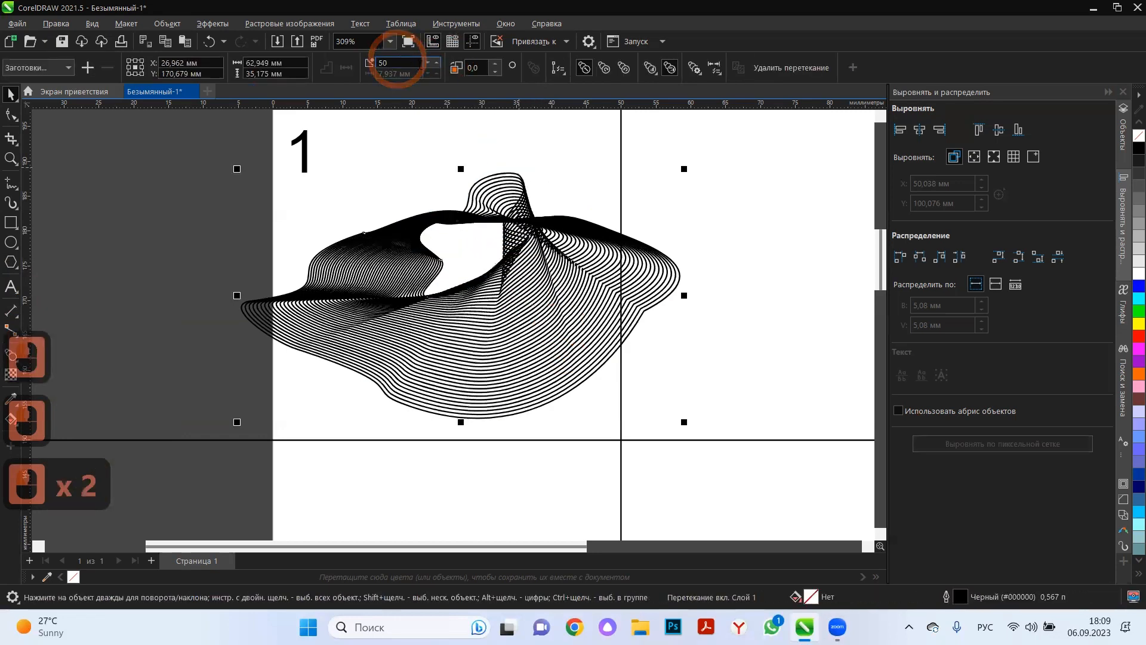
pyautogui.click(428, 64)
pyautogui.click(428, 63)
pyautogui.click(428, 65)
pyautogui.click(428, 65)
pyautogui.click(428, 65)
pyautogui.click(428, 64)
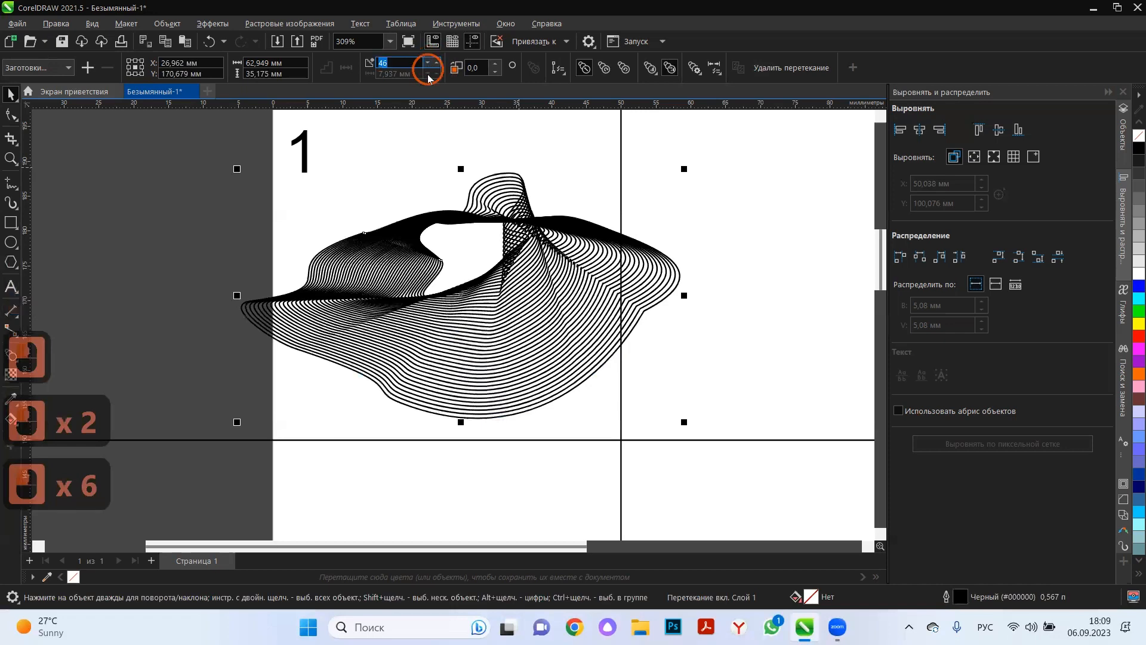
# Move the whole blend left and slightly down in cell 1 so its centre sits at about X 16 mm, Y 170 mm.
pyautogui.click(314, 219)
pyautogui.click(528, 263)
pyautogui.moveTo(529, 268); pyautogui.dragTo(468, 238)
pyautogui.scroll(-3, 507, 279)
pyautogui.click(681, 316)
pyautogui.scroll(-5, 681, 320)
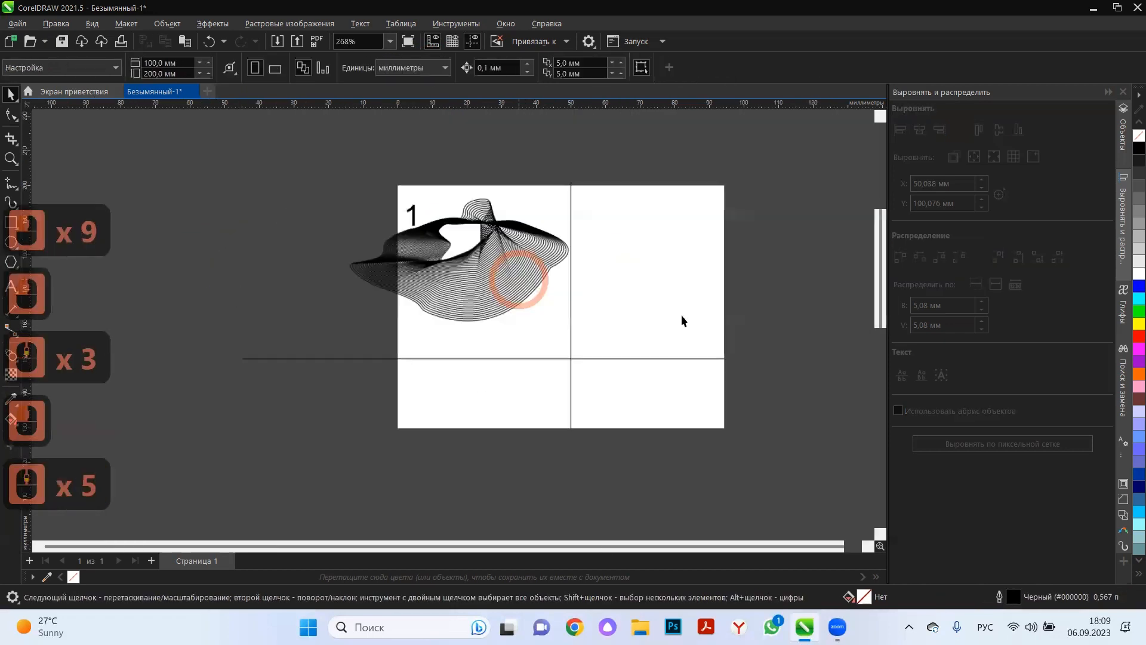
pyautogui.scroll(4, 696, 285)
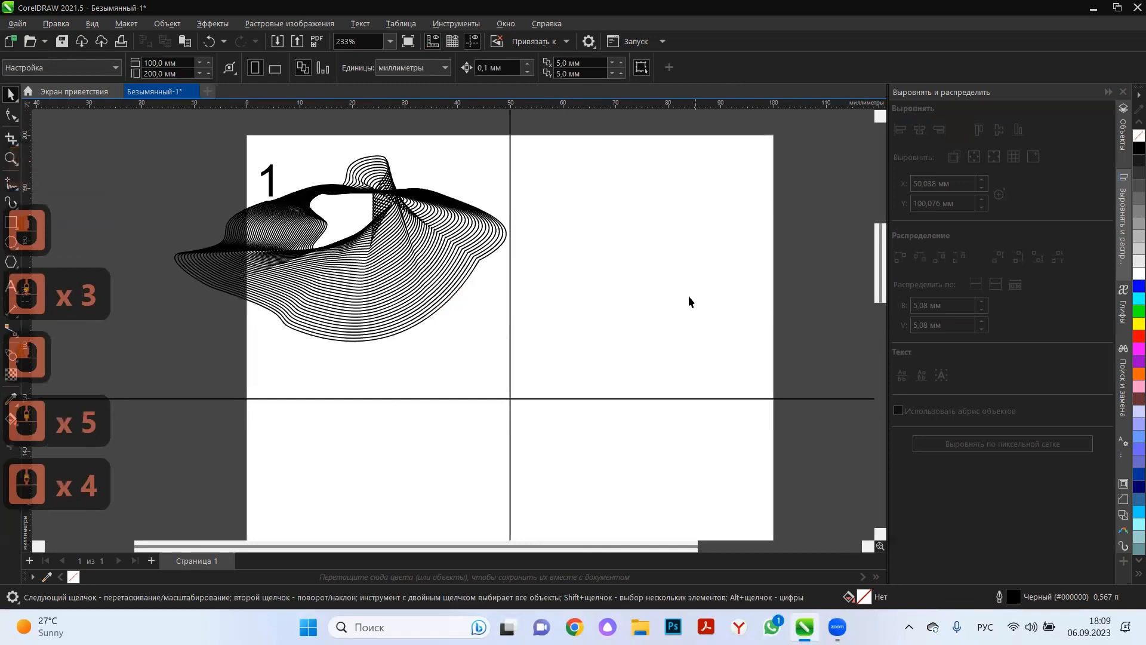
pyautogui.moveTo(397, 267); pyautogui.dragTo(390, 313)
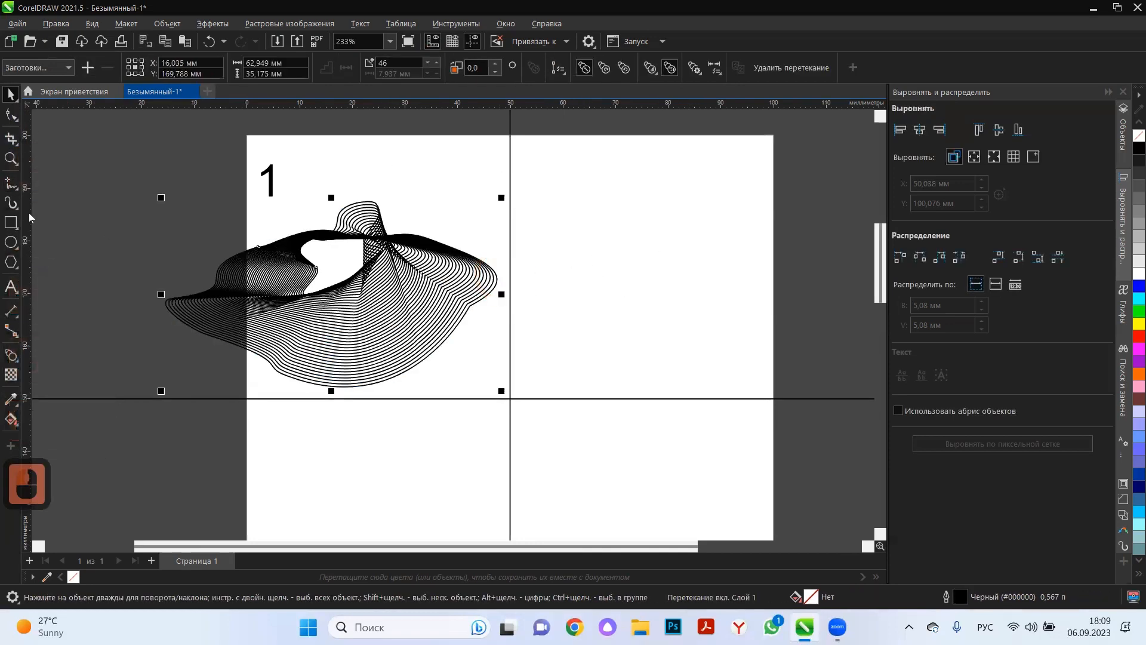
# Draw a star about 13 mm wide in the cell right of cell 1 and give it 6 points.
pyautogui.click(18, 270)
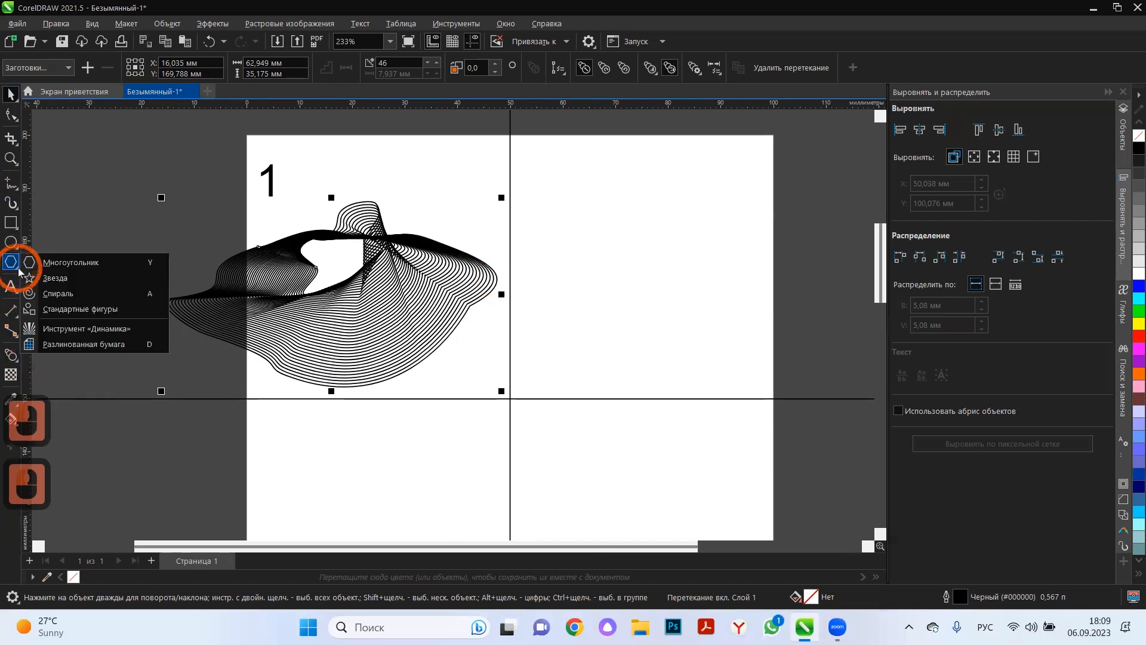
pyautogui.click(80, 282)
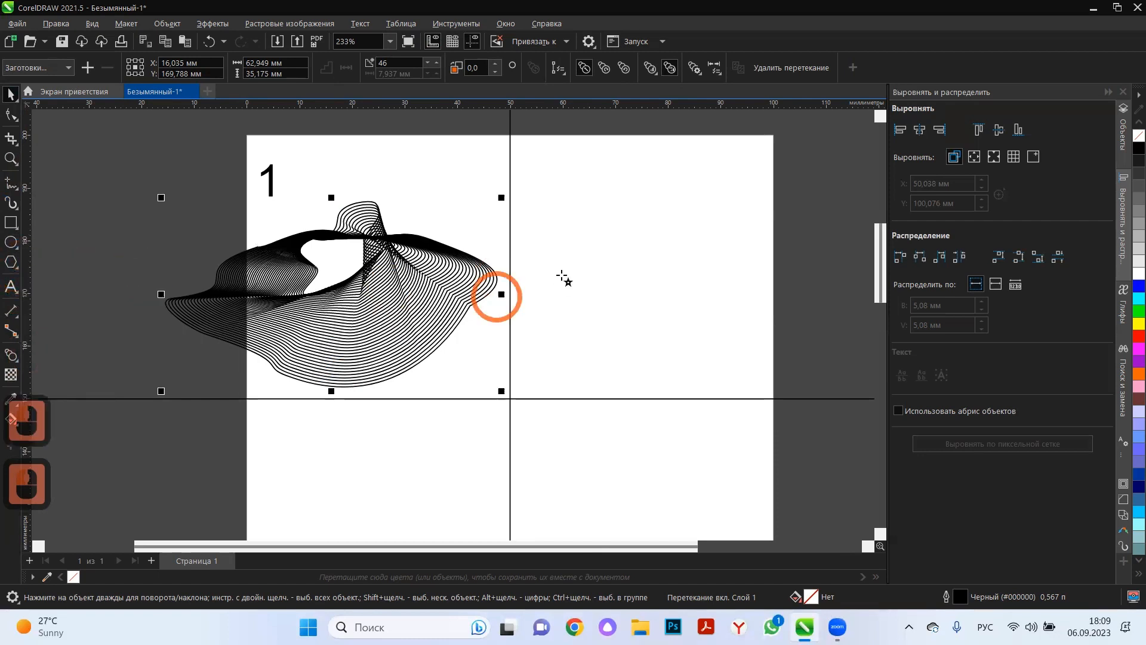
pyautogui.moveTo(619, 216); pyautogui.dragTo(654, 288)
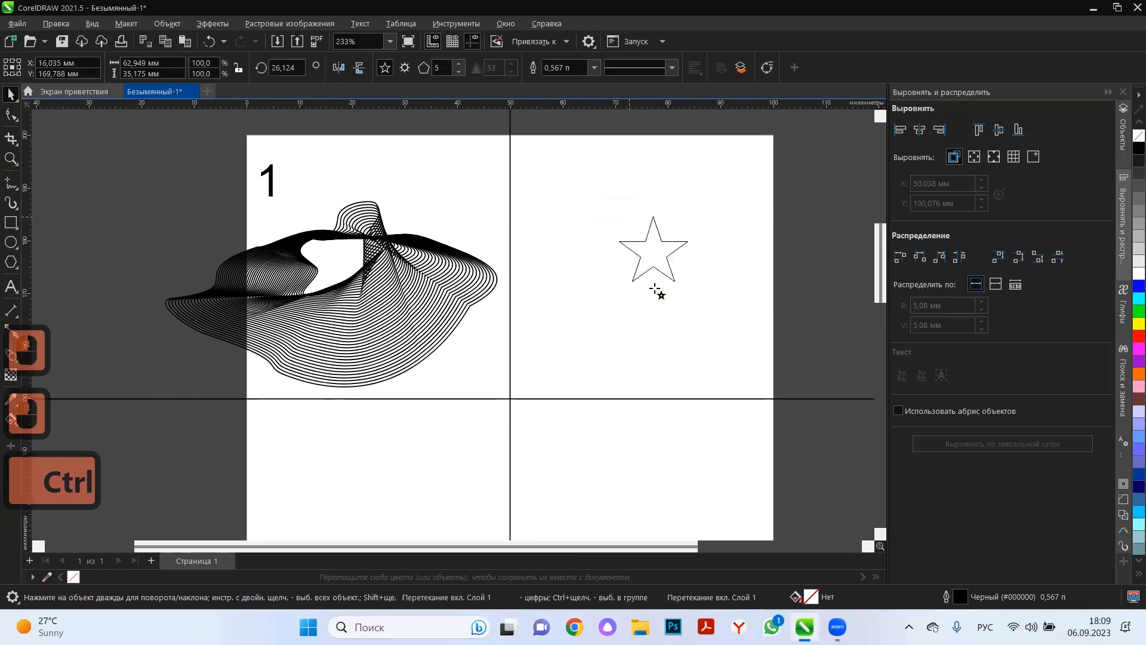
pyautogui.click(458, 63)
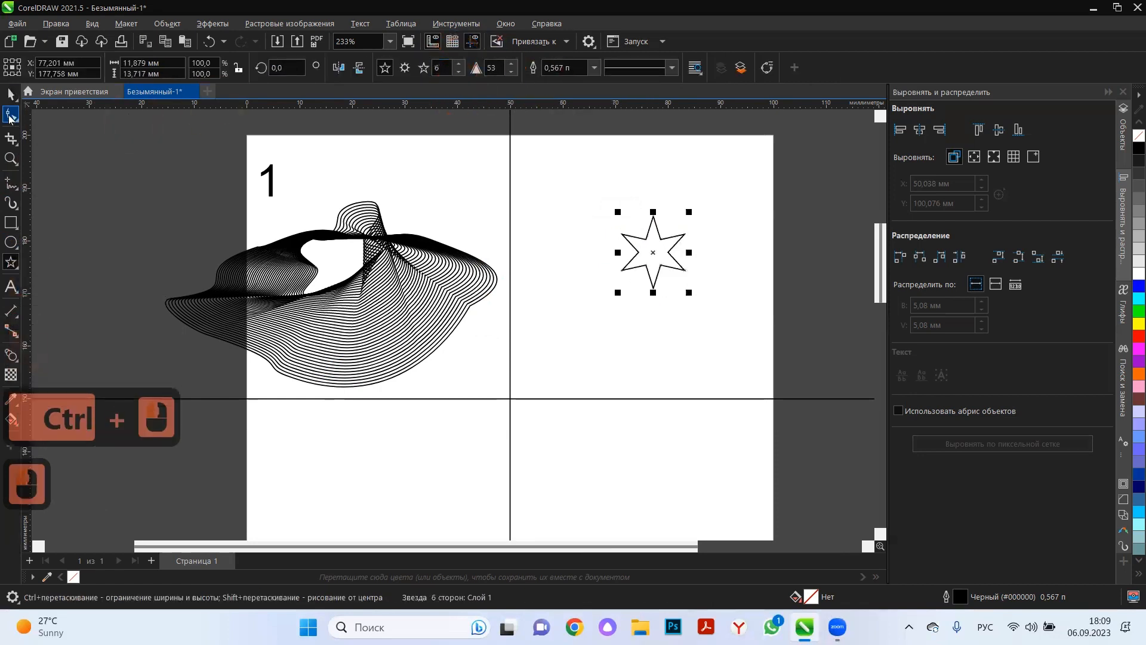
# Pull the star's inner nodes outward with the Shape tool to reduce its sharpness to 23.
pyautogui.click(10, 114)
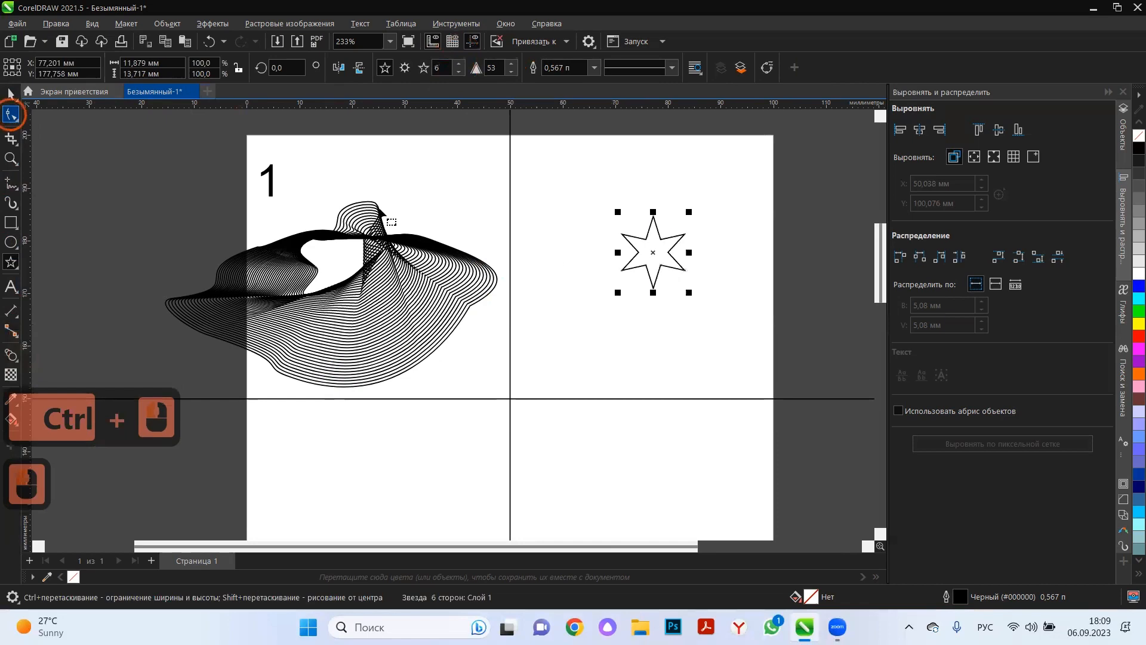
pyautogui.click(638, 247)
pyautogui.scroll(3, 656, 245)
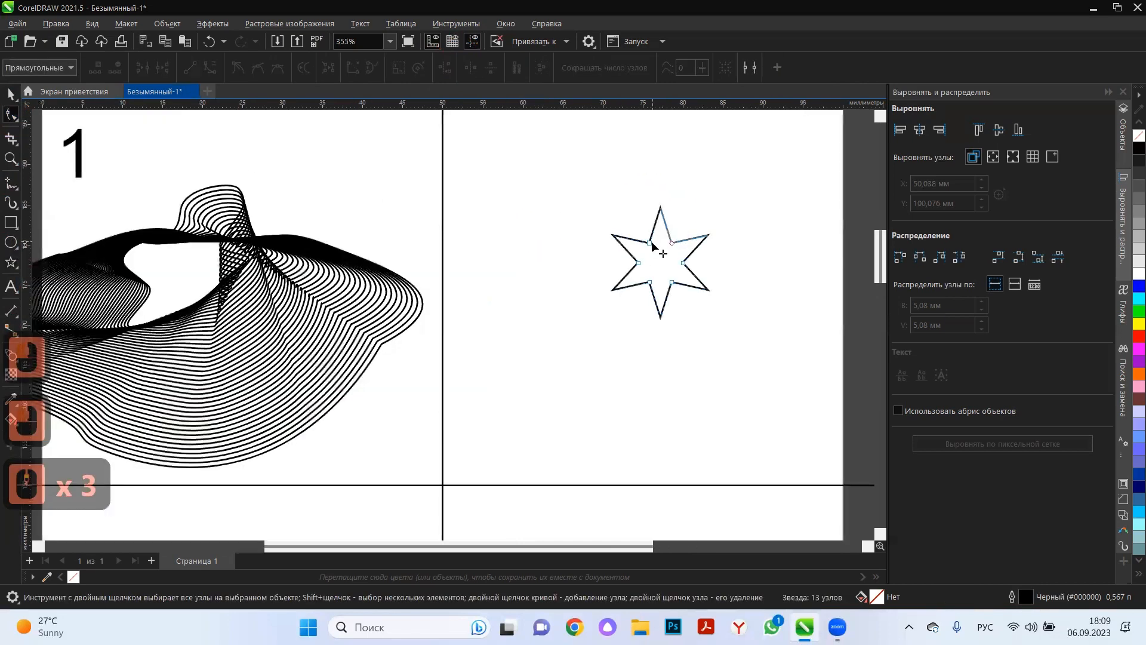
pyautogui.moveTo(652, 243); pyautogui.dragTo(647, 230)
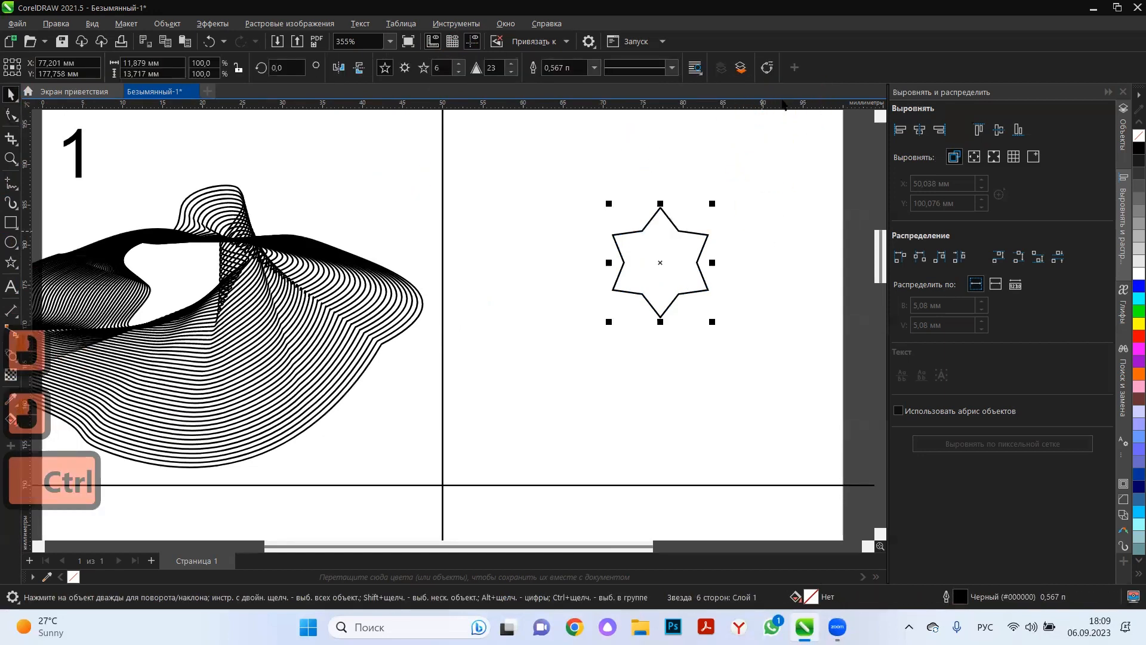
# Convert the star to curves, then turn all its straight segments into curves with symmetrical nodes.
pyautogui.click(766, 68)
pyautogui.moveTo(810, 144); pyautogui.dragTo(549, 357)
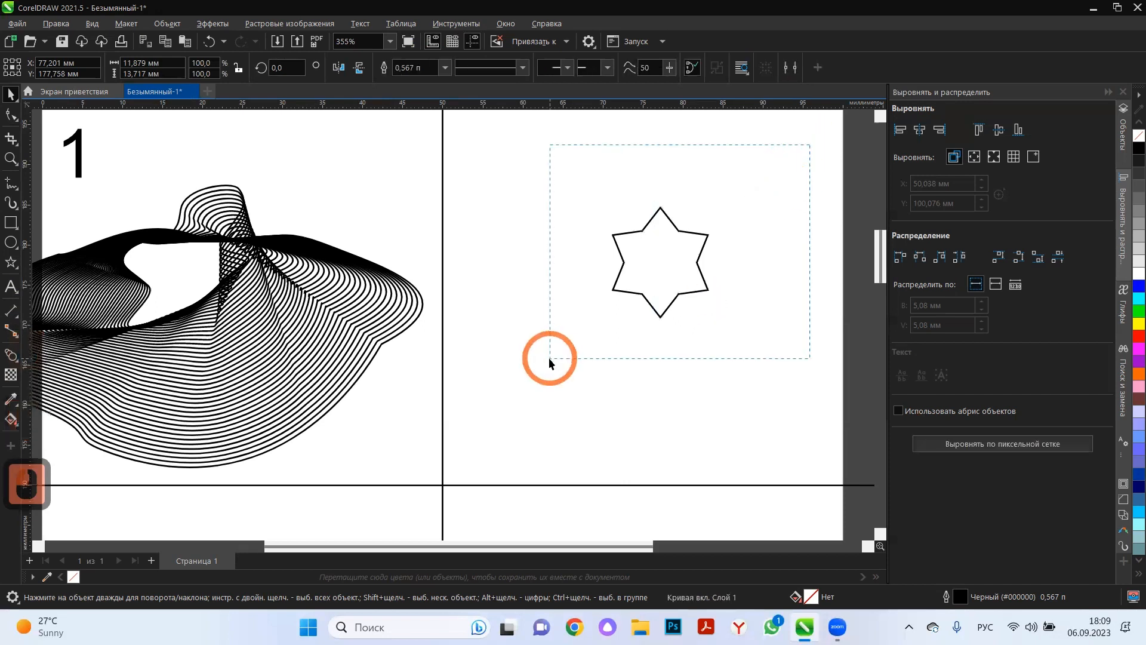
pyautogui.click(10, 115)
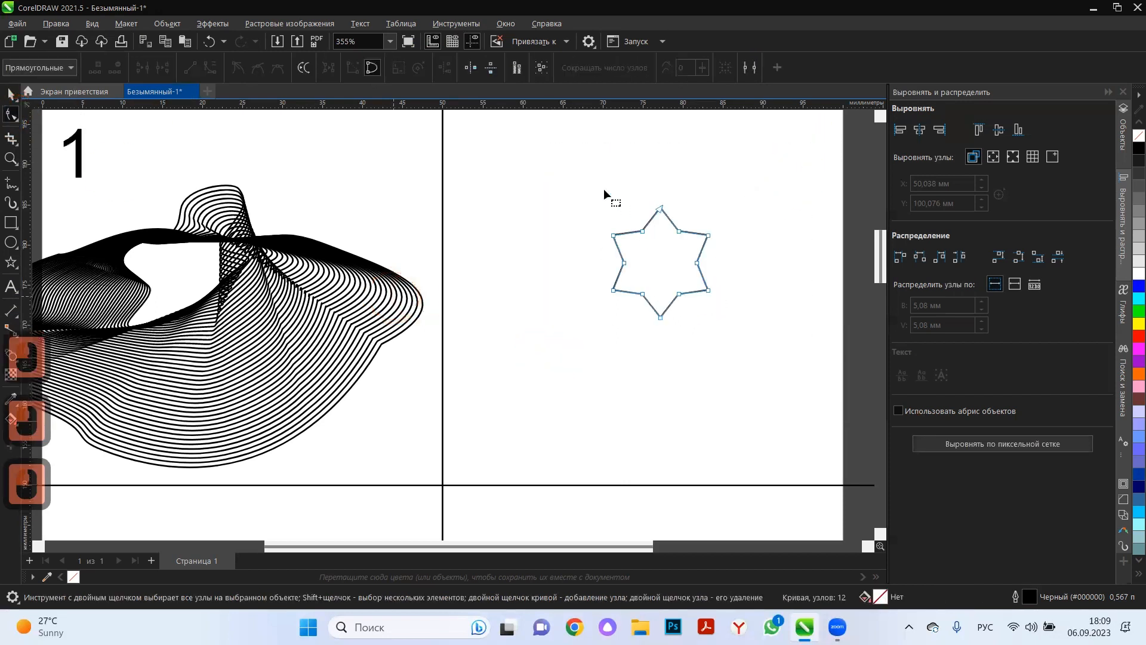
pyautogui.moveTo(566, 153); pyautogui.dragTo(748, 341)
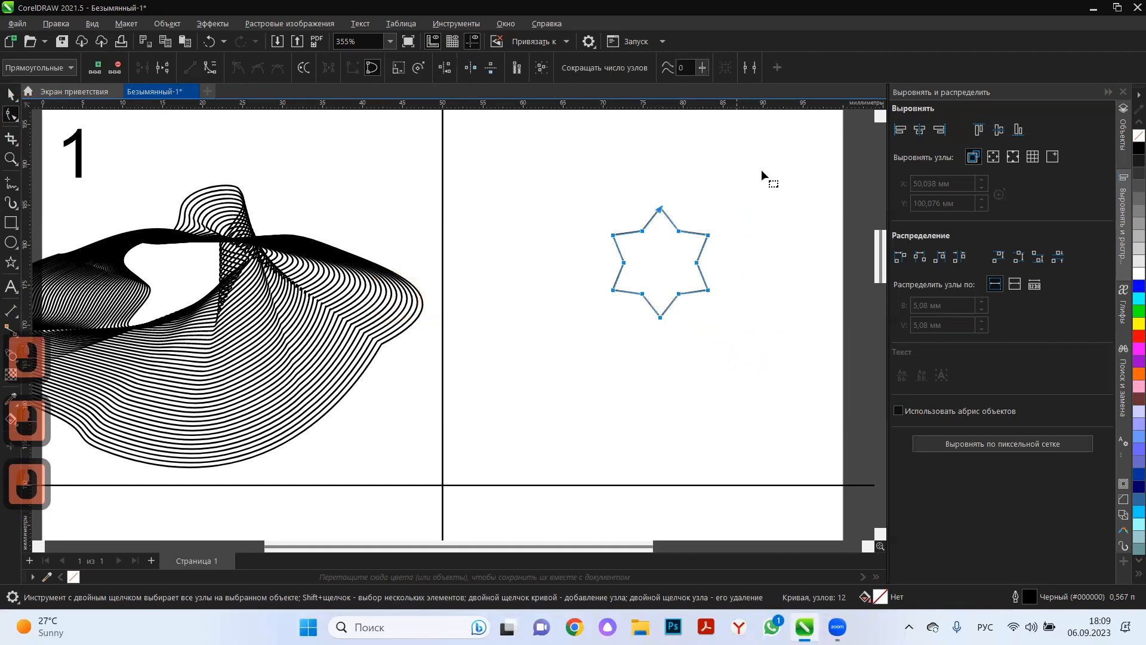
pyautogui.click(212, 69)
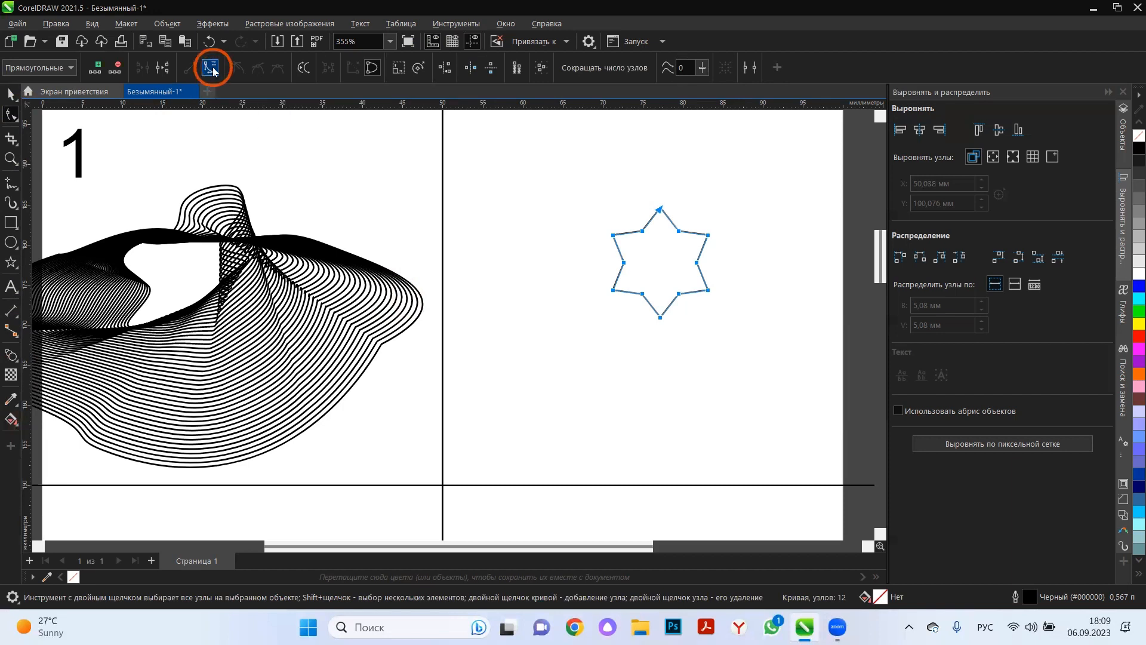
pyautogui.click(279, 70)
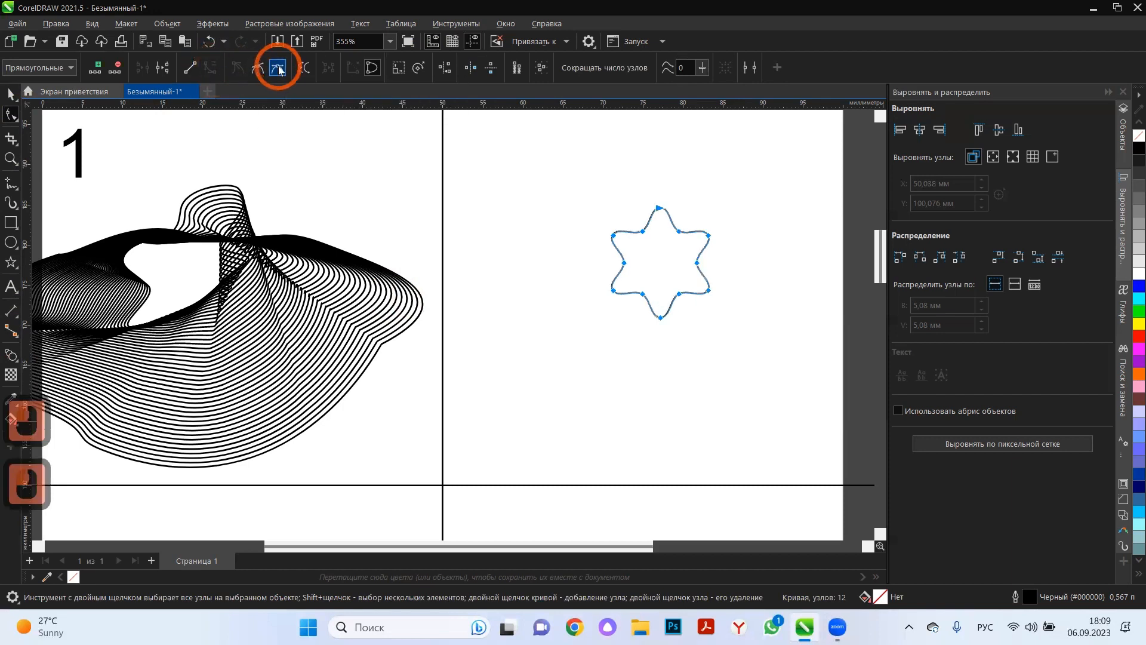
pyautogui.press('space')
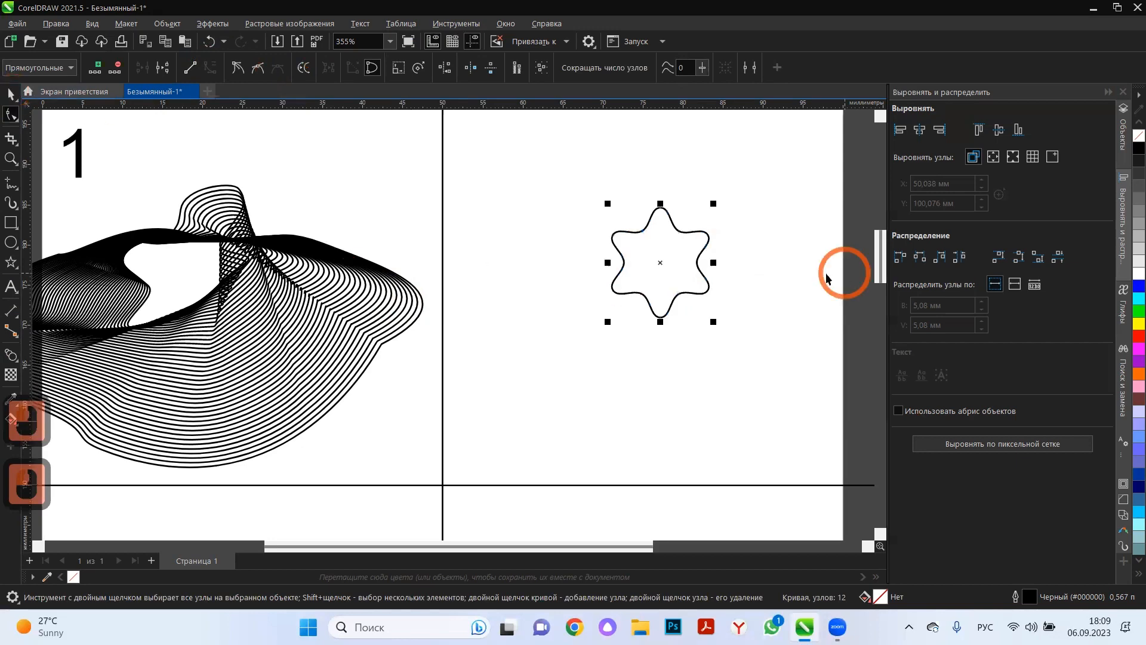
# Duplicate the rounded star in place and enlarge the copy from its centre to about 41 × 46 mm.
pyautogui.hotkey('ctrl', 'c')
pyautogui.hotkey('ctrl', 'm')
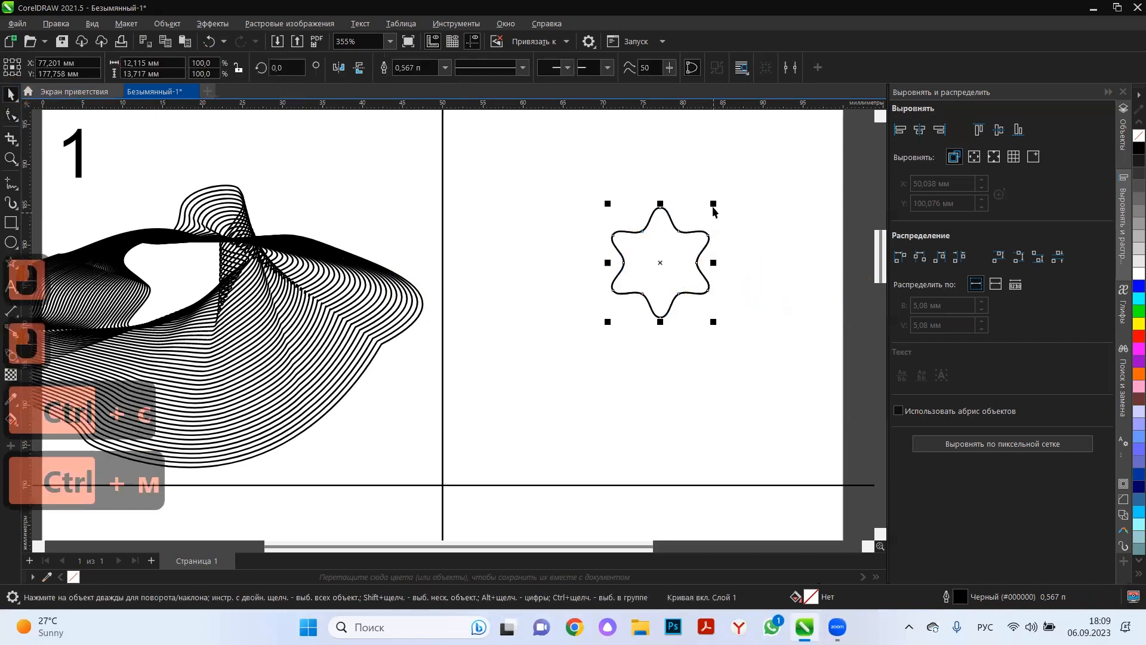
pyautogui.moveTo(716, 201); pyautogui.dragTo(839, 123)
pyautogui.scroll(-4, 576, 287)
pyautogui.moveTo(640, 312); pyautogui.dragTo(686, 306)
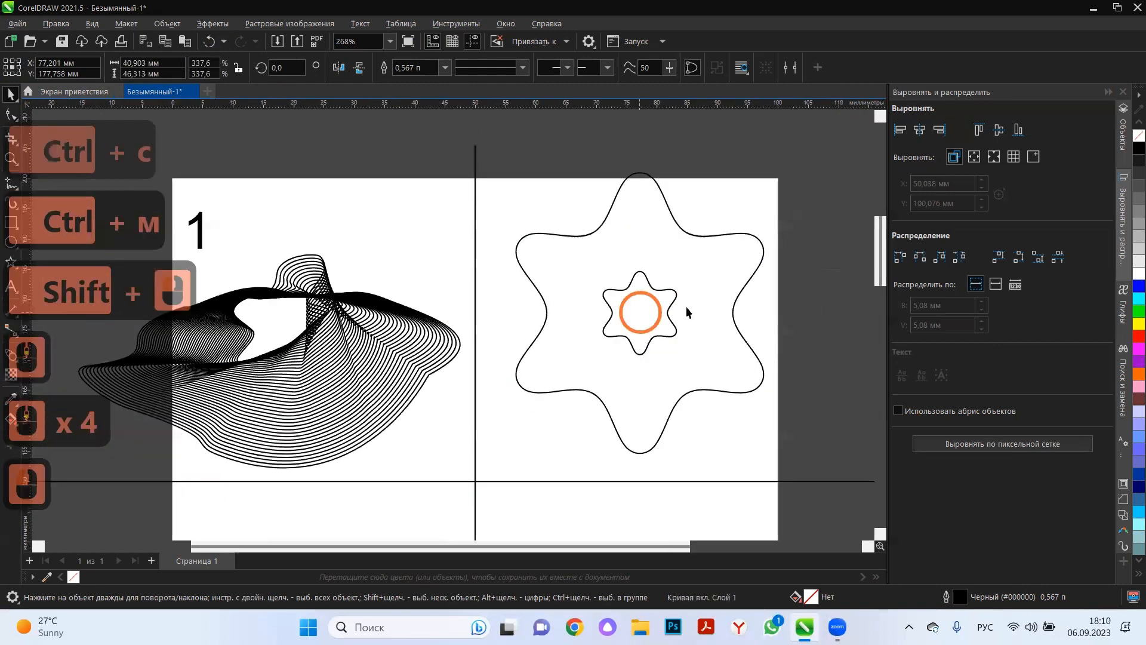
# Colour the small star's outline pink (#FF0066) and the large star's outline purple (#9900FF).
pyautogui.click(667, 318)
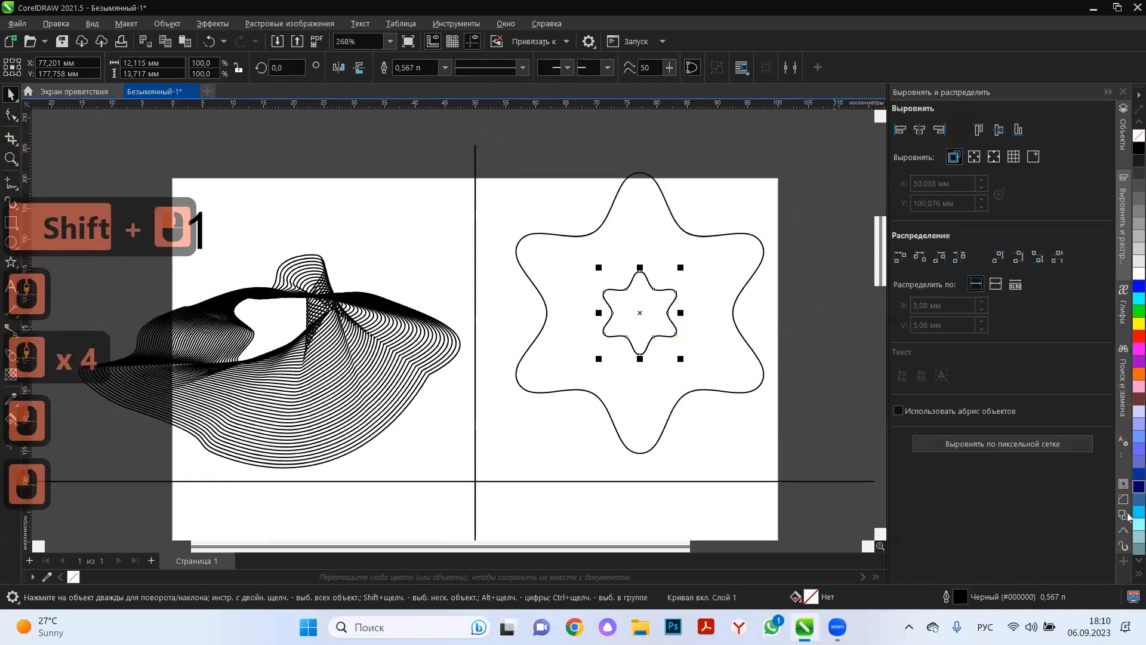
pyautogui.click(1128, 561)
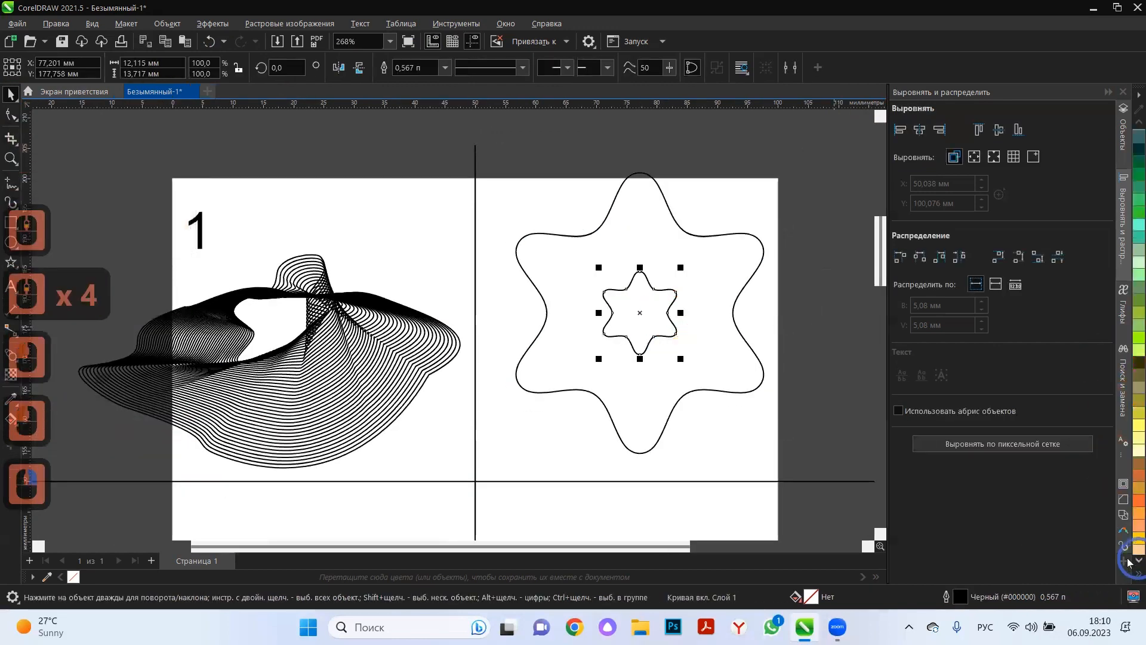
pyautogui.rightClick(1131, 263)
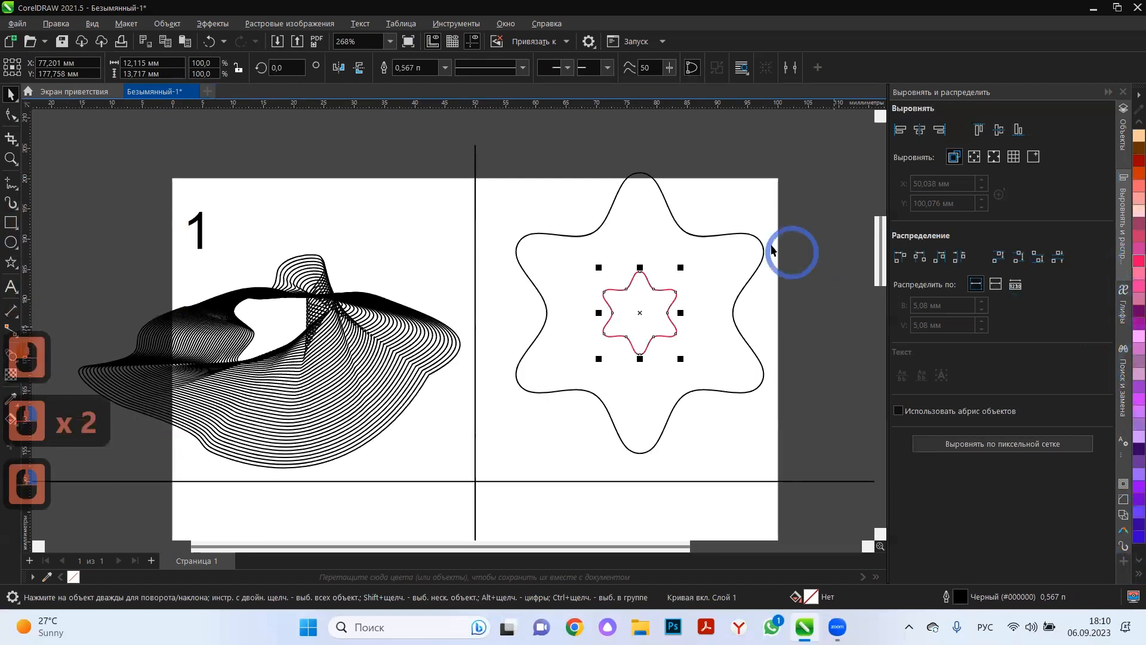
pyautogui.click(764, 247)
pyautogui.rightClick(1130, 239)
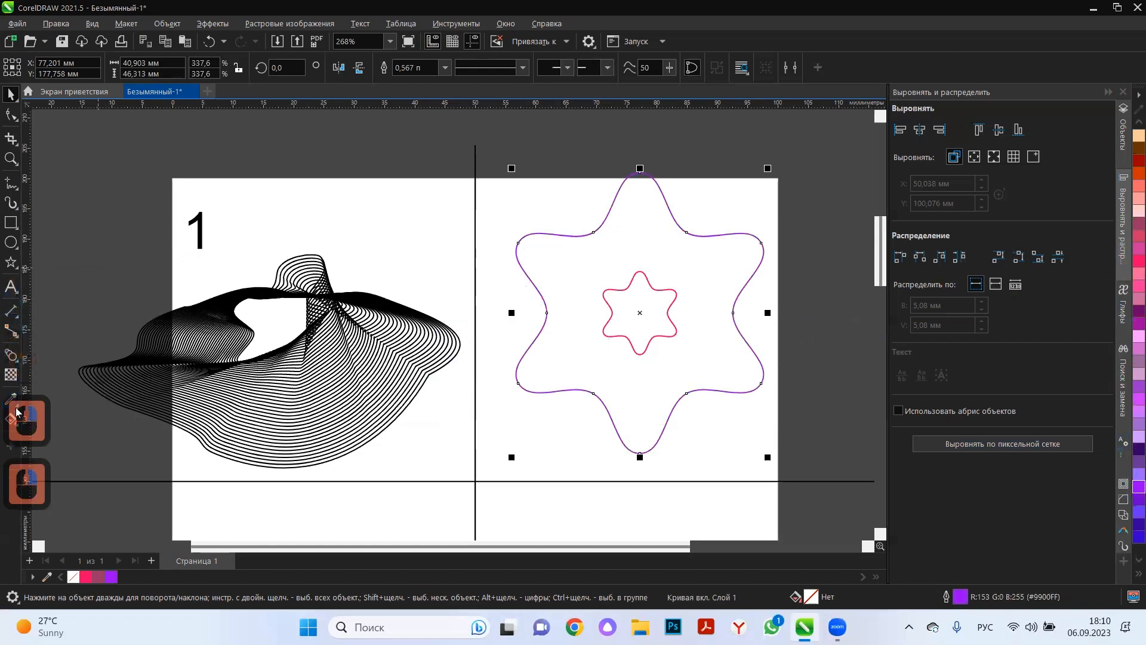
# Blend the small pink star into the large purple star with 20 steps.
pyautogui.click(11, 355)
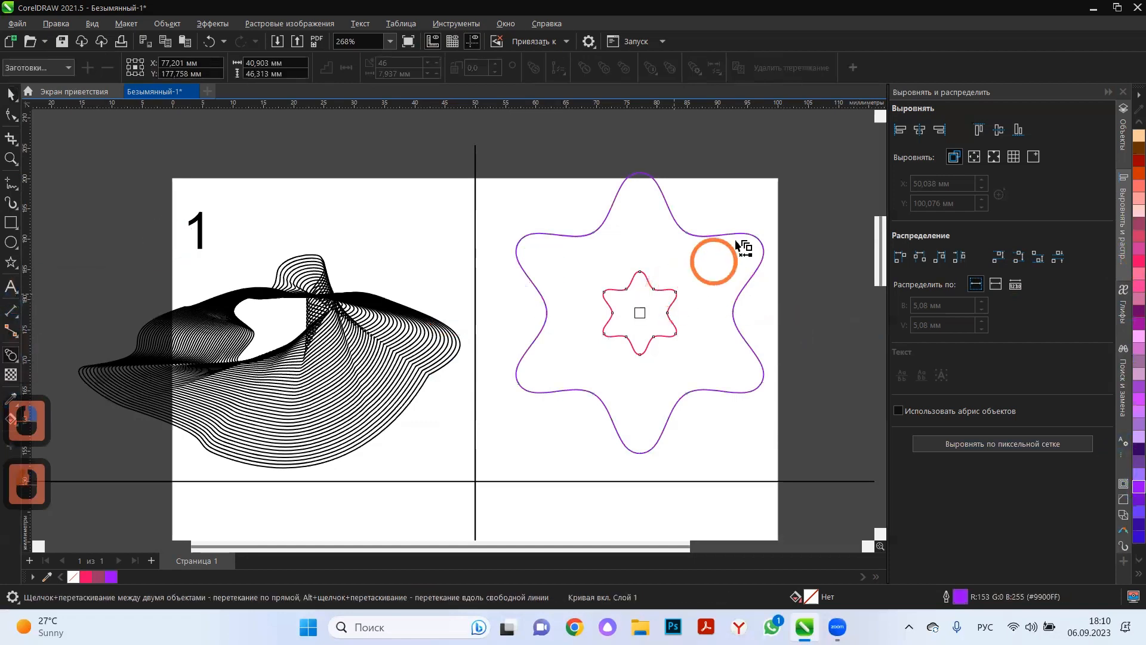
pyautogui.moveTo(736, 245); pyautogui.dragTo(746, 238)
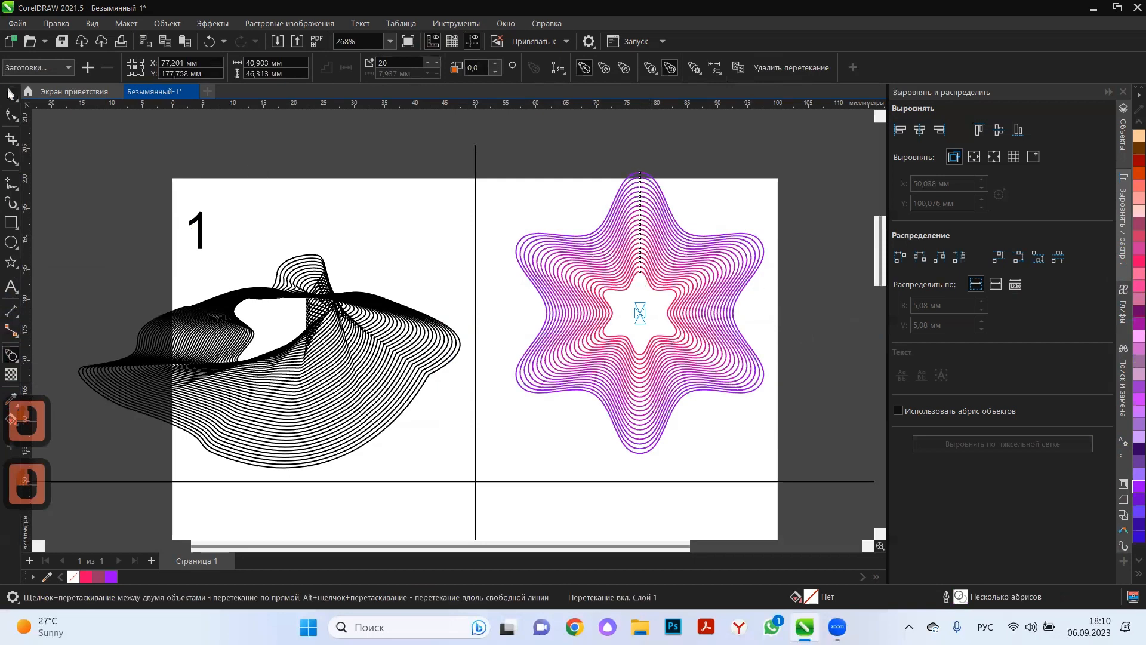
pyautogui.click(10, 93)
# Select the blend's outer purple star and rotate it around its centre so the blend lines twist into a spiral.
pyautogui.click(686, 287)
pyautogui.click(656, 294)
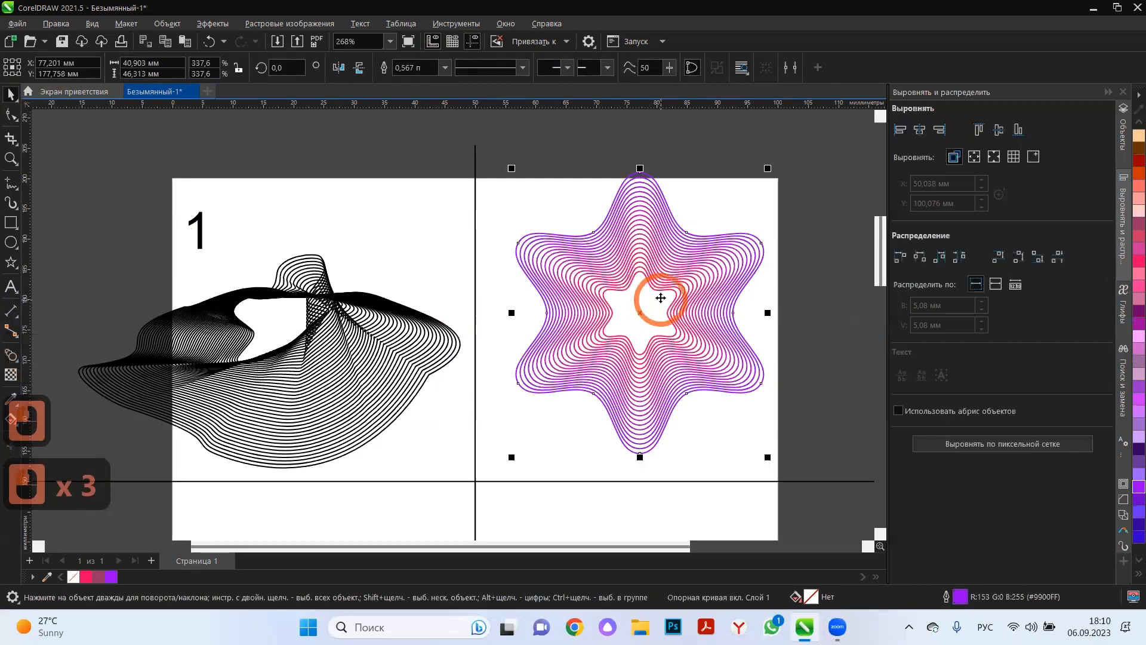
pyautogui.click(666, 292)
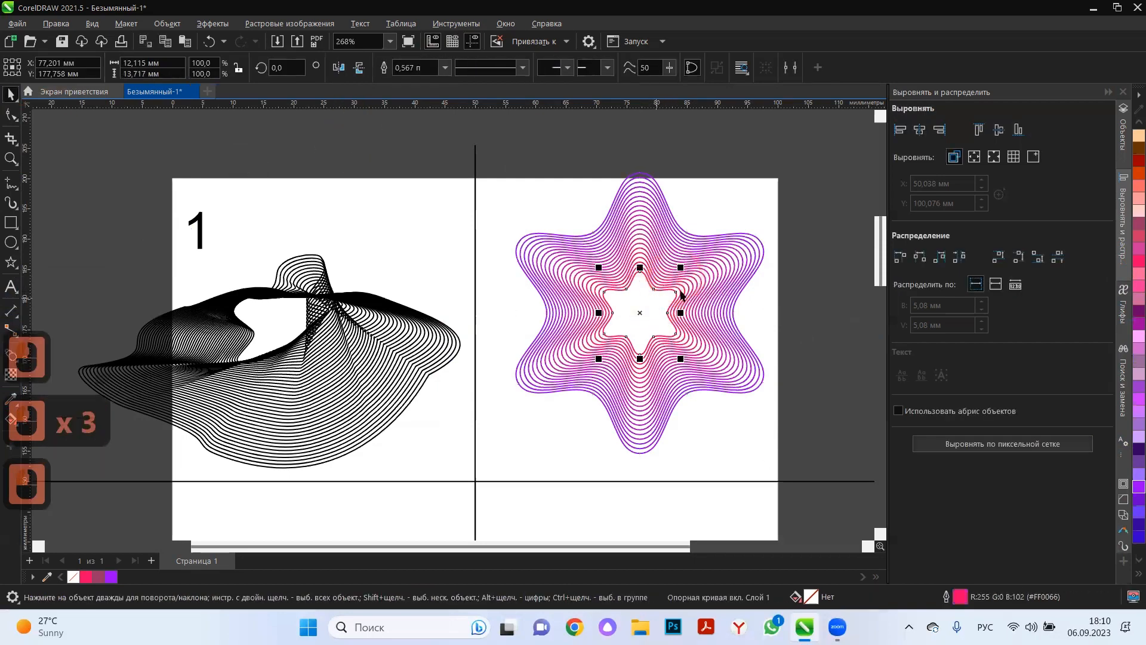
pyautogui.click(763, 245)
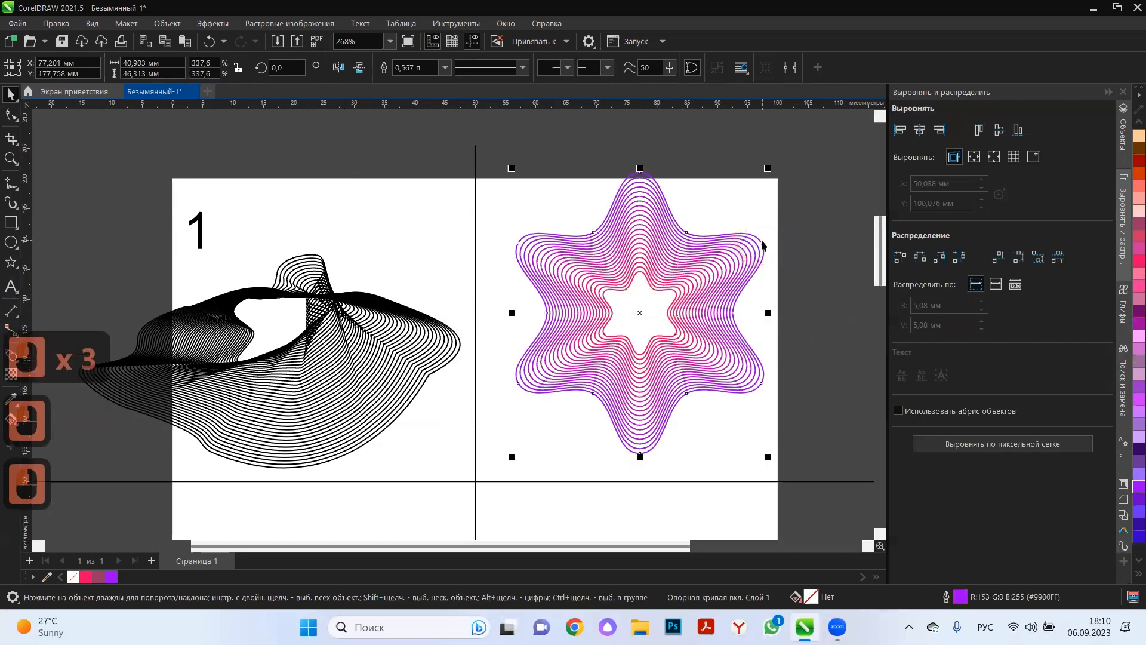
pyautogui.click(759, 240)
pyautogui.moveTo(767, 168); pyautogui.dragTo(791, 266)
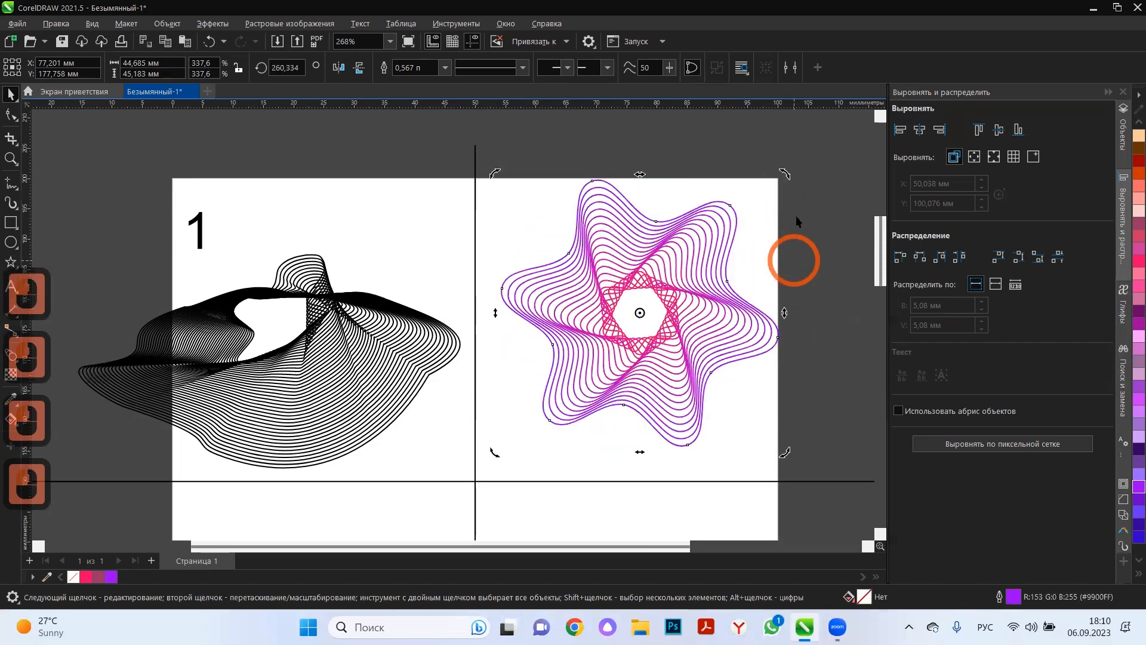
pyautogui.moveTo(784, 173); pyautogui.dragTo(756, 139)
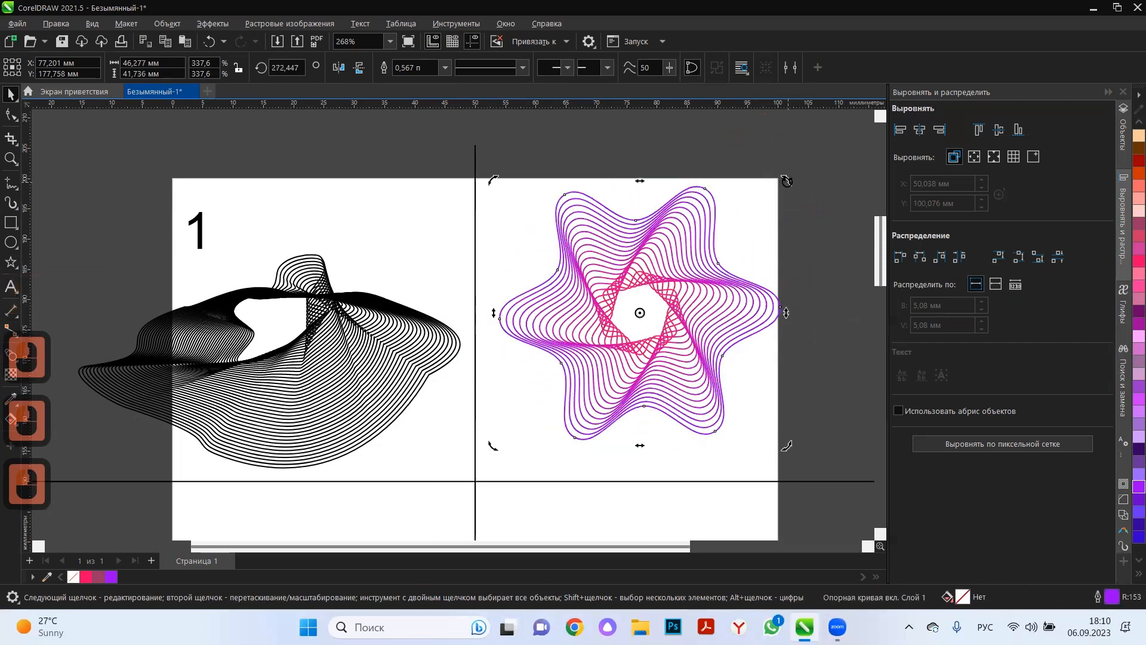
pyautogui.moveTo(787, 181); pyautogui.dragTo(762, 156)
# Select the whole star blend and raise its number of steps to 23.
pyautogui.click(809, 279)
pyautogui.click(728, 314)
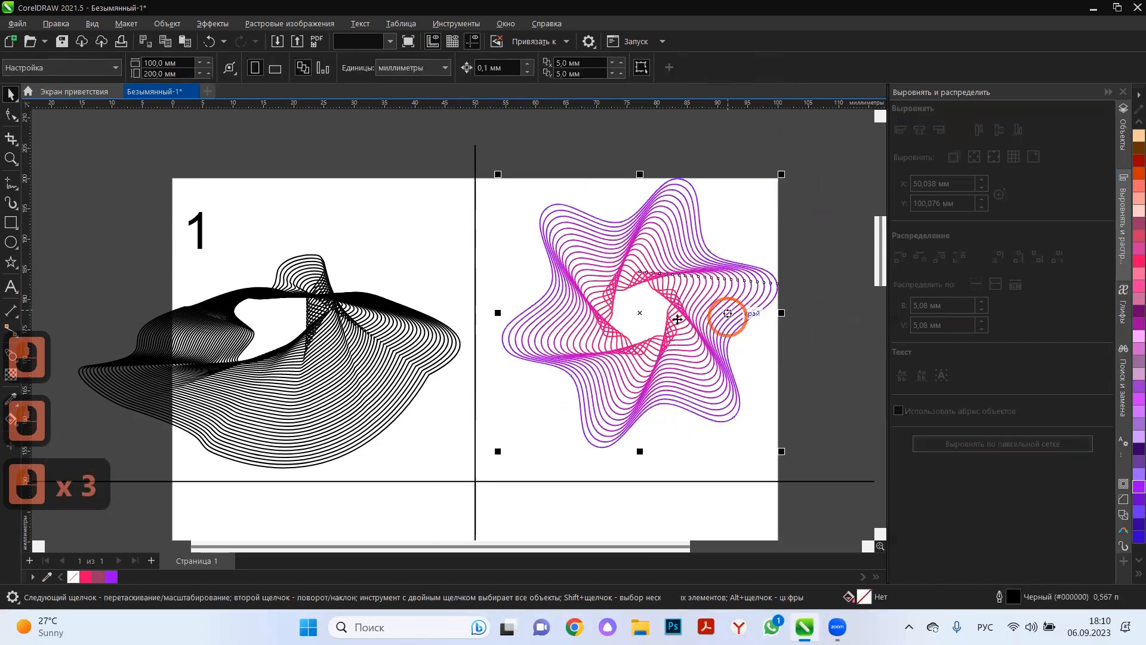
pyautogui.doubleClick(440, 66)
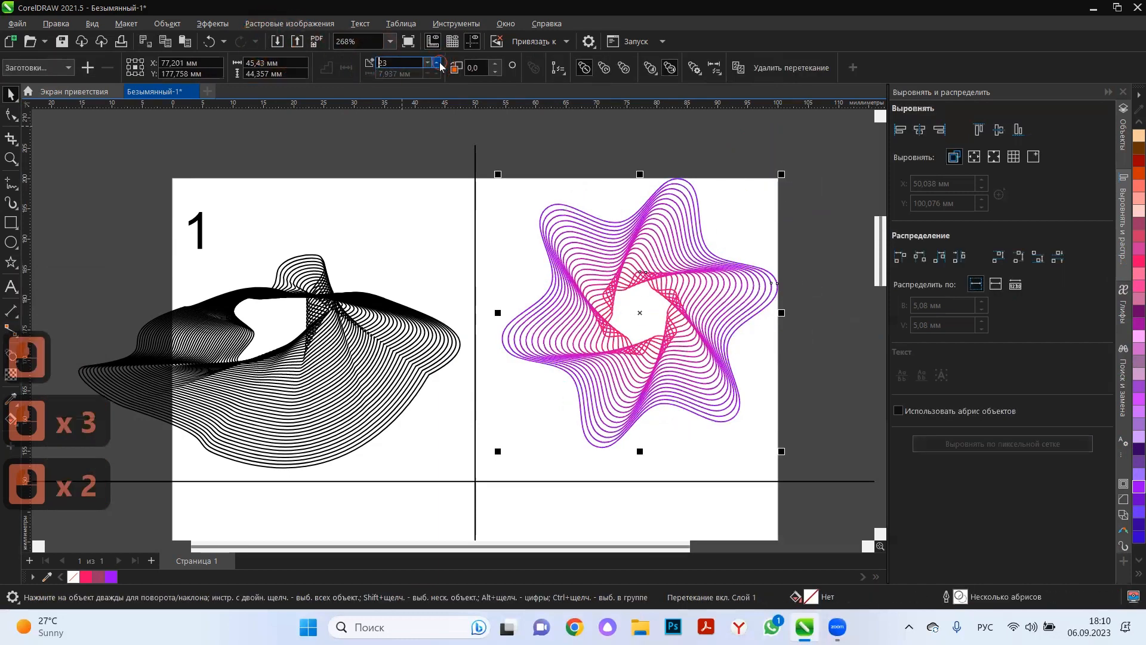
# Raise the star blend's number of steps to 36.
pyautogui.doubleClick(440, 66)
pyautogui.click(440, 65)
pyautogui.doubleClick(440, 65)
pyautogui.doubleClick(440, 65)
pyautogui.doubleClick(440, 66)
pyautogui.doubleClick(439, 66)
pyautogui.click(440, 66)
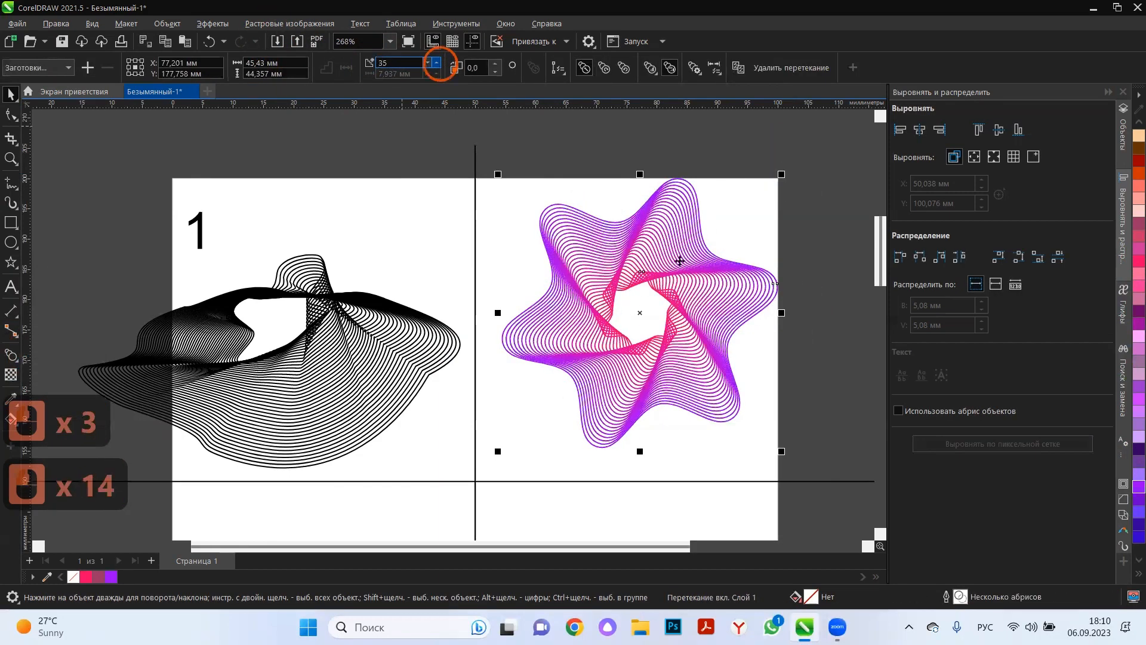
pyautogui.doubleClick(439, 66)
# Try to select the inner pink star of the blend directly on the canvas.
pyautogui.click(785, 292)
pyautogui.click(637, 310)
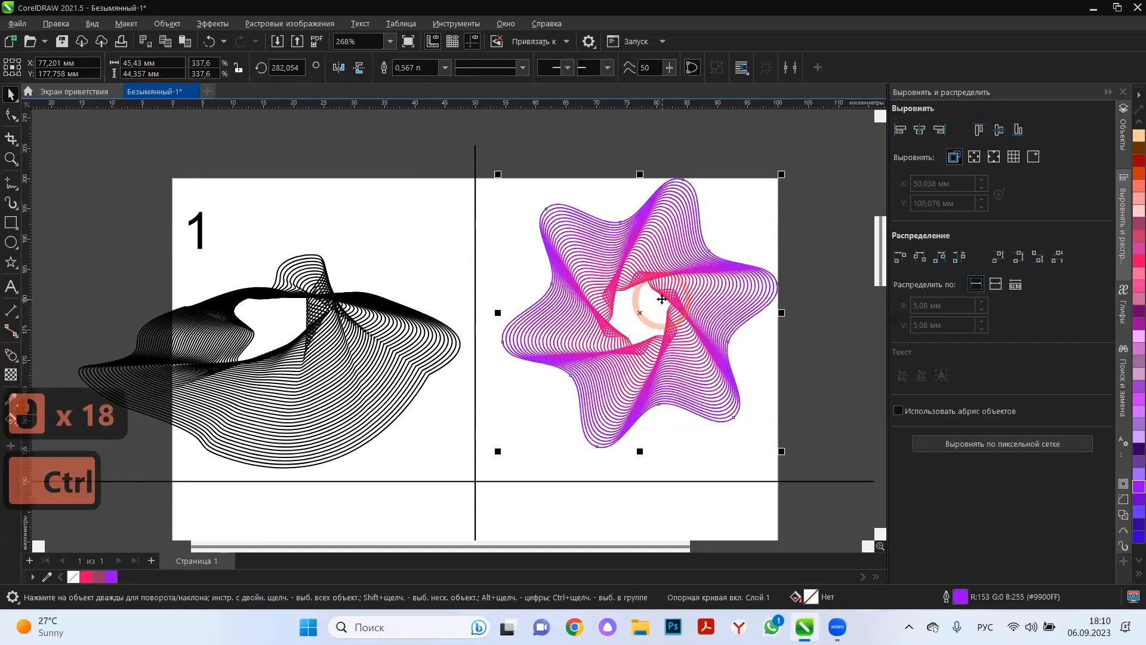
pyautogui.keyDown('ctrl'); pyautogui.click(661, 297); pyautogui.keyUp('ctrl')
pyautogui.click(810, 311)
pyautogui.click(667, 320)
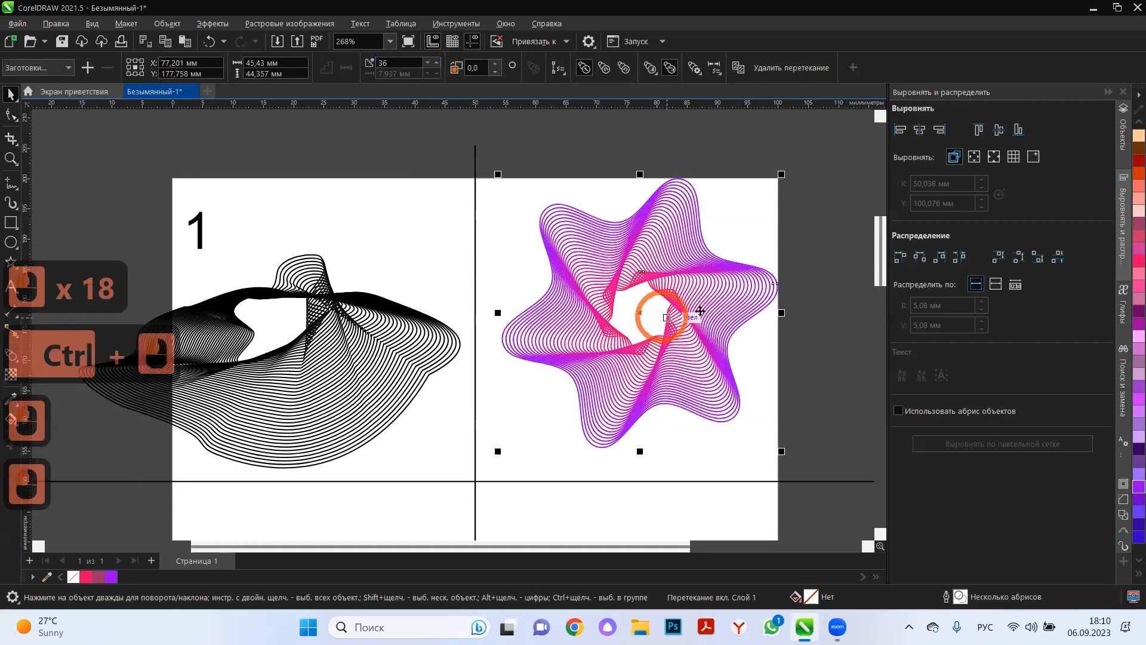
pyautogui.click(664, 281)
pyautogui.click(718, 118)
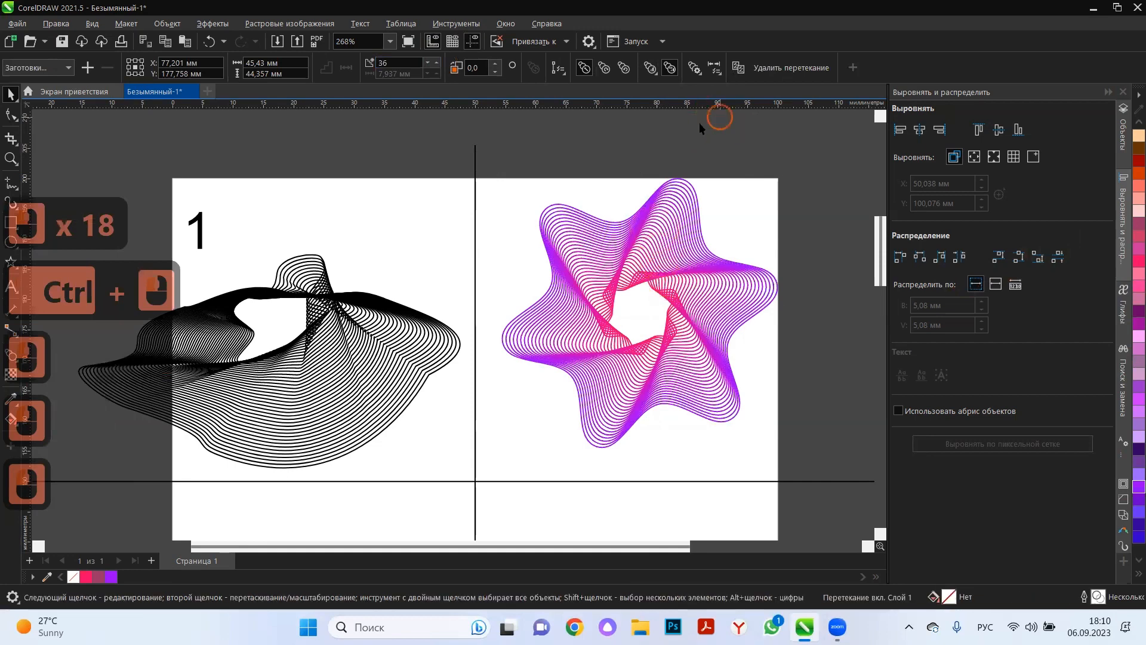
pyautogui.click(642, 312)
pyautogui.click(677, 97)
pyautogui.click(655, 232)
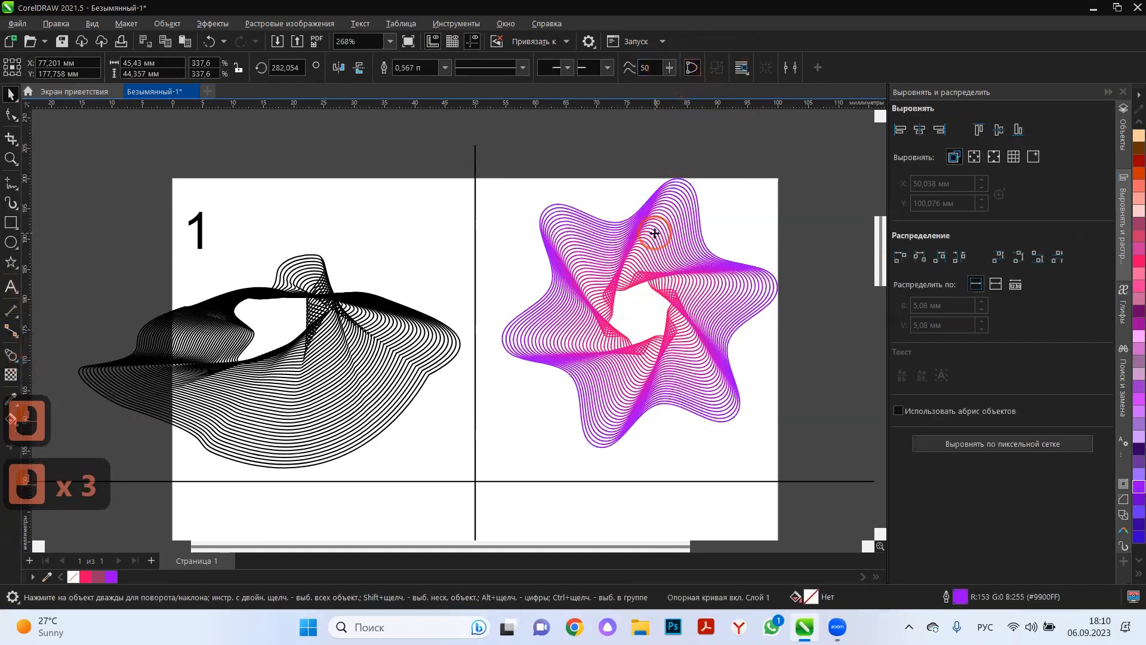
pyautogui.click(723, 78)
pyautogui.click(768, 94)
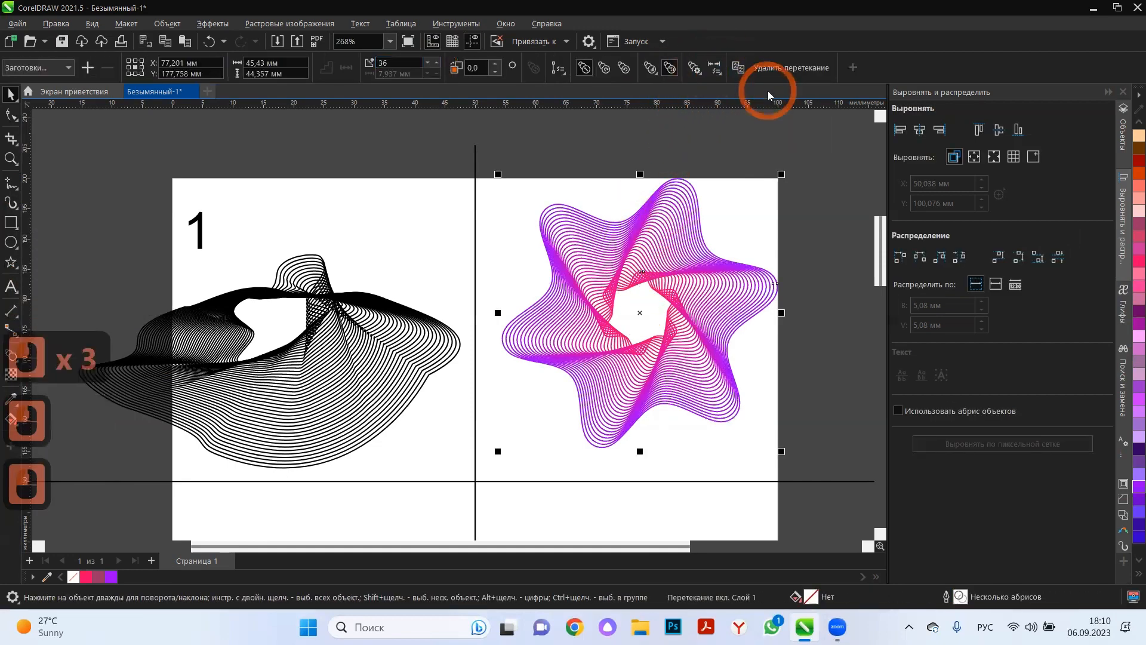
# Select the blend's start object, the inner pink star, and enlarge it around its centre to about 25 × 28 mm.
pyautogui.click(719, 73)
pyautogui.click(767, 91)
pyautogui.click(728, 78)
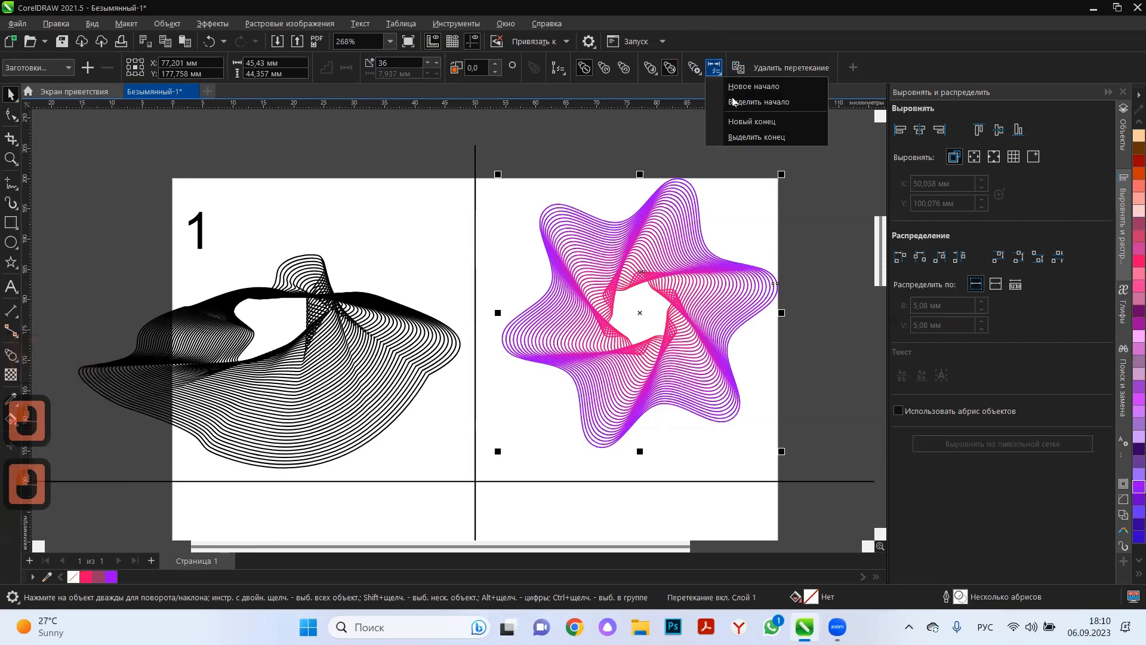
pyautogui.click(742, 95)
pyautogui.click(659, 287)
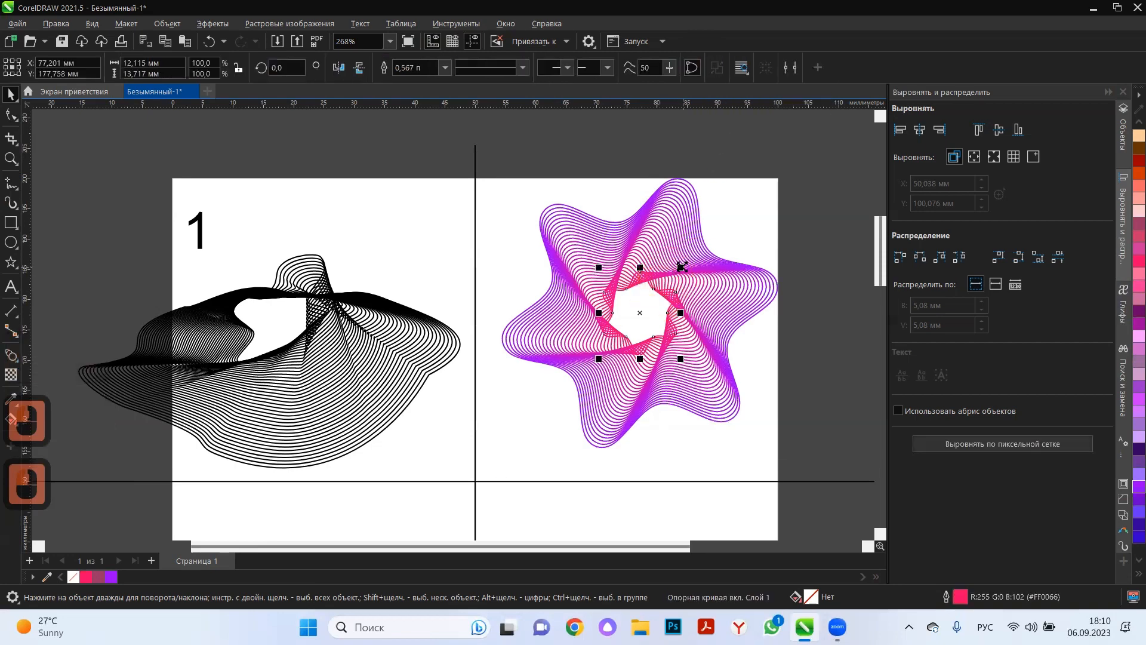
pyautogui.moveTo(681, 267); pyautogui.dragTo(724, 218)
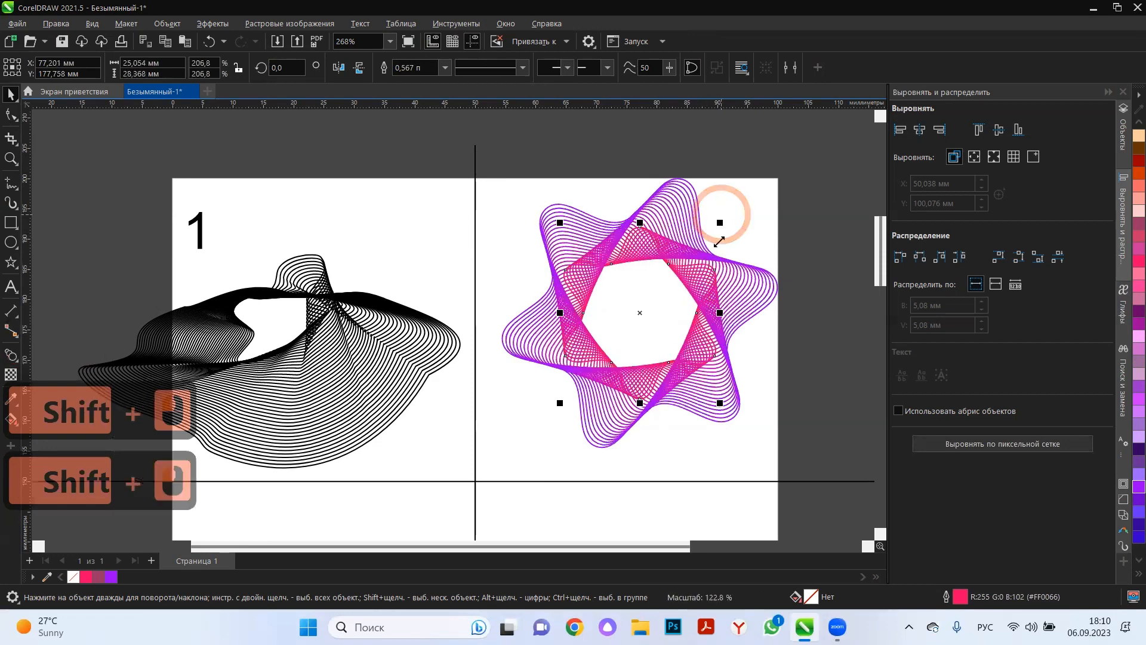
# Select the whole star blend and raise its number of steps to 42.
pyautogui.click(700, 285)
pyautogui.click(636, 335)
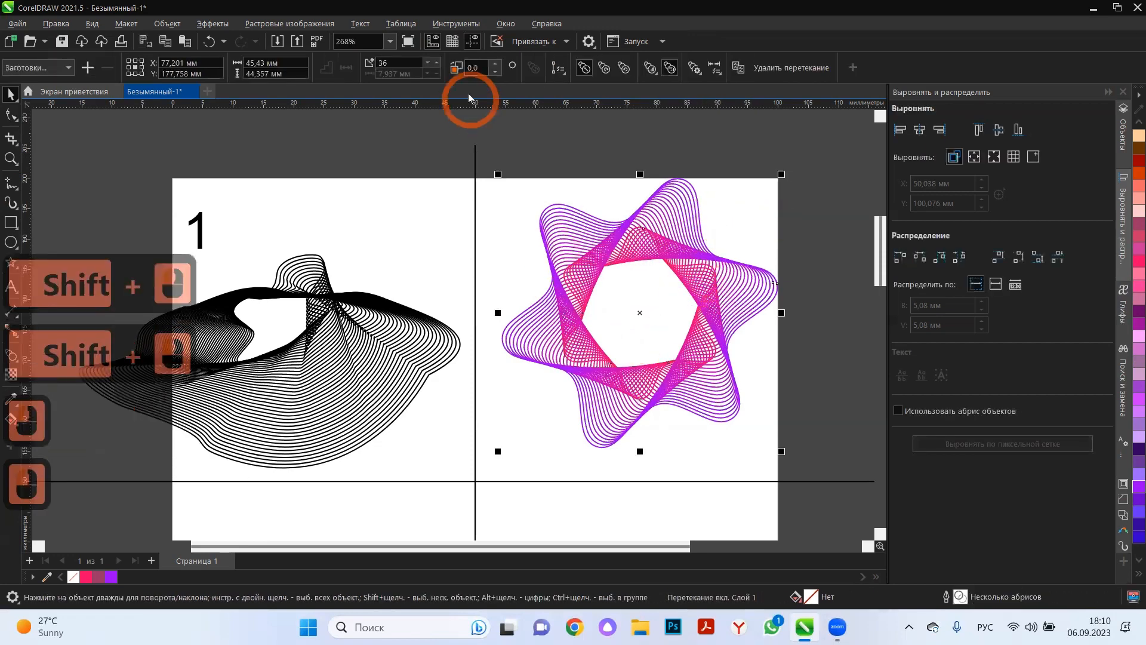
pyautogui.click(436, 63)
pyautogui.click(437, 63)
pyautogui.click(436, 63)
pyautogui.click(436, 63)
pyautogui.click(437, 63)
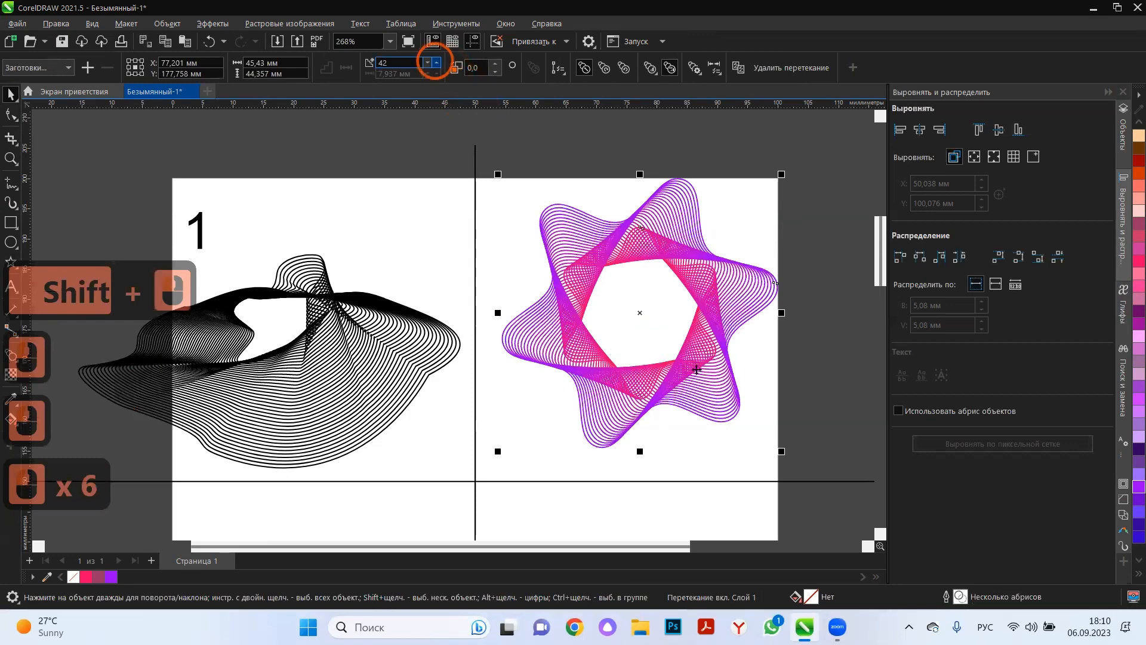
# Select the blend's outer purple star and rotate it slightly counterclockwise around its centre to change the twist of the lines.
pyautogui.click(640, 313)
pyautogui.click(736, 216)
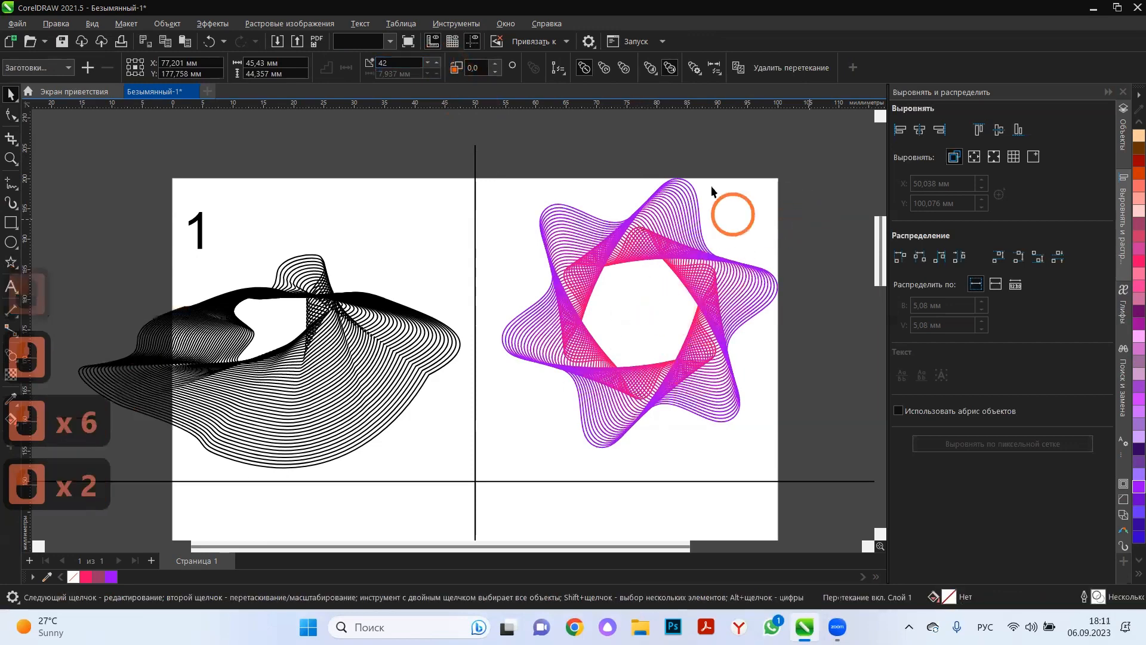
pyautogui.click(693, 189)
pyautogui.click(749, 182)
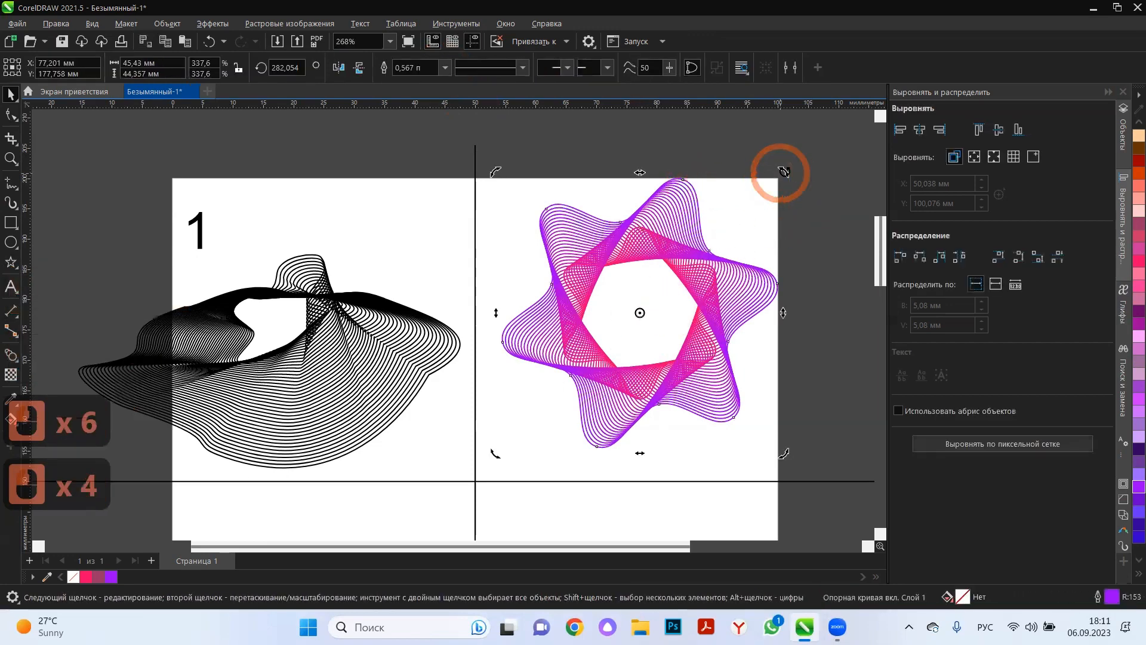
pyautogui.moveTo(827, 216); pyautogui.dragTo(827, 216)
pyautogui.moveTo(783, 173); pyautogui.dragTo(727, 135)
pyautogui.moveTo(783, 172); pyautogui.dragTo(764, 150)
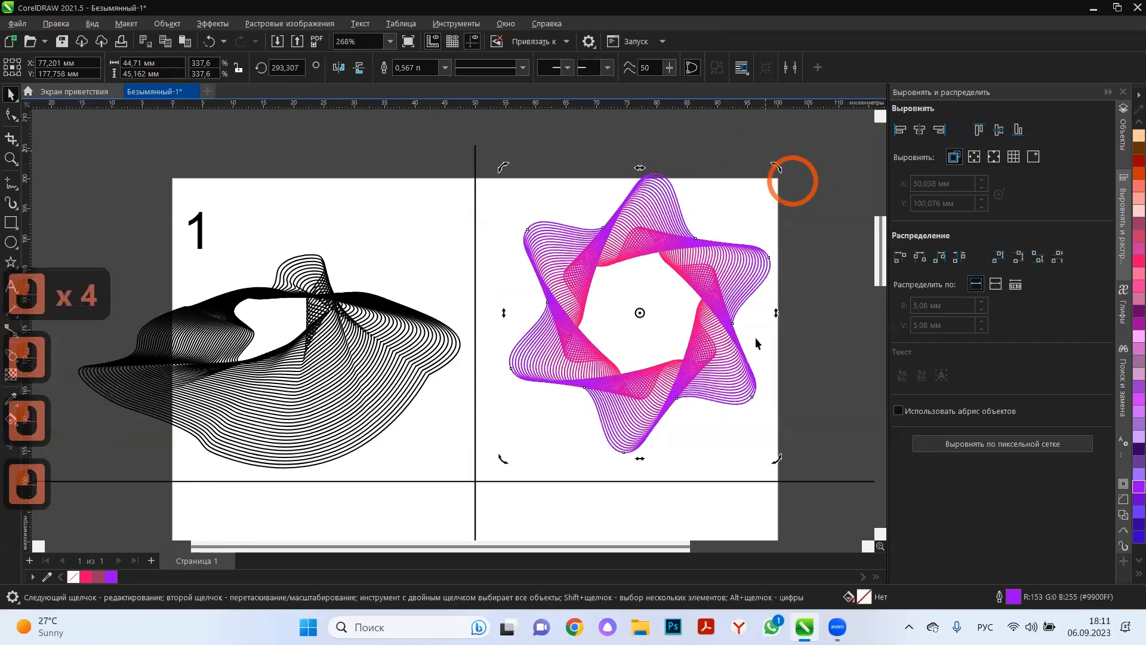
pyautogui.click(721, 385)
# Move the whole star blend slightly down and left in its cell, to about X 75.5 mm, Y 173.9 mm.
pyautogui.click(638, 188)
pyautogui.scroll(-1, 636, 188)
pyautogui.scroll(-4, 638, 261)
pyautogui.click(637, 242)
pyautogui.scroll(-2, 612, 264)
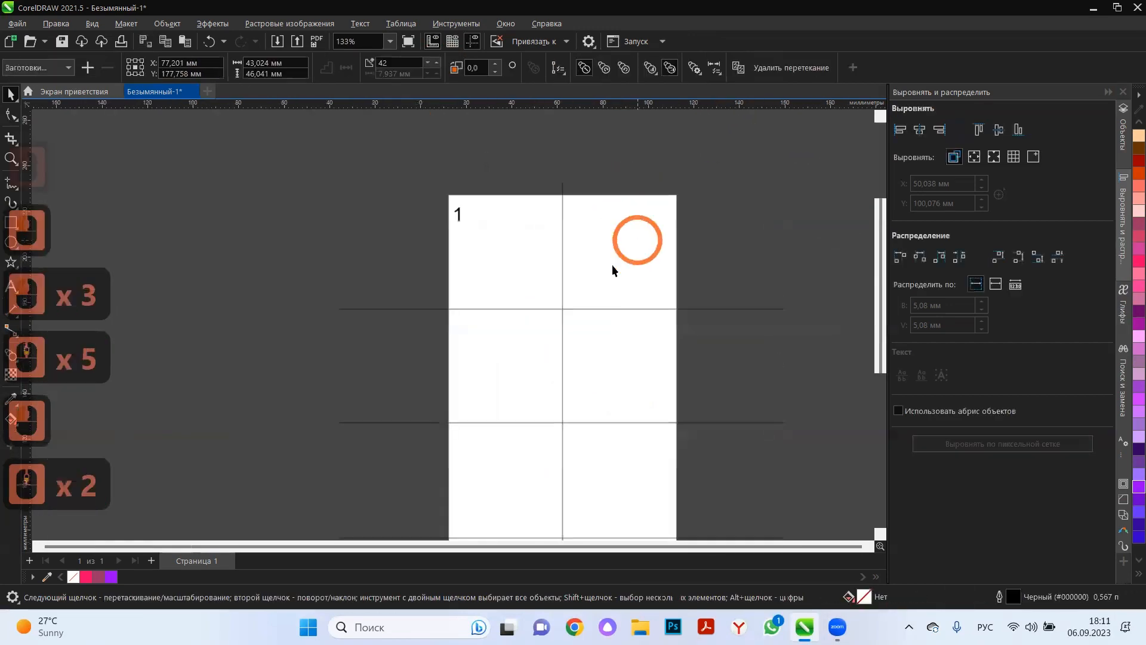
pyautogui.scroll(4, 612, 264)
pyautogui.click(637, 301)
pyautogui.moveTo(675, 261)
pyautogui.mouseDown()
pyautogui.moveTo(660, 281)
pyautogui.moveTo(669, 274)
pyautogui.mouseUp()
# Label the star's cell with the number 2 in 24 pt Arial and nudge it into the cell's upper-left corner.
pyautogui.click(10, 288)
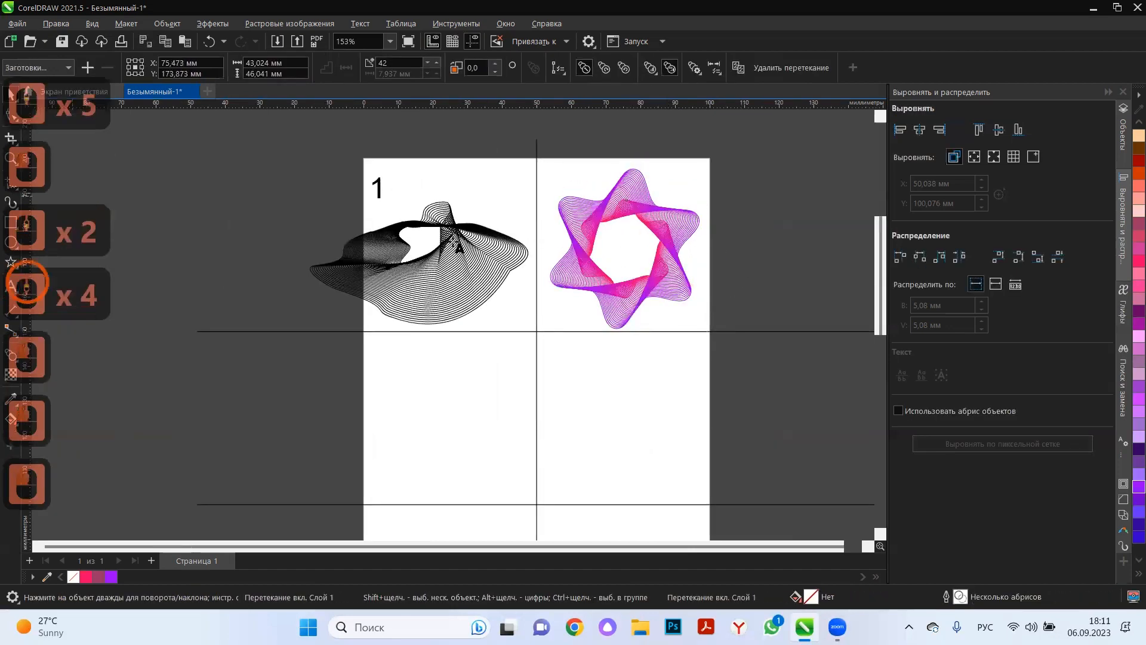
pyautogui.click(541, 173)
pyautogui.write('2')
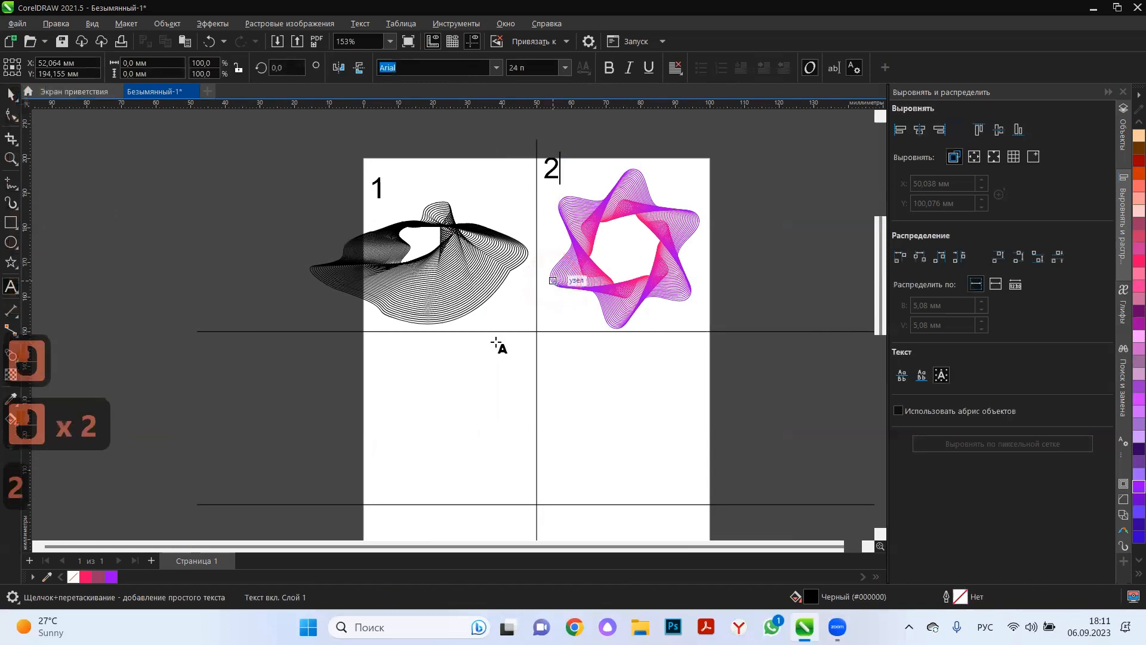
pyautogui.click(13, 98)
pyautogui.click(524, 194)
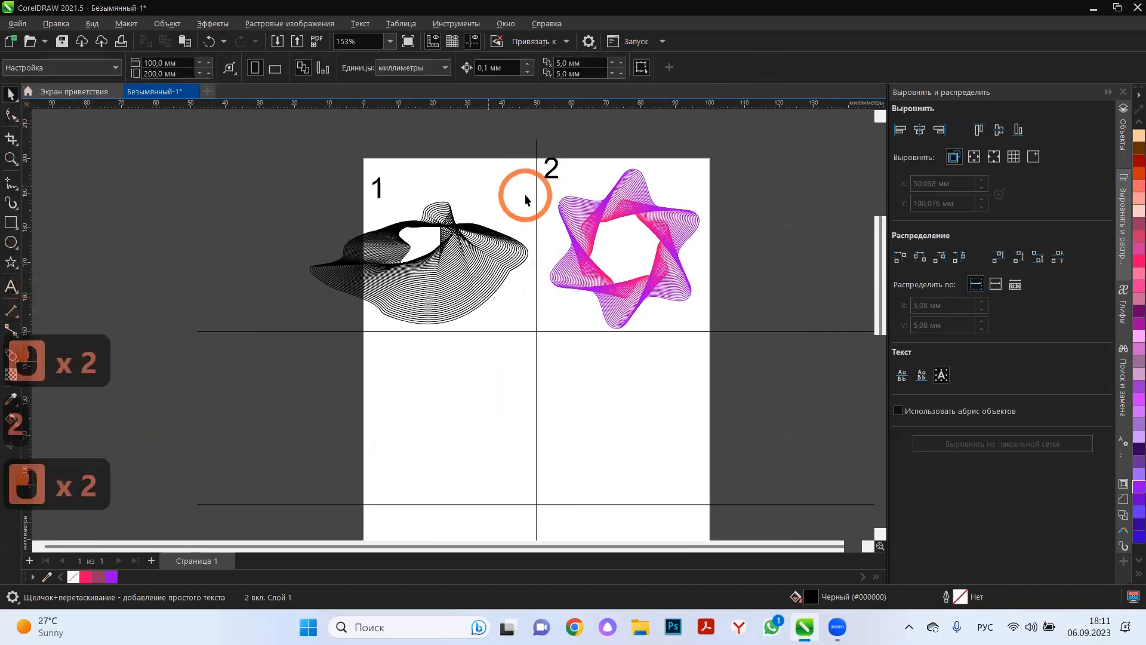
pyautogui.click(543, 192)
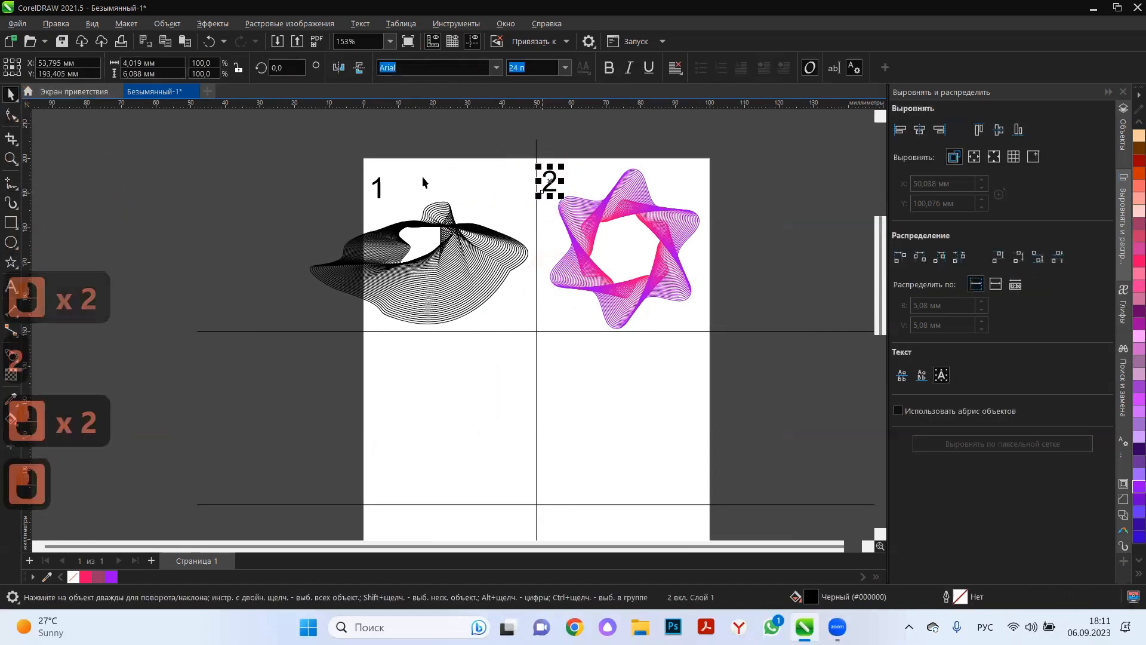
# Label the left cell of the second row with the number 3 and adjust its place in the upper-left corner.
pyautogui.scroll(-3, 529, 302)
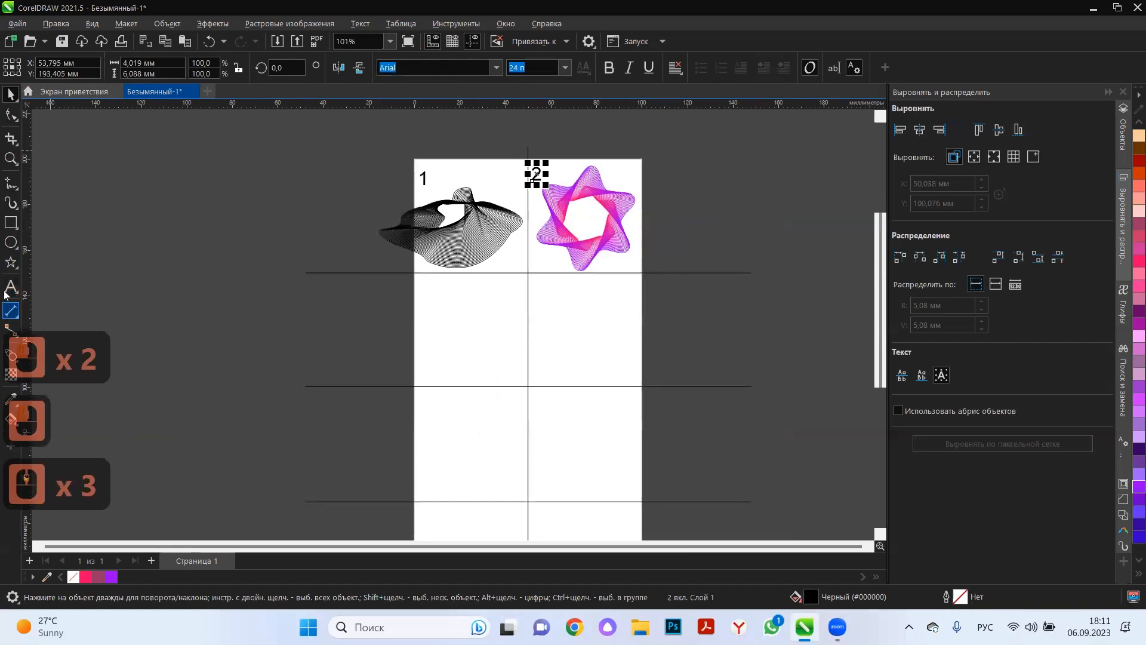
pyautogui.click(422, 294)
pyautogui.click(422, 282)
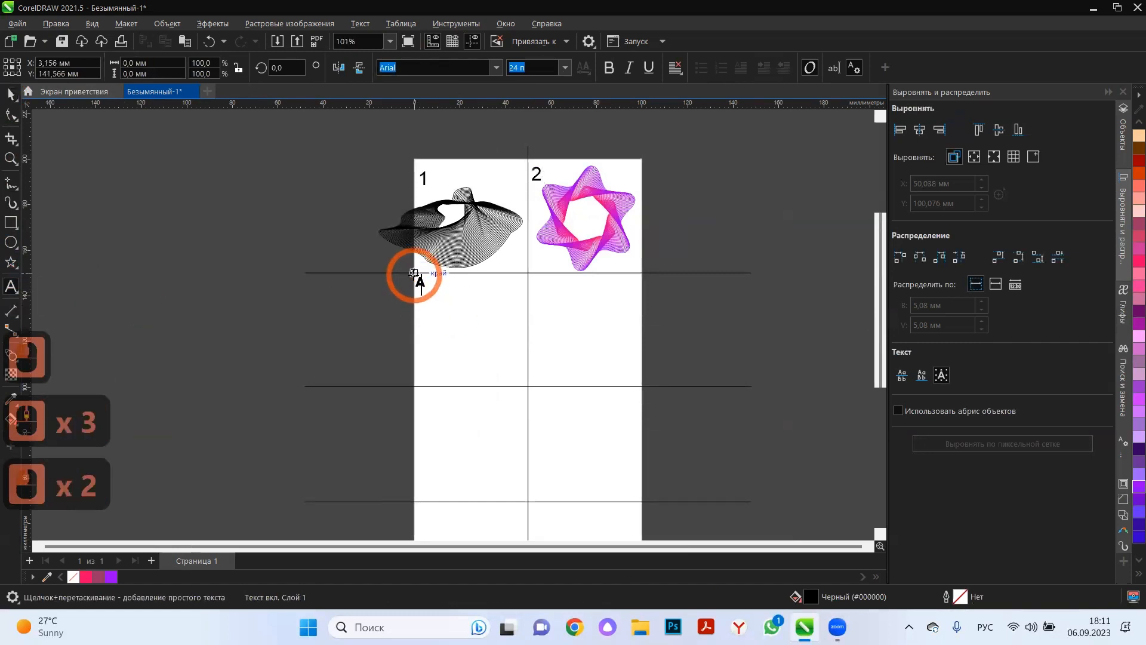
pyautogui.write('3')
pyautogui.click(11, 96)
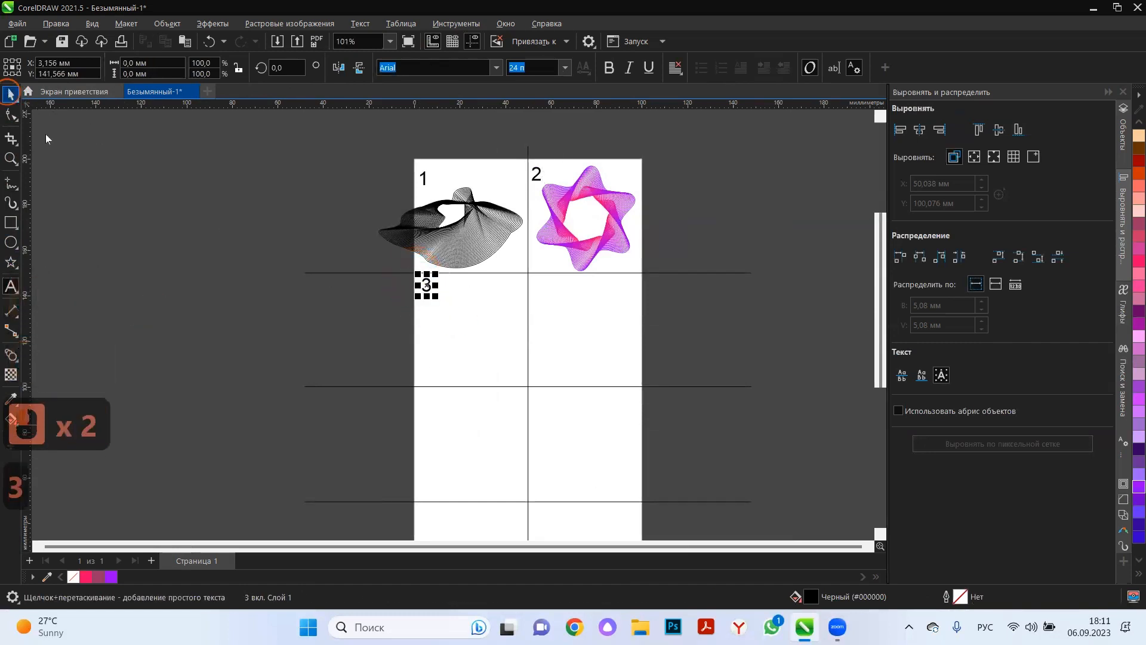
pyautogui.click(232, 393)
pyautogui.scroll(7, 432, 292)
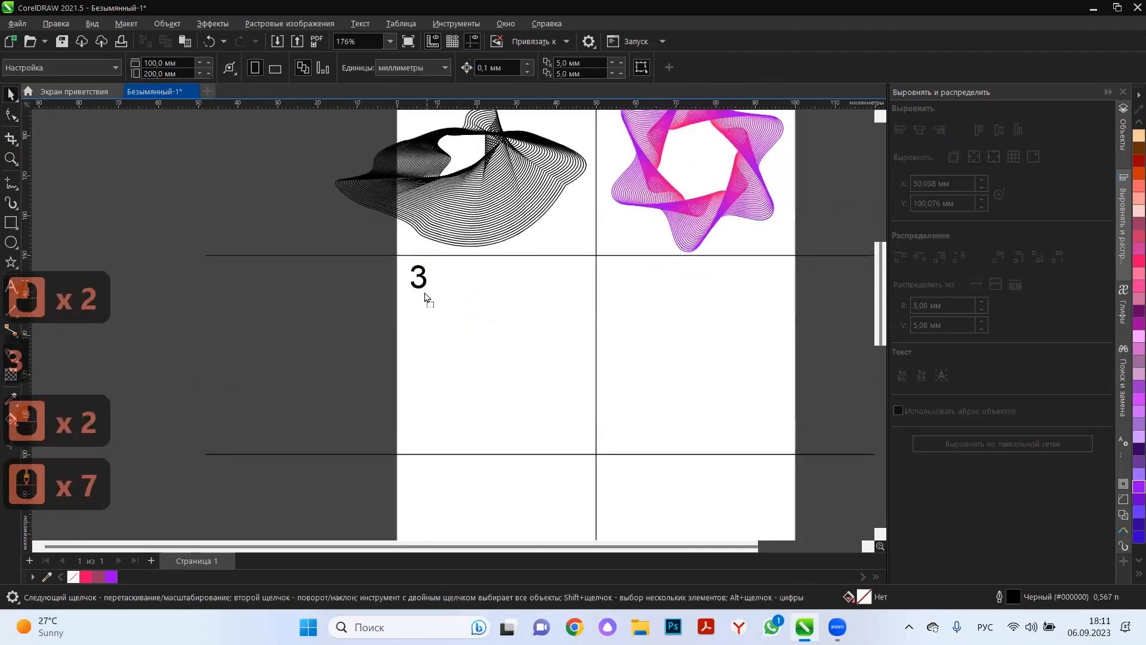
pyautogui.moveTo(427, 296); pyautogui.dragTo(428, 294)
pyautogui.click(260, 338)
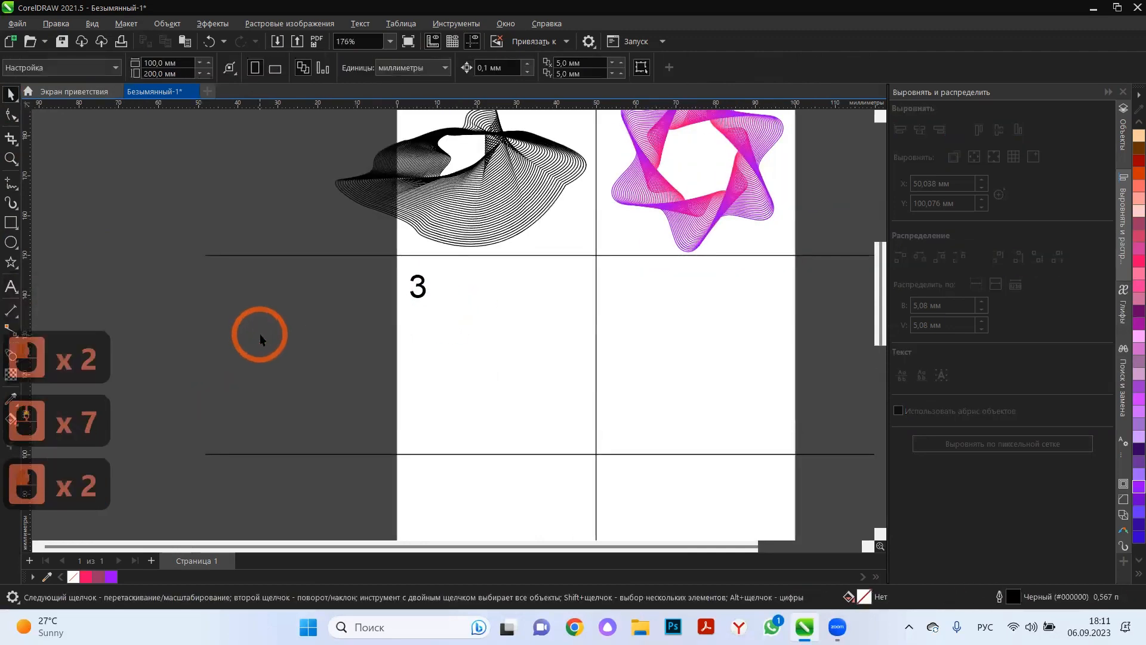
# Try a three-pointed star as the shape for cell 3 and delete it.
pyautogui.click(10, 226)
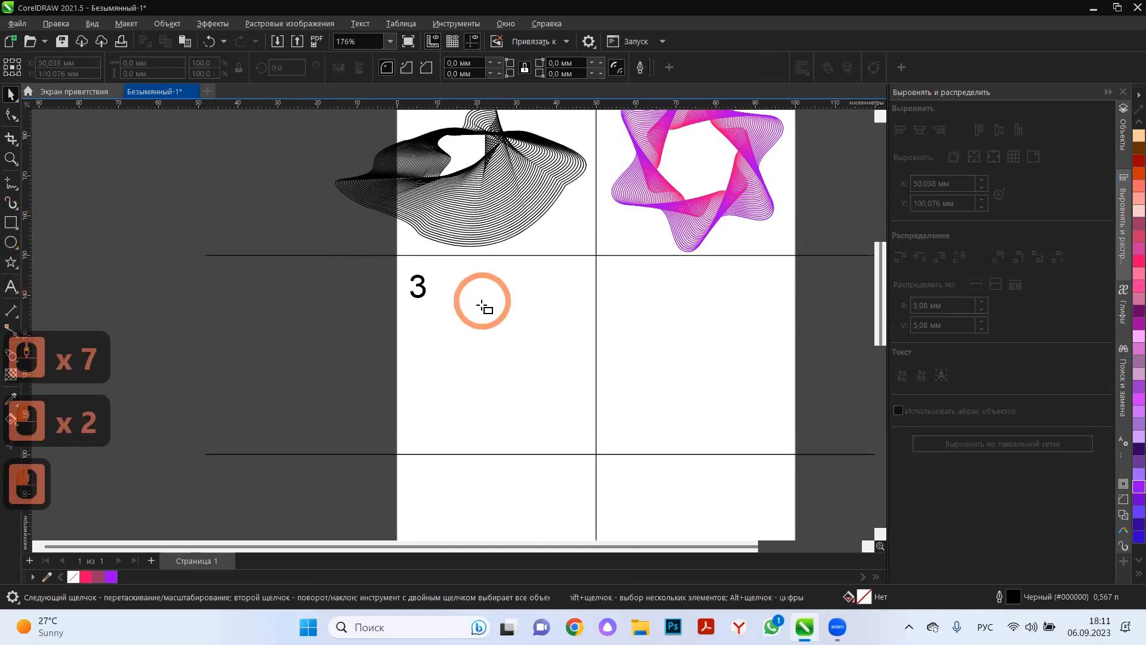
pyautogui.click(18, 229)
pyautogui.moveTo(11, 263)
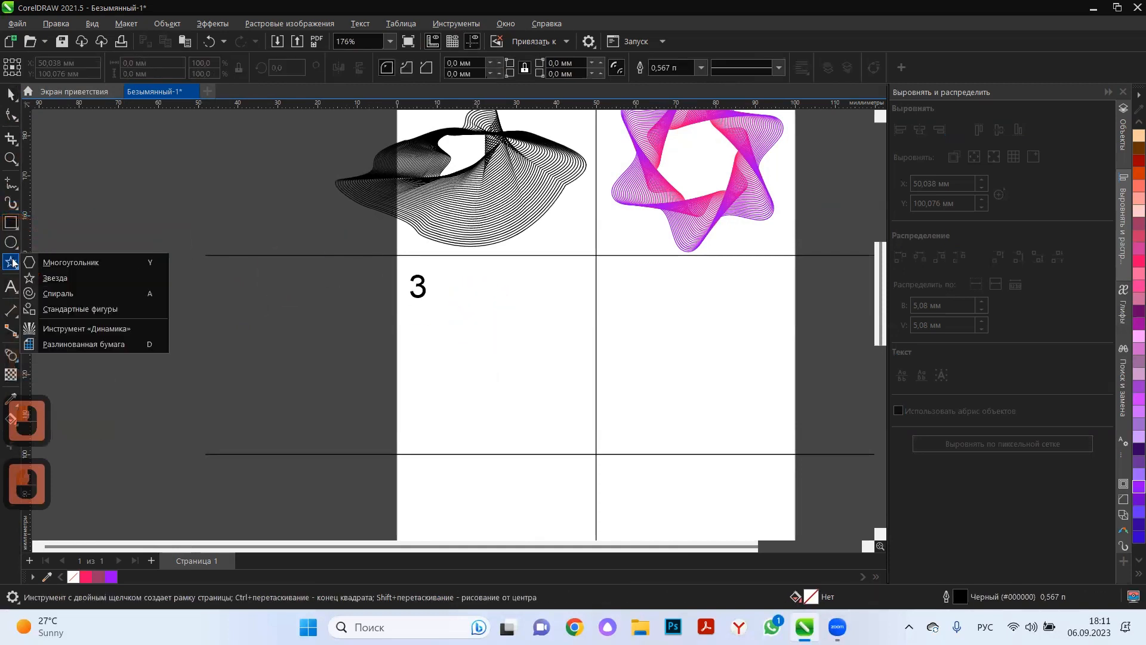
pyautogui.click(92, 283)
pyautogui.moveTo(451, 313); pyautogui.dragTo(537, 394)
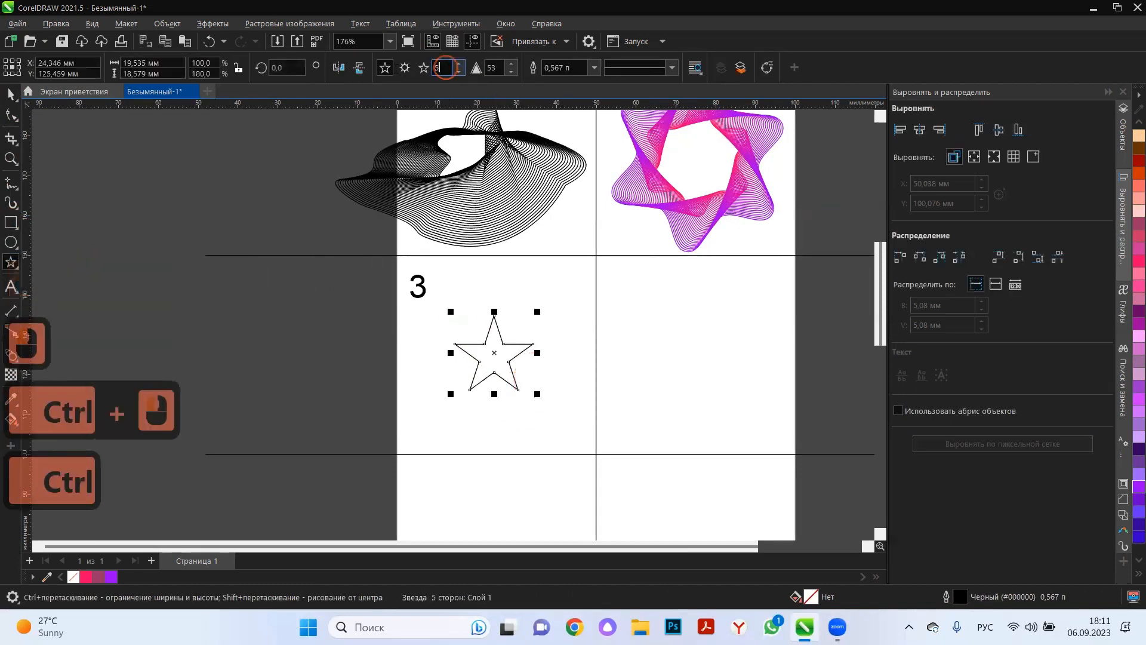
pyautogui.click(445, 68)
pyautogui.write('3')
pyautogui.press('Return')
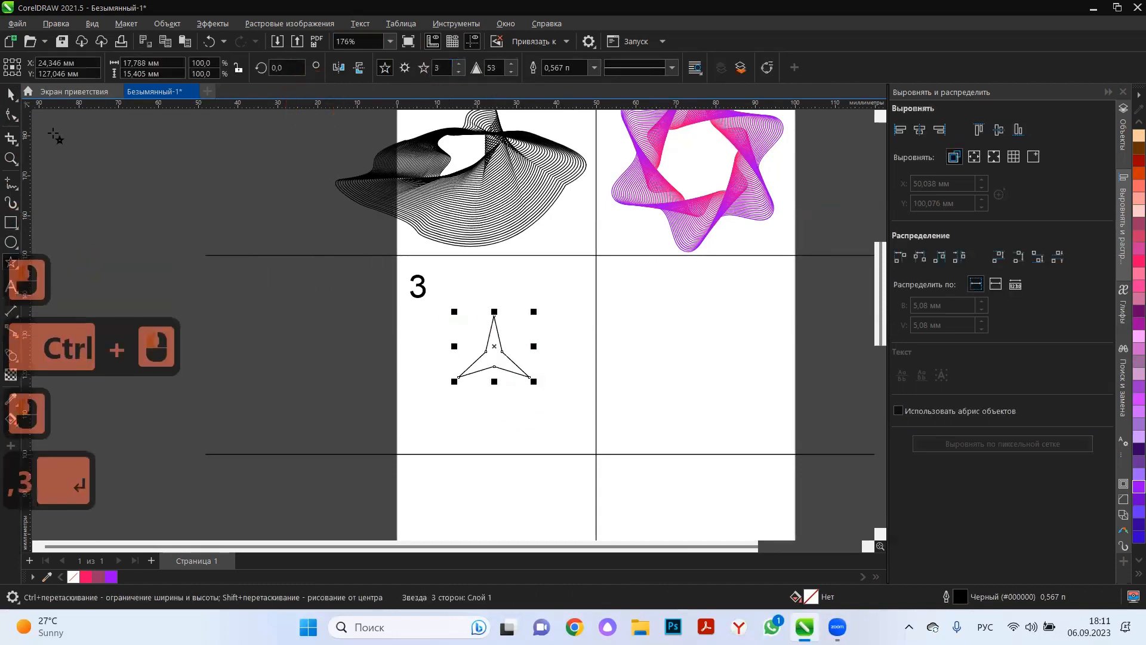
pyautogui.click(8, 95)
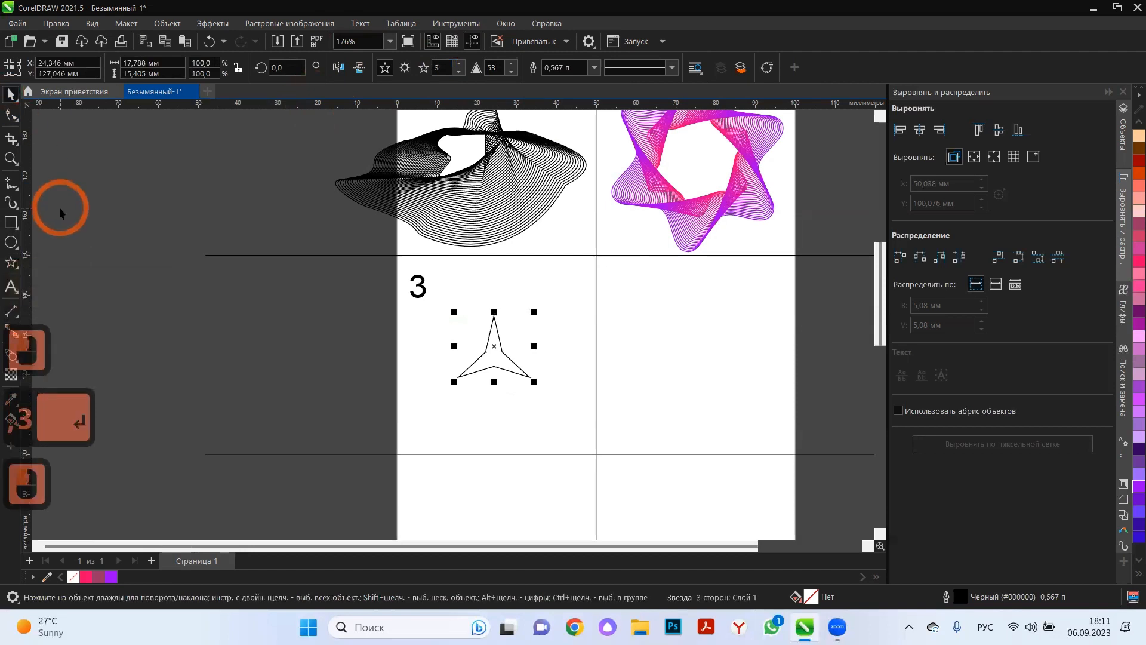
pyautogui.press('Delete')
# Draw a regular polygon about 19 mm wide in cell 3 and set it to 3 sides to make a triangle.
pyautogui.click(12, 293)
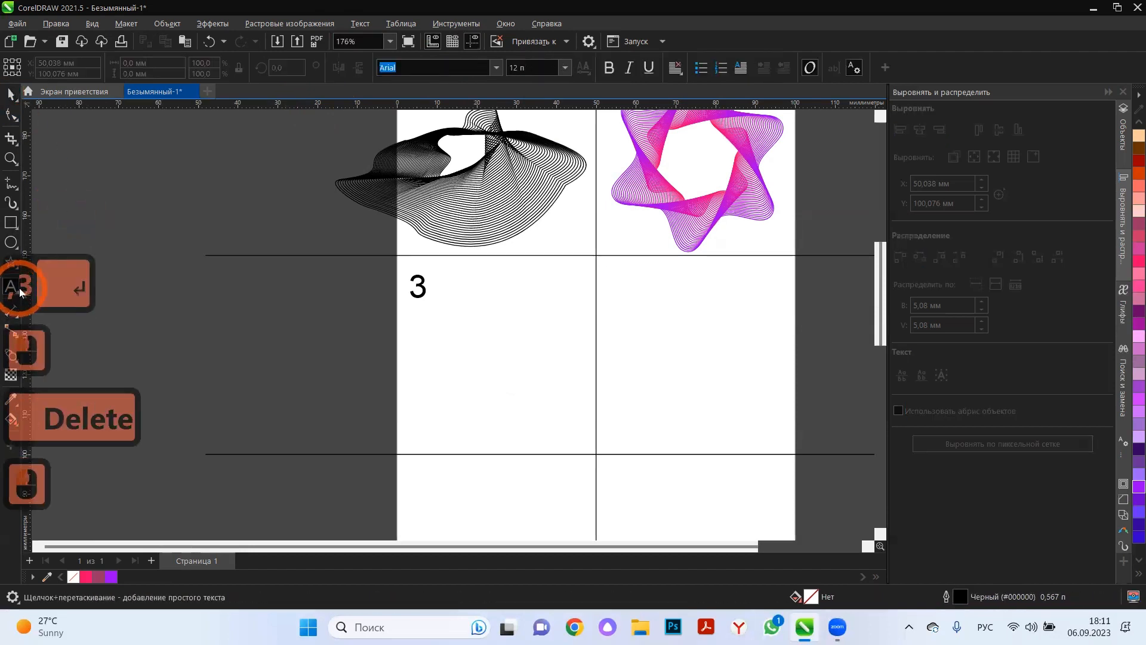
pyautogui.click(15, 270)
pyautogui.click(54, 257)
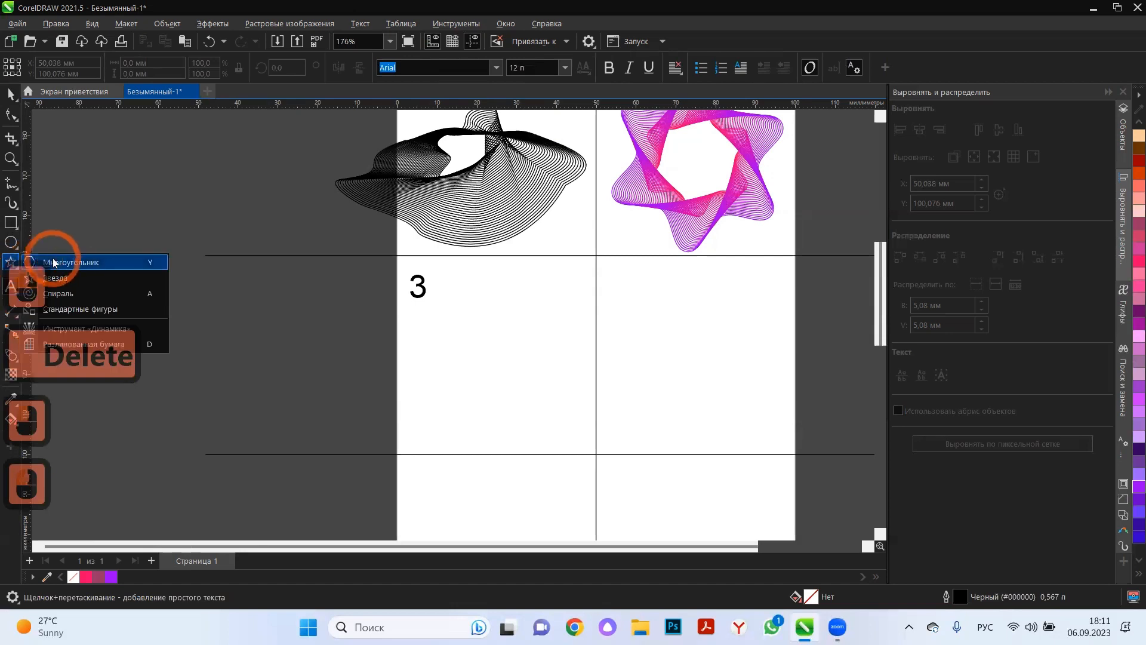
pyautogui.moveTo(458, 302)
pyautogui.mouseDown()
pyautogui.moveTo(494, 378)
pyautogui.moveTo(542, 381)
pyautogui.mouseUp()
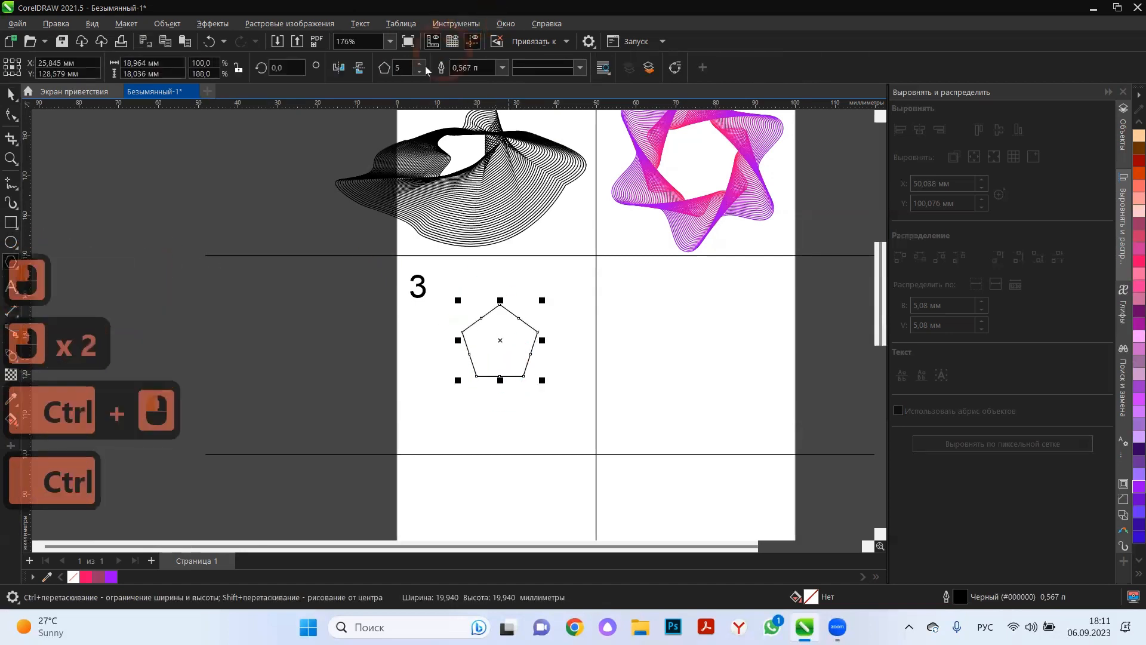
pyautogui.write('3')
pyautogui.press('Return')
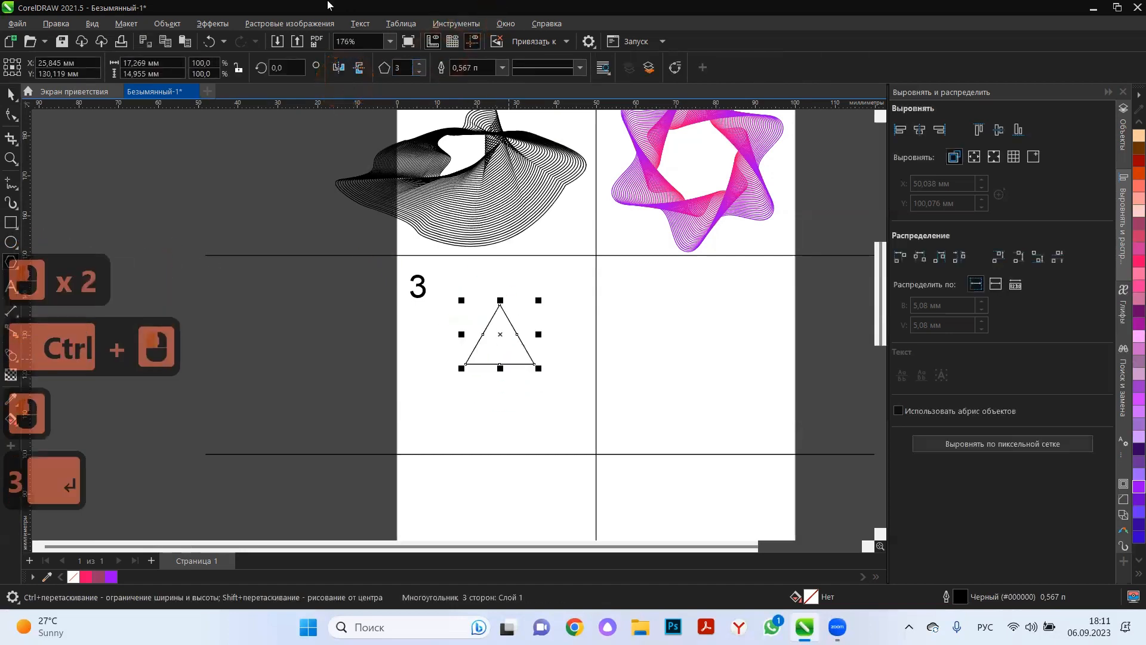
# Convert the triangle in cell 3 to curves and delete the middle node on each of its three sides.
pyautogui.click(5, 114)
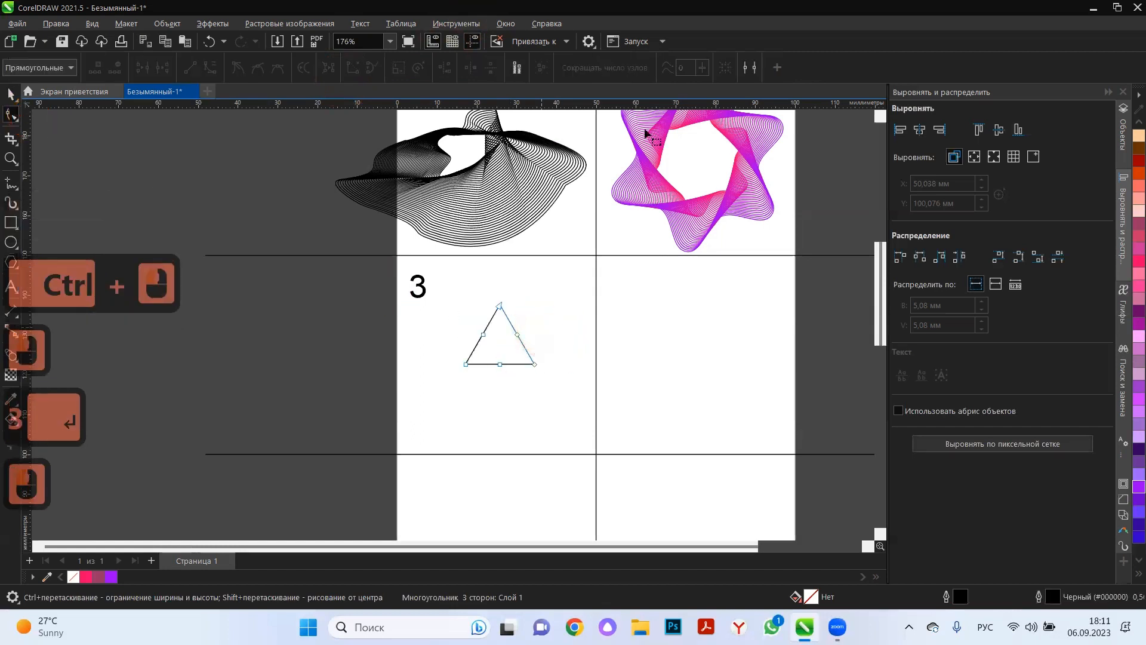
pyautogui.hotkey('ctrl', 'q')
pyautogui.moveTo(527, 320); pyautogui.dragTo(472, 372)
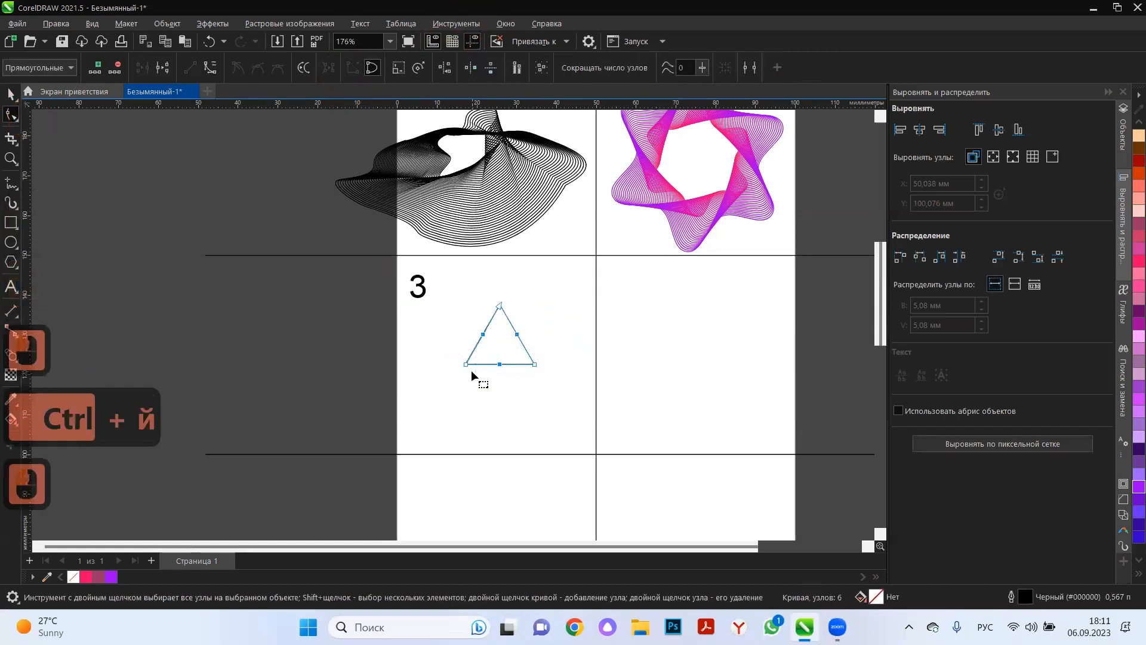
pyautogui.press('Delete')
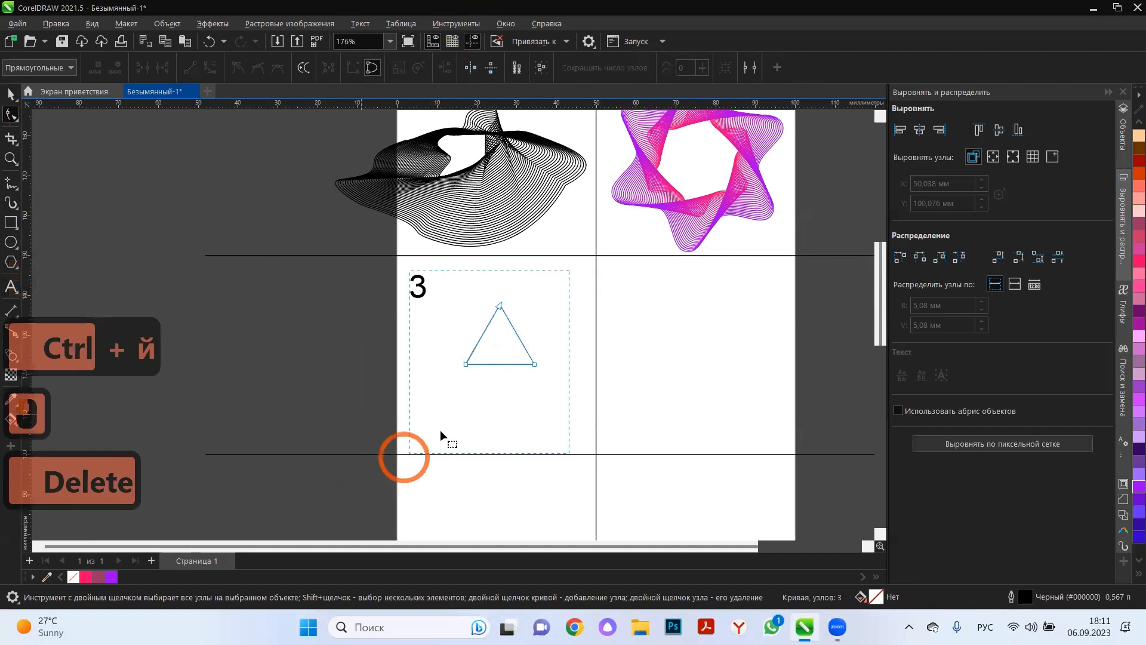
# Round all three corners of the triangle with a 2 mm radius.
pyautogui.moveTo(440, 430); pyautogui.dragTo(442, 433)
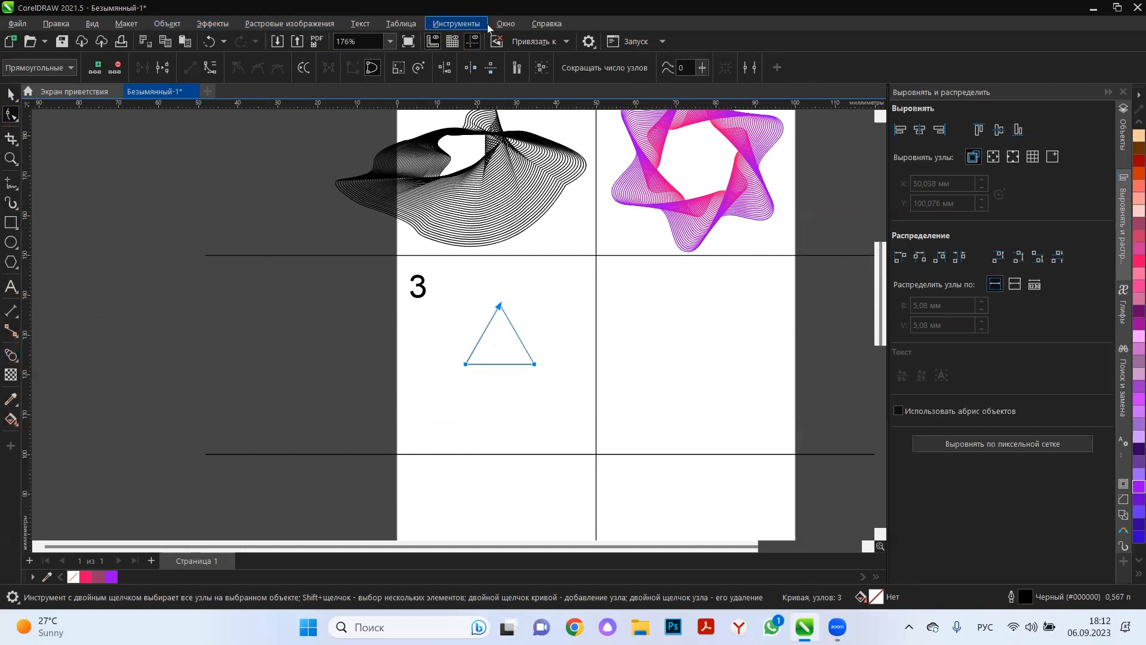
pyautogui.click(506, 25)
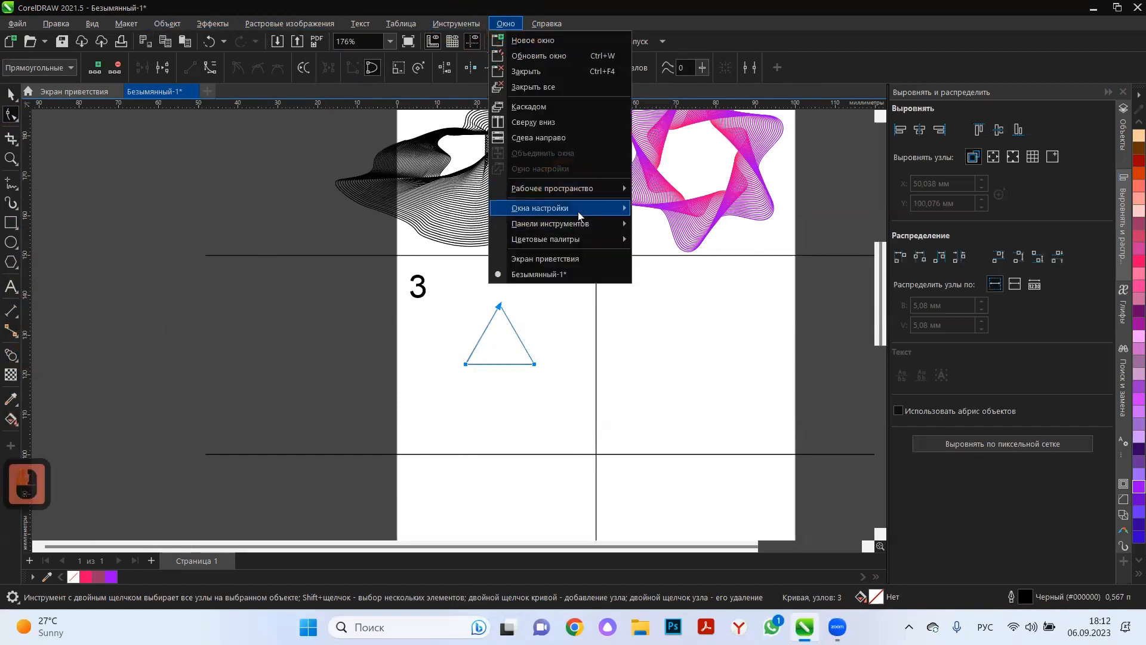
pyautogui.moveTo(577, 211)
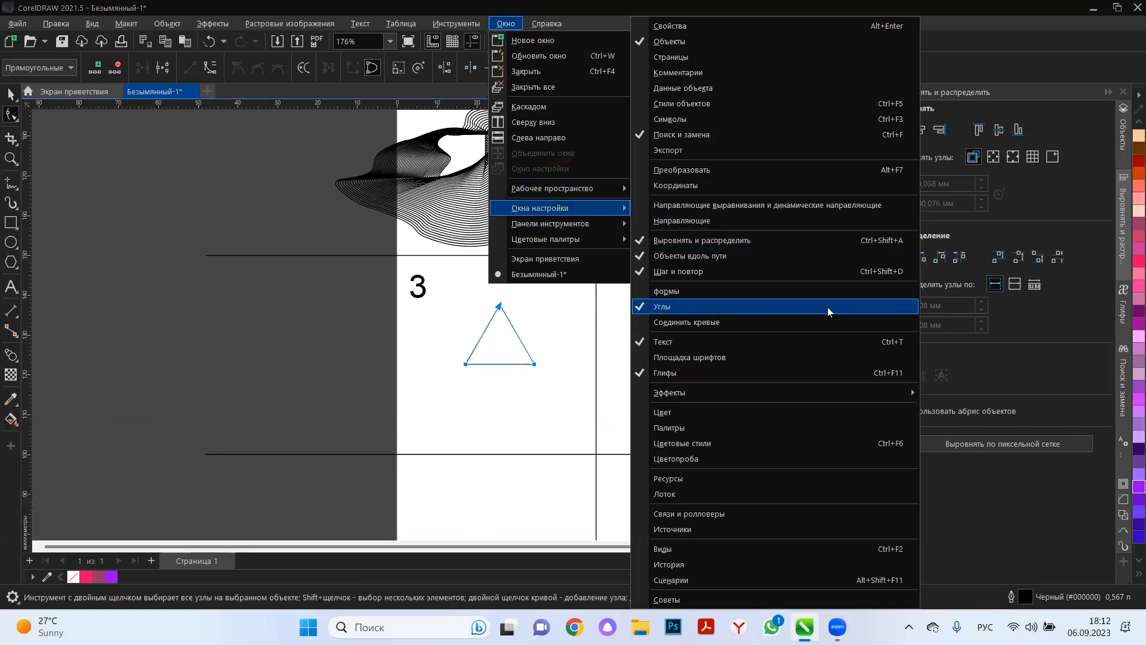
pyautogui.click(1127, 503)
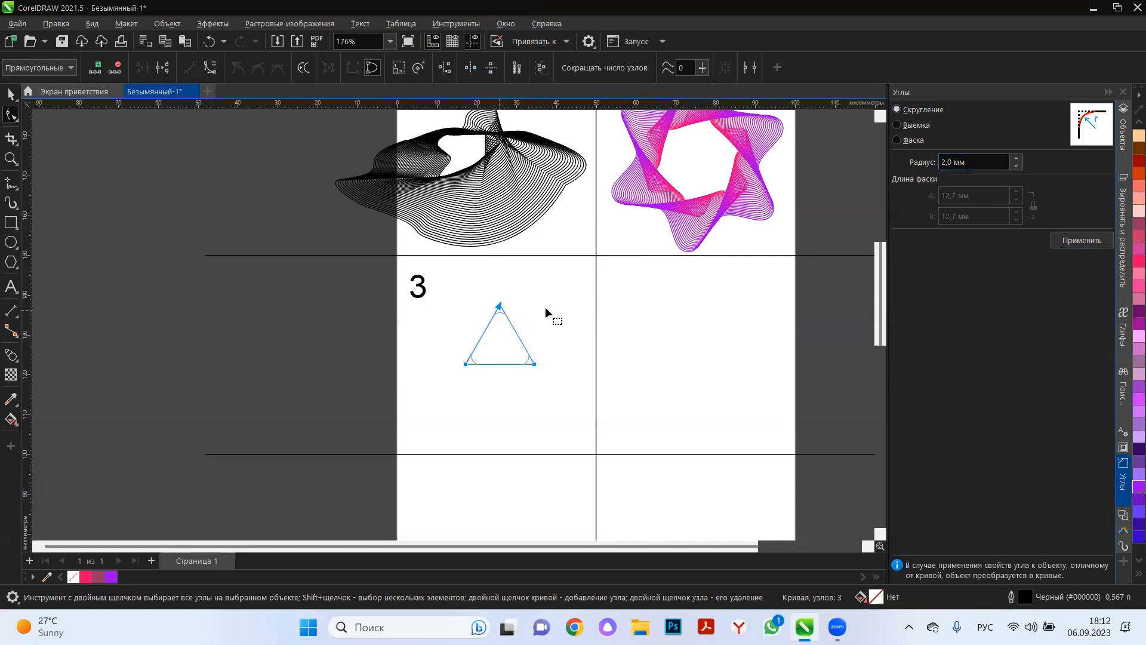
pyautogui.click(421, 408)
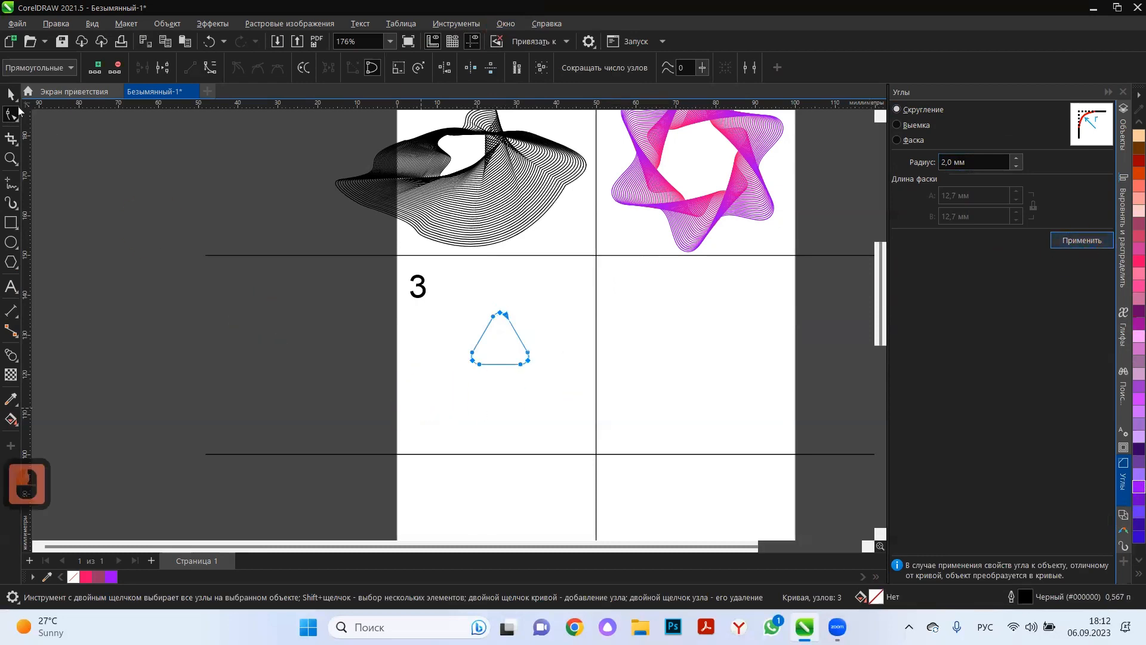
# Duplicate the rounded triangle in place and enlarge the copy from its centre to about 42.5 mm wide.
pyautogui.click(459, 400)
pyautogui.scroll(4, 471, 389)
pyautogui.click(550, 330)
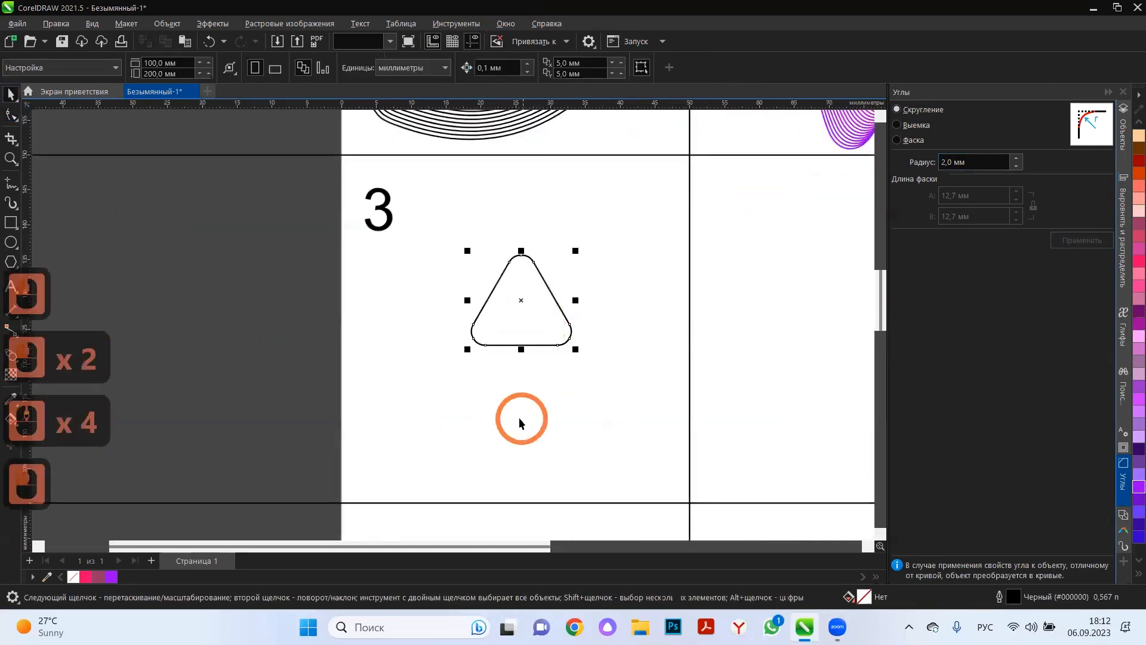
pyautogui.hotkey('ctrl', 'c')
pyautogui.hotkey('ctrl', 'v')
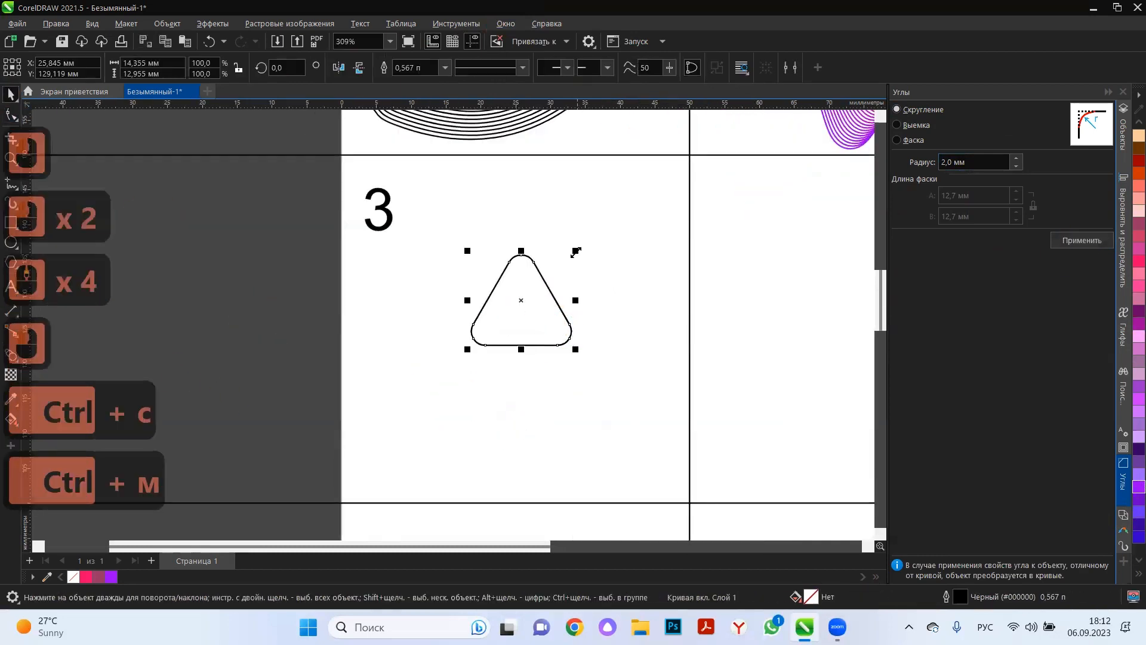
pyautogui.moveTo(576, 252); pyautogui.dragTo(687, 160)
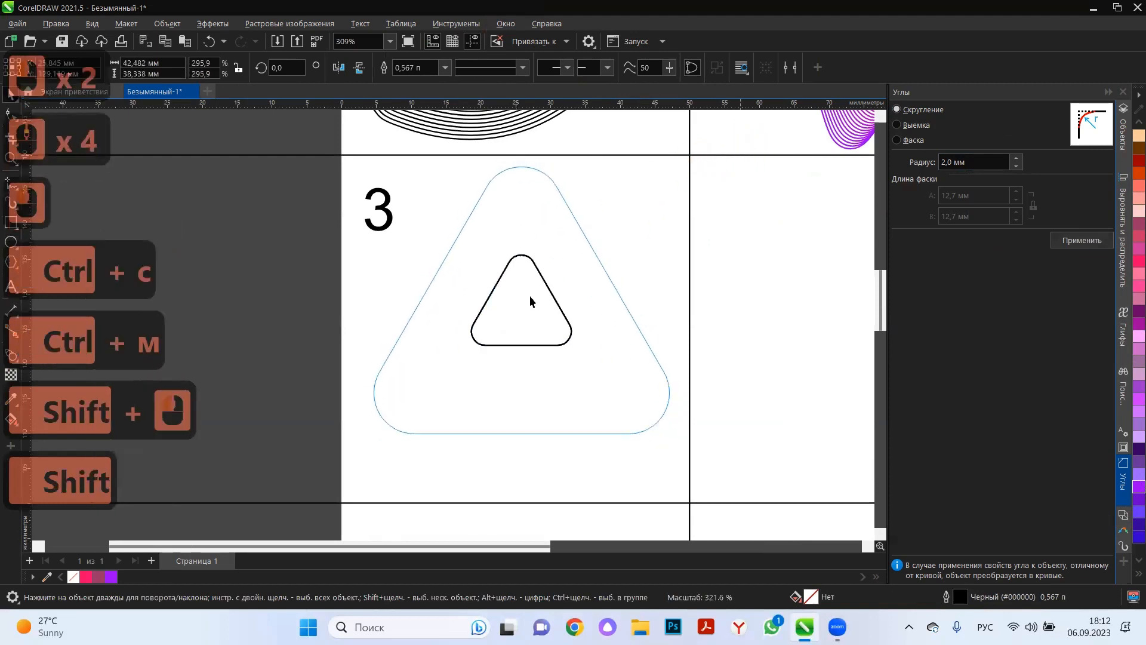
# Move the small triangle slightly lower inside the large one and blend the two outlines in 20 steps.
pyautogui.click(512, 345)
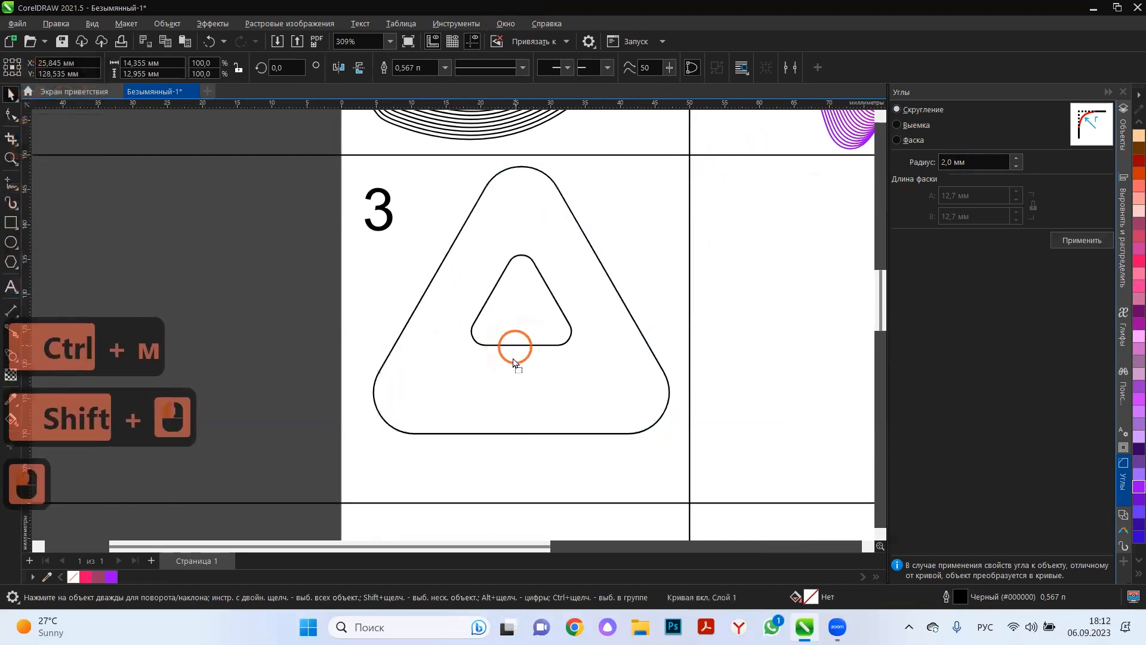
pyautogui.moveTo(515, 345); pyautogui.dragTo(512, 362)
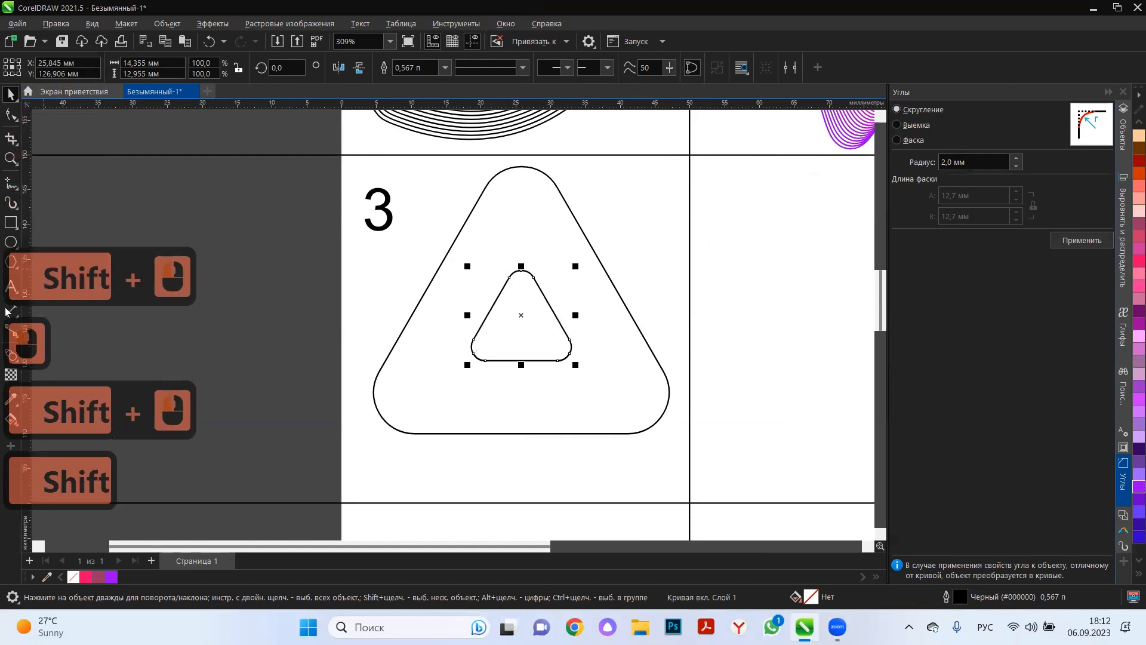
pyautogui.click(11, 356)
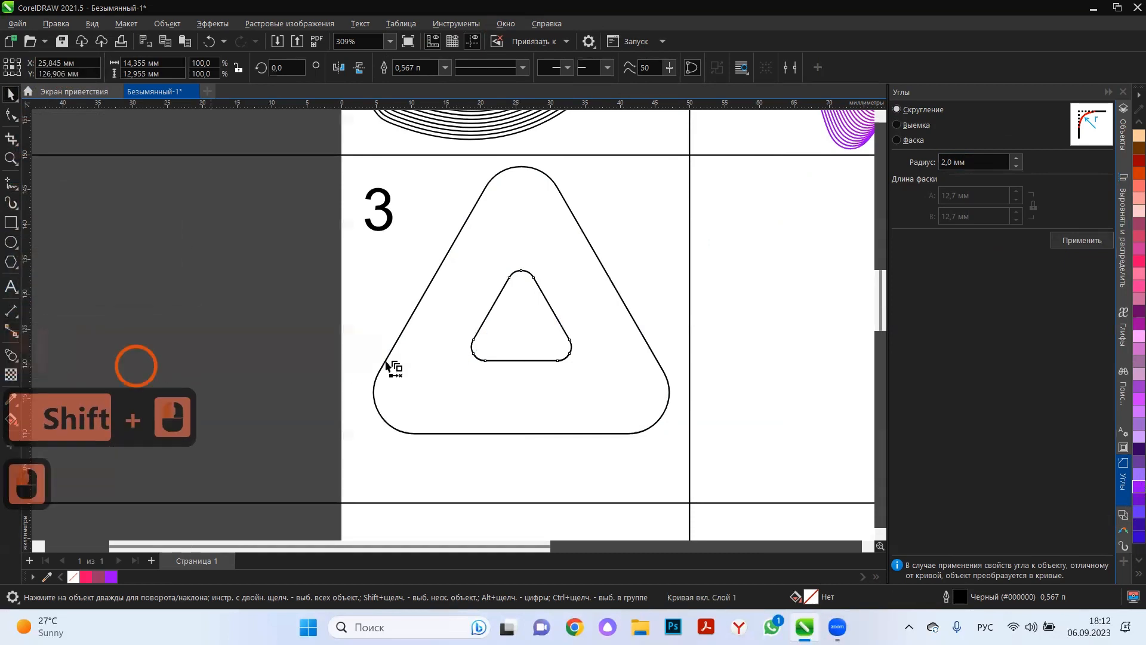
pyautogui.moveTo(467, 358); pyautogui.dragTo(467, 357)
pyautogui.moveTo(379, 417); pyautogui.dragTo(378, 419)
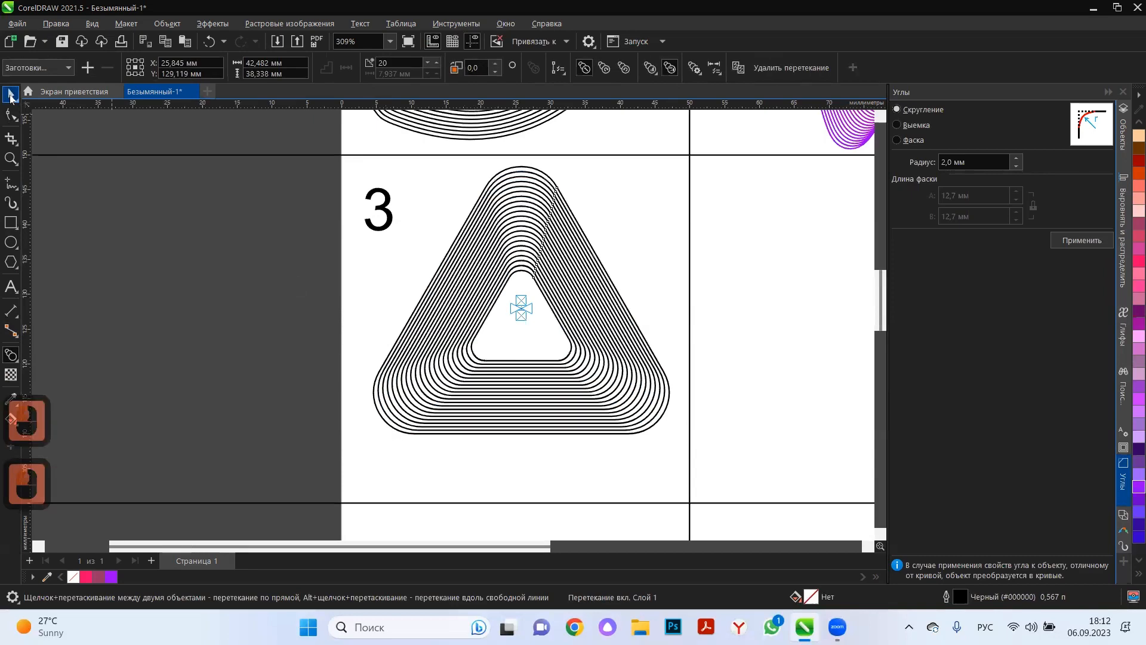
# Twist the blend by rotating its outer triangle to about 248°.
pyautogui.click(10, 95)
pyautogui.click(217, 317)
pyautogui.click(636, 323)
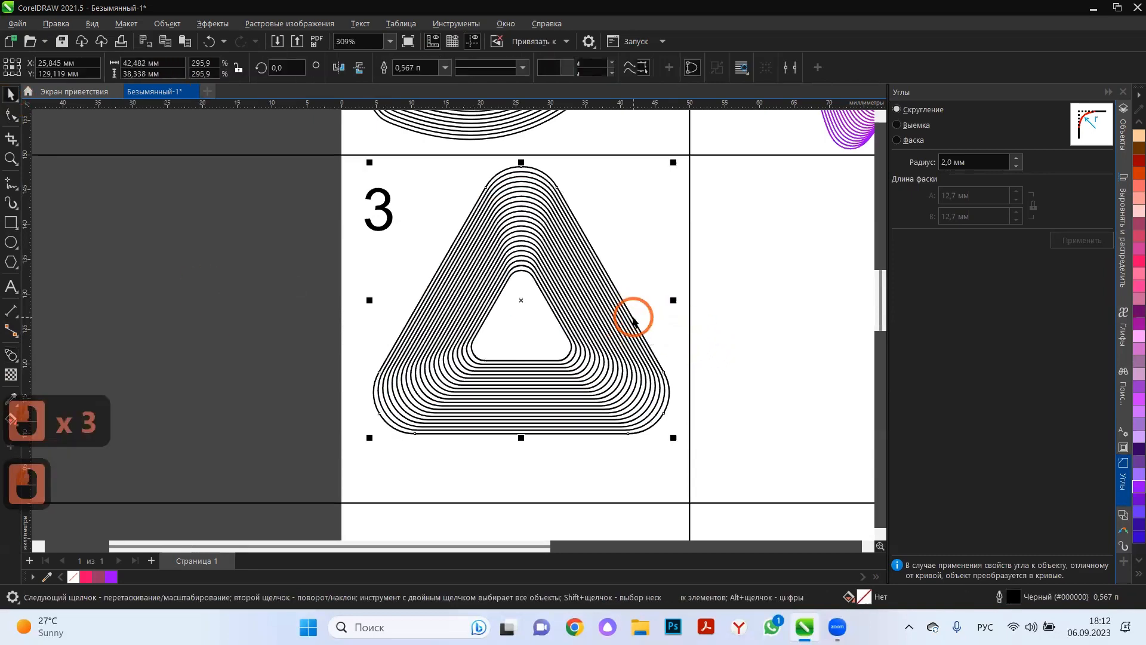
pyautogui.click(601, 182)
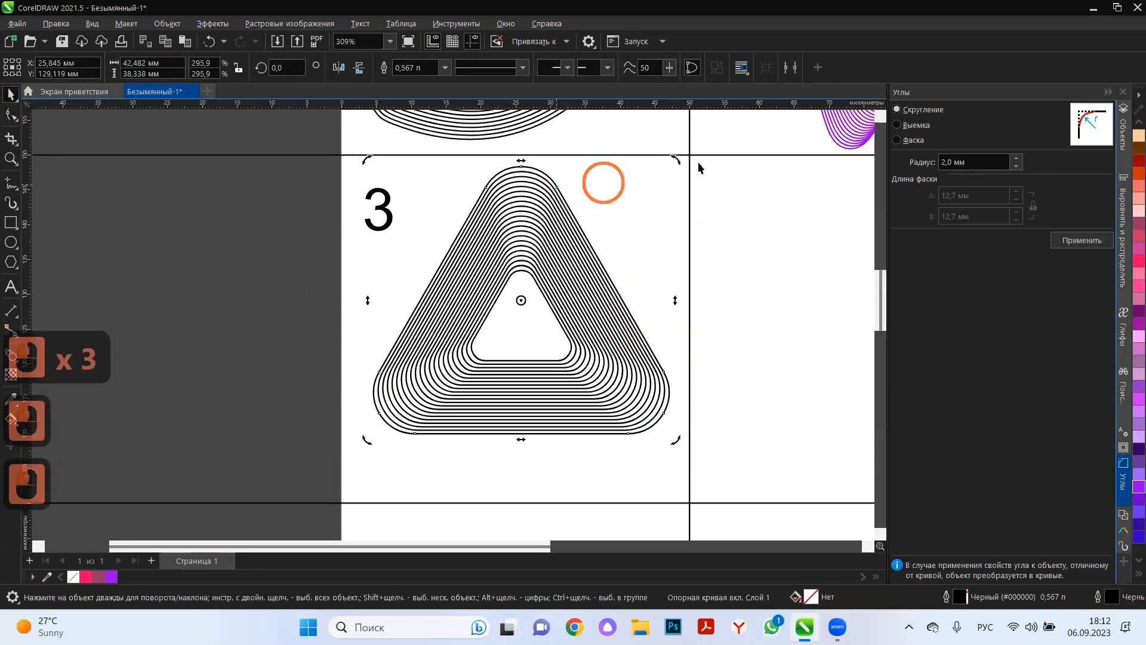
pyautogui.moveTo(675, 158); pyautogui.dragTo(673, 370)
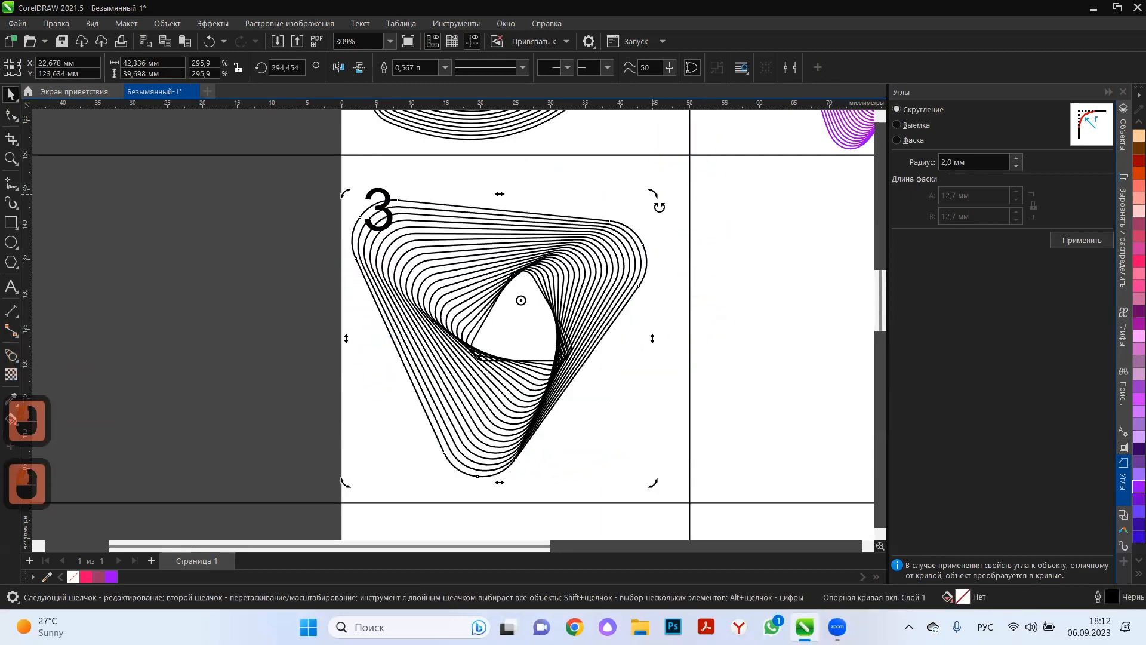
pyautogui.moveTo(660, 233); pyautogui.dragTo(609, 315)
pyautogui.moveTo(662, 158); pyautogui.dragTo(624, 275)
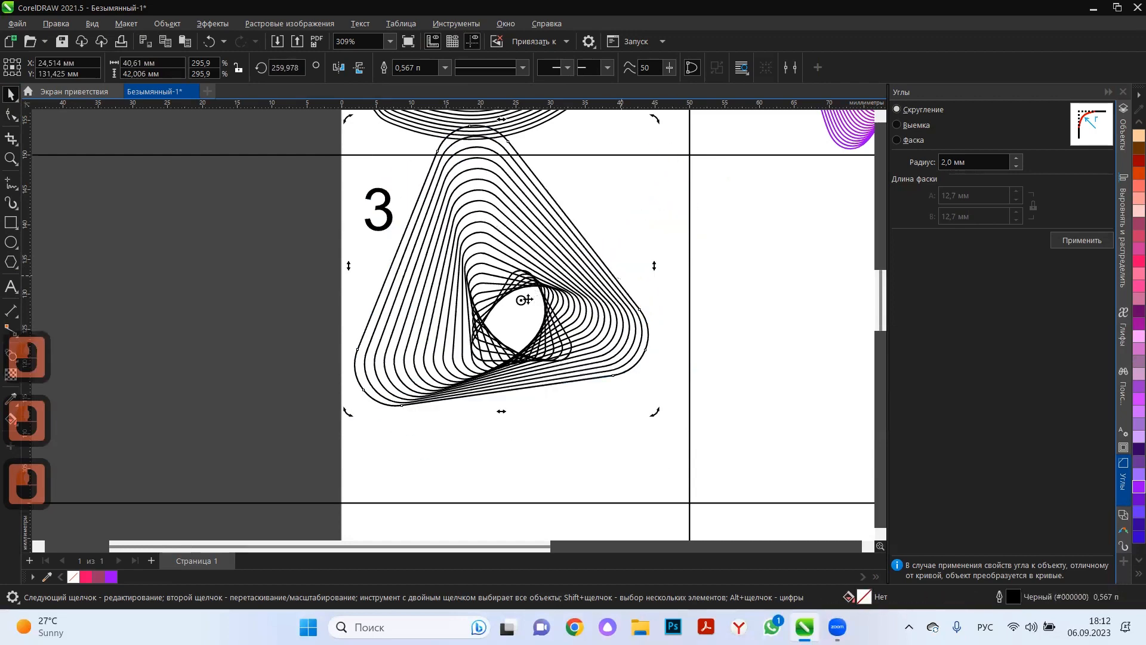
# Move the outer triangle so the twisted figure fits within cell 3, centred at about X 27.1 and Y 128.1 mm.
pyautogui.click(563, 214)
pyautogui.moveTo(571, 233); pyautogui.dragTo(583, 263)
pyautogui.click(517, 322)
pyautogui.click(230, 309)
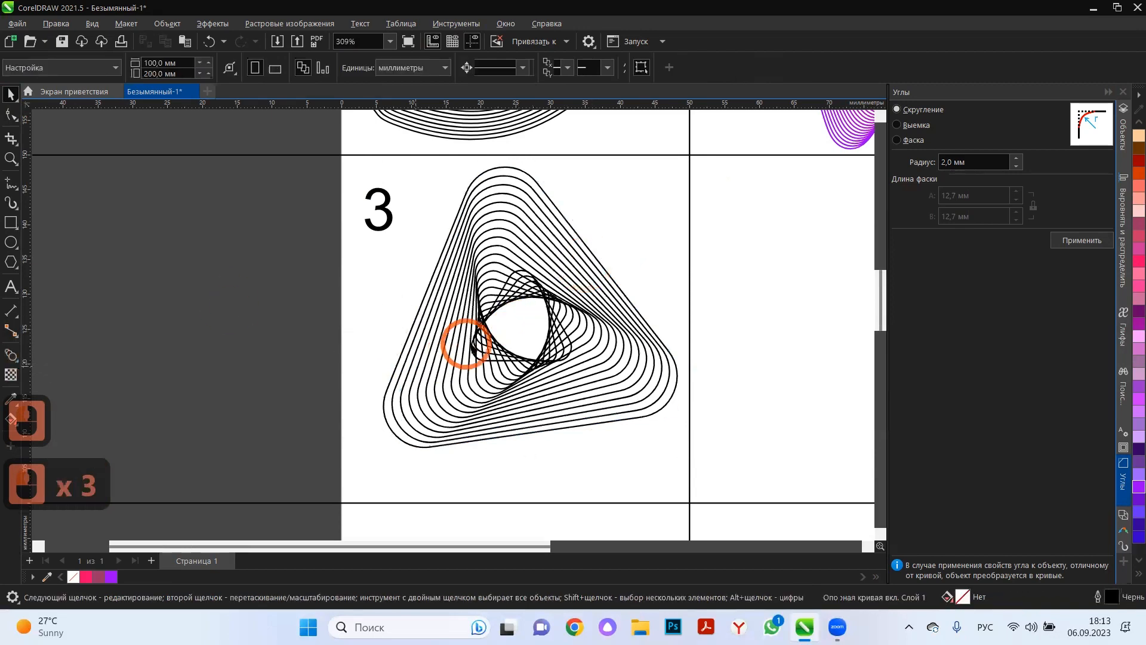
# Enlarge the blend's inner triangle from its centre to about 27.7 mm wide and rotate it to about 324°.
pyautogui.click(511, 344)
pyautogui.click(553, 311)
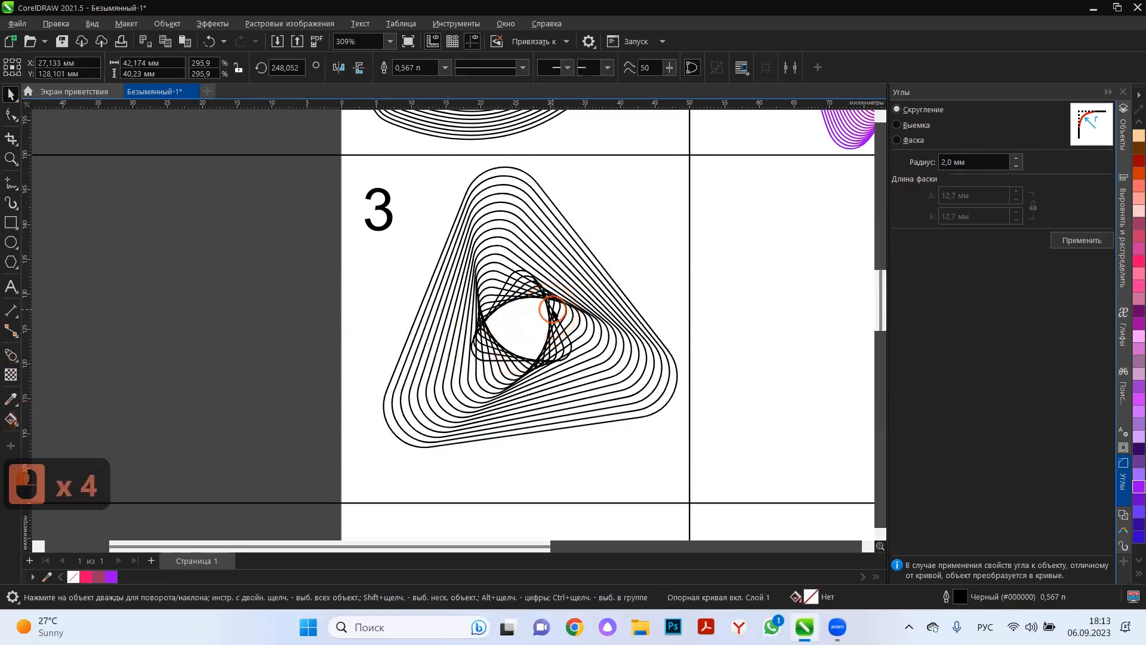
pyautogui.click(552, 312)
pyautogui.click(497, 359)
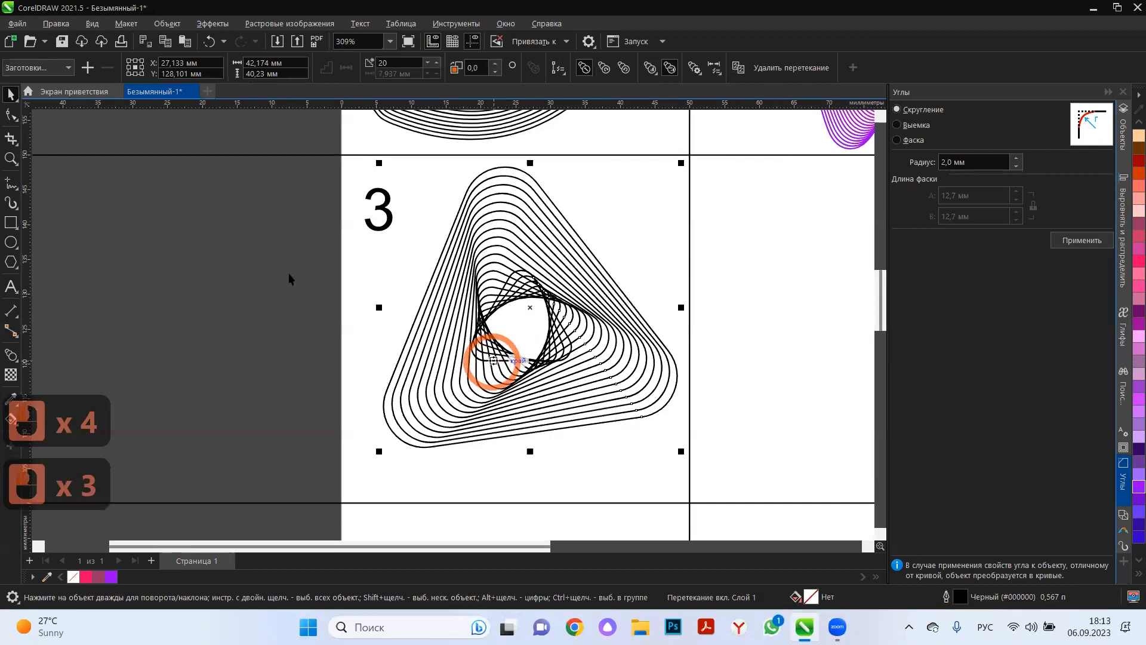
pyautogui.click(266, 277)
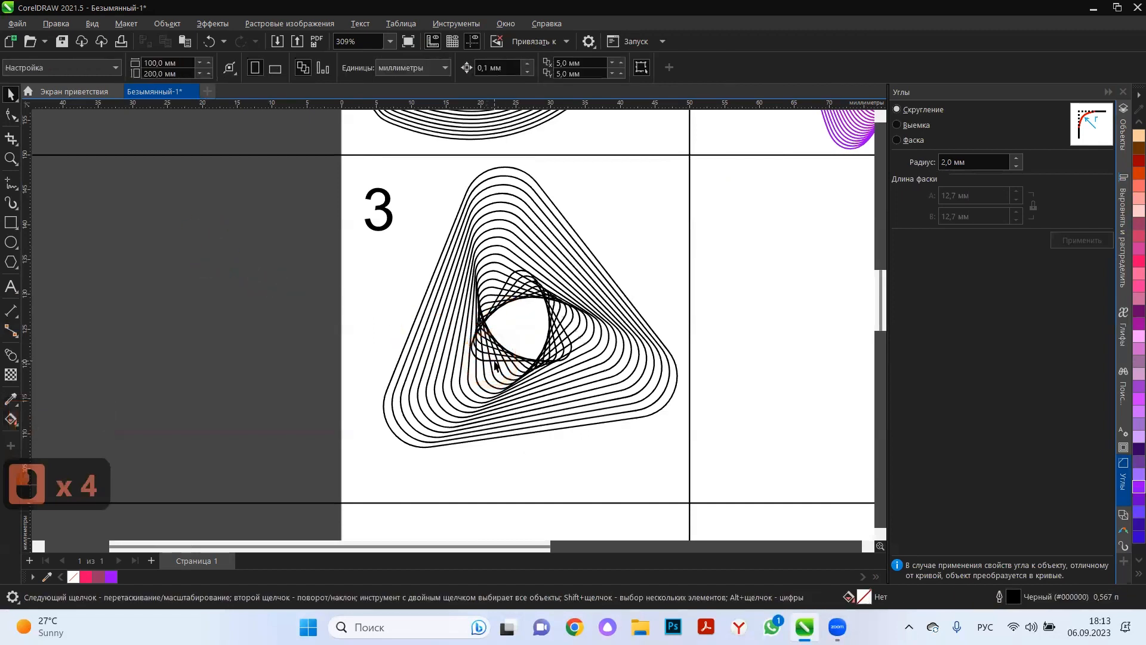
pyautogui.click(493, 363)
pyautogui.moveTo(576, 266); pyautogui.dragTo(622, 224)
pyautogui.click(521, 315)
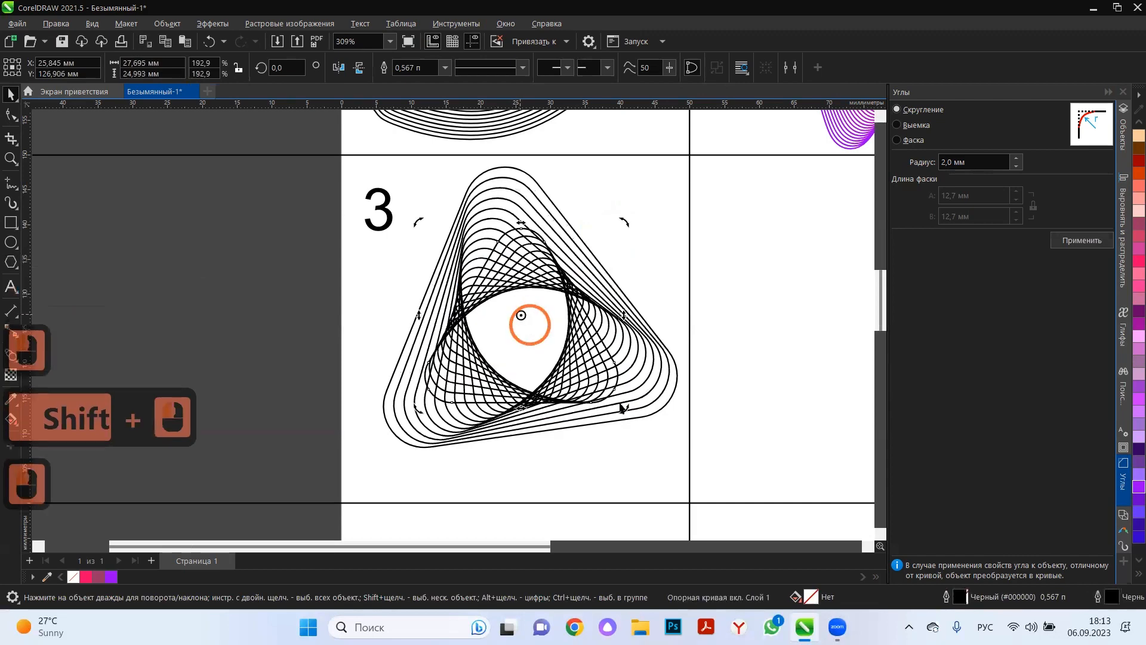
pyautogui.moveTo(621, 405); pyautogui.dragTo(544, 421)
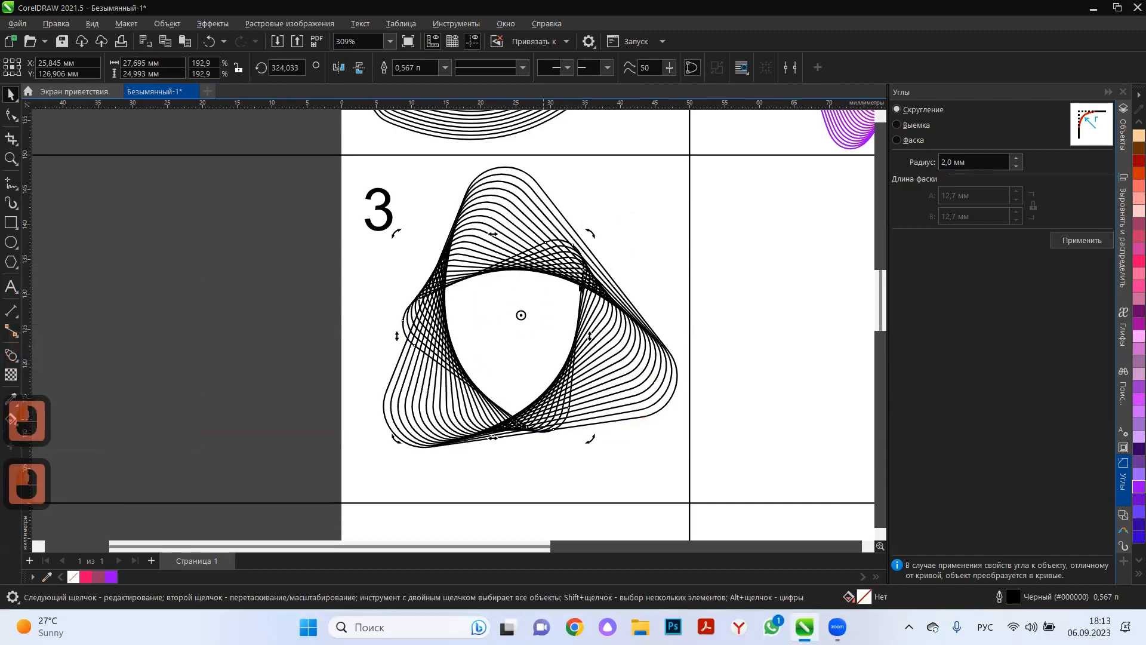
# Select the inner triangle's curve within the blend from the page's object list.
pyautogui.click(576, 255)
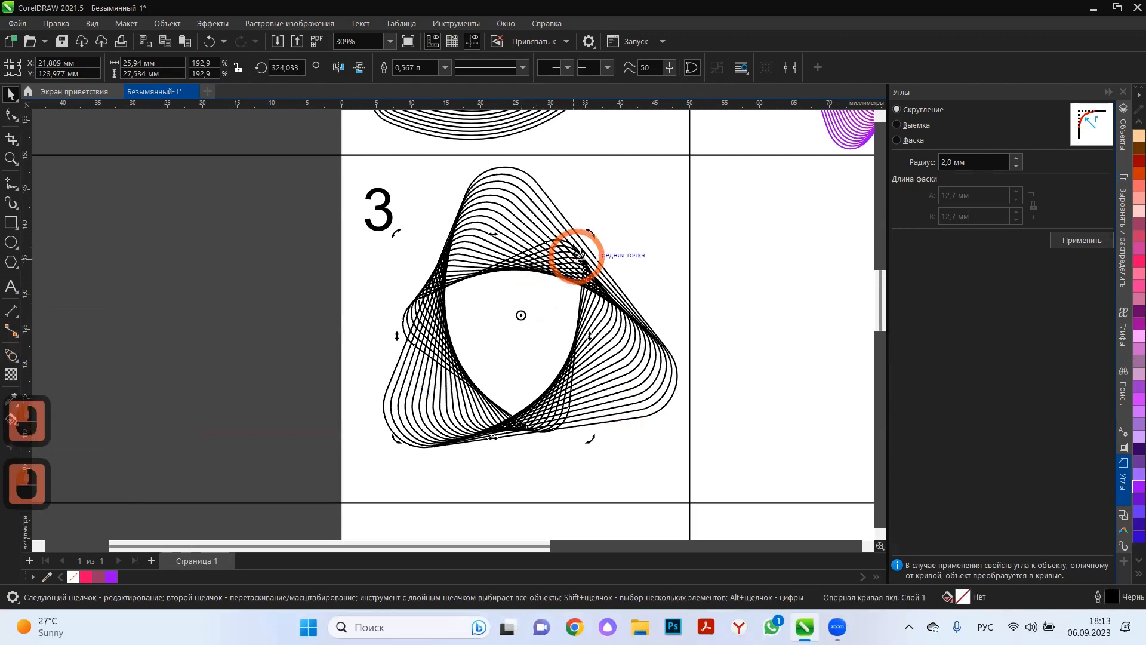
pyautogui.click(558, 263)
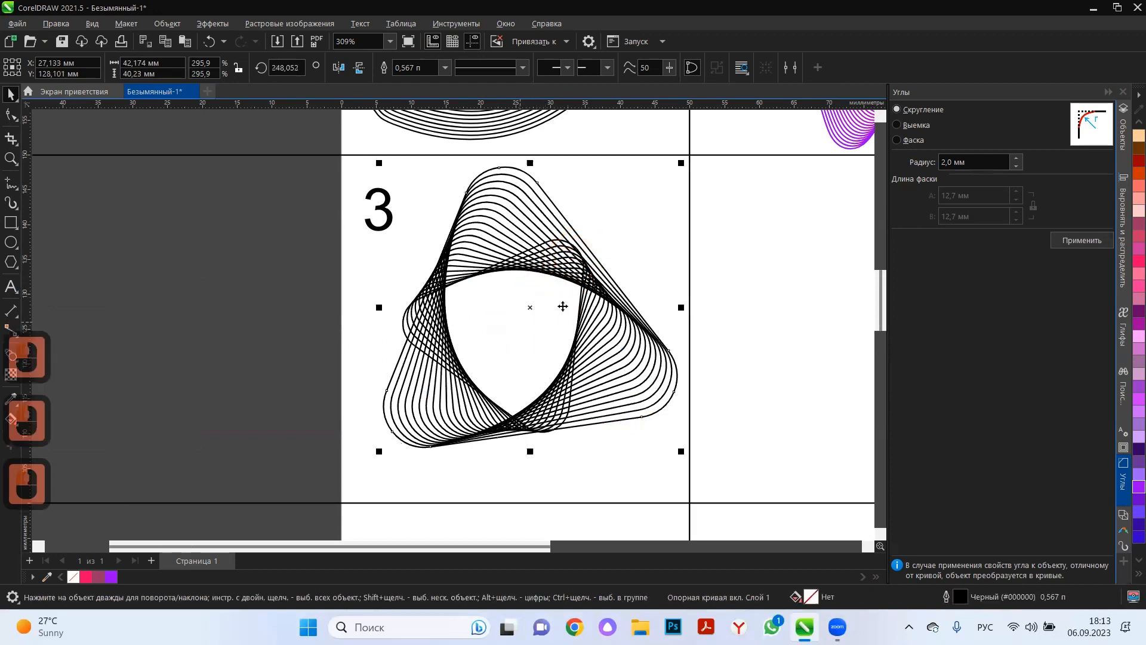
pyautogui.keyDown('ctrl'); pyautogui.click(562, 306); pyautogui.keyUp('ctrl')
pyautogui.keyDown('ctrl'); pyautogui.click(582, 277); pyautogui.keyUp('ctrl')
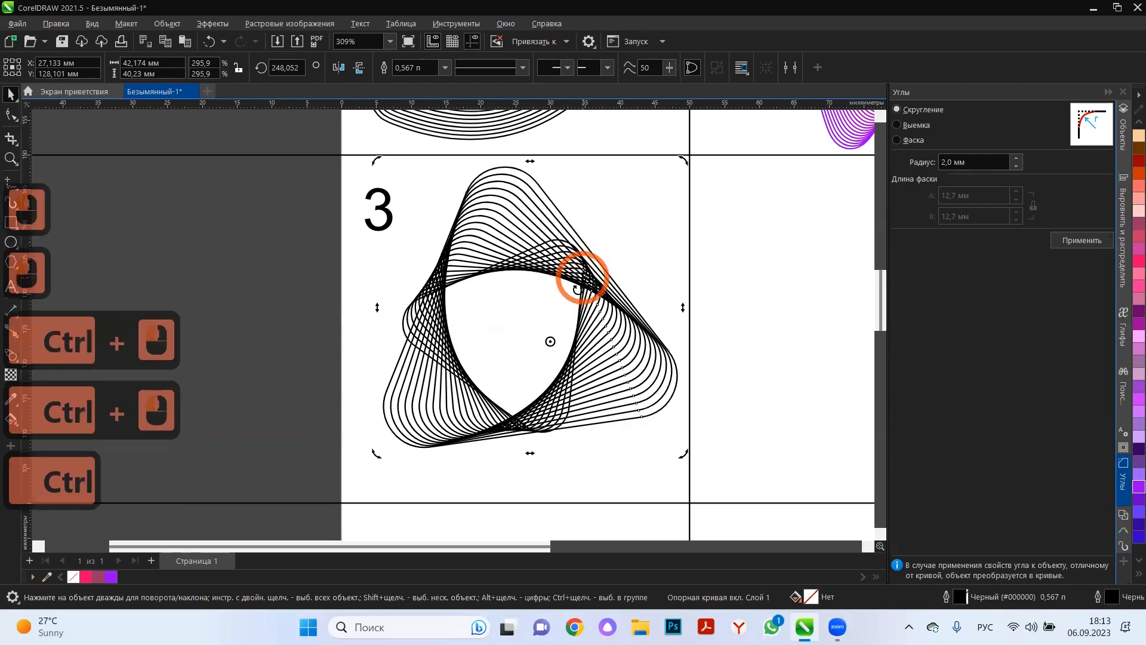
pyautogui.click(567, 384)
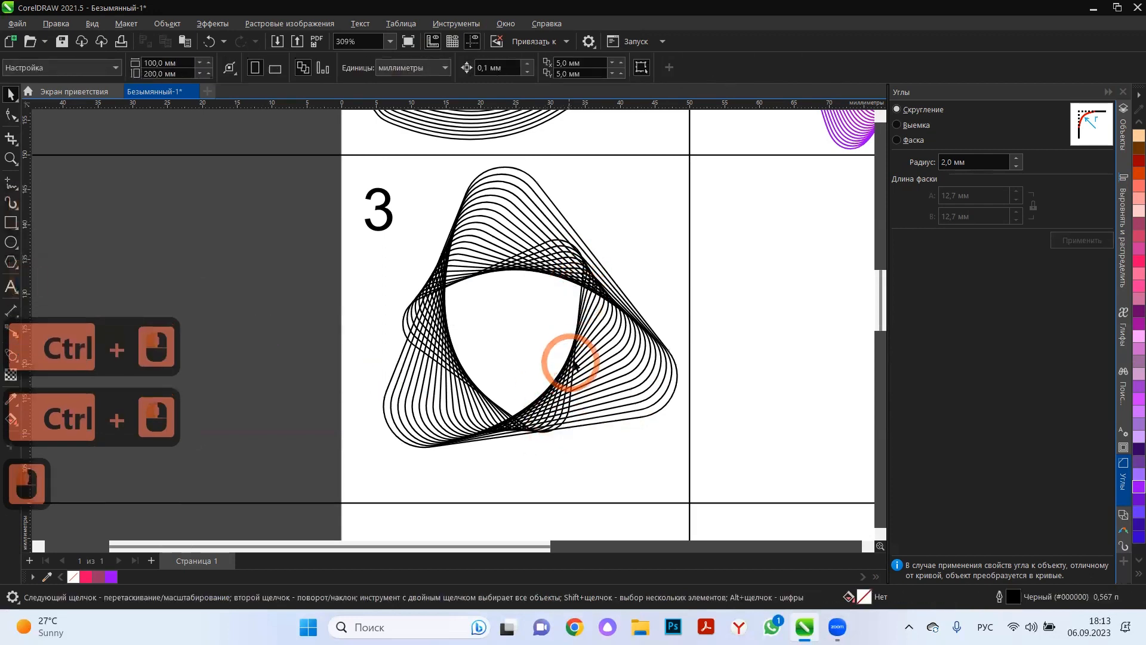
pyautogui.click(573, 359)
pyautogui.keyDown('ctrl'); pyautogui.click(575, 360); pyautogui.keyUp('ctrl')
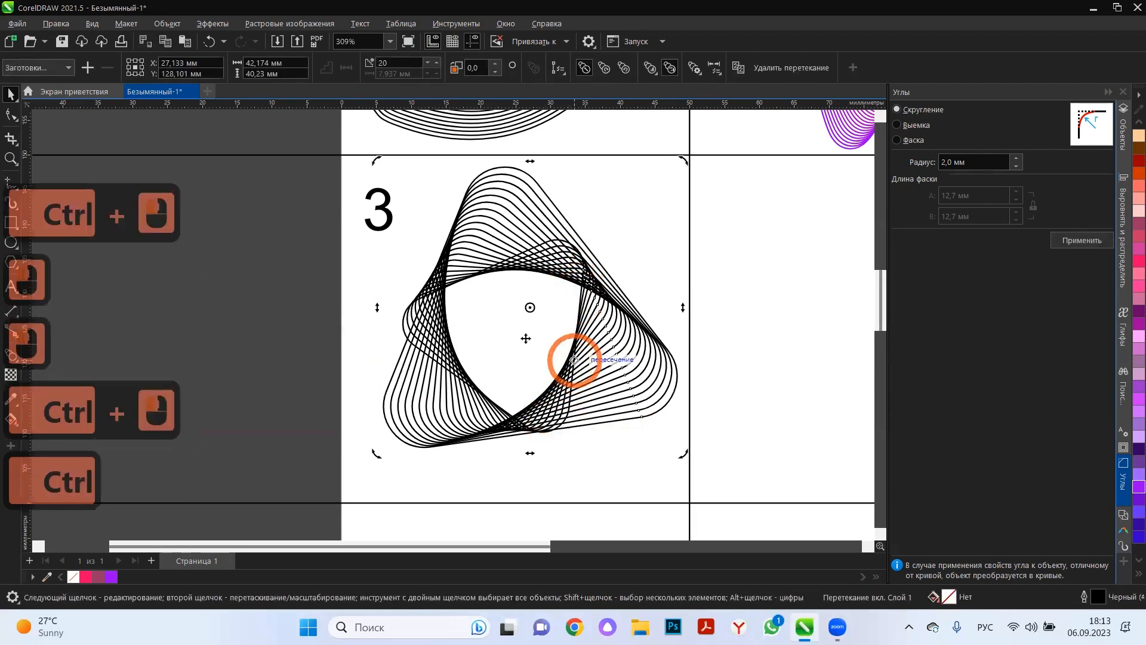
pyautogui.click(1123, 126)
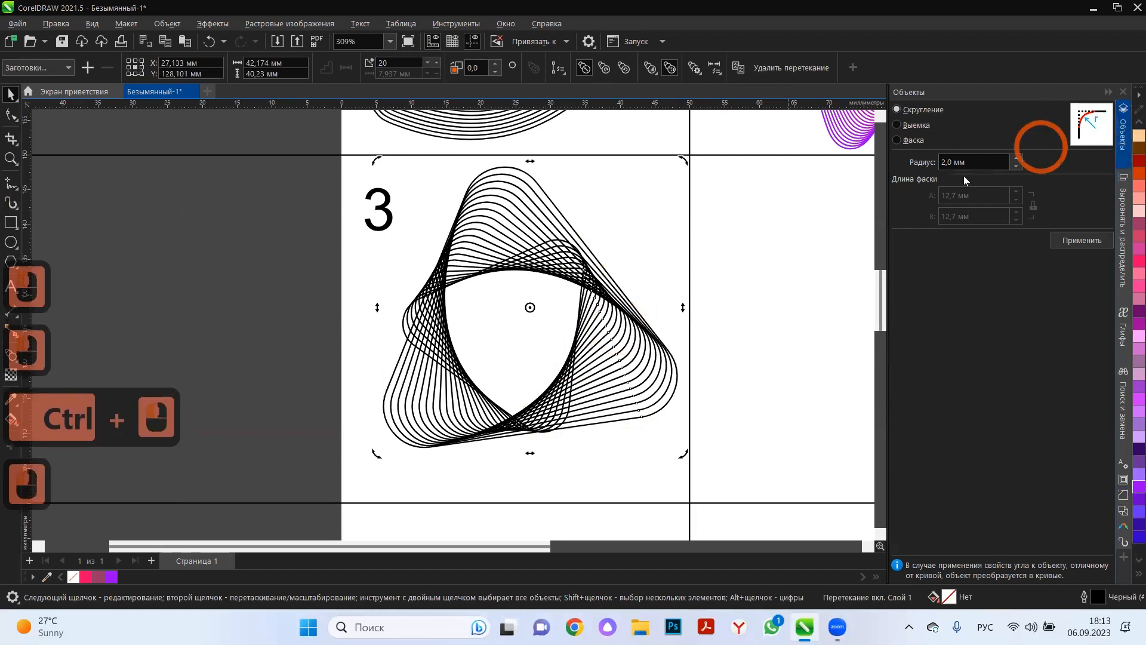
pyautogui.click(959, 250)
pyautogui.click(596, 238)
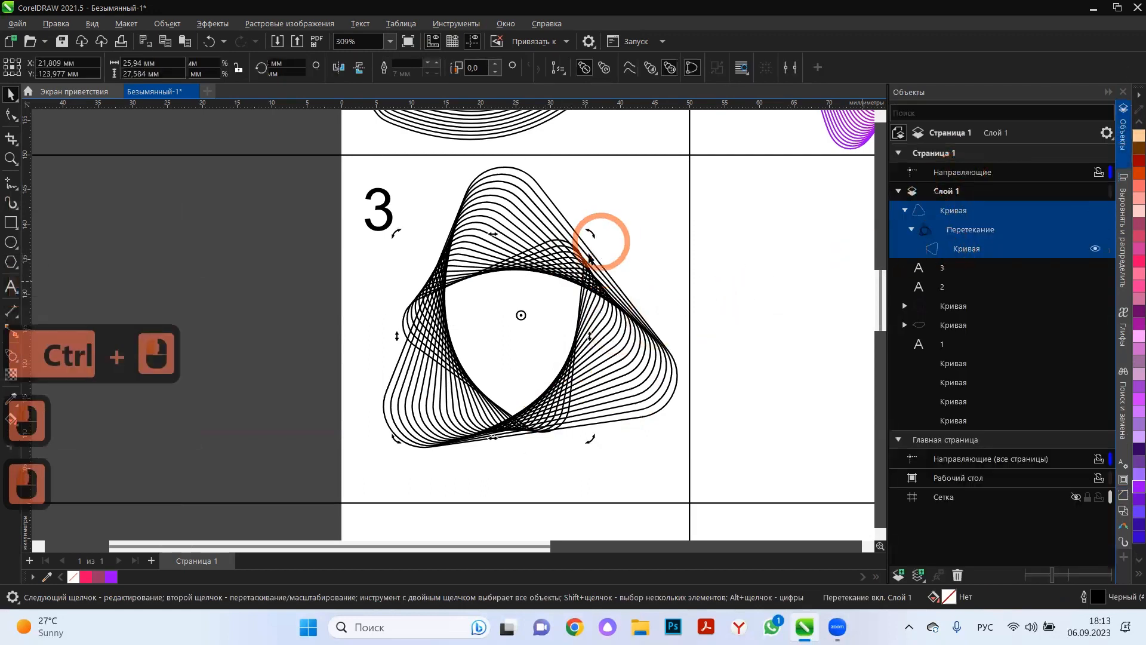
pyautogui.click(588, 231)
pyautogui.click(520, 314)
pyautogui.click(522, 313)
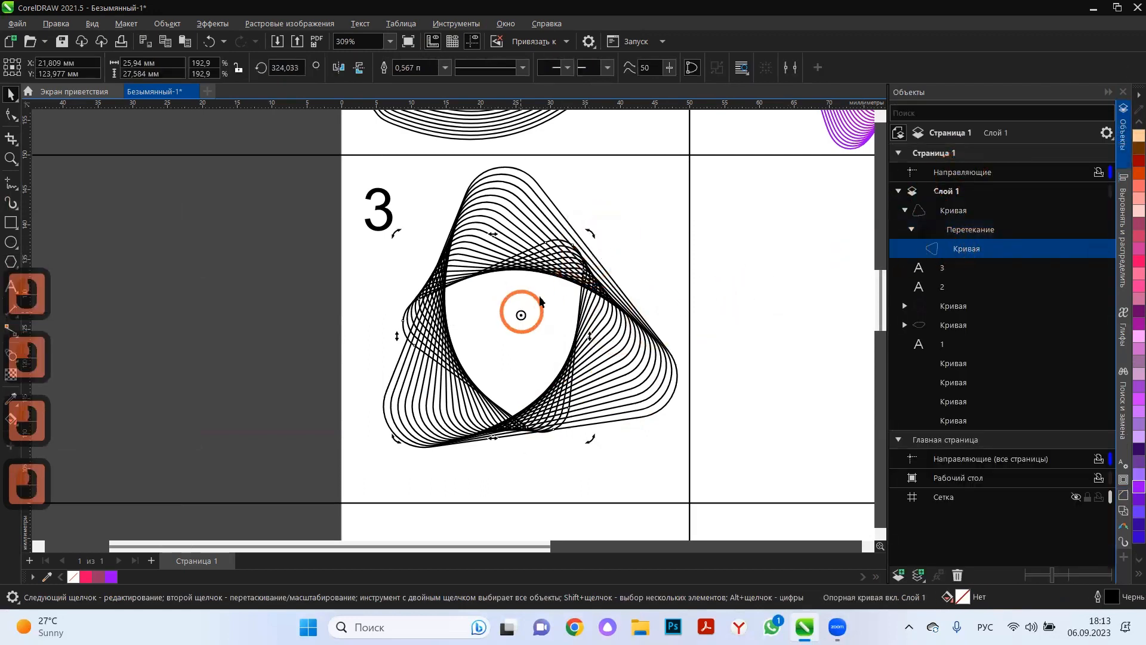
pyautogui.click(595, 237)
pyautogui.click(522, 314)
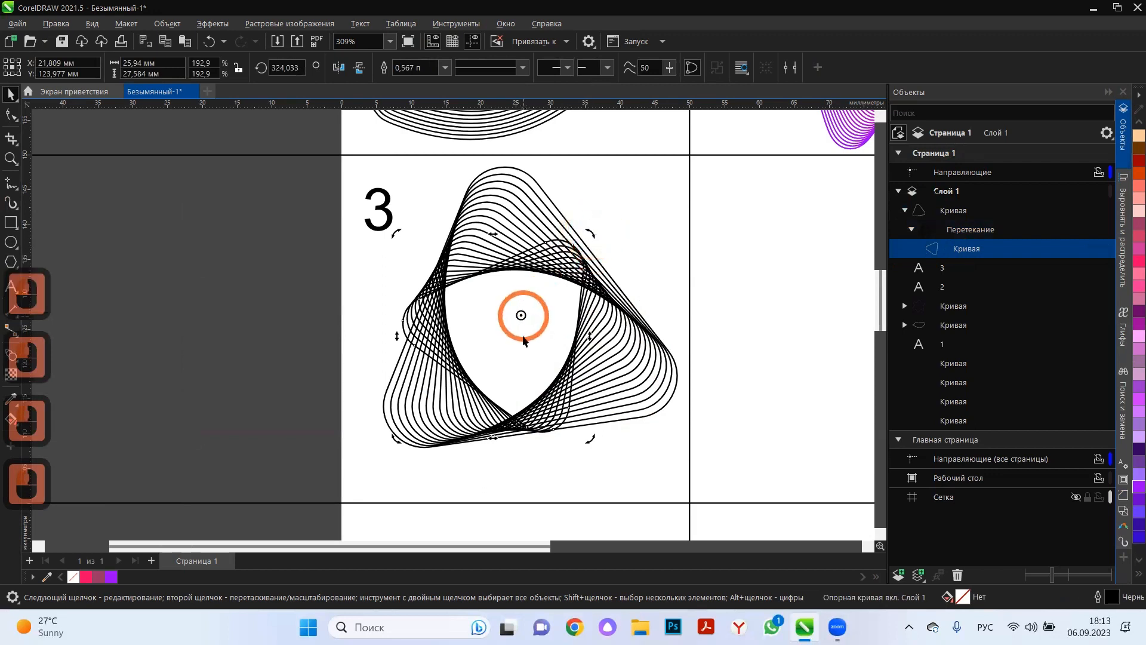
pyautogui.click(588, 437)
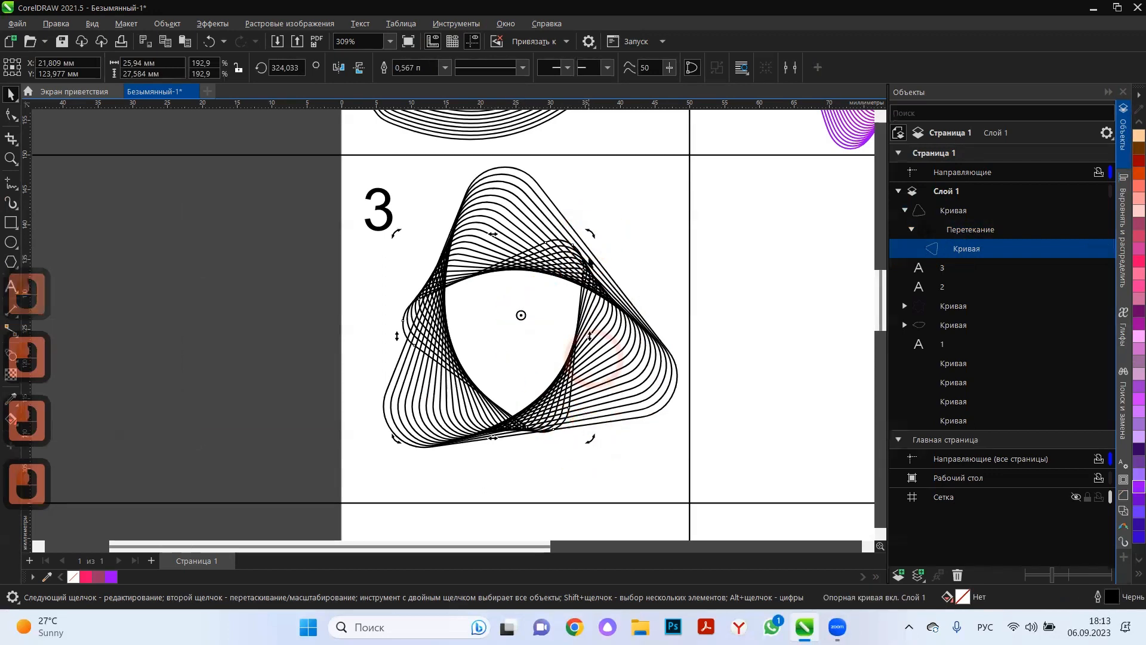
# Rotate the blend's inner triangle in cell 3 to about 323° and enlarge it to about 30.9 mm wide.
pyautogui.moveTo(591, 231); pyautogui.dragTo(611, 209)
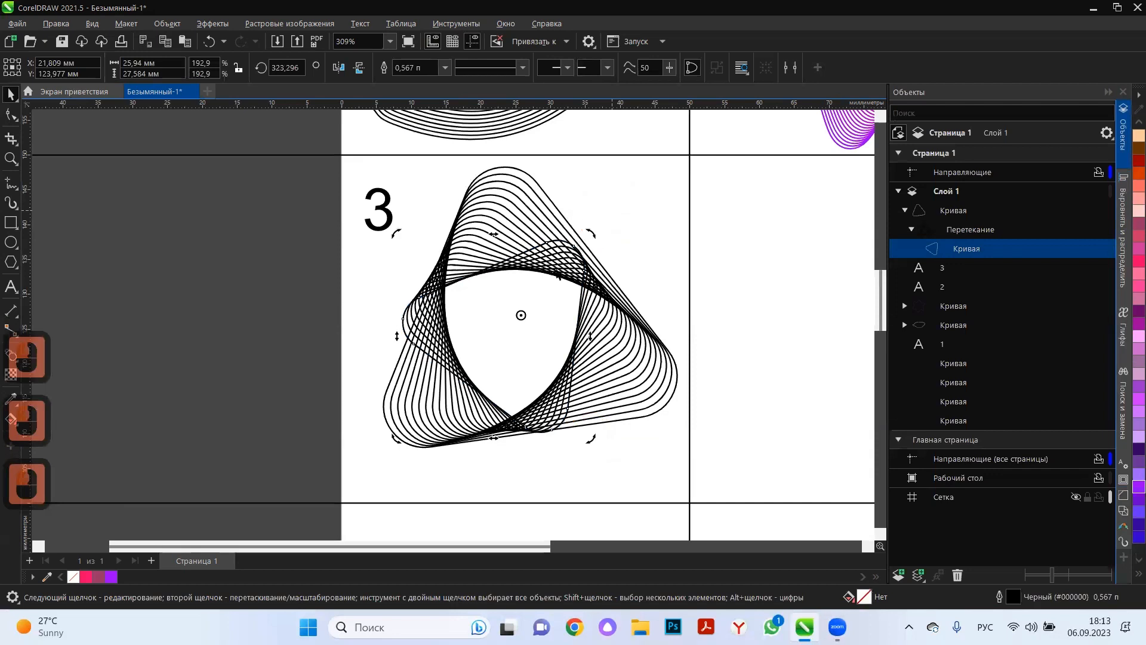
pyautogui.click(517, 312)
pyautogui.click(468, 337)
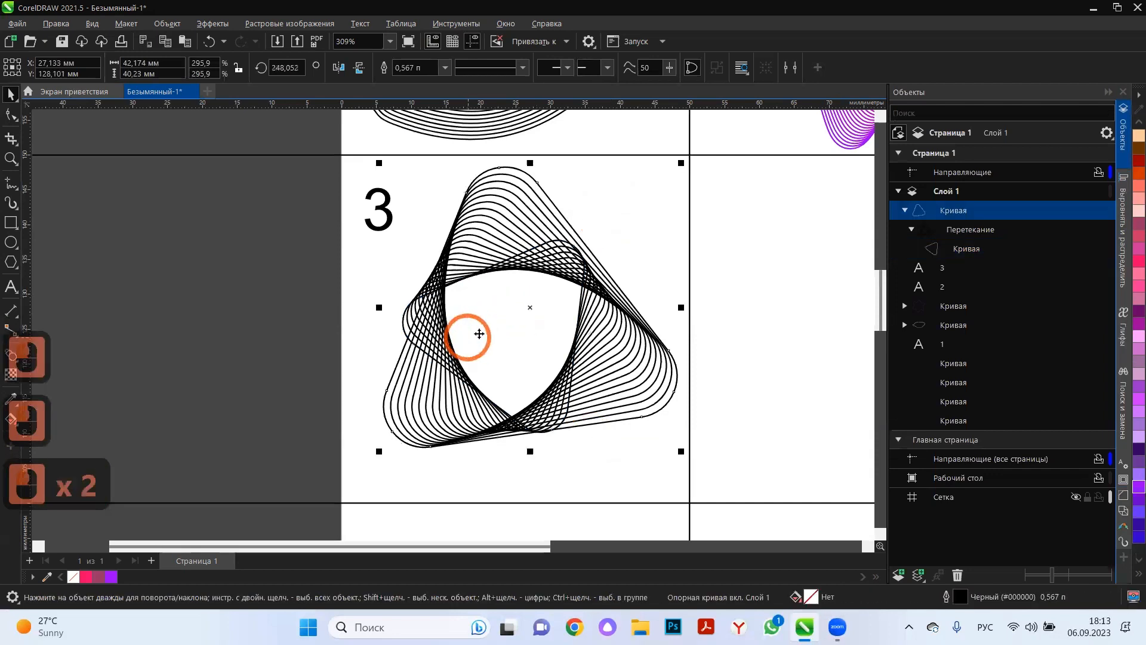
pyautogui.click(957, 251)
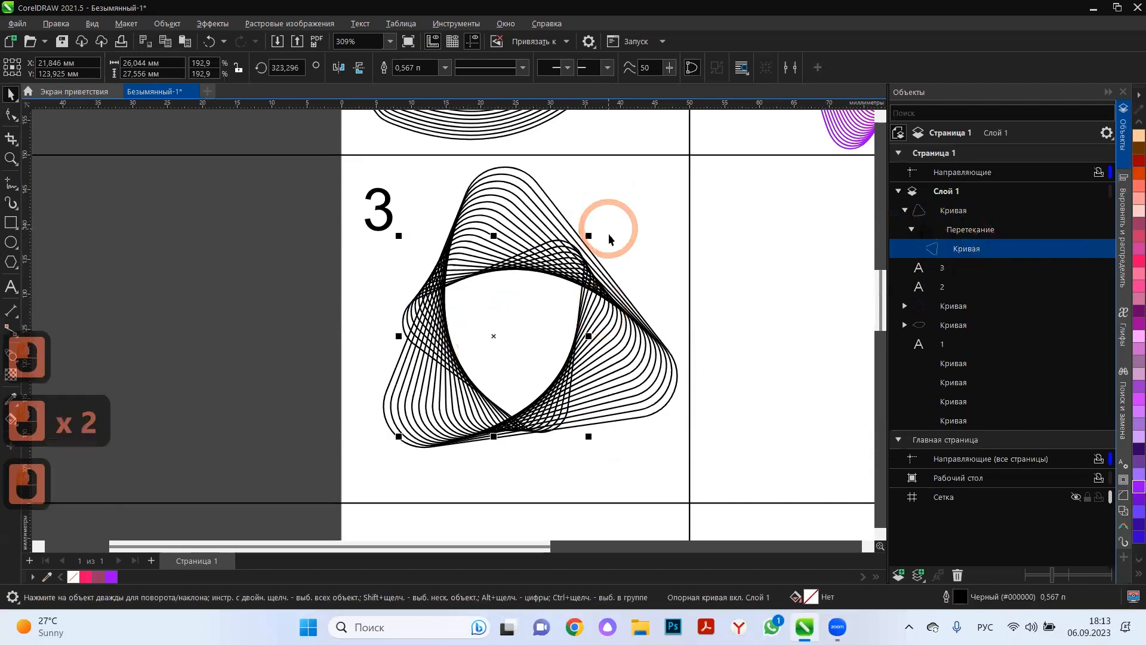
pyautogui.moveTo(589, 234); pyautogui.dragTo(635, 210)
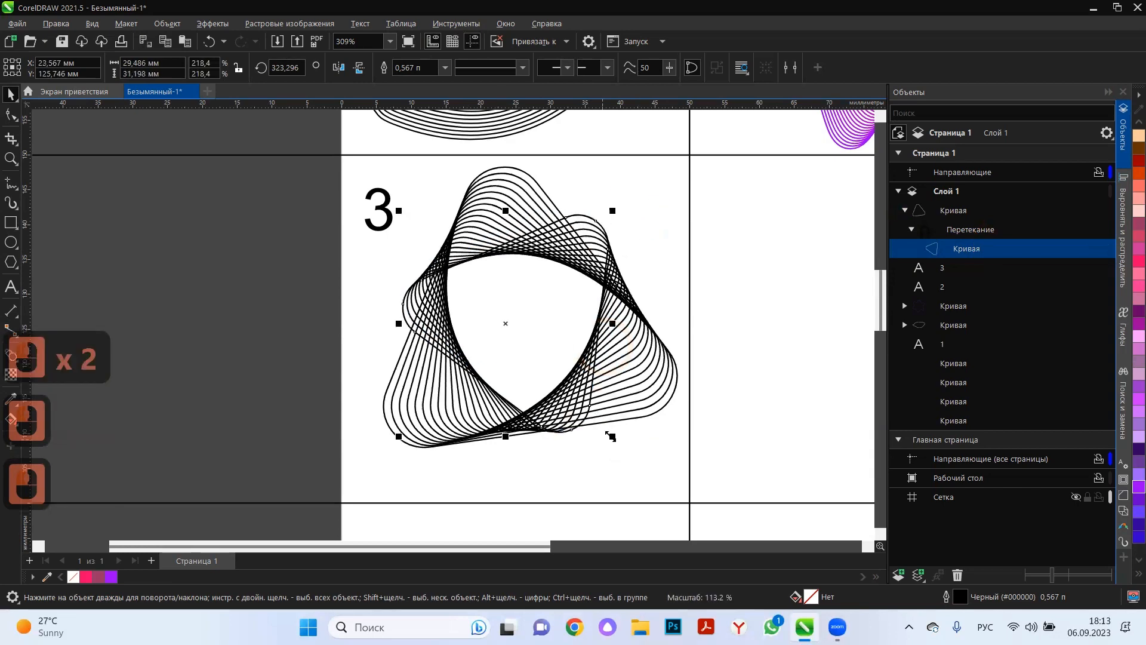
pyautogui.moveTo(615, 438); pyautogui.dragTo(623, 448)
# Select the triangle blend in cell 3 and set its number of steps to 30.
pyautogui.click(399, 399)
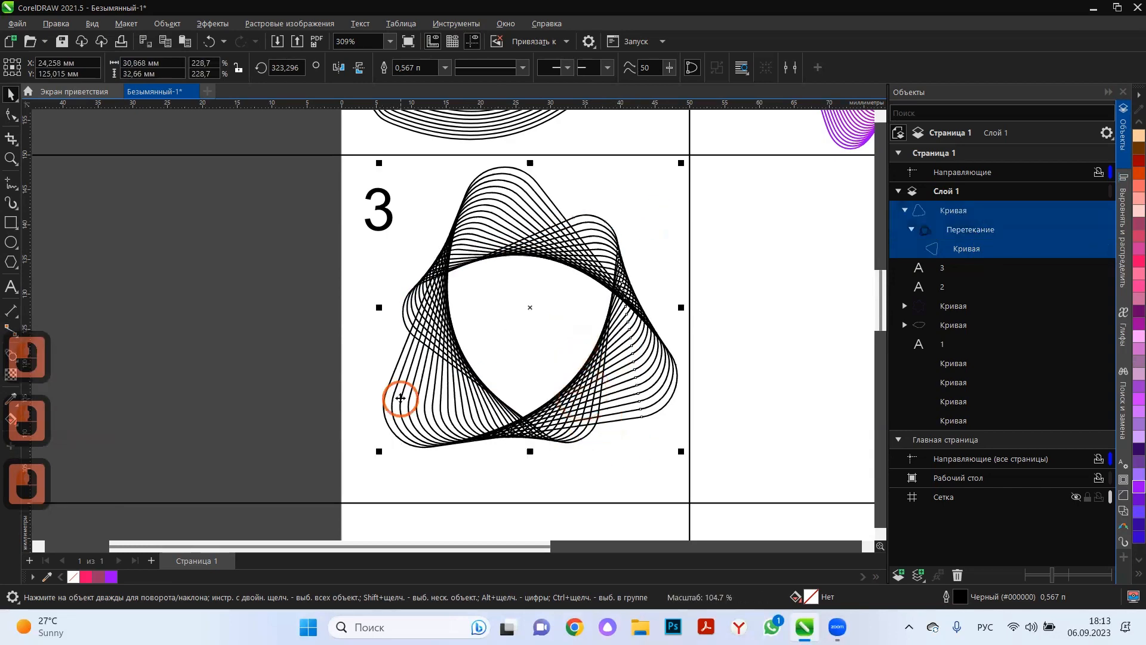
pyautogui.click(437, 62)
pyautogui.click(437, 63)
pyautogui.click(436, 63)
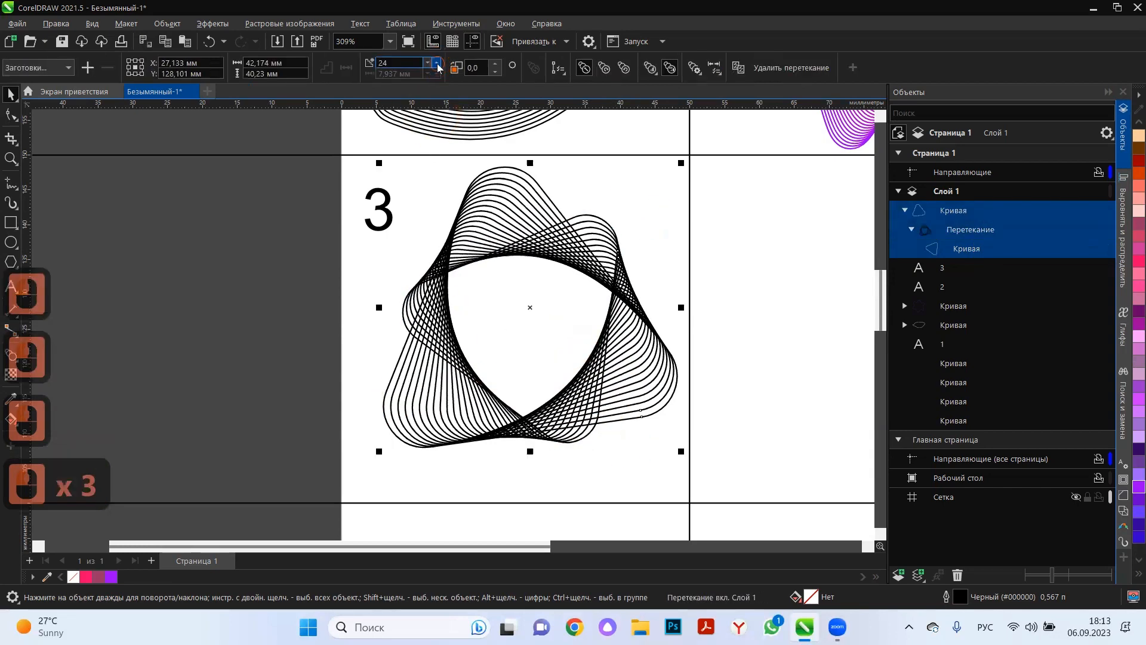
pyautogui.click(437, 62)
pyautogui.click(436, 63)
pyautogui.click(437, 63)
pyautogui.click(436, 63)
pyautogui.click(436, 62)
pyautogui.click(437, 63)
pyautogui.click(437, 63)
pyautogui.click(174, 262)
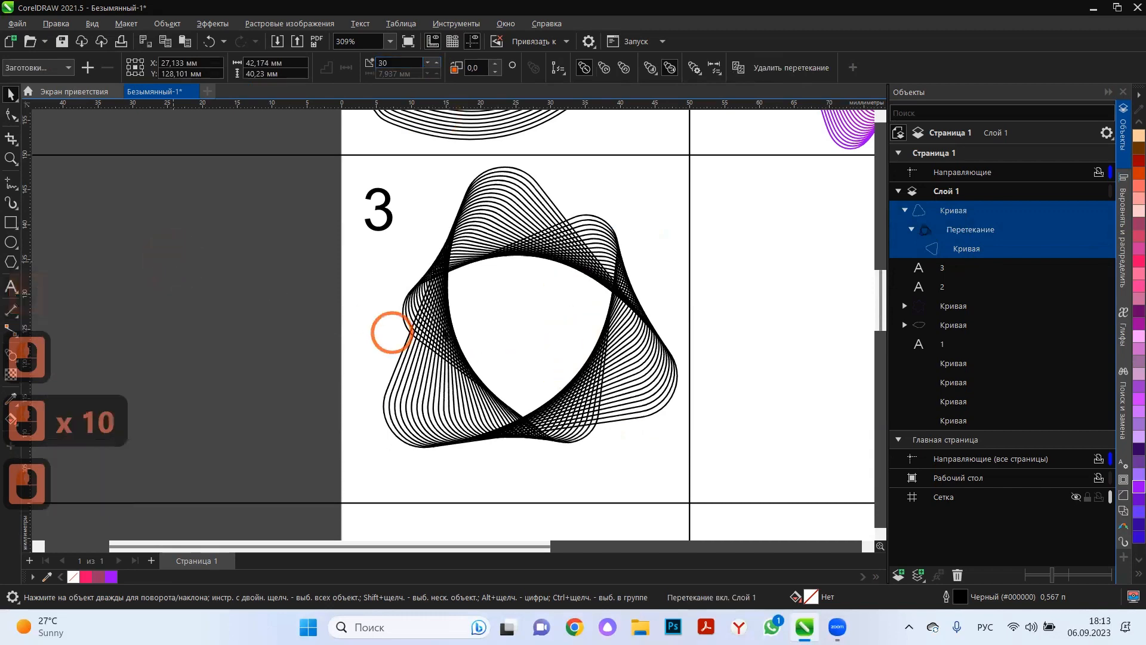
# Rotate the inner triangle of the cell 3 blend to about 309°.
pyautogui.moveTo(600, 219)
pyautogui.mouseDown()
pyautogui.moveTo(584, 236)
pyautogui.moveTo(587, 220)
pyautogui.moveTo(631, 226)
pyautogui.moveTo(615, 221)
pyautogui.mouseUp()
pyautogui.click(587, 220)
pyautogui.click(416, 381)
# Centre the cell 3 blend's inner triangle at about X 24.7 and Y 123.5 mm and enlarge it from its centre.
pyautogui.scroll(-3, 533, 374)
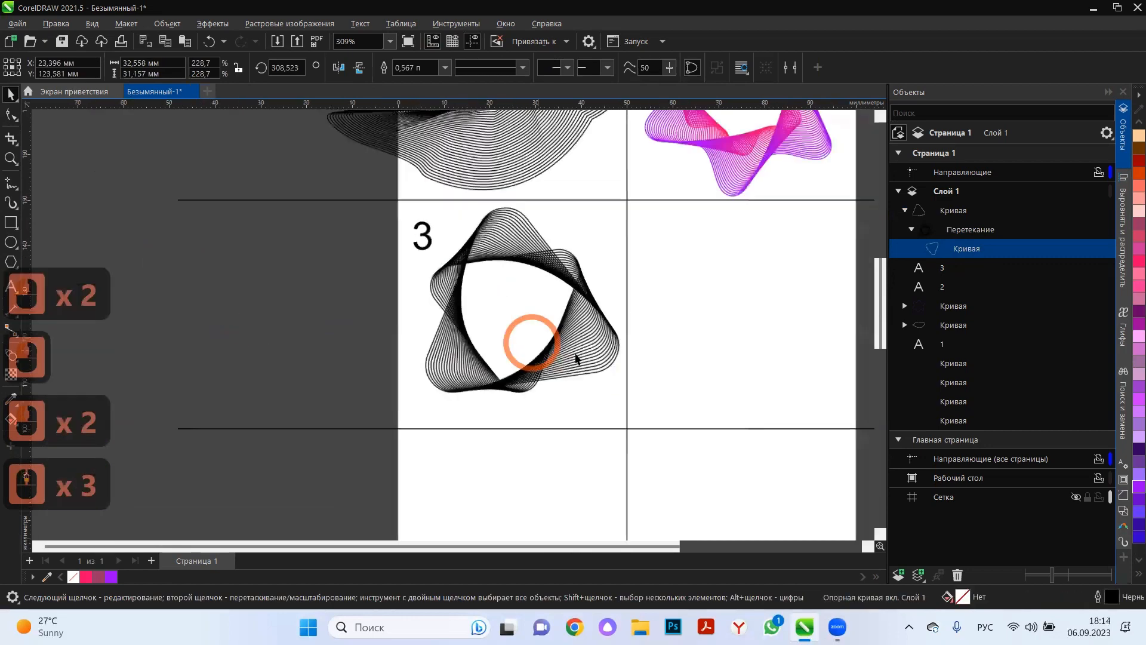
pyautogui.click(580, 385)
pyautogui.click(987, 230)
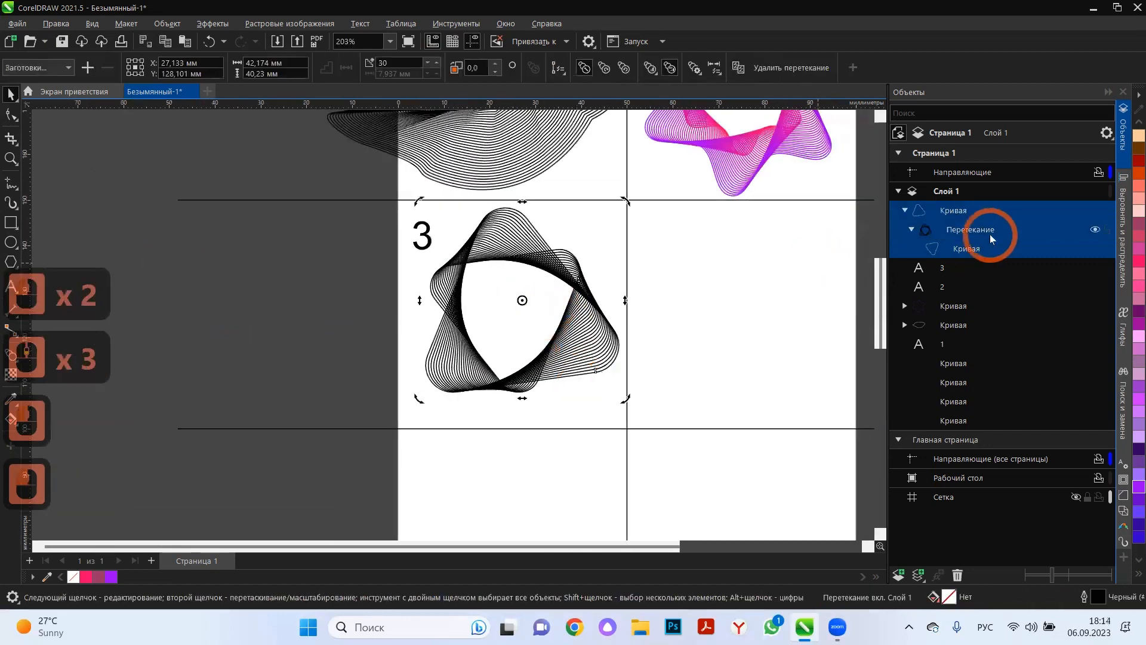
pyautogui.doubleClick(545, 307)
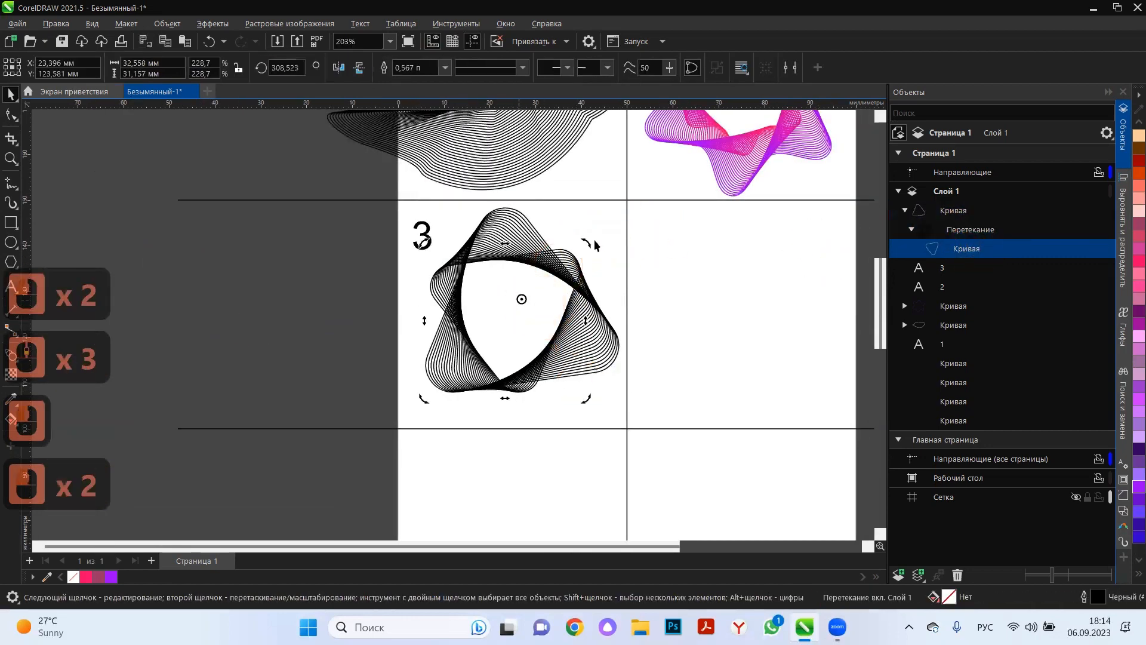
pyautogui.click(575, 324)
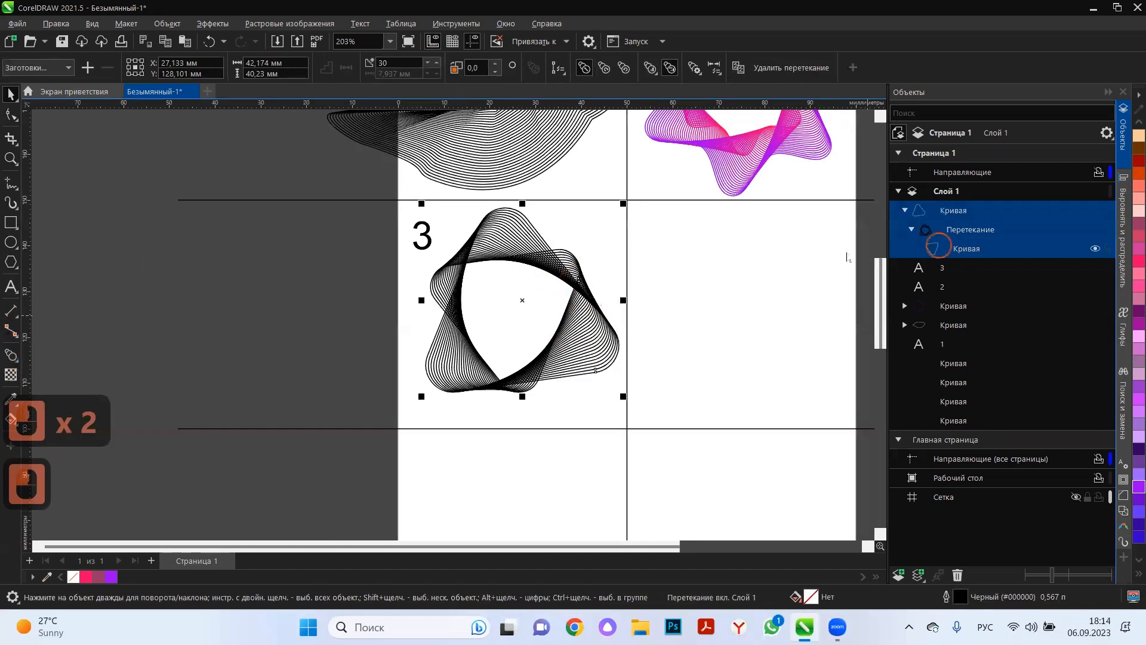
pyautogui.click(588, 240)
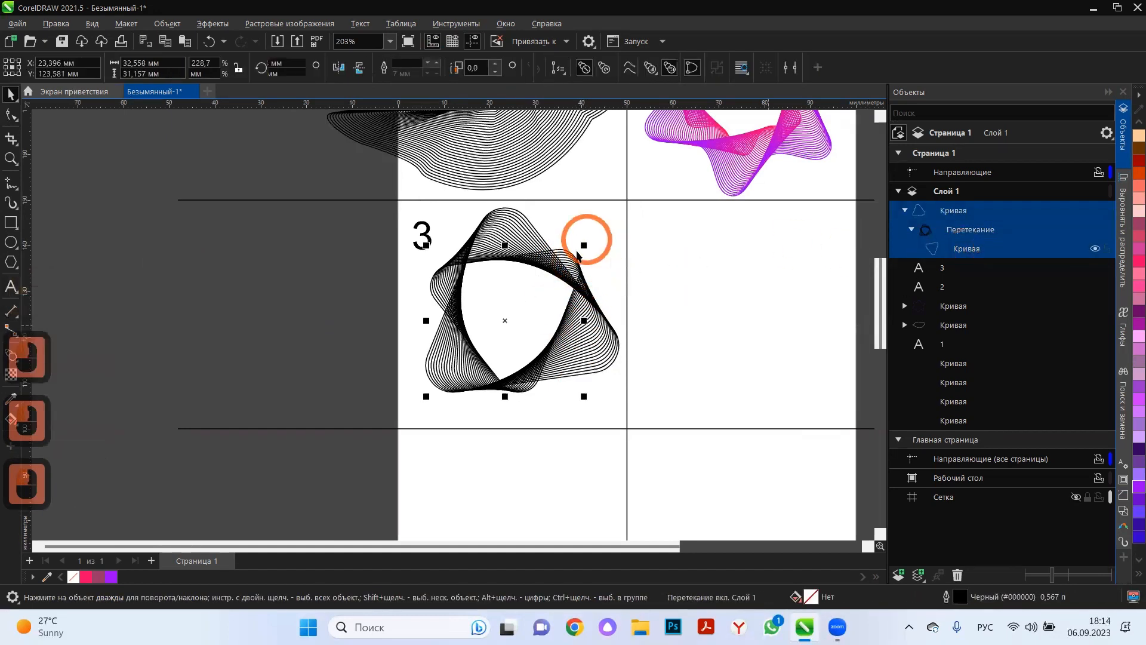
pyautogui.moveTo(569, 246); pyautogui.dragTo(568, 246)
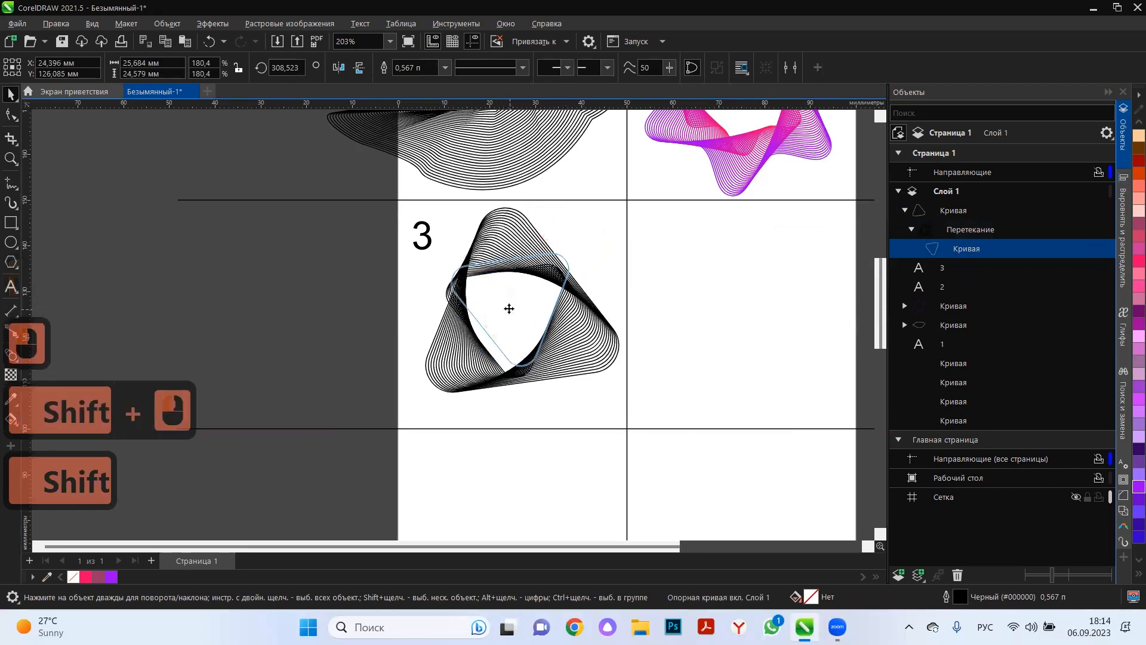
pyautogui.moveTo(507, 307); pyautogui.dragTo(511, 326)
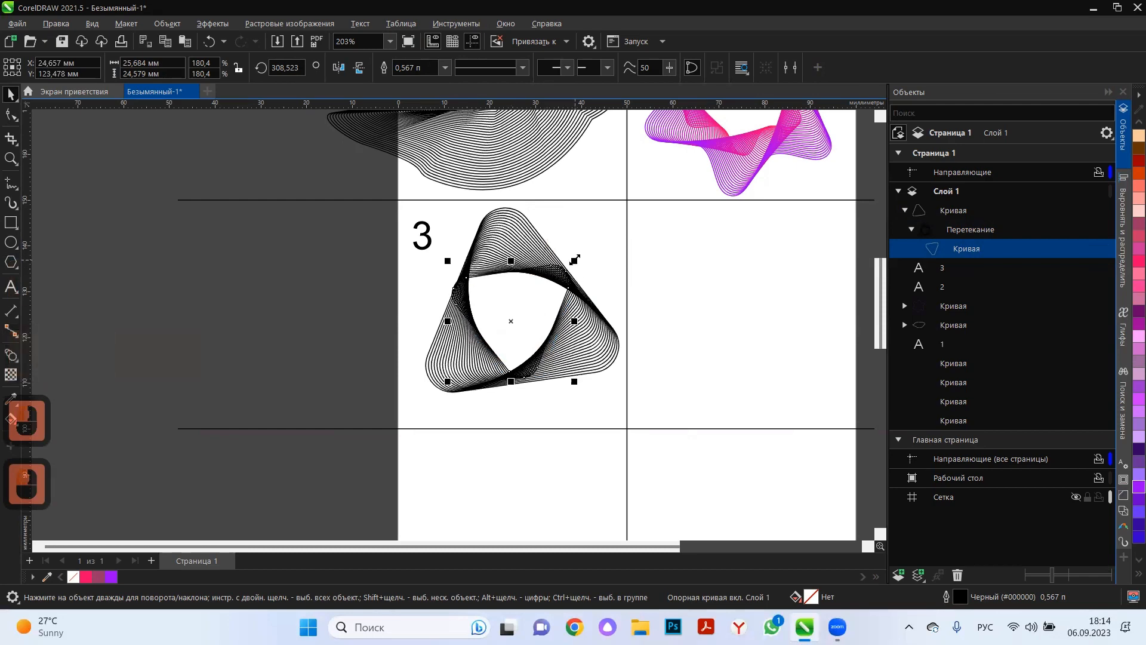
pyautogui.moveTo(575, 260); pyautogui.dragTo(604, 236)
# Set the cell 3 blend's number of steps to 36 and select its outer triangle.
pyautogui.click(594, 353)
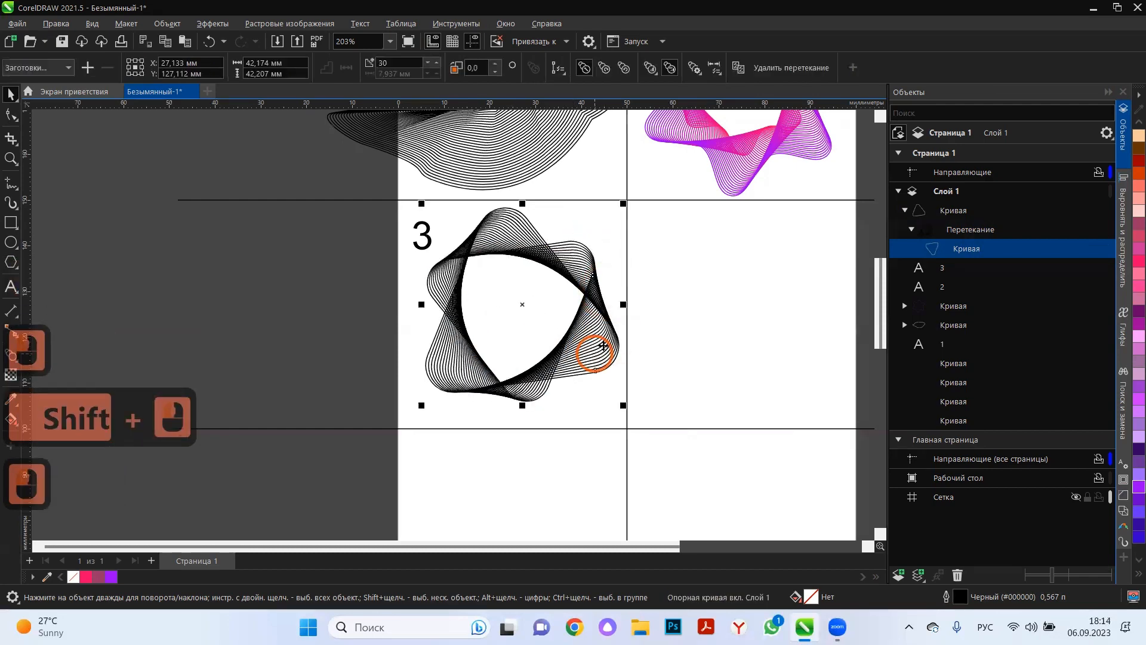
pyautogui.click(436, 62)
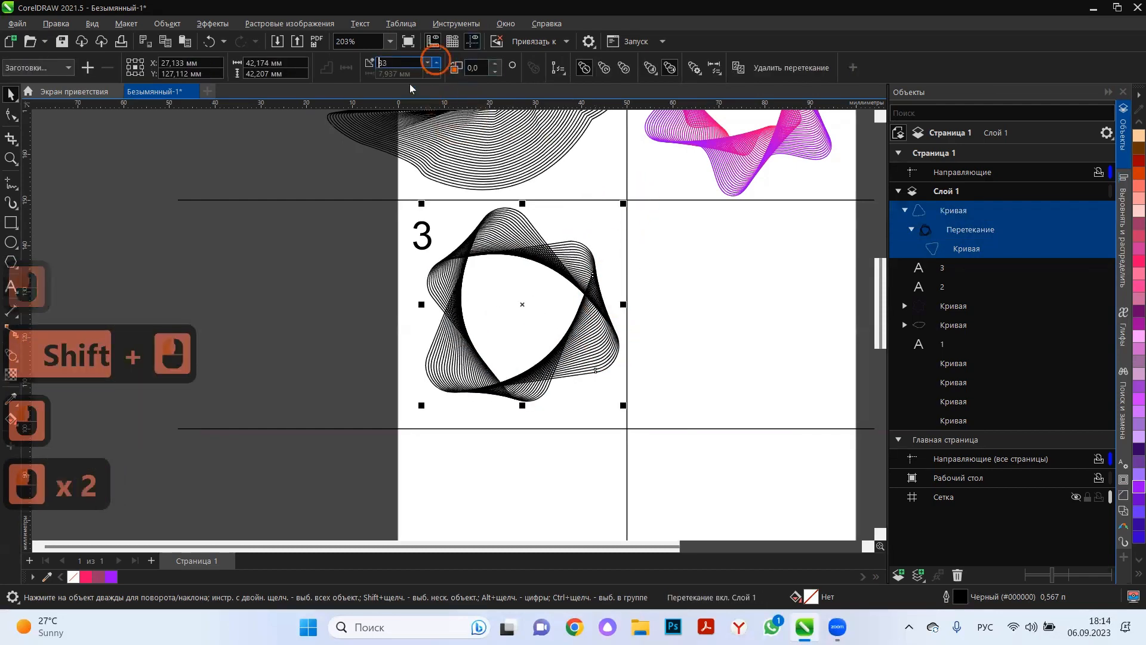
pyautogui.click(436, 62)
pyautogui.click(430, 383)
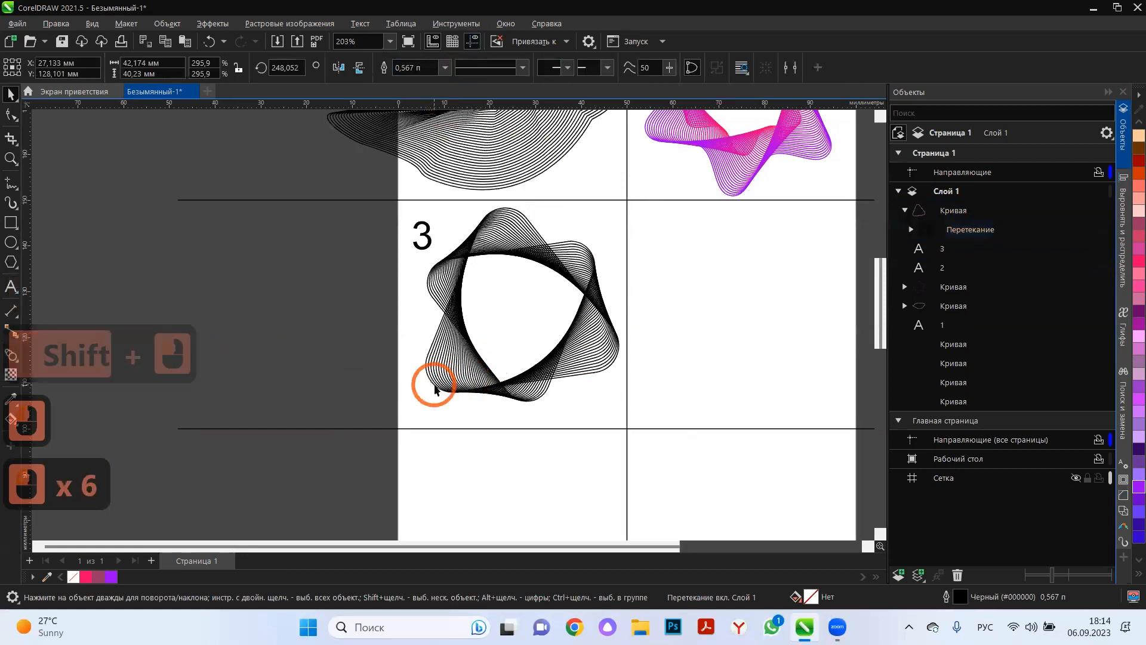
pyautogui.keyDown('ctrl'); pyautogui.click(430, 383); pyautogui.keyUp('ctrl')
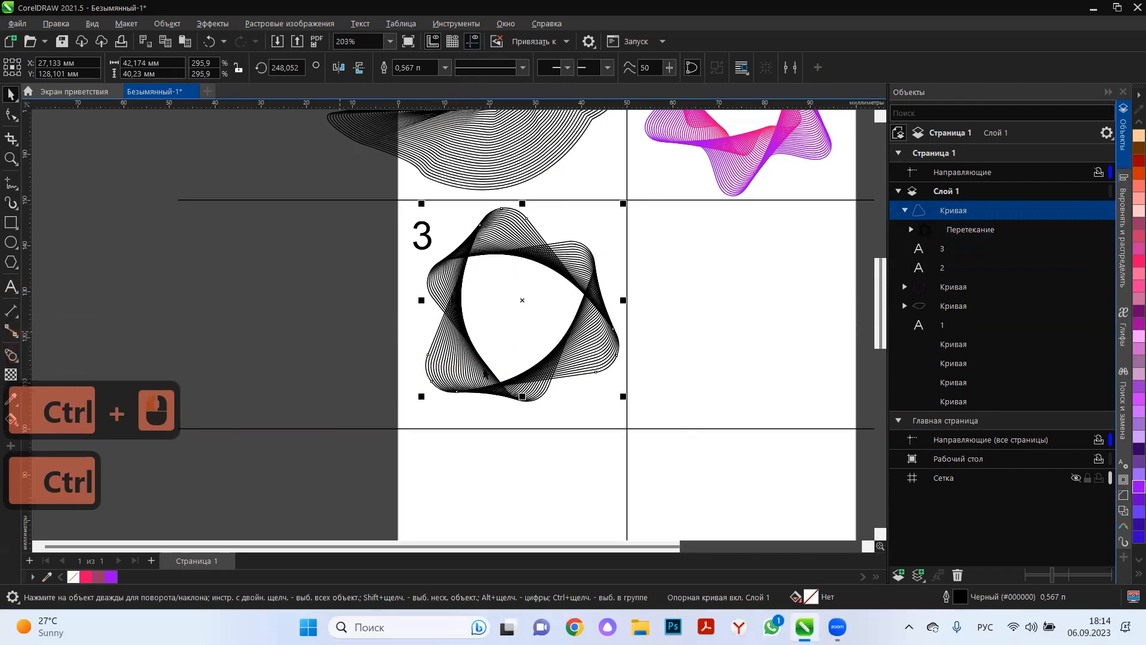
pyautogui.doubleClick(435, 422)
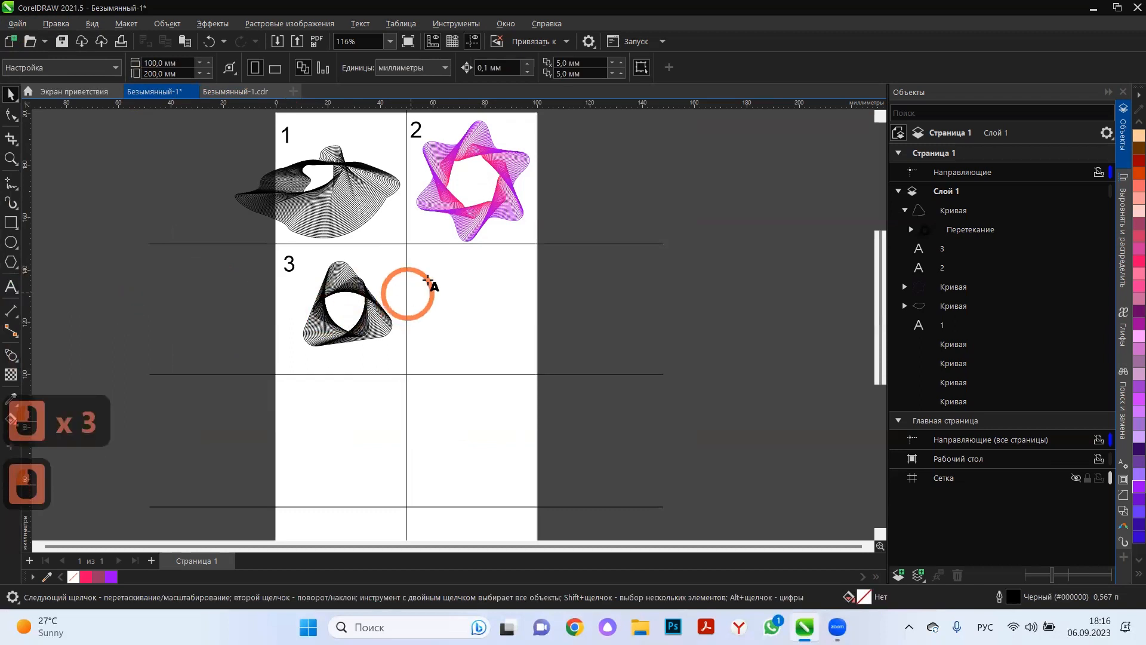
# Add the number 4 as 24 pt Arial text in the upper-left corner of the cell beside cell 3.
pyautogui.doubleClick(435, 274)
pyautogui.write('4')
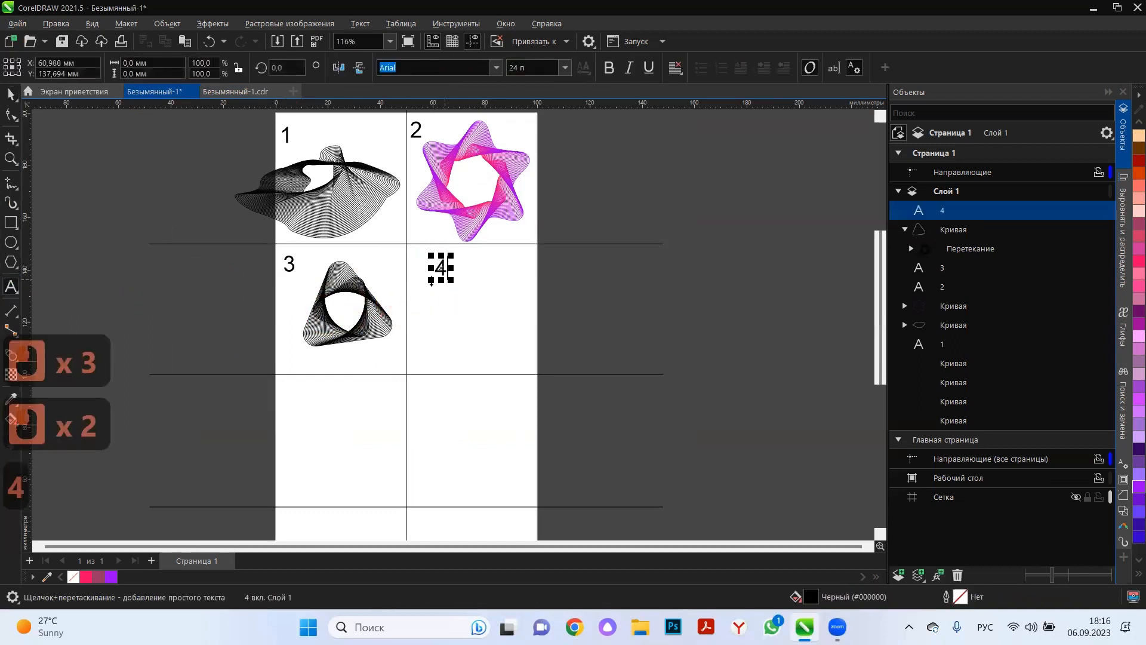
pyautogui.click(10, 95)
pyautogui.moveTo(441, 268); pyautogui.dragTo(422, 278)
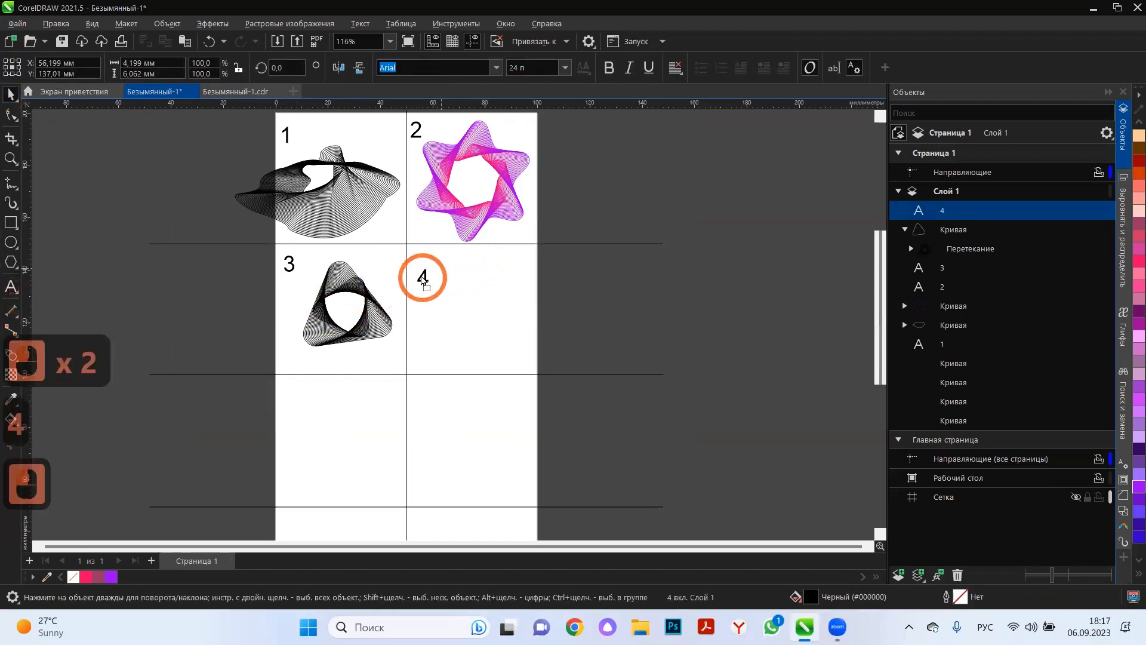
pyautogui.click(618, 303)
# Draw a six-sided polygon about 28.5 × 32.9 mm in cell 4.
pyautogui.scroll(2, 524, 340)
pyautogui.scroll(2, 516, 334)
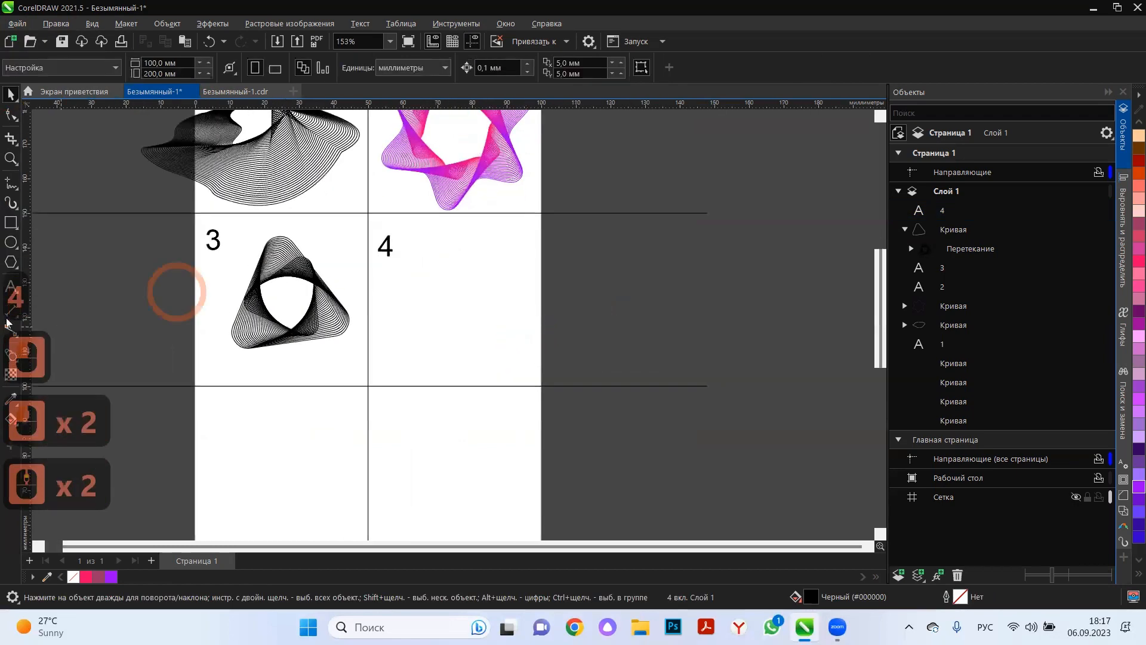
pyautogui.click(11, 261)
pyautogui.moveTo(410, 264); pyautogui.dragTo(526, 373)
pyautogui.click(419, 63)
pyautogui.click(10, 93)
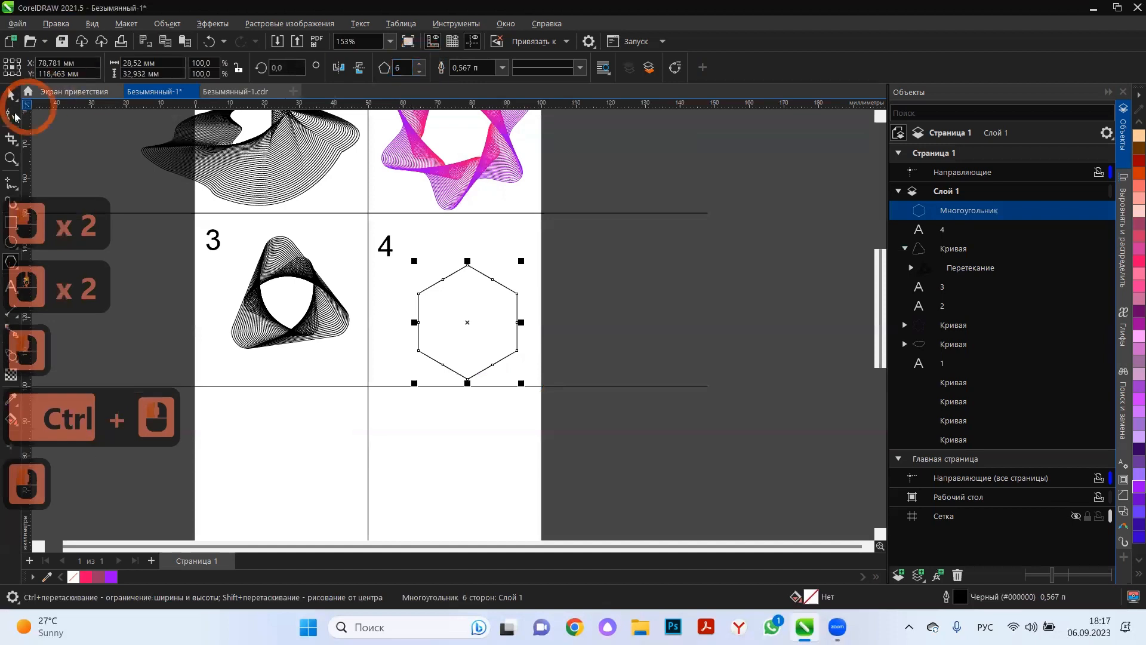
# Copy the outer triangle of the cell 3 blend and place the copy over the hexagon in cell 4.
pyautogui.keyDown('ctrl'); pyautogui.click(292, 300); pyautogui.keyUp('ctrl')
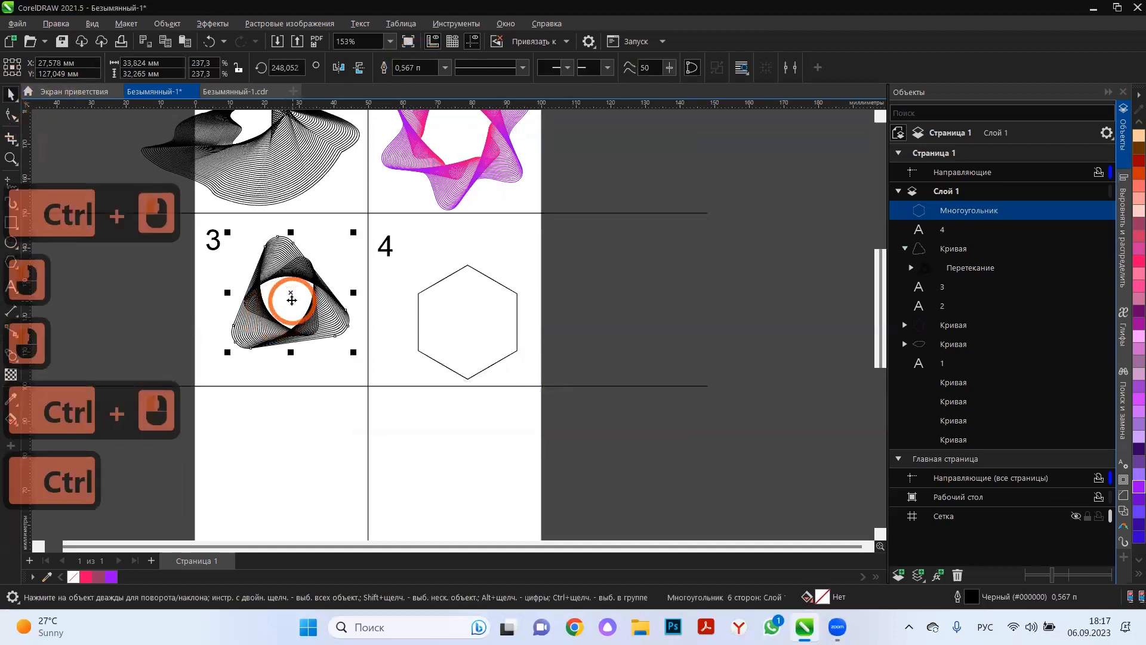
pyautogui.hotkey('ctrl', 'c')
pyautogui.hotkey('ctrl', 'v')
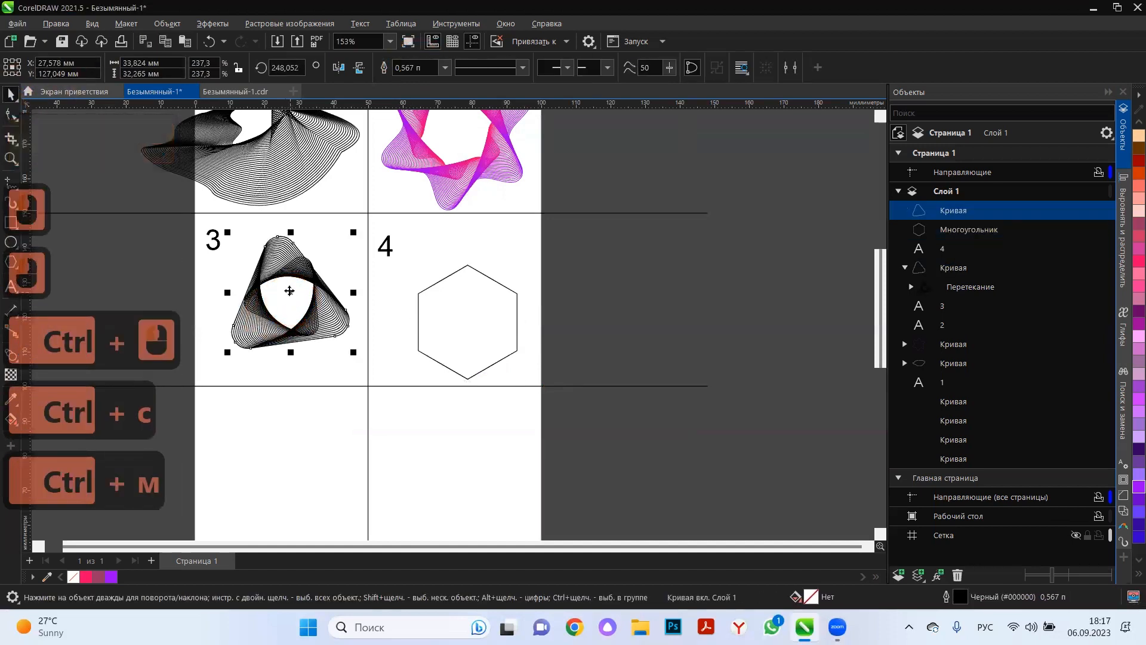
pyautogui.moveTo(292, 298); pyautogui.dragTo(480, 326)
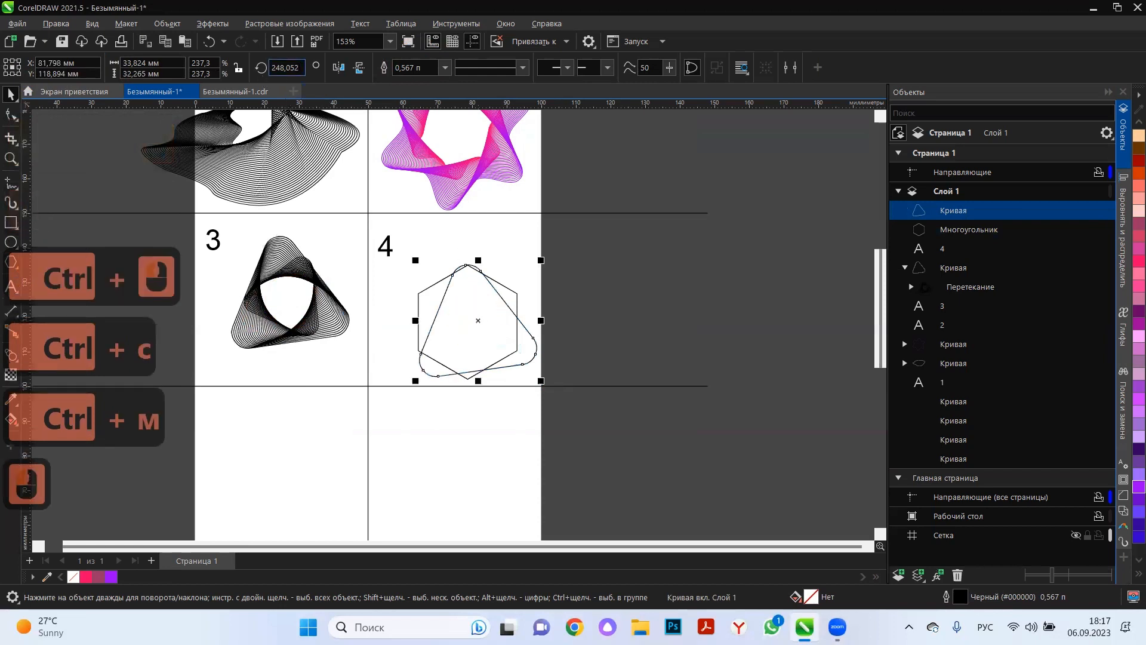
# Set the copied triangle's rotation to 0° and shrink it to about 14.2 mm wide, centred inside the hexagon.
pyautogui.doubleClick(285, 67)
pyautogui.write('0')
pyautogui.press('Return')
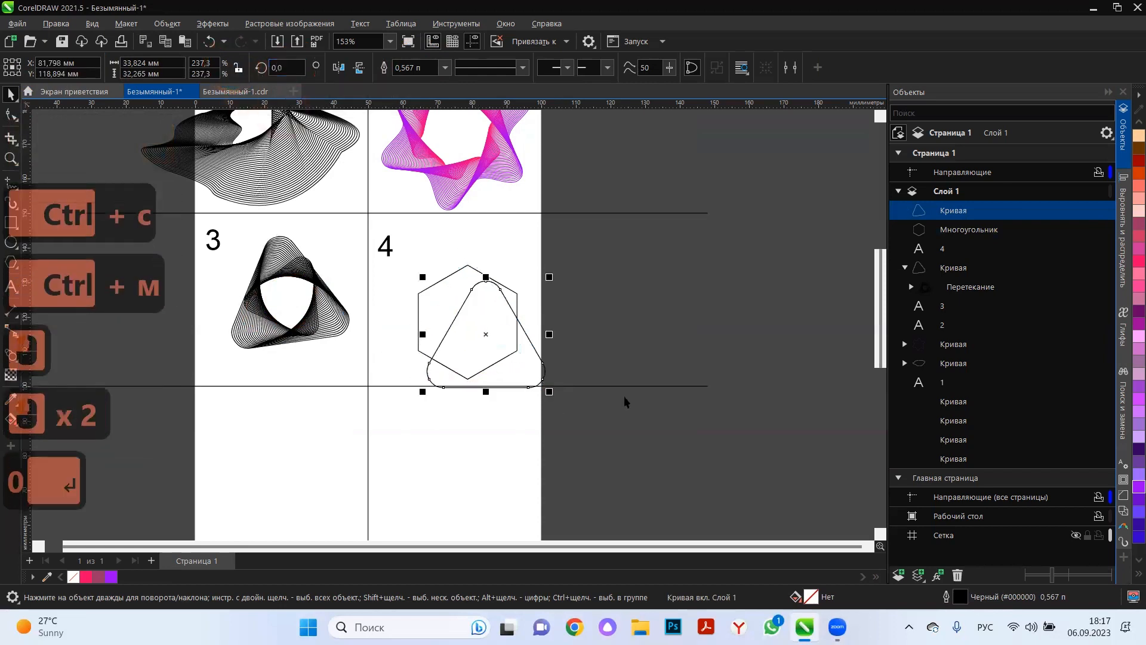
pyautogui.moveTo(538, 280); pyautogui.dragTo(468, 322)
# Blend the small rounded triangle with the surrounding hexagon in cell 4, using 20 steps.
pyautogui.click(12, 355)
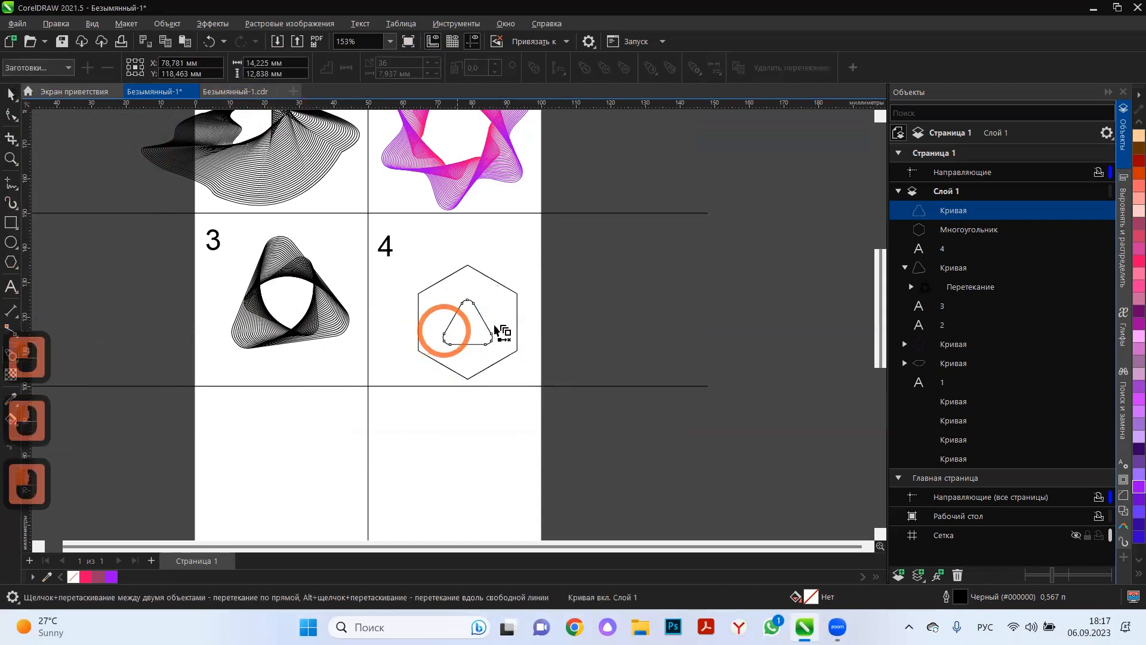
pyautogui.moveTo(519, 292); pyautogui.dragTo(521, 293)
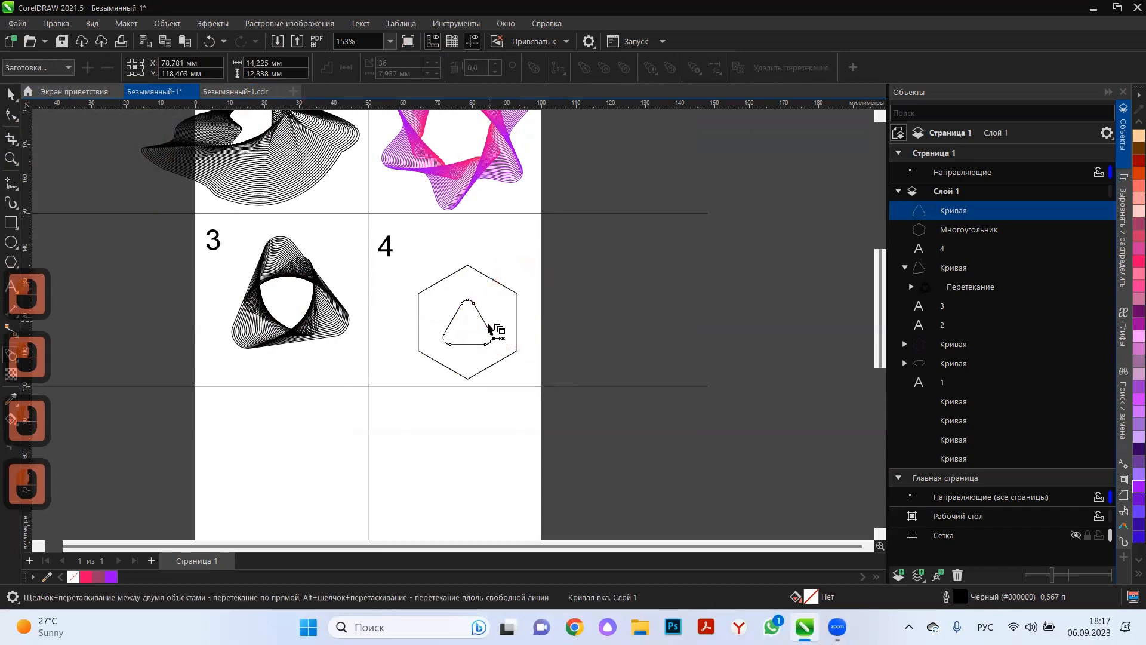
pyautogui.moveTo(488, 331); pyautogui.dragTo(494, 332)
pyautogui.moveTo(513, 292); pyautogui.dragTo(513, 294)
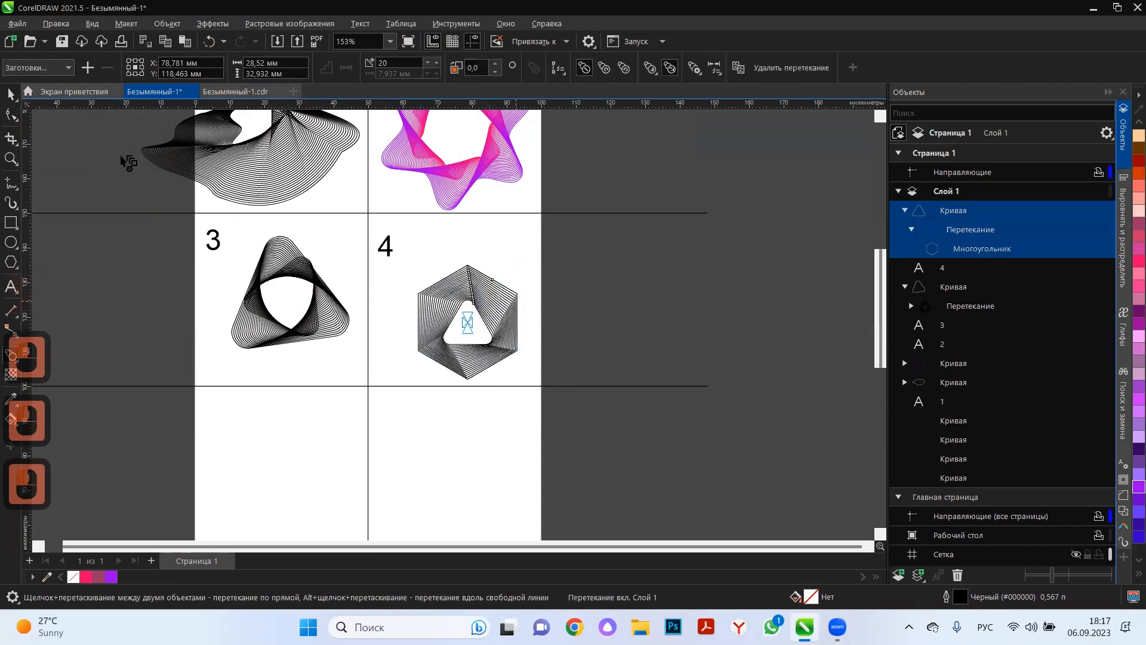
# Twist the cell 4 blend by rotating its inner triangle until one corner points left.
pyautogui.click(11, 93)
pyautogui.scroll(3, 484, 329)
pyautogui.click(470, 339)
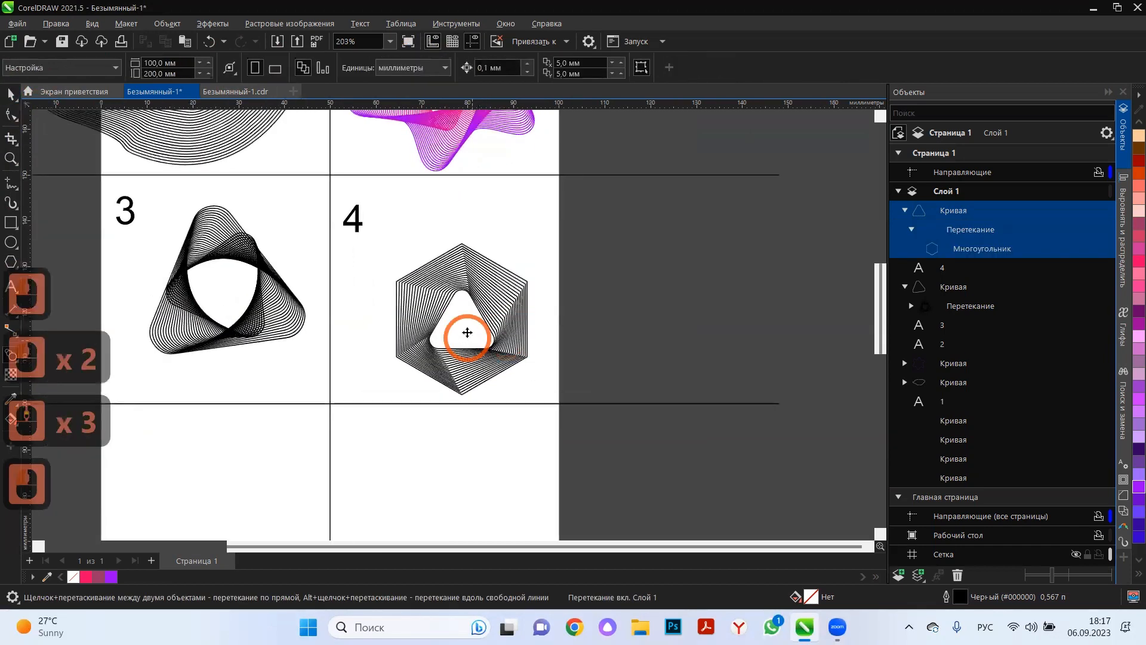
pyautogui.click(470, 324)
pyautogui.click(470, 319)
pyautogui.moveTo(512, 296); pyautogui.dragTo(519, 352)
pyautogui.moveTo(495, 291); pyautogui.dragTo(462, 322)
pyautogui.click(645, 370)
pyautogui.click(465, 326)
pyautogui.click(464, 321)
pyautogui.moveTo(501, 285)
pyautogui.mouseDown()
pyautogui.moveTo(491, 259)
pyautogui.moveTo(498, 272)
pyautogui.mouseUp()
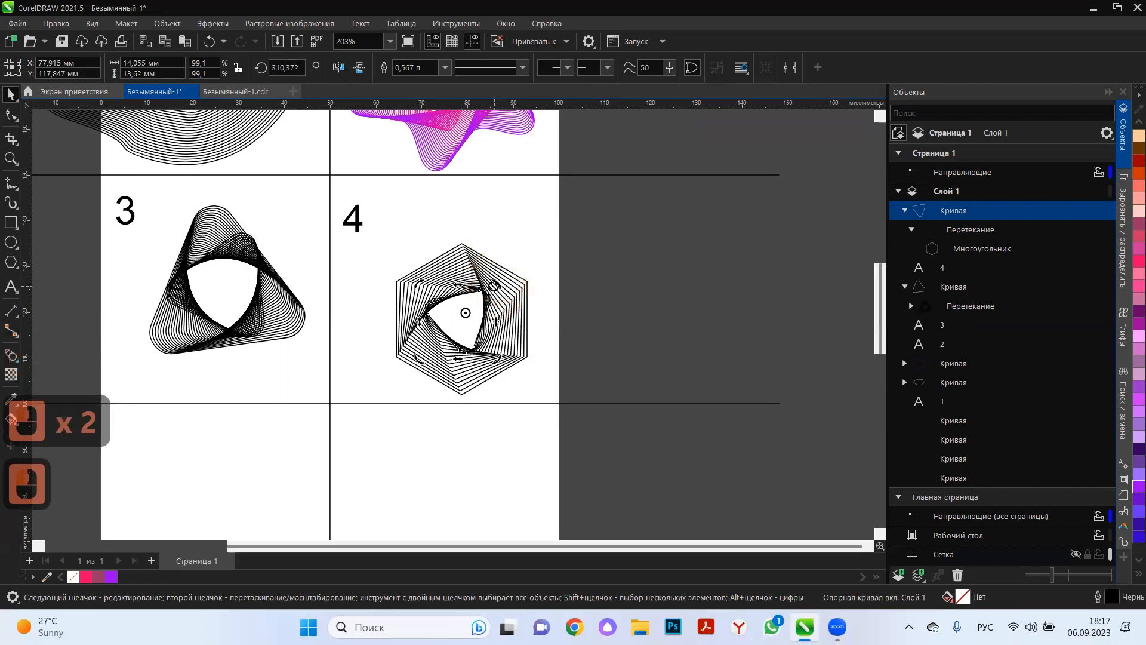
pyautogui.click(639, 320)
# Set the hexagon blend's number of steps to 24 and move the figure to about X 77.1 and Y 127.6 mm in cell 4.
pyautogui.click(524, 320)
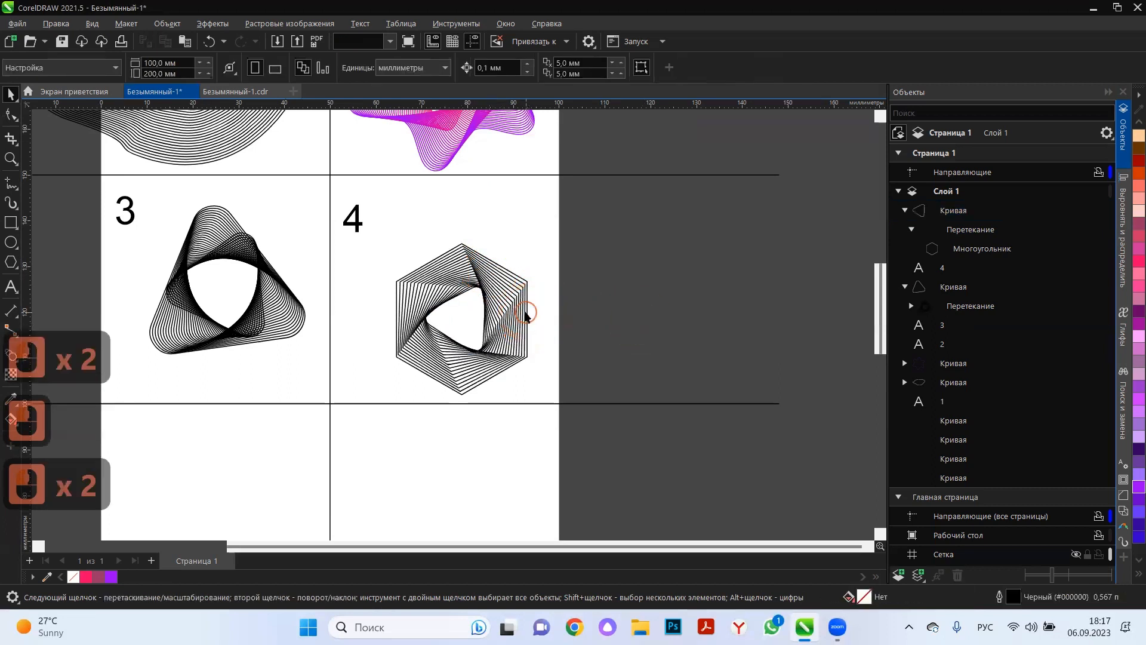
pyautogui.click(520, 328)
pyautogui.click(436, 63)
pyautogui.click(436, 63)
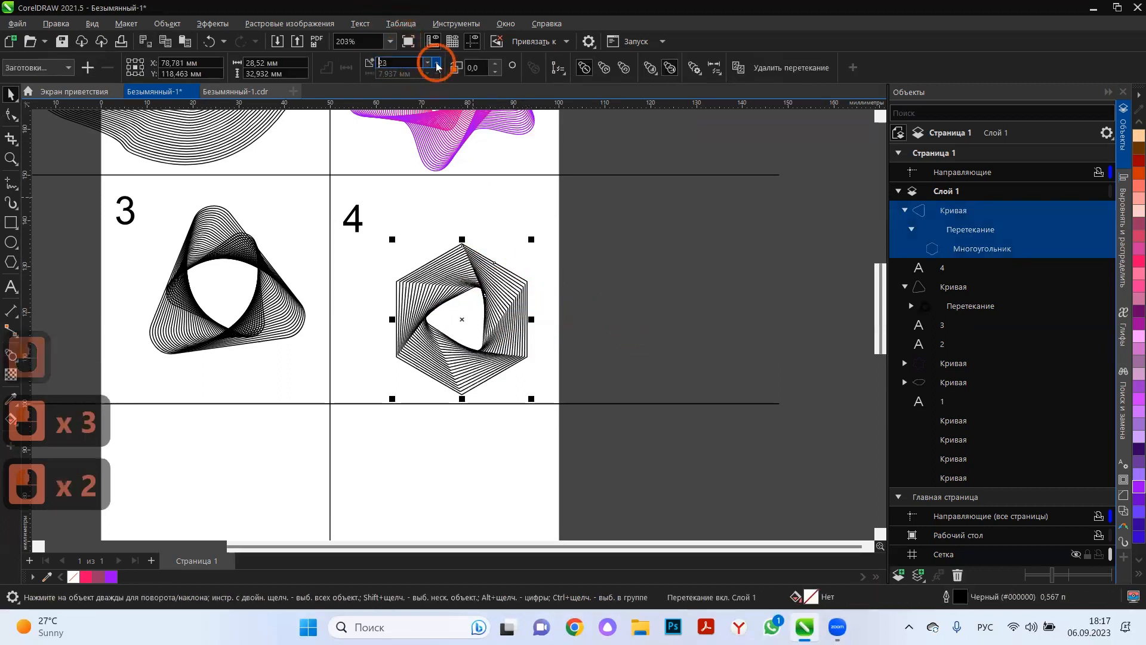
pyautogui.click(436, 63)
pyautogui.click(647, 301)
pyautogui.moveTo(505, 305); pyautogui.dragTo(498, 264)
pyautogui.click(670, 325)
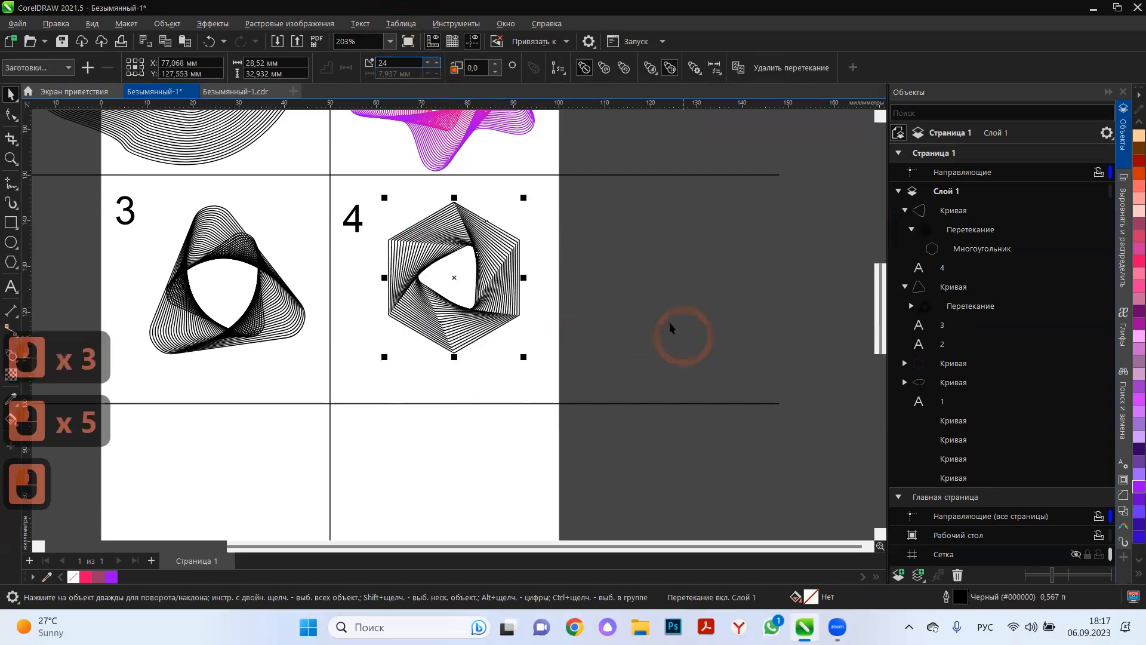
# Add the number 5 as text in the left cell of the third row, at about X 6.3 and Y 92.2 mm.
pyautogui.click(664, 315)
pyautogui.scroll(-4, 650, 287)
pyautogui.scroll(-3, 528, 357)
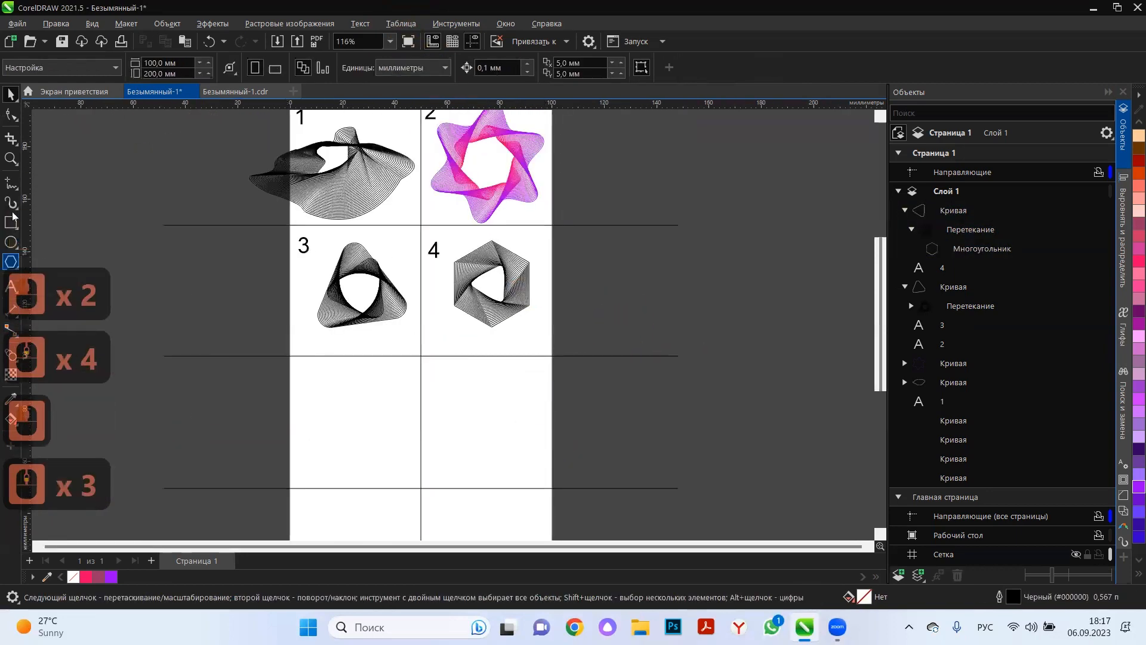
pyautogui.click(13, 187)
pyautogui.scroll(3, 311, 433)
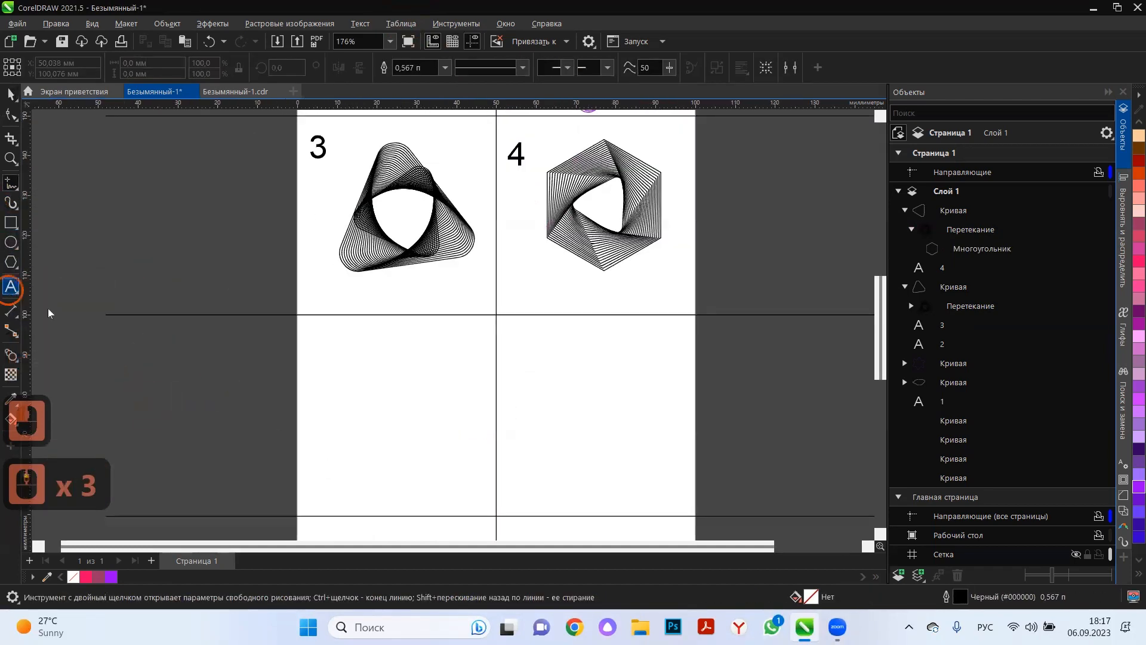
pyautogui.click(324, 337)
pyautogui.click(324, 337)
pyautogui.write('5')
pyautogui.click(10, 94)
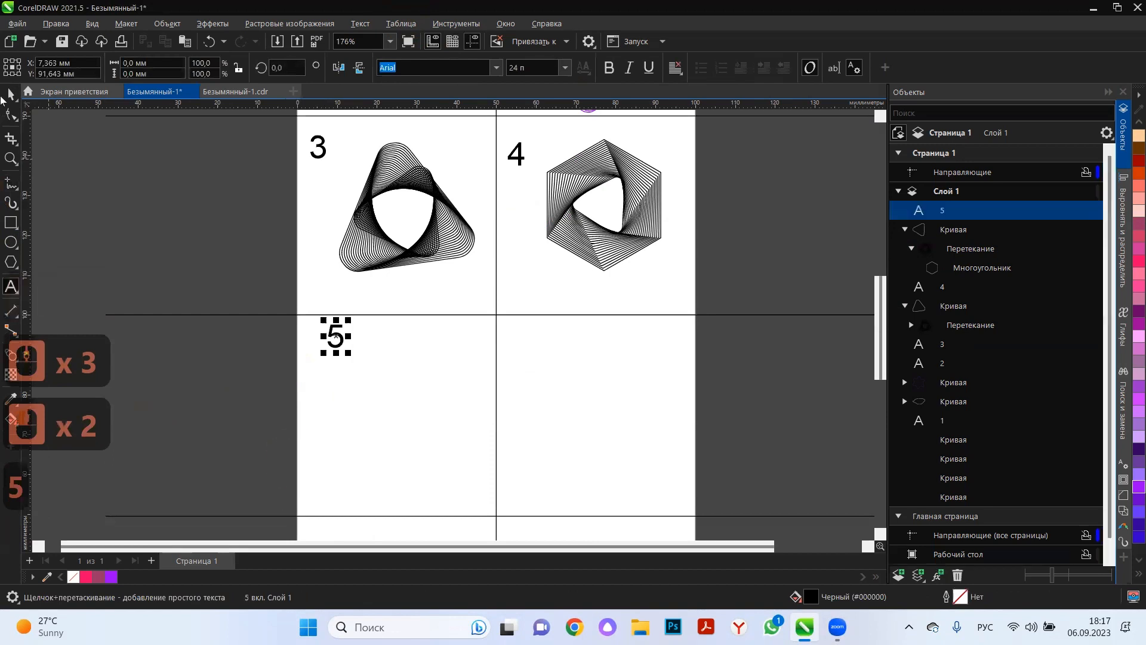
pyautogui.click(12, 97)
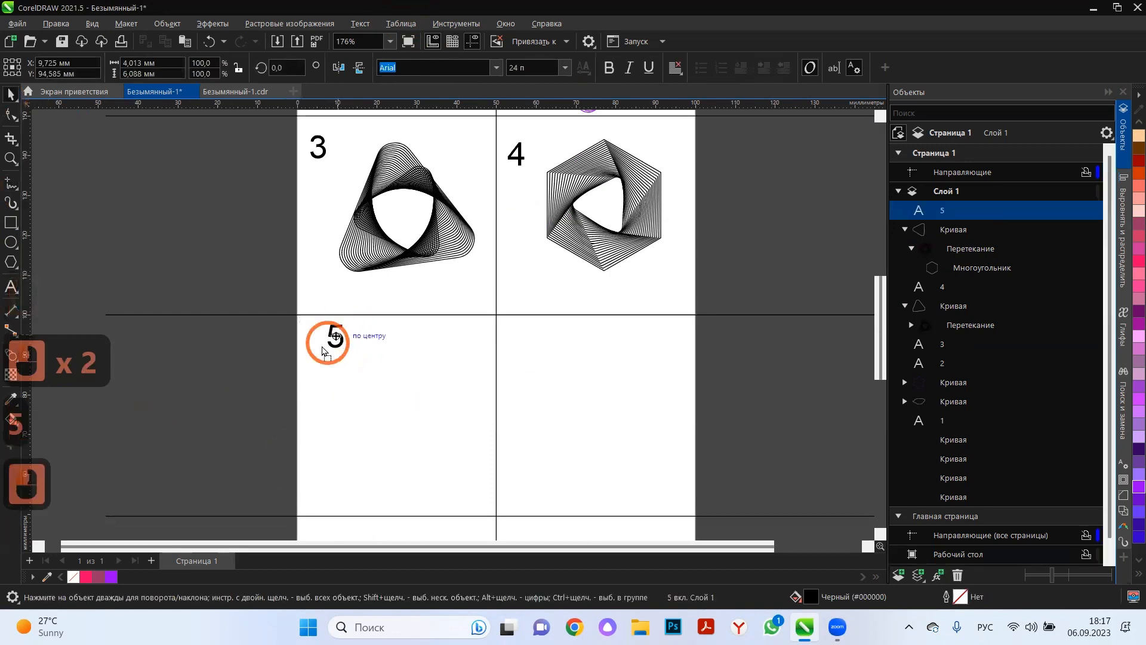
pyautogui.click(322, 346)
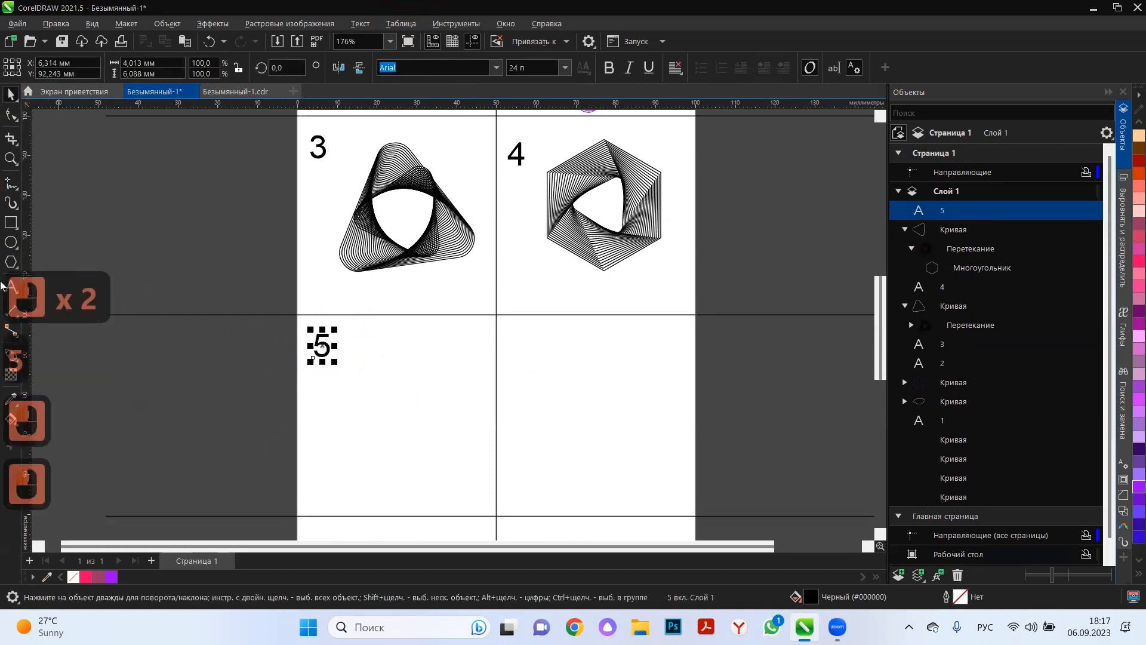
# Draw two freehand wavy curves below the number 5, the upper about 108 mm wide and the lower about 143 mm wide.
pyautogui.click(11, 183)
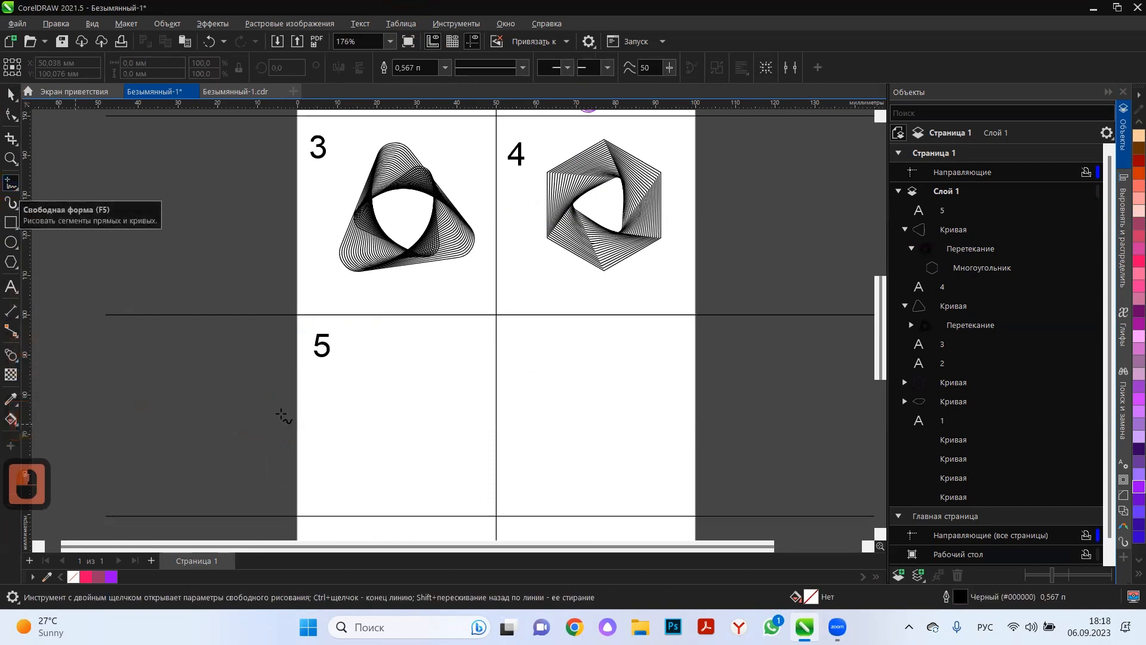
pyautogui.moveTo(220, 396)
pyautogui.mouseDown()
pyautogui.moveTo(266, 411)
pyautogui.moveTo(307, 396)
pyautogui.moveTo(340, 422)
pyautogui.moveTo(406, 395)
pyautogui.moveTo(474, 415)
pyautogui.mouseUp()
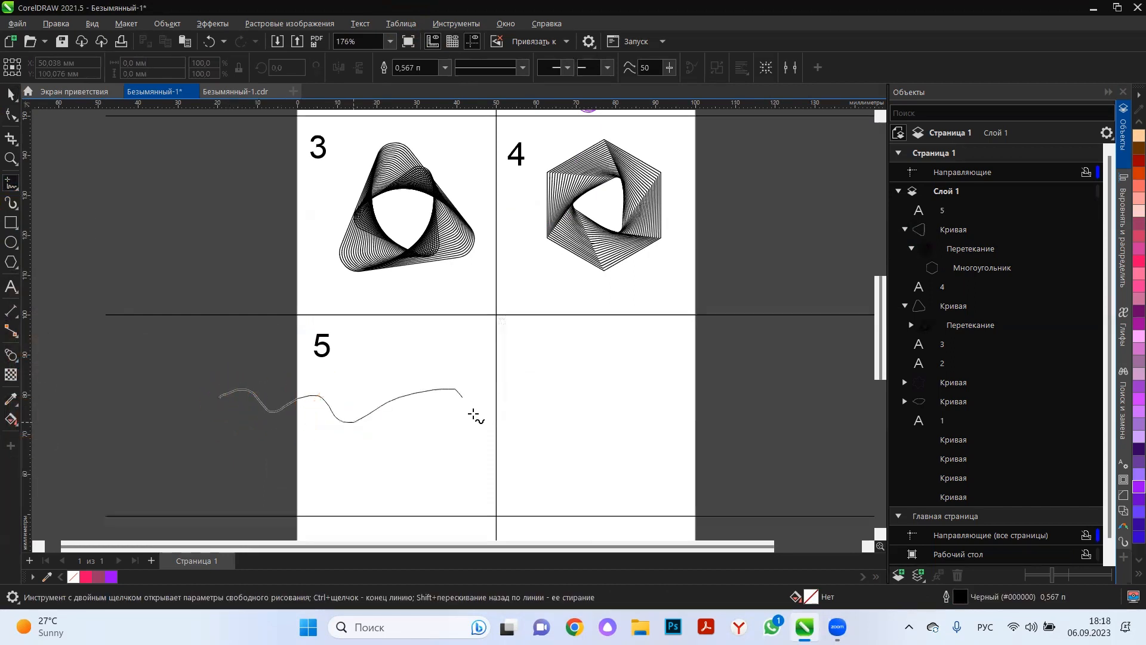
pyautogui.moveTo(649, 397); pyautogui.dragTo(650, 394)
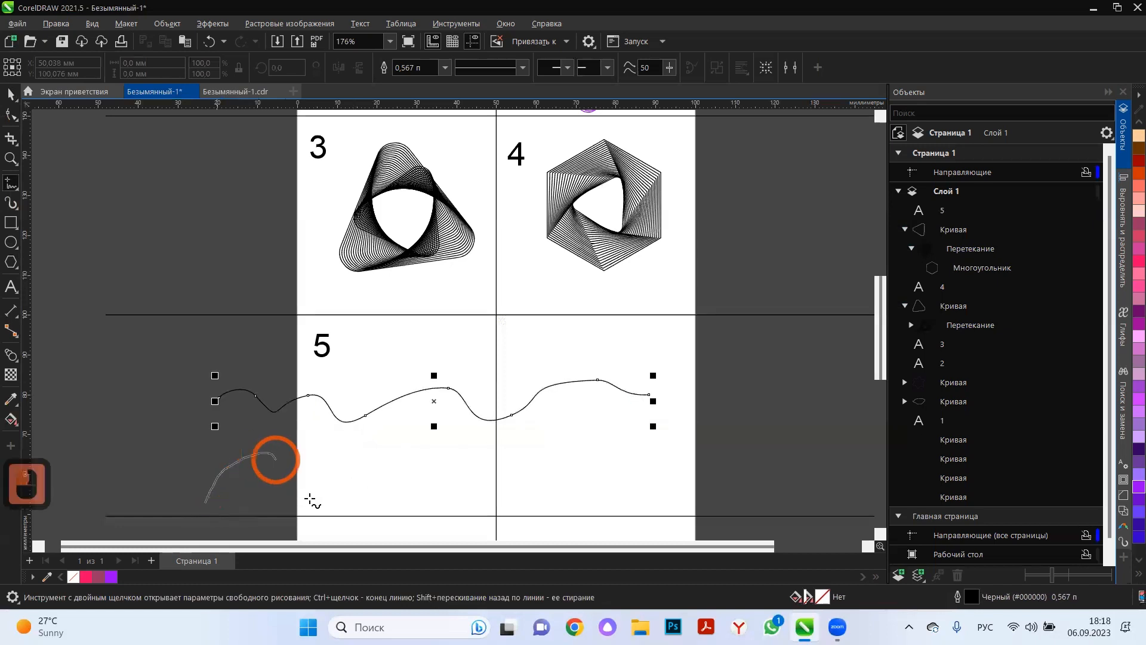
pyautogui.moveTo(310, 499)
pyautogui.mouseDown()
pyautogui.moveTo(382, 454)
pyautogui.moveTo(415, 497)
pyautogui.mouseUp()
pyautogui.moveTo(761, 459); pyautogui.dragTo(773, 458)
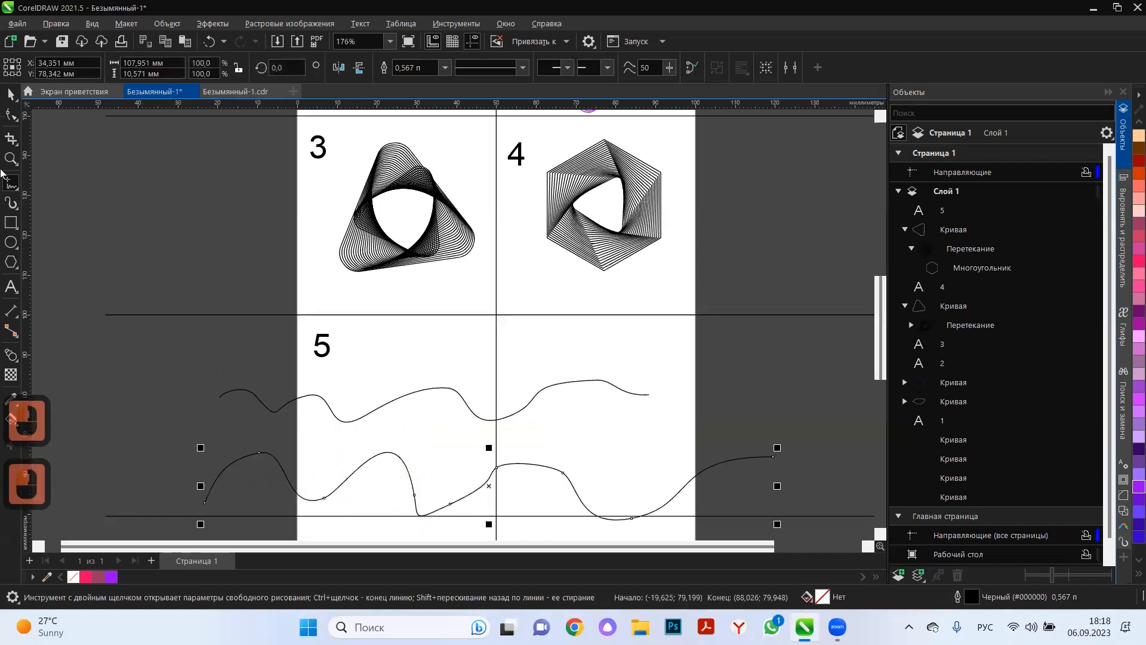
# Smooth the lower wavy curve by deleting its two middle nodes and adjusting the handle at its last trough.
pyautogui.click(11, 116)
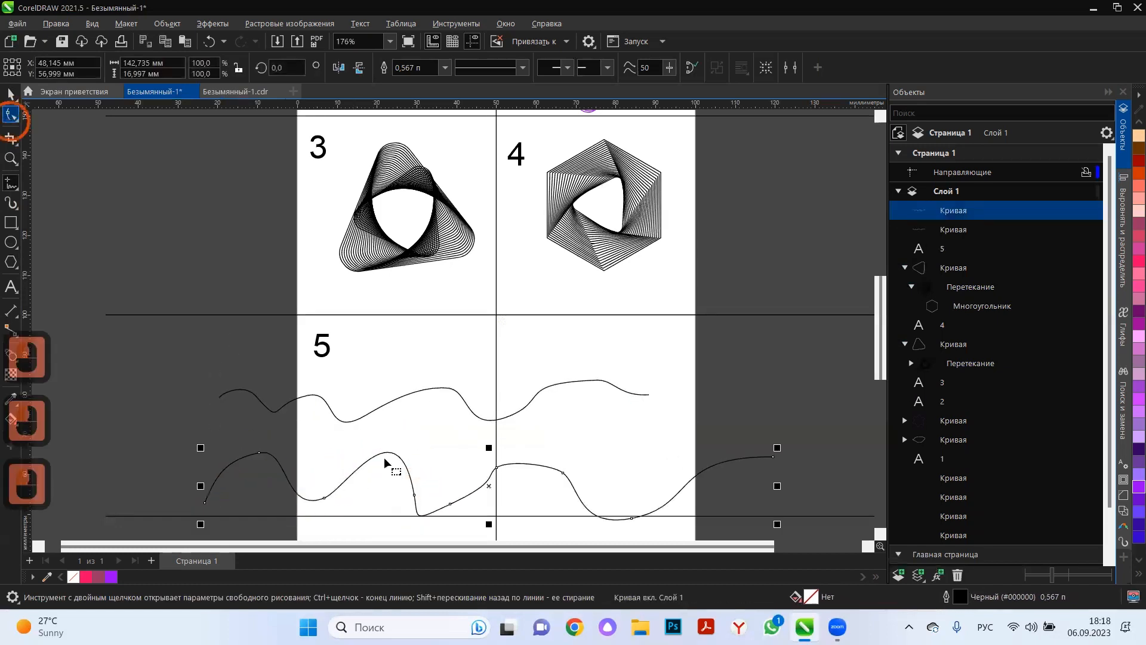
pyautogui.doubleClick(450, 505)
pyautogui.click(497, 469)
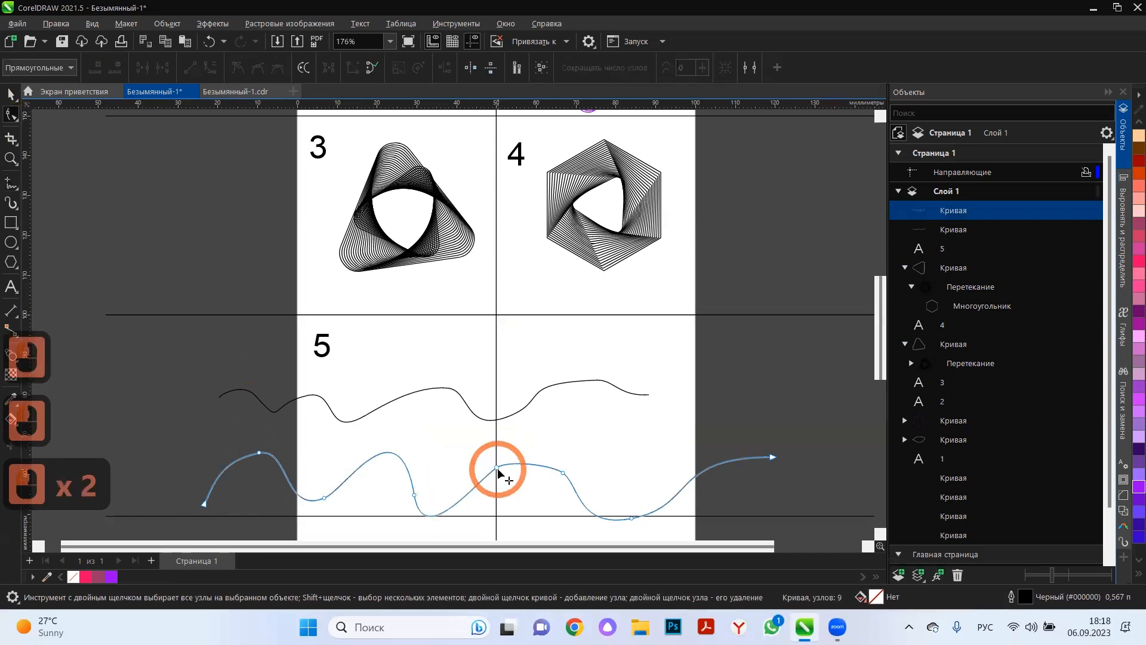
pyautogui.doubleClick(563, 473)
pyautogui.hotkey('ctrl', 'z')
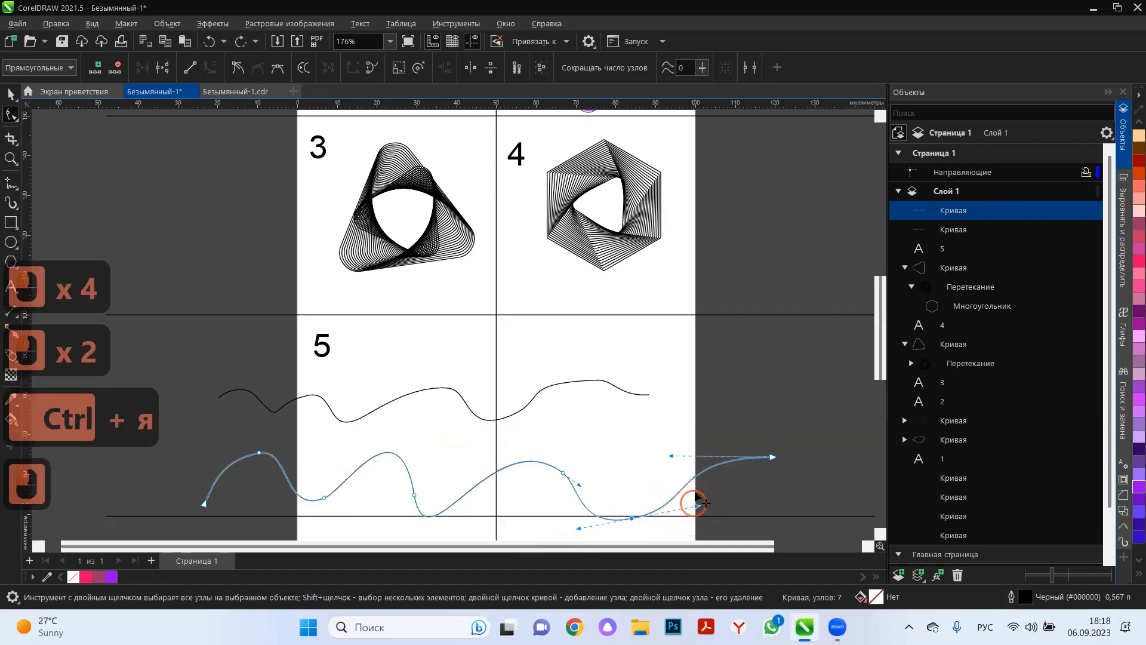
pyautogui.moveTo(697, 506); pyautogui.dragTo(697, 490)
# Reshape the last crest of the upper wavy curve by tilting its node handle upward for a rounder bend.
pyautogui.click(541, 391)
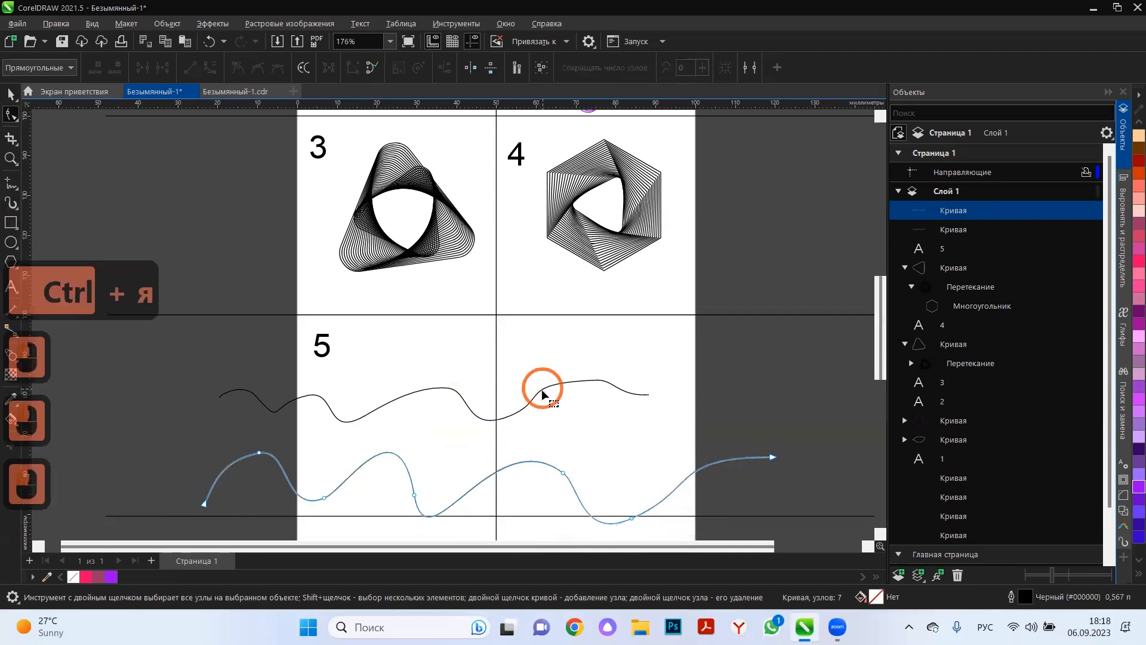
pyautogui.doubleClick(542, 392)
pyautogui.click(599, 381)
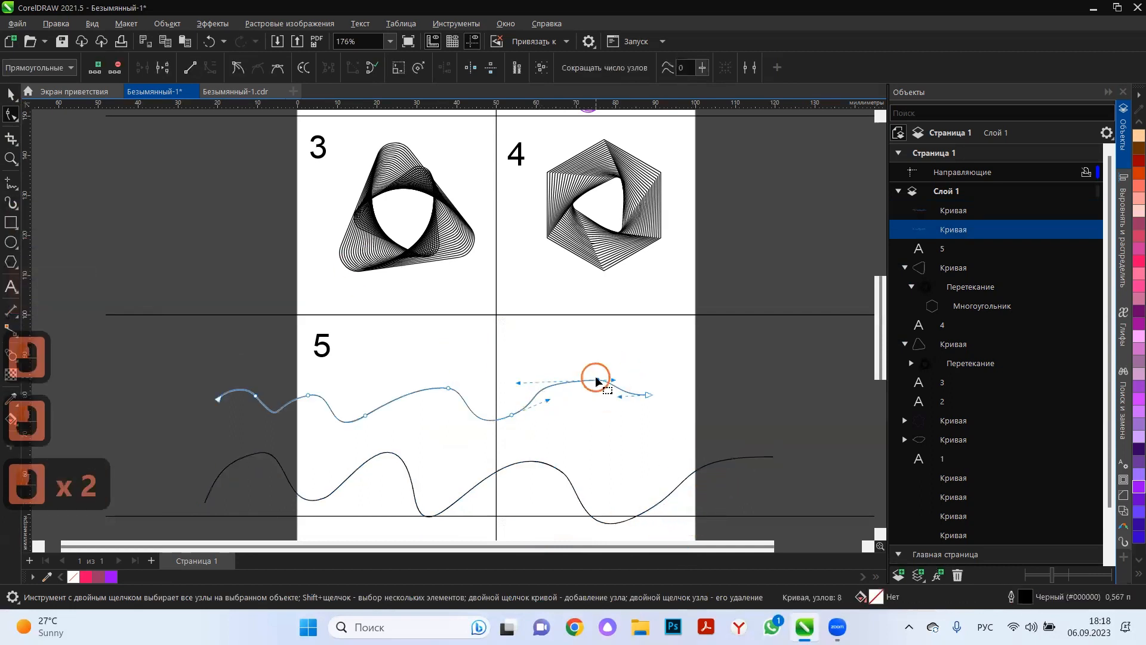
pyautogui.doubleClick(597, 380)
pyautogui.hotkey('ctrl', 'z')
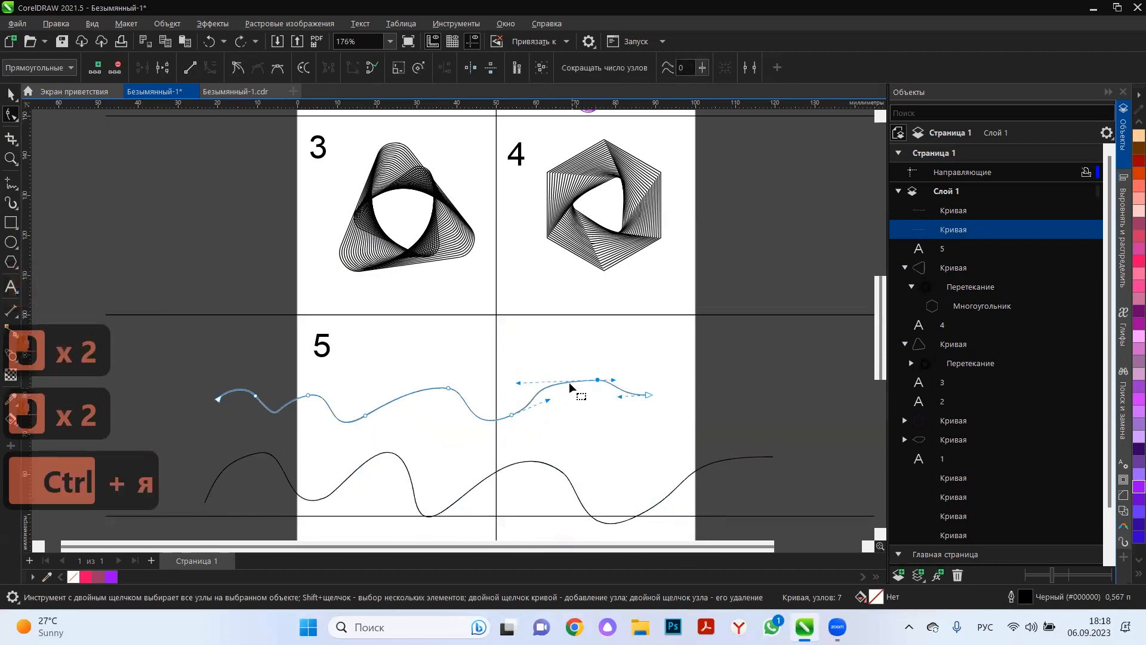
pyautogui.moveTo(542, 364); pyautogui.dragTo(555, 359)
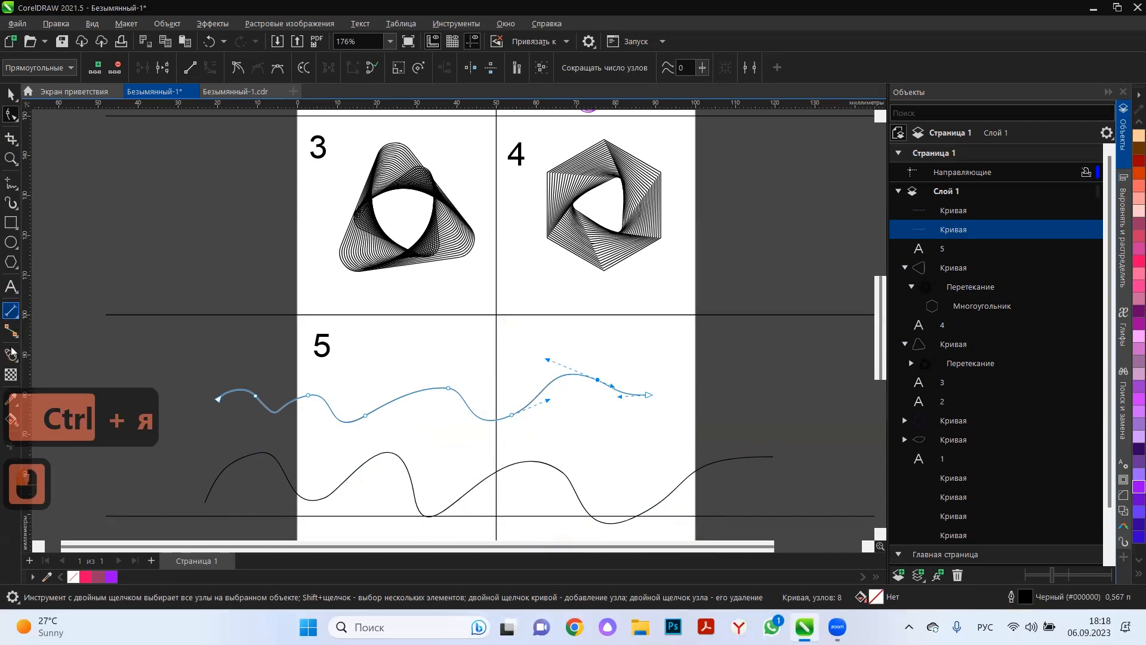
# Blend the upper wavy curve into the lower one using 20 steps.
pyautogui.click(11, 355)
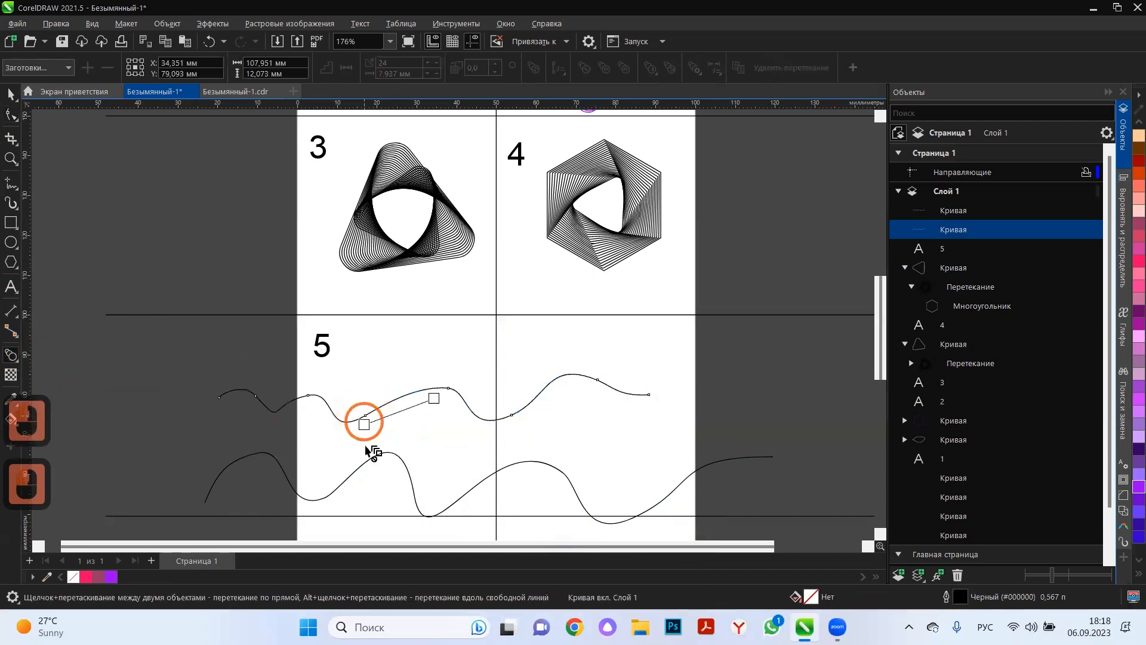
pyautogui.moveTo(367, 446); pyautogui.dragTo(410, 474)
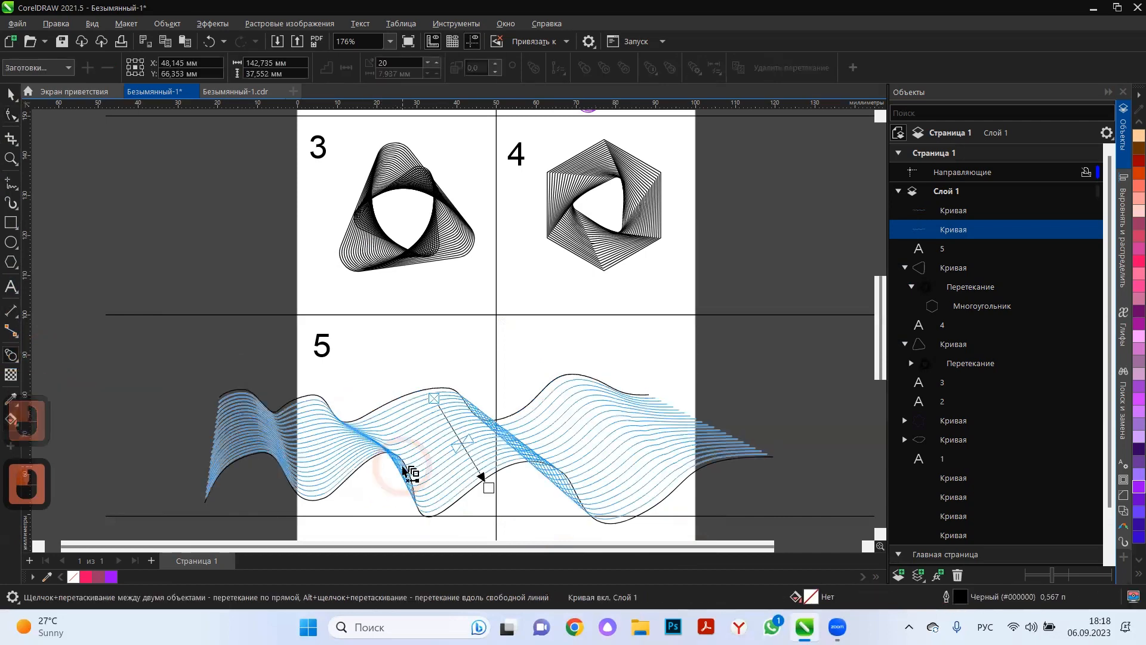
pyautogui.click(11, 96)
# Colour the blend's upper curve outline purple and its lower curve outline lime green (#99FF00).
pyautogui.click(451, 387)
pyautogui.click(449, 389)
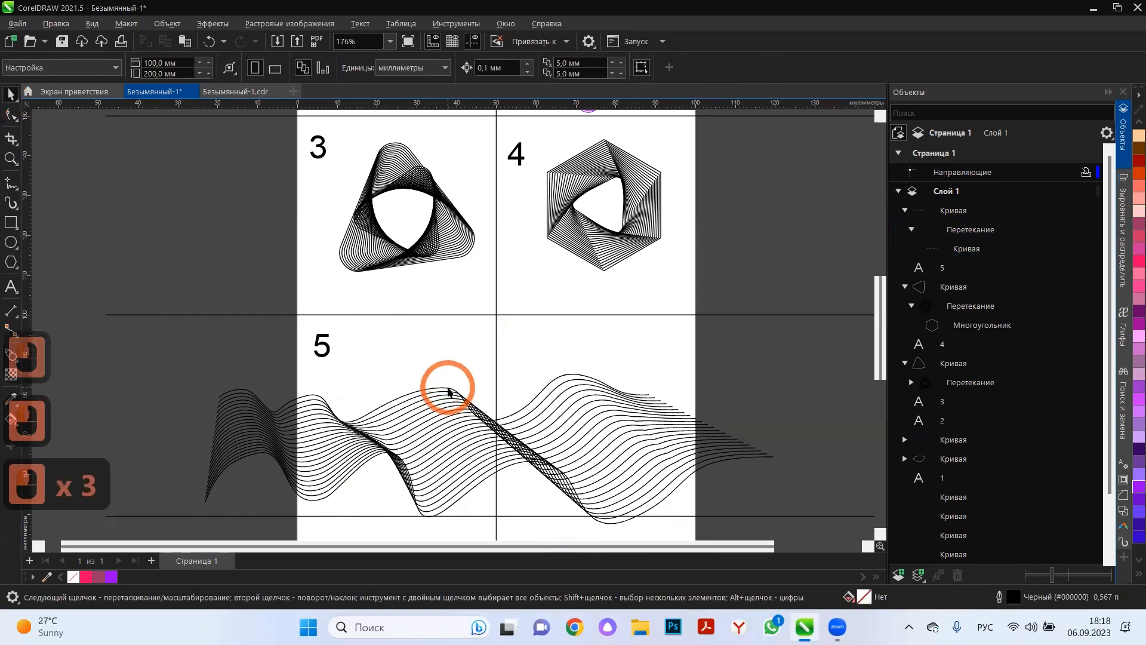
pyautogui.click(449, 390)
pyautogui.rightClick(111, 577)
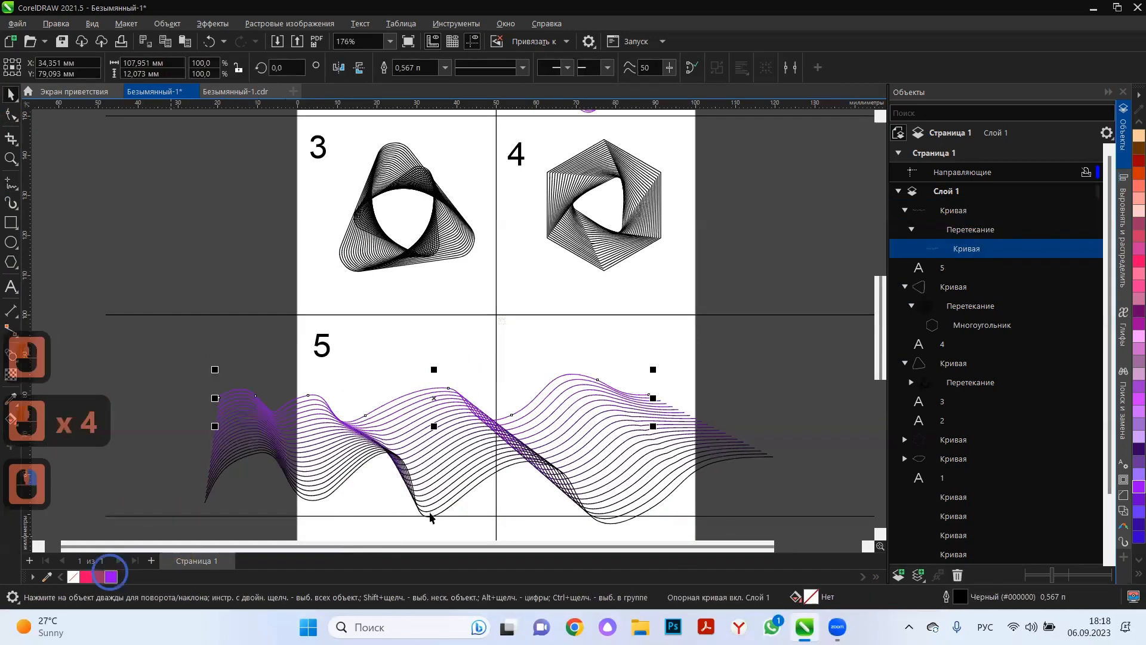
pyautogui.click(442, 513)
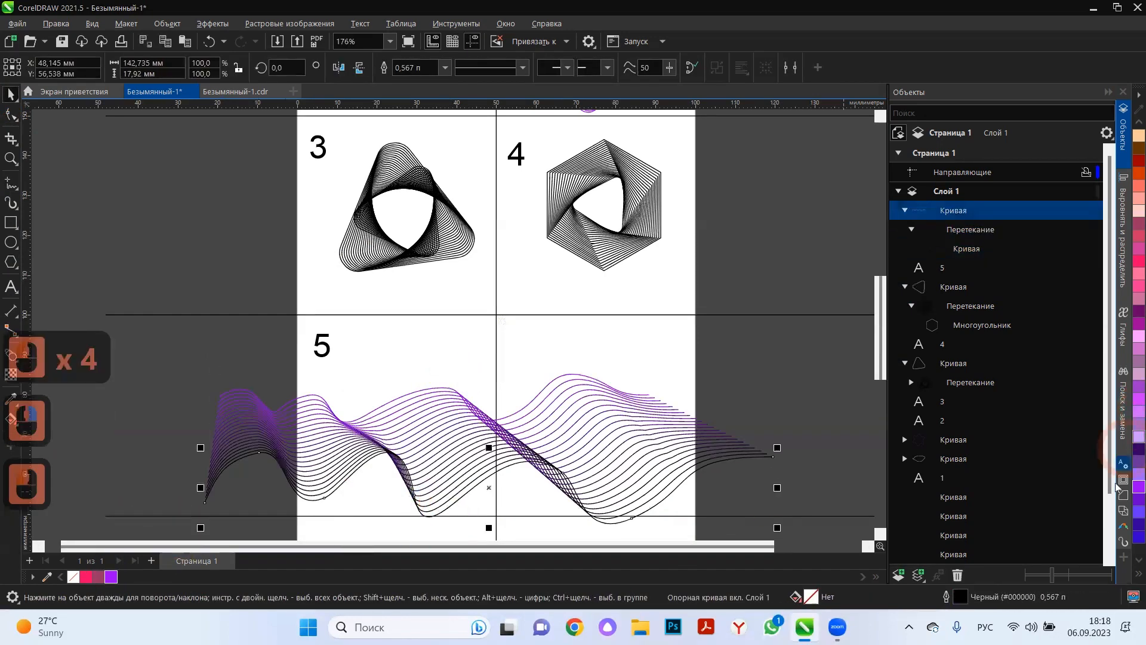
pyautogui.scroll(-5, 1137, 179)
pyautogui.rightClick(1138, 348)
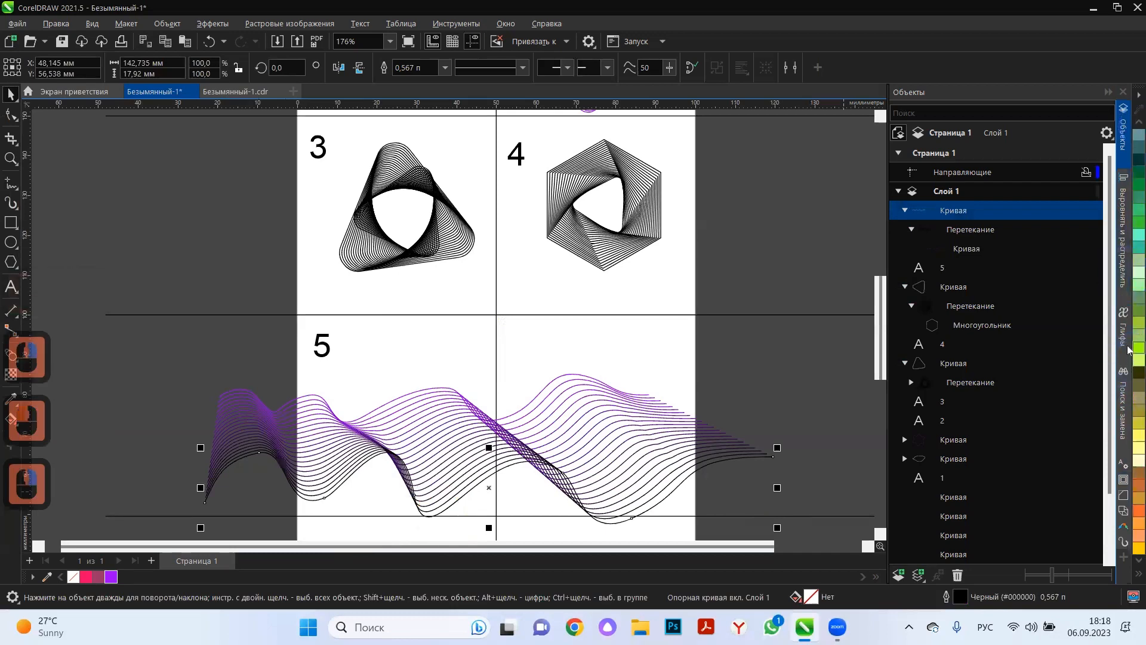
pyautogui.click(716, 364)
# Move the green control curve up over the purple one and rotate it to about 355°, at about X 53.6 and Y 75 mm.
pyautogui.click(435, 455)
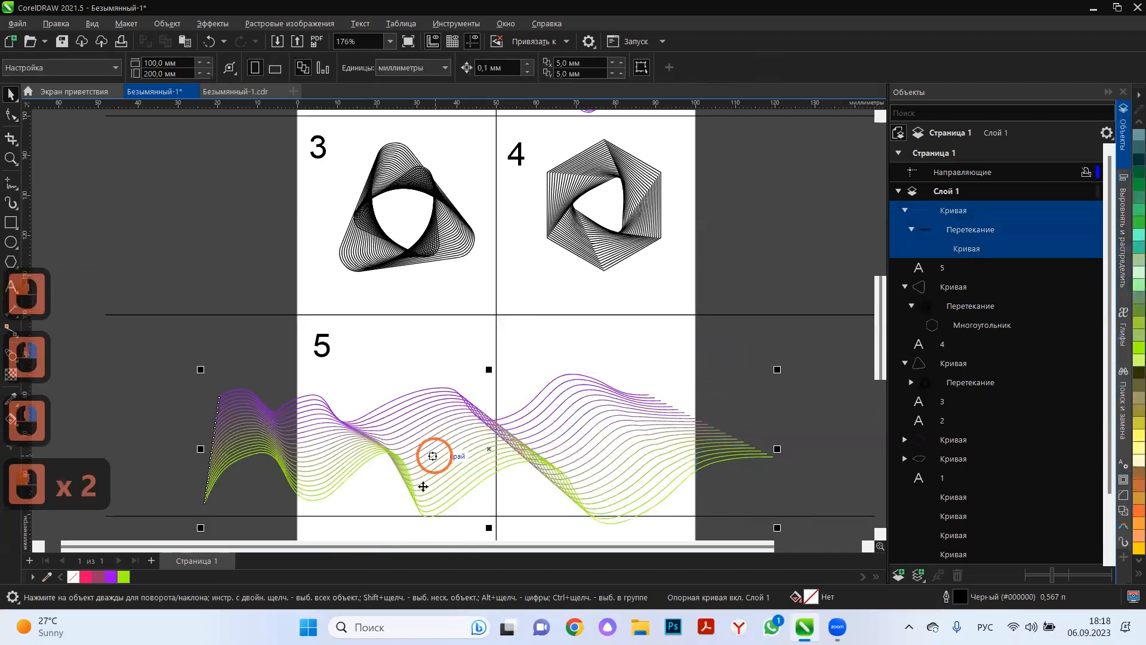
pyautogui.click(360, 471)
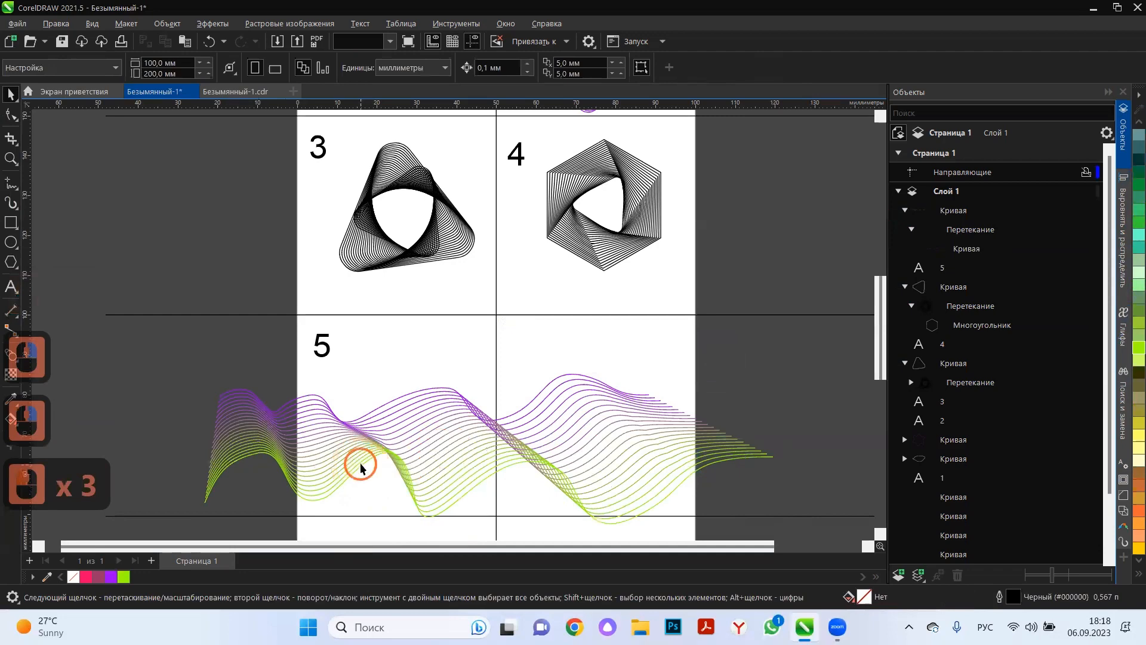
pyautogui.moveTo(371, 422); pyautogui.dragTo(383, 395)
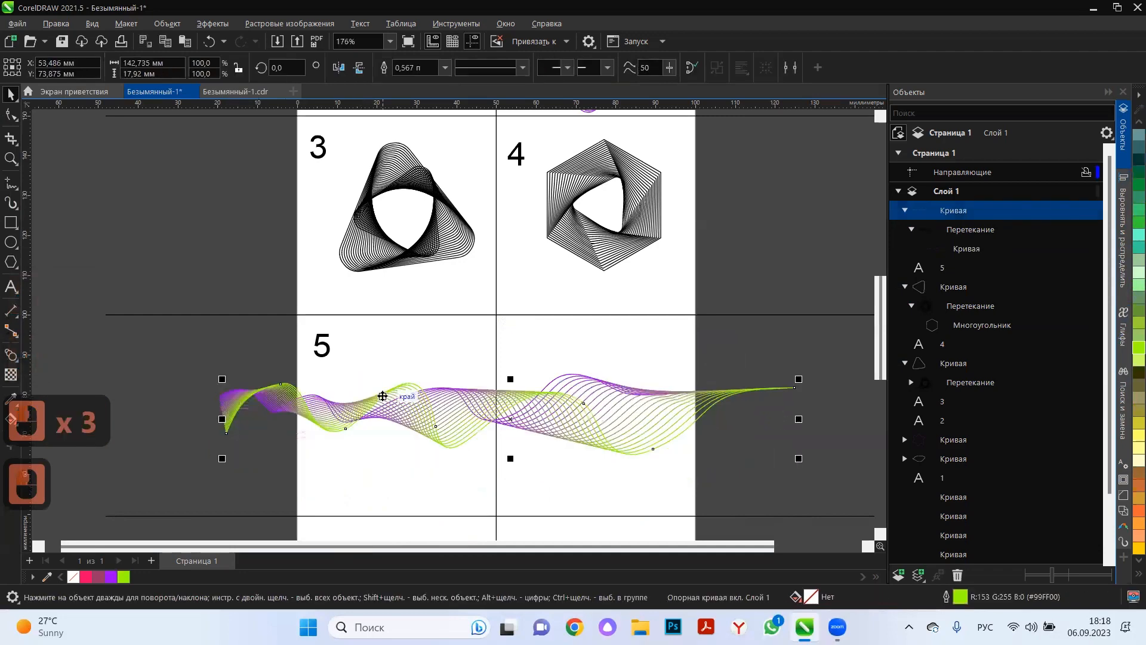
pyautogui.click(475, 410)
pyautogui.moveTo(802, 460); pyautogui.dragTo(791, 491)
pyautogui.click(650, 429)
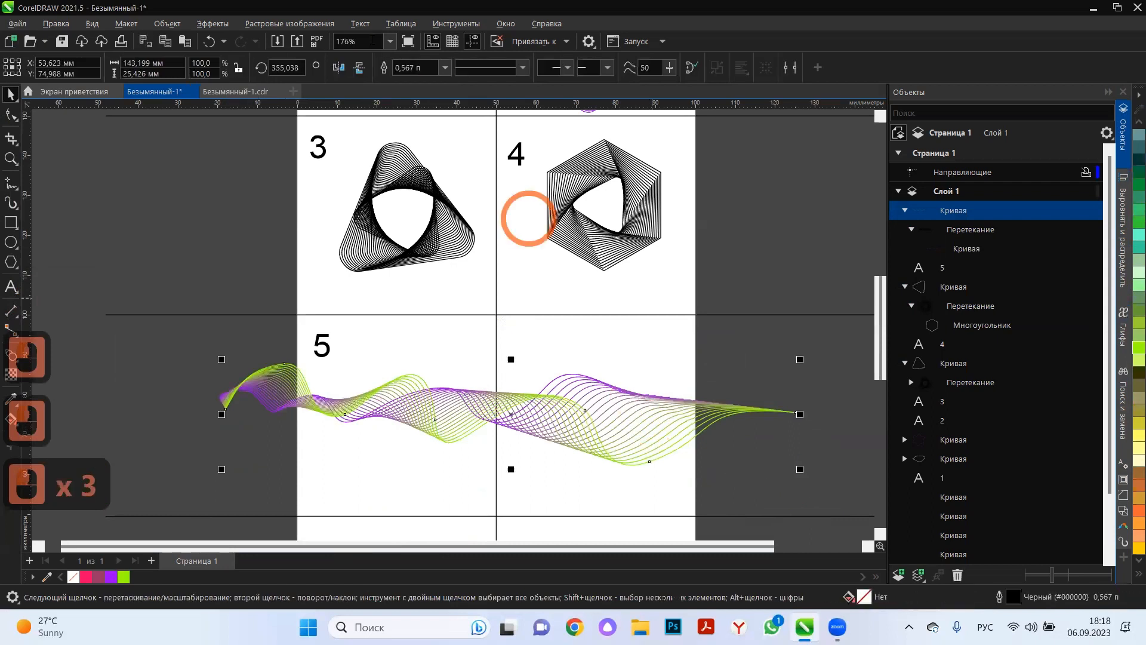
# Increase the wavy blend's number of steps to 27.
pyautogui.click(605, 392)
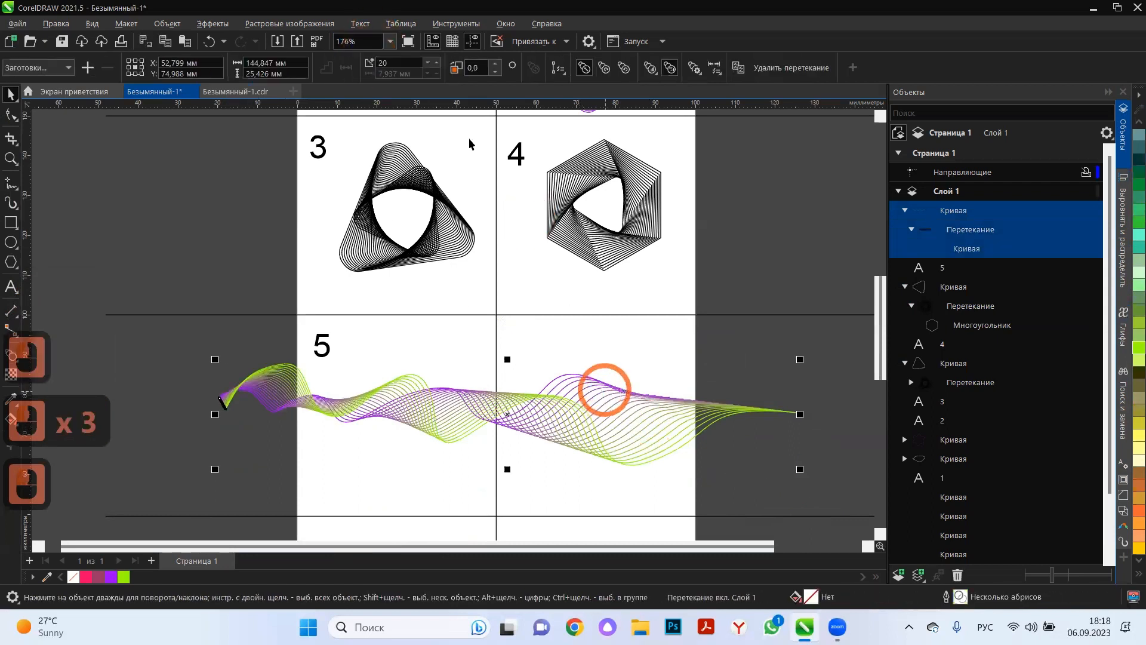
pyautogui.click(439, 66)
pyautogui.click(439, 66)
pyautogui.click(439, 66)
pyautogui.click(438, 66)
pyautogui.click(439, 65)
pyautogui.click(439, 65)
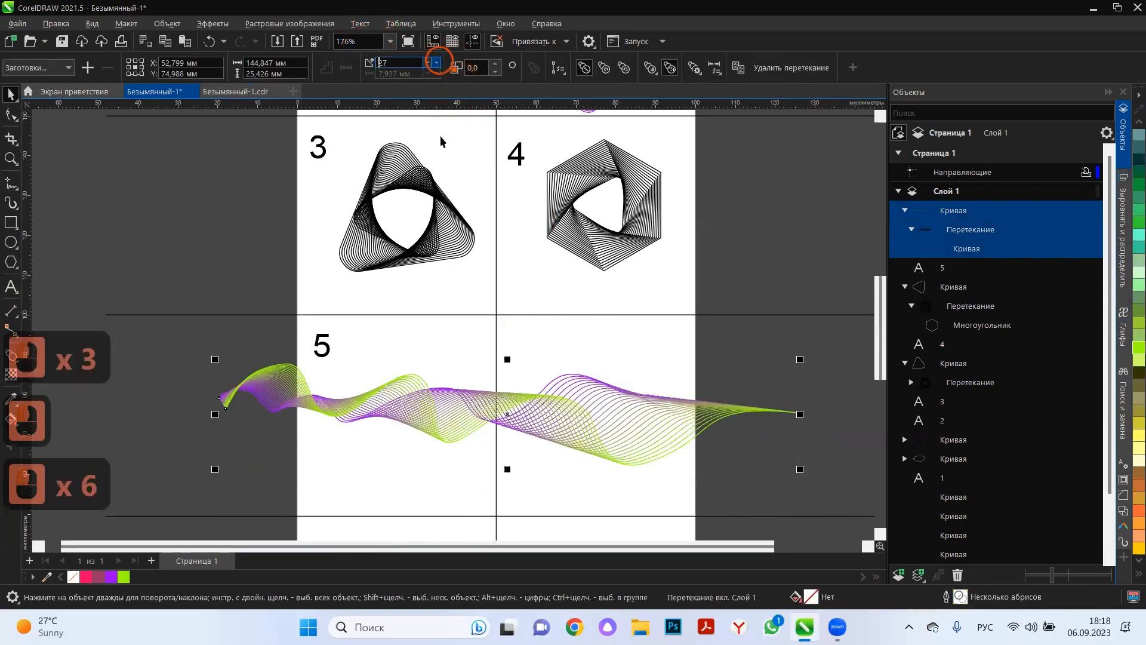
pyautogui.click(348, 463)
pyautogui.click(305, 463)
# Copy the green control curve, move the duplicate to about X 59.1 and Y 82.4 mm, and give it an orange outline.
pyautogui.scroll(3, 309, 460)
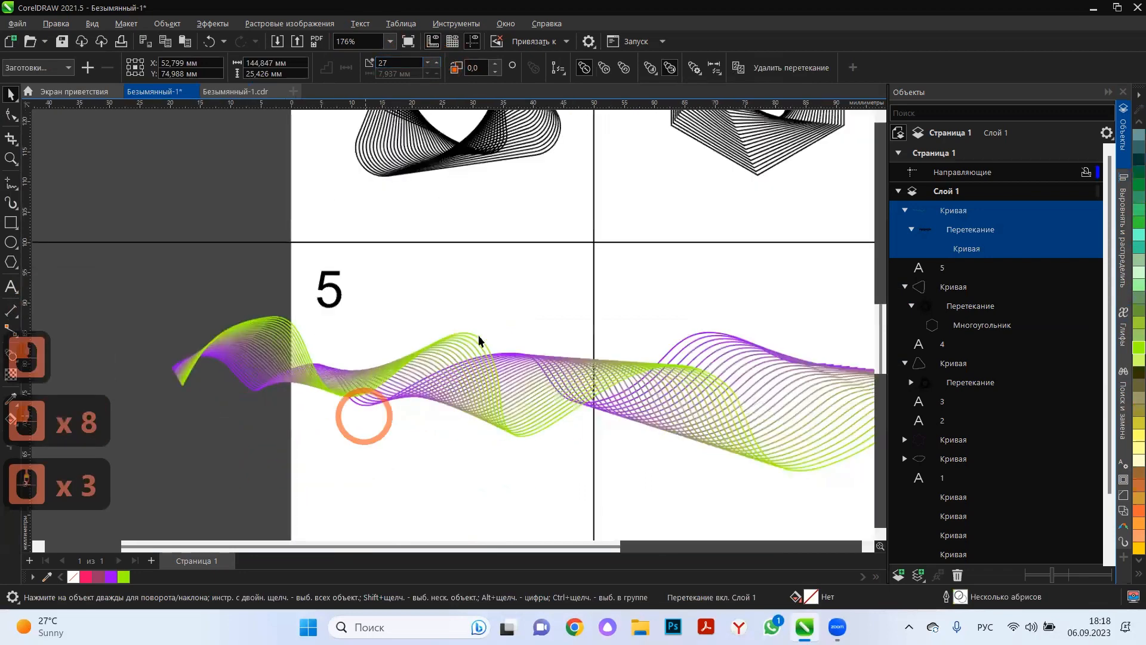
pyautogui.keyDown('ctrl'); pyautogui.click(480, 340); pyautogui.keyUp('ctrl')
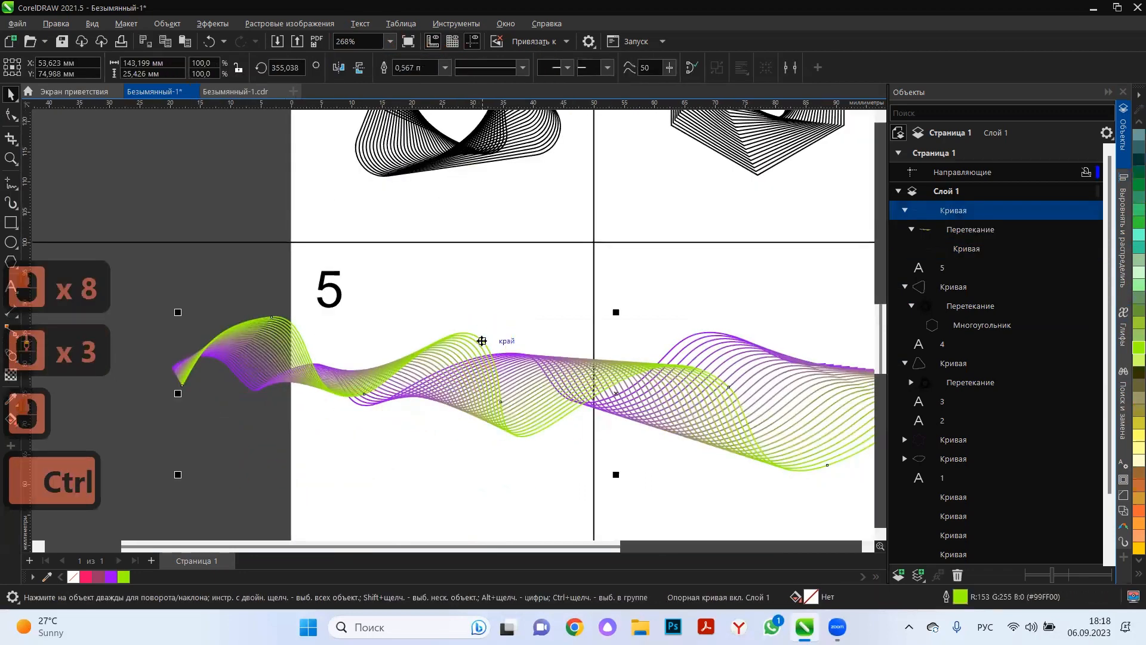
pyautogui.hotkey('ctrl', 'c')
pyautogui.hotkey('ctrl', 'v')
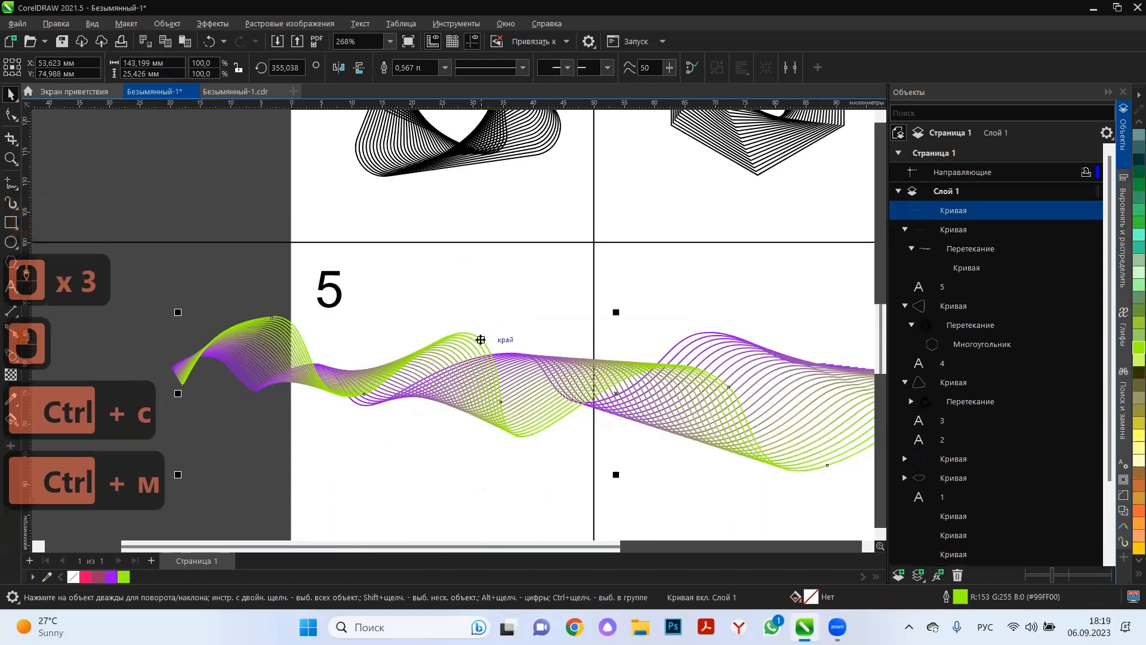
pyautogui.moveTo(480, 340); pyautogui.dragTo(513, 294)
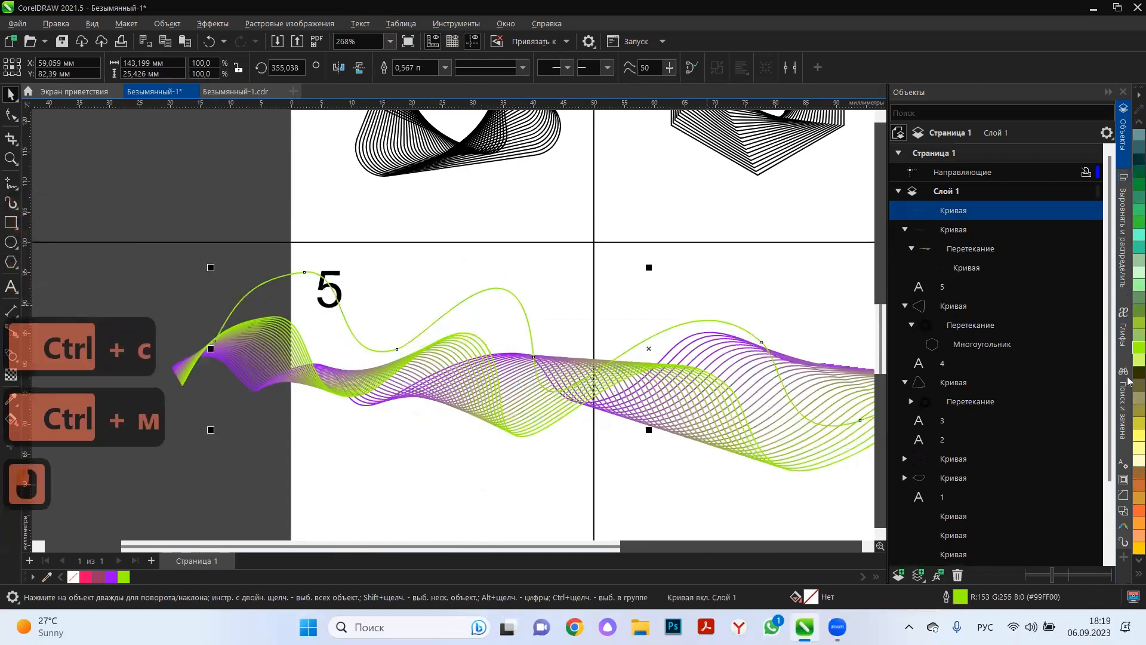
pyautogui.rightClick(1137, 511)
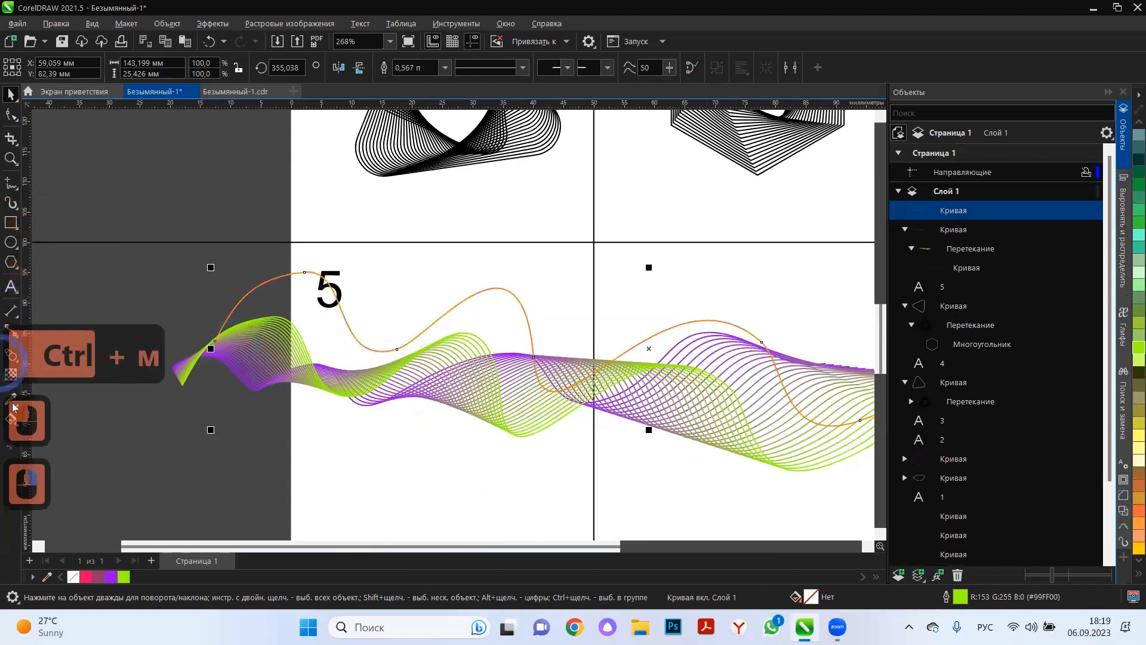
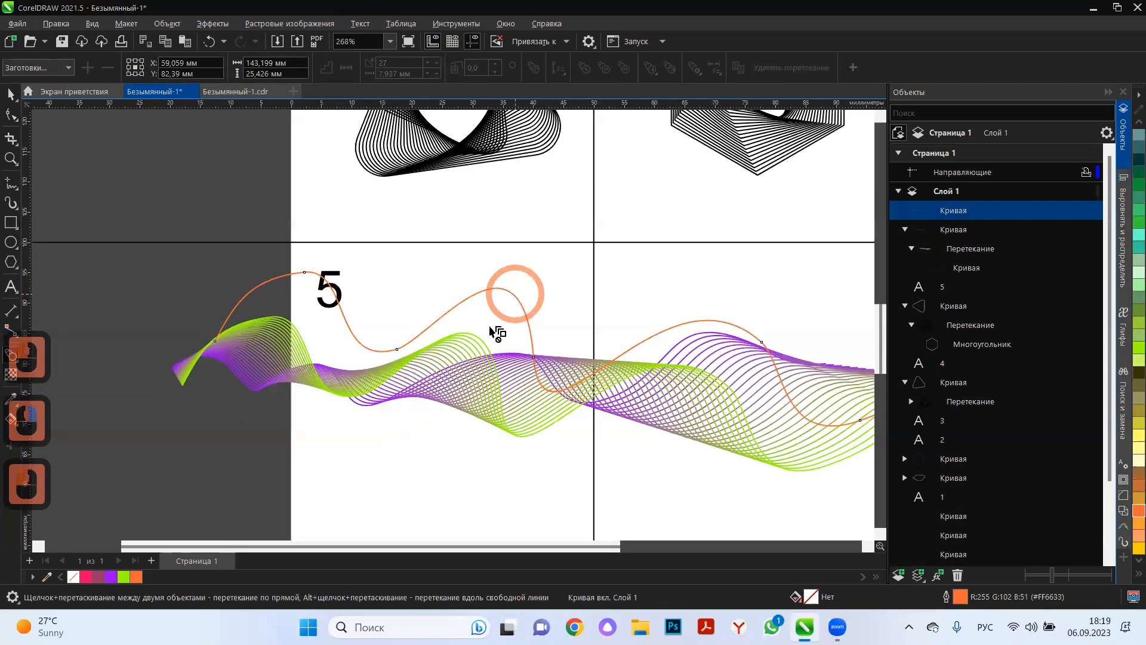
# Blend the orange curve with the green control curve beneath it.
pyautogui.moveTo(481, 347); pyautogui.dragTo(497, 364)
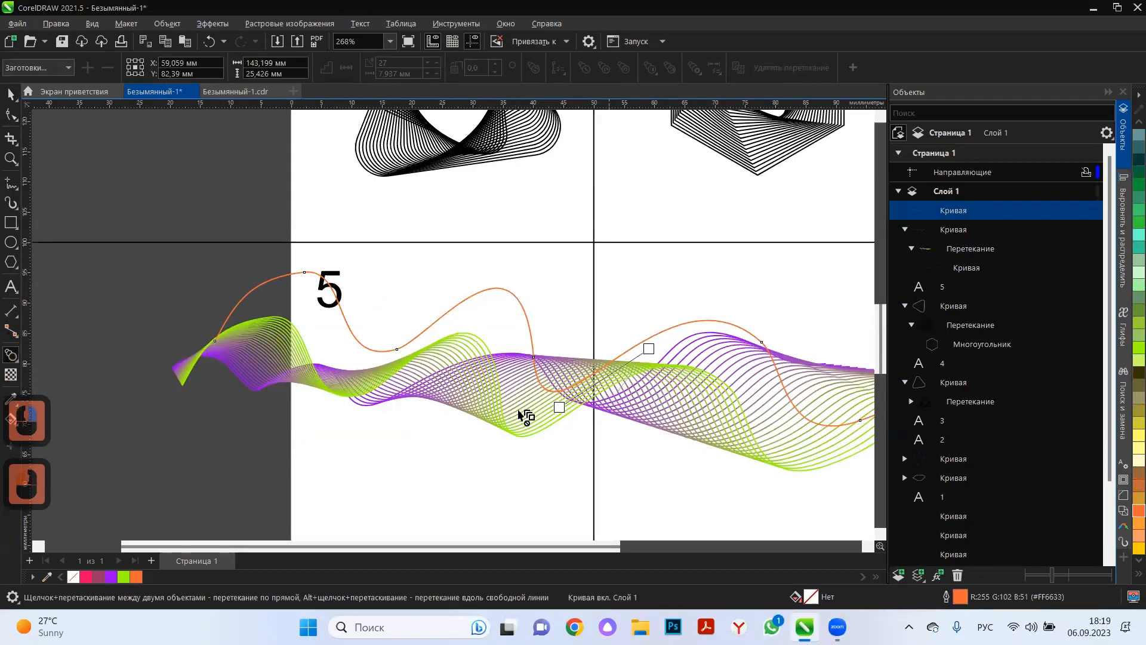
pyautogui.moveTo(526, 416); pyautogui.dragTo(522, 421)
pyautogui.moveTo(472, 335); pyautogui.dragTo(650, 341)
pyautogui.click(11, 94)
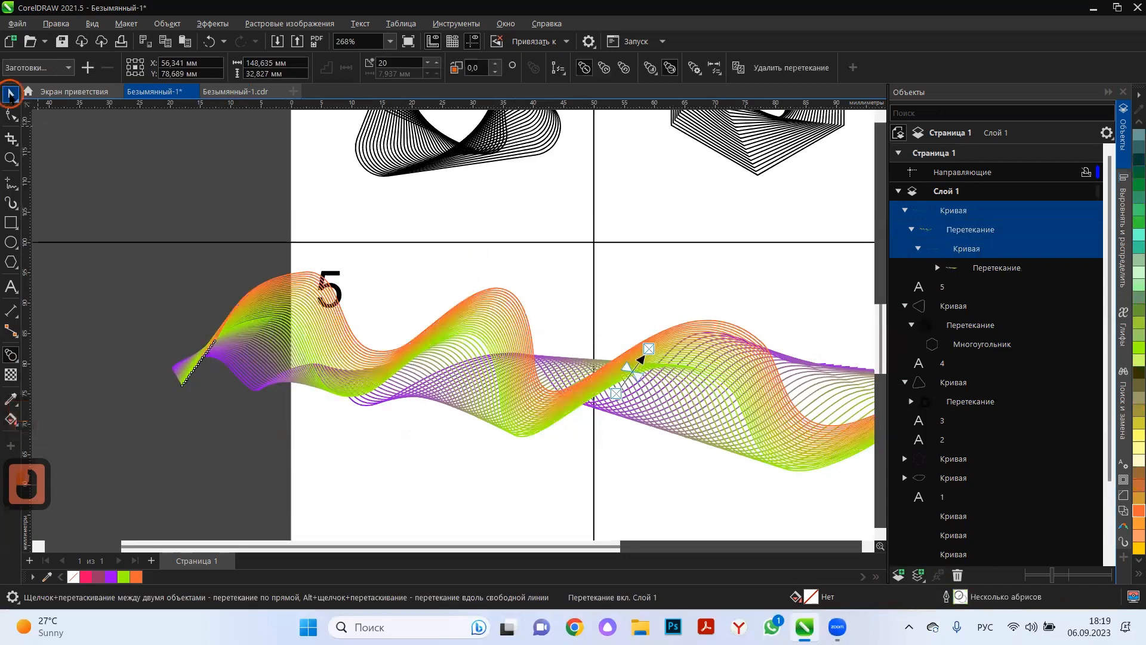
# Reshape the orange control curve by raising its first crest above cell 5 and moving the following trough node about 8 mm left and 16 mm down.
pyautogui.click(329, 284)
pyautogui.keyDown('ctrl'); pyautogui.click(329, 284); pyautogui.keyUp('ctrl')
pyautogui.click(329, 284)
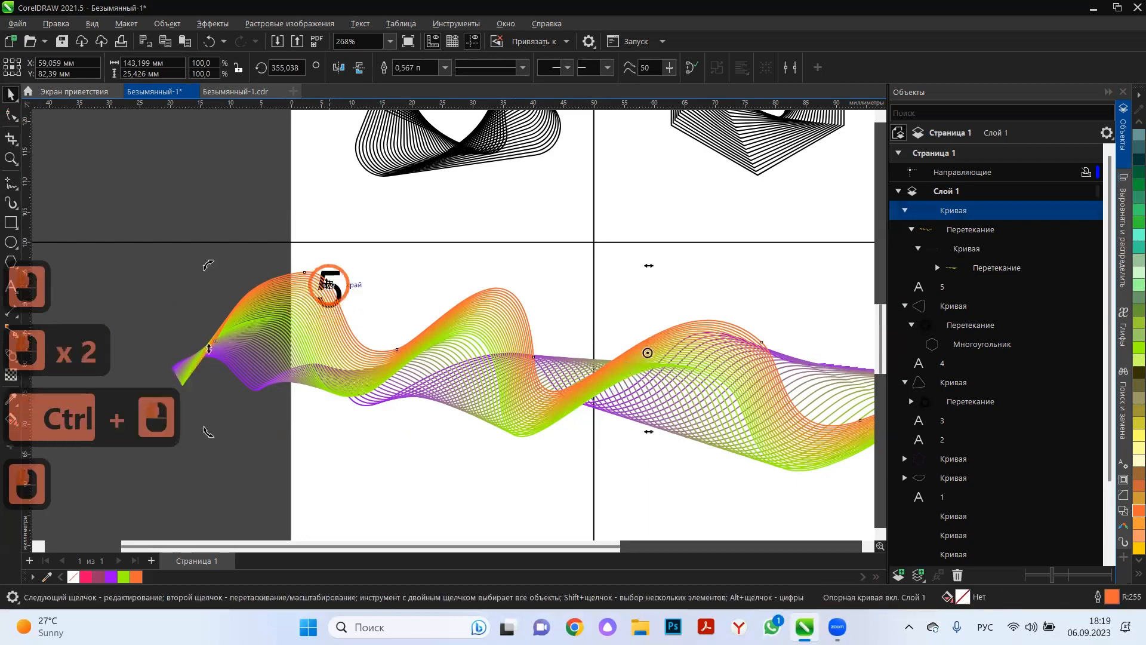
pyautogui.click(11, 113)
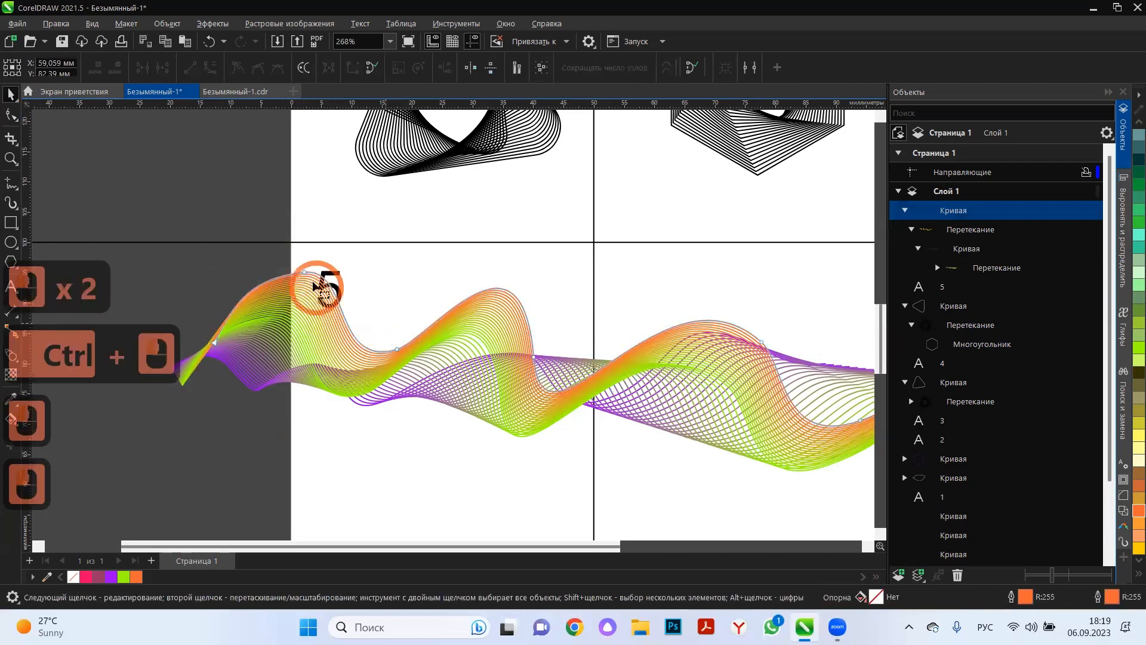
pyautogui.moveTo(304, 273); pyautogui.dragTo(319, 210)
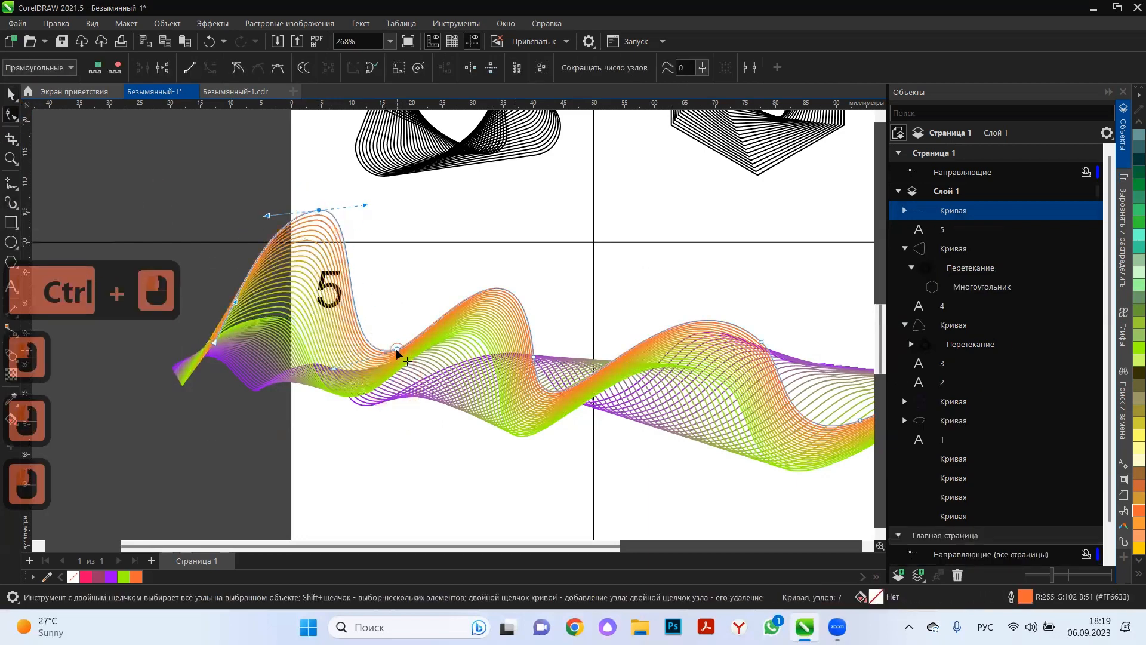
pyautogui.moveTo(397, 349); pyautogui.dragTo(348, 451)
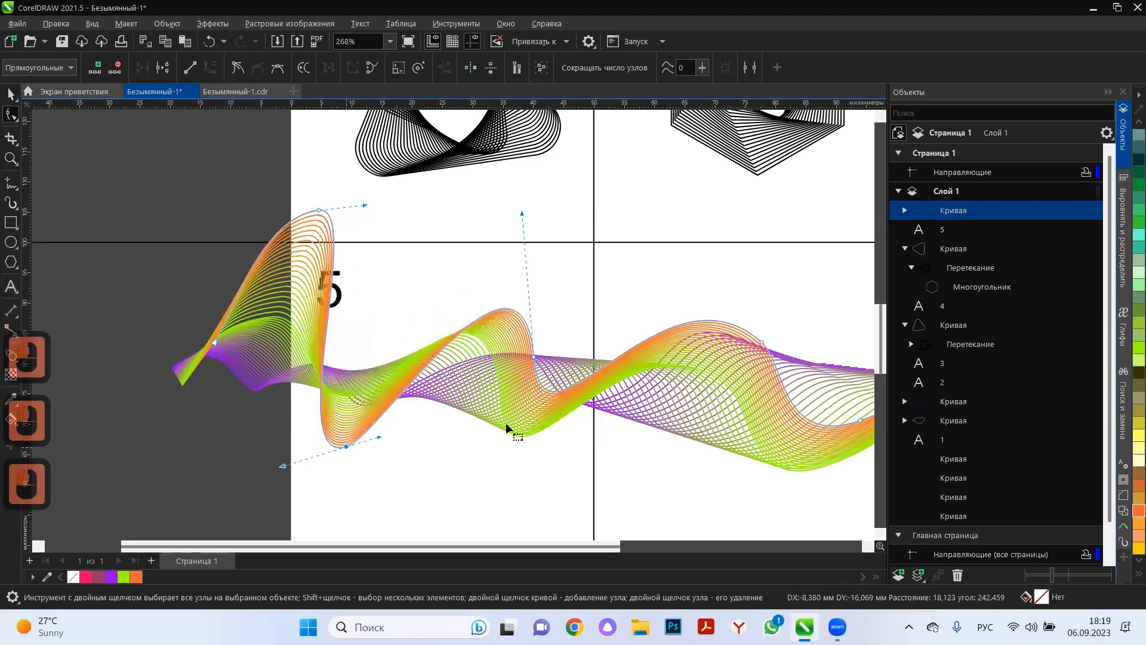
# Move the orange curve's right-hand crest node about 14 mm left and 15 mm down and swing its handle to fold the wave.
pyautogui.scroll(-2, 702, 352)
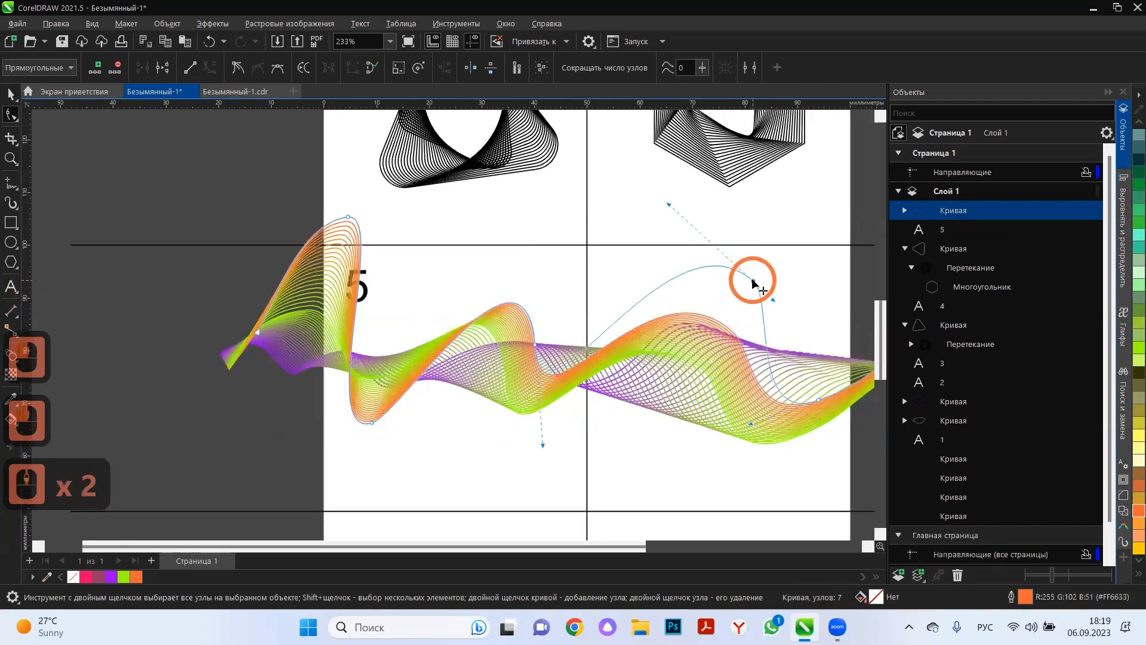
pyautogui.moveTo(753, 282); pyautogui.dragTo(673, 471)
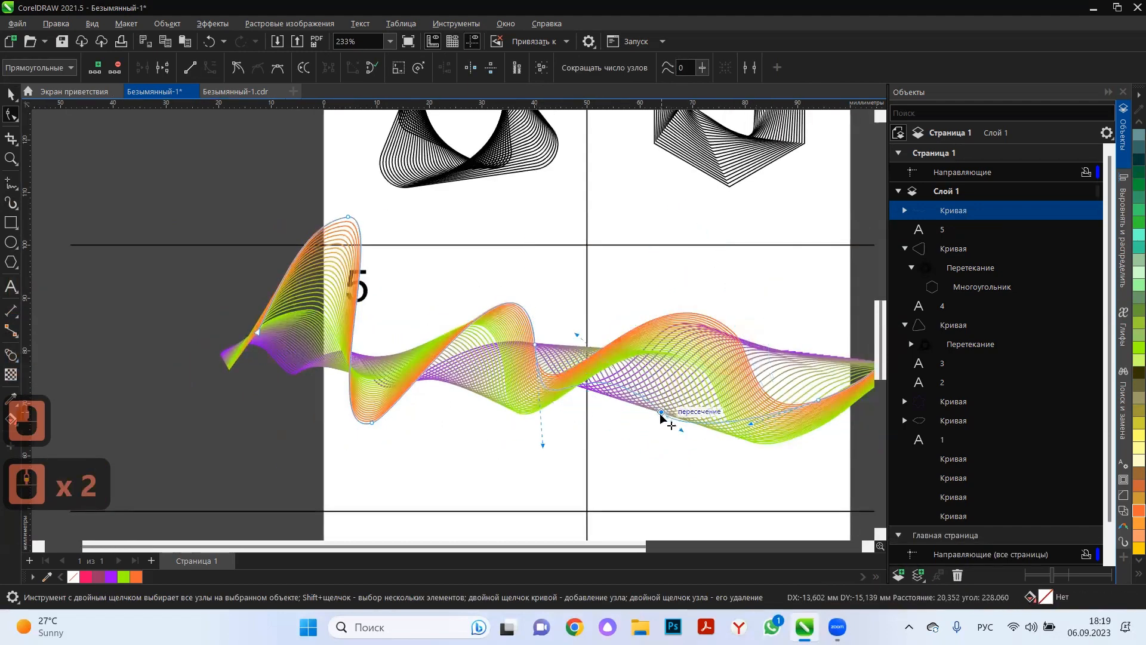
pyautogui.moveTo(683, 431); pyautogui.dragTo(591, 480)
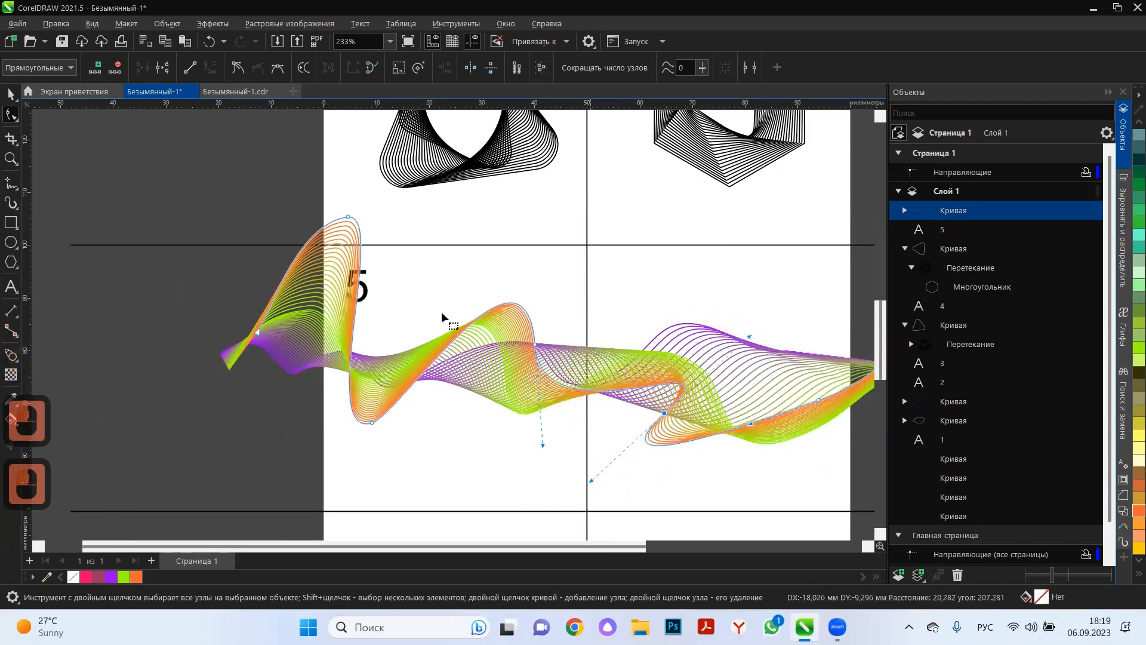
# Increase the green-to-orange blend's number of steps to 31.
pyautogui.click(11, 93)
pyautogui.click(52, 227)
pyautogui.click(286, 271)
pyautogui.click(330, 275)
pyautogui.click(413, 63)
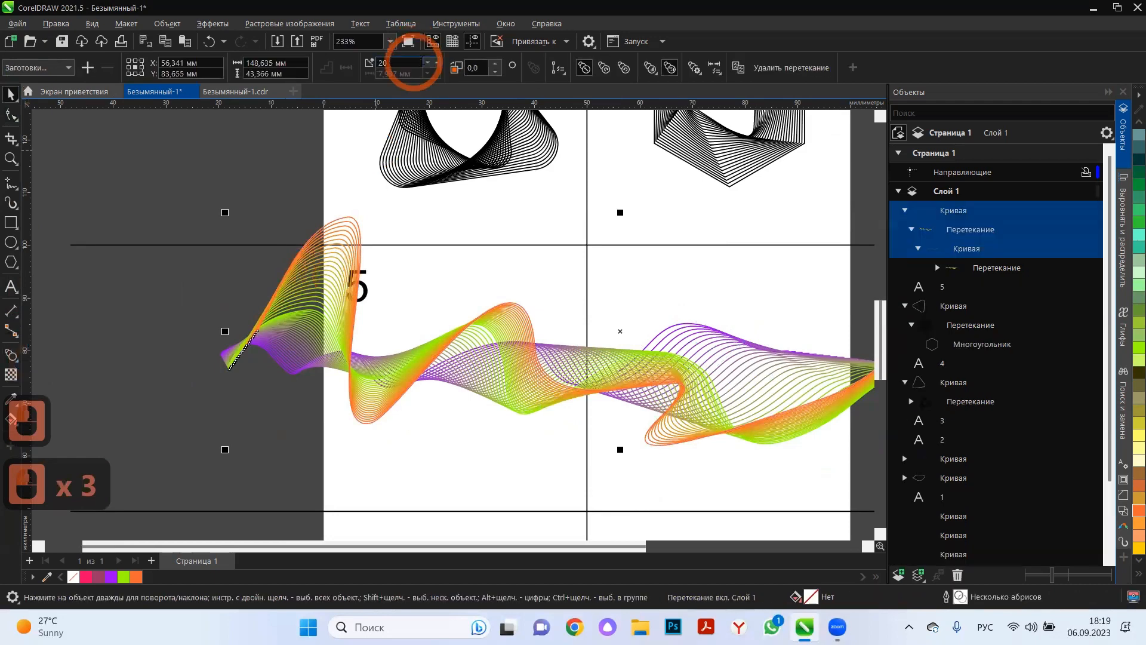
pyautogui.click(435, 61)
pyautogui.click(436, 62)
pyautogui.click(436, 62)
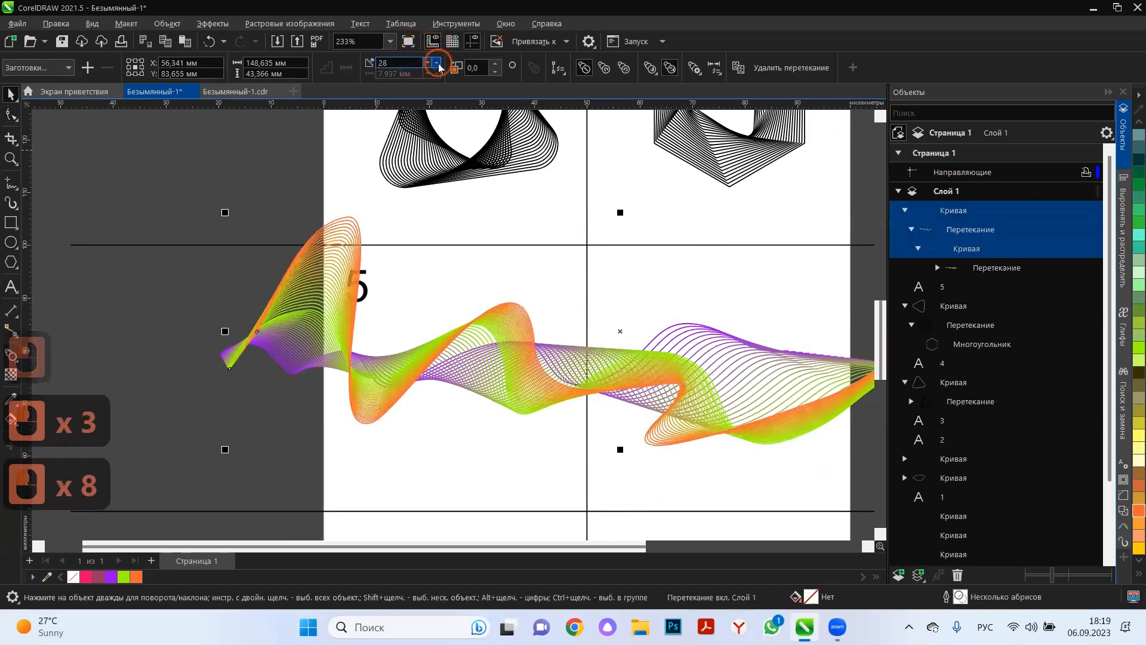
pyautogui.click(436, 61)
pyautogui.click(222, 293)
# Copy the orange control curve and move the duplicate below the ribbon to about X 55.8 and Y 68.1 mm.
pyautogui.scroll(-3, 242, 339)
pyautogui.click(330, 437)
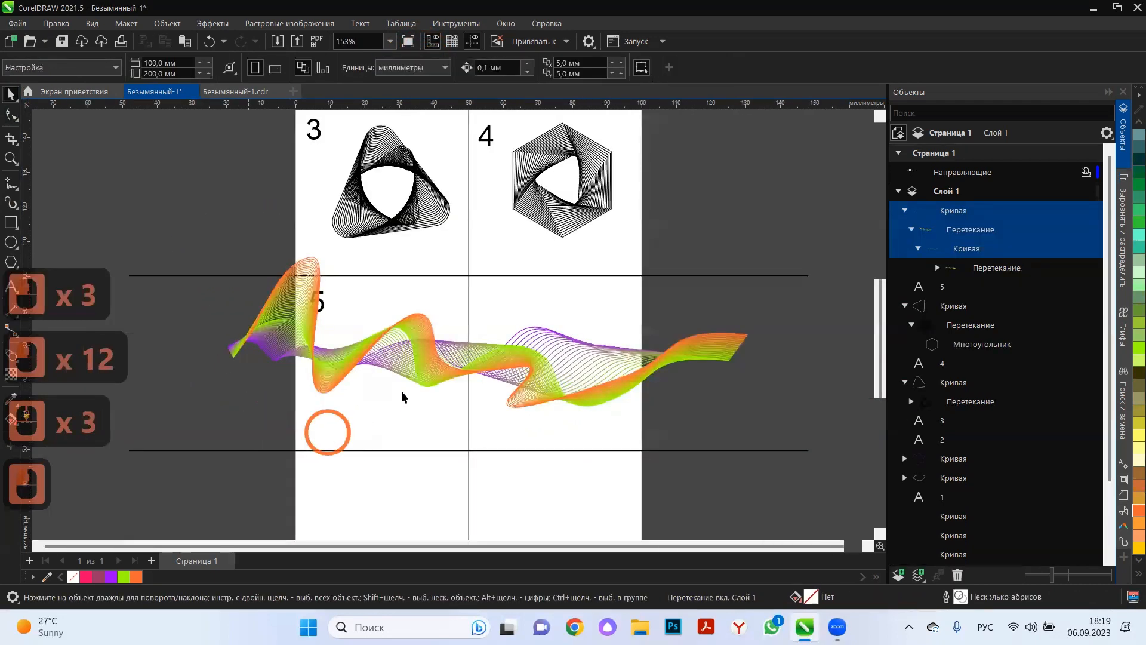
pyautogui.scroll(2, 332, 438)
pyautogui.click(349, 355)
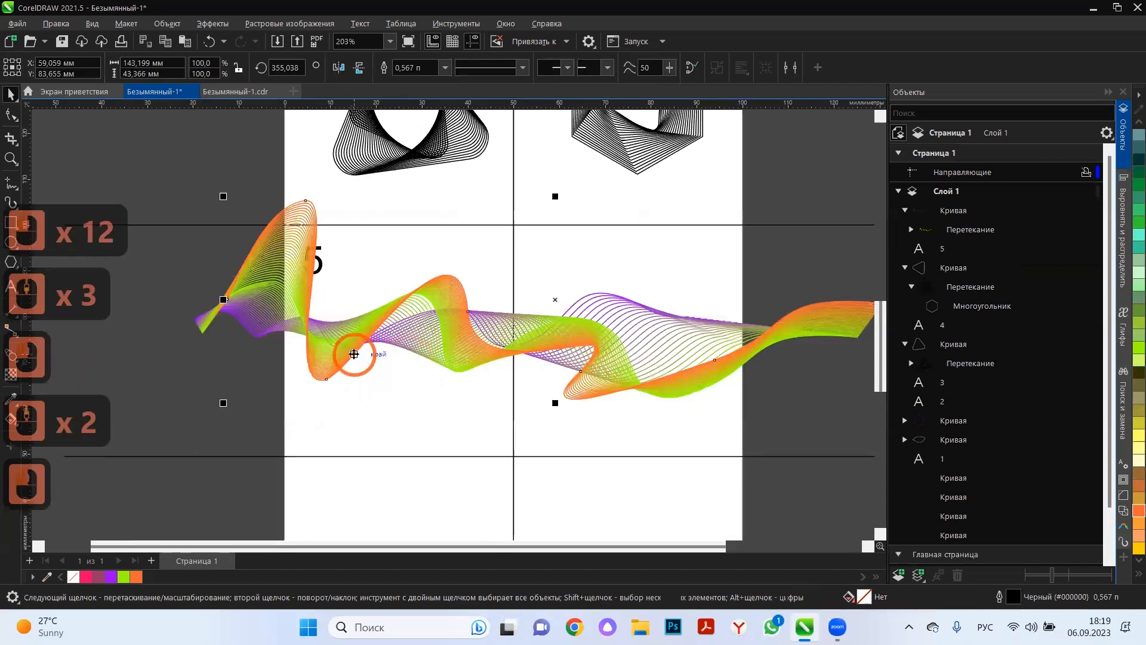
pyautogui.hotkey('ctrl', 'c')
pyautogui.hotkey('ctrl', 'v')
pyautogui.moveTo(354, 354); pyautogui.dragTo(340, 431)
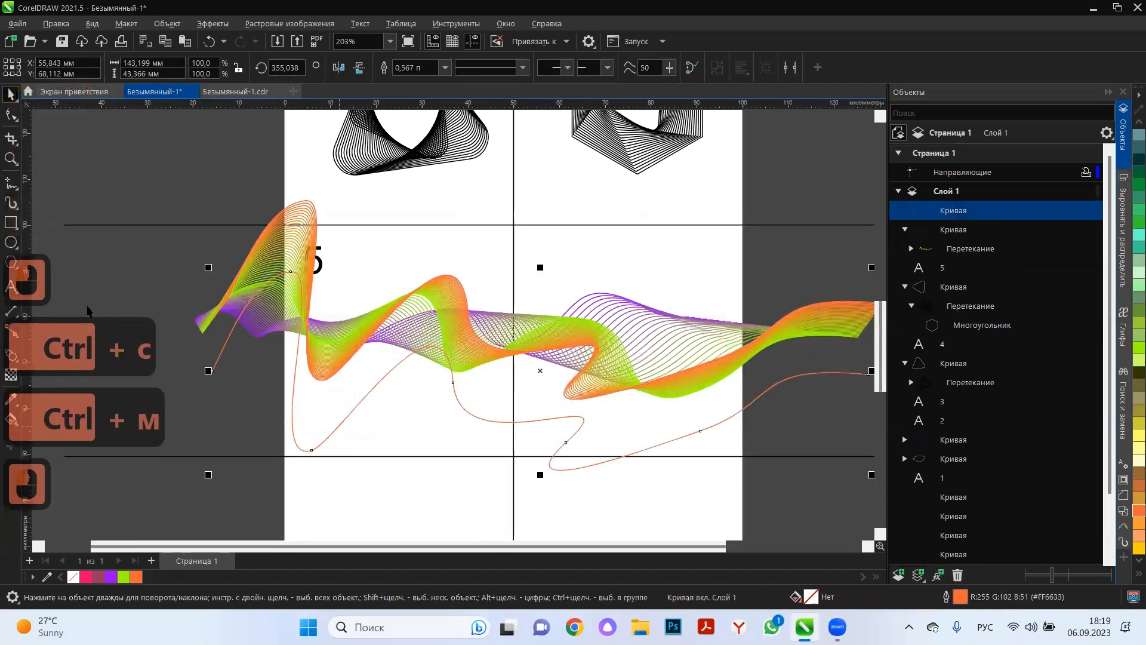
# Blend the ribbon's orange control curve with its duplicate below.
pyautogui.click(9, 418)
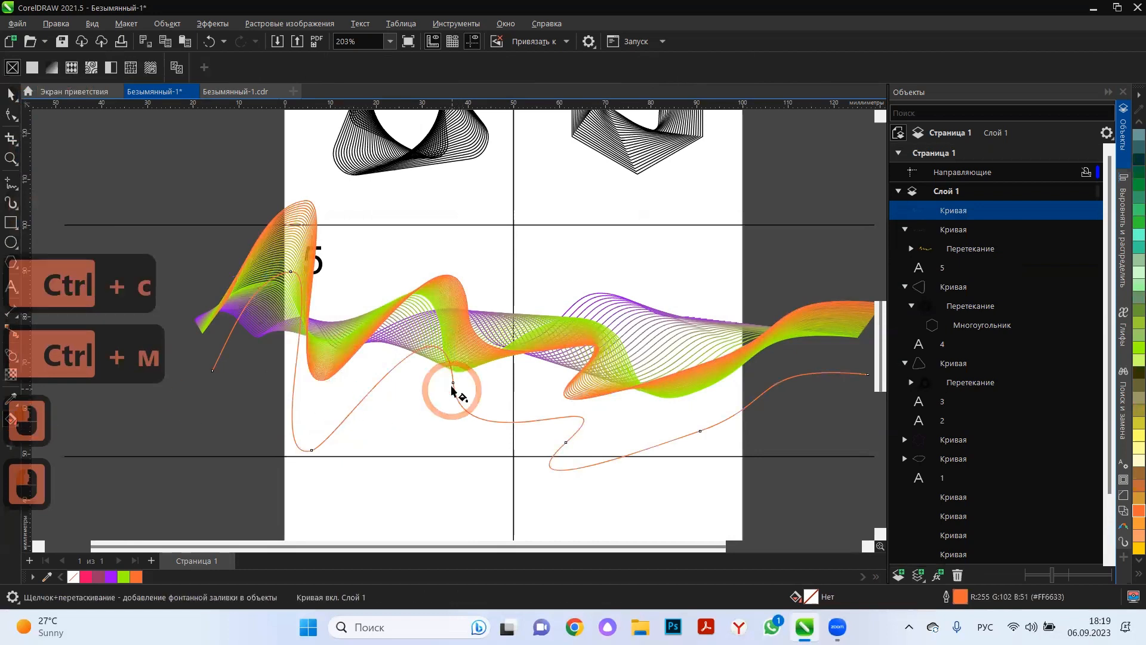
pyautogui.click(11, 356)
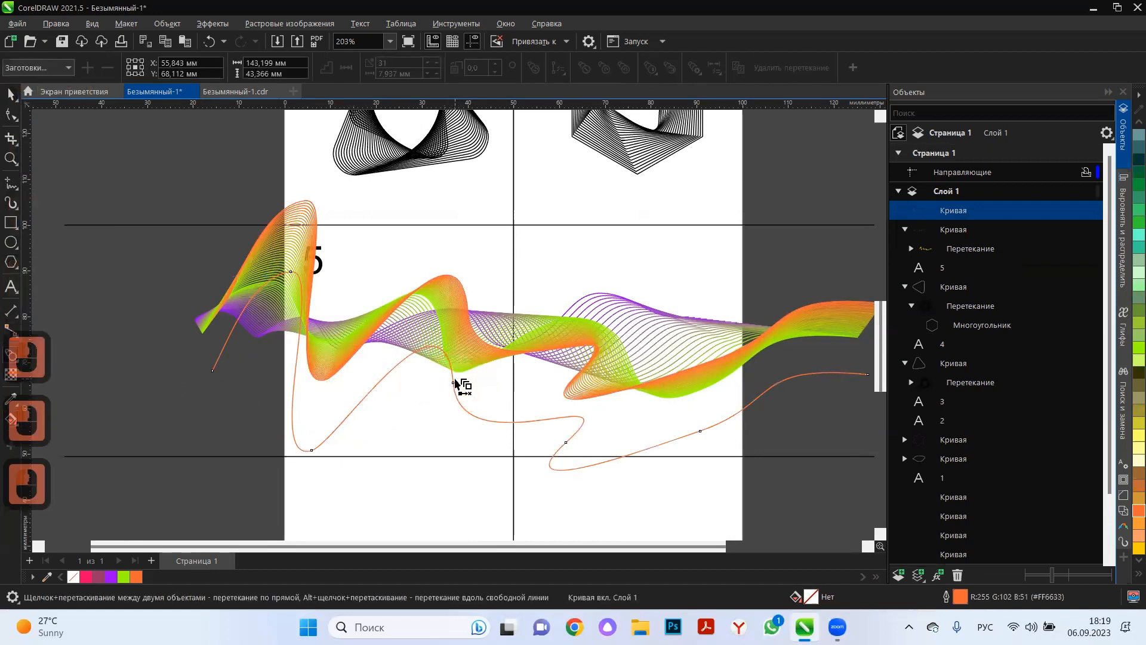
pyautogui.moveTo(450, 382); pyautogui.dragTo(514, 351)
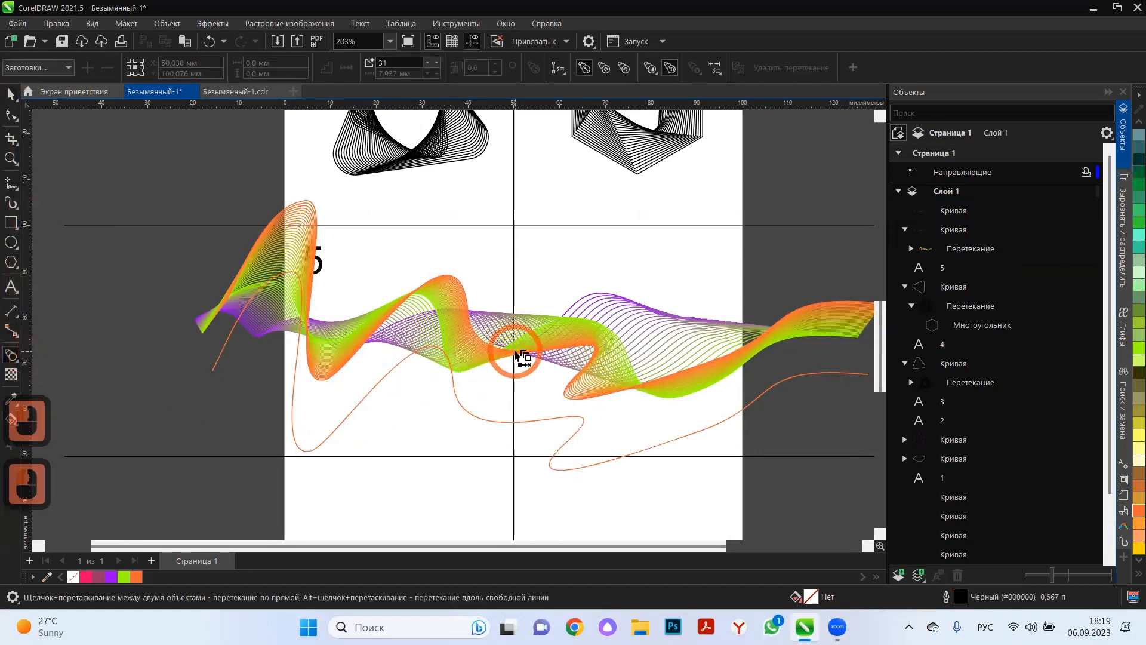
pyautogui.click(493, 425)
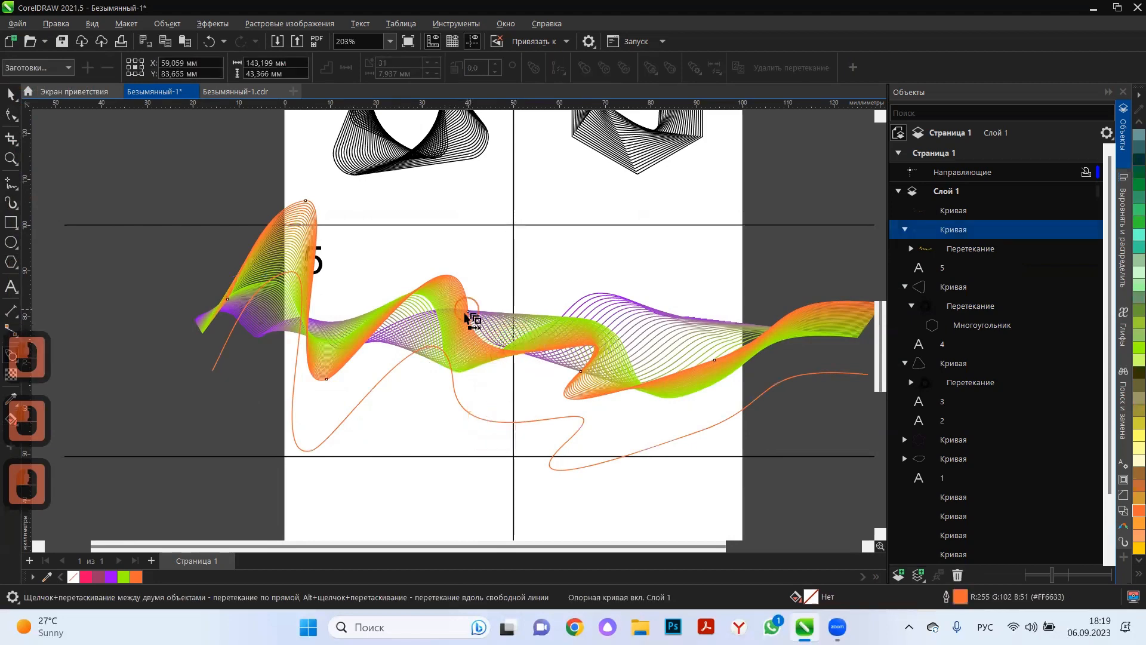
pyautogui.moveTo(466, 314); pyautogui.dragTo(544, 421)
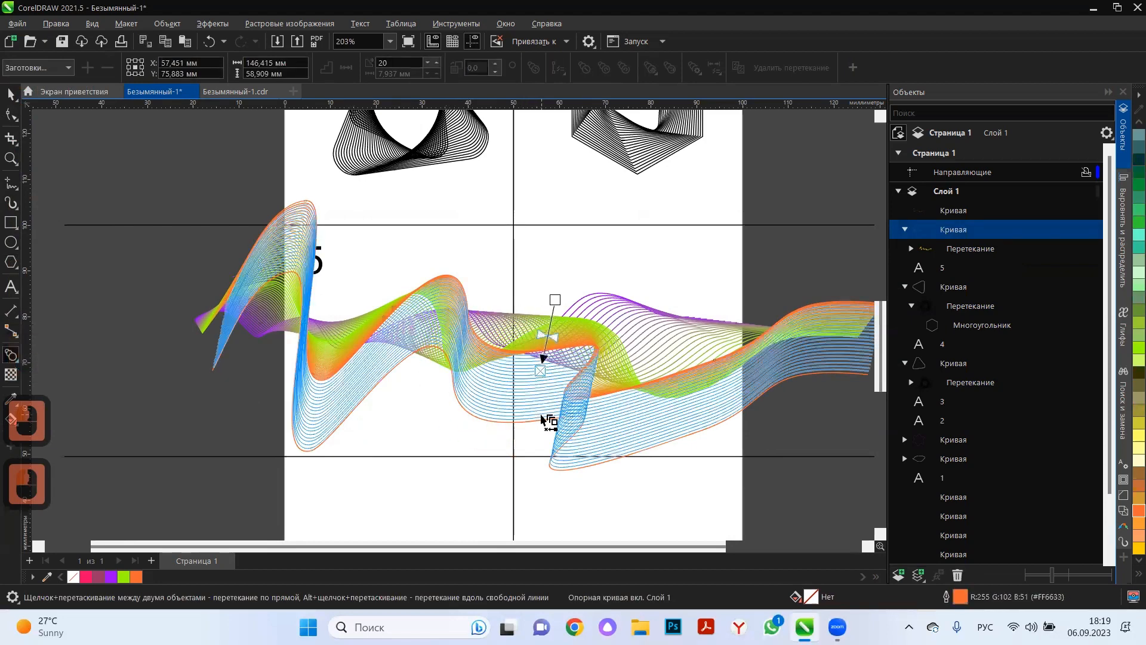
pyautogui.click(12, 95)
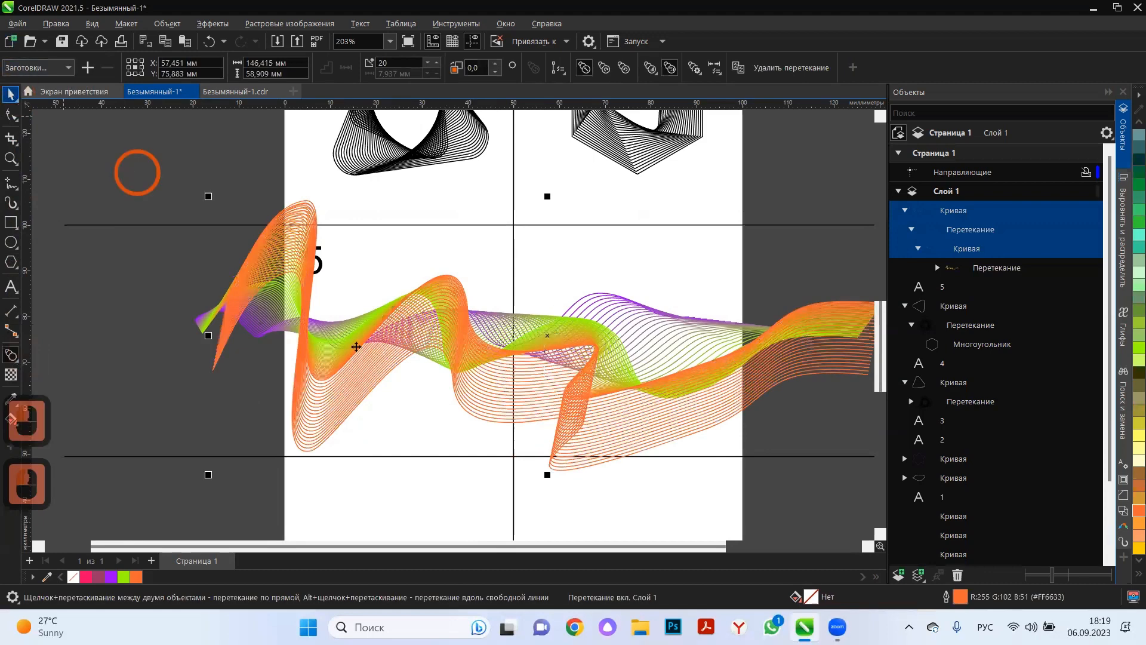
# Try red and light blue (#00CCFF) outlines on the lowest control curve, settling on dark blue (#003399).
pyautogui.click(151, 419)
pyautogui.keyDown('ctrl'); pyautogui.click(326, 445); pyautogui.keyUp('ctrl')
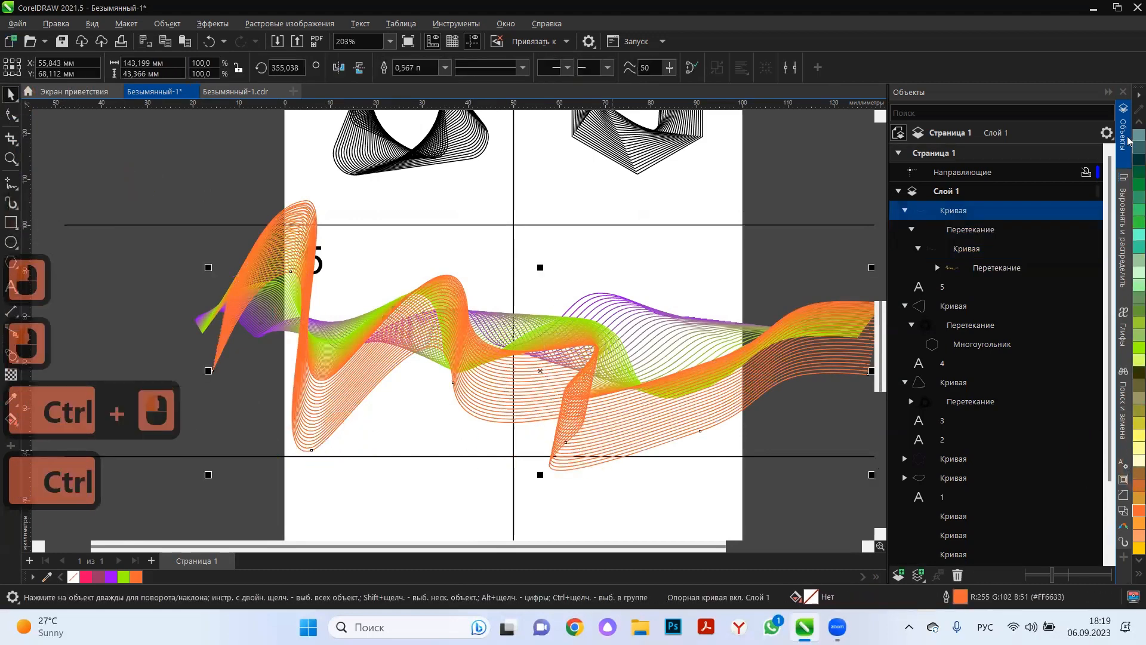
pyautogui.scroll(5, 1134, 287)
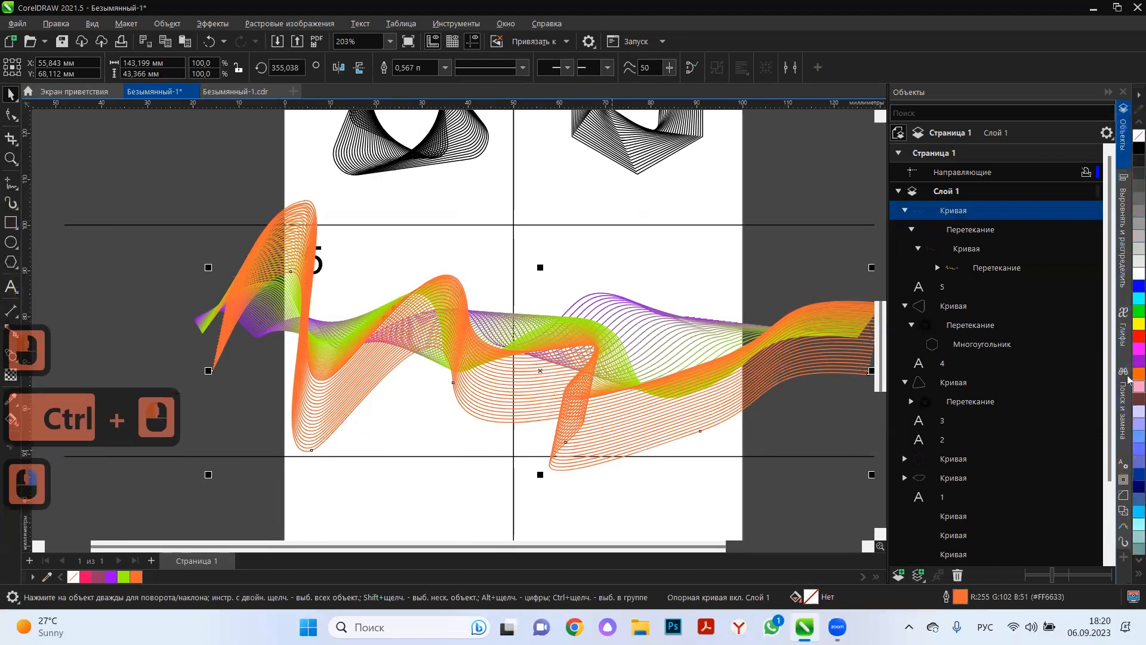
pyautogui.rightClick(1137, 337)
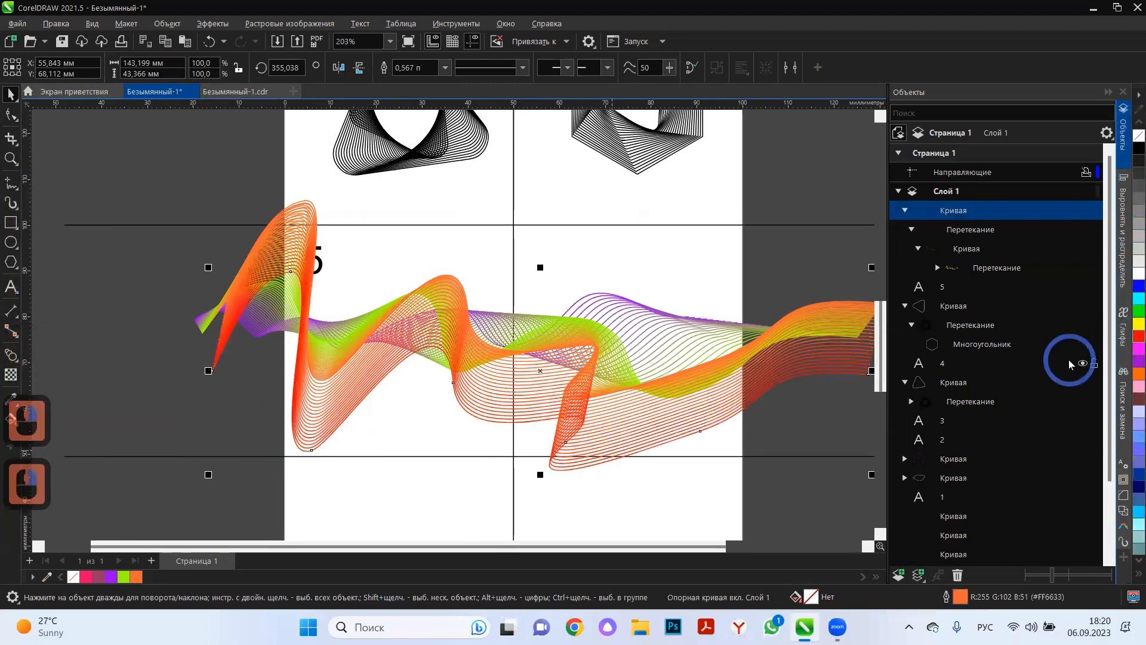
pyautogui.rightClick(1130, 517)
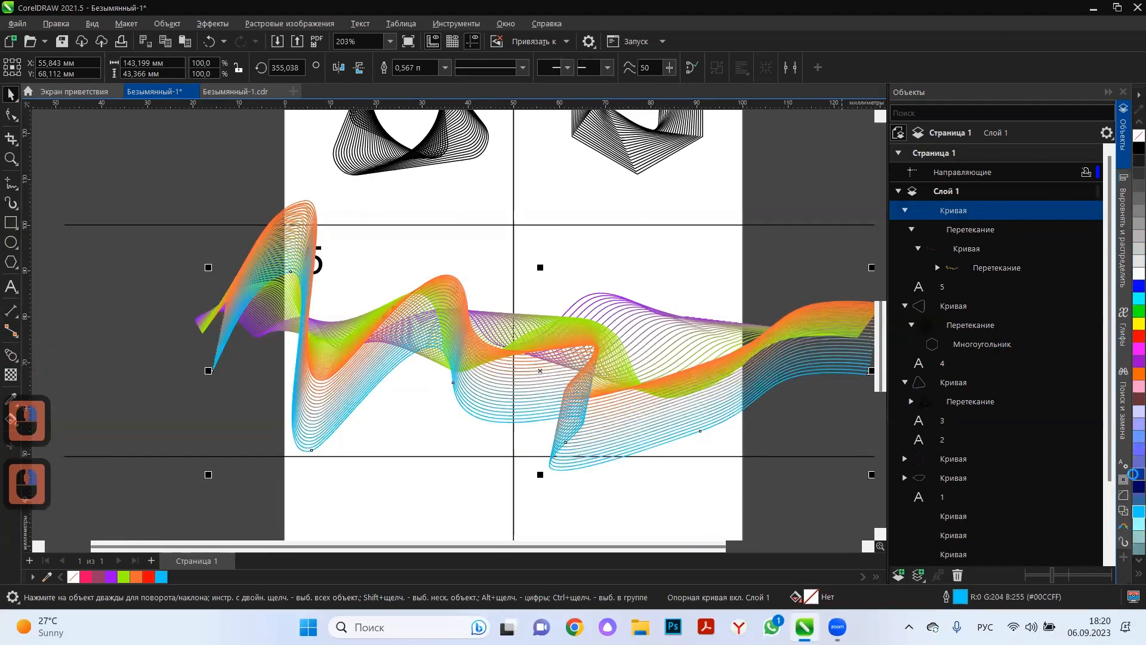
pyautogui.rightClick(1132, 473)
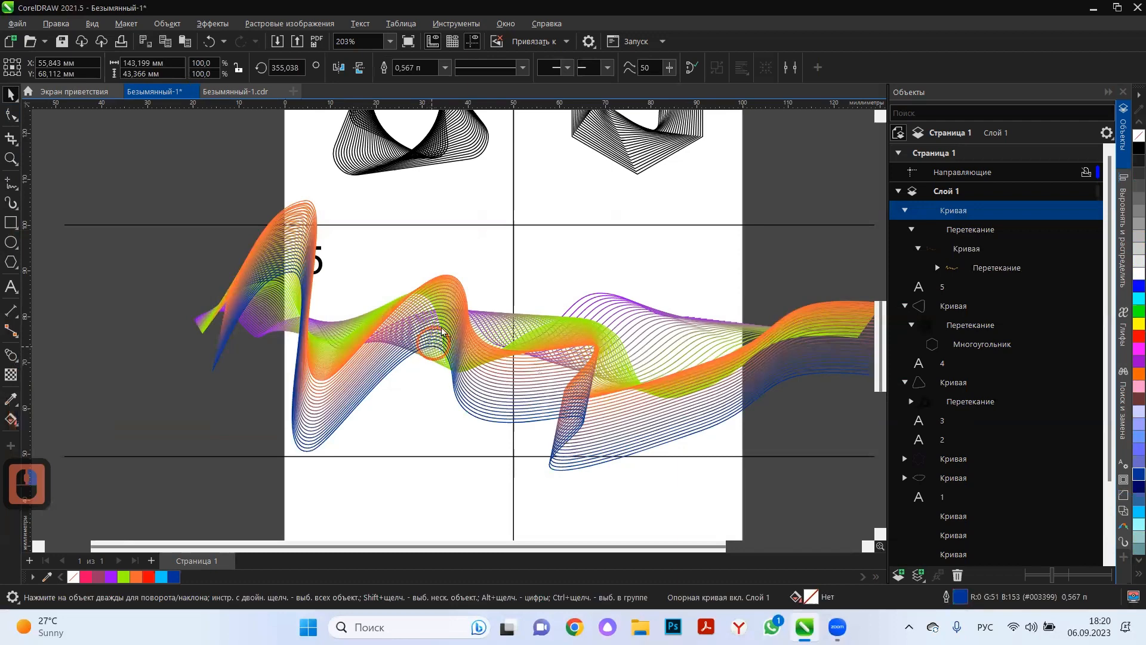
# Shift the dark blue control curve and rotate it to about 16.3°, swinging its right end up across the ribbon.
pyautogui.moveTo(442, 332)
pyautogui.mouseDown()
pyautogui.moveTo(468, 289)
pyautogui.moveTo(493, 288)
pyautogui.moveTo(463, 259)
pyautogui.moveTo(392, 253)
pyautogui.moveTo(412, 340)
pyautogui.moveTo(429, 360)
pyautogui.moveTo(435, 343)
pyautogui.mouseUp()
pyautogui.doubleClick(434, 345)
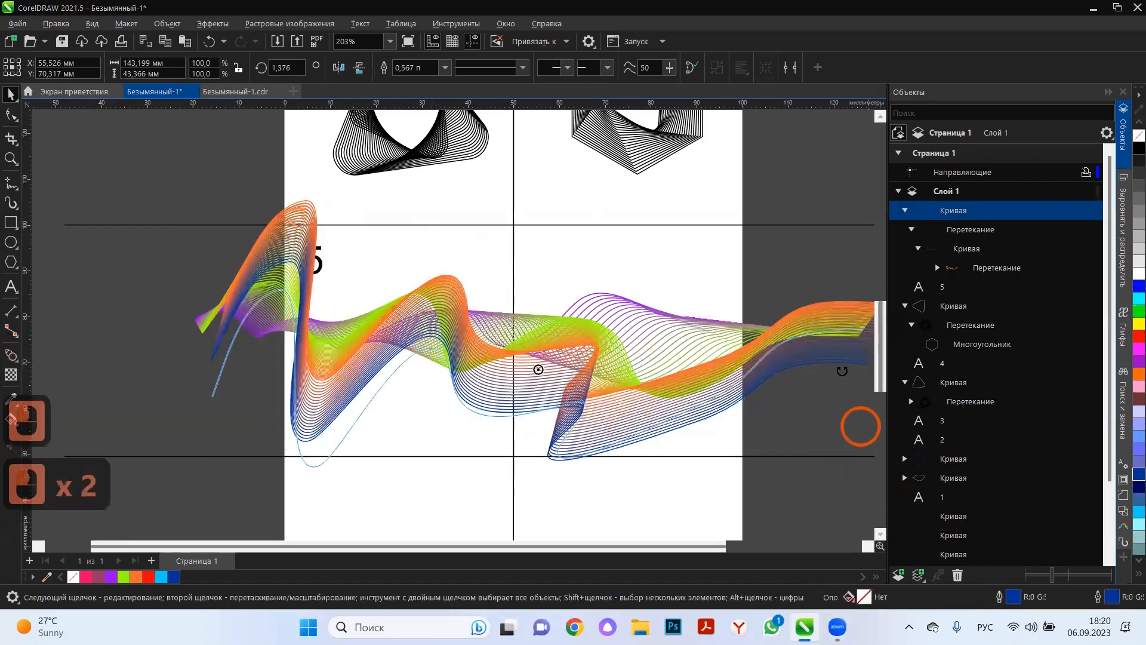
pyautogui.moveTo(842, 370); pyautogui.dragTo(835, 298)
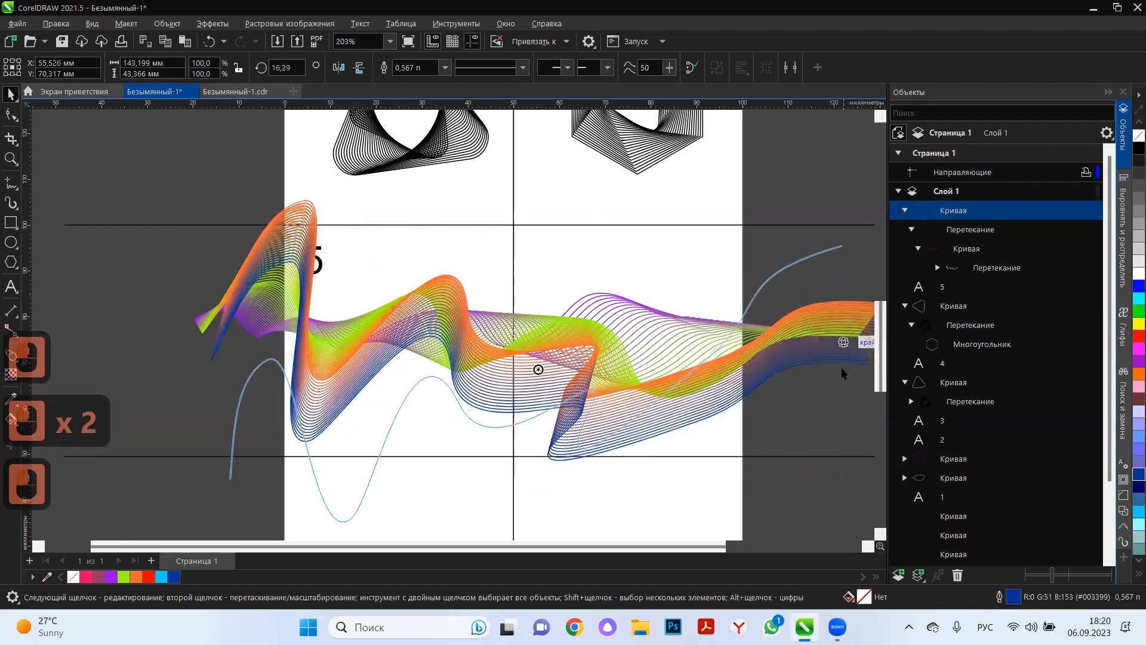
# Move the dark blue control curve up to about X 57.2 and Y 77.4 mm and rotate it to about 11.8°.
pyautogui.click(791, 412)
pyautogui.click(748, 302)
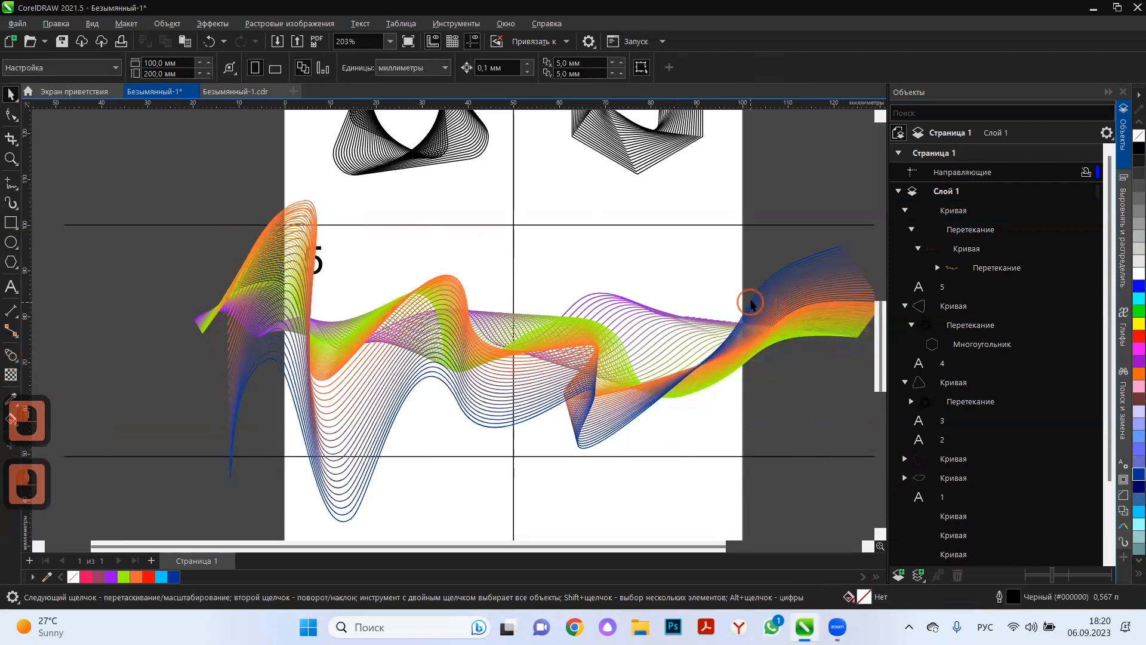
pyautogui.moveTo(740, 245); pyautogui.dragTo(739, 267)
pyautogui.click(831, 192)
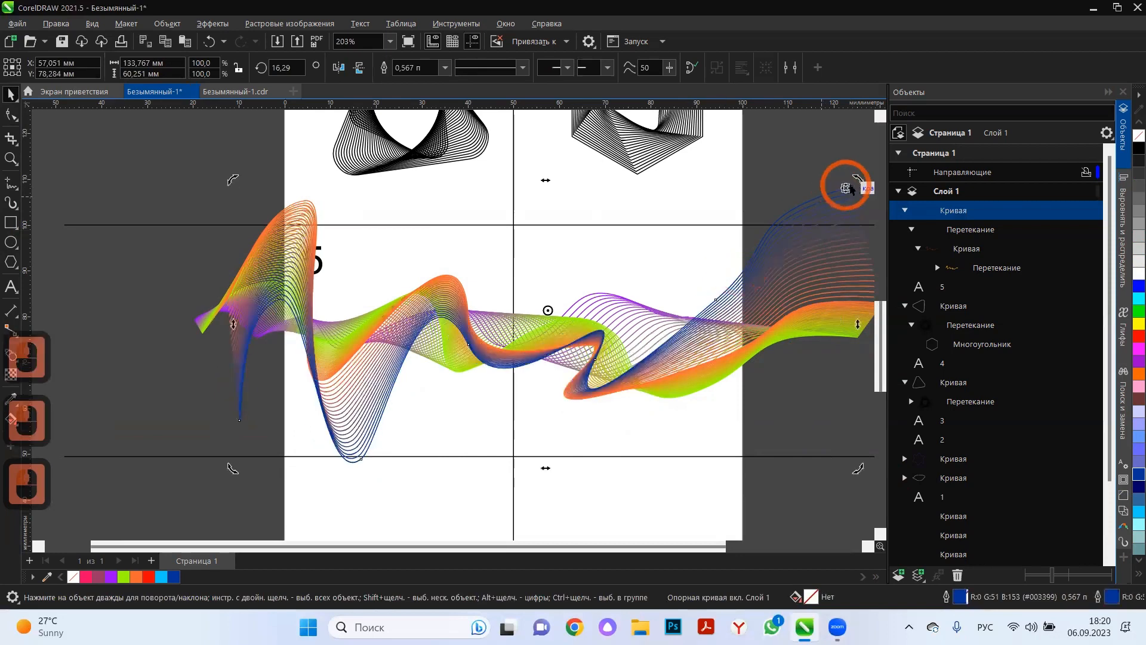
pyautogui.moveTo(857, 180); pyautogui.dragTo(854, 211)
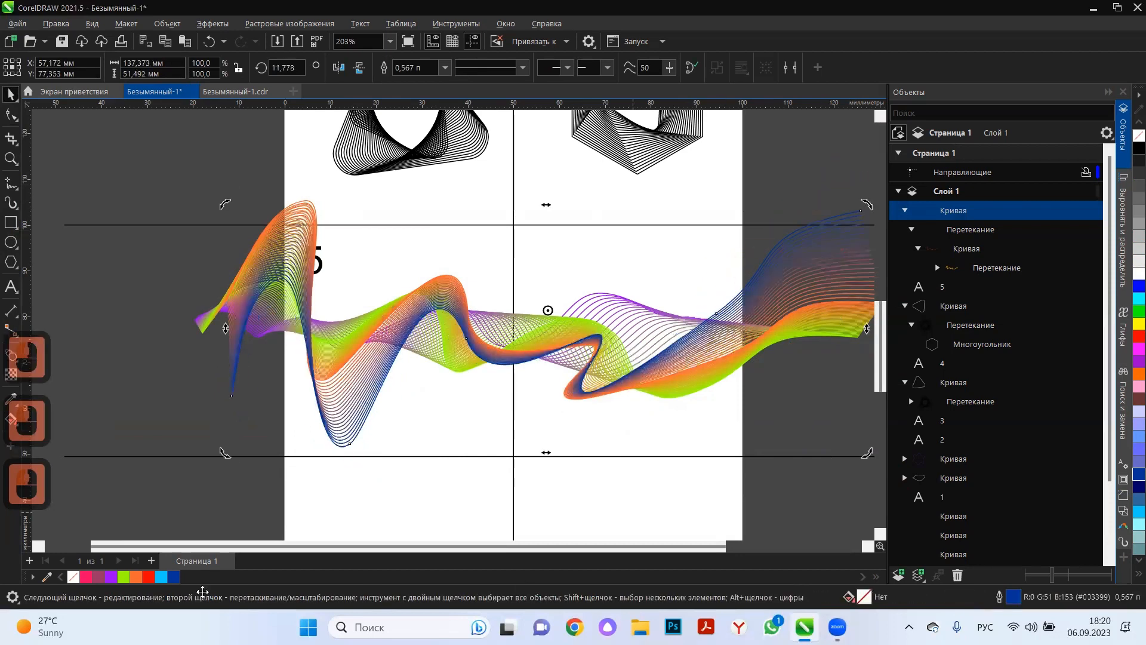
# Recolour the dark blue control curve's outline muted violet after trying pink, dark plum and bright purple (#9900FF).
pyautogui.rightClick(1138, 560)
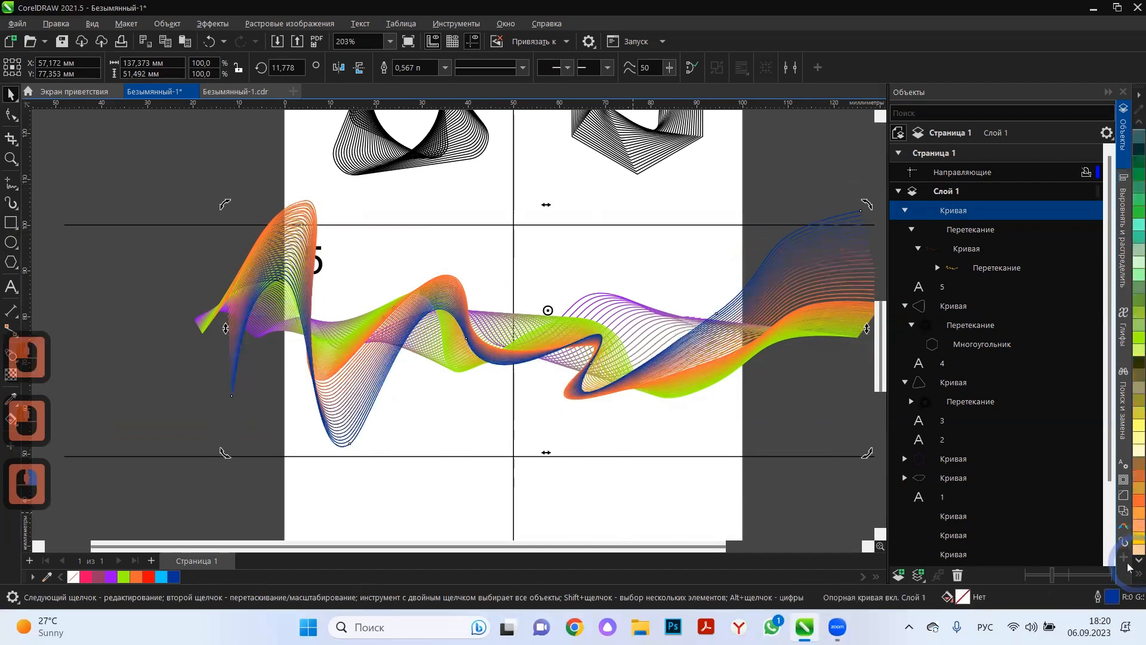
pyautogui.rightClick(1139, 559)
pyautogui.rightClick(1128, 291)
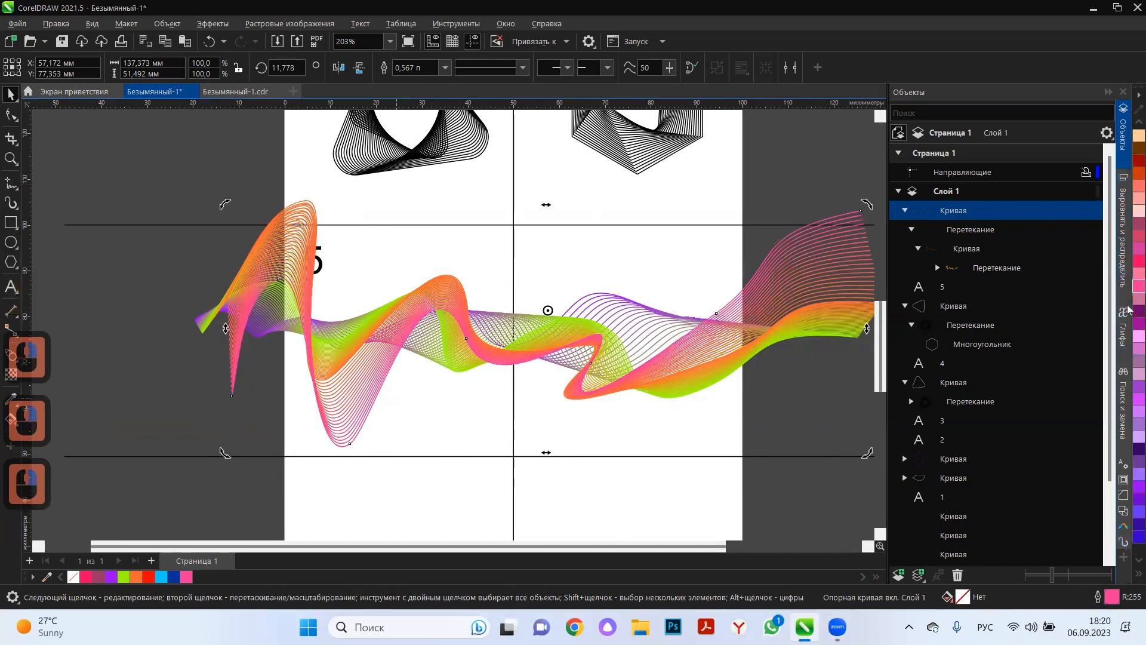
pyautogui.rightClick(1128, 310)
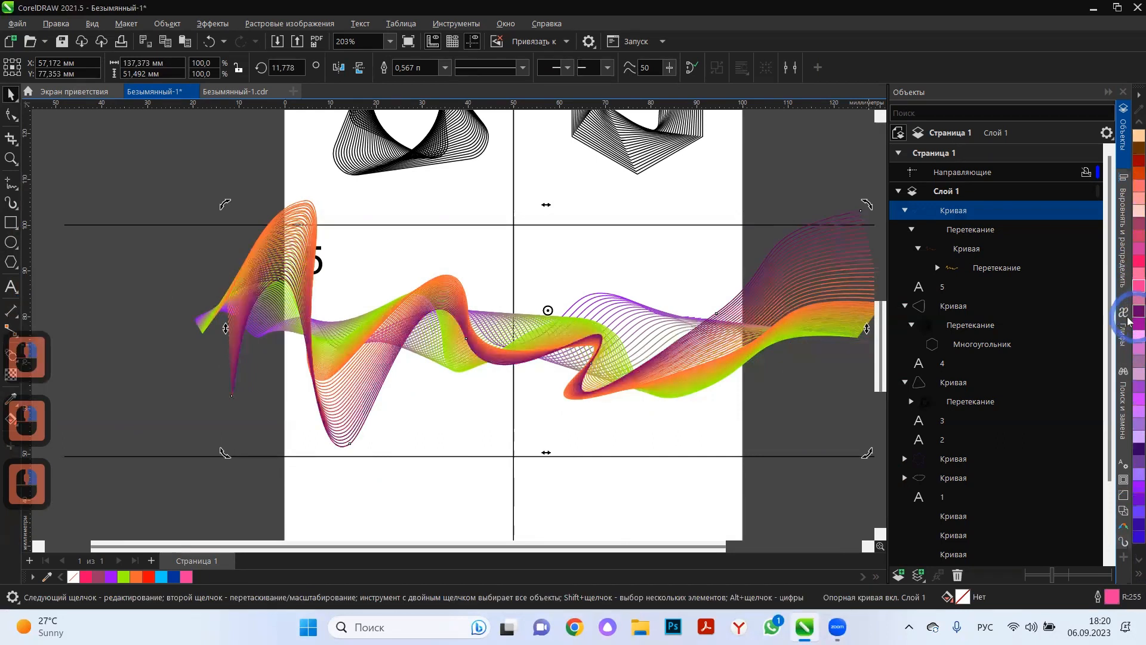
pyautogui.rightClick(1128, 492)
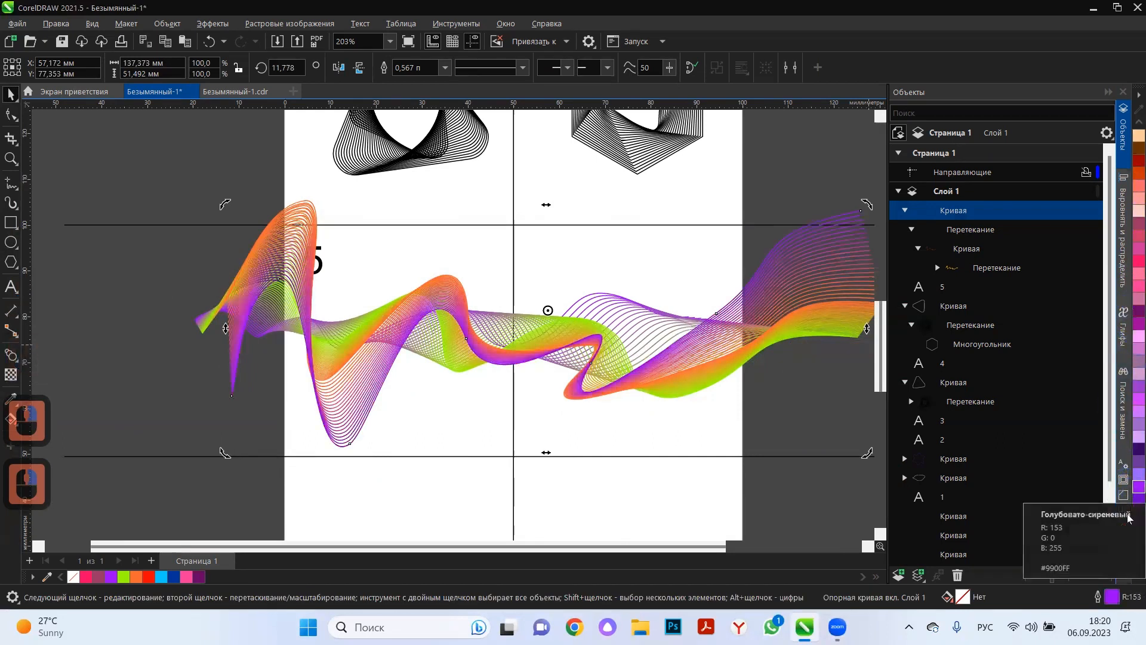
pyautogui.rightClick(1134, 461)
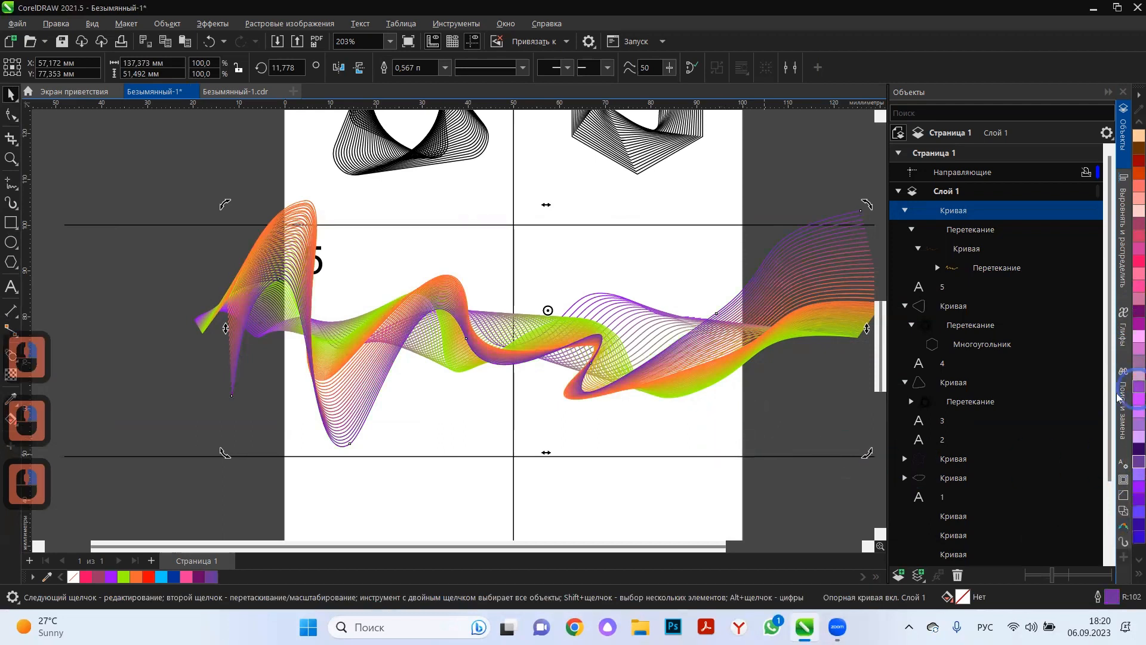
# Try to scale down one blend of the wavy ribbon in cell 5 on its own.
pyautogui.click(629, 407)
pyautogui.click(352, 355)
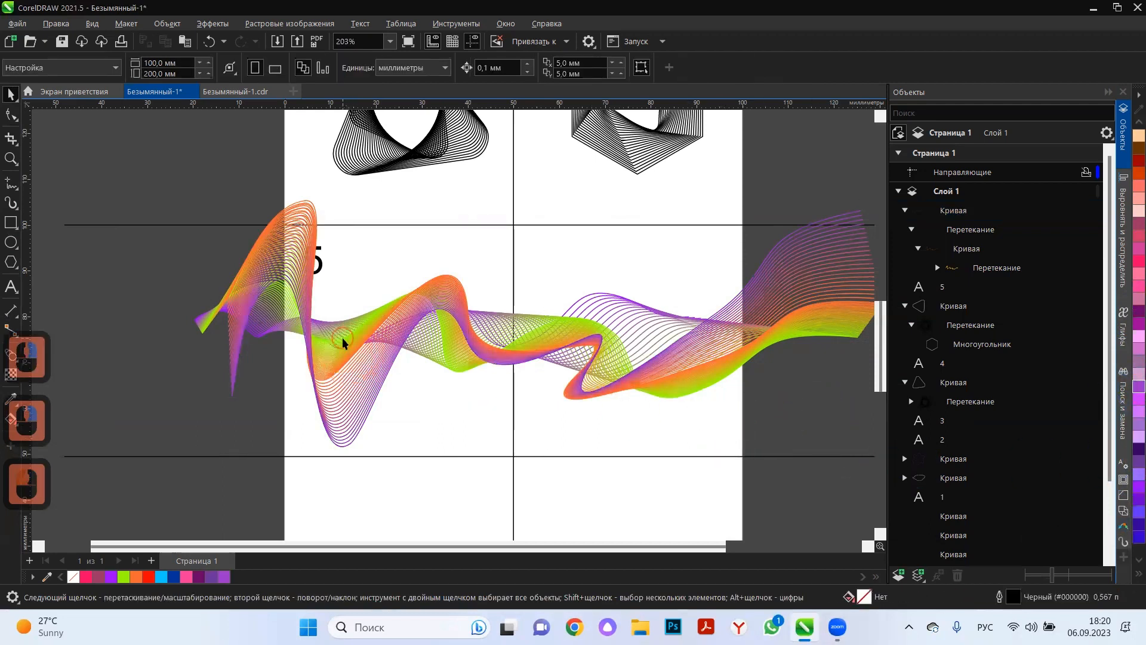
pyautogui.scroll(-2, 410, 375)
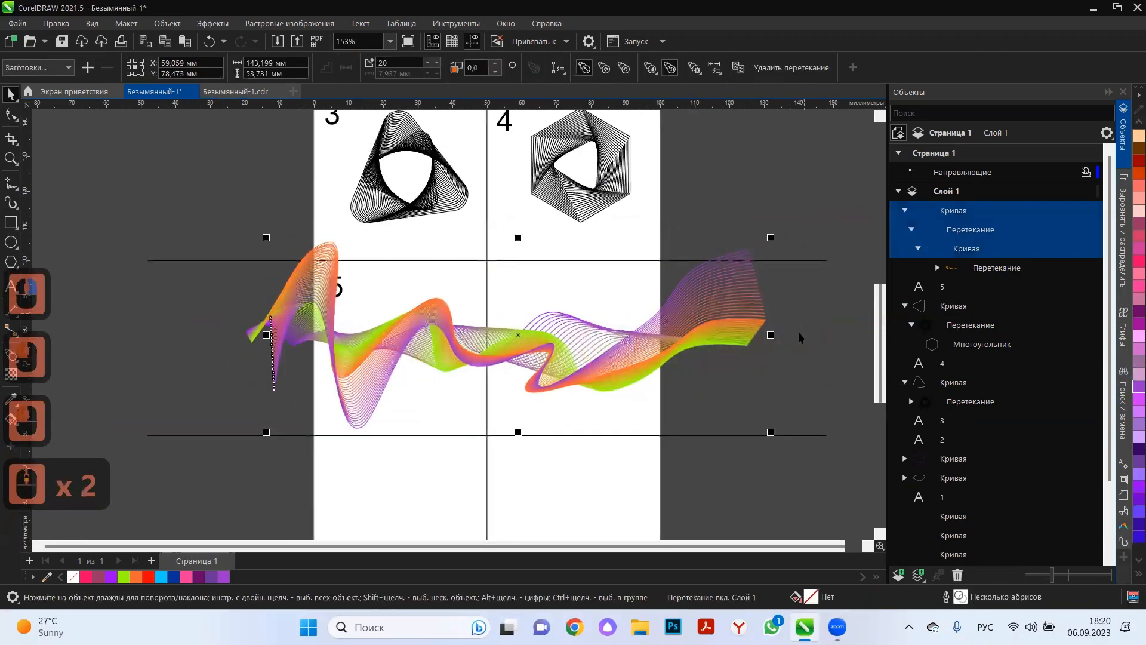
pyautogui.click(700, 325)
pyautogui.moveTo(771, 238); pyautogui.dragTo(453, 327)
pyautogui.hotkey('ctrl', 'z')
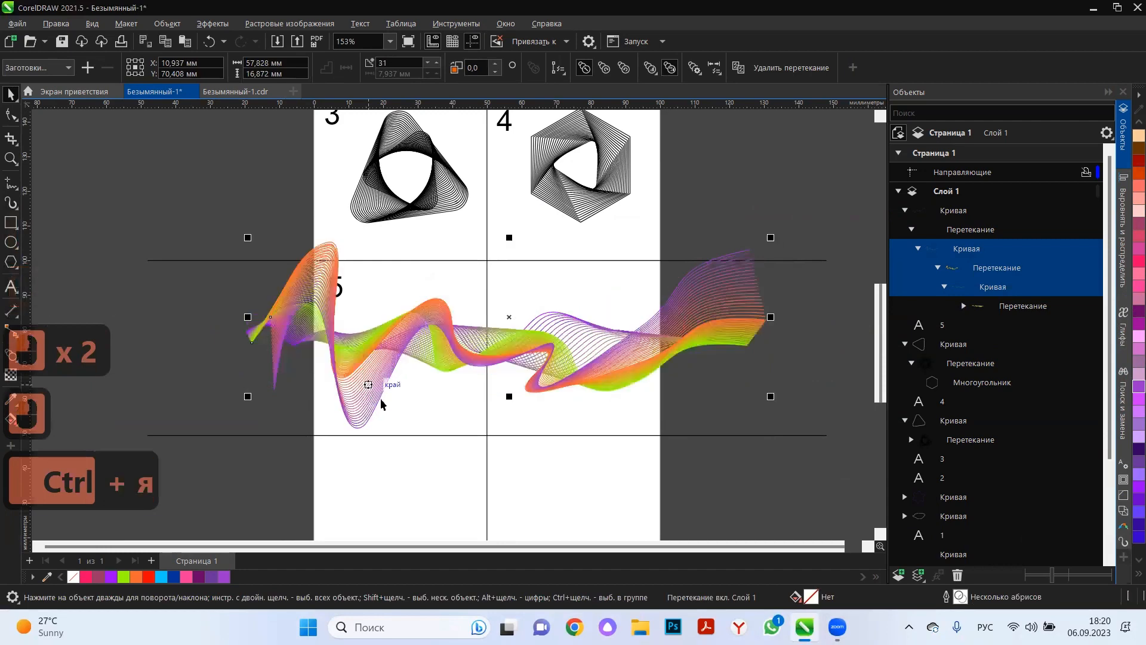
# Try to shrink the ribbon from its violet control curve alone, and from an inner blend alone.
pyautogui.doubleClick(447, 339)
pyautogui.click(759, 255)
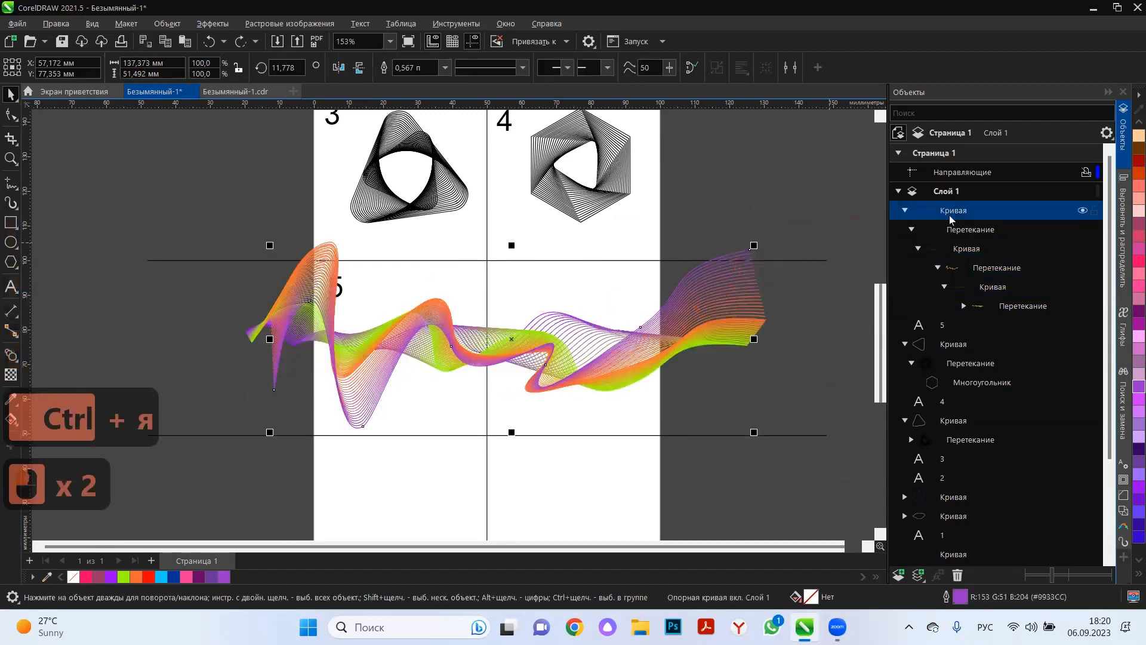
pyautogui.moveTo(754, 245); pyautogui.dragTo(605, 260)
pyautogui.hotkey('ctrl', 'z')
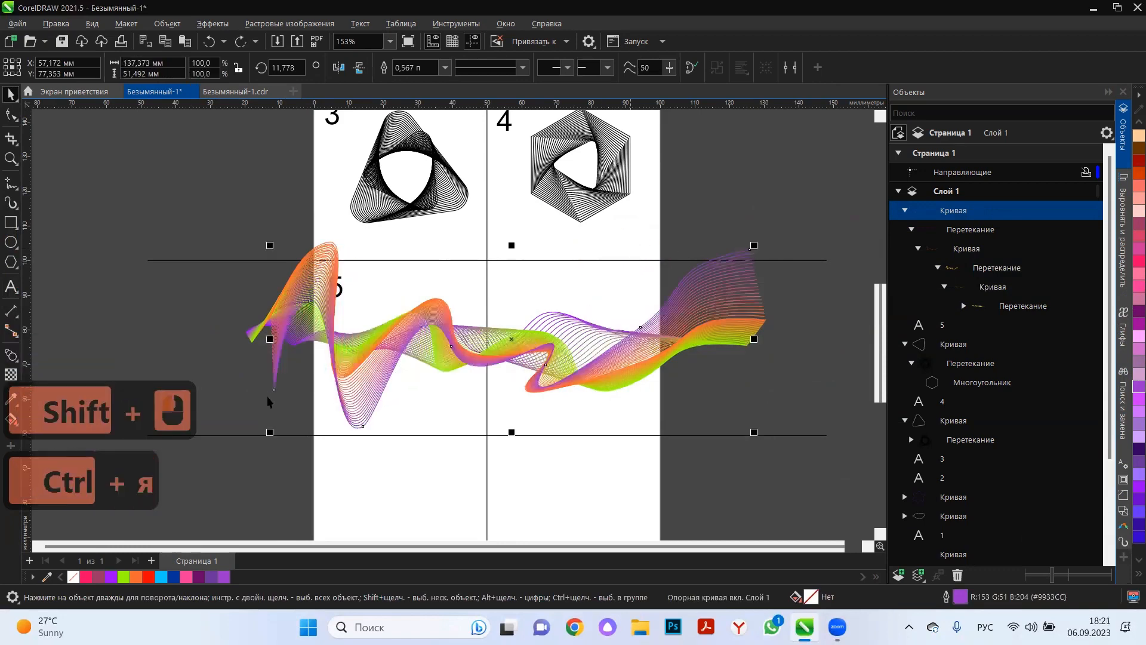
pyautogui.click(599, 332)
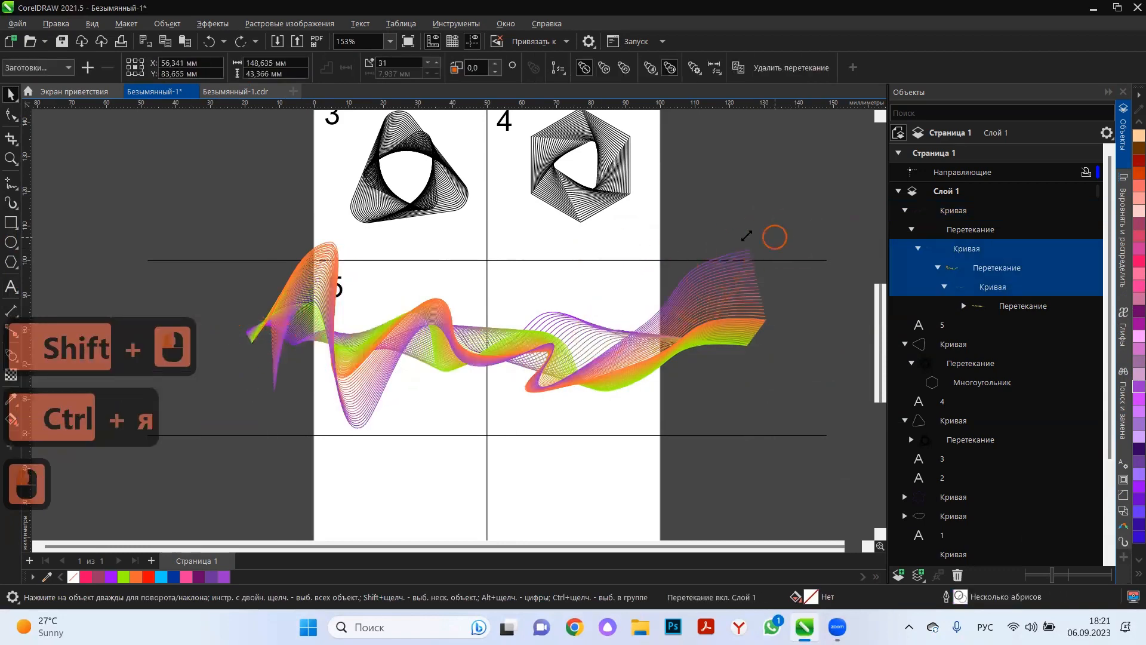
pyautogui.moveTo(746, 236); pyautogui.dragTo(645, 248)
pyautogui.hotkey('ctrl', 'z')
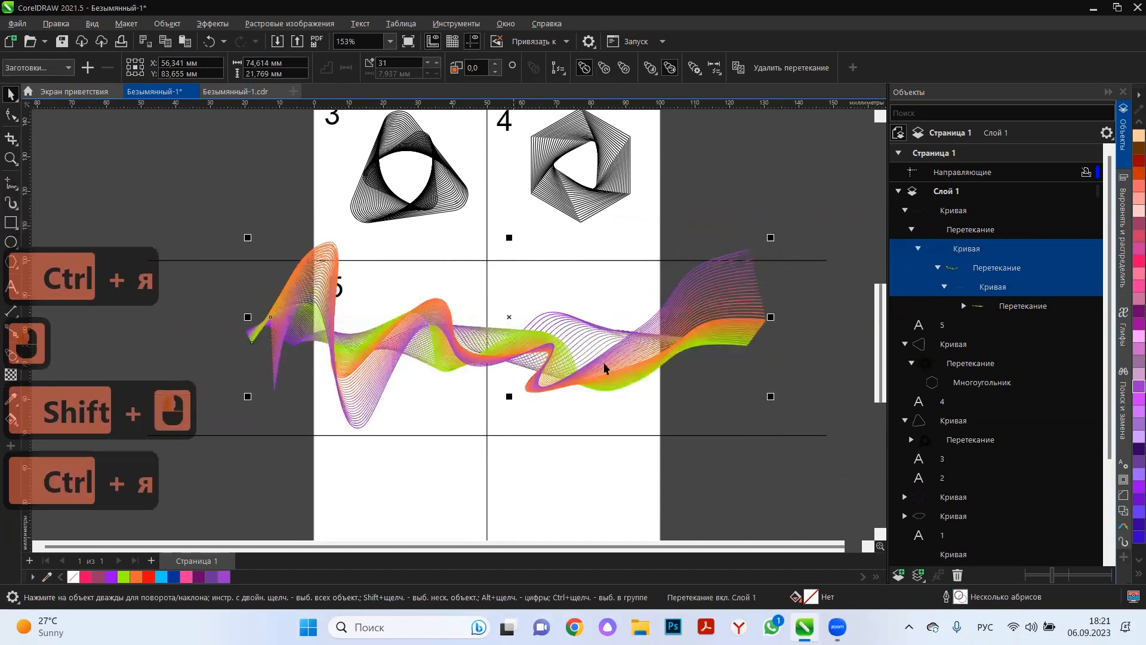
# Select the ribbon's first and last control curves together and scale the whole ribbon down to about 56.6 × 20.2 mm in cell 5.
pyautogui.click(951, 210)
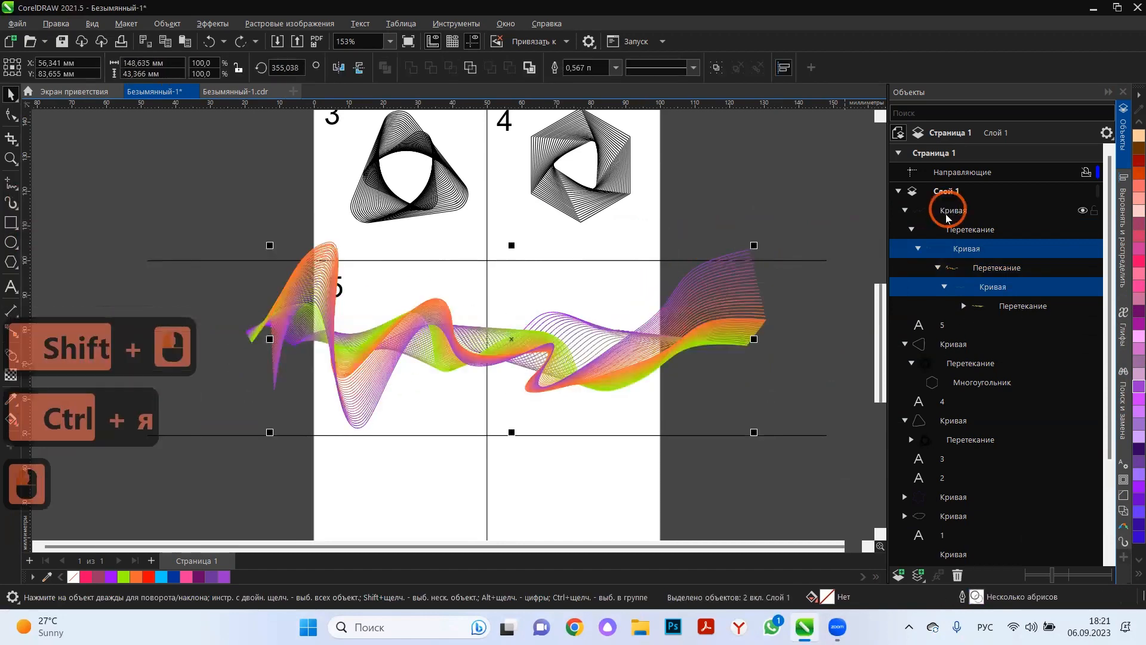
pyautogui.keyDown('shift'); pyautogui.click(1011, 310); pyautogui.keyUp('shift')
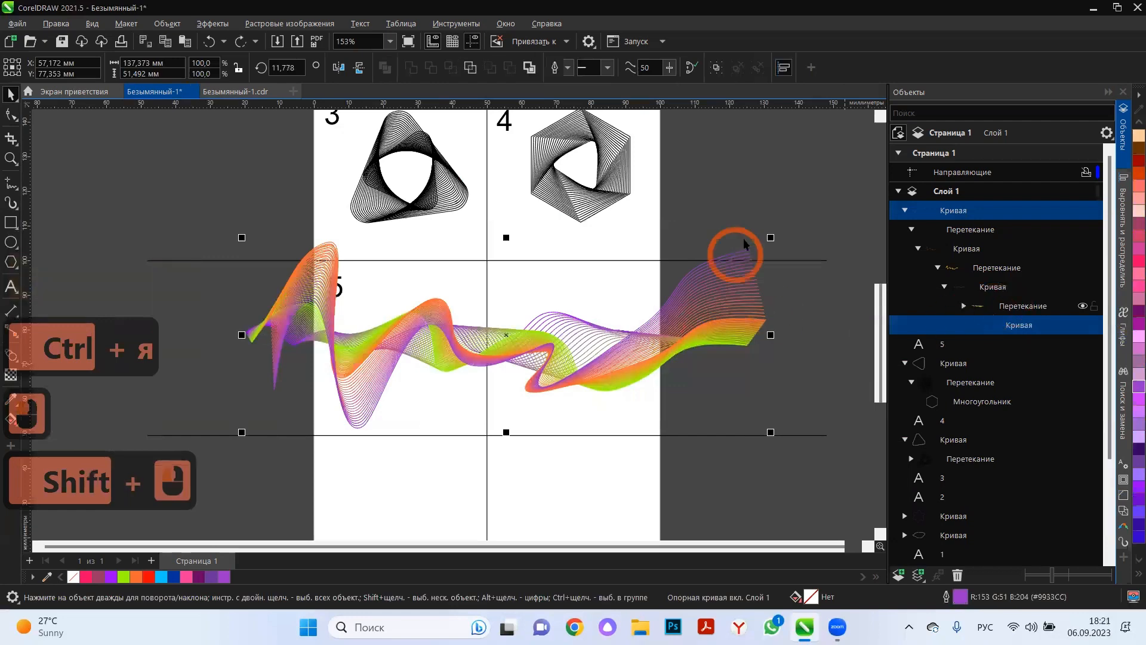
pyautogui.moveTo(775, 237); pyautogui.dragTo(609, 275)
pyautogui.moveTo(387, 375); pyautogui.dragTo(366, 370)
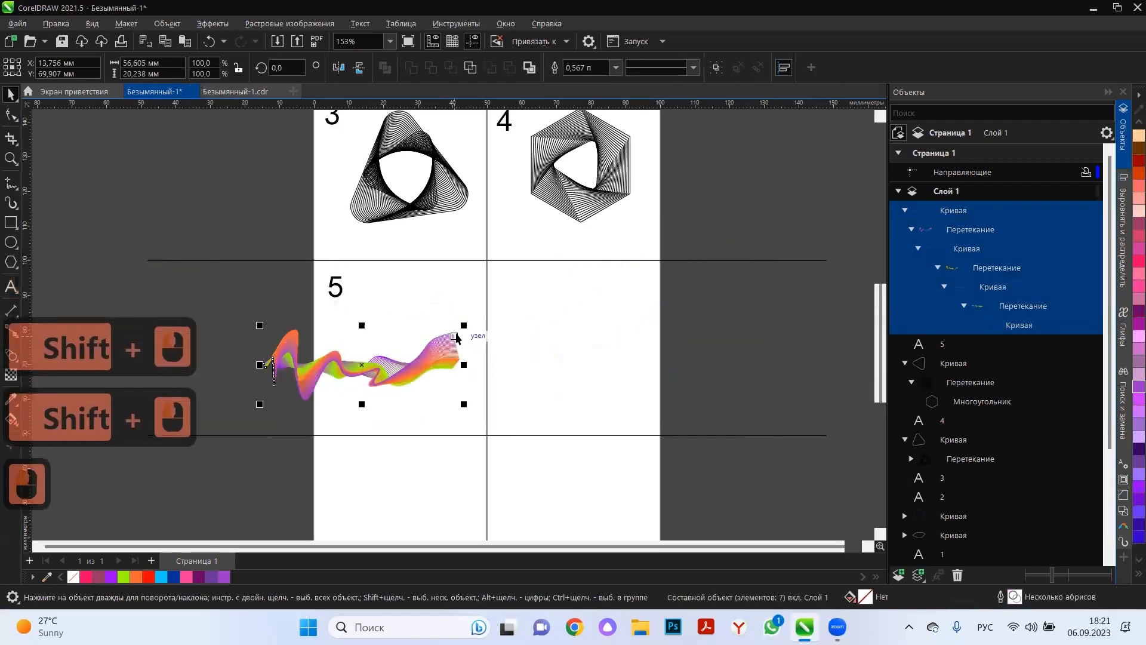
pyautogui.click(663, 303)
pyautogui.scroll(-3, 660, 302)
pyautogui.scroll(3, 640, 332)
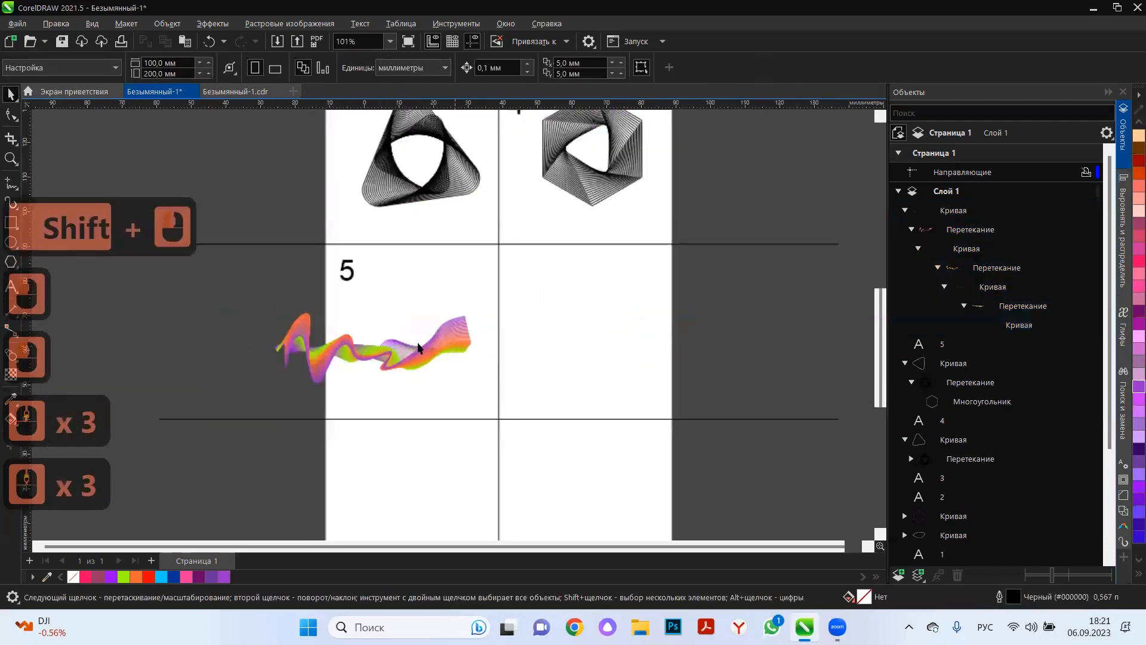
# Enlarge the whole ribbon slightly so its right end reaches the vertical divider of cell 5.
pyautogui.moveTo(229, 286); pyautogui.dragTo(505, 440)
pyautogui.moveTo(475, 308); pyautogui.dragTo(503, 297)
pyautogui.click(206, 341)
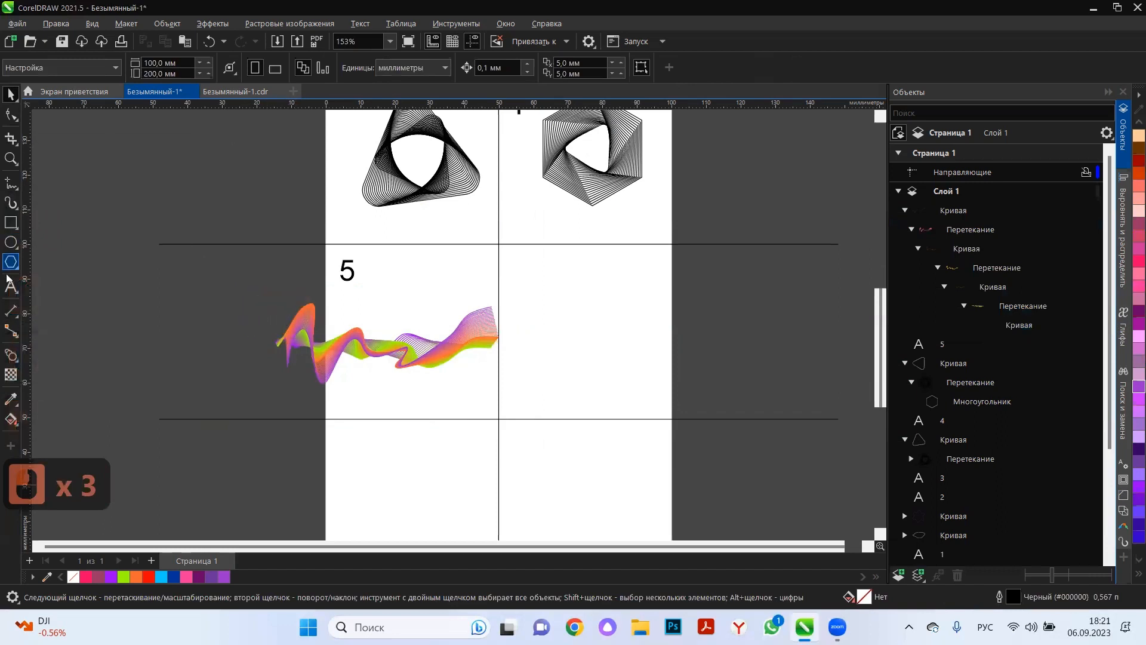
# Check the sample sheet in Безымянный-1.cdr, and add the number 6 in the upper-left corner of the cell right of cell 5.
pyautogui.click(302, 172)
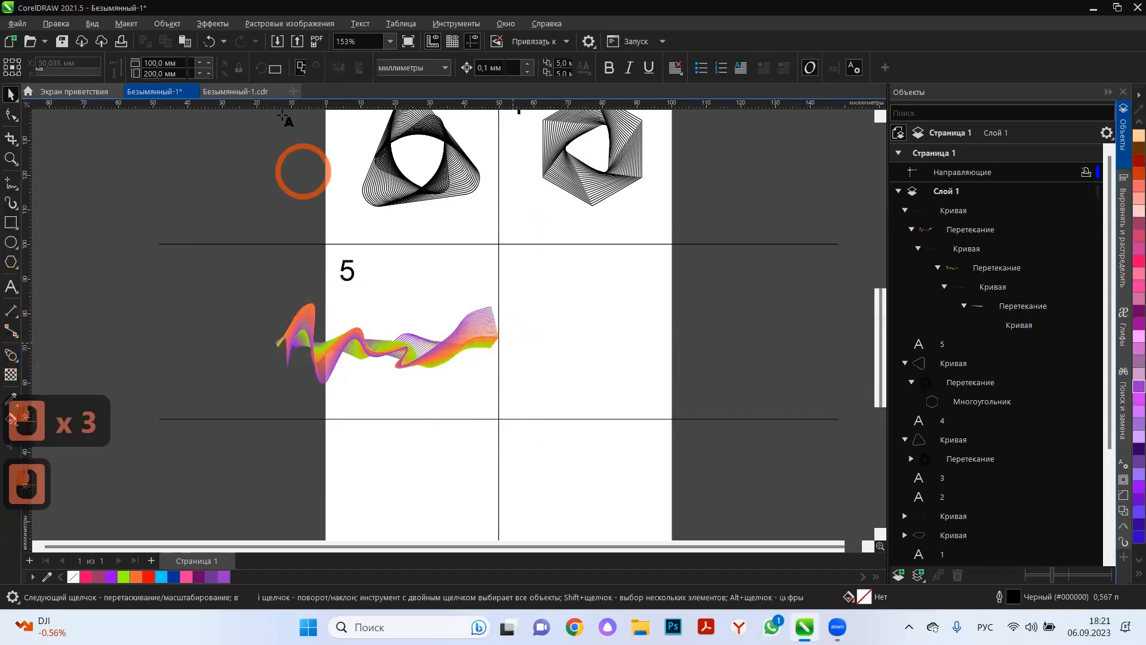
pyautogui.click(236, 93)
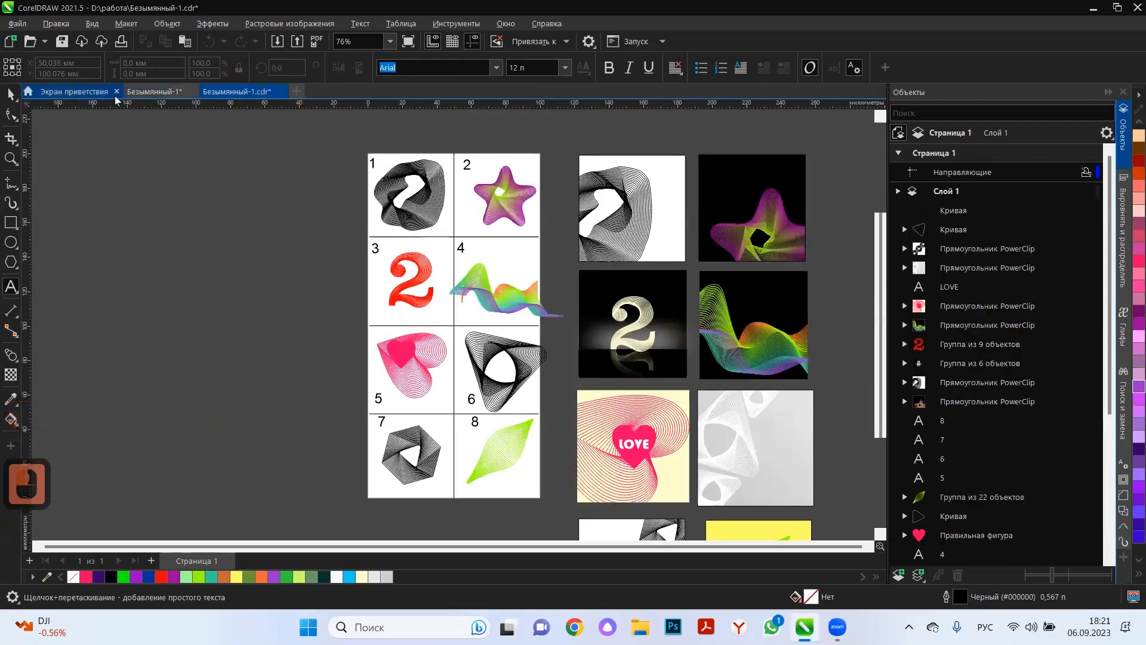
pyautogui.click(140, 92)
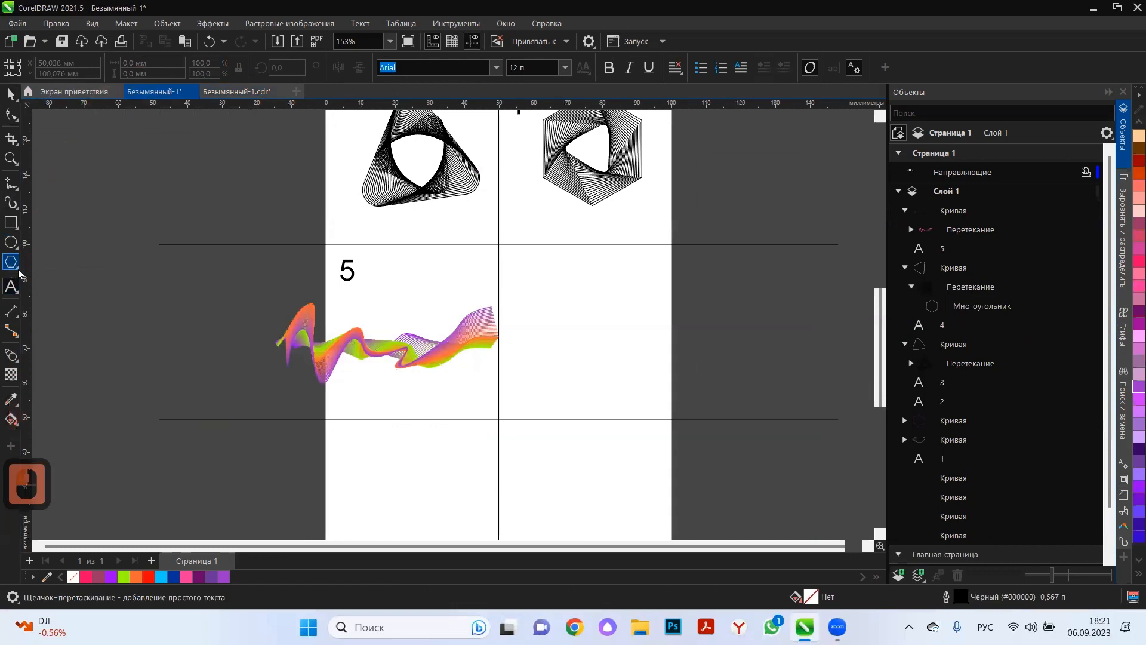
pyautogui.click(557, 393)
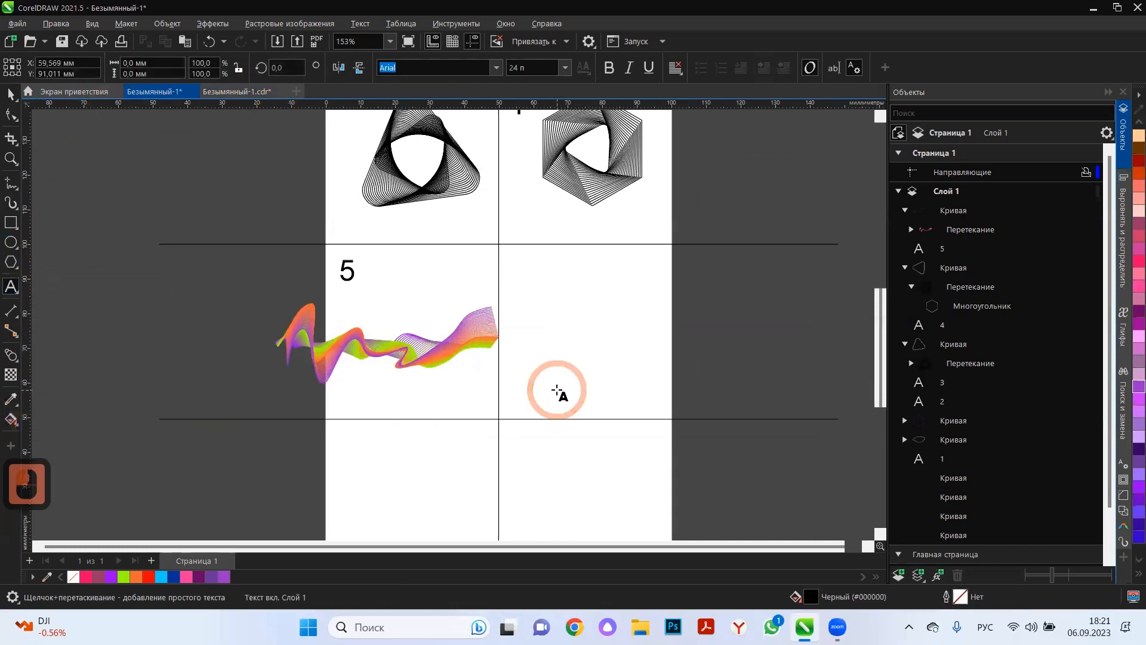
pyautogui.write('6')
pyautogui.click(11, 93)
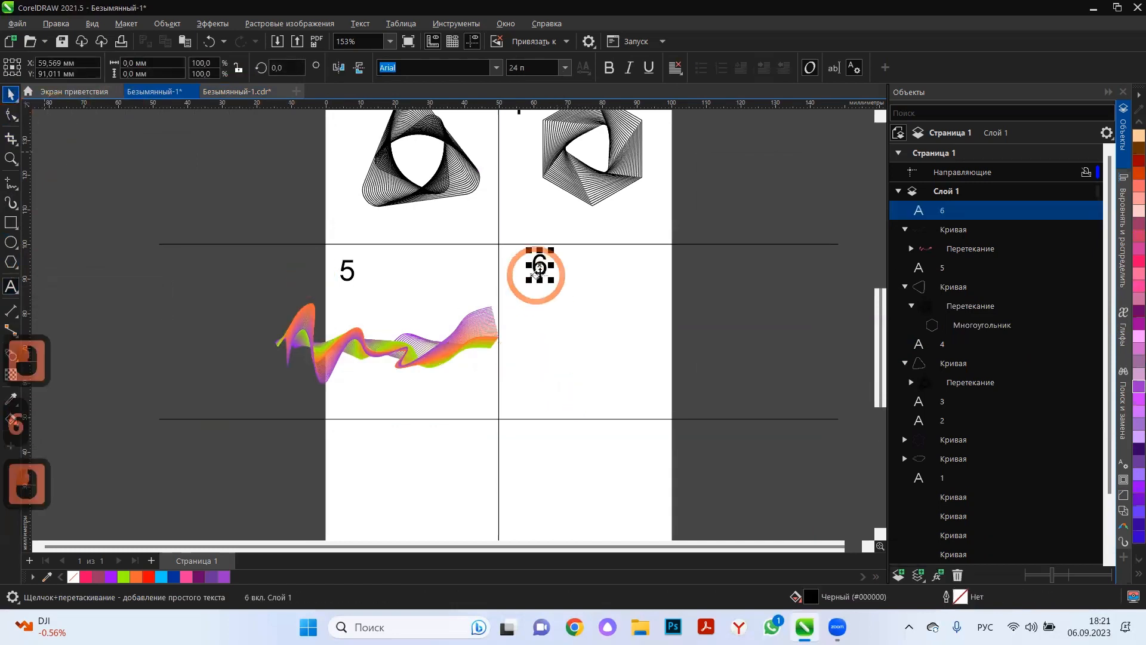
pyautogui.moveTo(516, 282); pyautogui.dragTo(490, 280)
pyautogui.doubleClick(158, 264)
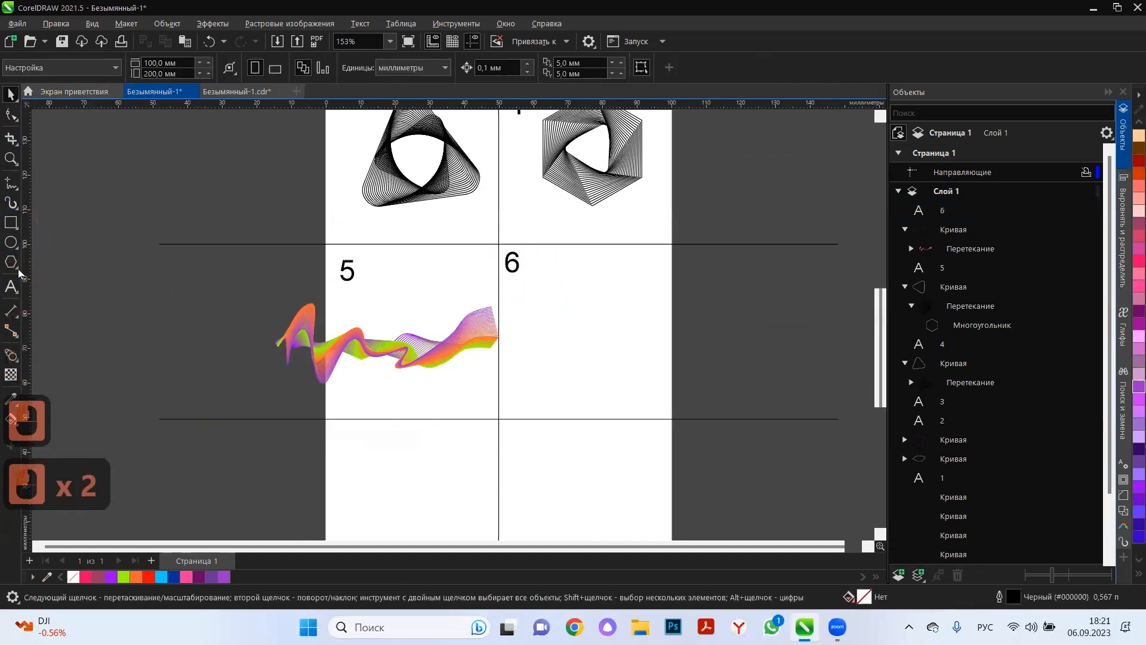
# Draw a heart shape about 15.2 mm wide in the middle of cell 6 with pink #FF0066 fill and outline.
pyautogui.click(17, 266)
pyautogui.click(339, 123)
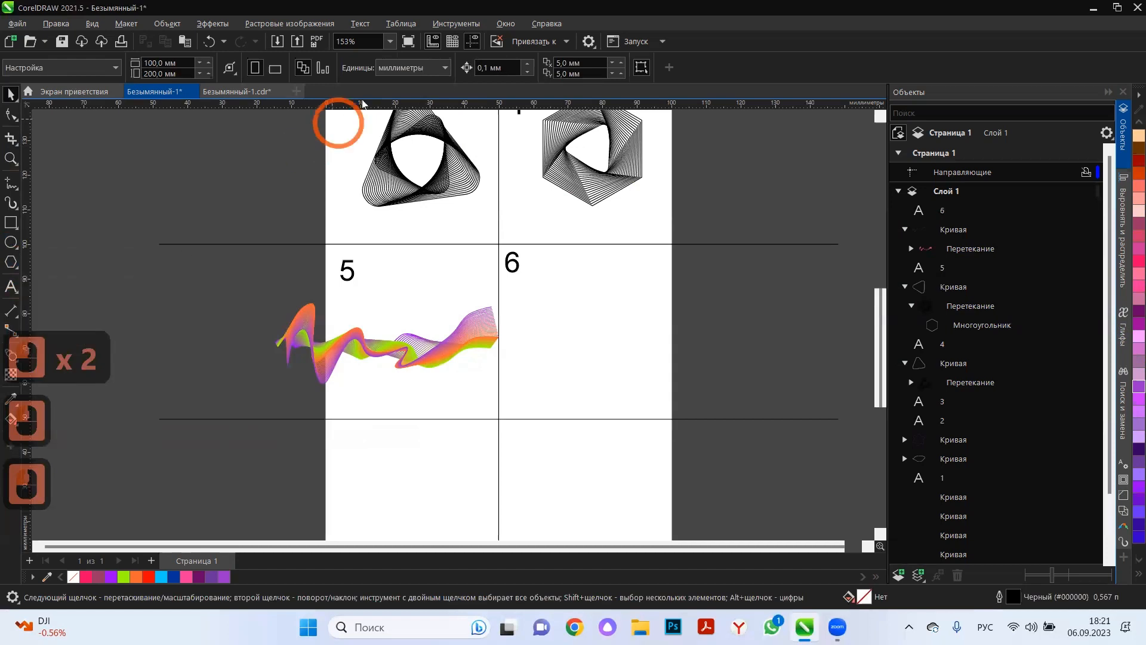
pyautogui.click(383, 71)
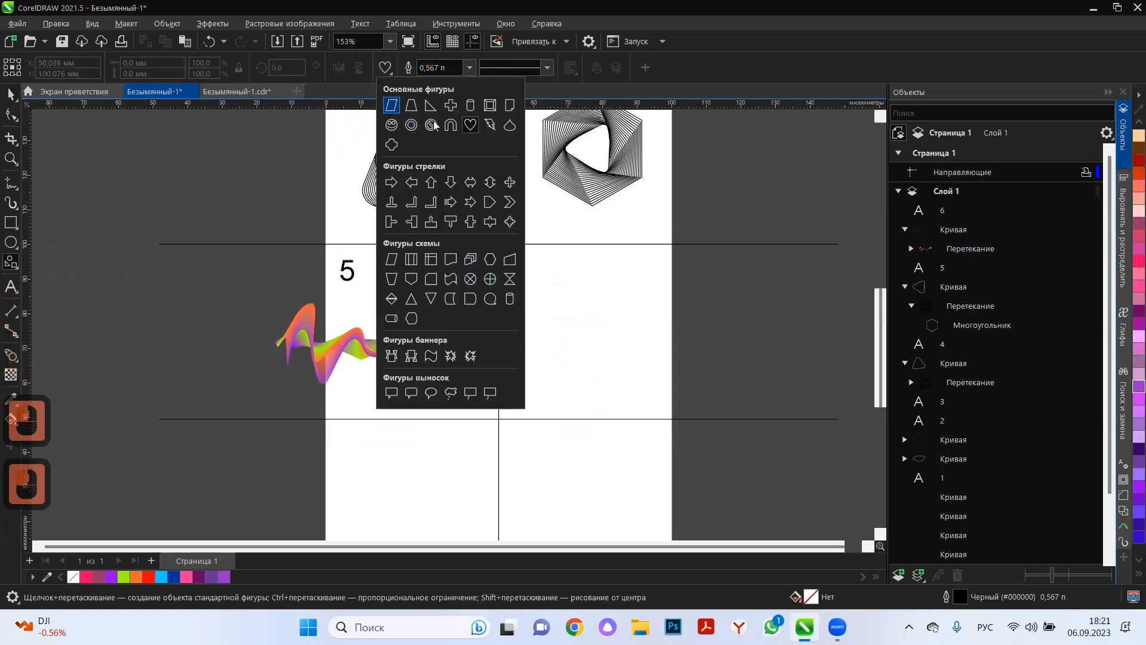
pyautogui.click(470, 124)
pyautogui.moveTo(575, 325)
pyautogui.mouseDown()
pyautogui.moveTo(615, 378)
pyautogui.moveTo(636, 383)
pyautogui.moveTo(586, 332)
pyautogui.mouseUp()
pyautogui.click(11, 93)
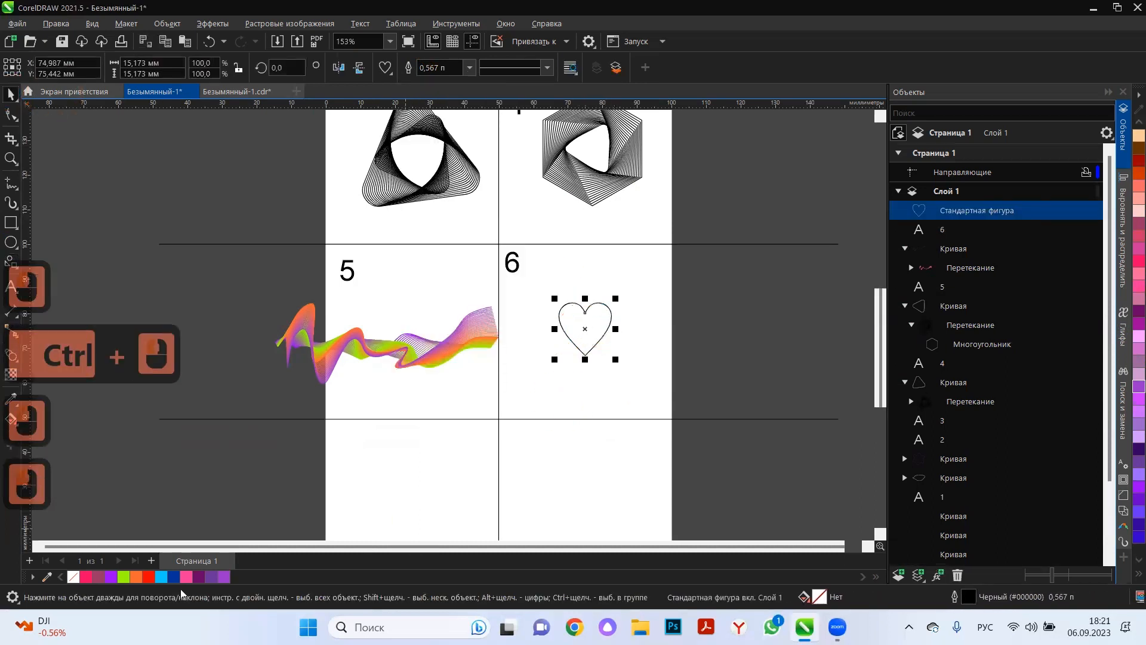
pyautogui.click(1128, 263)
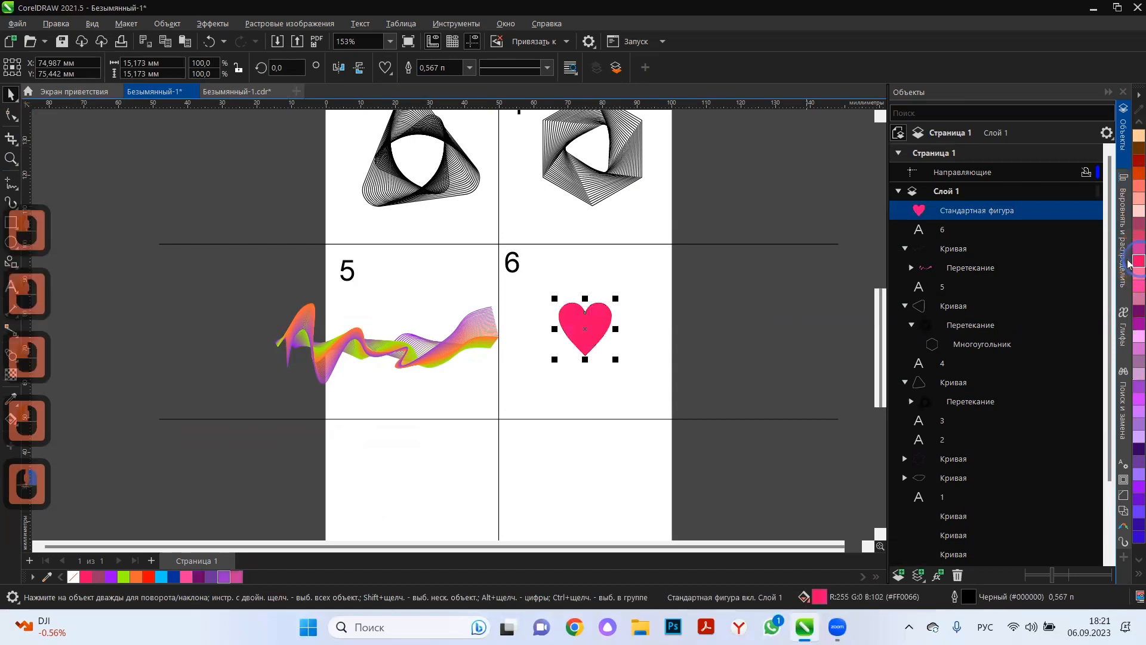
pyautogui.rightClick(1138, 261)
# Duplicate the heart in place, enlarge the copy about its centre to about 37.3 mm, and remove its fill.
pyautogui.hotkey('ctrl', 'c')
pyautogui.hotkey('ctrl', 'v')
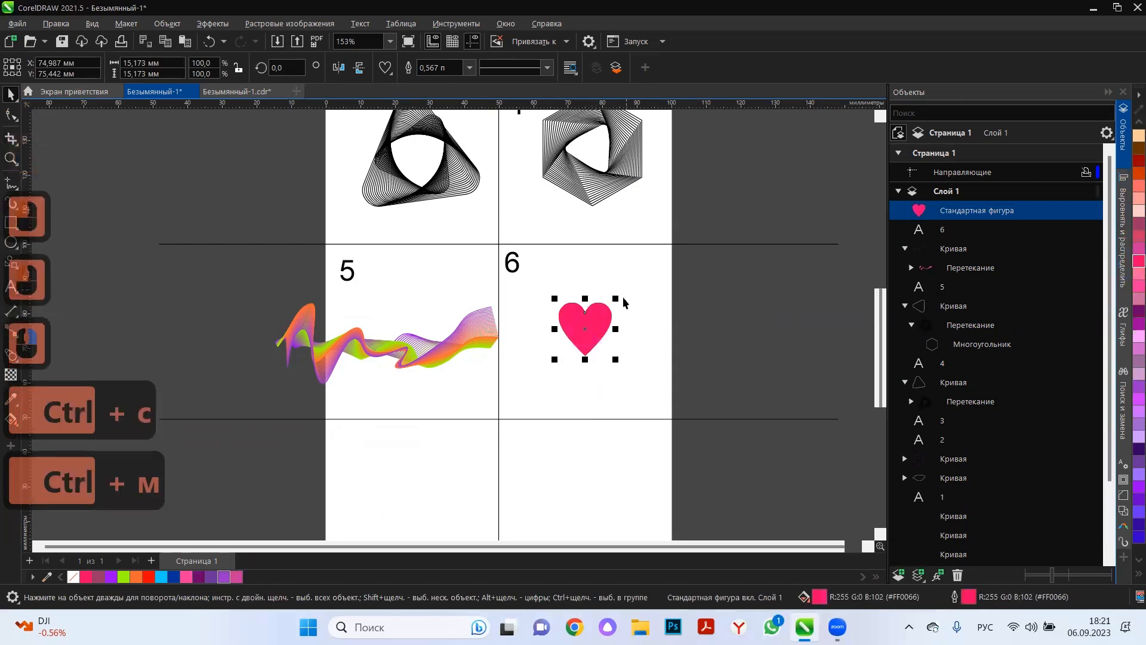
pyautogui.moveTo(617, 298); pyautogui.dragTo(655, 261)
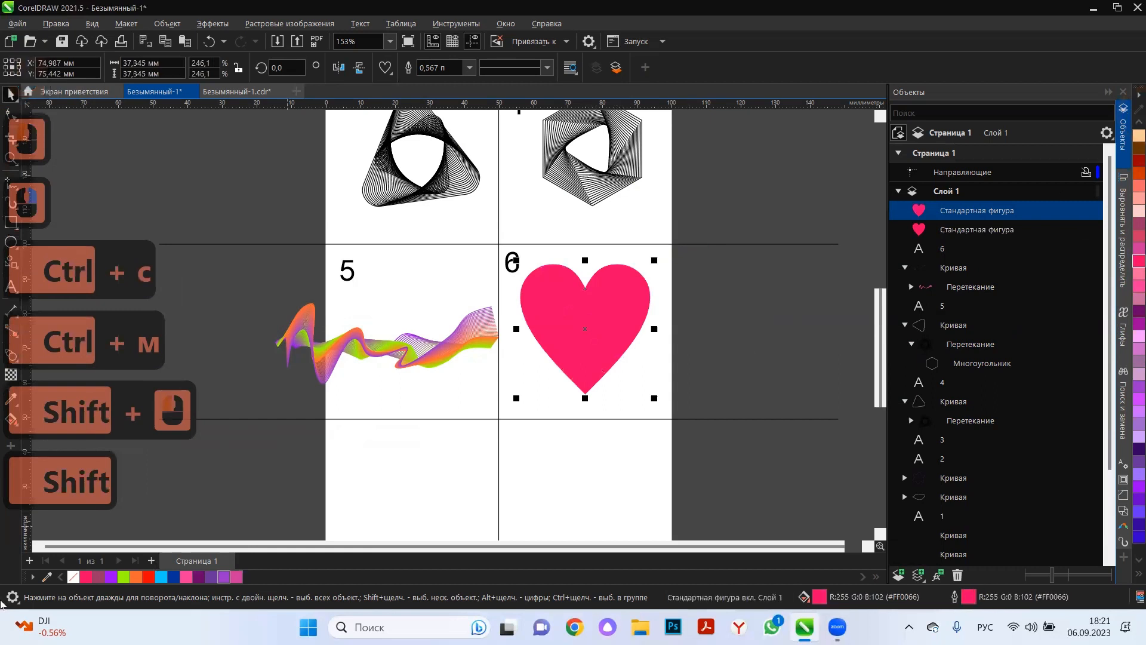
pyautogui.click(74, 576)
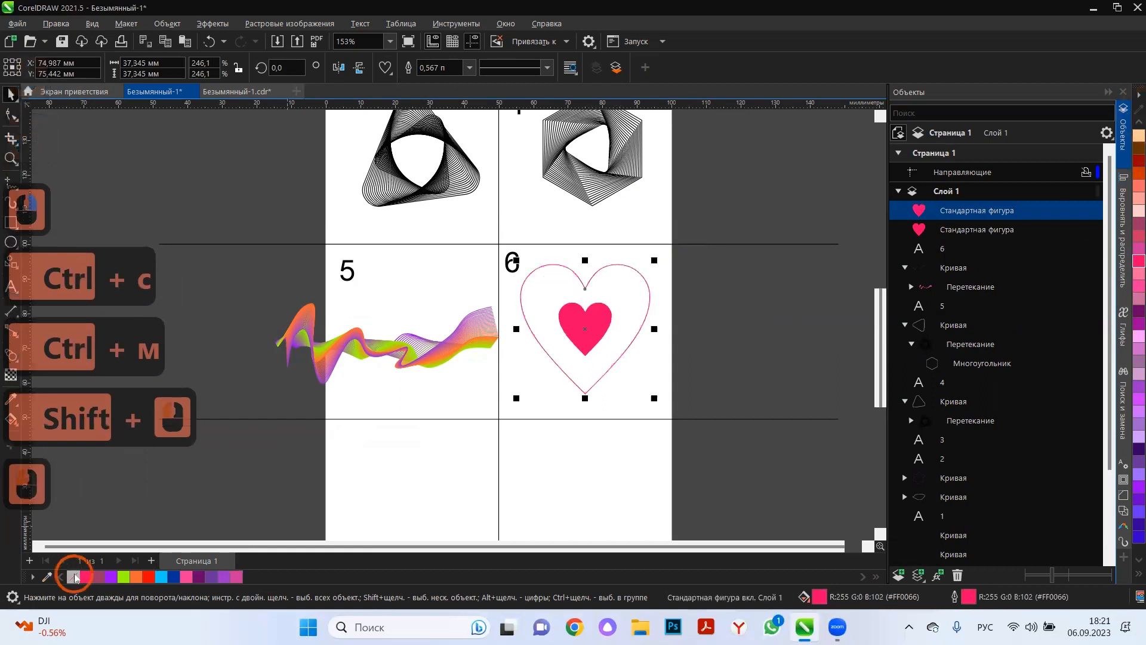
# Blend the large outlined heart with the small filled pink heart in cell 6.
pyautogui.click(9, 399)
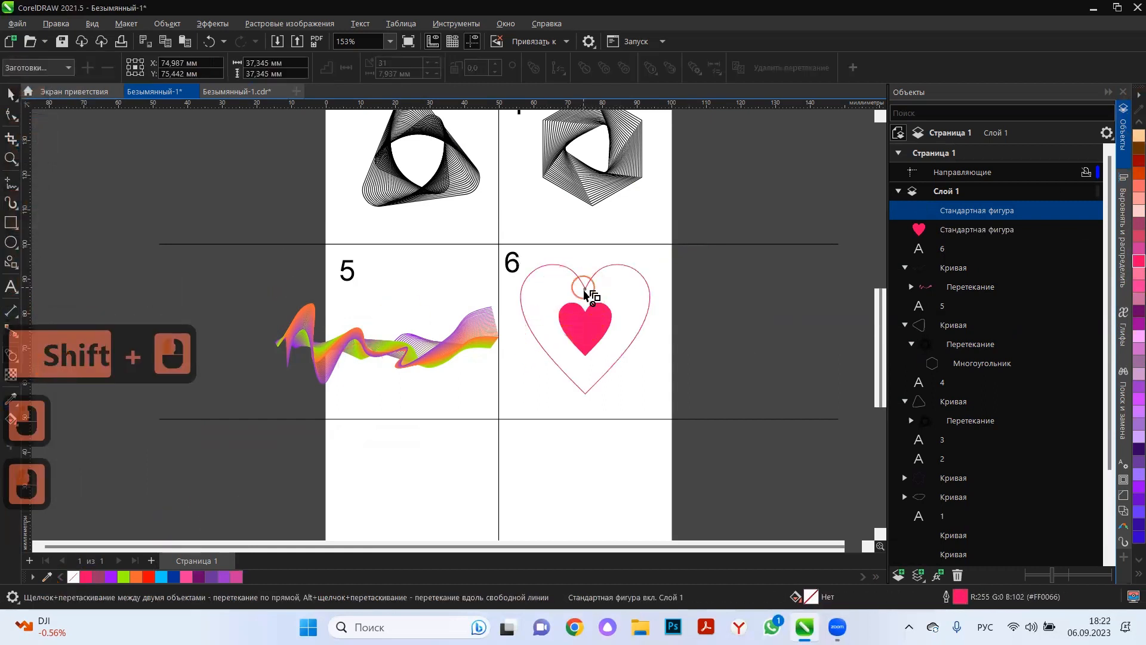
pyautogui.moveTo(585, 294); pyautogui.dragTo(584, 325)
pyautogui.moveTo(592, 282); pyautogui.dragTo(652, 316)
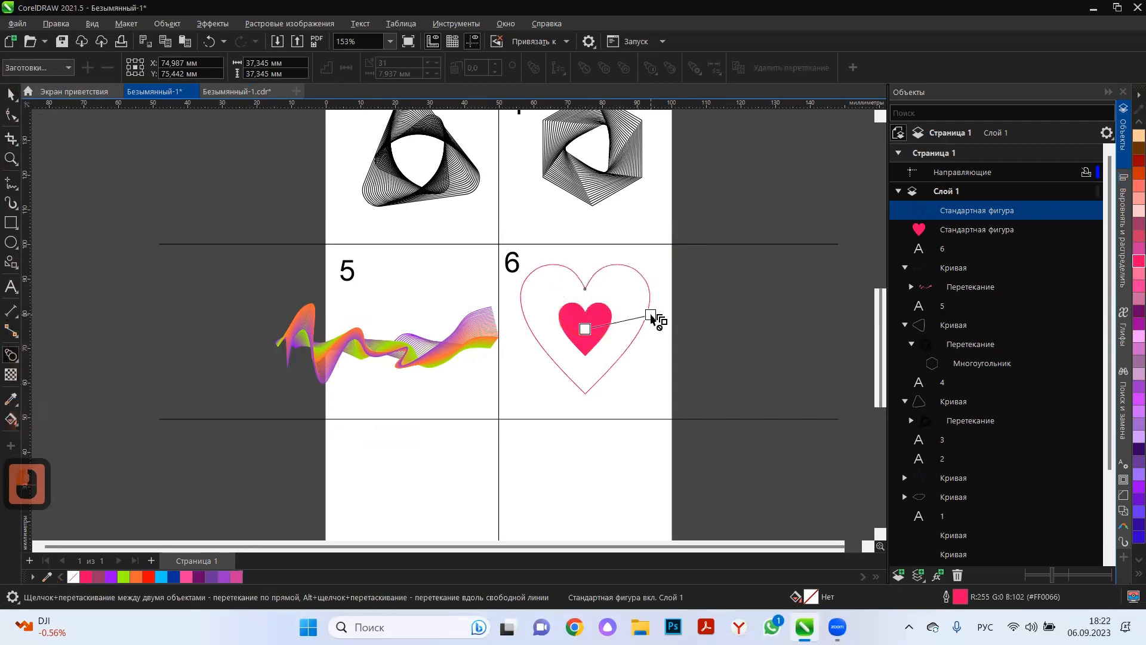
pyautogui.moveTo(598, 365); pyautogui.dragTo(589, 389)
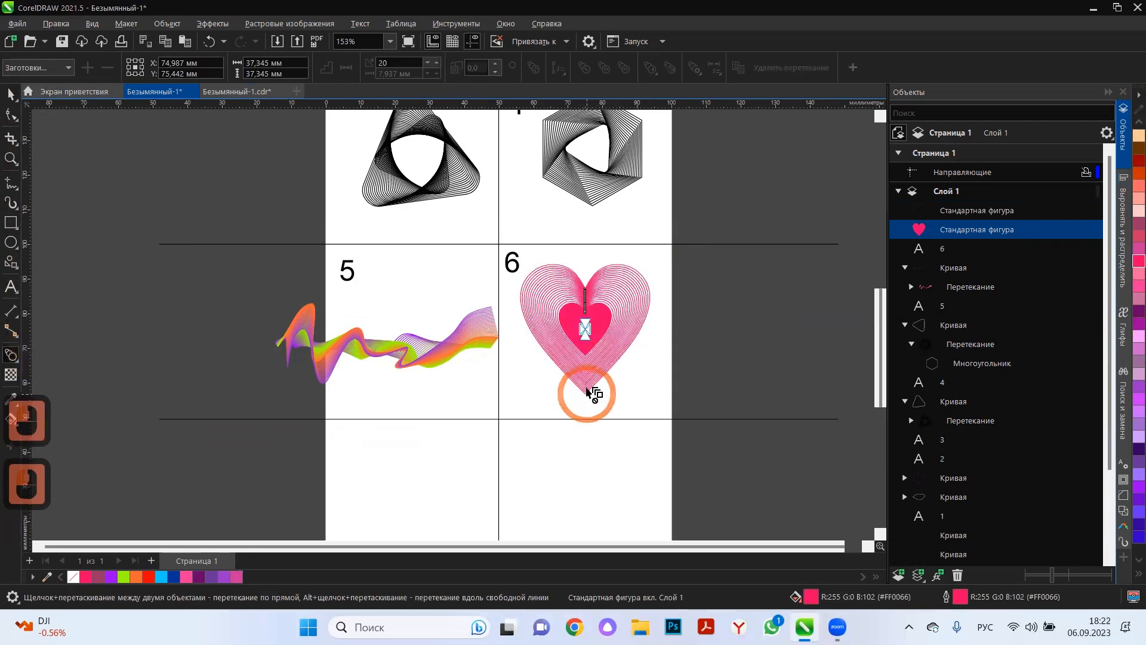
pyautogui.click(10, 94)
# Try to rotate the entire heart blend in cell 6.
pyautogui.scroll(3, 634, 294)
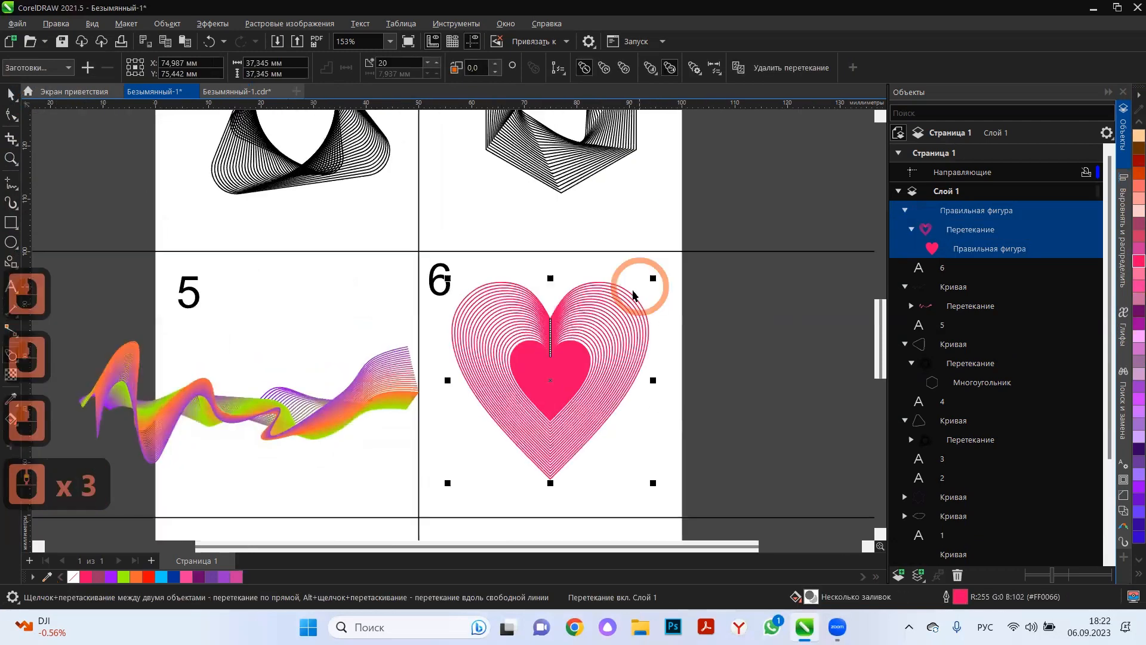
pyautogui.click(631, 293)
pyautogui.moveTo(708, 419); pyautogui.dragTo(700, 434)
pyautogui.hotkey('ctrl', 'z')
# Select only the outer heart of the blend and rotate it to about 275.7° so the lines twist around the inner heart.
pyautogui.click(639, 301)
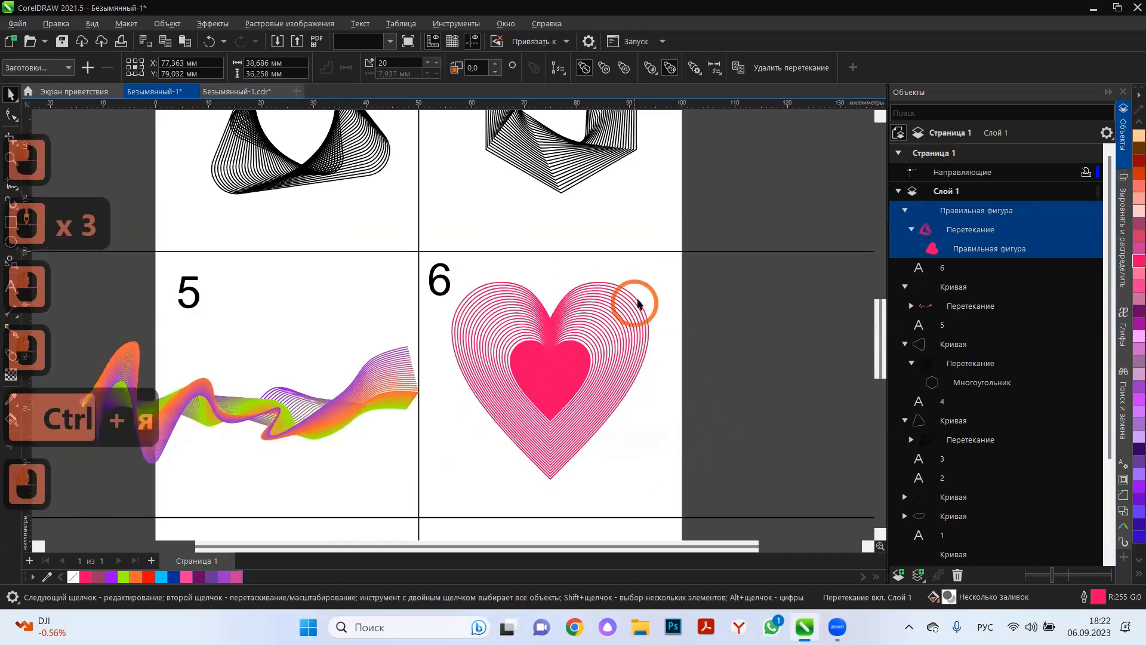
pyautogui.keyDown('ctrl'); pyautogui.click(637, 299); pyautogui.keyUp('ctrl')
pyautogui.click(636, 299)
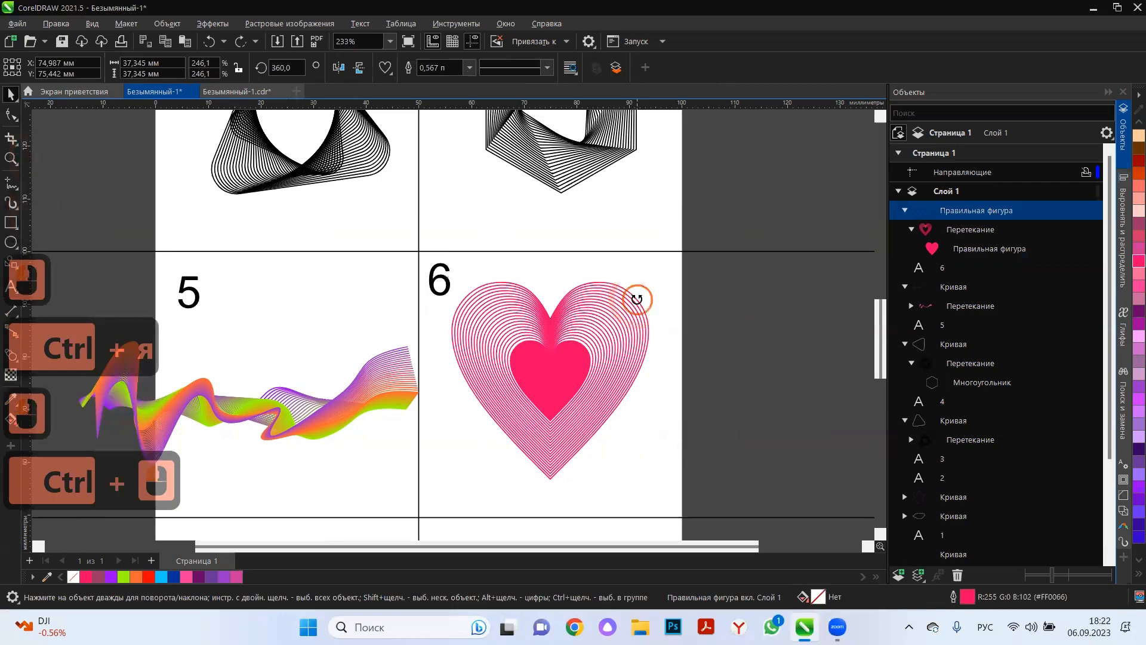
pyautogui.moveTo(655, 276); pyautogui.dragTo(671, 480)
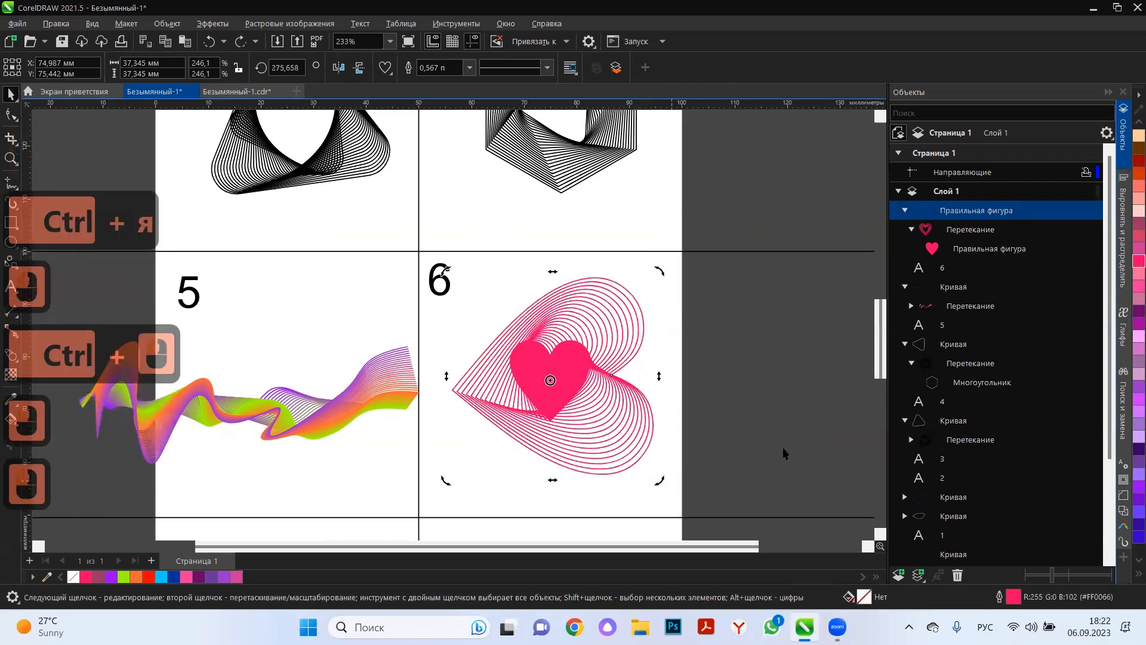
pyautogui.click(764, 439)
pyautogui.click(557, 373)
pyautogui.click(818, 429)
# Move the twisted heart blend left and slightly up within cell 6 to about X 69.4 and Y 78.8 mm.
pyautogui.click(619, 417)
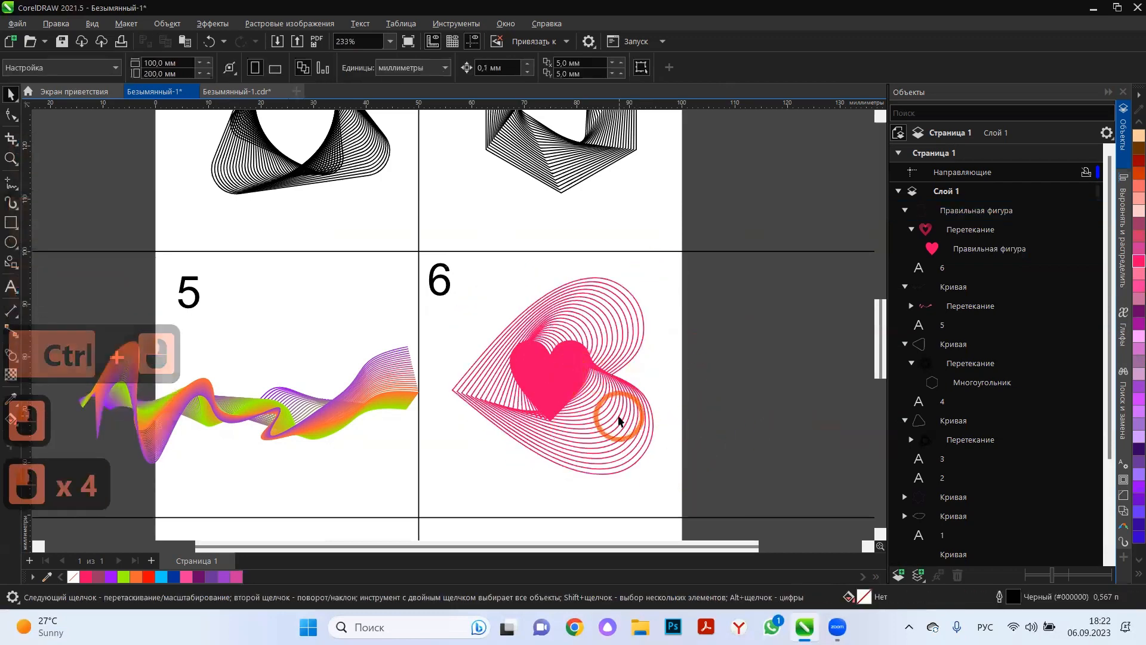
pyautogui.moveTo(630, 447); pyautogui.dragTo(598, 435)
pyautogui.click(762, 428)
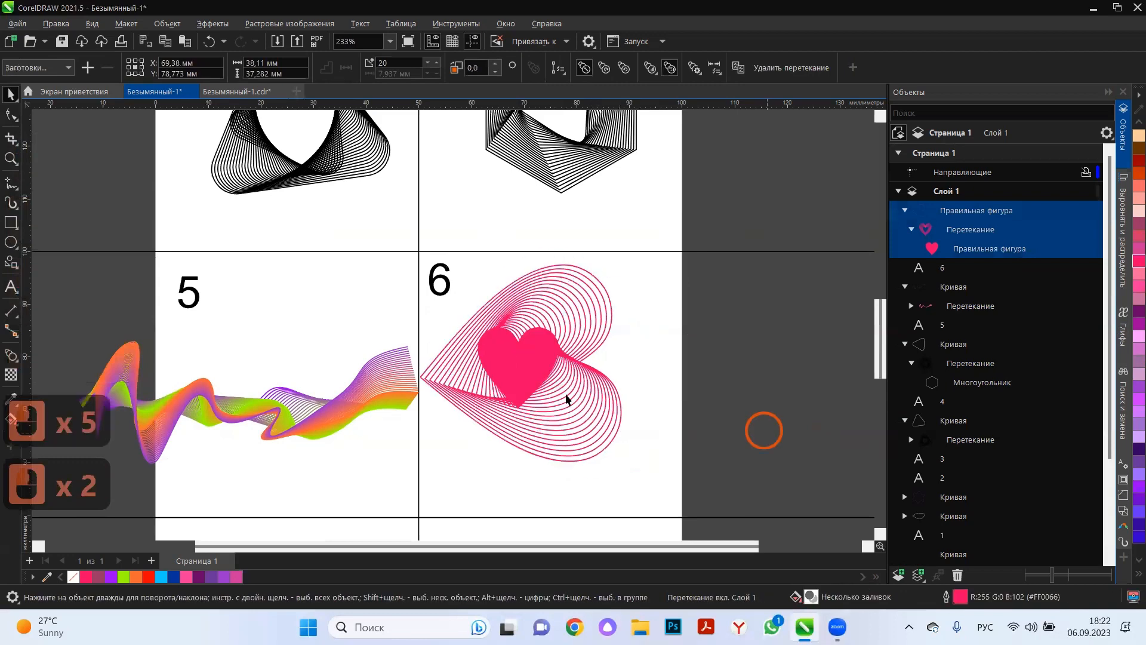
pyautogui.scroll(-9, 752, 400)
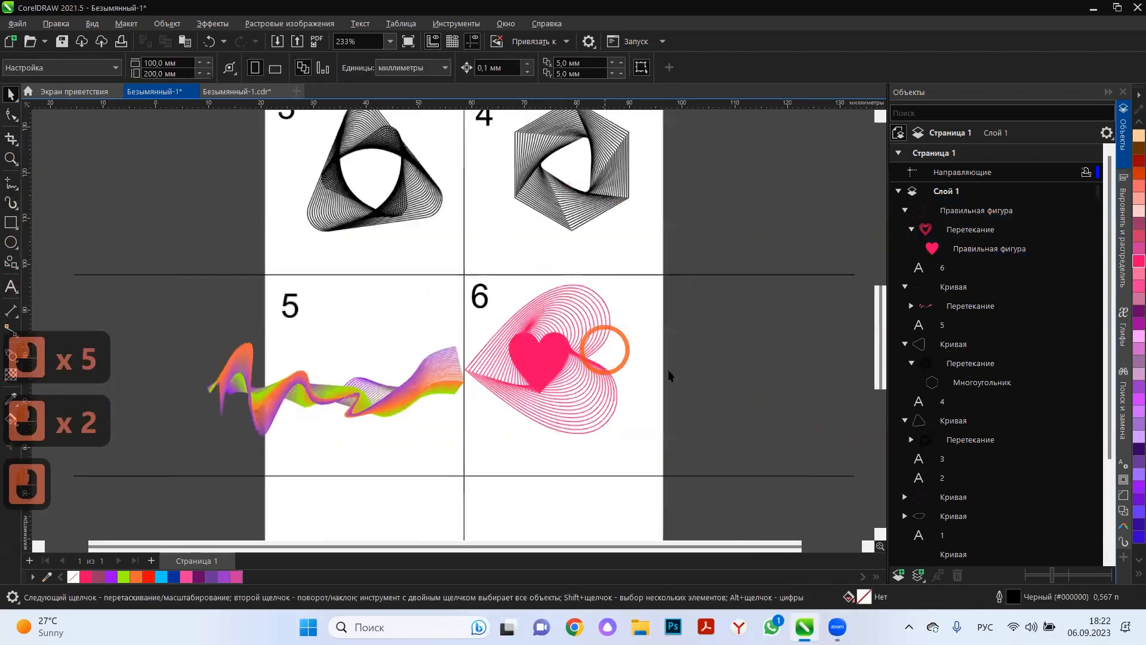
# Move the twisted heart blend further inside cell 6 to about X 74.2 and Y 73.4 mm, and deselect it.
pyautogui.scroll(4, 583, 376)
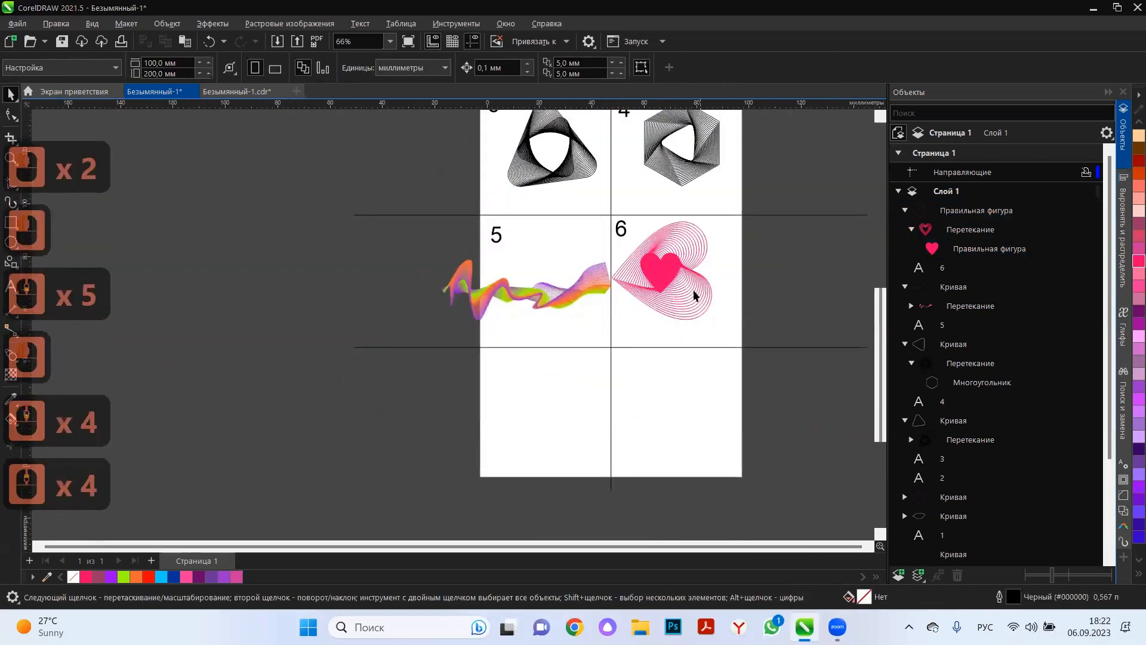
pyautogui.click(680, 289)
pyautogui.moveTo(680, 289); pyautogui.dragTo(702, 305)
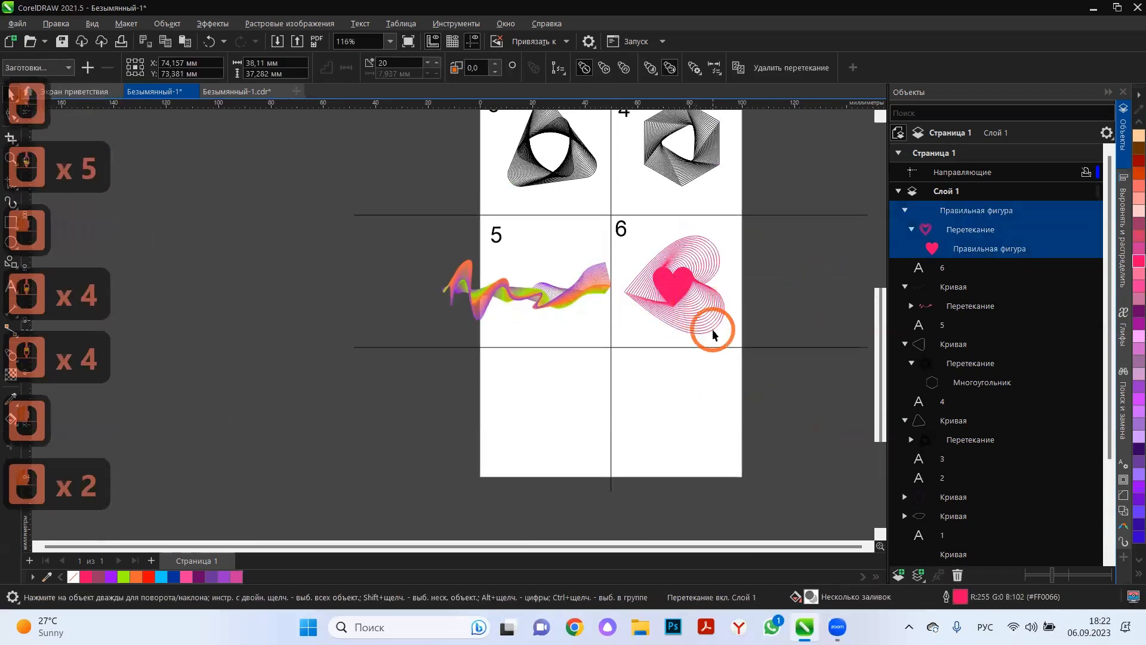
pyautogui.click(359, 346)
# Add the text label 7 in the upper-left corner of the empty cell below cell 5.
pyautogui.click(12, 287)
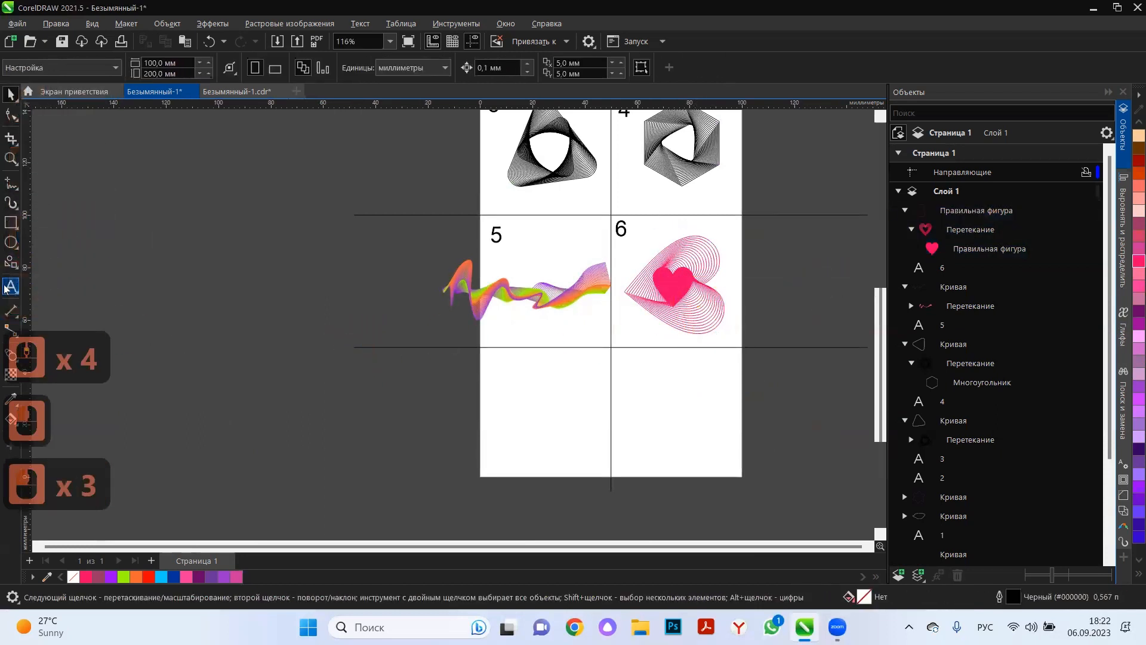
pyautogui.click(530, 394)
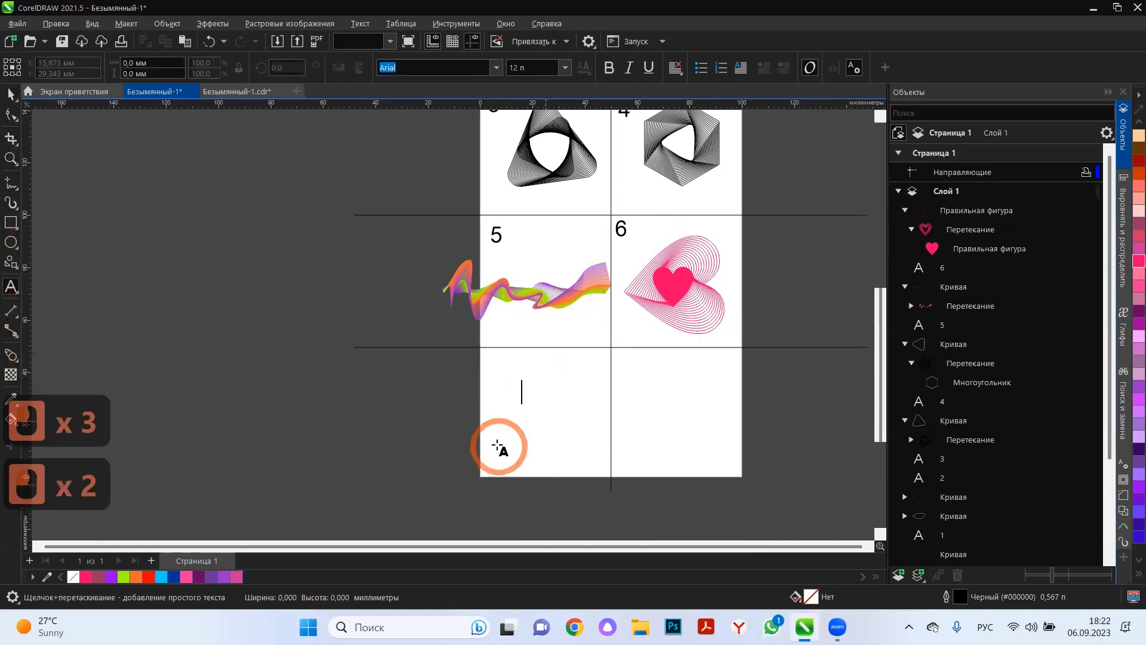
pyautogui.click(490, 376)
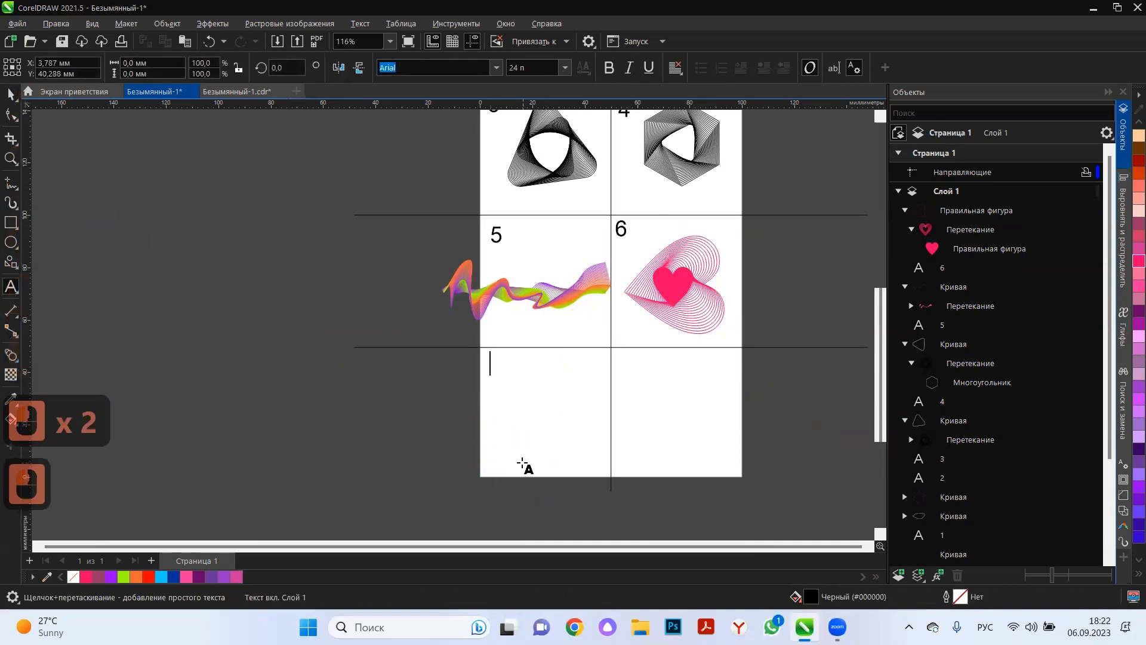
pyautogui.write('7')
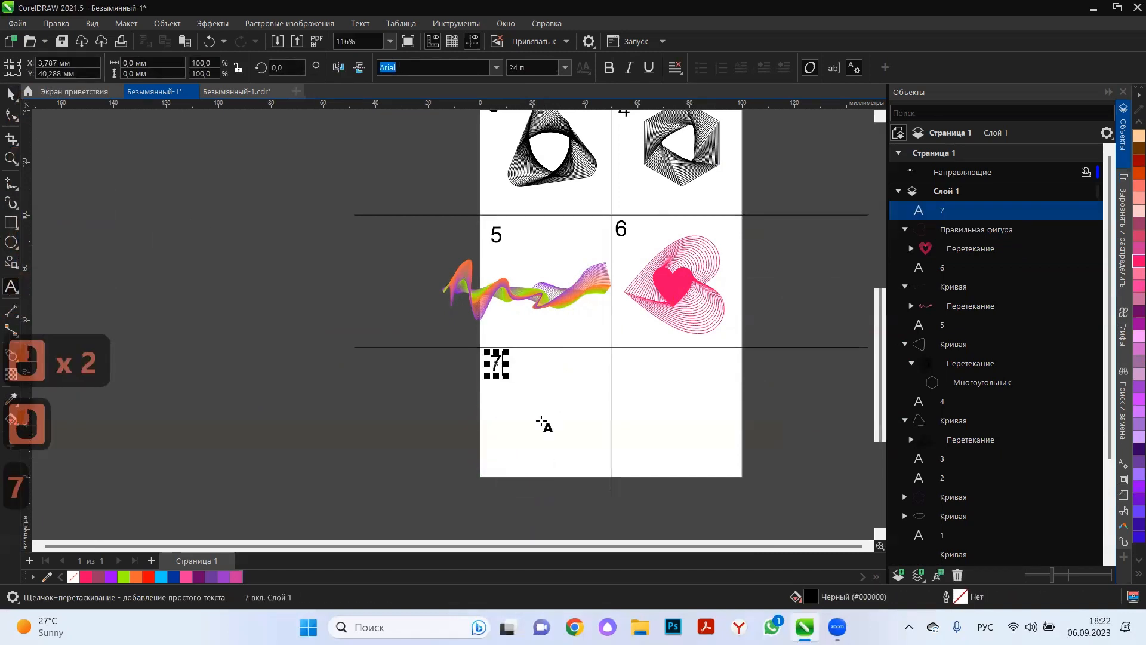
# Add the text 2 inside cell 7, enlarge it to about 135.5 pt and position it at about X 24.4 and Y 24.4 mm.
pyautogui.click(543, 470)
pyautogui.write('2')
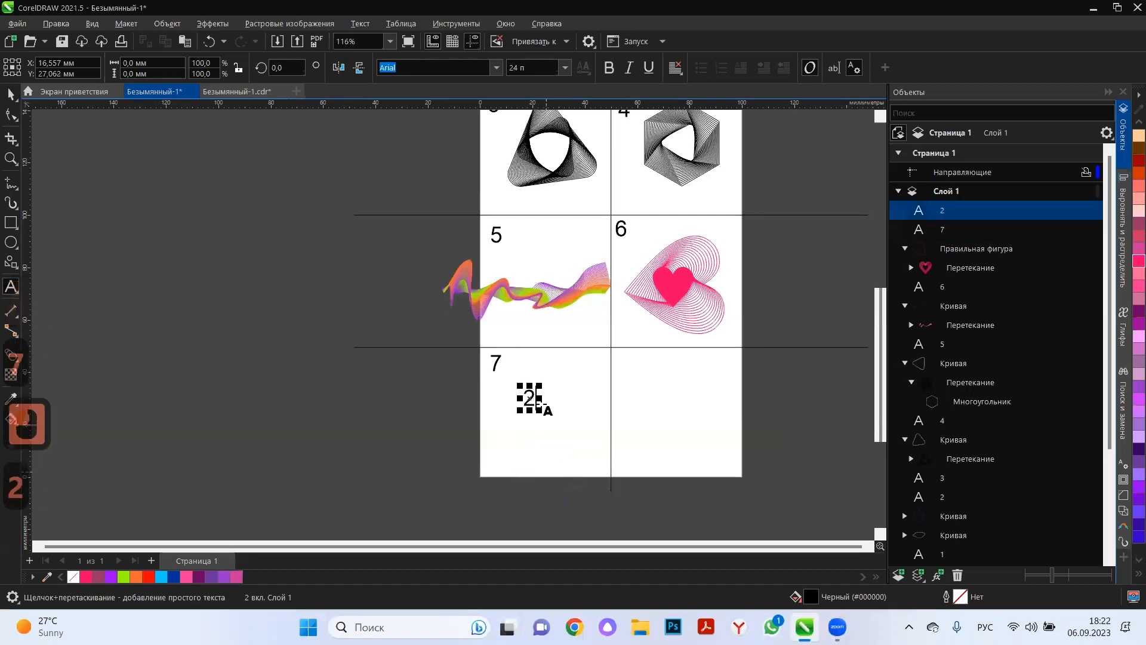
pyautogui.click(8, 99)
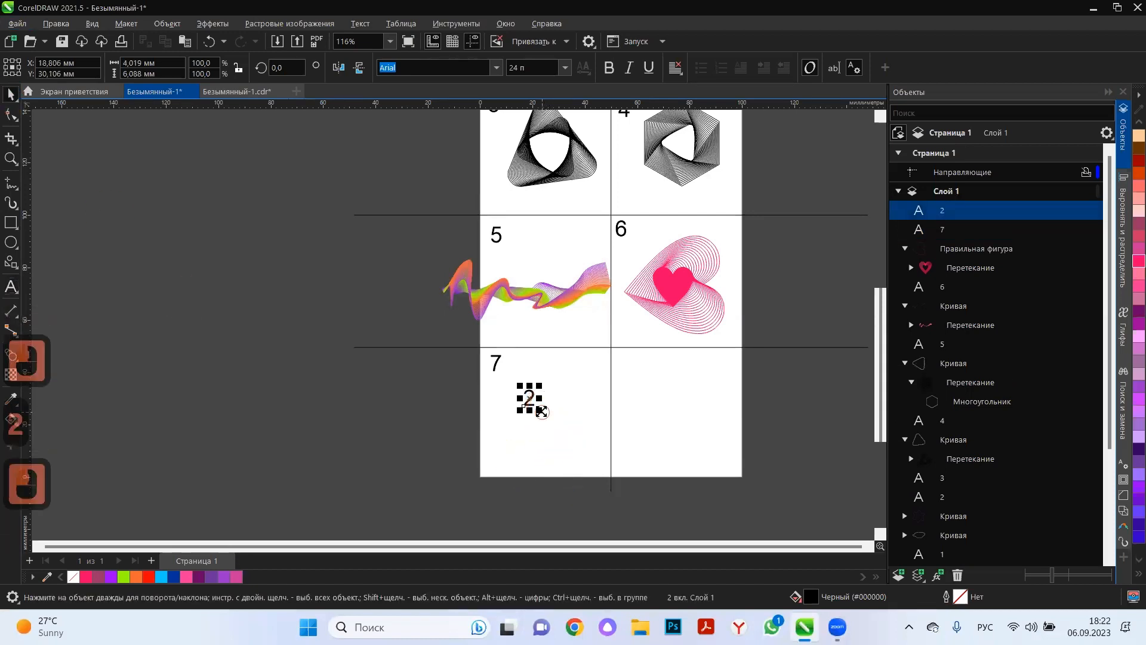
pyautogui.moveTo(540, 412); pyautogui.dragTo(621, 523)
pyautogui.moveTo(585, 445); pyautogui.dragTo(562, 402)
pyautogui.moveTo(587, 344); pyautogui.dragTo(578, 363)
# Change the large digit 2 to the Clarendon BT font and move it to about X 24.9 and Y 23.6 mm.
pyautogui.click(498, 70)
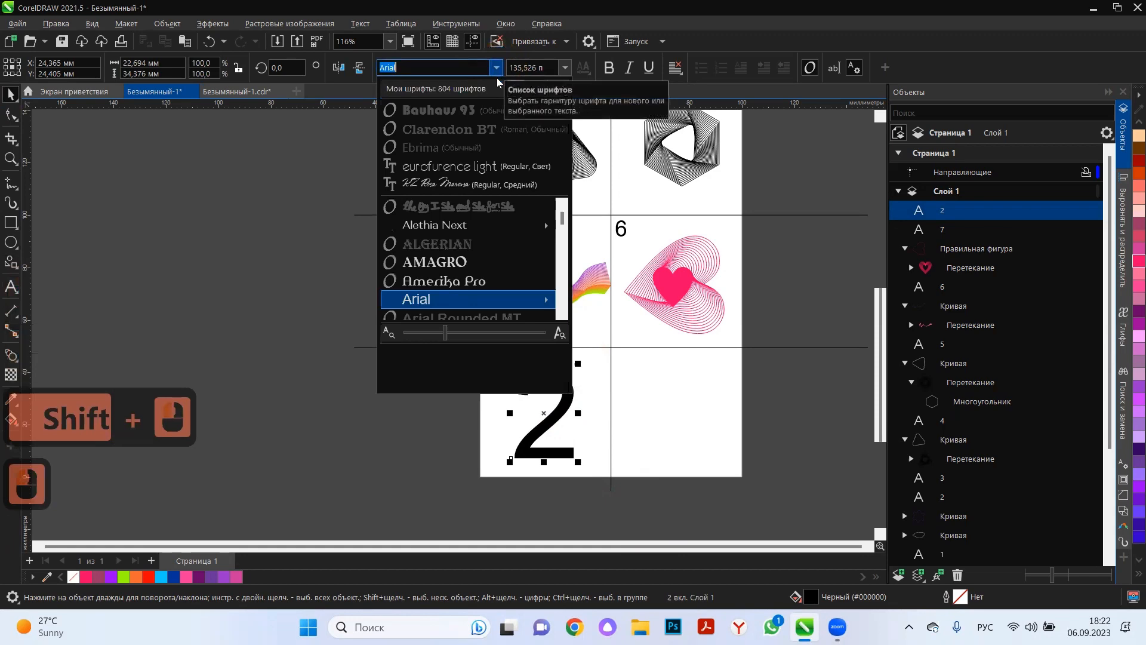
pyautogui.click(484, 125)
pyautogui.click(333, 447)
pyautogui.scroll(5, 603, 445)
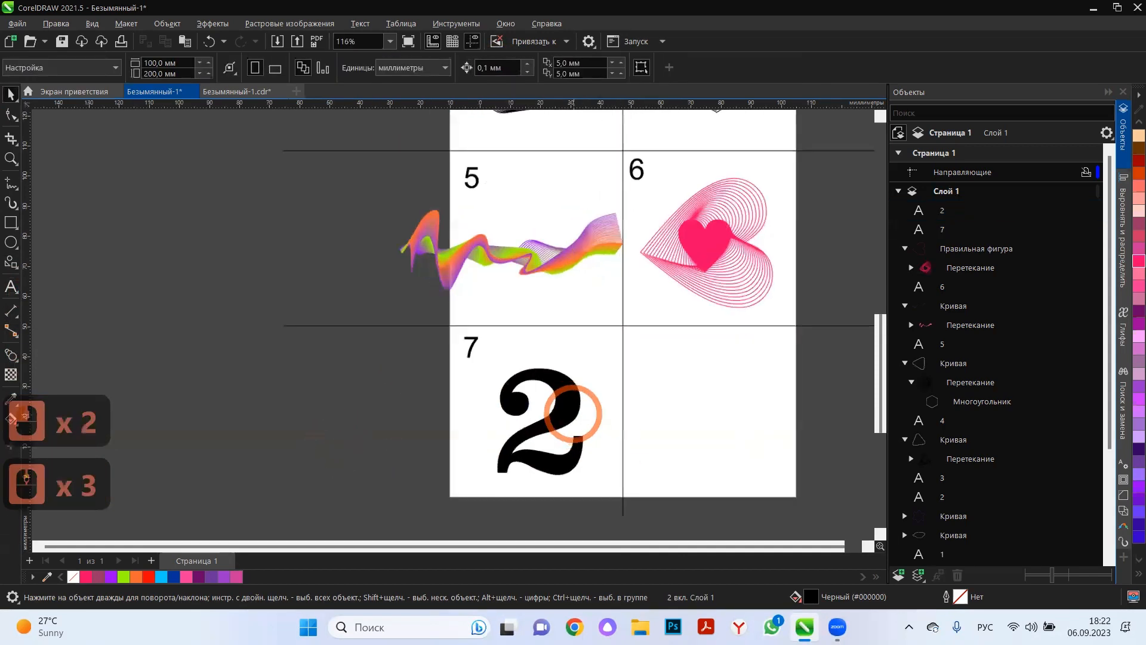
pyautogui.moveTo(562, 397); pyautogui.dragTo(557, 389)
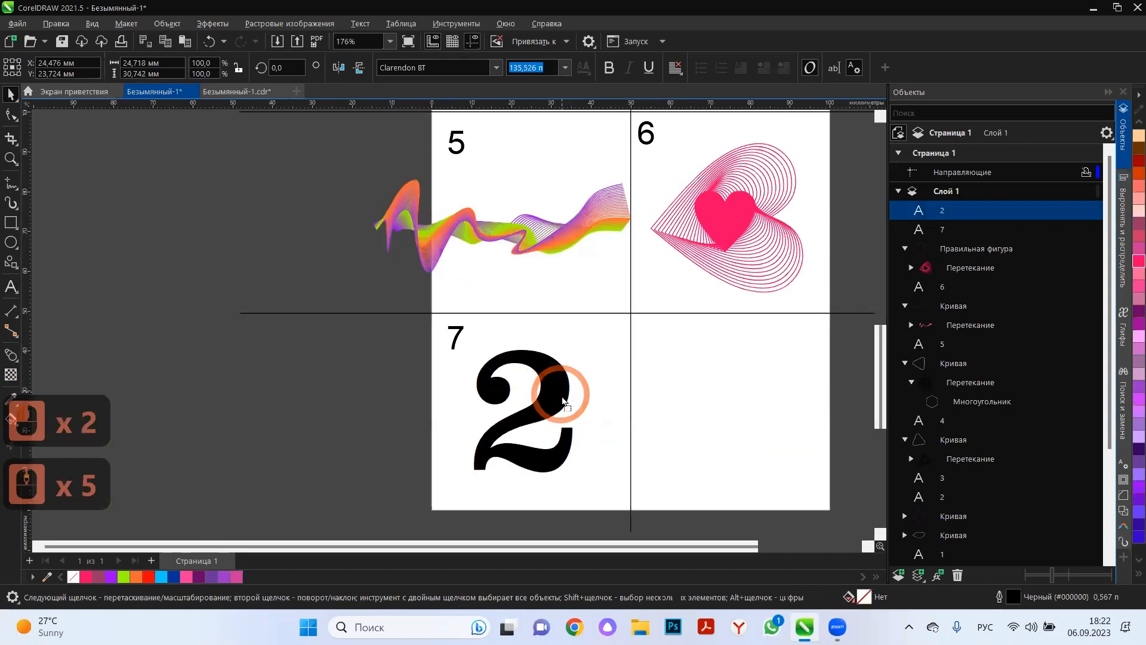
# Give the digit 2 a neon red (#FF0066) outline and remove its fill.
pyautogui.rightClick(86, 577)
pyautogui.click(73, 577)
pyautogui.scroll(5, 522, 414)
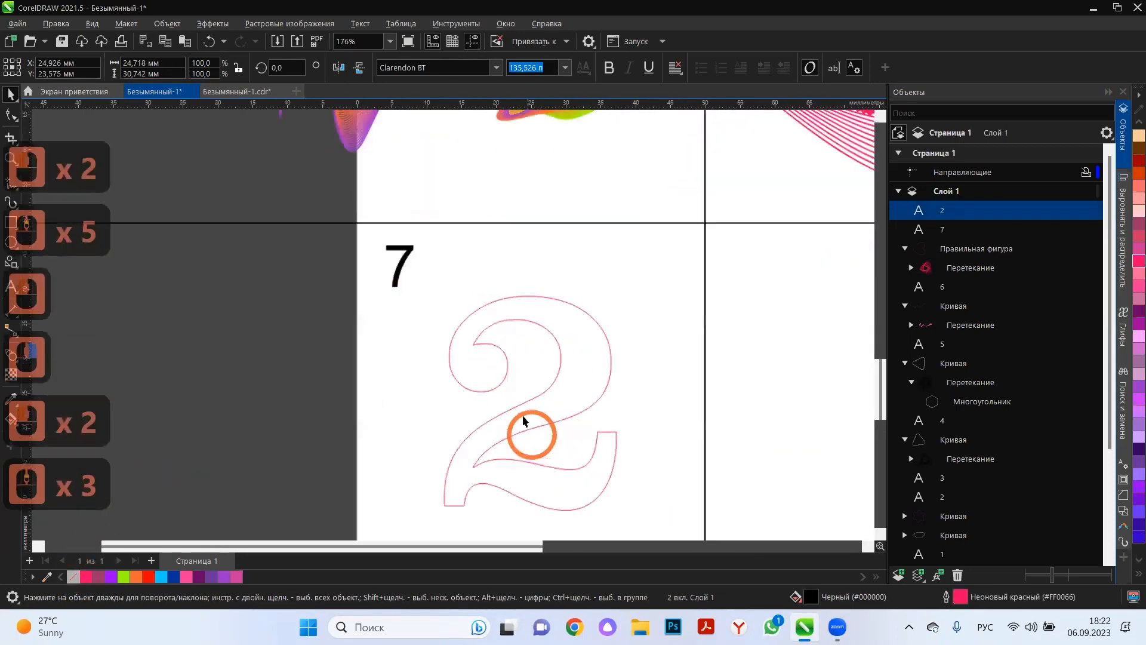
pyautogui.click(481, 327)
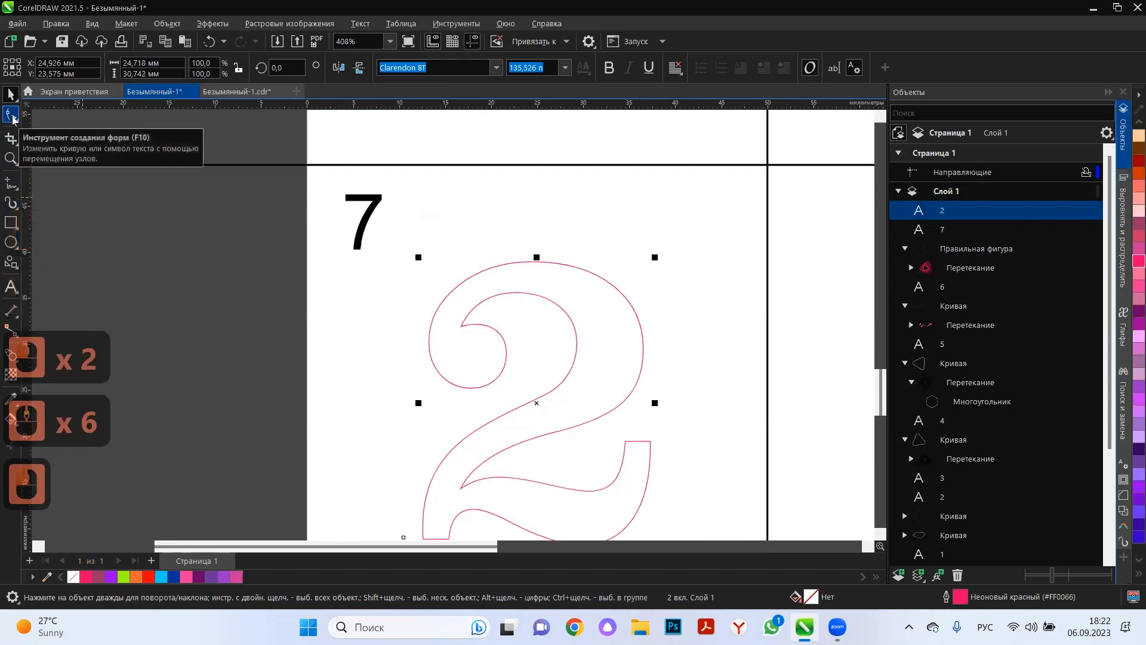
# Draw a Bézier curve across the round terminal of the 2, arching up from its left edge to its right edge.
pyautogui.click(12, 115)
pyautogui.click(9, 183)
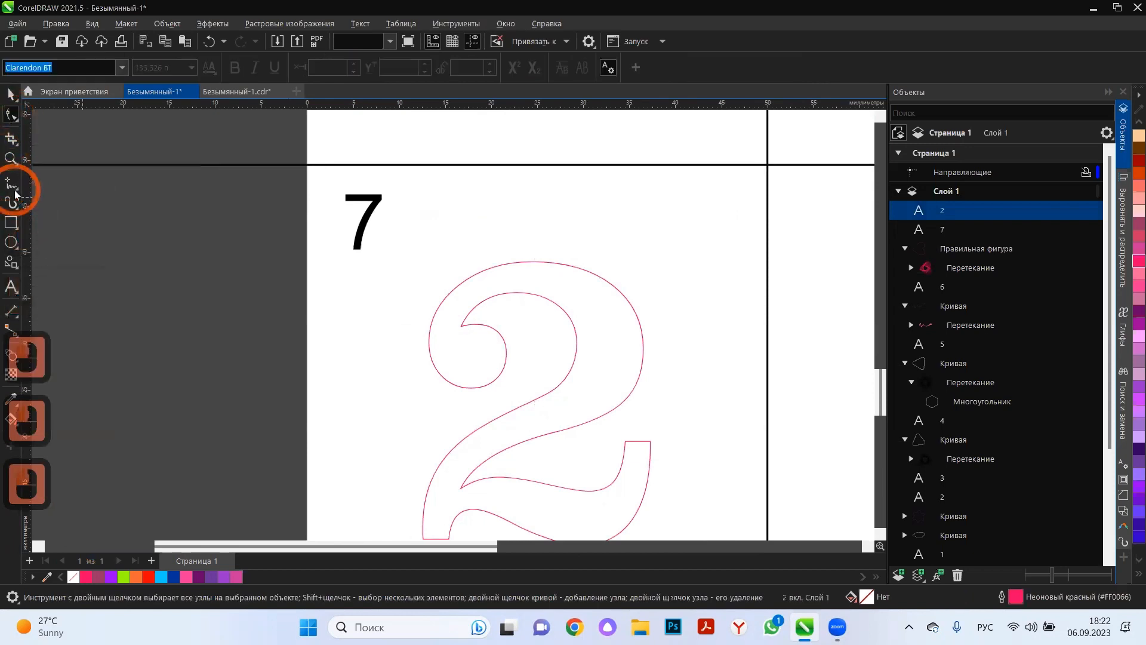
pyautogui.click(8, 184)
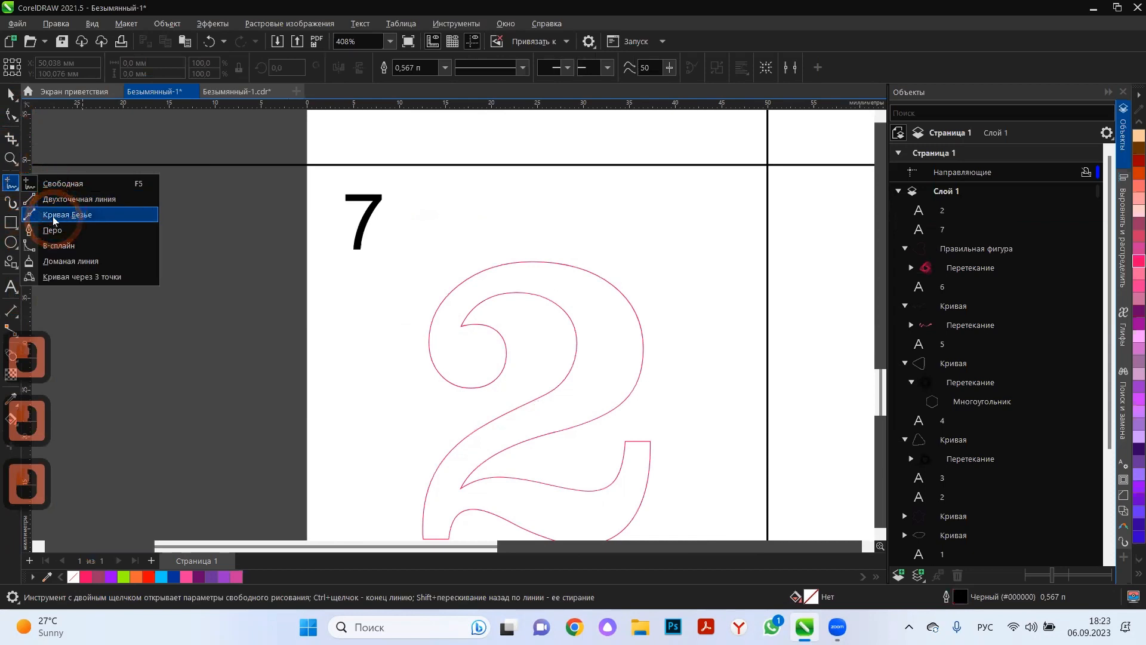
pyautogui.click(68, 214)
pyautogui.scroll(3, 468, 366)
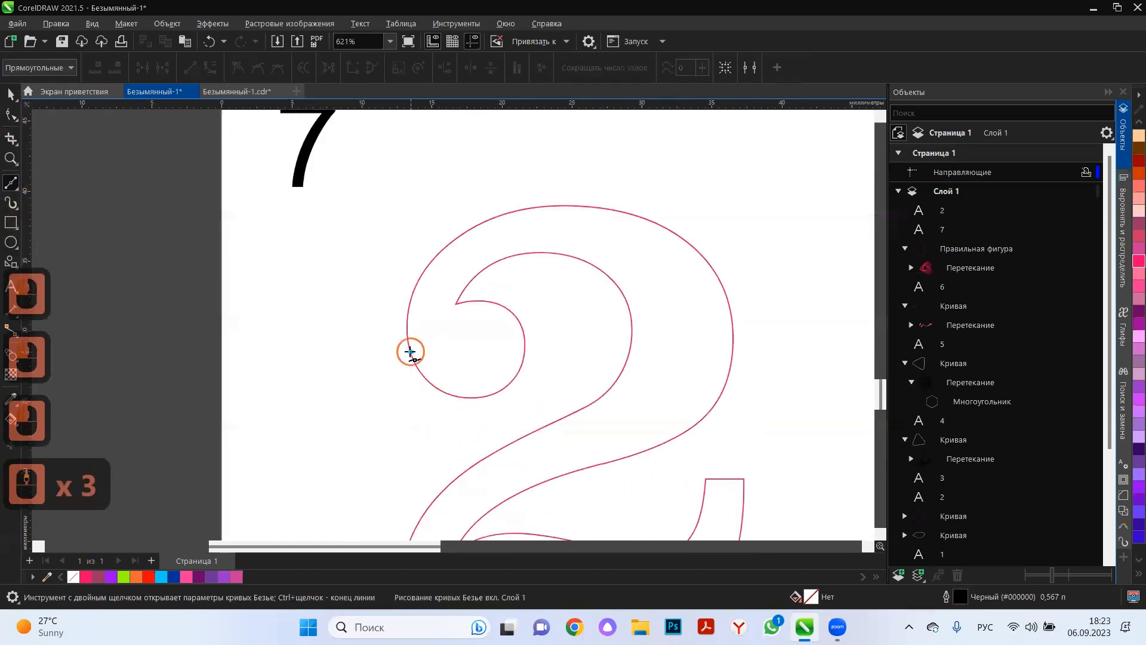
pyautogui.click(410, 352)
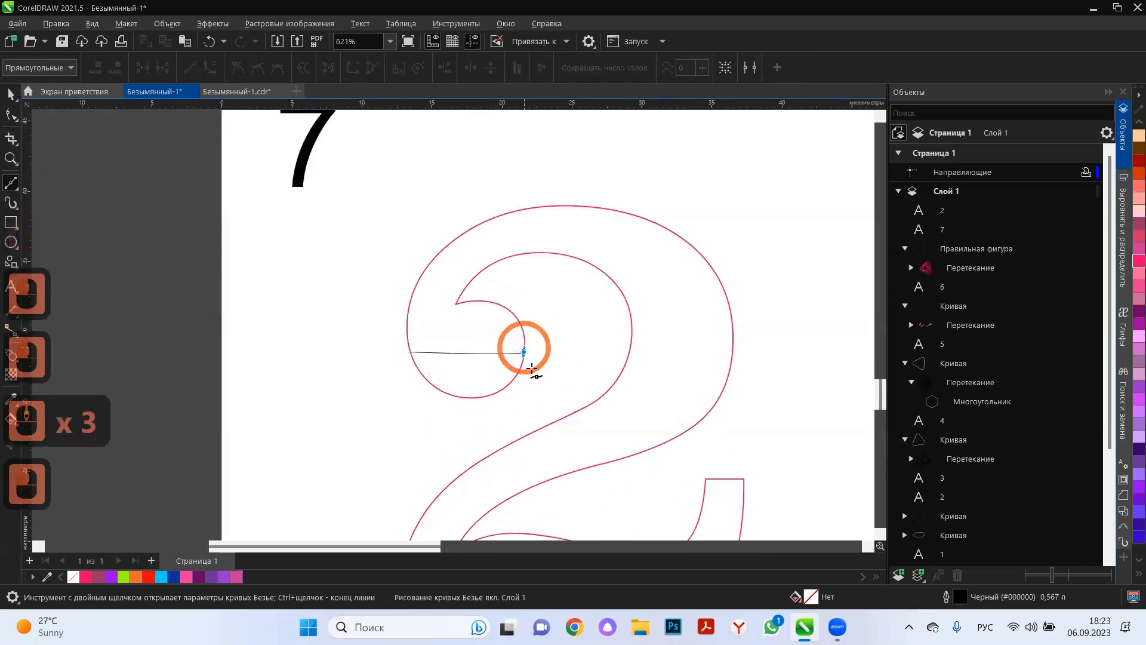
pyautogui.moveTo(532, 370); pyautogui.dragTo(507, 352)
pyautogui.moveTo(588, 437); pyautogui.dragTo(519, 448)
# Bend the left end of the arch outwards and add a node near it to follow the terminal's rounded edge.
pyautogui.click(10, 116)
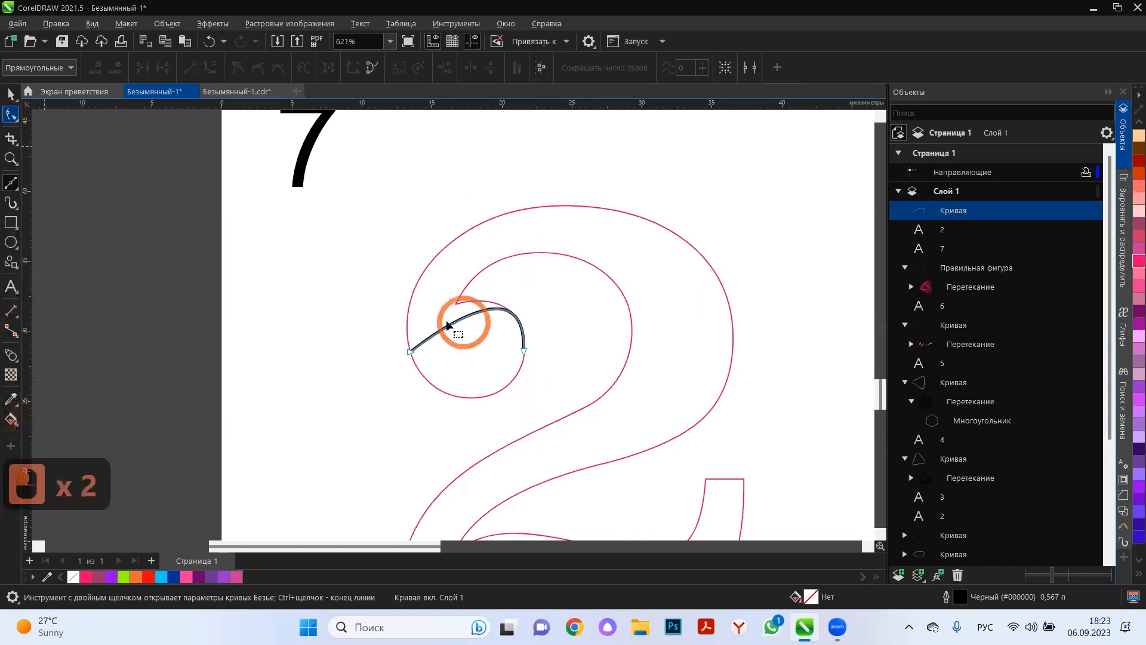
pyautogui.doubleClick(411, 351)
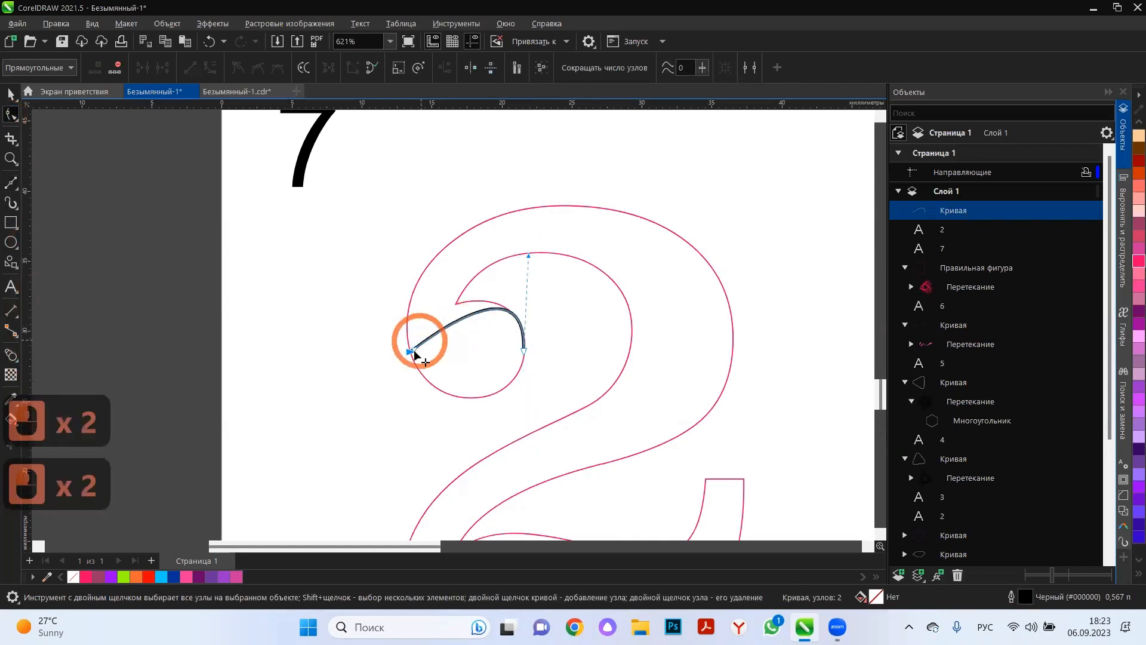
pyautogui.moveTo(414, 302); pyautogui.dragTo(394, 318)
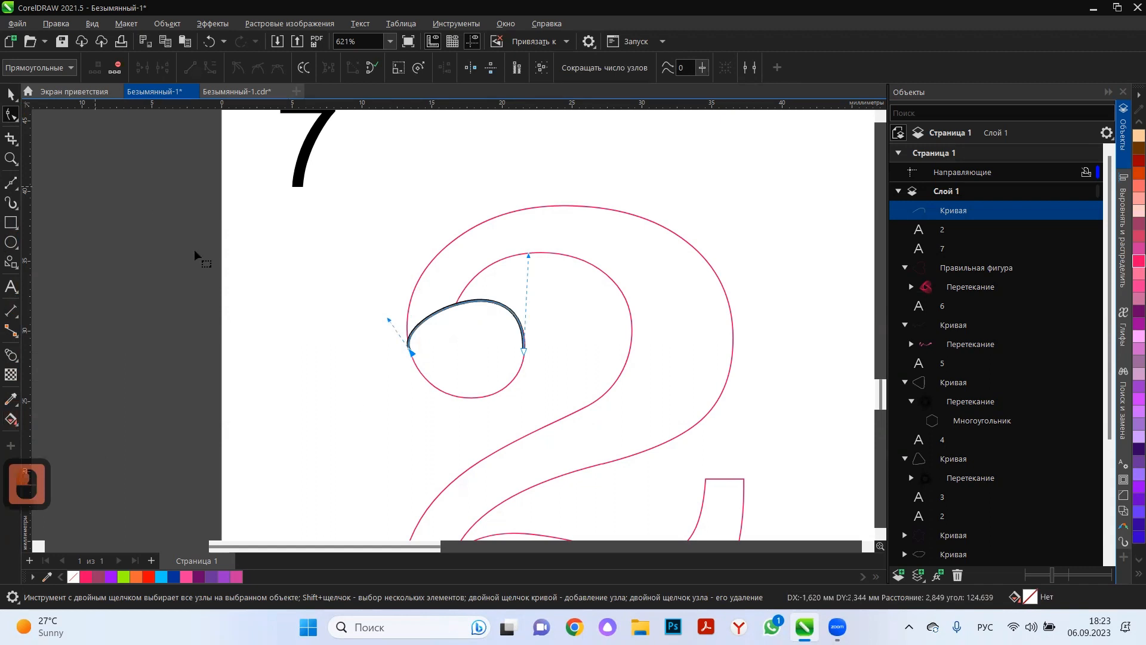
pyautogui.doubleClick(428, 319)
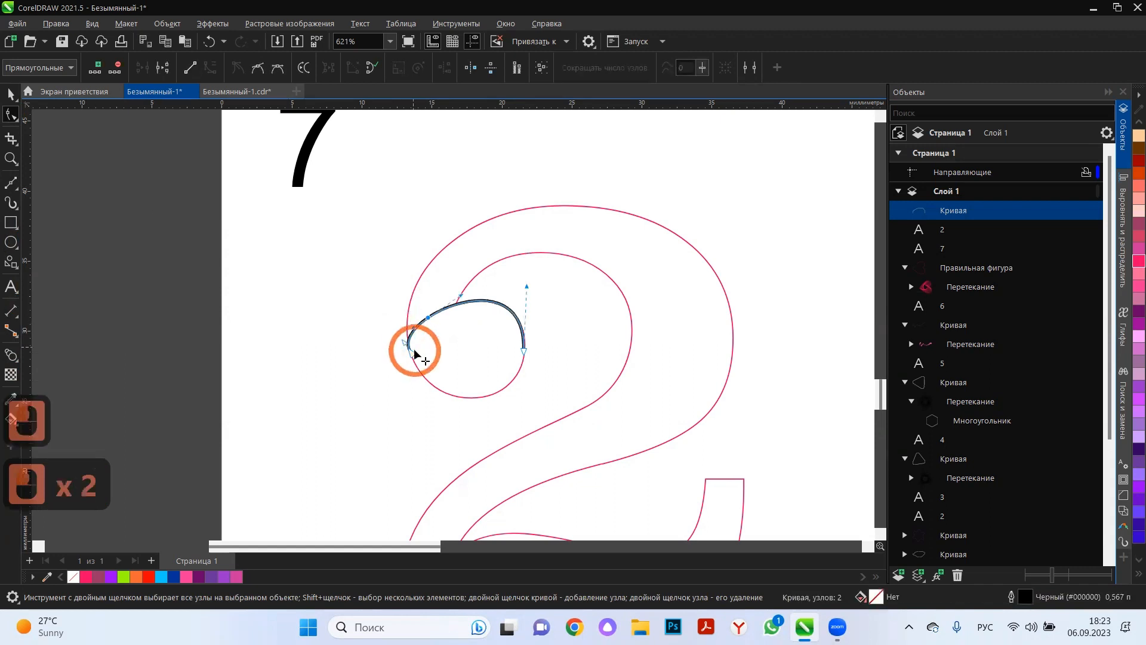
pyautogui.moveTo(408, 339); pyautogui.dragTo(410, 353)
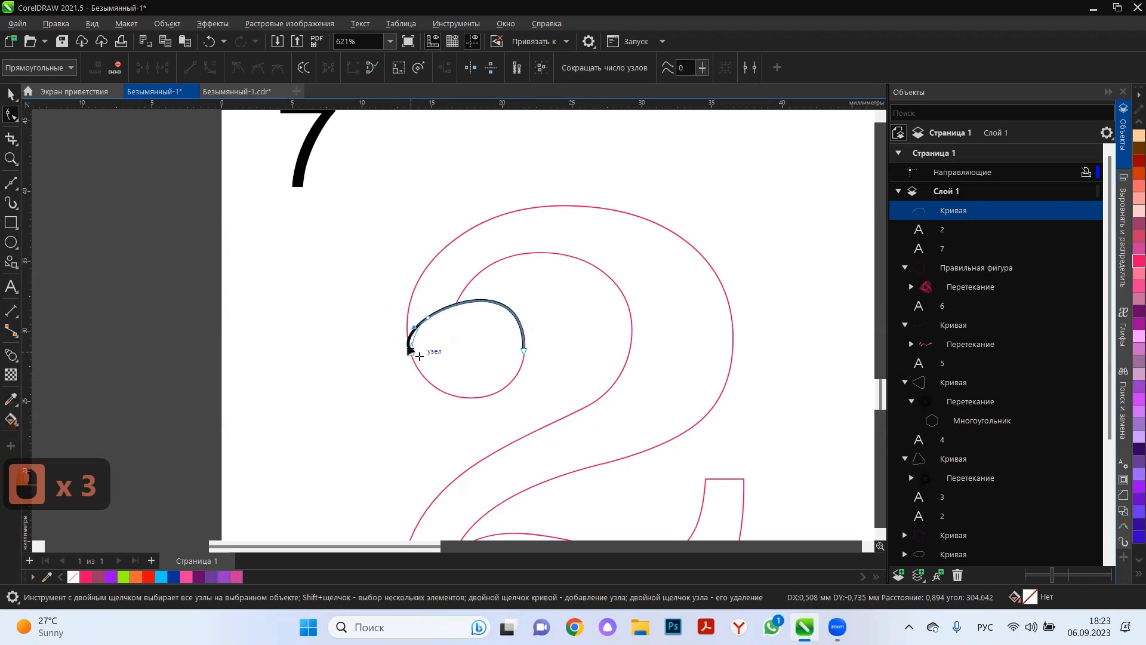
pyautogui.scroll(6, 410, 340)
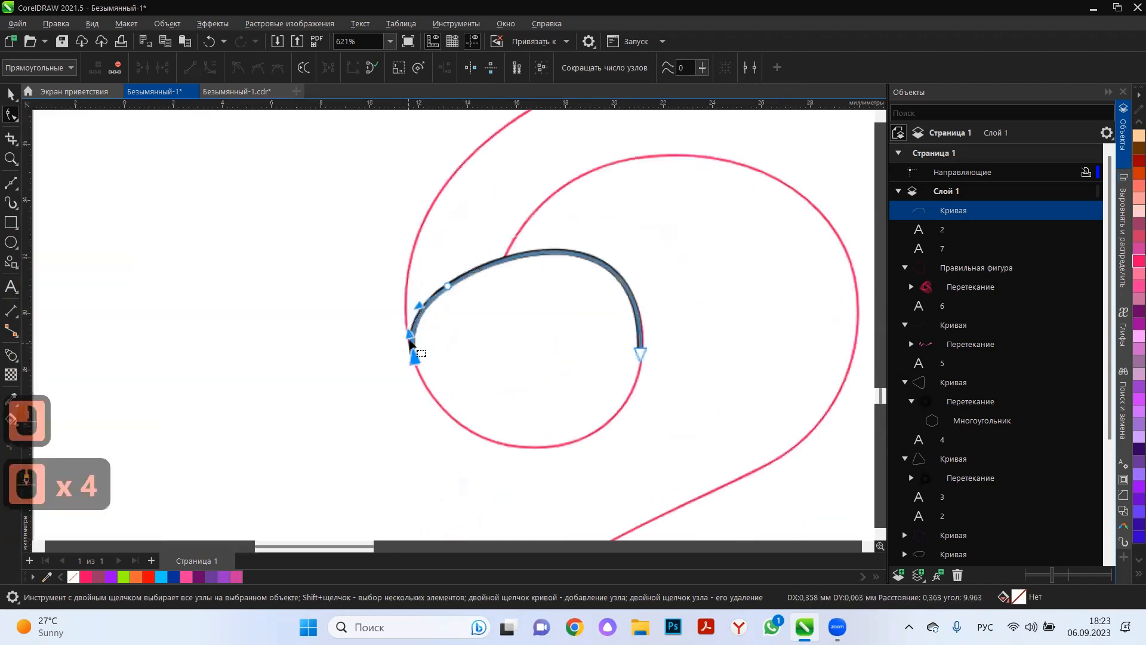
pyautogui.moveTo(414, 340); pyautogui.dragTo(416, 322)
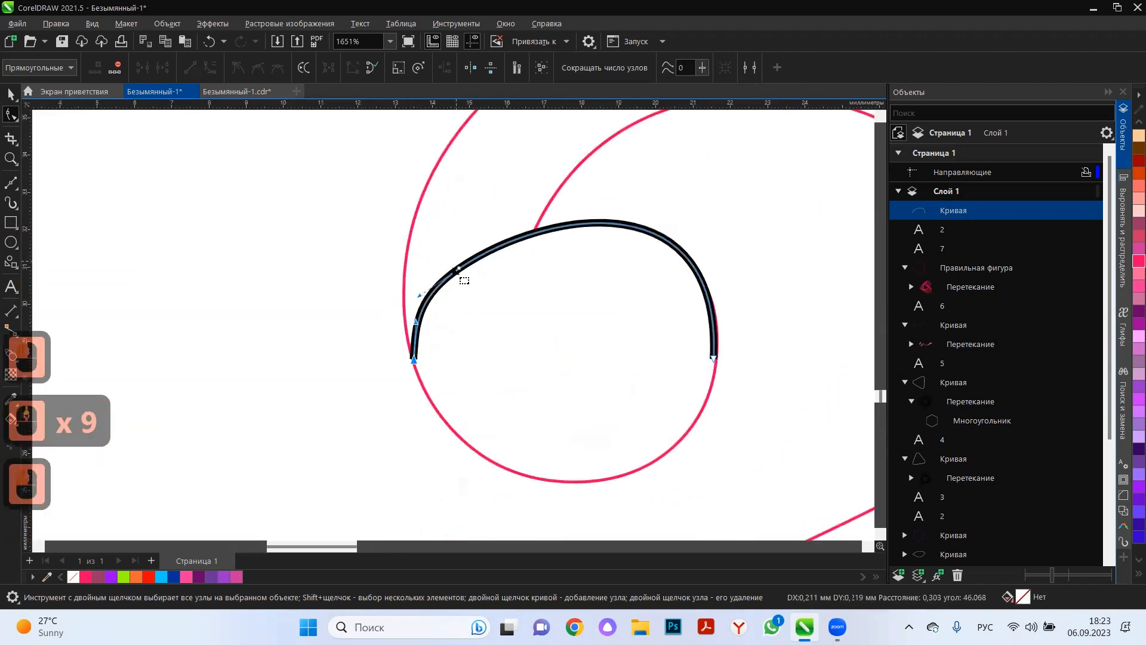
# Adjust the arch's added node and its curve handles so the line follows the upper edge of the terminal.
pyautogui.moveTo(458, 270); pyautogui.dragTo(564, 220)
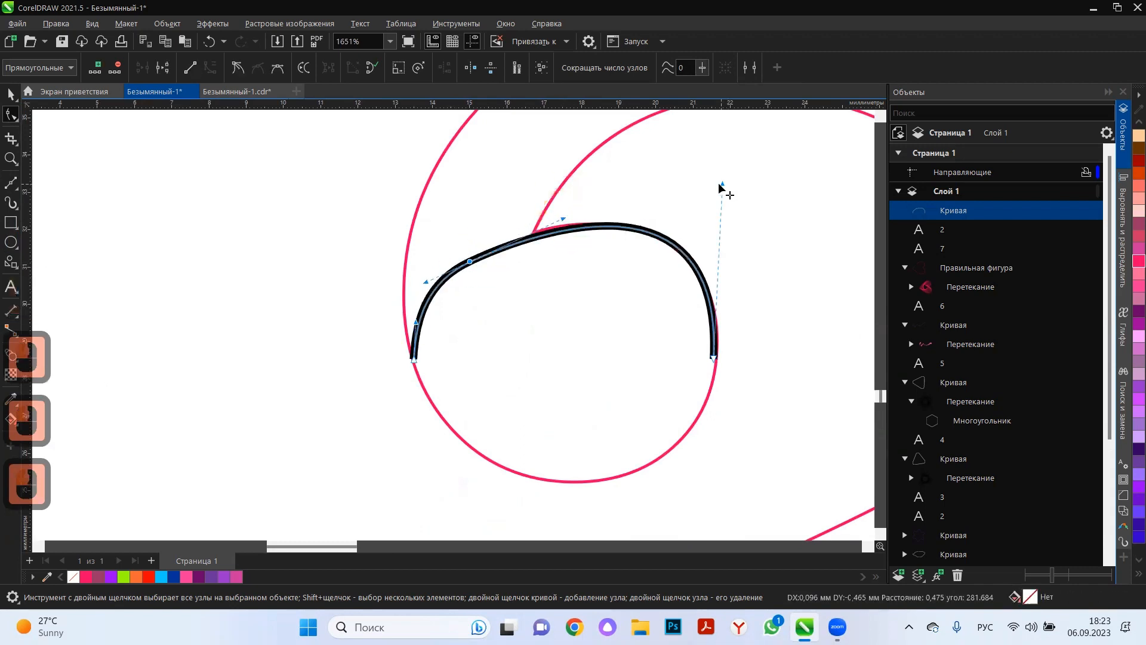
pyautogui.moveTo(719, 185); pyautogui.dragTo(720, 209)
pyautogui.click(471, 258)
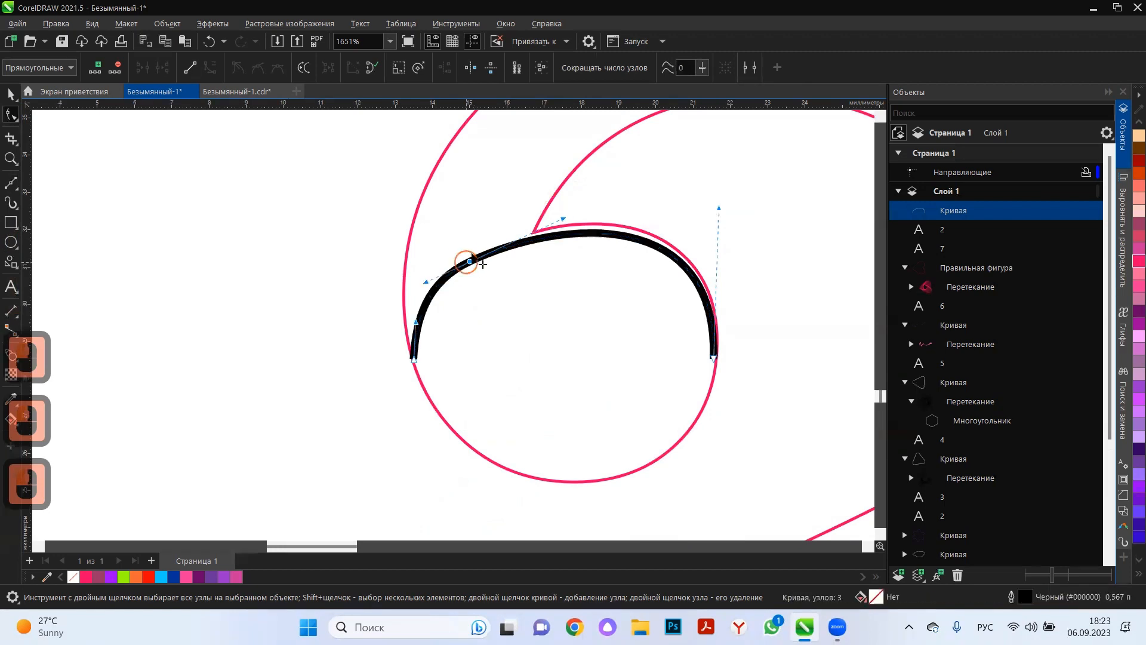
pyautogui.moveTo(471, 259); pyautogui.dragTo(483, 249)
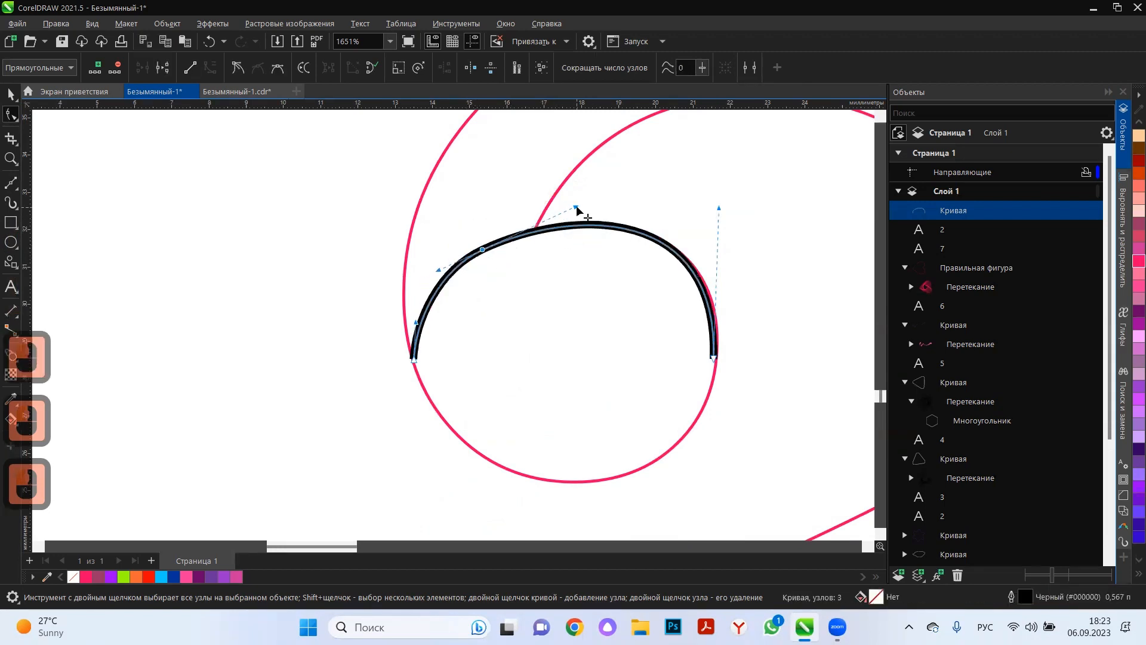
pyautogui.moveTo(576, 208); pyautogui.dragTo(589, 211)
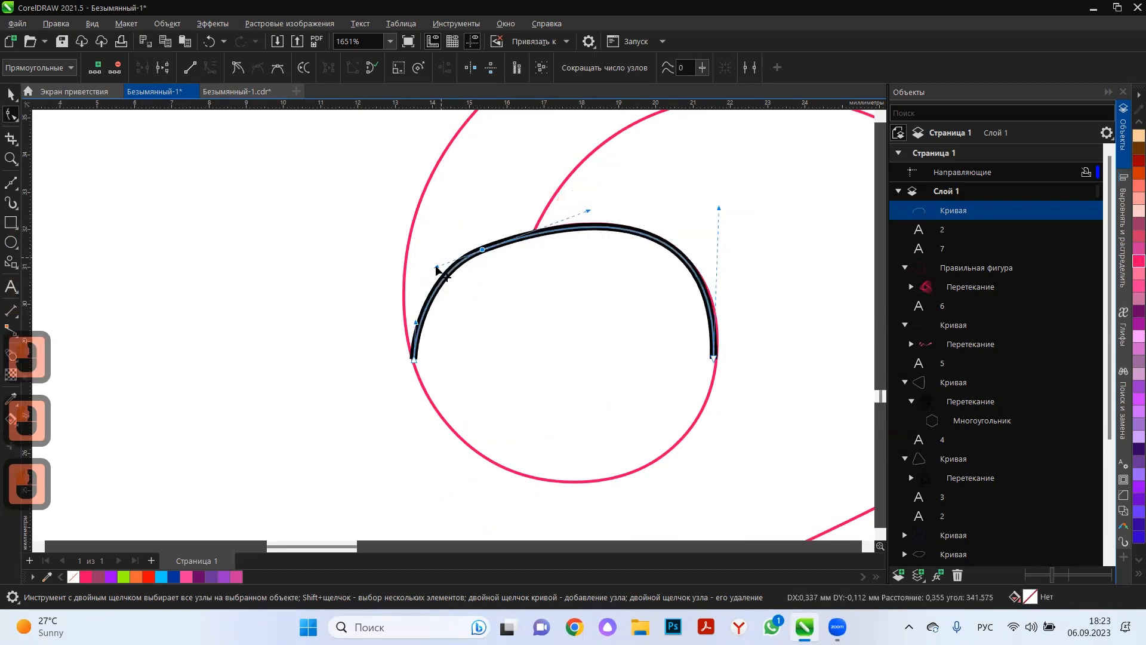
pyautogui.moveTo(436, 268); pyautogui.dragTo(419, 276)
pyautogui.moveTo(487, 251); pyautogui.dragTo(504, 244)
pyautogui.moveTo(597, 194); pyautogui.dragTo(597, 212)
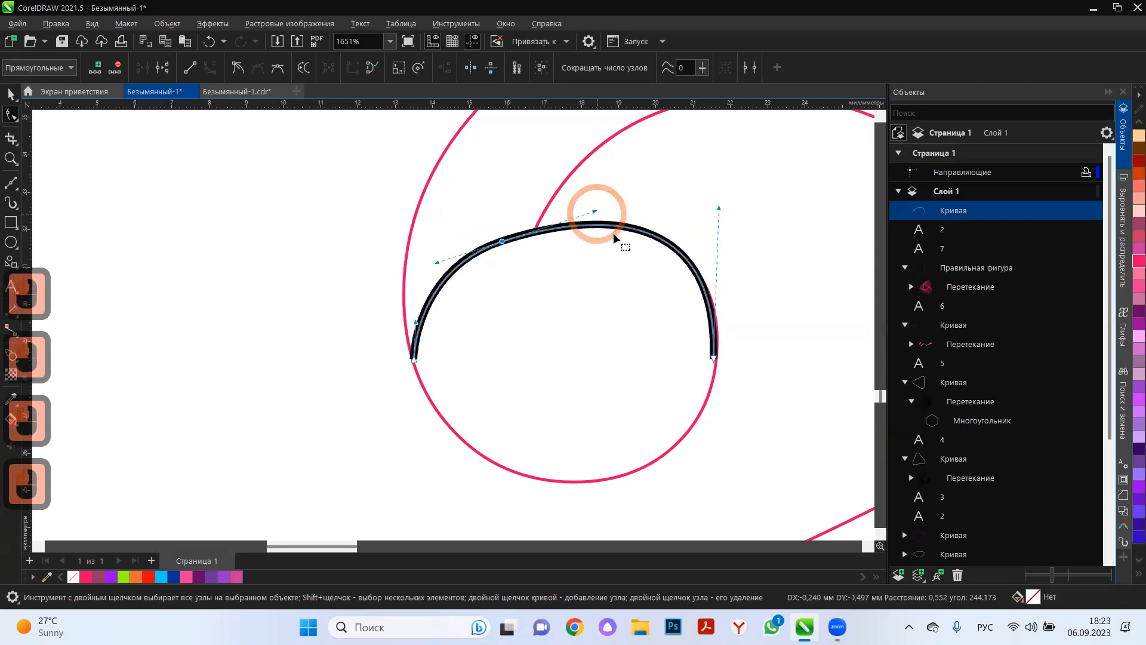
# Draw a second Bézier curve just below the arch's ends, sagging from the left to the right edge of the terminal.
pyautogui.click(11, 182)
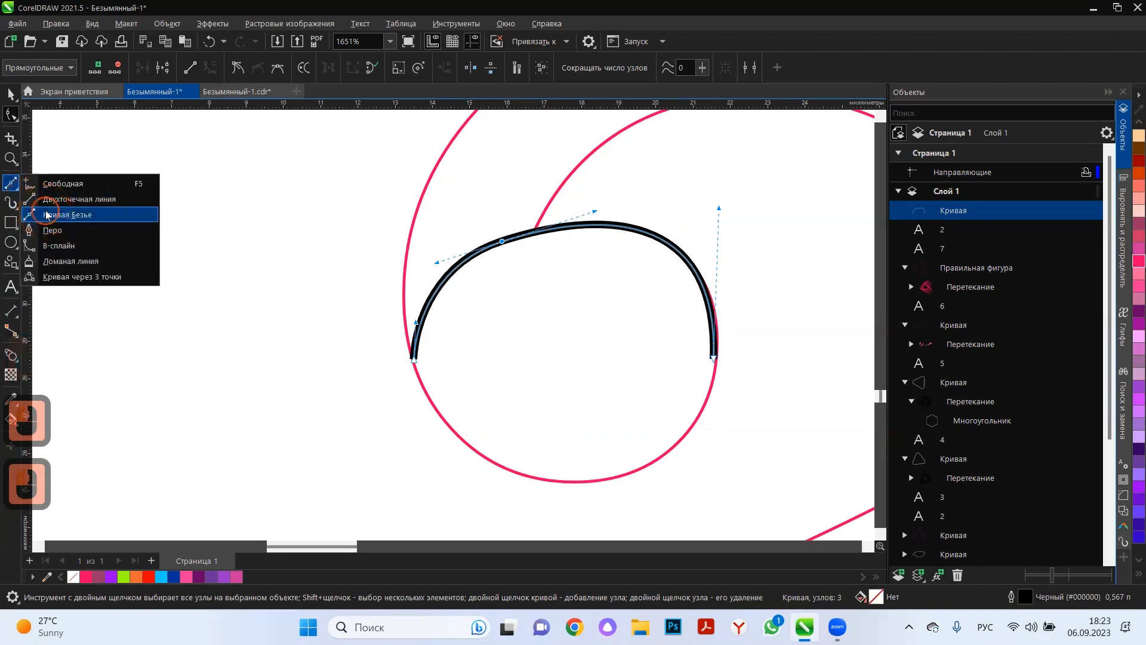
pyautogui.click(65, 215)
pyautogui.click(414, 370)
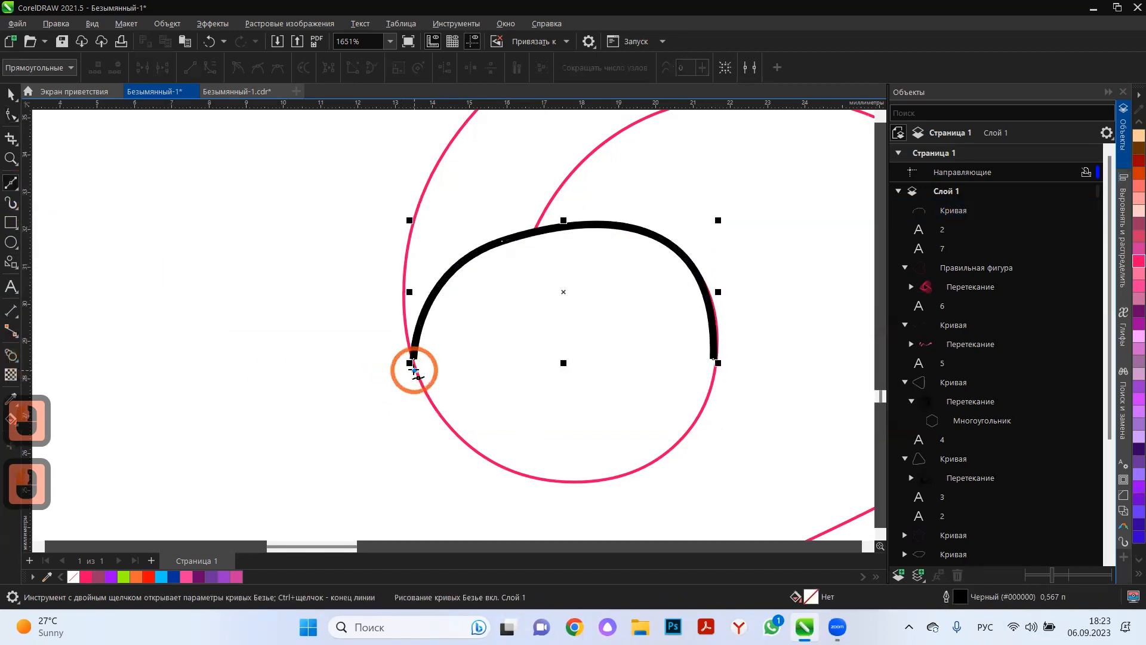
pyautogui.moveTo(716, 367); pyautogui.dragTo(747, 220)
# Add a middle node to the lower curve and shape it along the terminal's bottom edge, about 8.1 × 3.0 mm overall.
pyautogui.click(10, 115)
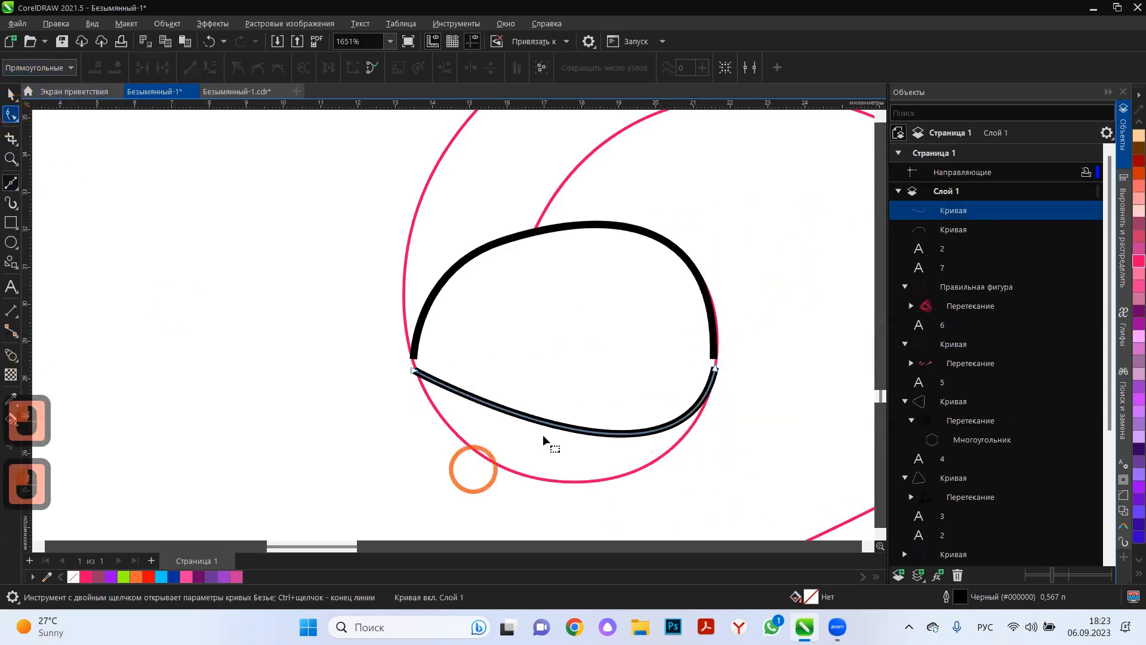
pyautogui.doubleClick(542, 422)
pyautogui.moveTo(542, 422); pyautogui.dragTo(524, 477)
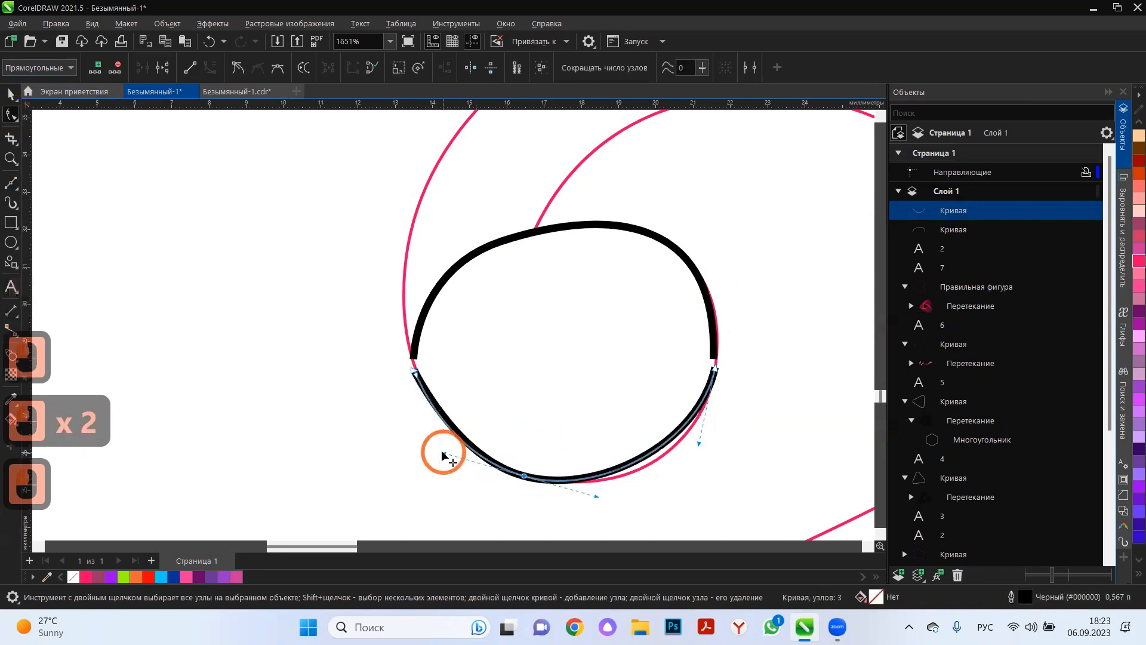
pyautogui.moveTo(443, 452); pyautogui.dragTo(443, 452)
pyautogui.click(586, 489)
pyautogui.moveTo(596, 499); pyautogui.dragTo(640, 498)
pyautogui.moveTo(699, 445); pyautogui.dragTo(705, 452)
# Blend the upper arch with the lower curve to fill the terminal of the 2 with lines.
pyautogui.click(11, 94)
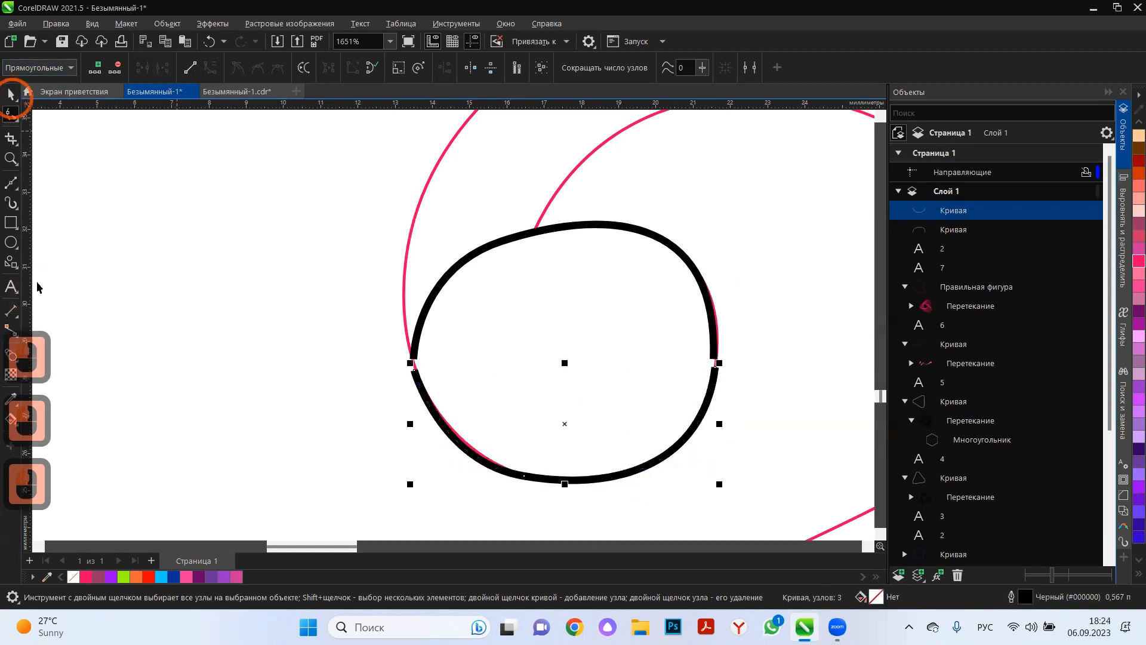
pyautogui.click(9, 358)
pyautogui.moveTo(561, 262); pyautogui.dragTo(567, 476)
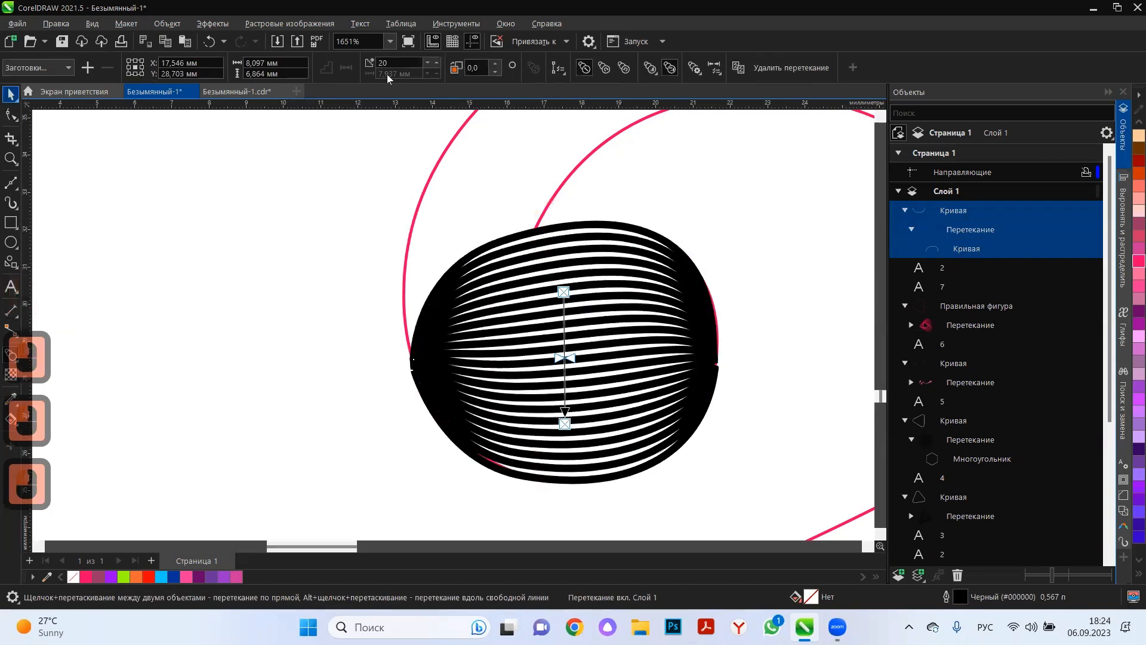
# Set the number of steps in the terminal's blend to 15.
pyautogui.click(402, 62)
pyautogui.write('15')
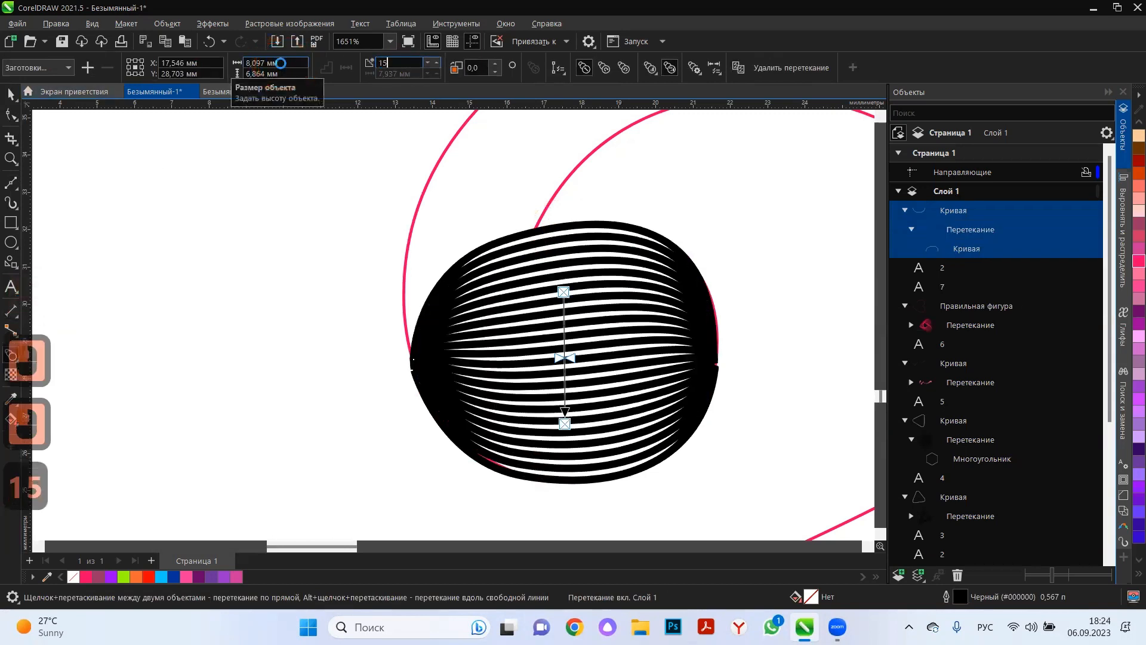
pyautogui.press('Return')
# Draw a Bézier curve from the terminal's left edge over the top of the 2 to the upper right of its bowl.
pyautogui.scroll(-13, 472, 304)
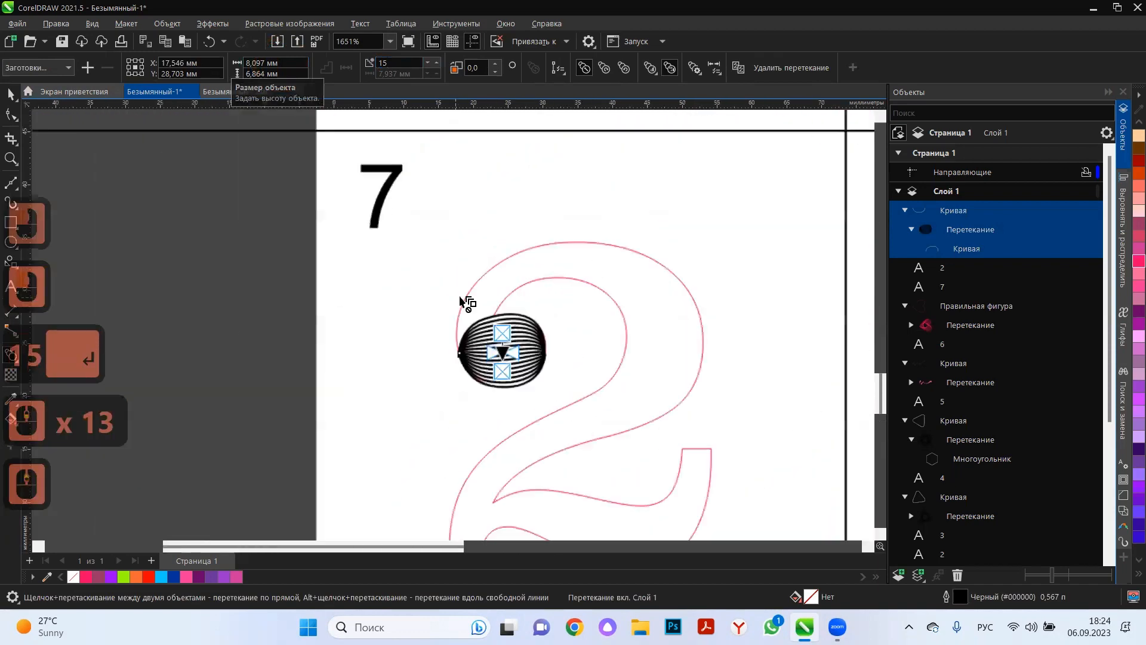
pyautogui.scroll(3, 468, 303)
pyautogui.click(10, 182)
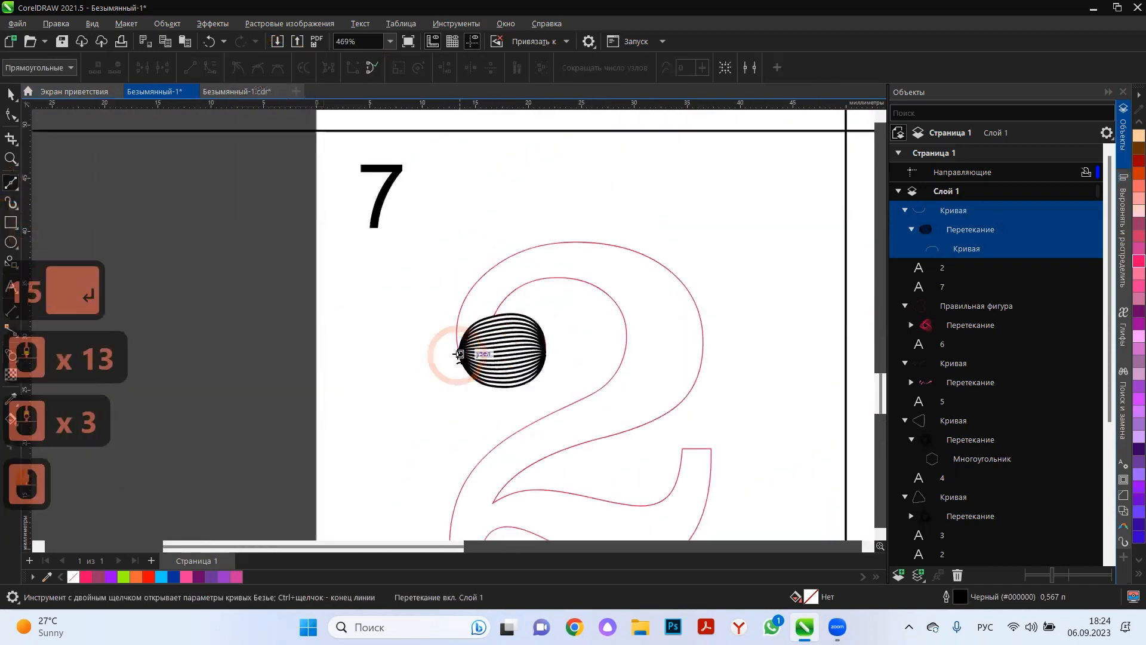
pyautogui.click(458, 354)
pyautogui.moveTo(696, 304); pyautogui.dragTo(760, 456)
# Add a node on the rising part of the new curve and shape it along the bowl's outer edge.
pyautogui.click(10, 113)
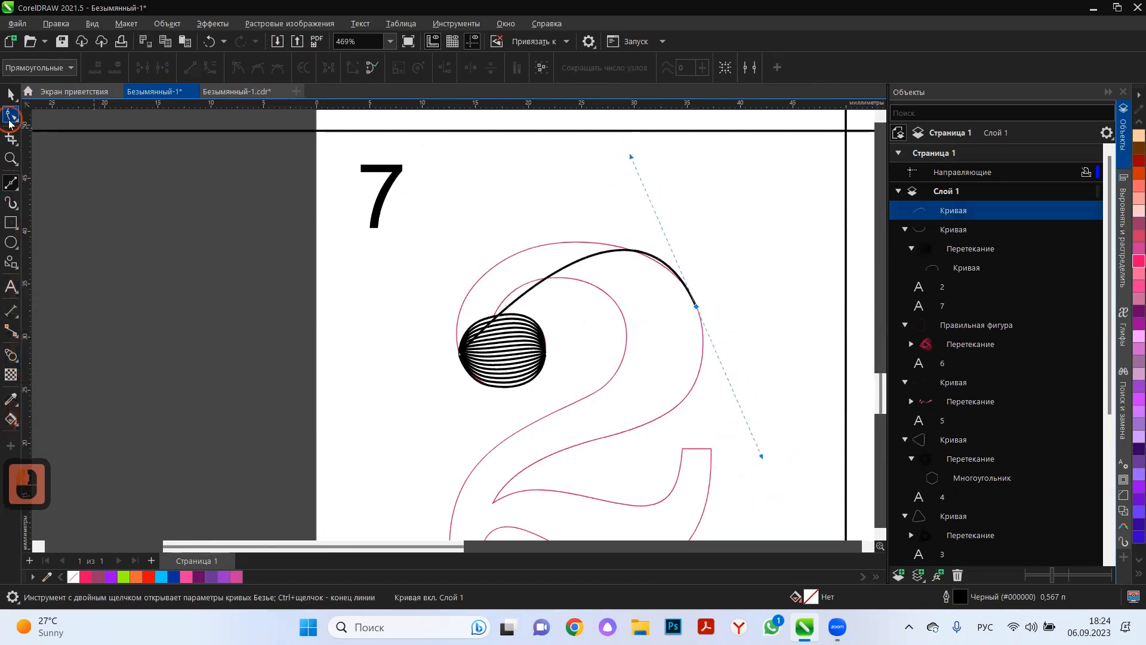
pyautogui.click(472, 326)
pyautogui.doubleClick(514, 298)
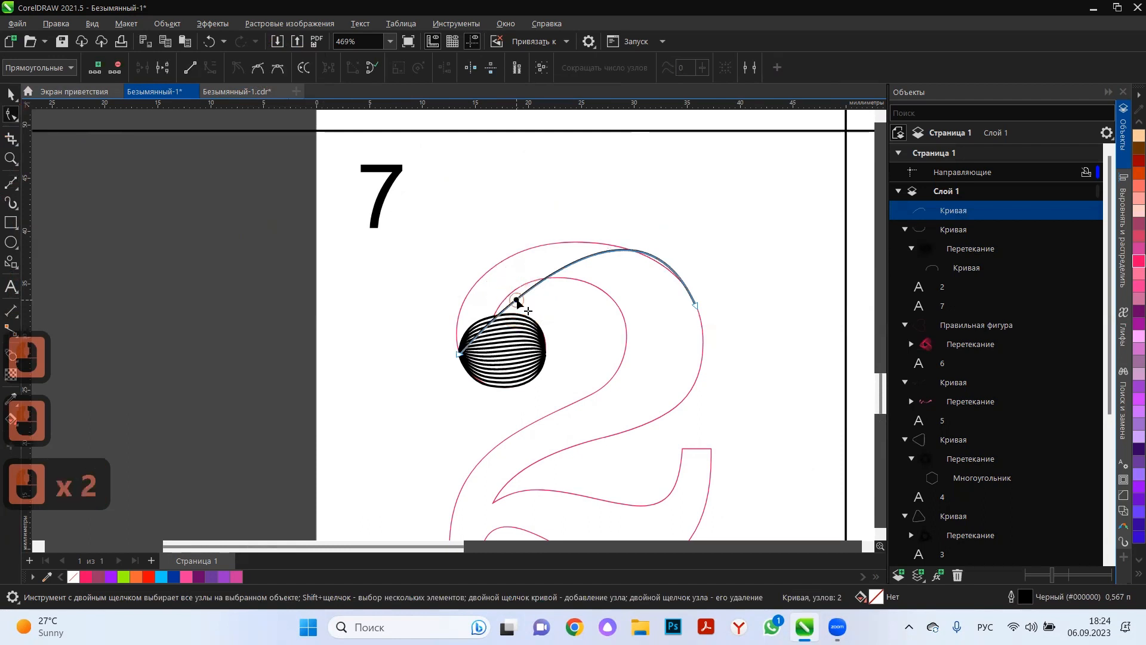
pyautogui.moveTo(516, 299); pyautogui.dragTo(485, 273)
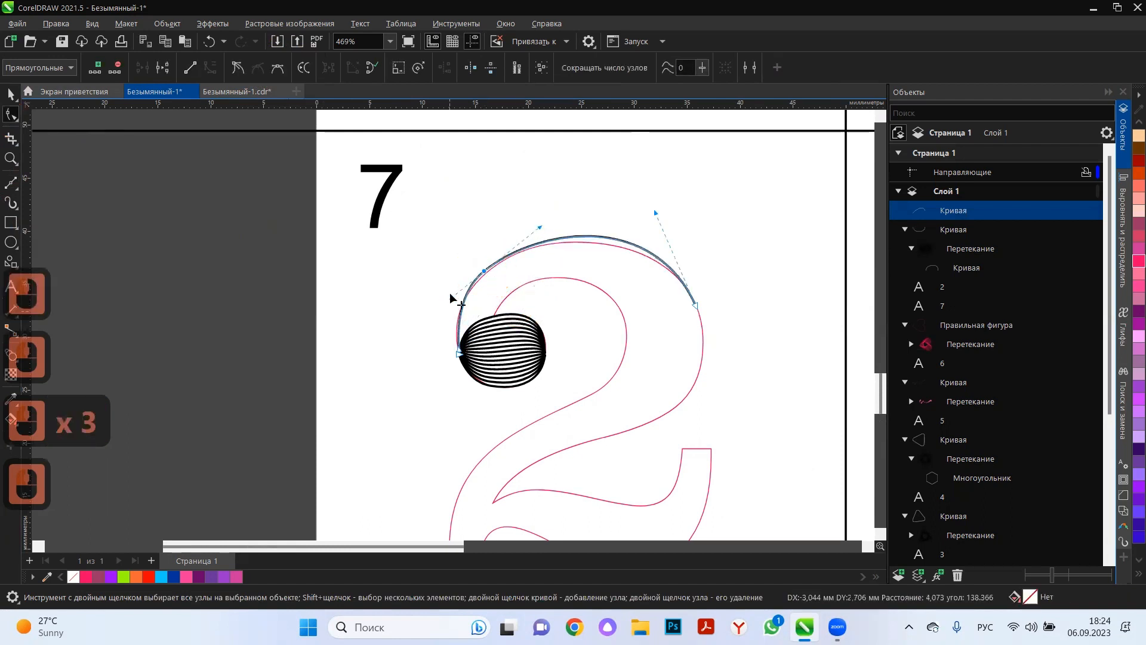
pyautogui.moveTo(459, 350); pyautogui.dragTo(456, 337)
pyautogui.click(482, 273)
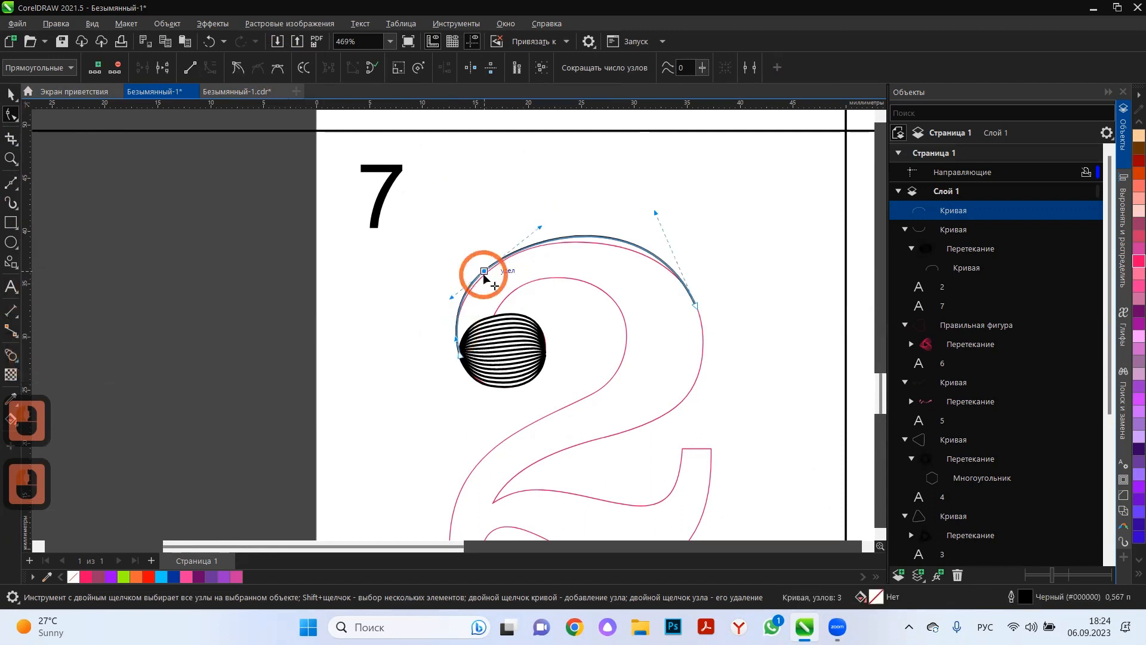
pyautogui.moveTo(656, 219); pyautogui.dragTo(657, 223)
# Extend the curve from the bowl's right side down the diagonal to the lower right corner of the stroke's foot.
pyautogui.click(14, 184)
pyautogui.scroll(-3, 625, 317)
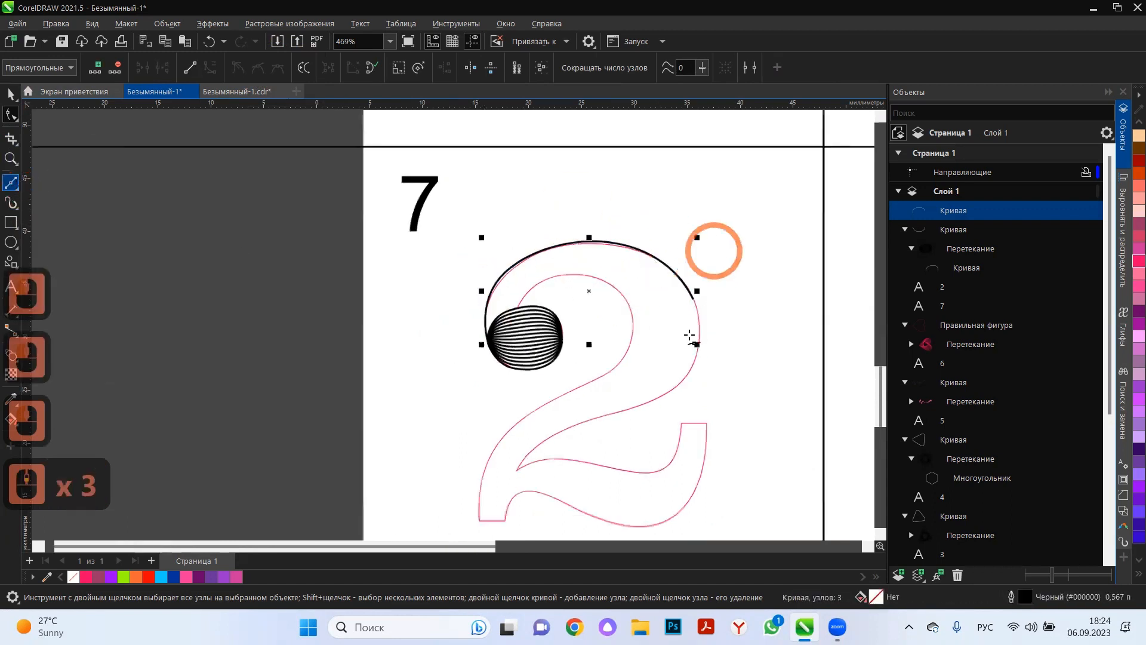
pyautogui.click(697, 280)
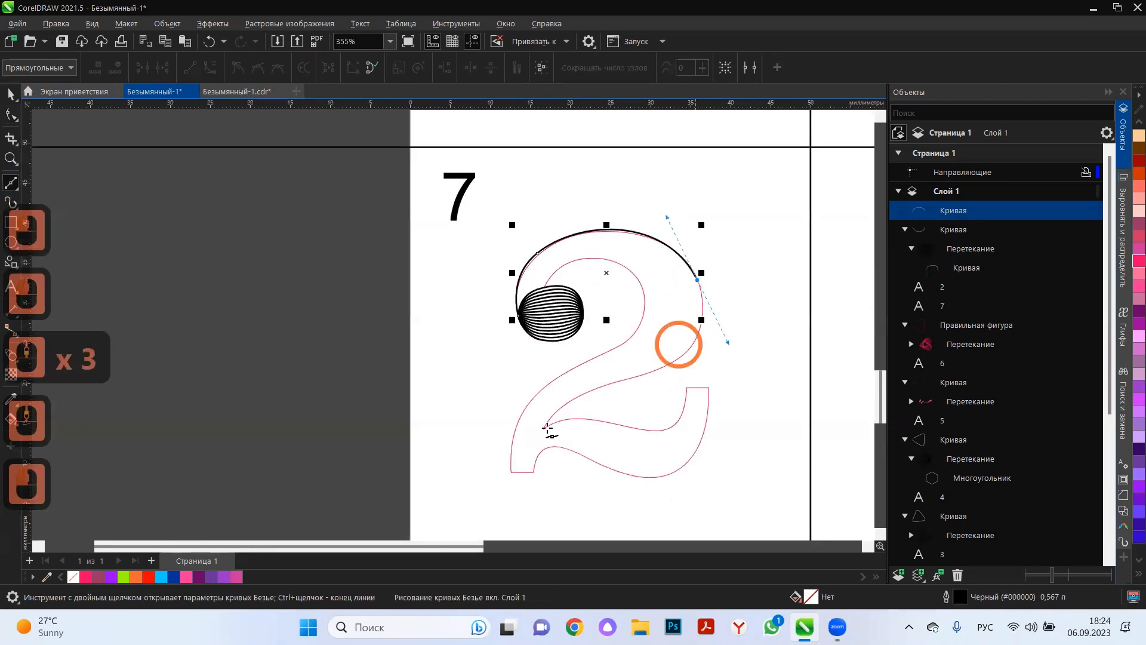
pyautogui.moveTo(534, 461); pyautogui.dragTo(673, 367)
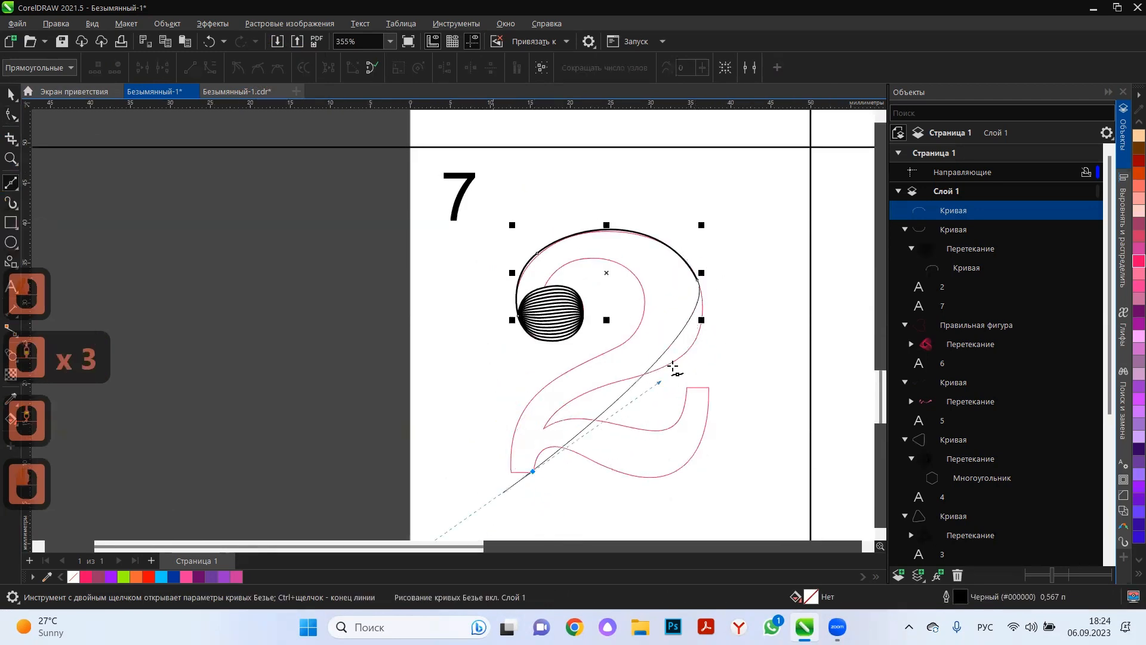
pyautogui.moveTo(742, 332); pyautogui.dragTo(539, 487)
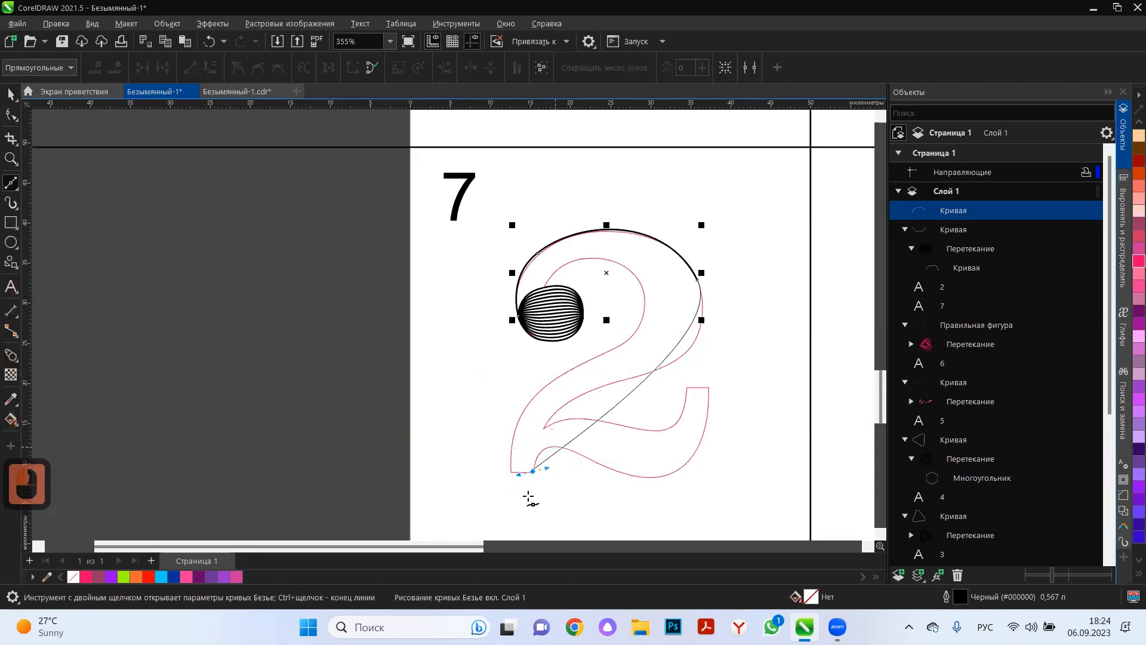
pyautogui.moveTo(499, 519); pyautogui.dragTo(554, 514)
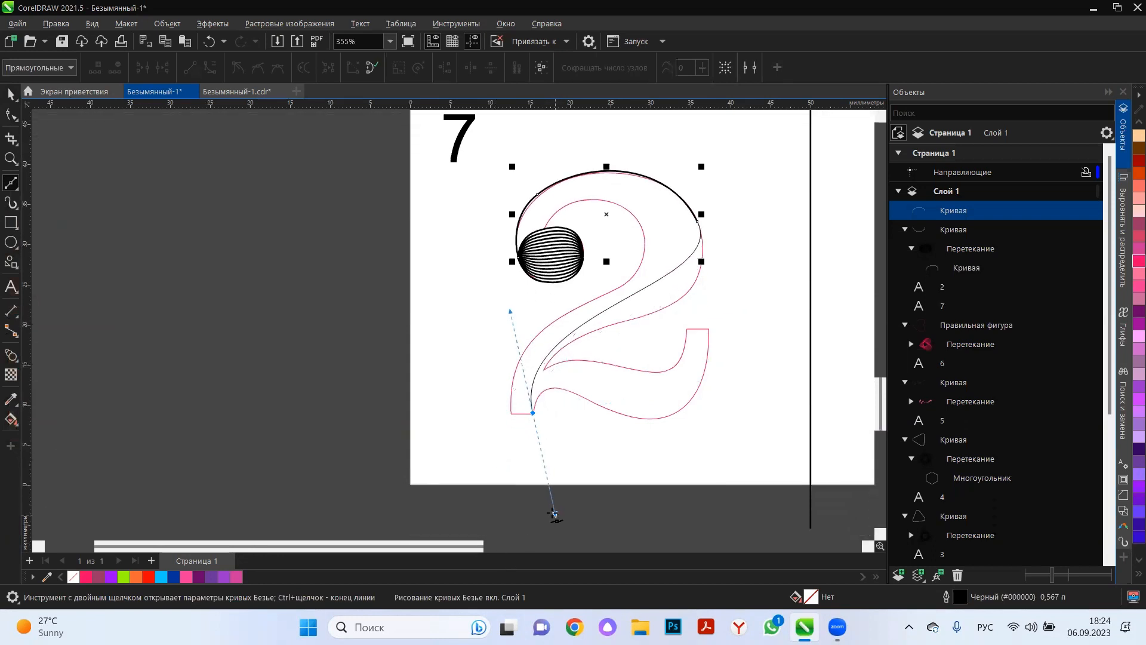
pyautogui.click(533, 413)
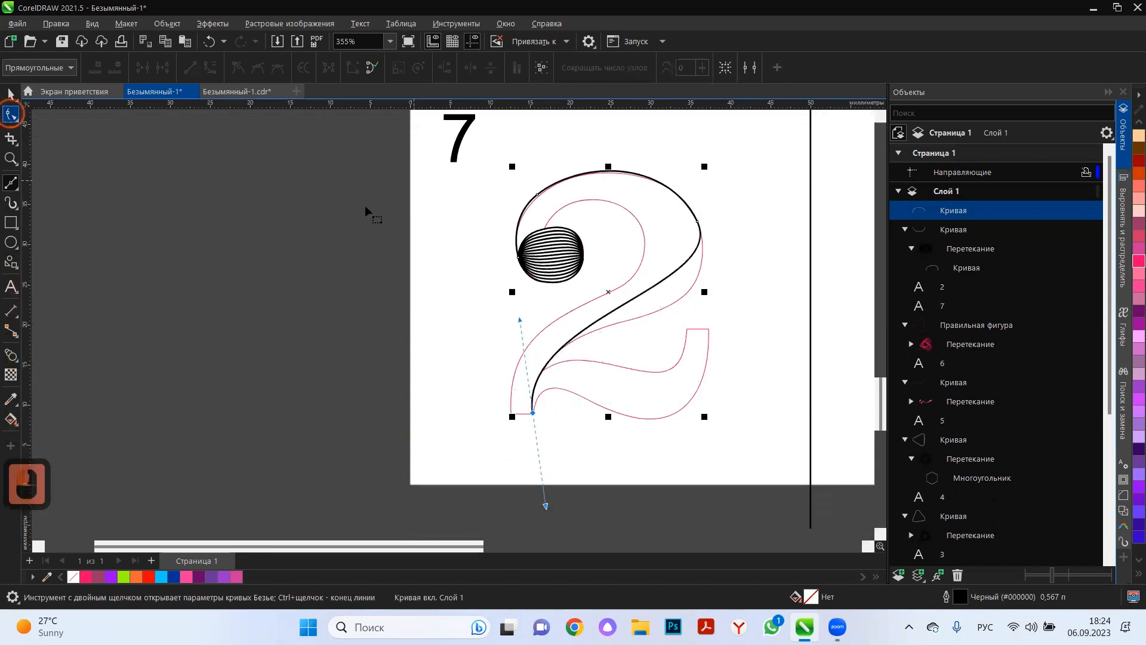
# Add a node on the diagonal and fit the outer curve to the stroke's right edge down to the foot, about 23.4 × 30.9 mm overall.
pyautogui.click(638, 287)
pyautogui.doubleClick(637, 292)
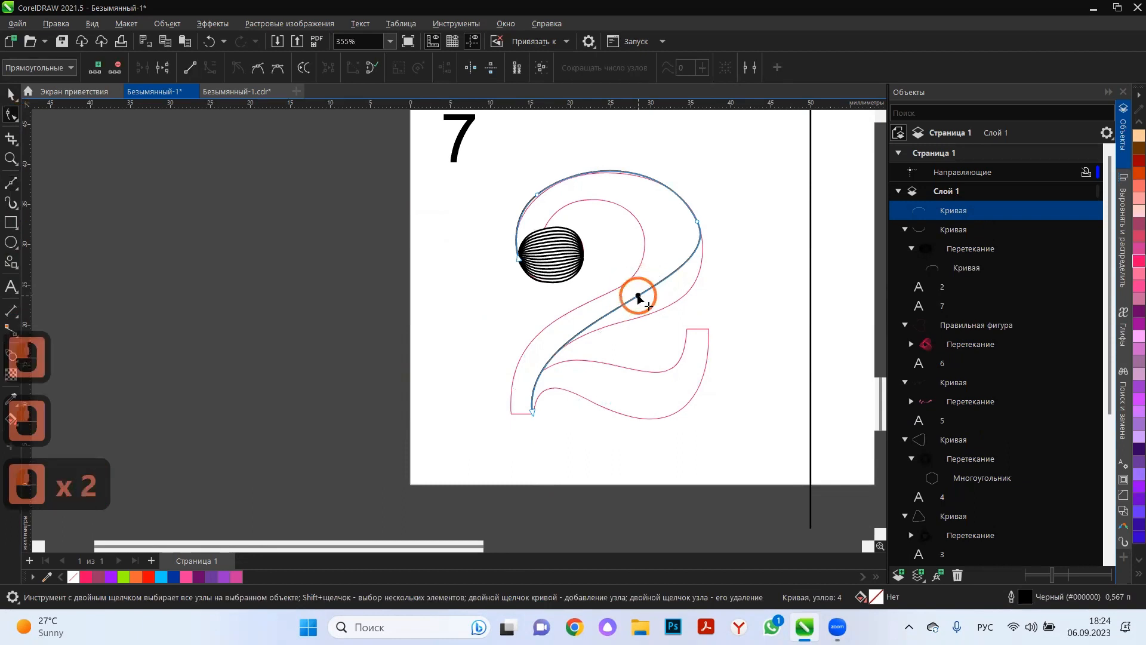
pyautogui.moveTo(638, 295); pyautogui.dragTo(645, 311)
pyautogui.click(679, 290)
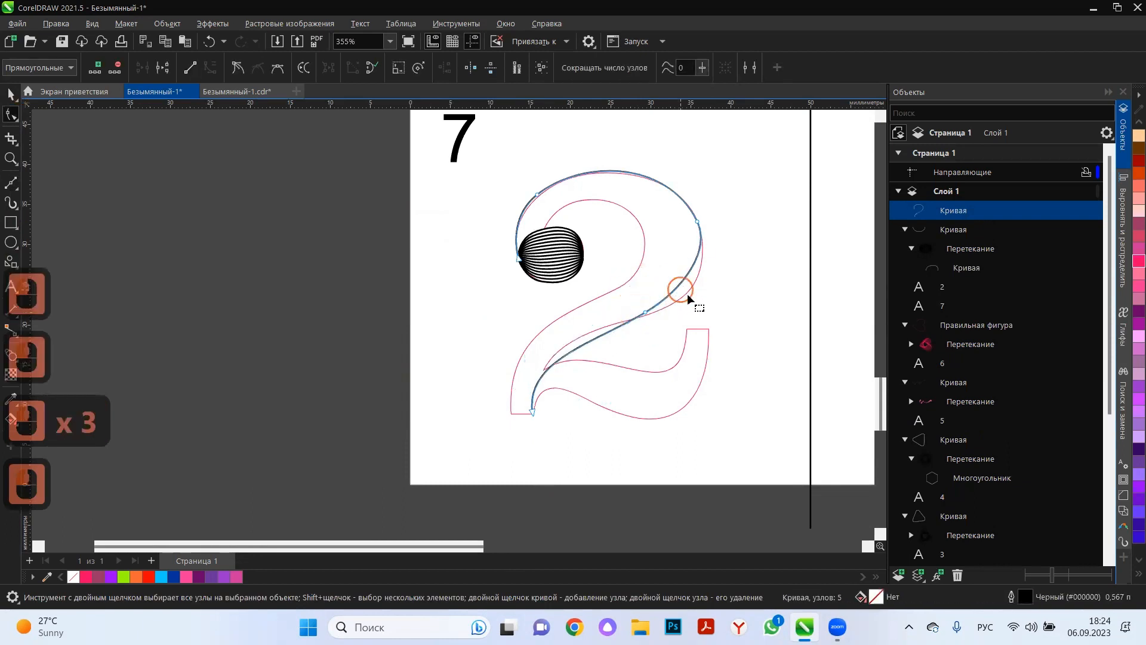
pyautogui.doubleClick(680, 296)
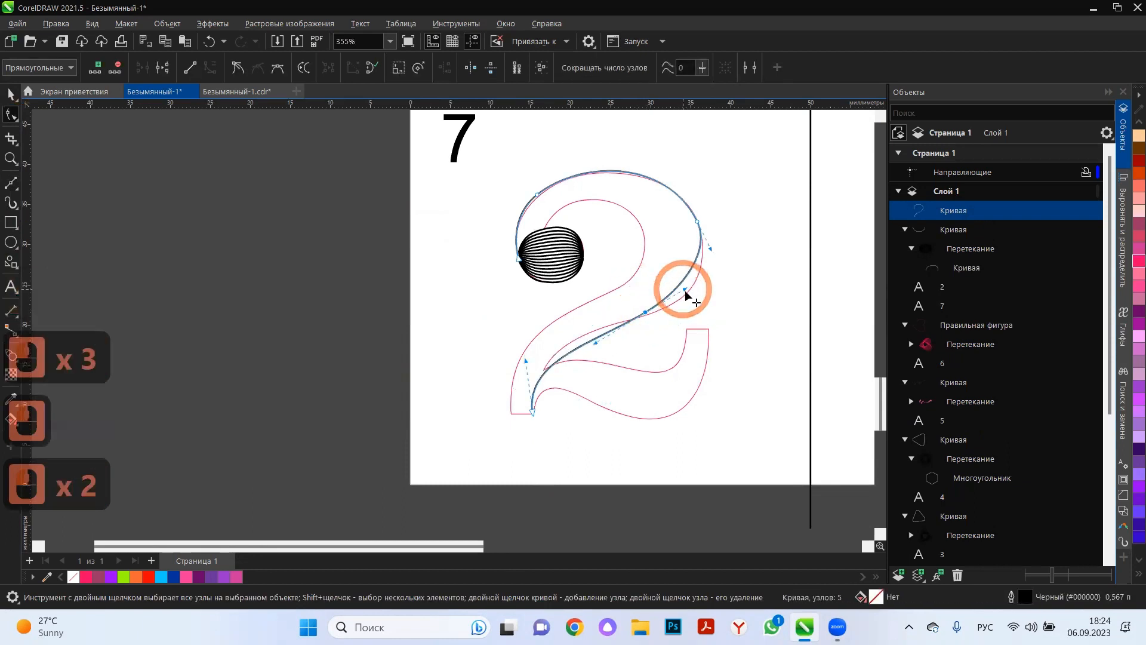
pyautogui.moveTo(686, 291)
pyautogui.mouseDown()
pyautogui.moveTo(695, 309)
pyautogui.moveTo(632, 327)
pyautogui.moveTo(722, 298)
pyautogui.moveTo(706, 300)
pyautogui.mouseUp()
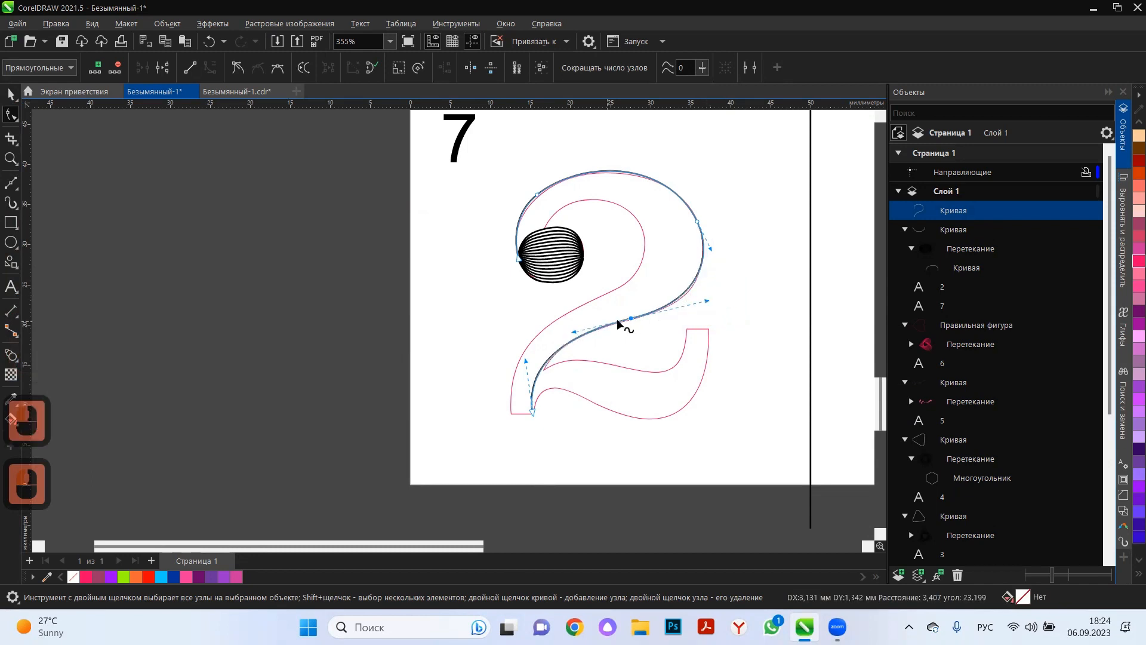
pyautogui.scroll(4, 487, 412)
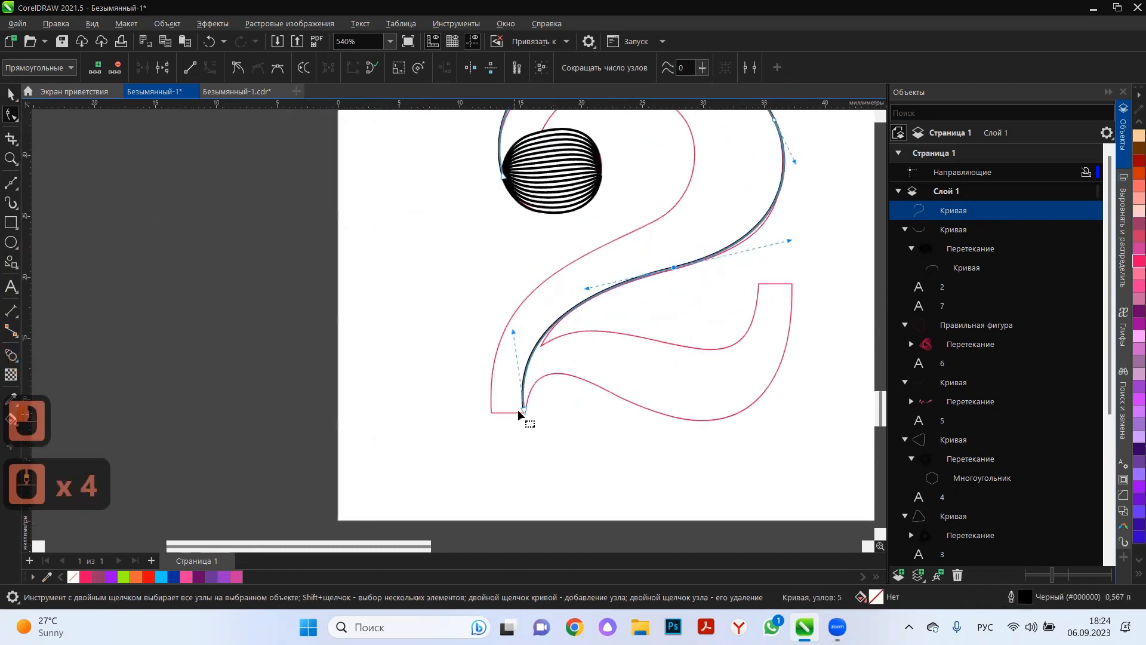
pyautogui.moveTo(524, 411); pyautogui.dragTo(528, 418)
pyautogui.click(11, 94)
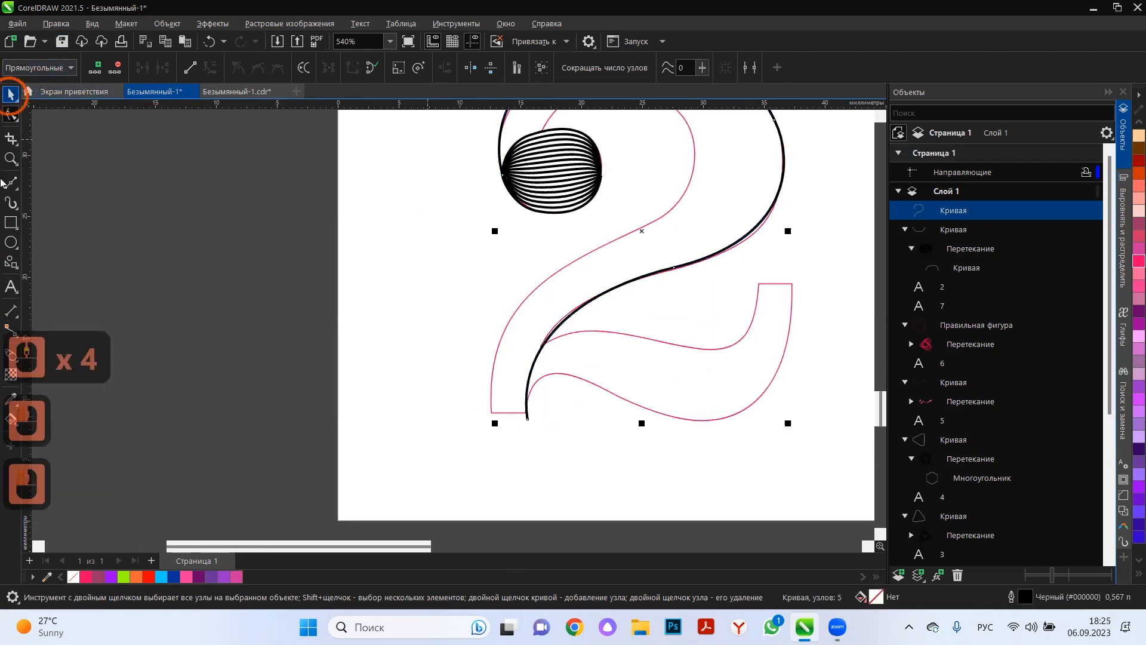
# Draw a second Bézier curve from the terminal's top around the inside of the bowl and down to the foot's lower left corner.
pyautogui.click(10, 188)
pyautogui.scroll(-6, 541, 412)
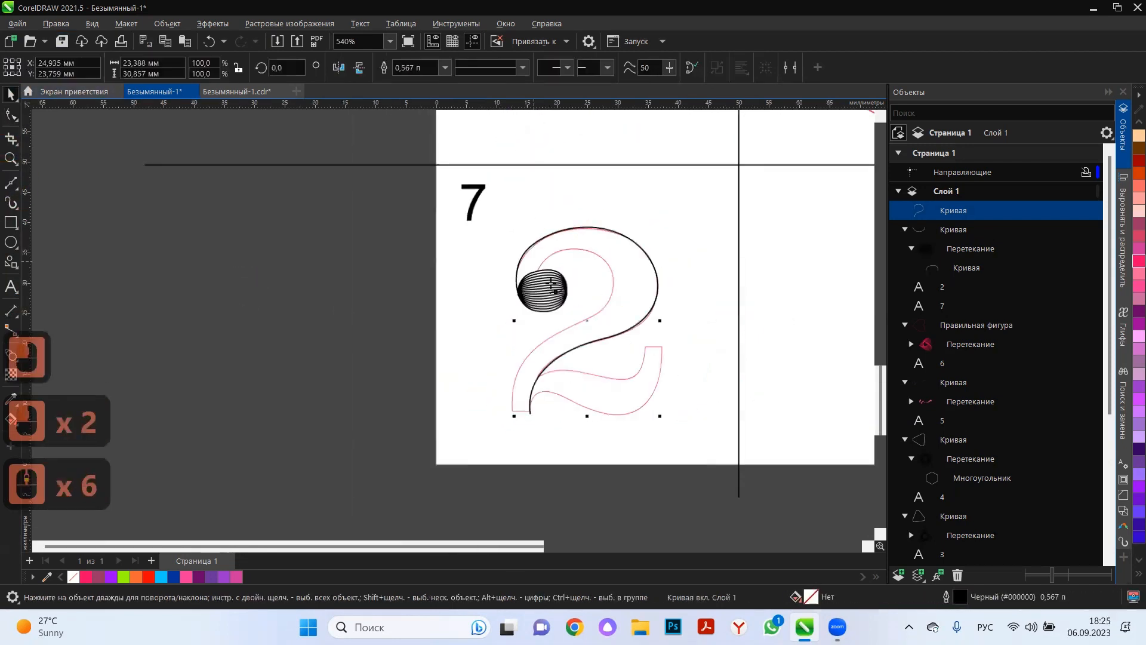
pyautogui.scroll(1, 549, 293)
pyautogui.click(539, 268)
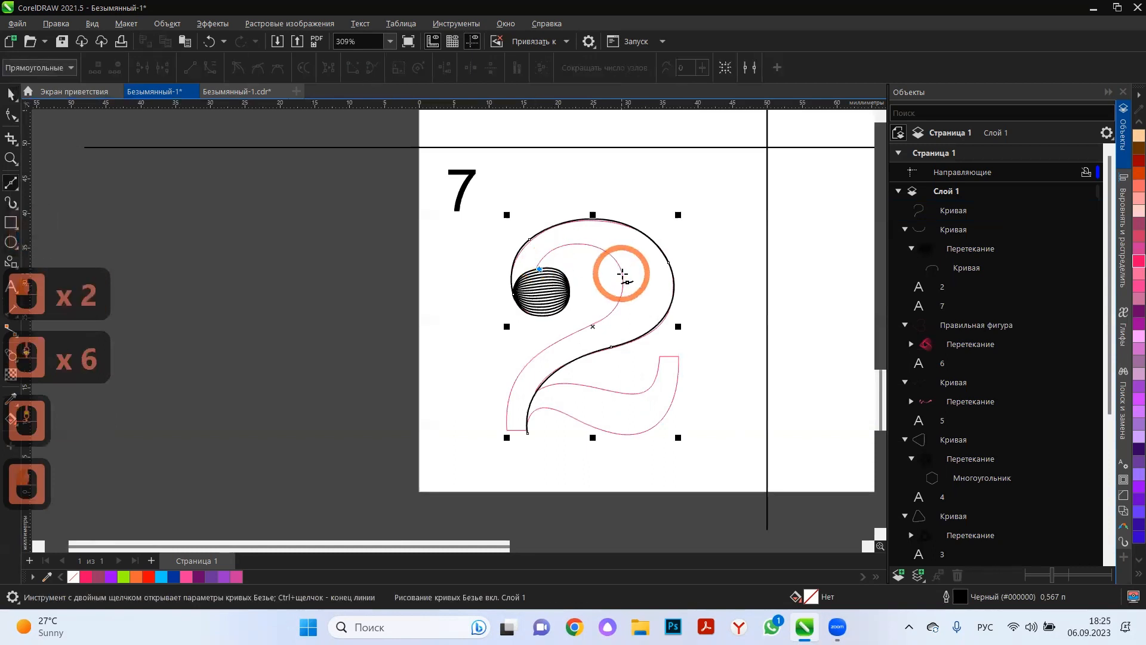
pyautogui.moveTo(629, 300); pyautogui.dragTo(644, 345)
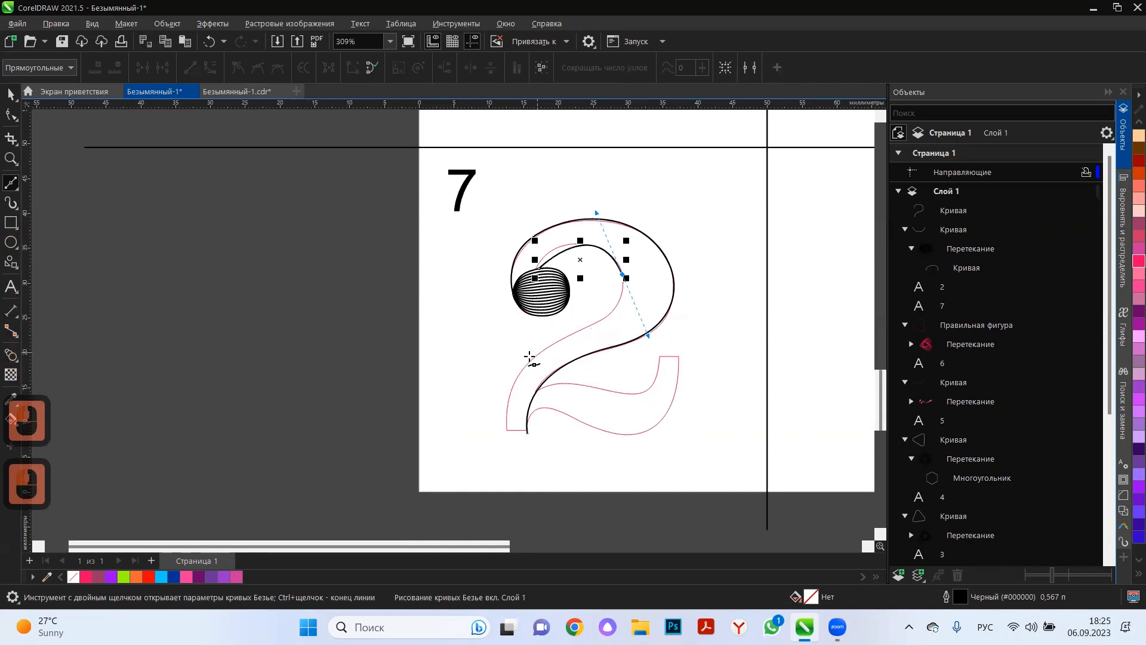
pyautogui.moveTo(531, 355); pyautogui.dragTo(513, 379)
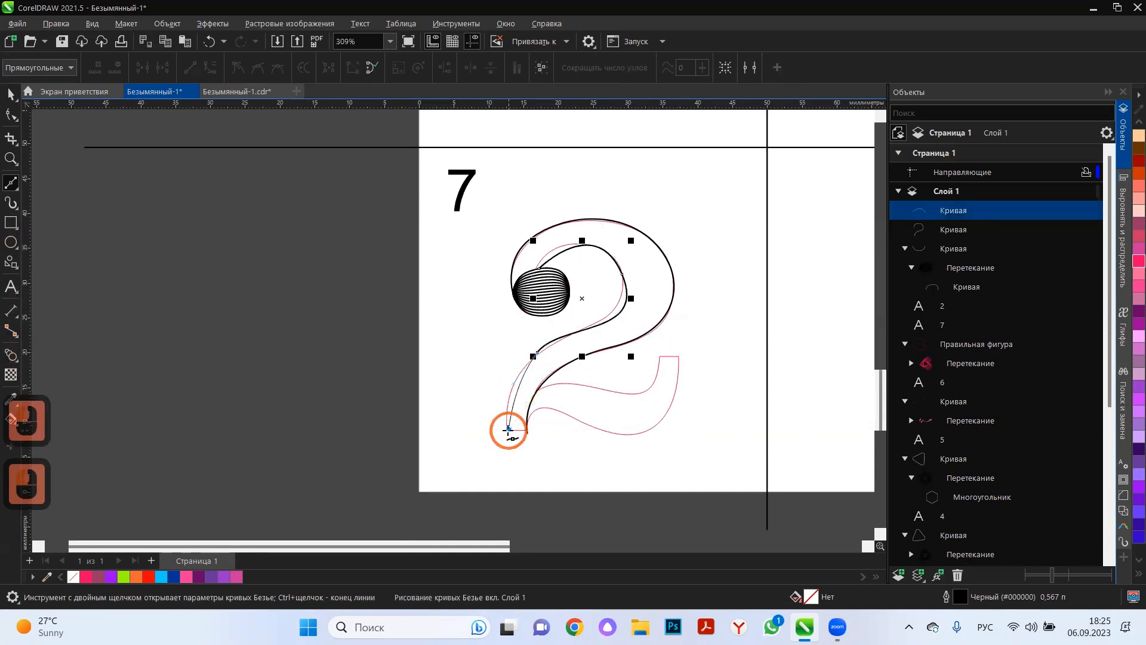
pyautogui.doubleClick(508, 429)
# Adjust the inner curve's node handles so its lower part follows the left edge of the diagonal stroke.
pyautogui.click(11, 115)
pyautogui.scroll(4, 426, 391)
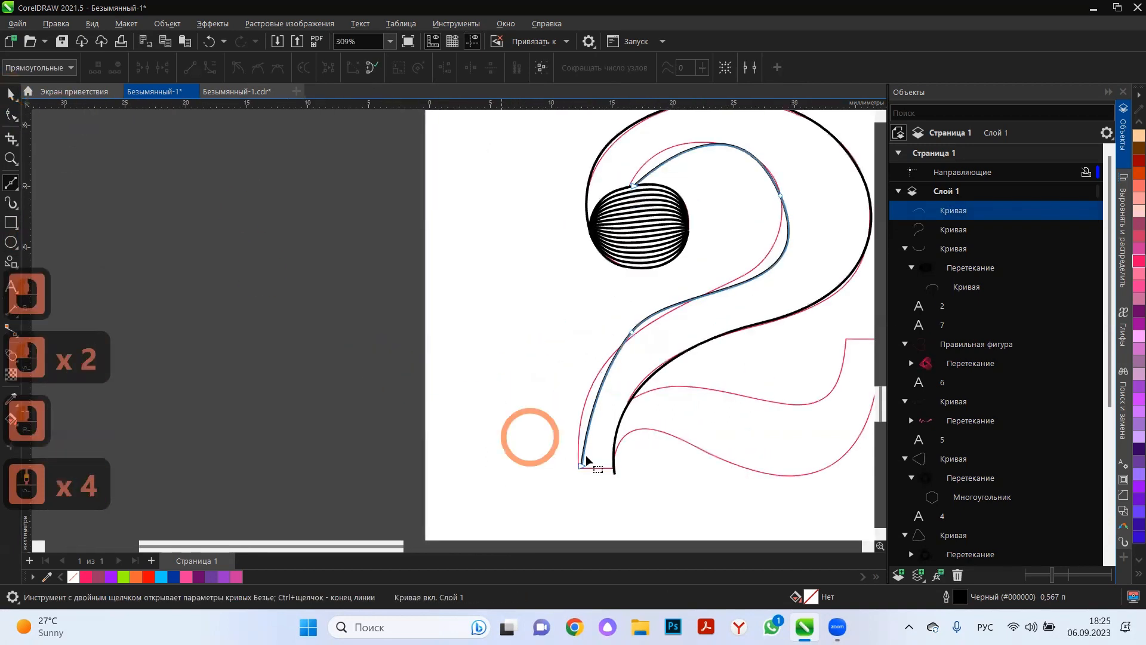
pyautogui.moveTo(589, 384); pyautogui.dragTo(566, 391)
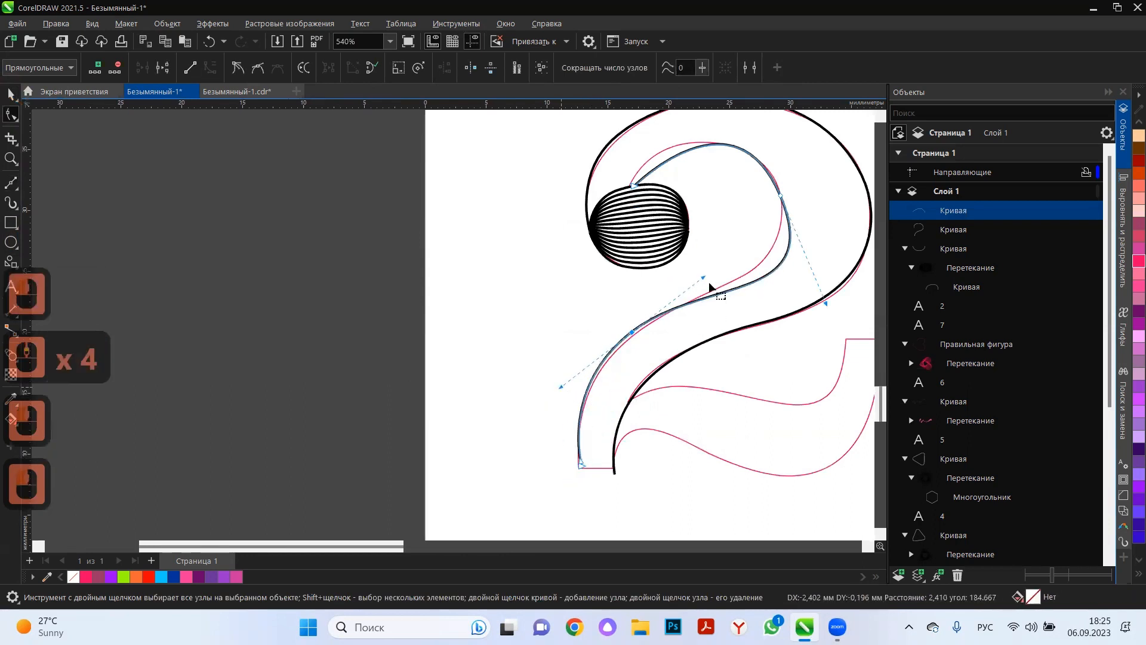
pyautogui.moveTo(826, 307); pyautogui.dragTo(800, 291)
# Reshape the start of the inner curve along the bowl's inner edge, removing the extra node and adjusting the start handle.
pyautogui.doubleClick(691, 154)
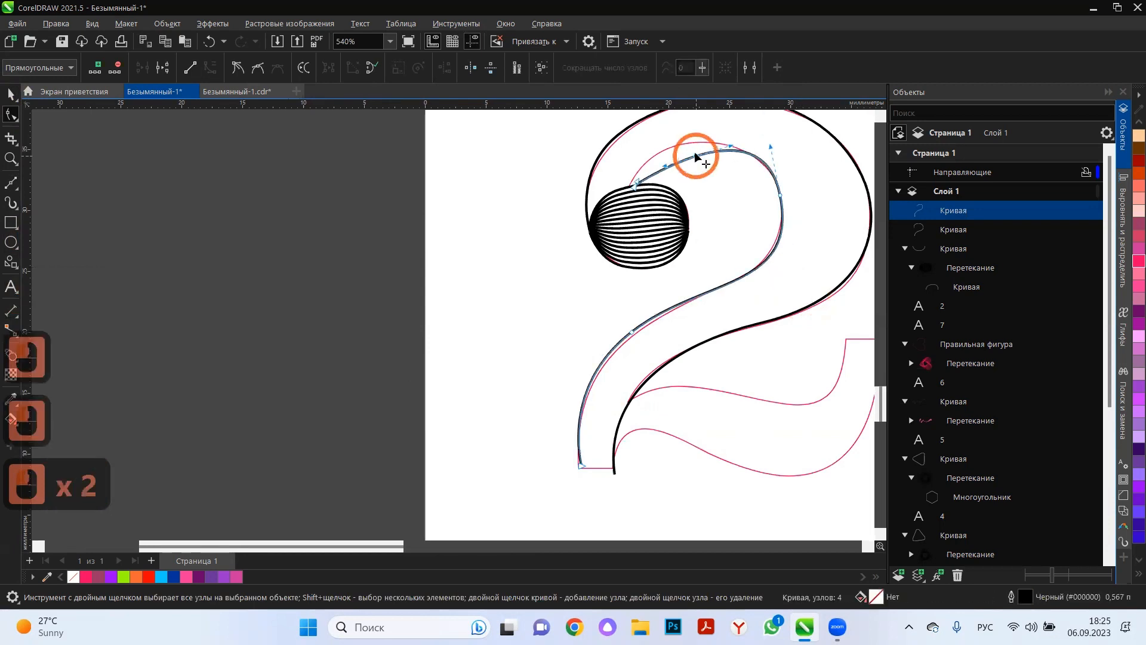
pyautogui.moveTo(691, 154); pyautogui.dragTo(680, 147)
pyautogui.doubleClick(680, 147)
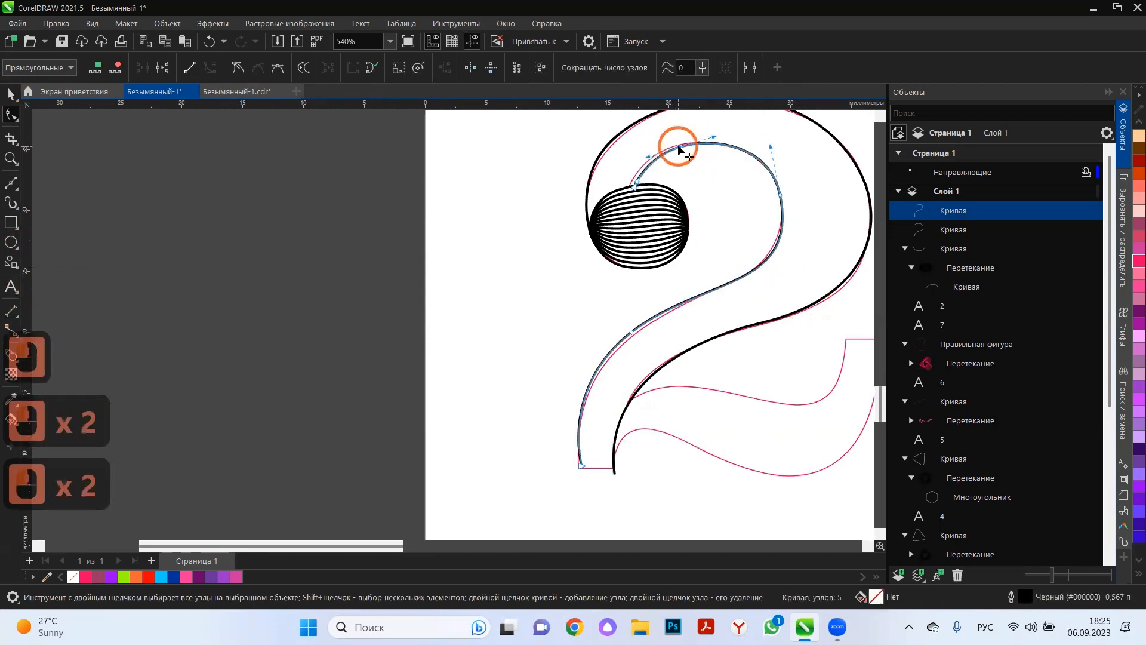
pyautogui.click(634, 188)
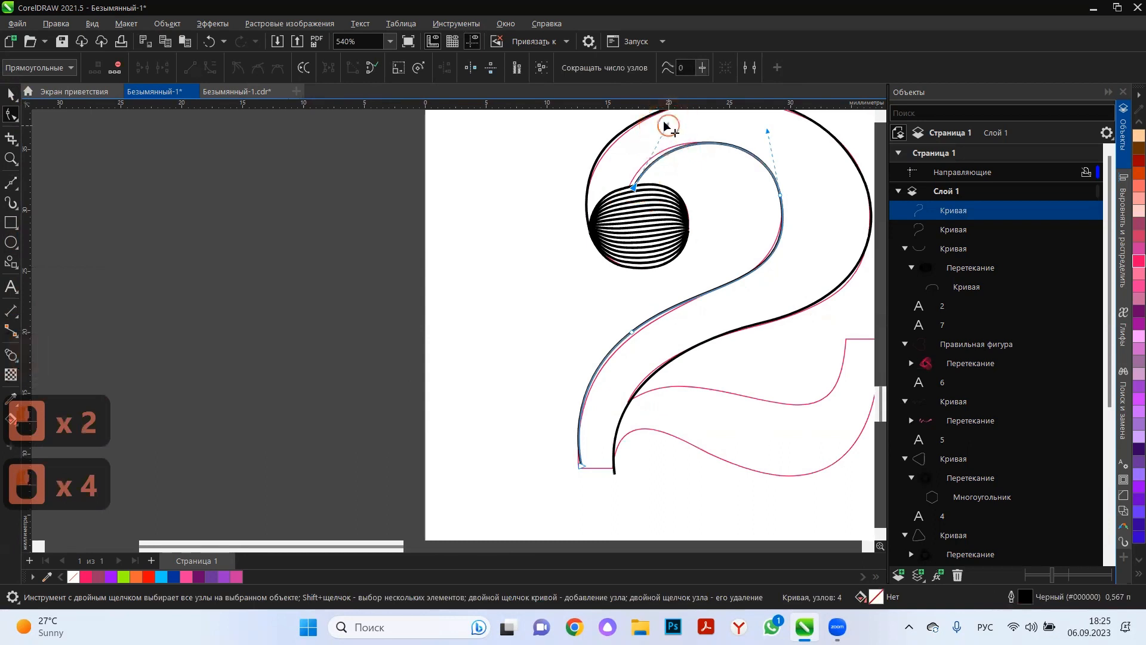
pyautogui.moveTo(665, 121); pyautogui.dragTo(655, 120)
pyautogui.scroll(-3, 529, 271)
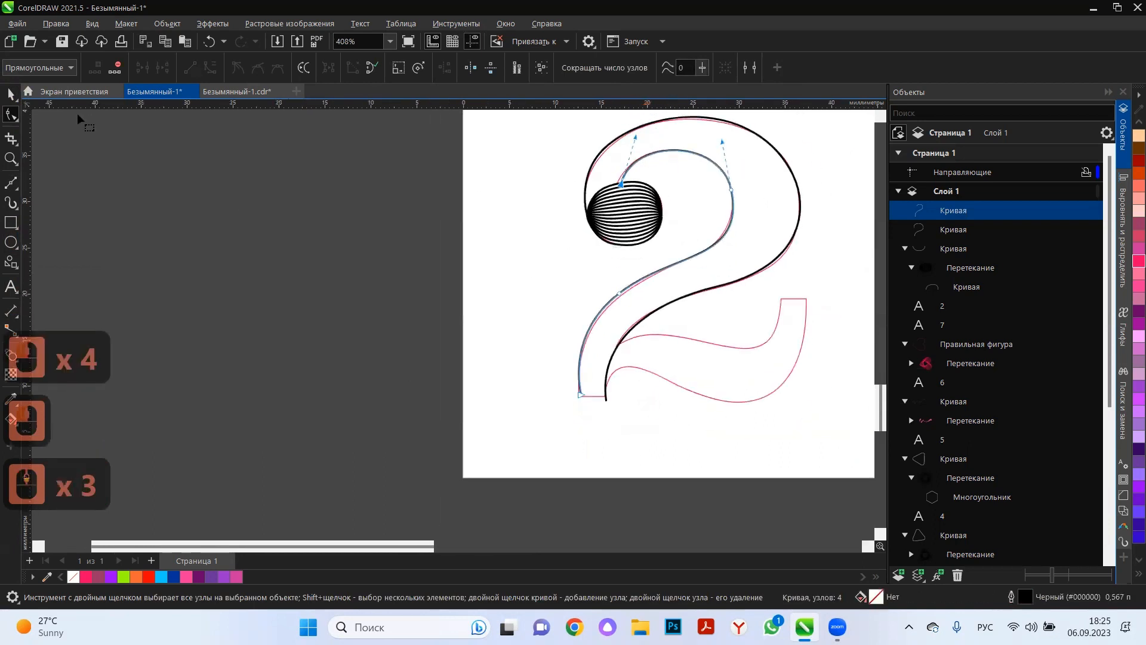
# Blend the inner curve with the outer curve to fill the bowl and diagonal of the 2 with lines.
pyautogui.click(11, 94)
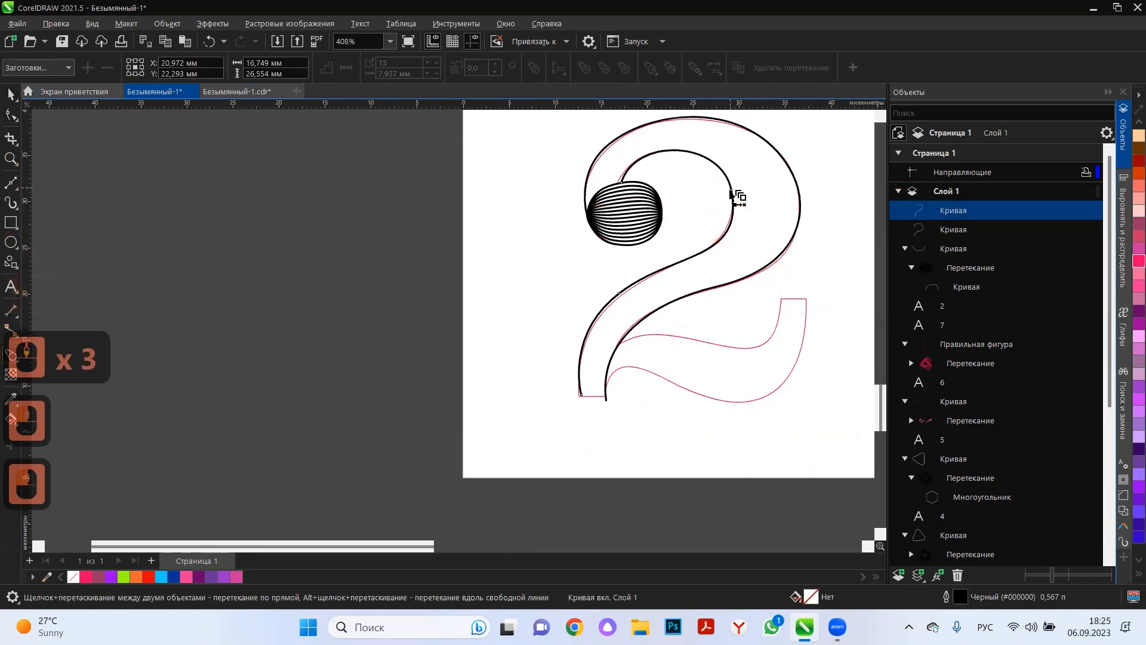
pyautogui.moveTo(732, 194); pyautogui.dragTo(763, 263)
pyautogui.click(10, 94)
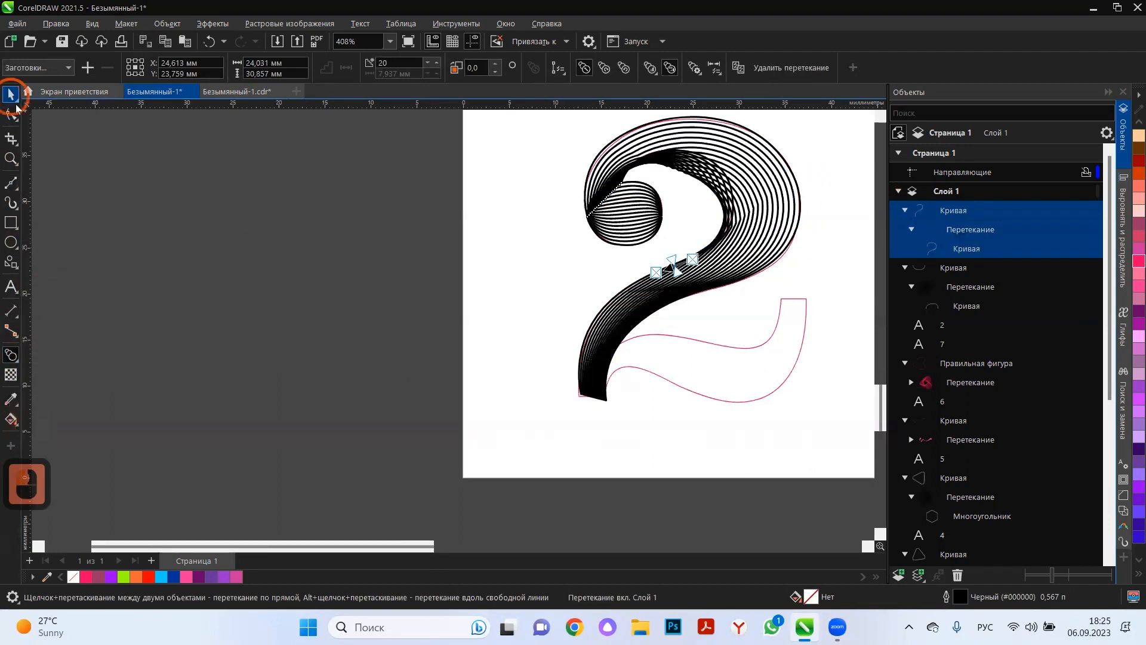
pyautogui.click(539, 417)
# Move the outer diagonal curve's end node onto the lower left corner of the 2's foot outline.
pyautogui.scroll(4, 590, 413)
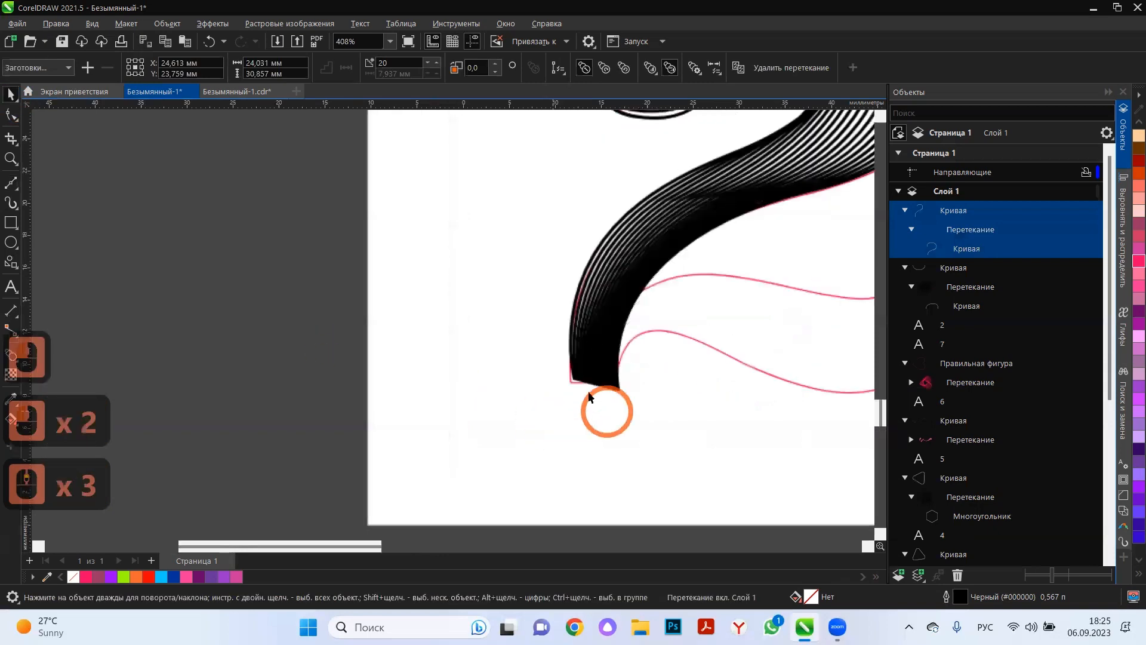
pyautogui.click(11, 114)
pyautogui.scroll(3, 570, 365)
pyautogui.click(562, 359)
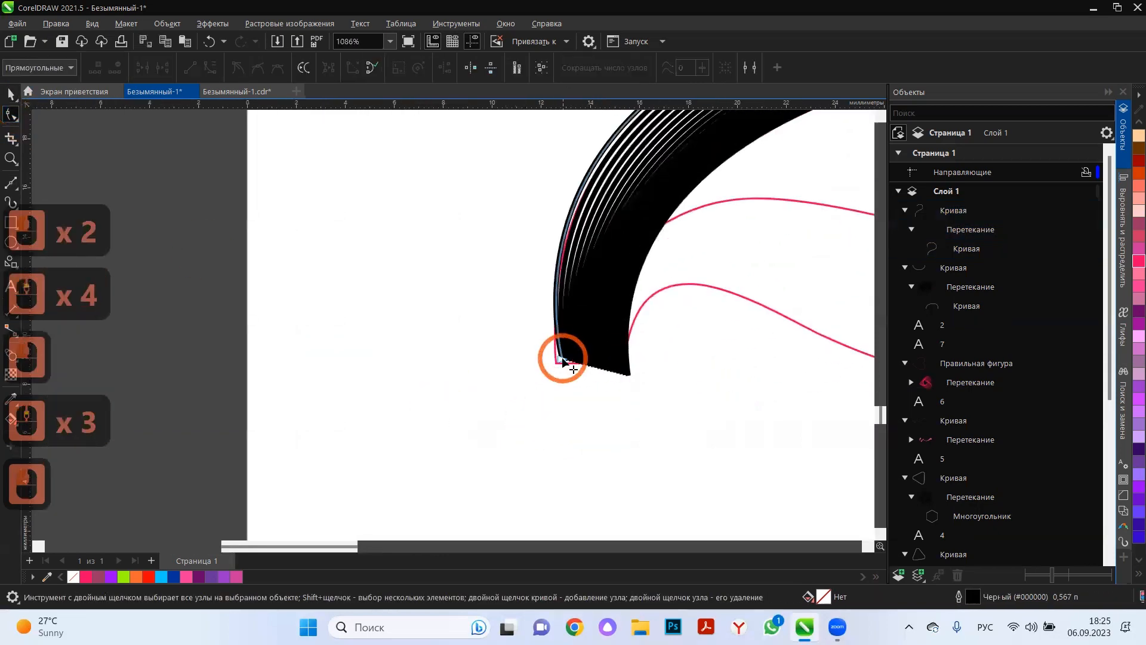
pyautogui.moveTo(560, 359); pyautogui.dragTo(557, 365)
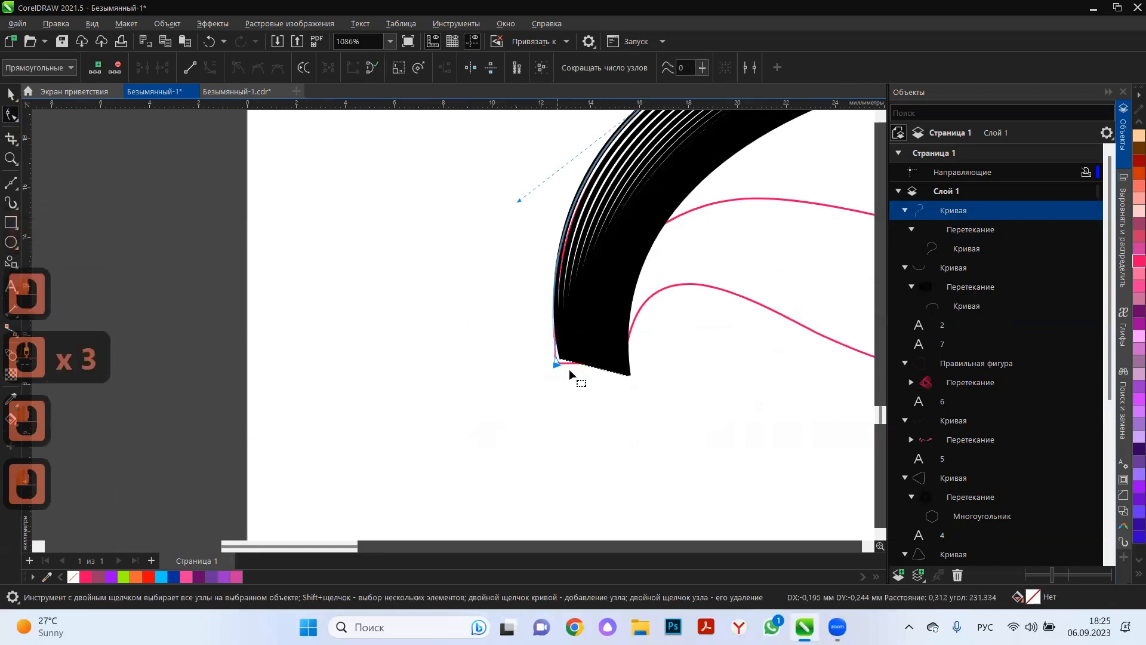
# Move the inner diagonal curve's end node level with the foot's bottom edge at its lower right corner.
pyautogui.click(628, 377)
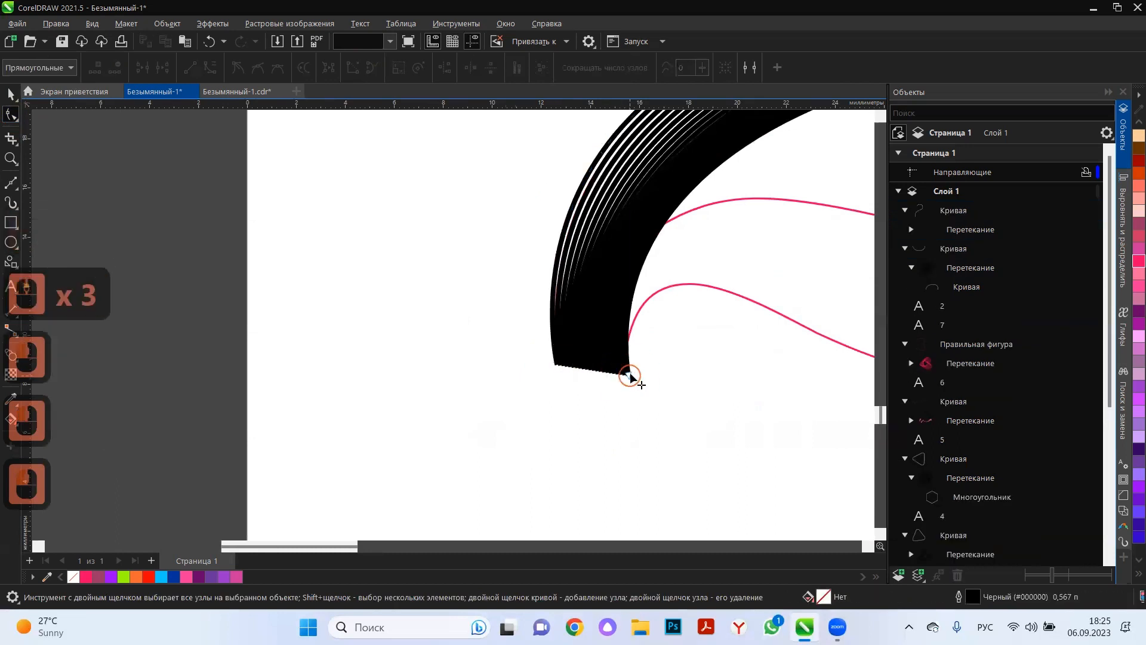
pyautogui.click(628, 342)
pyautogui.moveTo(628, 374)
pyautogui.mouseDown()
pyautogui.moveTo(616, 354)
pyautogui.moveTo(622, 365)
pyautogui.mouseUp()
pyautogui.scroll(1, 623, 367)
# Draw a Bézier curve from the diagonal stroke's right edge to the upper left corner of the 2's tail.
pyautogui.scroll(-4, 733, 375)
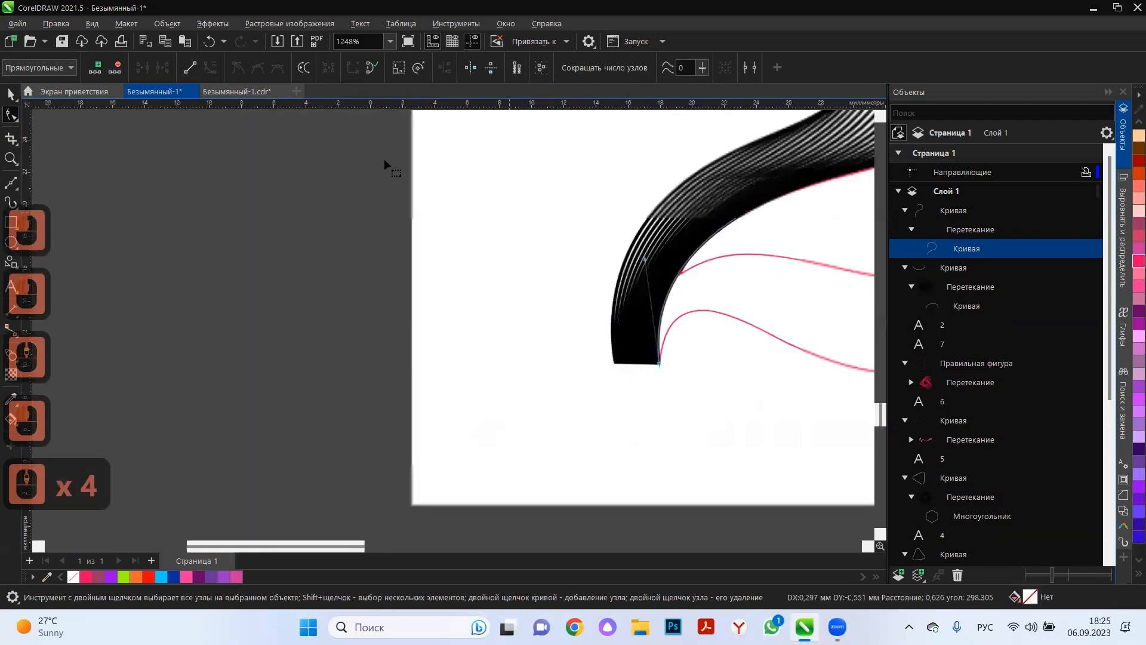
pyautogui.click(11, 184)
pyautogui.scroll(-5, 340, 320)
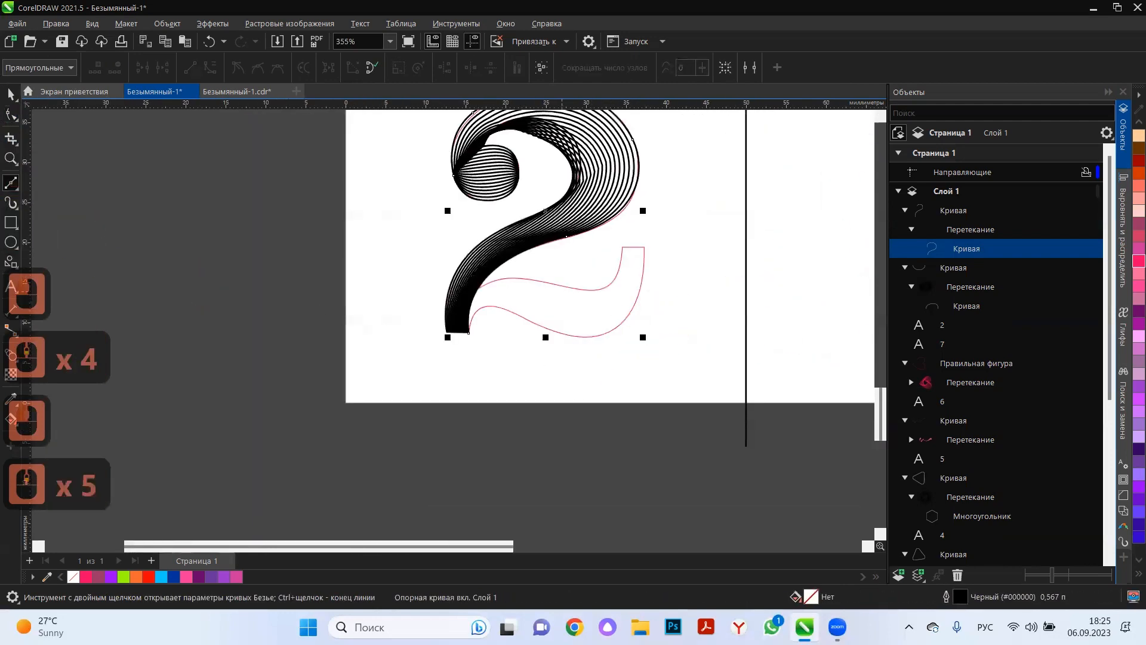
pyautogui.click(481, 287)
pyautogui.moveTo(623, 252); pyautogui.dragTo(623, 179)
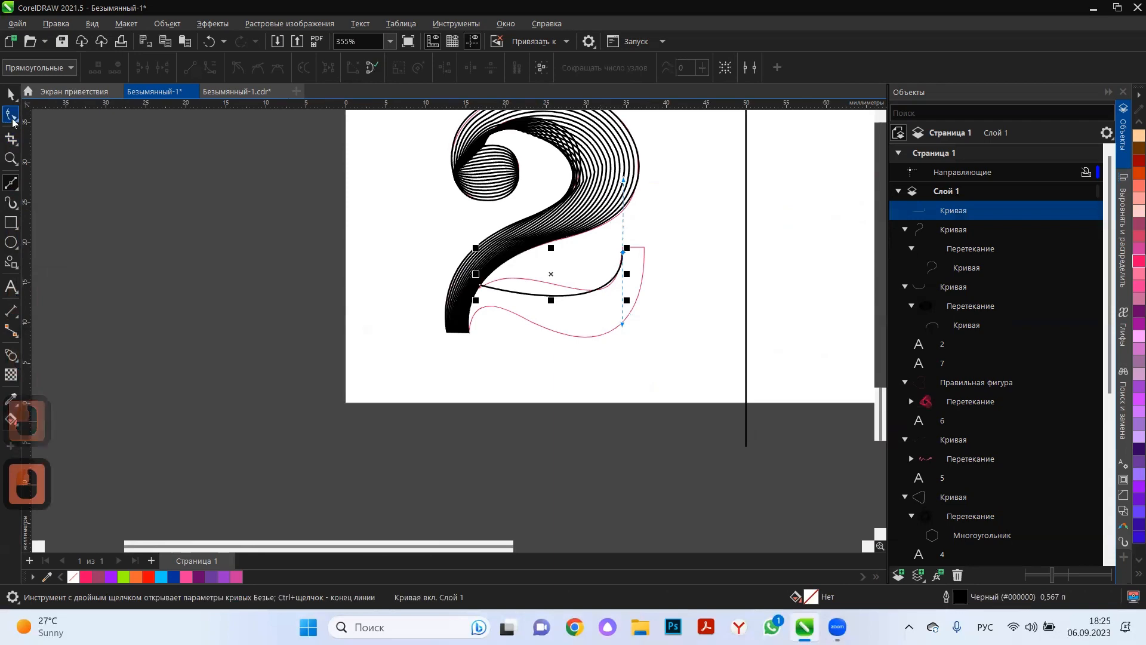
# Add a middle node to the new curve and adjust its handles to follow the tail's upper edge.
pyautogui.scroll(3, 545, 239)
pyautogui.doubleClick(543, 320)
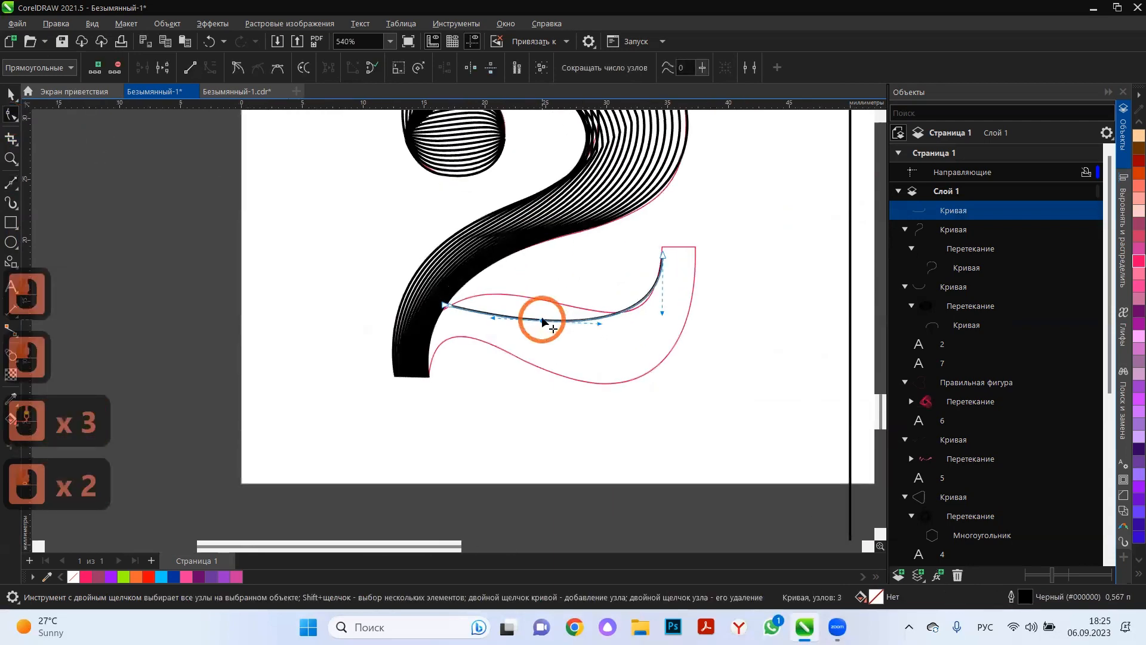
pyautogui.moveTo(543, 322); pyautogui.dragTo(617, 325)
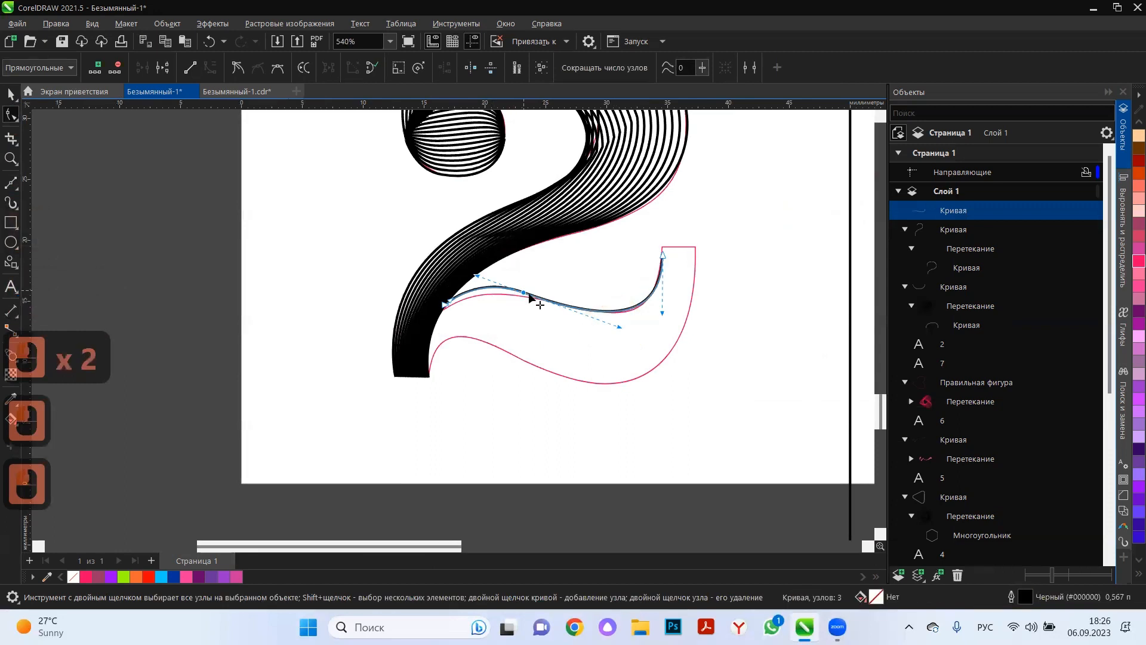
pyautogui.moveTo(529, 297); pyautogui.dragTo(547, 302)
pyautogui.moveTo(641, 334); pyautogui.dragTo(636, 321)
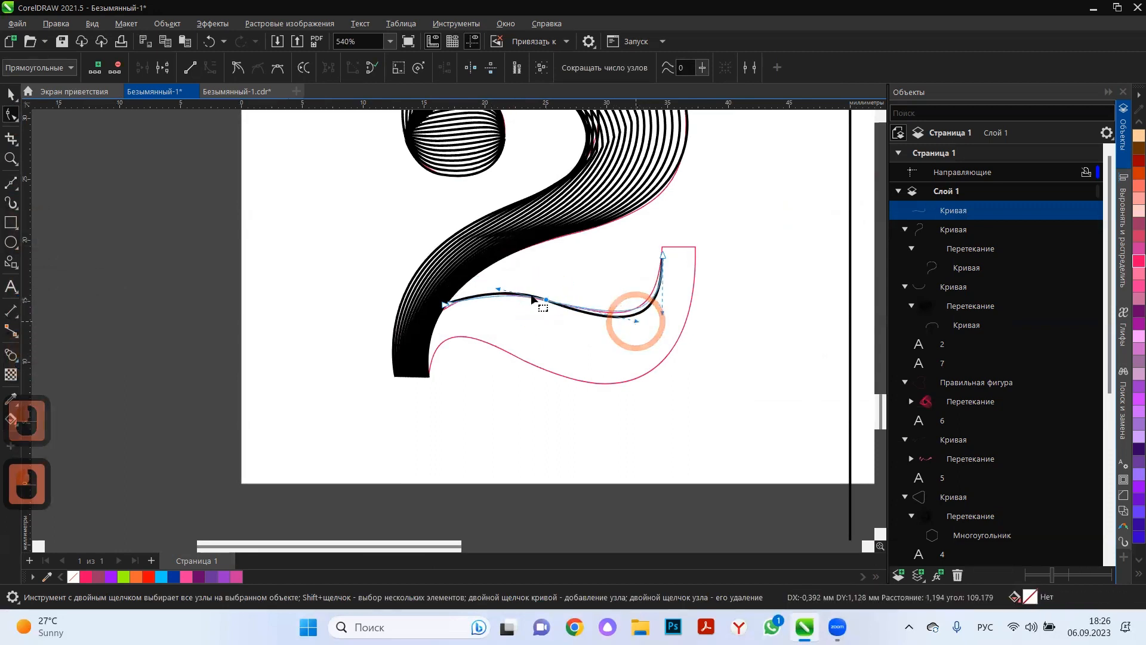
pyautogui.click(11, 93)
# Draw a second Bézier curve from the foot's lower right corner to the upper right corner of the tail.
pyautogui.click(11, 184)
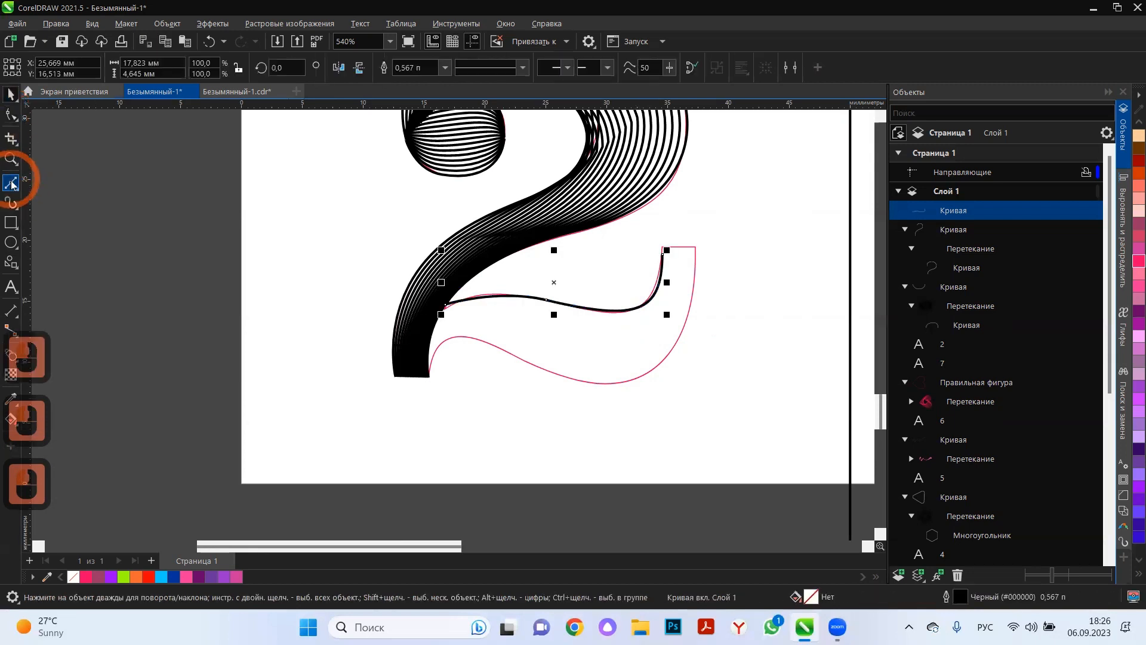
pyautogui.click(429, 377)
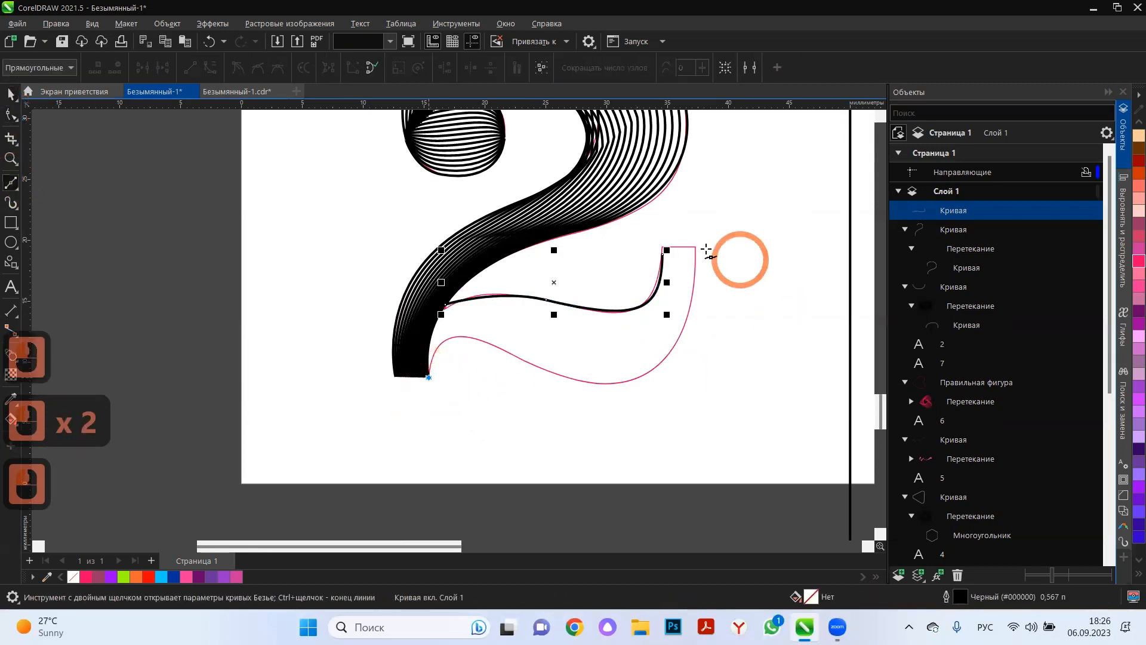
pyautogui.moveTo(698, 250); pyautogui.dragTo(616, 175)
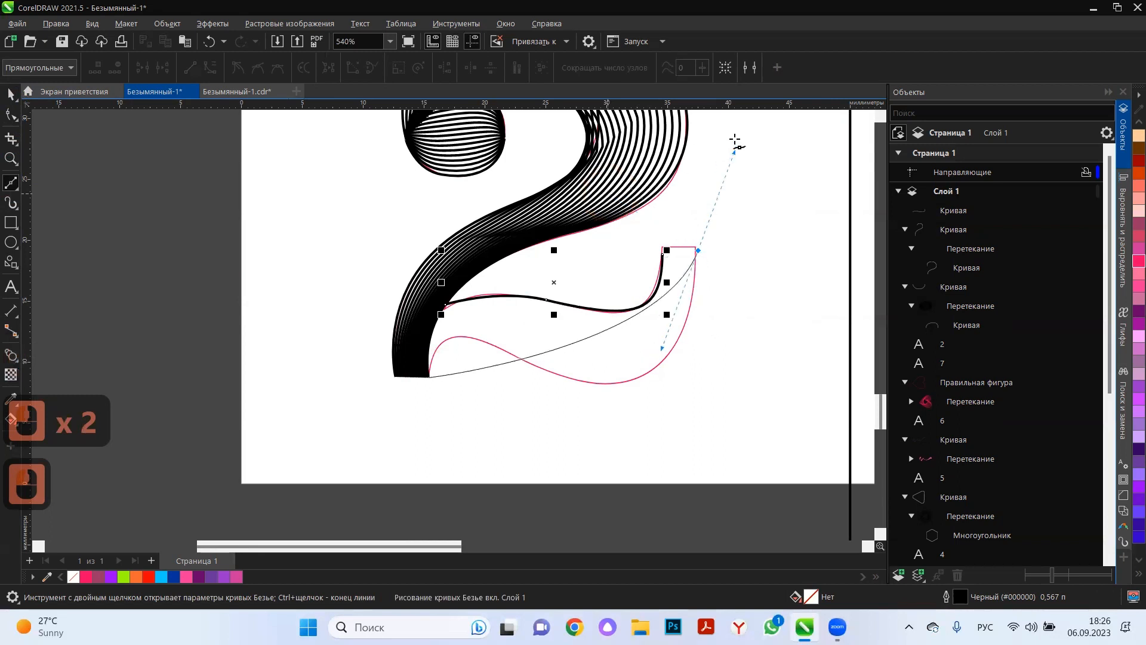
pyautogui.moveTo(734, 138)
pyautogui.mouseDown()
pyautogui.moveTo(739, 112)
pyautogui.moveTo(679, 165)
pyautogui.moveTo(695, 157)
pyautogui.mouseUp()
# Add two nodes to the second curve and shape it along the tail's lower edge.
pyautogui.click(11, 113)
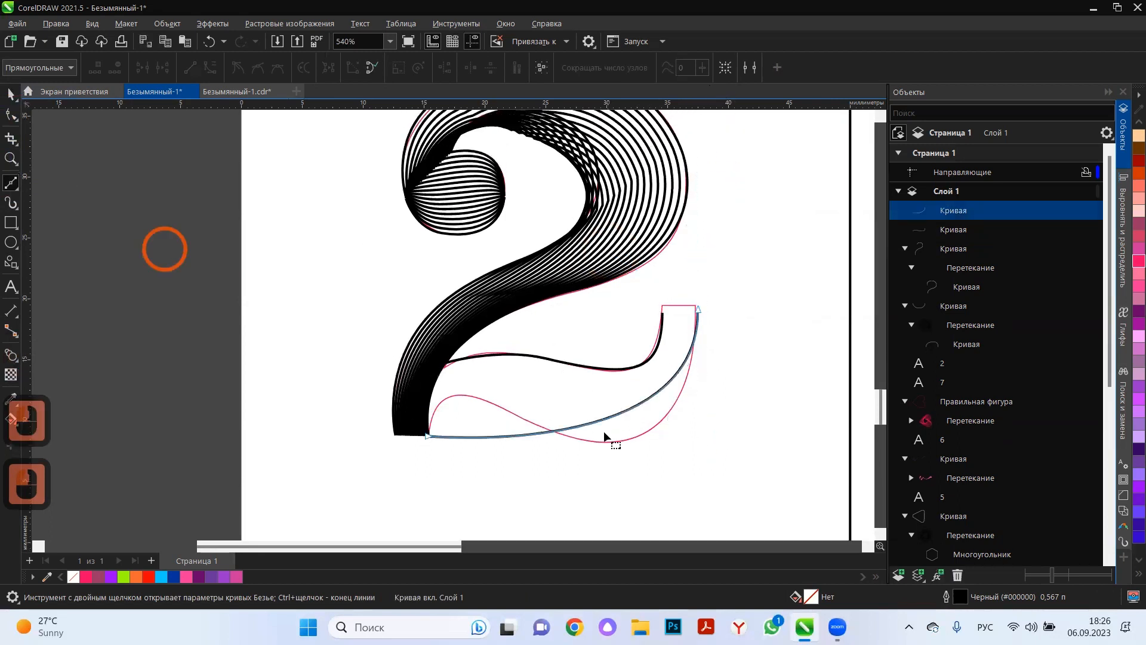
pyautogui.doubleClick(503, 435)
pyautogui.moveTo(503, 434); pyautogui.dragTo(465, 392)
pyautogui.moveTo(545, 392); pyautogui.dragTo(541, 451)
pyautogui.doubleClick(608, 390)
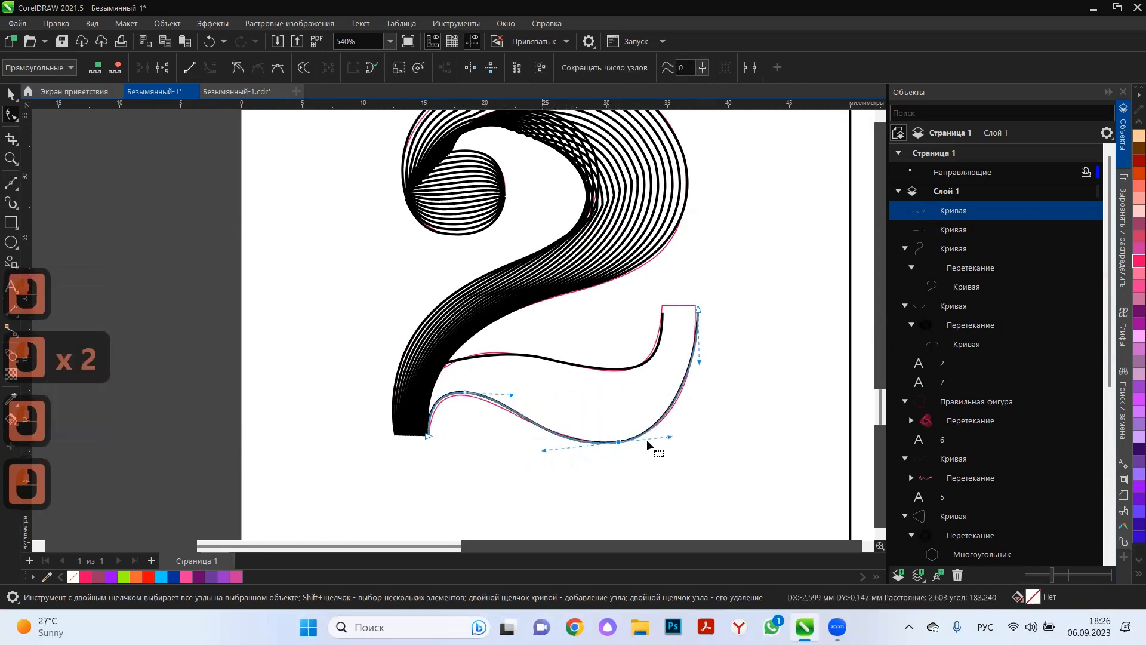
pyautogui.moveTo(671, 437); pyautogui.dragTo(682, 436)
# Move the upper tail curve's end node onto the tail's upper left corner and adjust its handle.
pyautogui.click(663, 320)
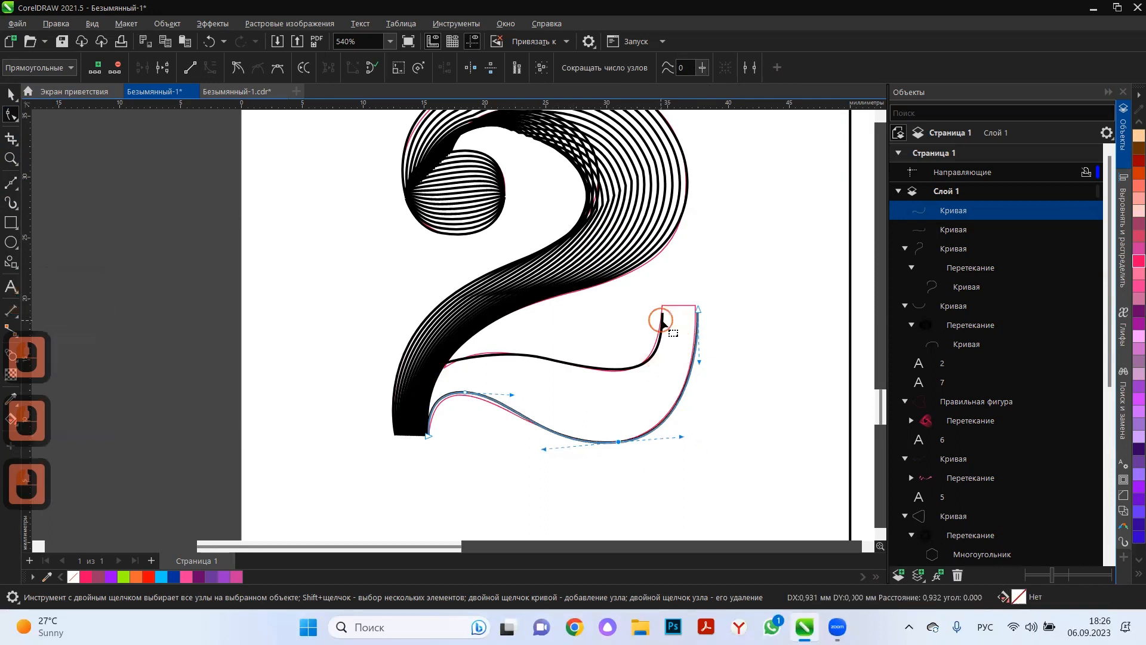
pyautogui.moveTo(662, 312); pyautogui.dragTo(663, 305)
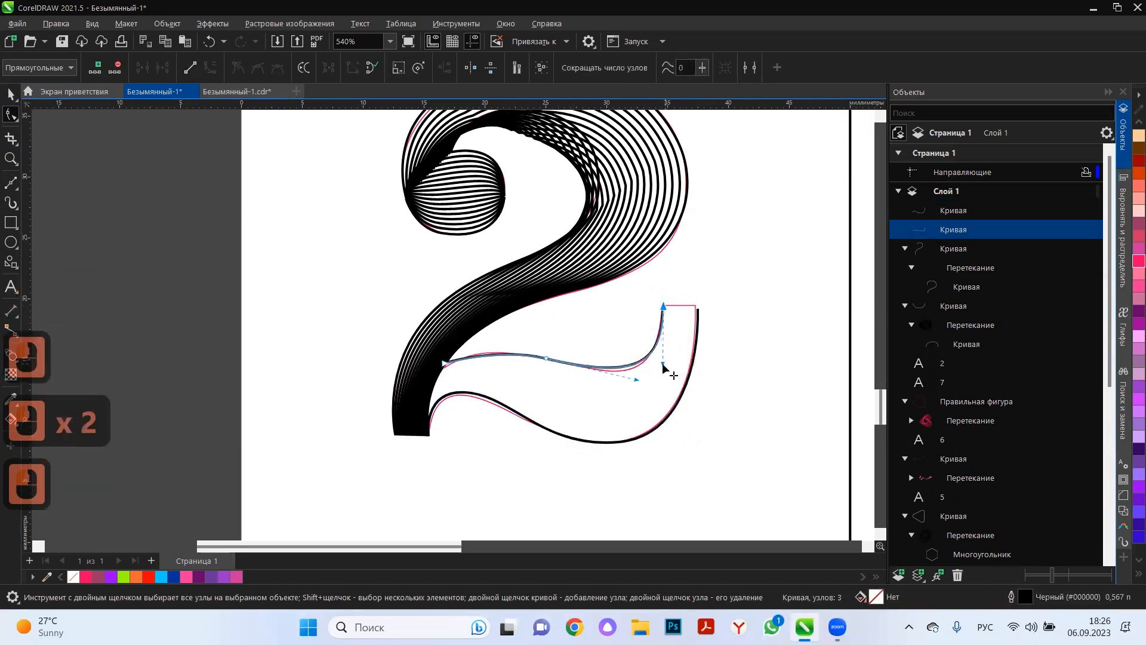
pyautogui.moveTo(662, 363); pyautogui.dragTo(655, 366)
# Blend the upper and lower tail curves to fill the tail of the 2 with lines.
pyautogui.click(621, 374)
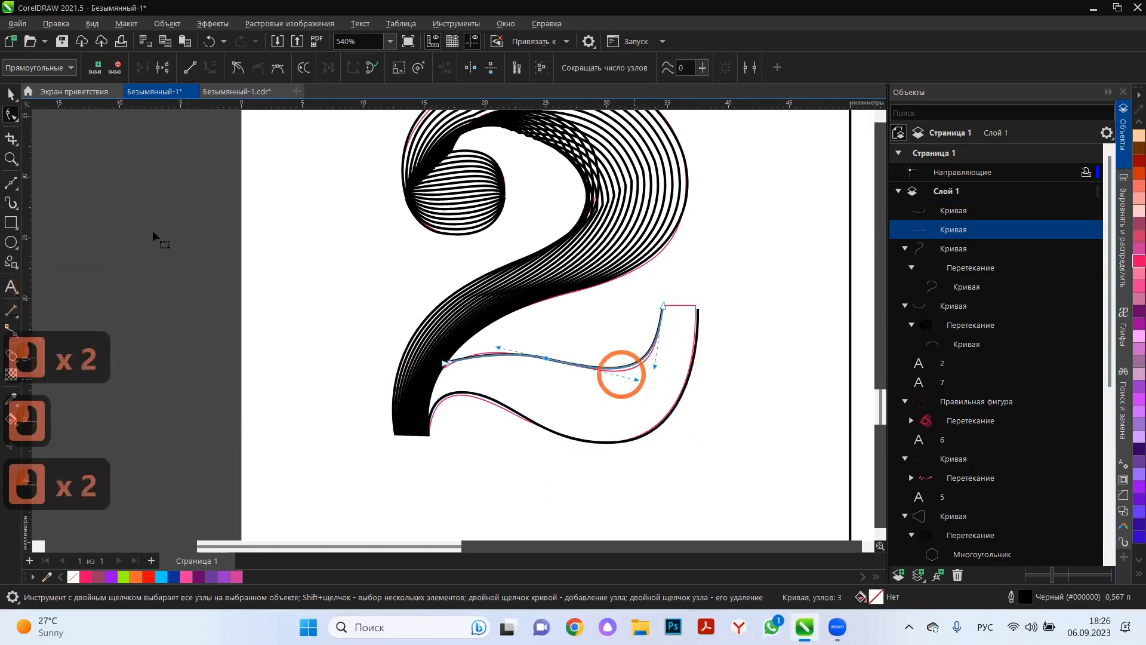
pyautogui.keyDown('shift'); pyautogui.click(572, 439); pyautogui.keyUp('shift')
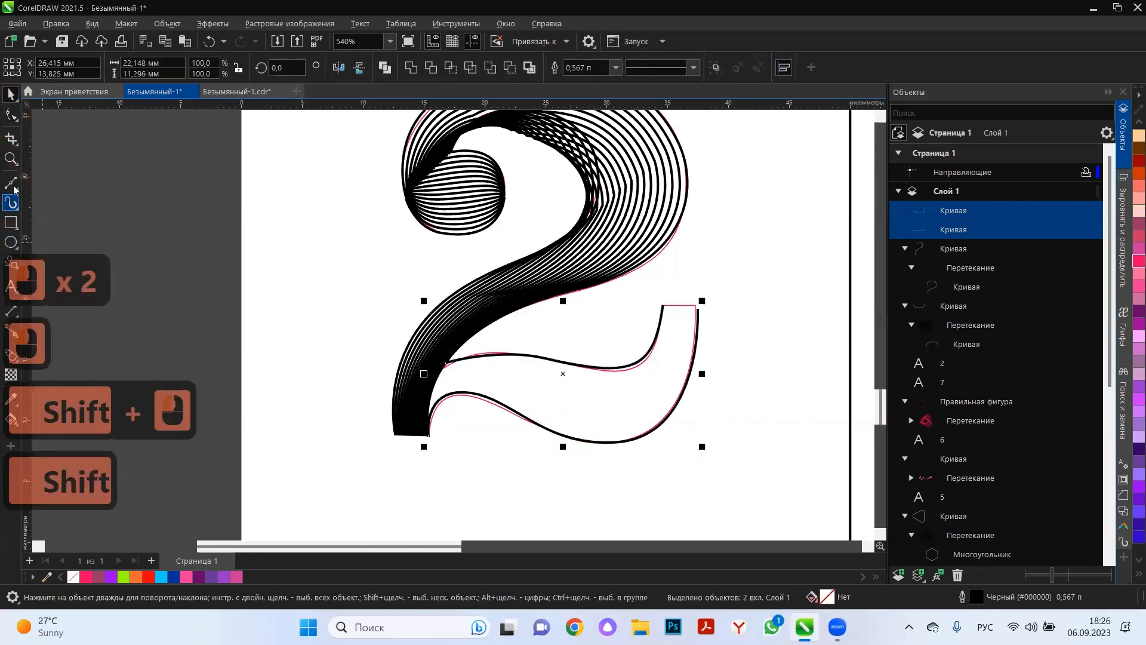
pyautogui.click(9, 356)
pyautogui.moveTo(610, 370); pyautogui.dragTo(565, 440)
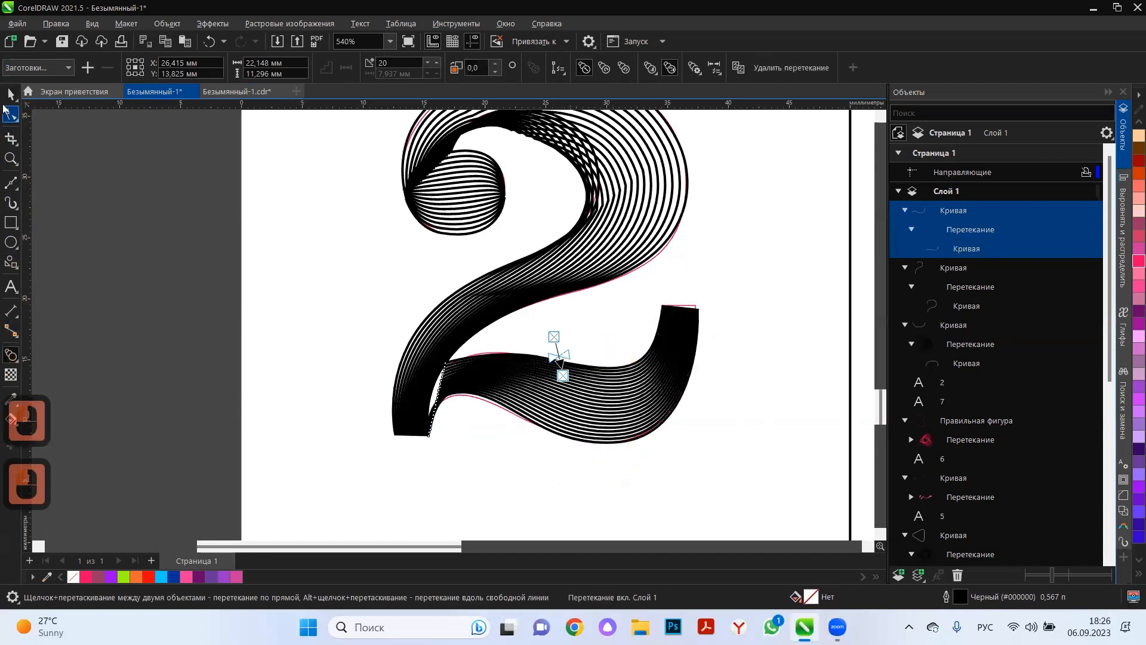
# Shift the start node of the tail's lower curve slightly left into the foot of the diagonal stroke.
pyautogui.click(10, 94)
pyautogui.scroll(4, 423, 466)
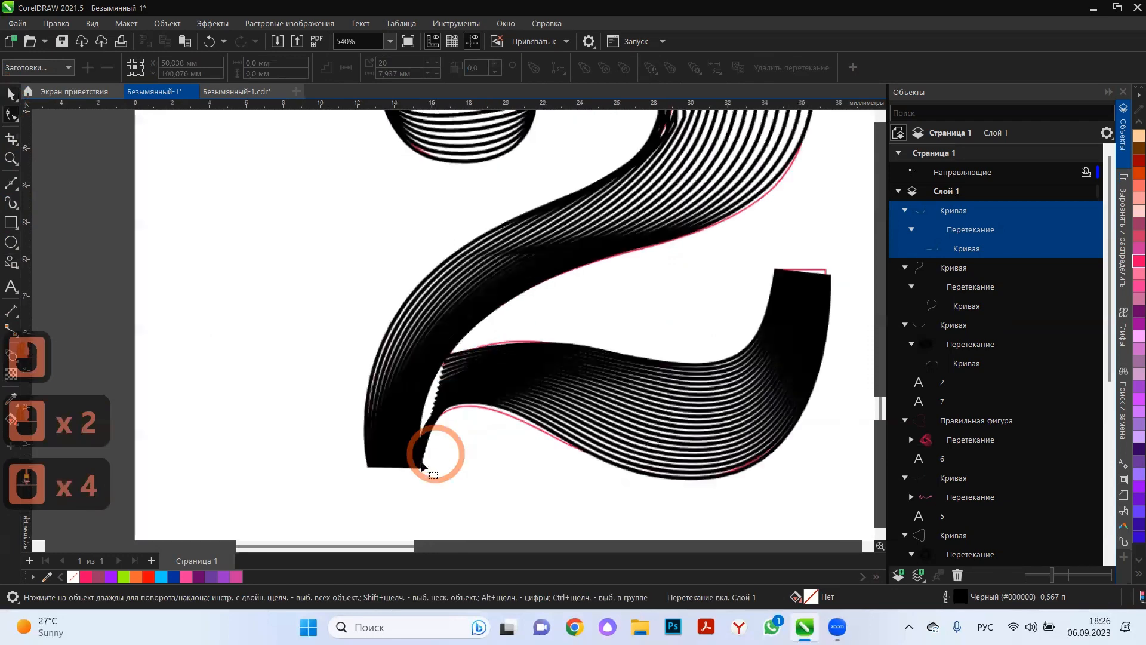
pyautogui.click(419, 469)
pyautogui.moveTo(420, 470); pyautogui.dragTo(425, 466)
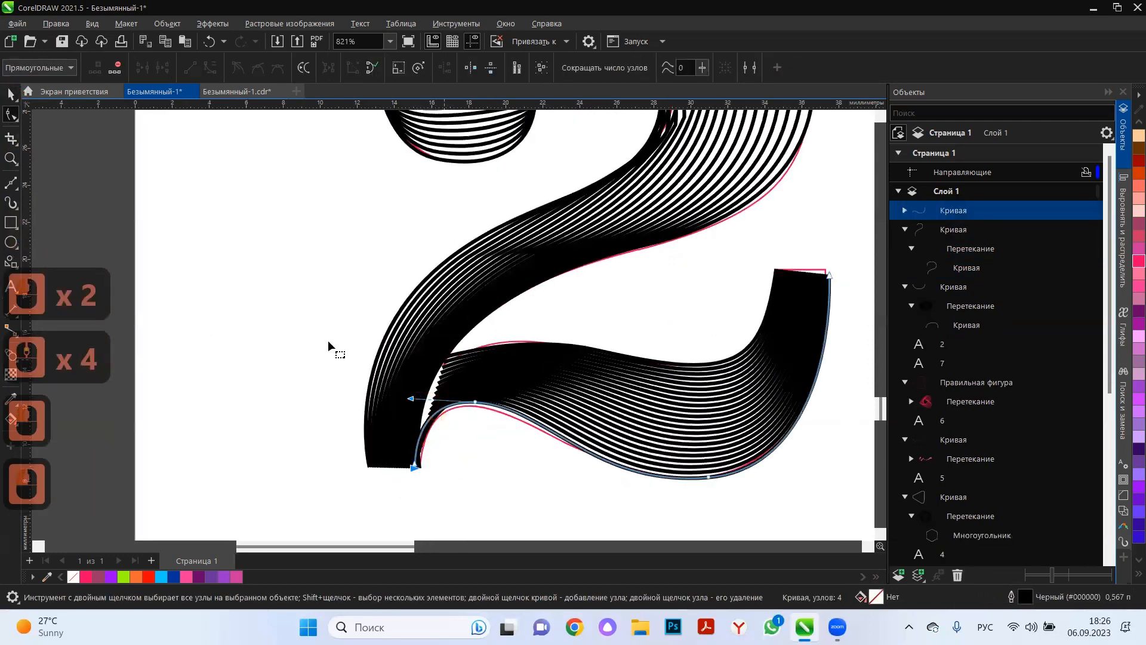
pyautogui.click(11, 95)
pyautogui.moveTo(410, 377); pyautogui.dragTo(455, 389)
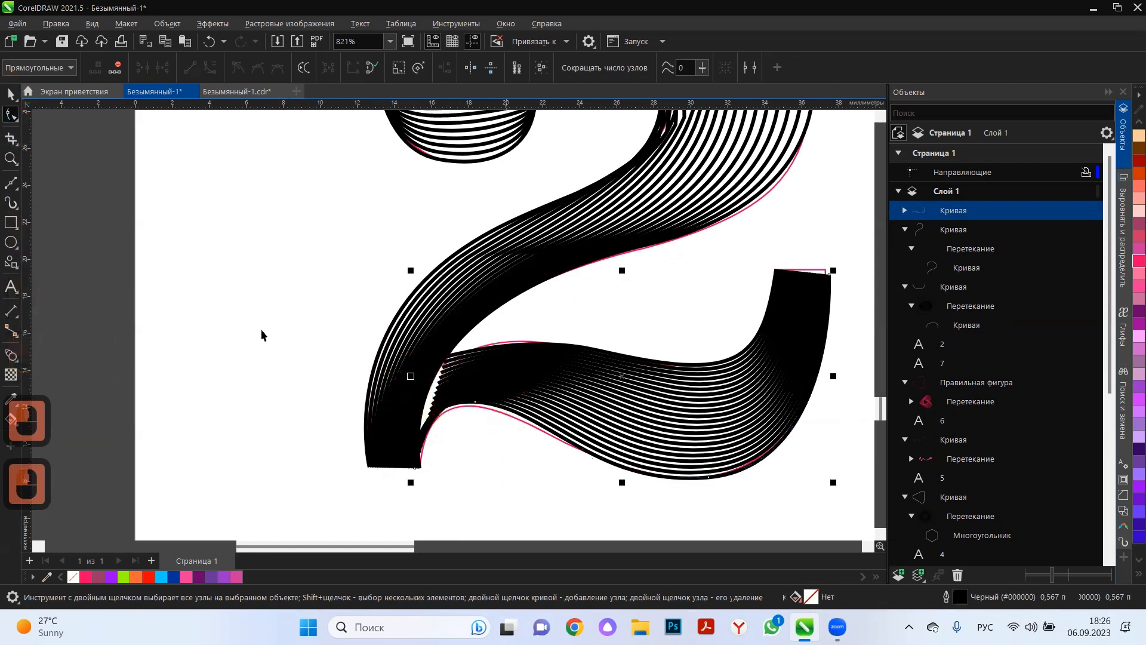
pyautogui.click(217, 221)
pyautogui.click(461, 328)
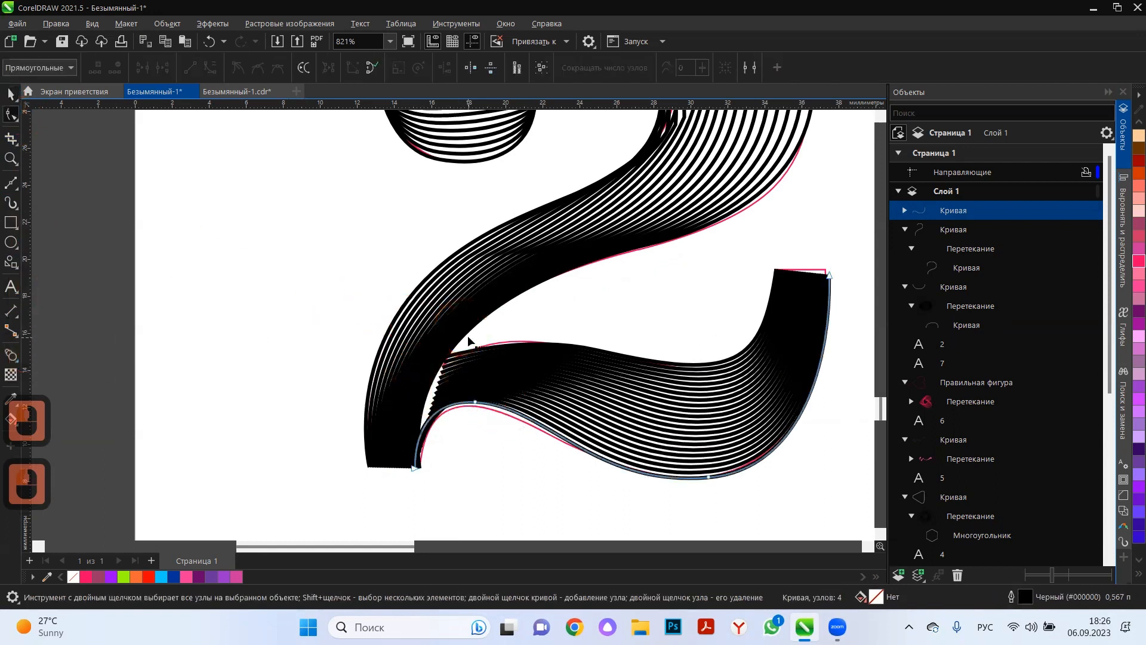
pyautogui.doubleClick(467, 334)
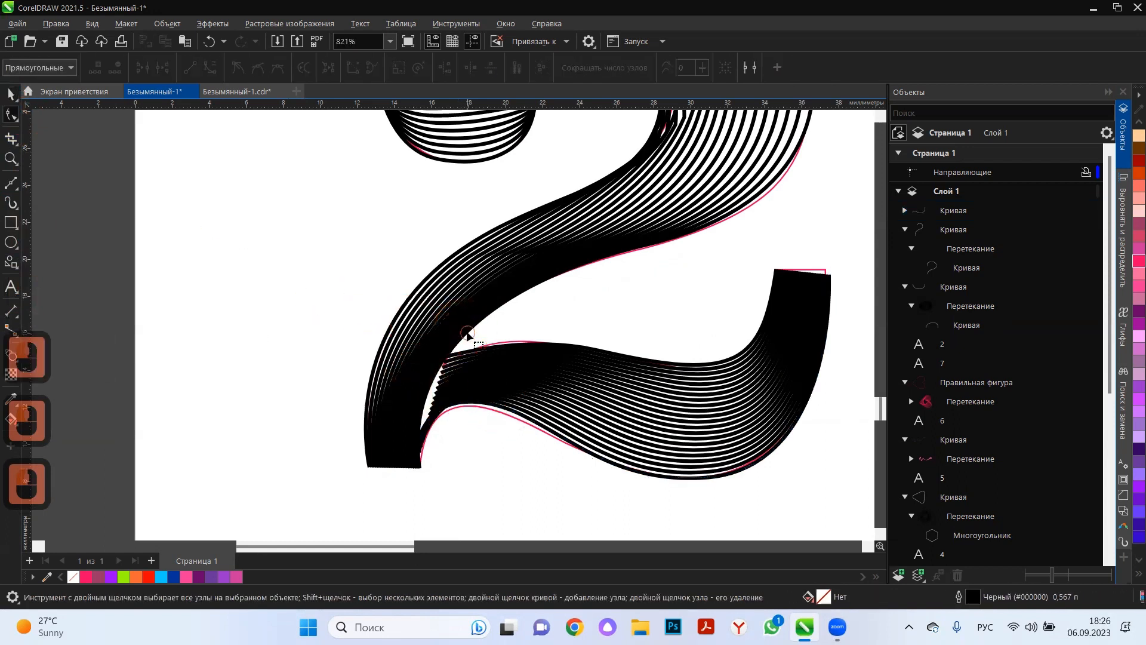
# Move the end node of the diagonal's right edge curve rightward to cover the gap beside the tail, keeping it level with the foot's bottom edge.
pyautogui.click(418, 468)
pyautogui.moveTo(419, 467); pyautogui.dragTo(434, 467)
pyautogui.keyDown('shift'); pyautogui.click(433, 468); pyautogui.keyUp('shift')
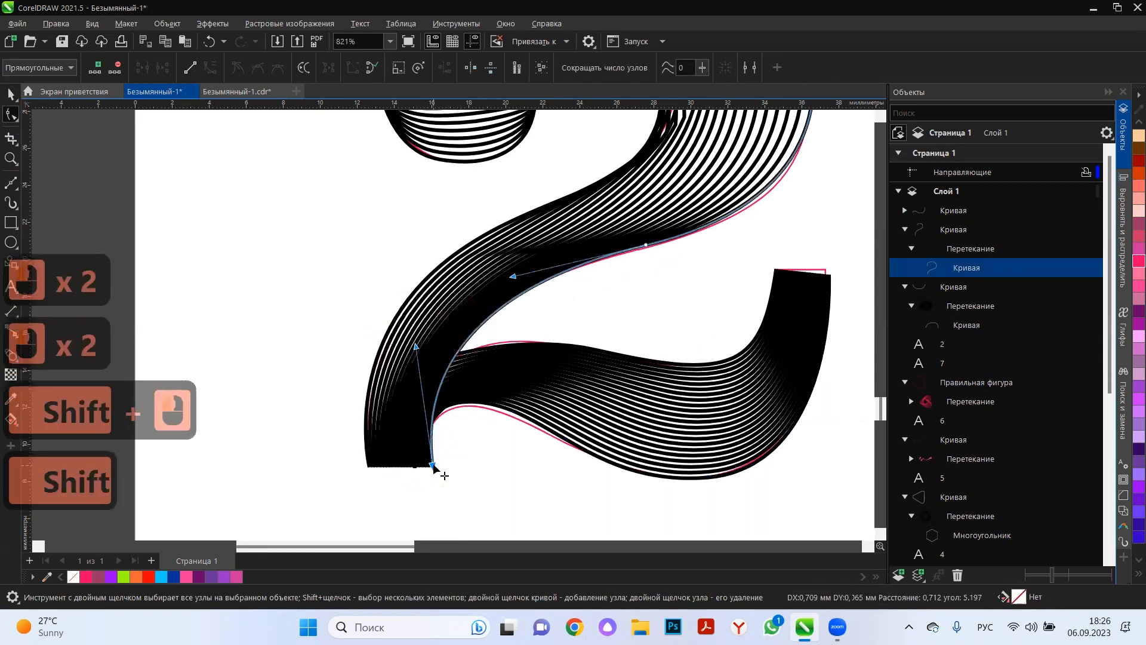
pyautogui.moveTo(433, 466); pyautogui.dragTo(439, 462)
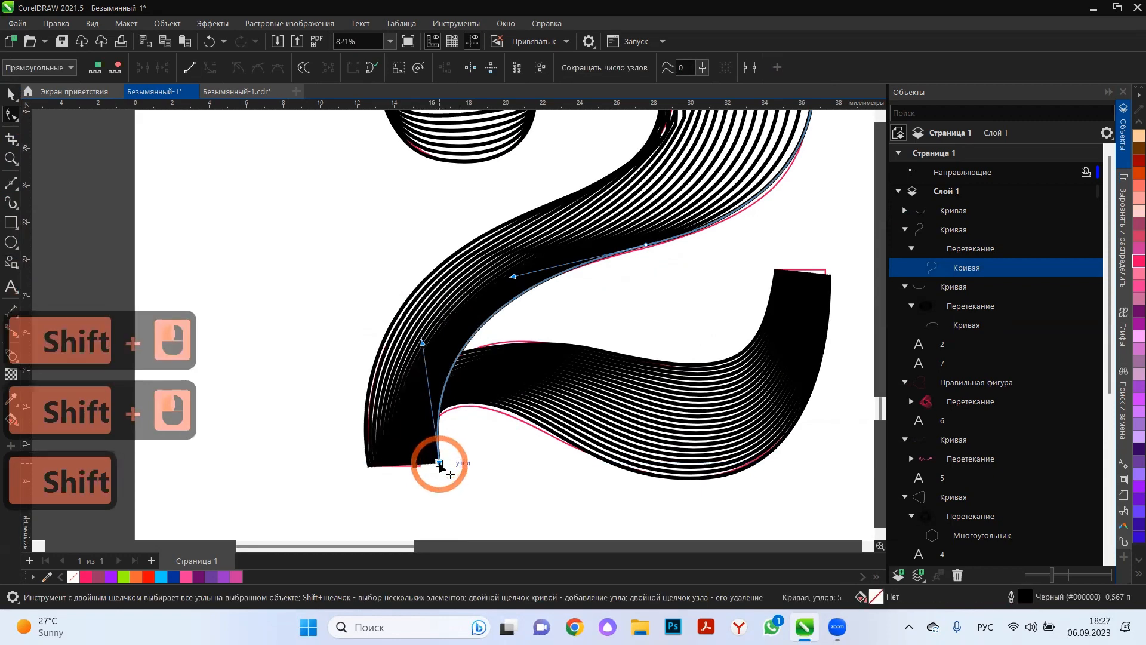
pyautogui.scroll(7, 440, 467)
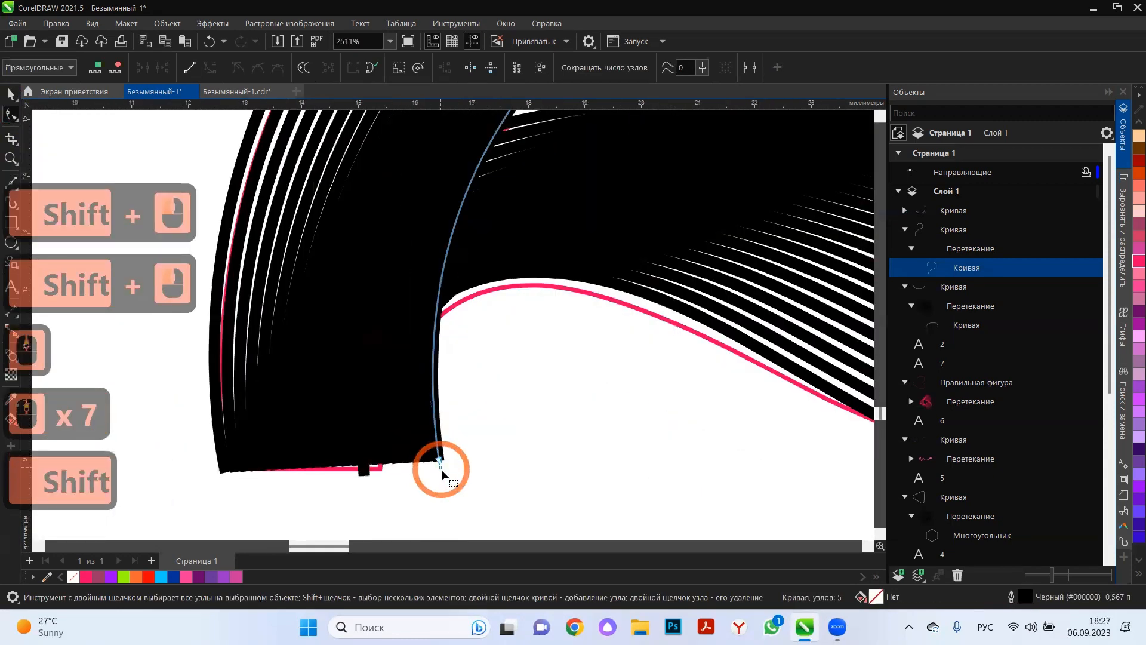
pyautogui.keyDown('shift'); pyautogui.click(441, 467); pyautogui.keyUp('shift')
pyautogui.moveTo(439, 465)
pyautogui.mouseDown()
pyautogui.moveTo(440, 478)
pyautogui.moveTo(441, 467)
pyautogui.mouseUp()
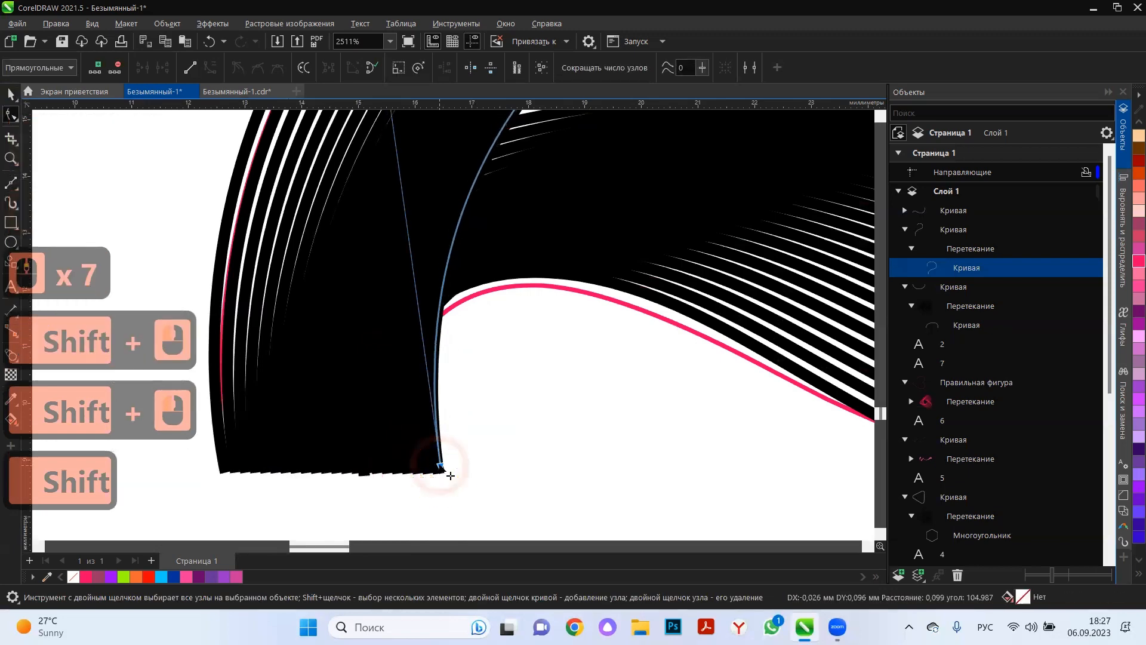
# Delete the Clarendon BT template digit 2 lying beneath the line-filled digit in cell 7.
pyautogui.scroll(-5, 417, 473)
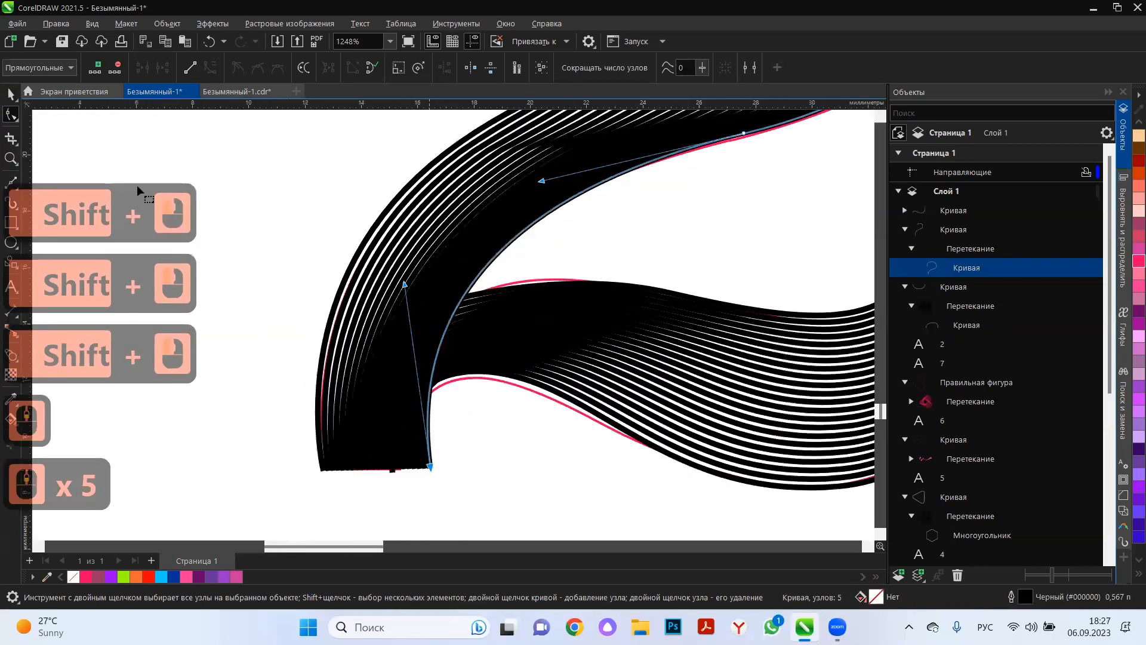
pyautogui.scroll(-5, 430, 468)
pyautogui.click(10, 94)
pyautogui.scroll(-5, 251, 342)
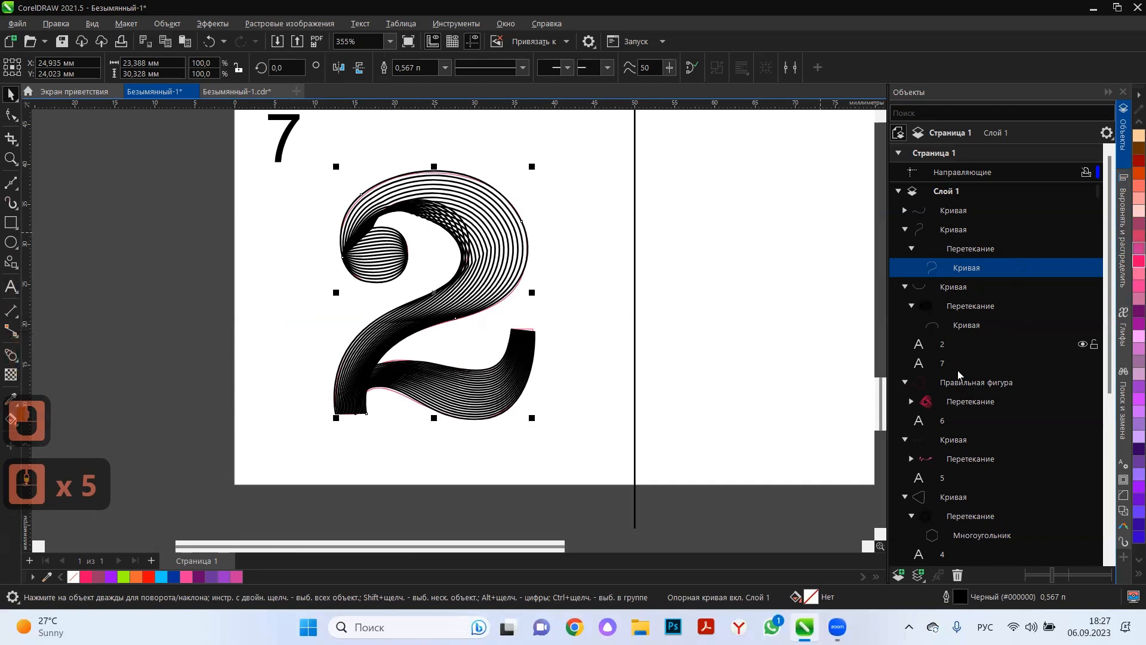
pyautogui.scroll(-20, 975, 456)
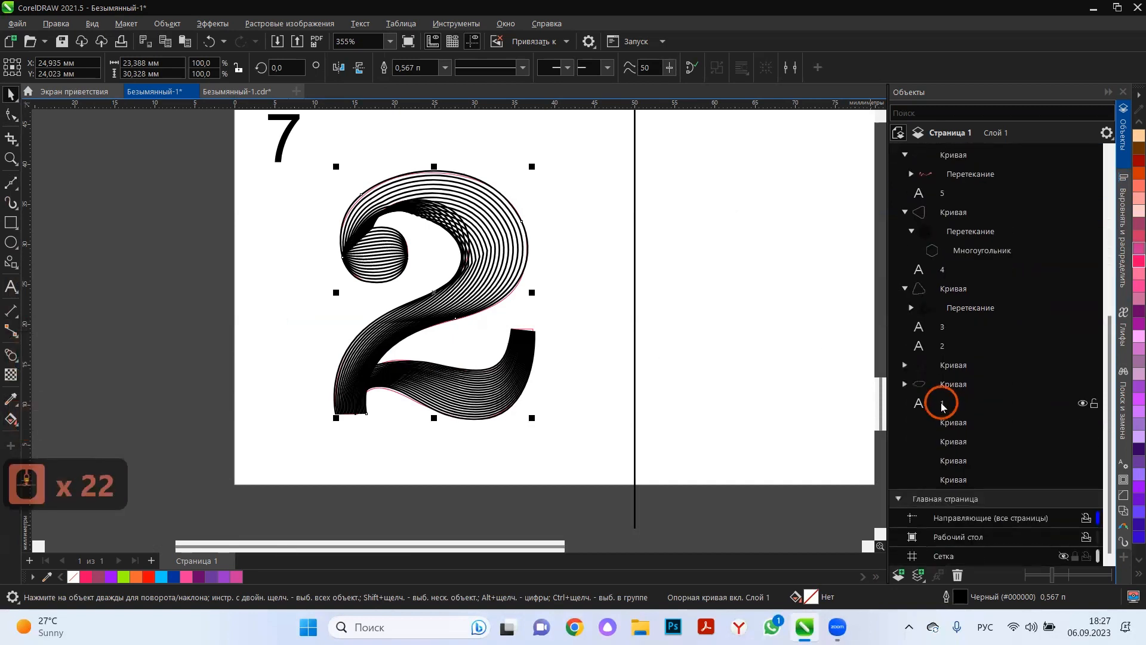
pyautogui.click(943, 405)
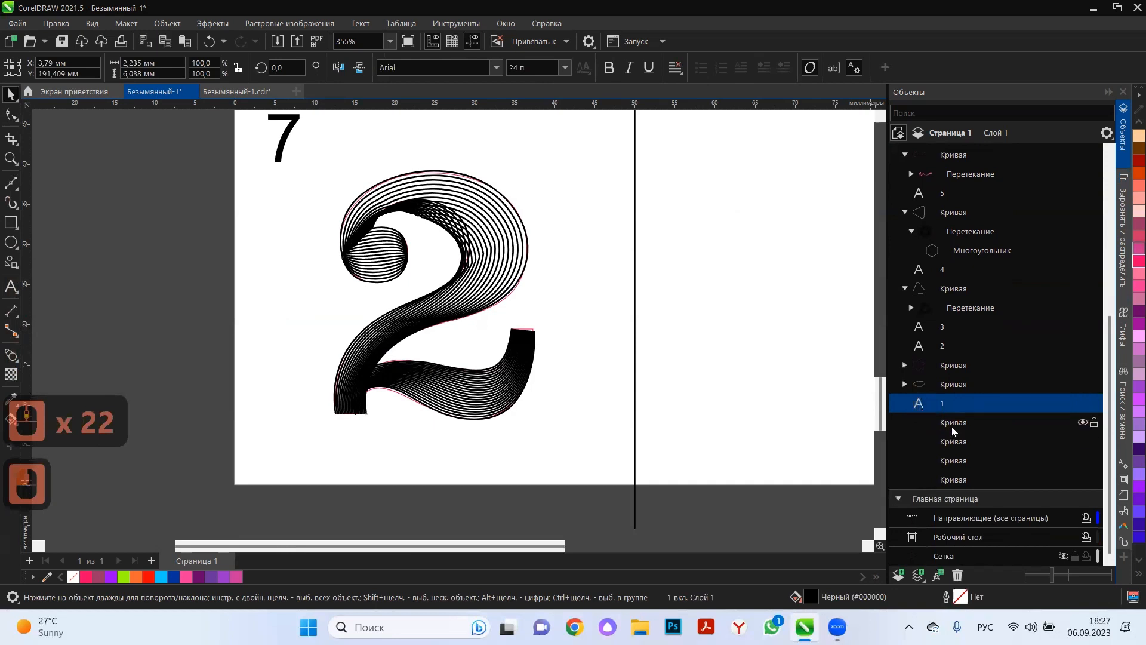
pyautogui.click(947, 348)
pyautogui.scroll(3, 949, 402)
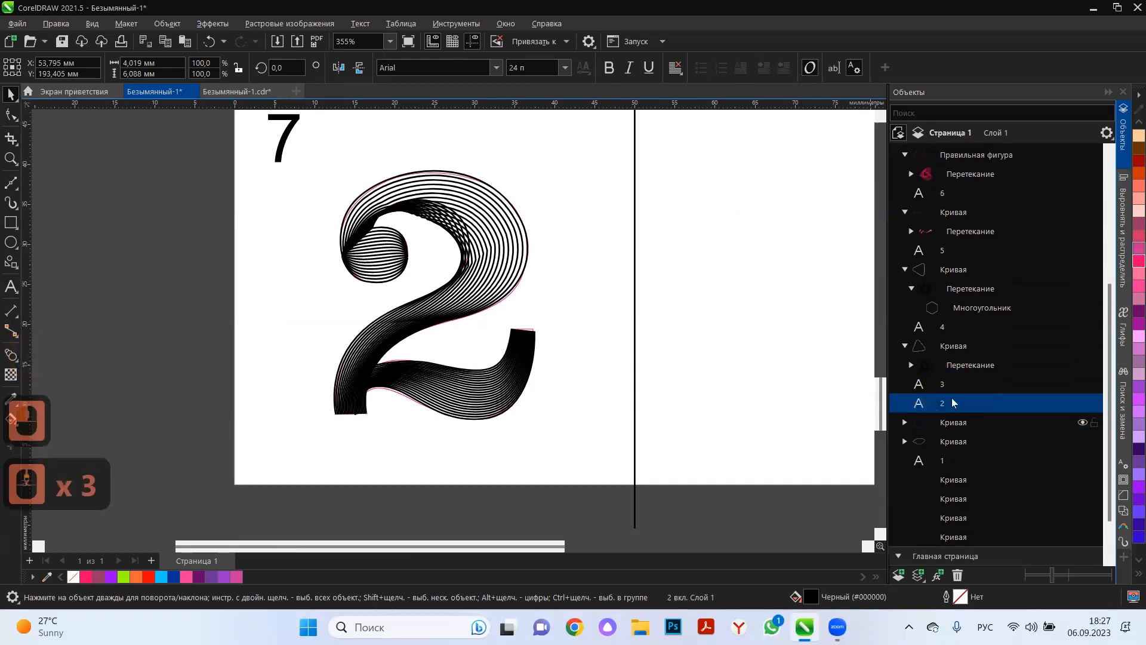
pyautogui.scroll(8, 952, 403)
pyautogui.click(953, 272)
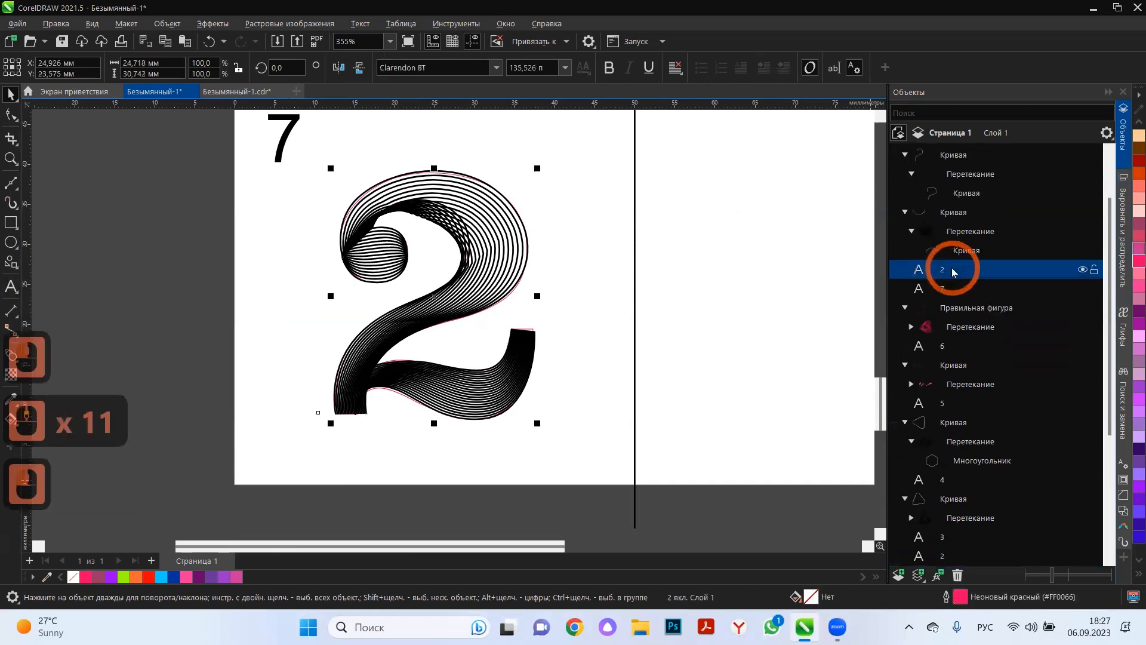
pyautogui.press('Delete')
# Select all the blends forming the digit 2 and set their outline colour to neon red #FF0066.
pyautogui.scroll(-5, 376, 358)
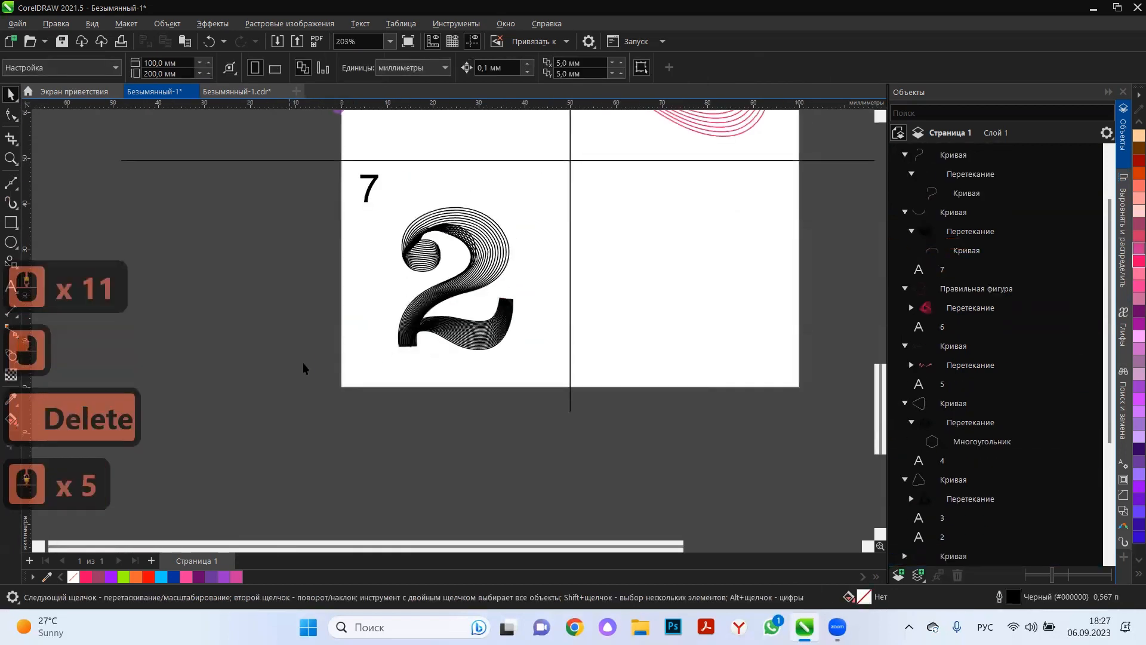
pyautogui.moveTo(577, 194); pyautogui.dragTo(532, 192)
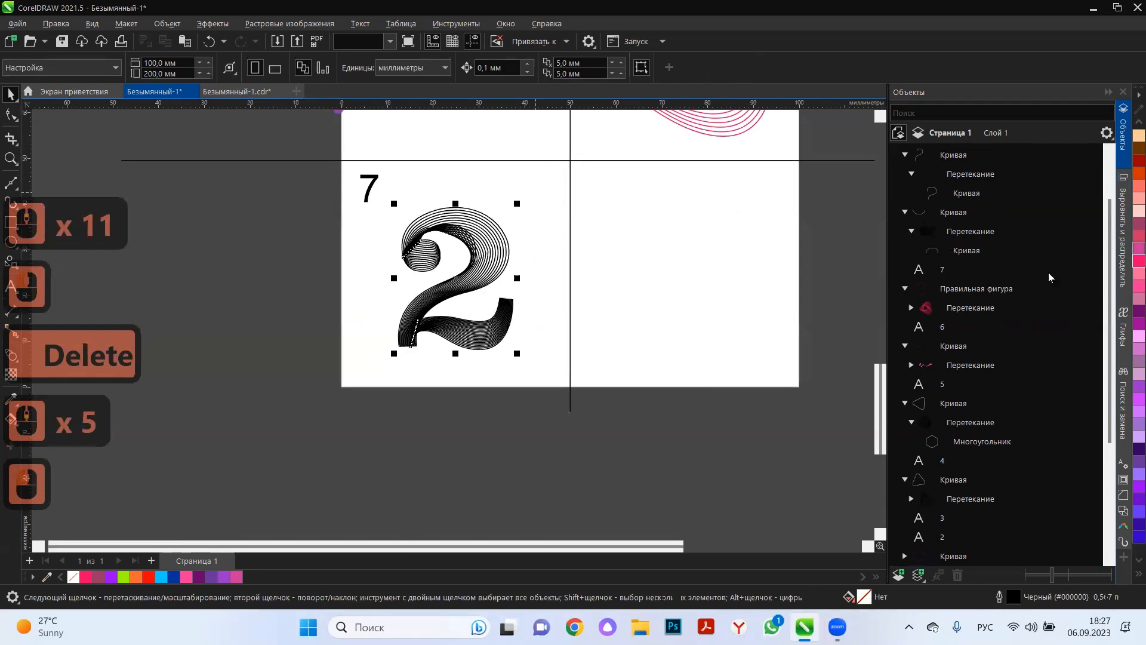
pyautogui.rightClick(1139, 261)
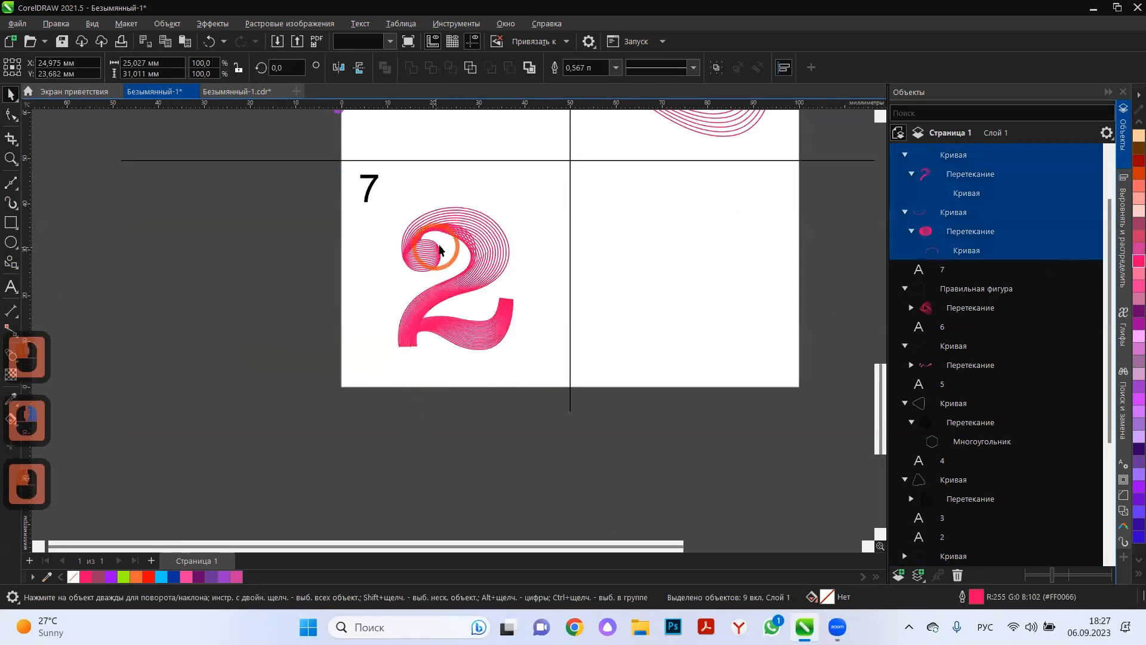
# Recolour the outlines of the 2's main stroke to muted dark pink and those of its tail to dark purple.
pyautogui.keyDown('ctrl'); pyautogui.click(421, 255); pyautogui.keyUp('ctrl')
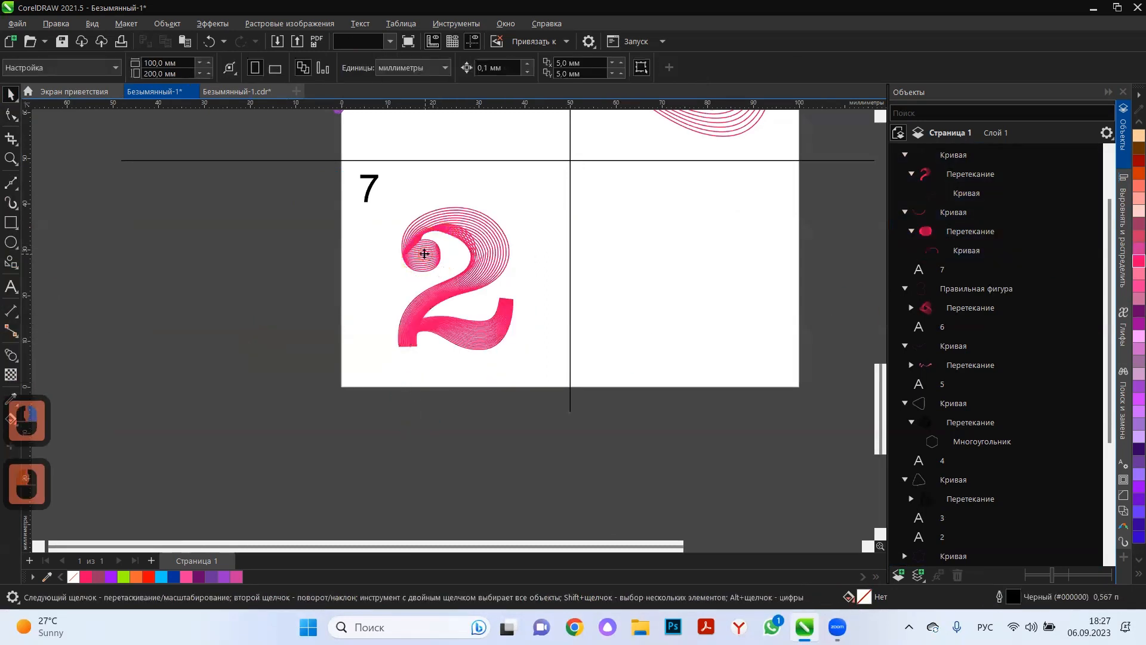
pyautogui.click(498, 234)
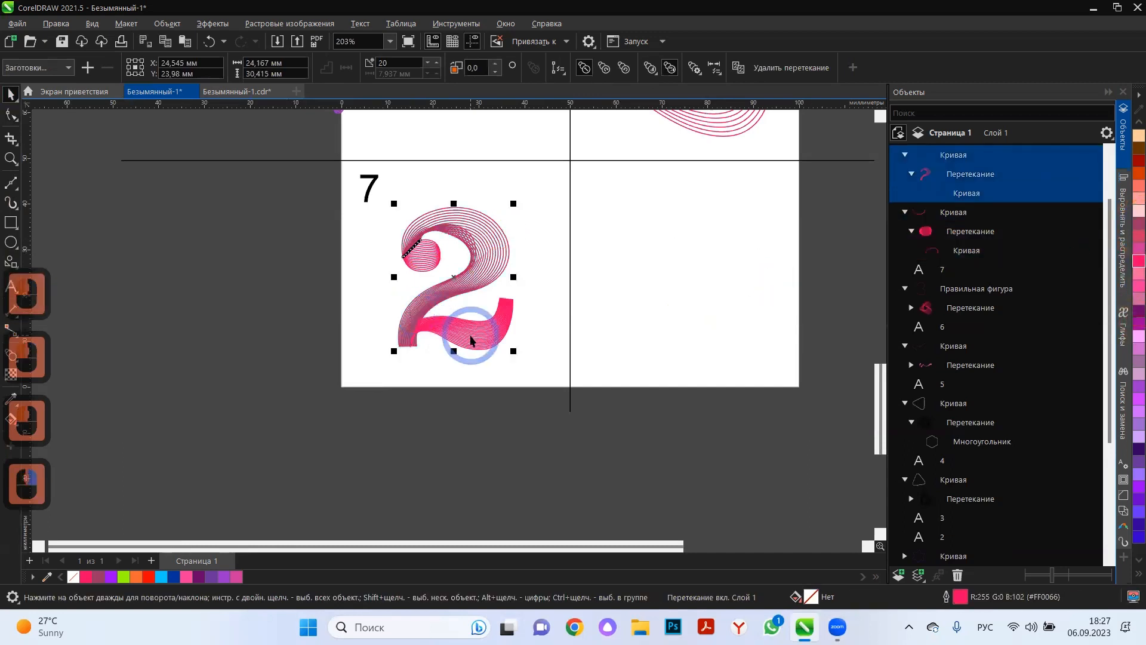
pyautogui.click(471, 341)
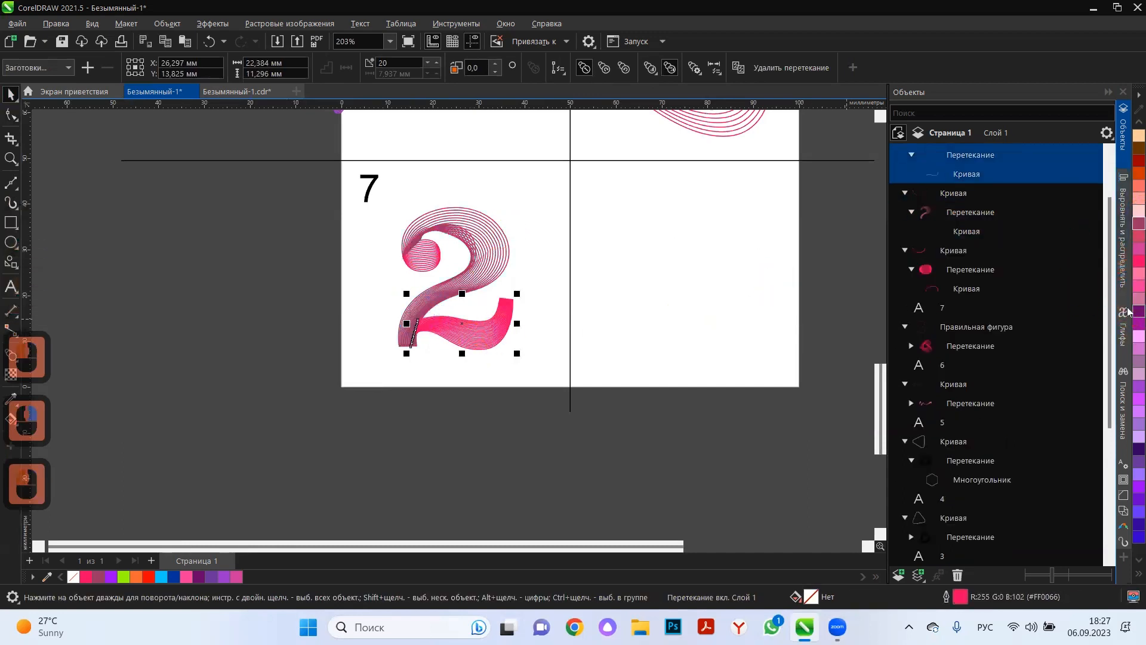
pyautogui.click(1139, 310)
pyautogui.click(438, 421)
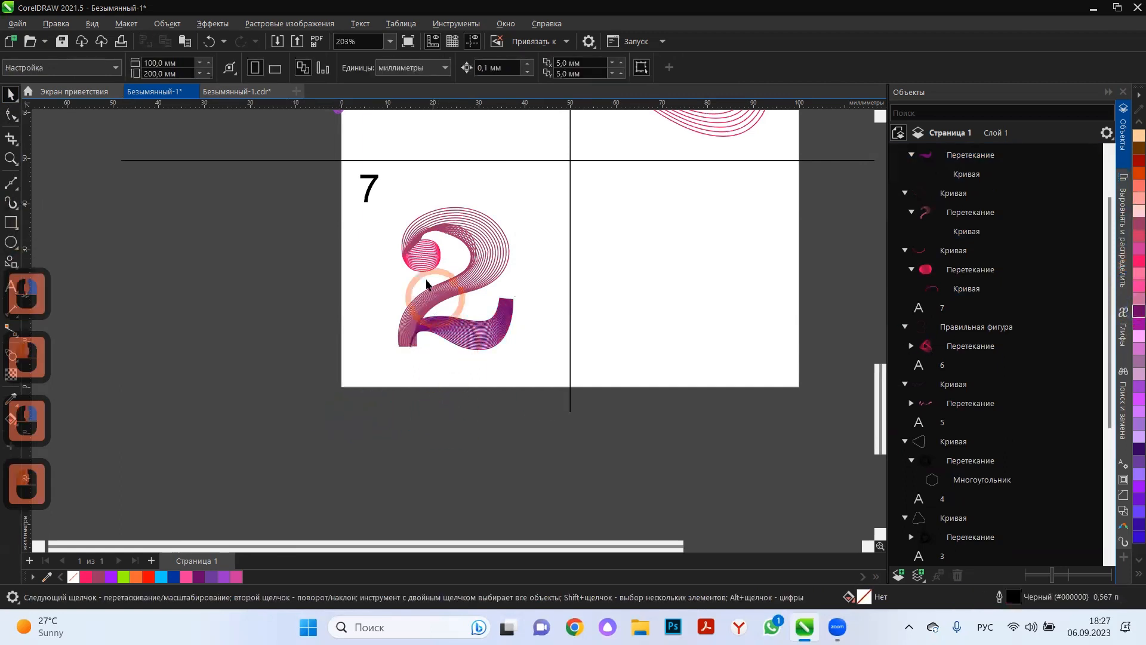
# Set the outline colour of the line-filled ball of the 2 to pink #CC3399.
pyautogui.click(421, 255)
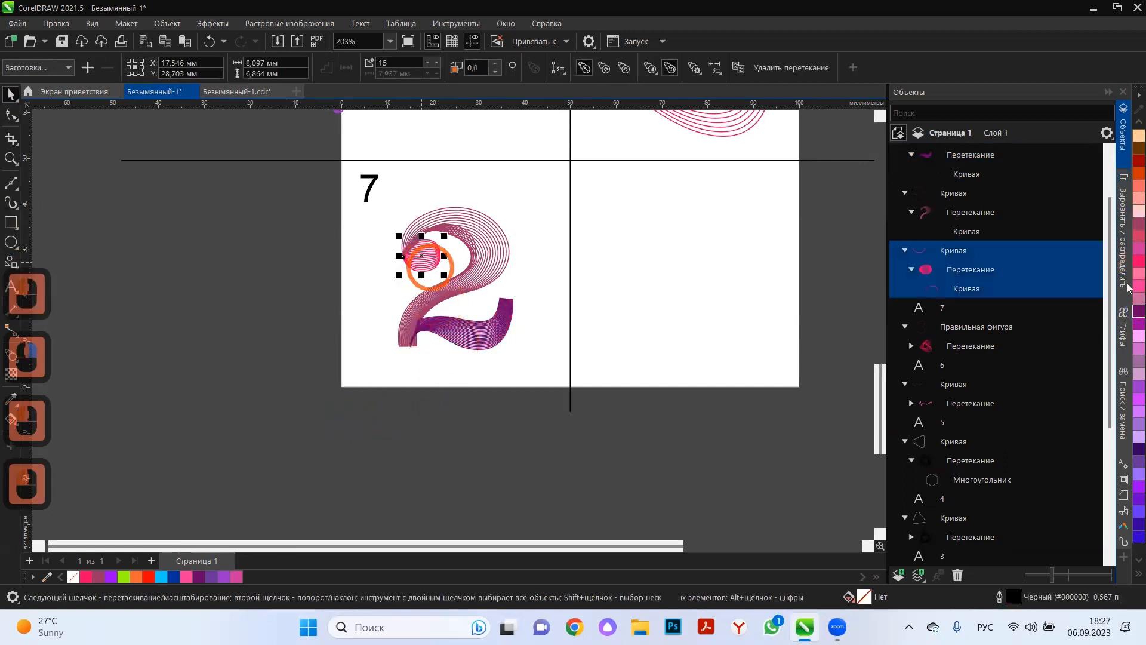
pyautogui.click(1127, 249)
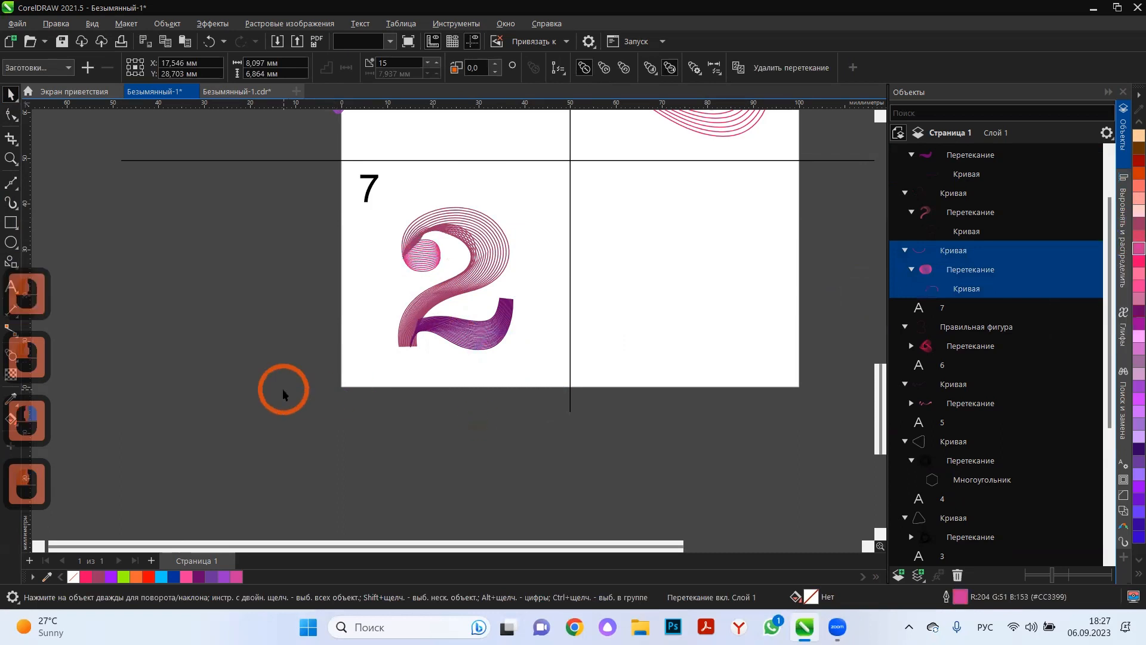
pyautogui.doubleClick(302, 399)
# Add the number 6 in 24 pt Arial at the upper left corner of the empty cell beside cell 7.
pyautogui.scroll(-1, 265, 366)
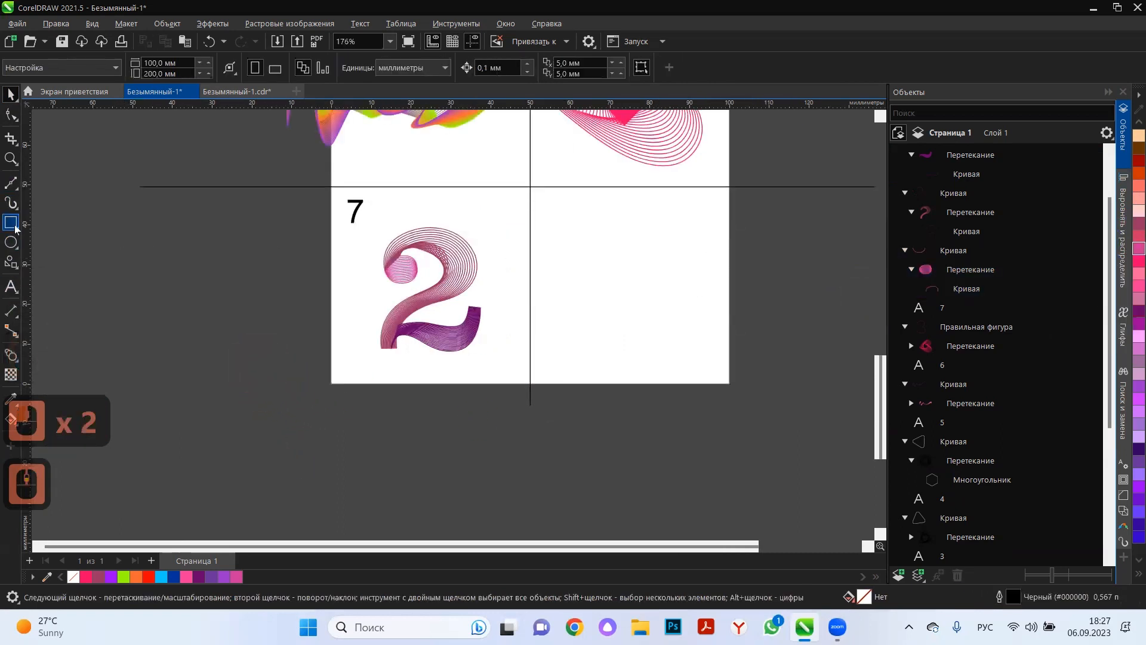
pyautogui.click(11, 287)
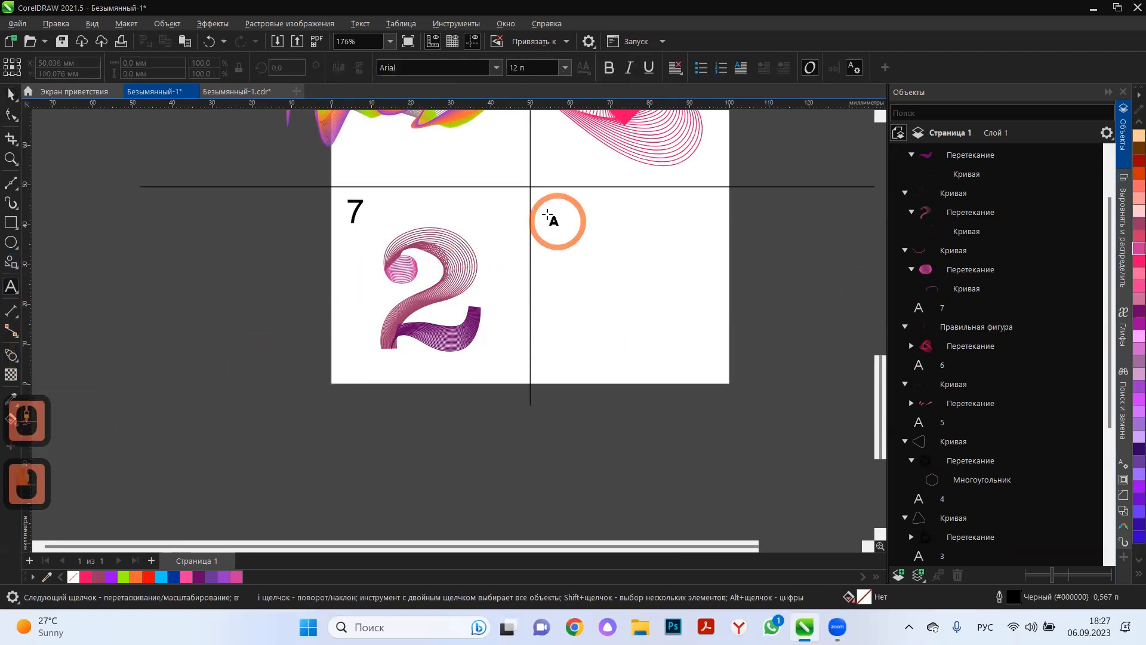
pyautogui.write('6')
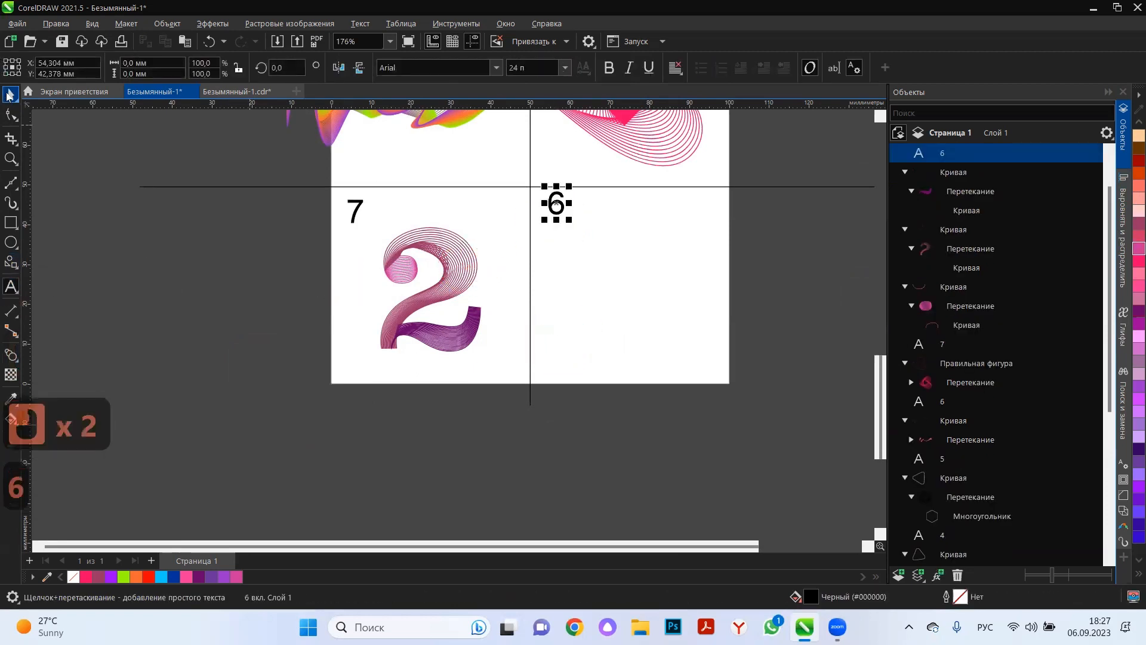
pyautogui.click(756, 230)
pyautogui.click(558, 207)
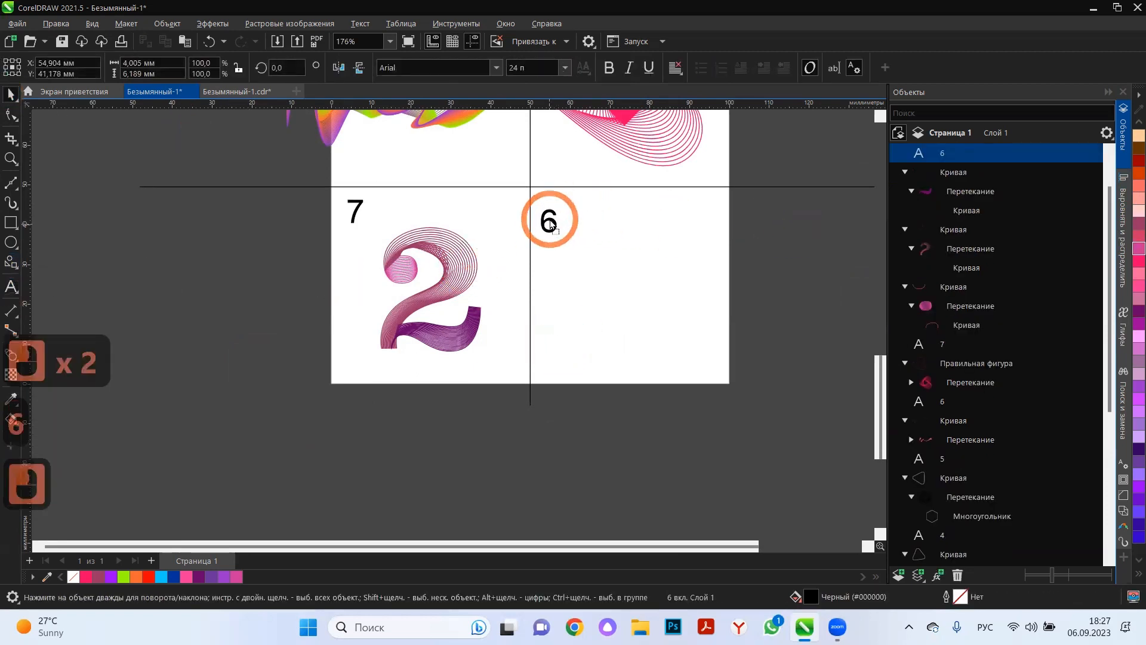
# Draw a horizontal line about 29 mm long in the new cell, copy it about 20 mm lower, and select both lines.
pyautogui.click(16, 191)
pyautogui.click(81, 198)
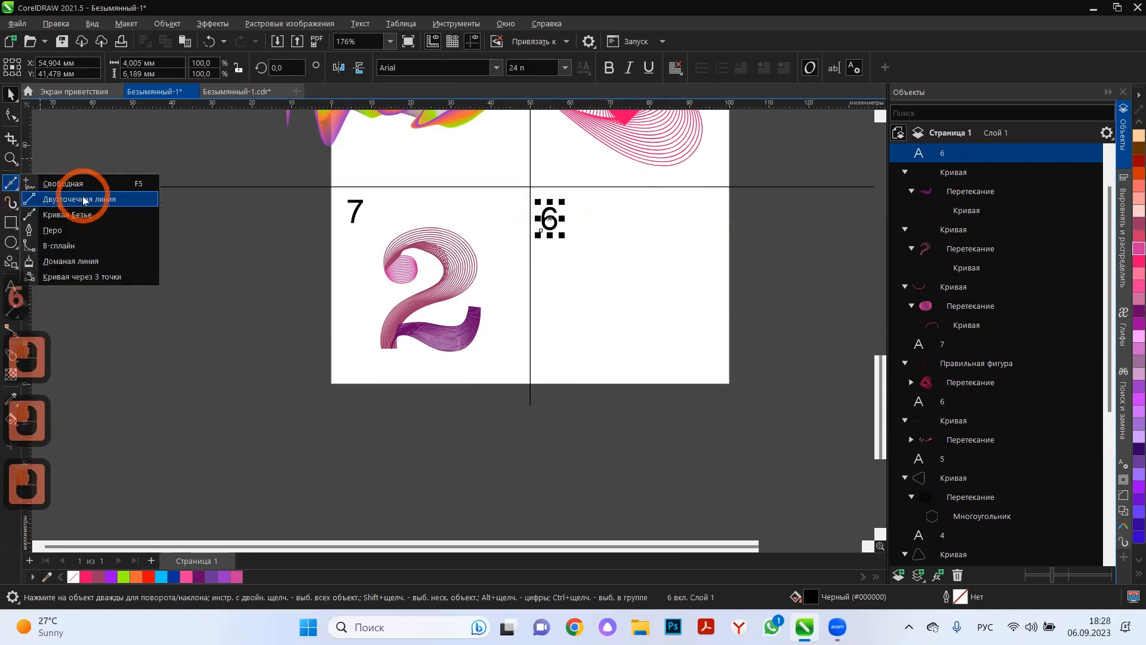
pyautogui.moveTo(580, 240); pyautogui.dragTo(627, 318)
pyautogui.click(6, 97)
pyautogui.rightClick(627, 318)
pyautogui.moveTo(783, 228); pyautogui.dragTo(327, 331)
# Blend the upper horizontal line into the lower one with 20 steps.
pyautogui.click(10, 355)
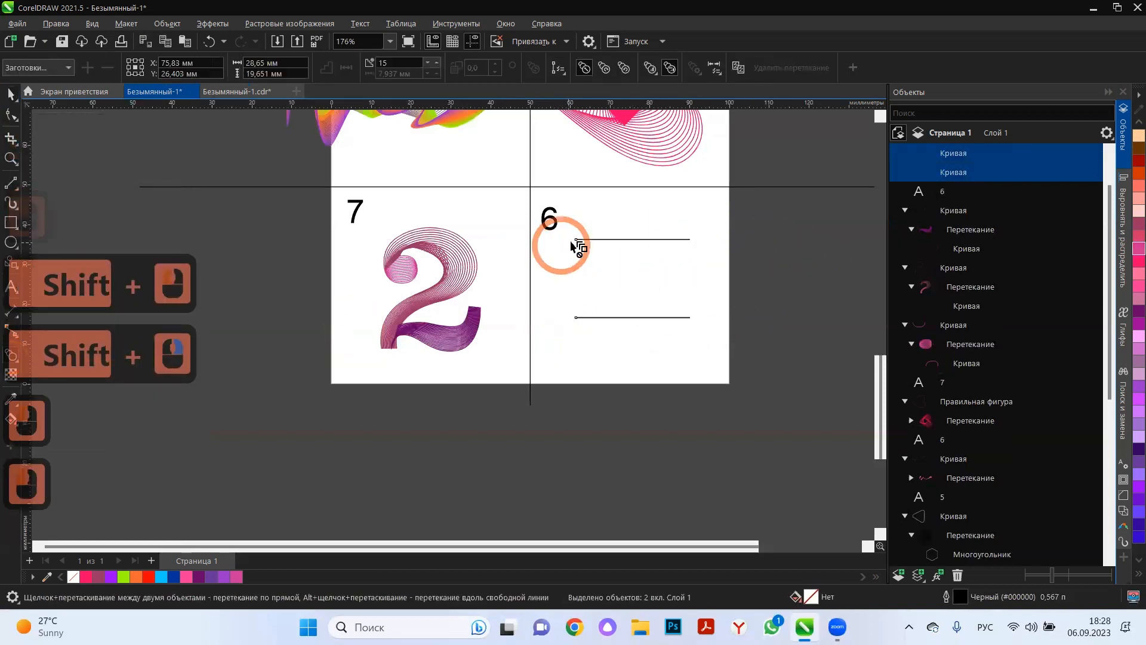
pyautogui.moveTo(622, 317); pyautogui.dragTo(634, 319)
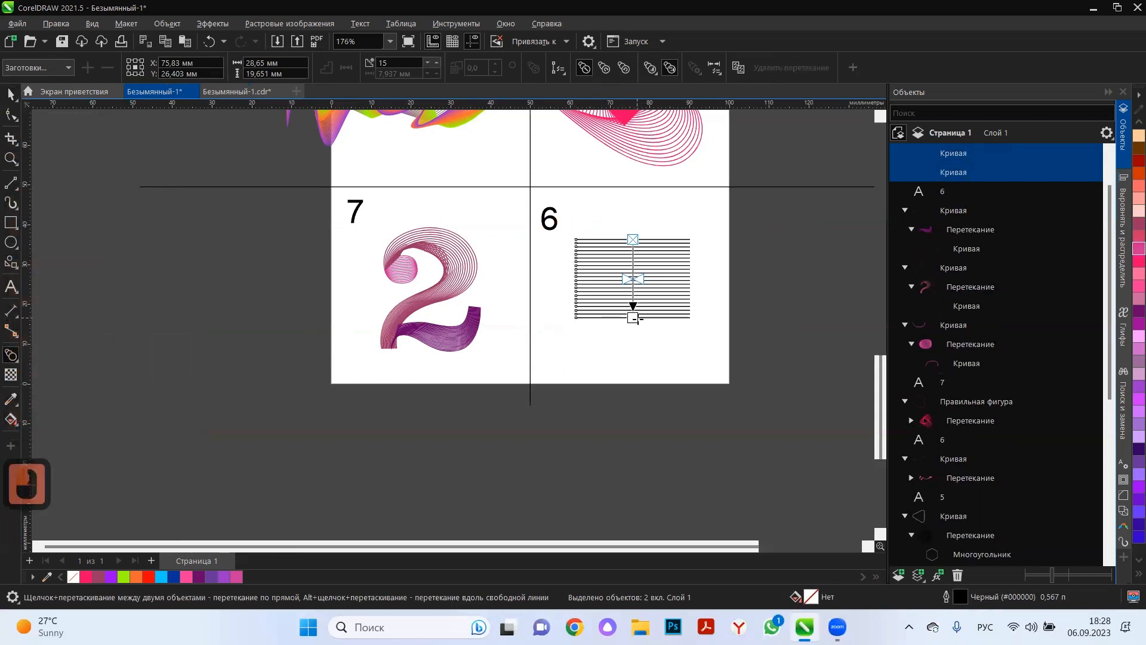
pyautogui.click(11, 96)
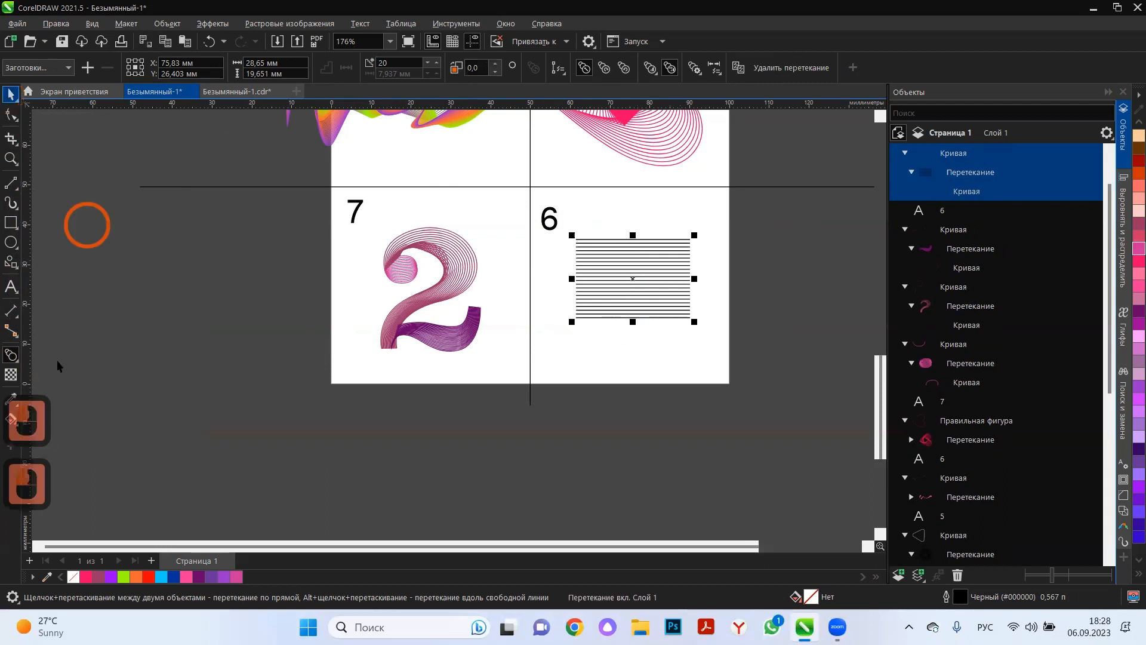
# Apply an Envelope to the line blend and pull its corners to the middle of each side, forming a pointed lens shape.
pyautogui.click(16, 362)
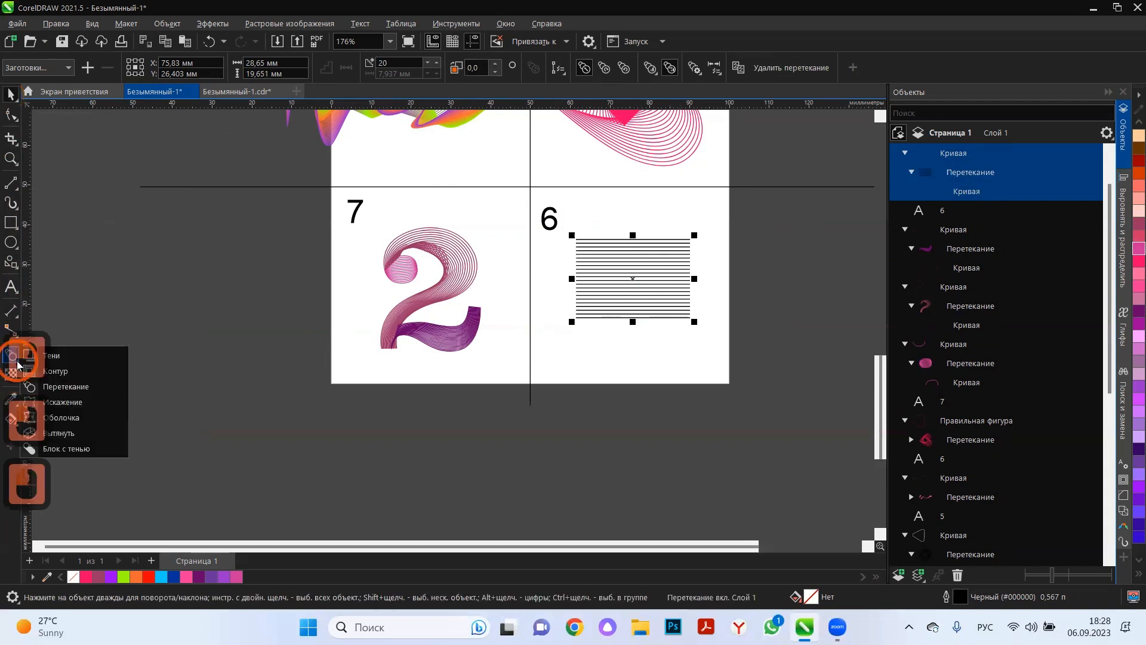
pyautogui.click(51, 418)
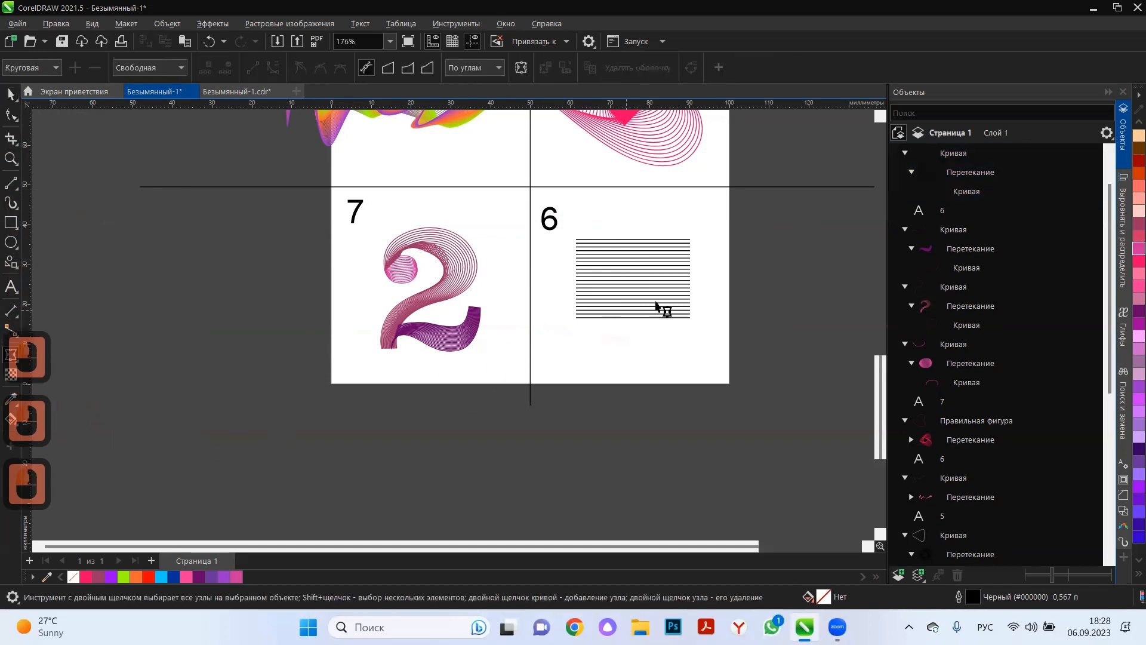
pyautogui.scroll(3, 660, 310)
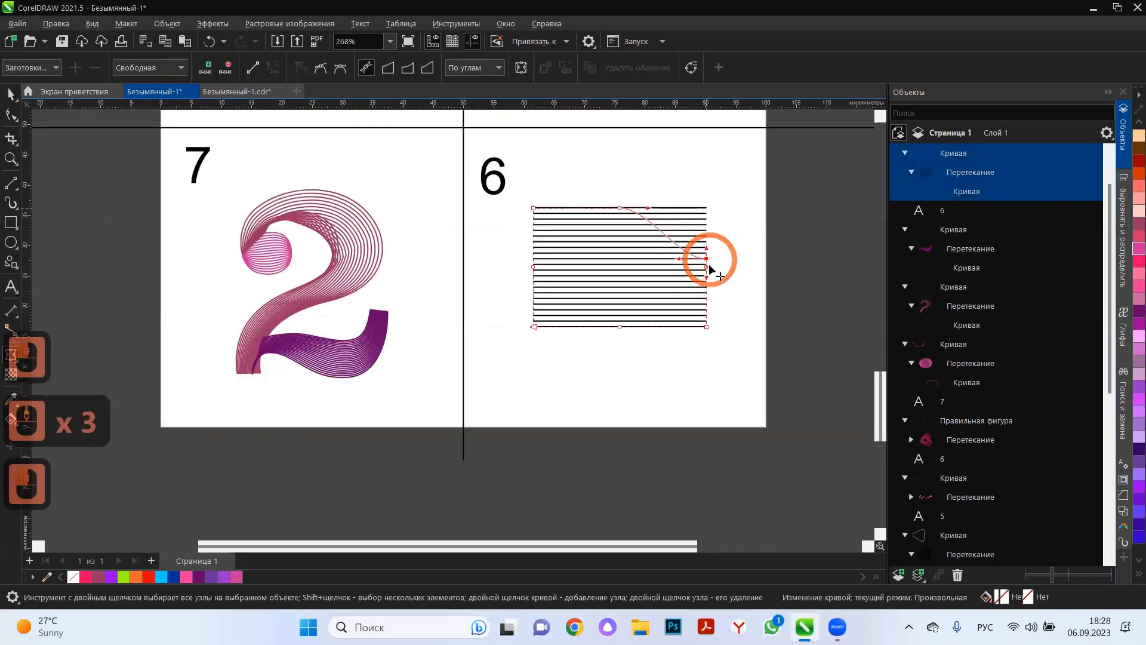
pyautogui.moveTo(709, 265); pyautogui.dragTo(711, 264)
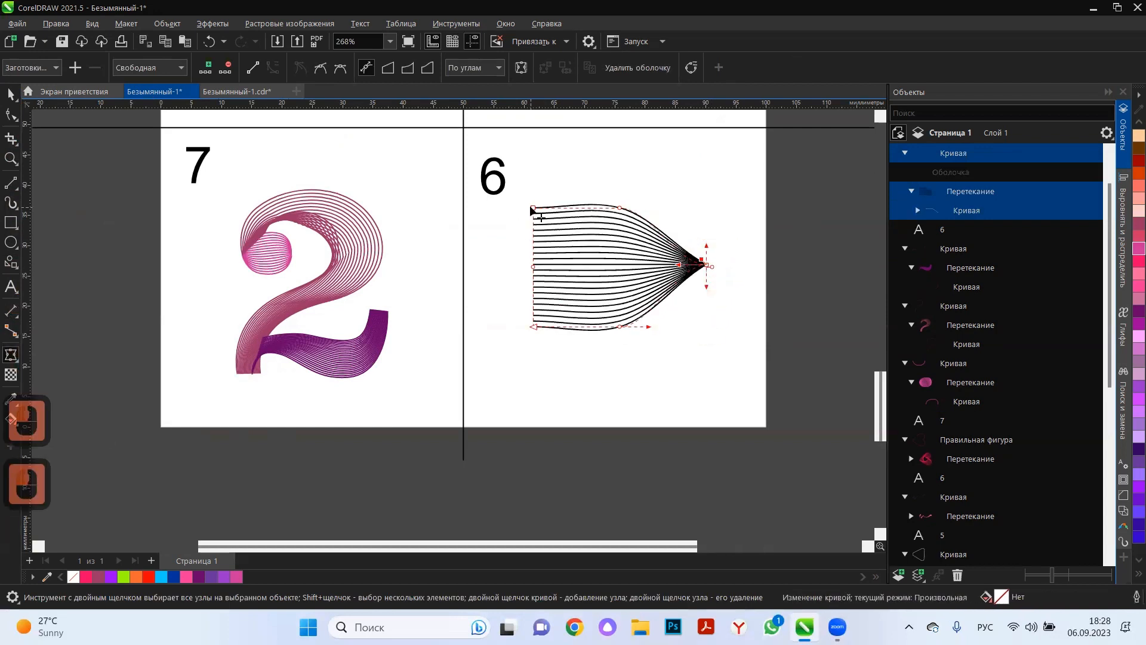
pyautogui.moveTo(531, 263); pyautogui.dragTo(534, 270)
pyautogui.click(703, 289)
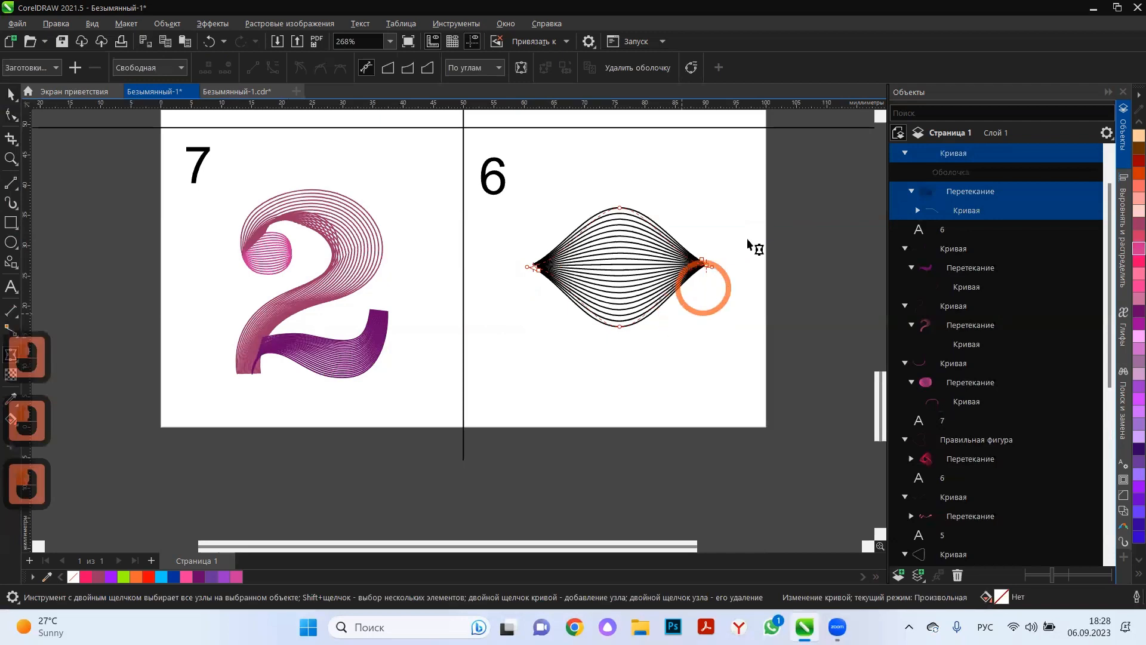
pyautogui.click(12, 96)
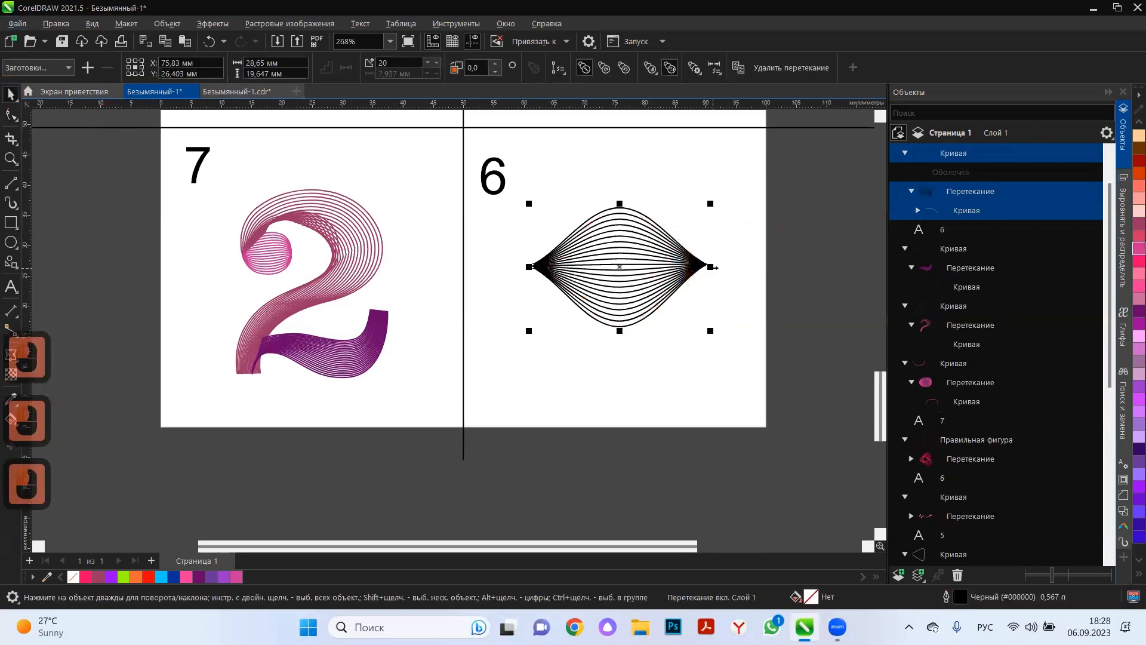
# Stretch the lens shape horizontally to about 213 %, reposition it, and rotate it about 51° into a diagonal leaf.
pyautogui.moveTo(713, 266); pyautogui.dragTo(876, 260)
pyautogui.moveTo(626, 278); pyautogui.dragTo(574, 341)
pyautogui.click(574, 341)
pyautogui.moveTo(823, 392); pyautogui.dragTo(734, 265)
pyautogui.click(663, 309)
pyautogui.moveTo(655, 298); pyautogui.dragTo(623, 238)
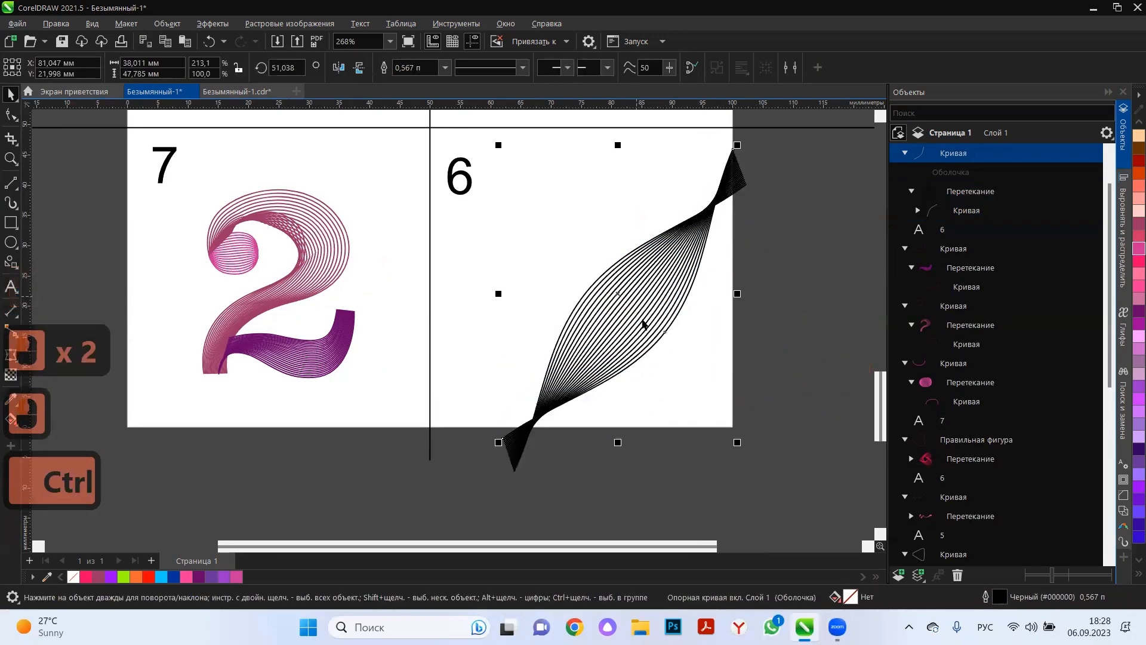
pyautogui.moveTo(613, 306); pyautogui.dragTo(621, 377)
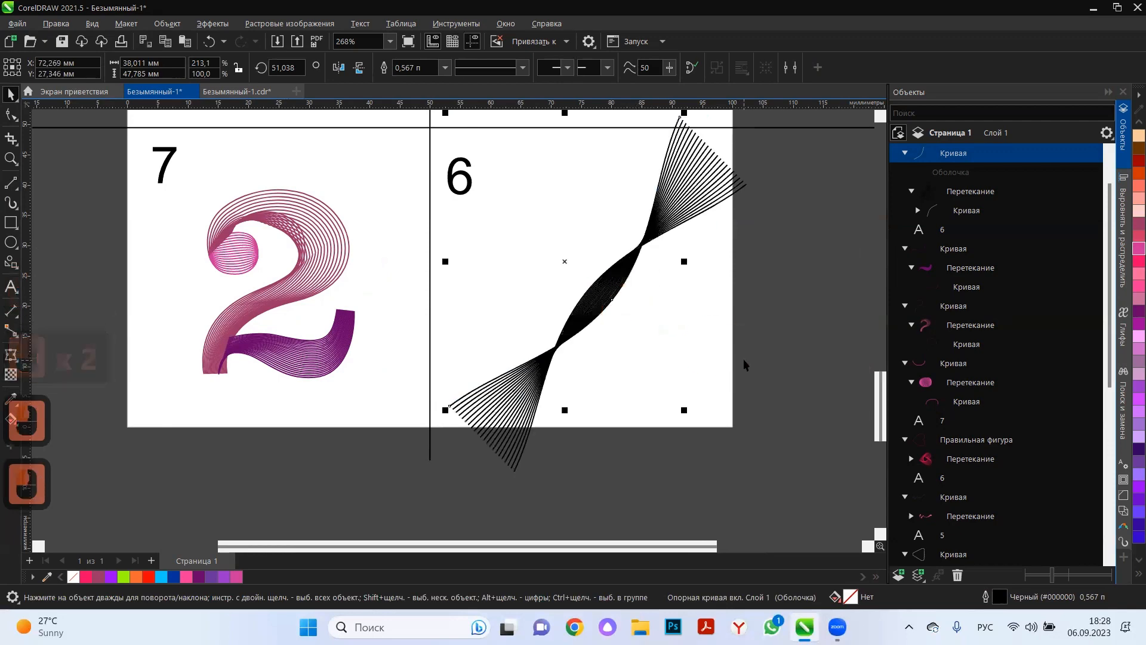
pyautogui.hotkey('ctrl', 'z')
pyautogui.hotkey('ctrl', 'z')
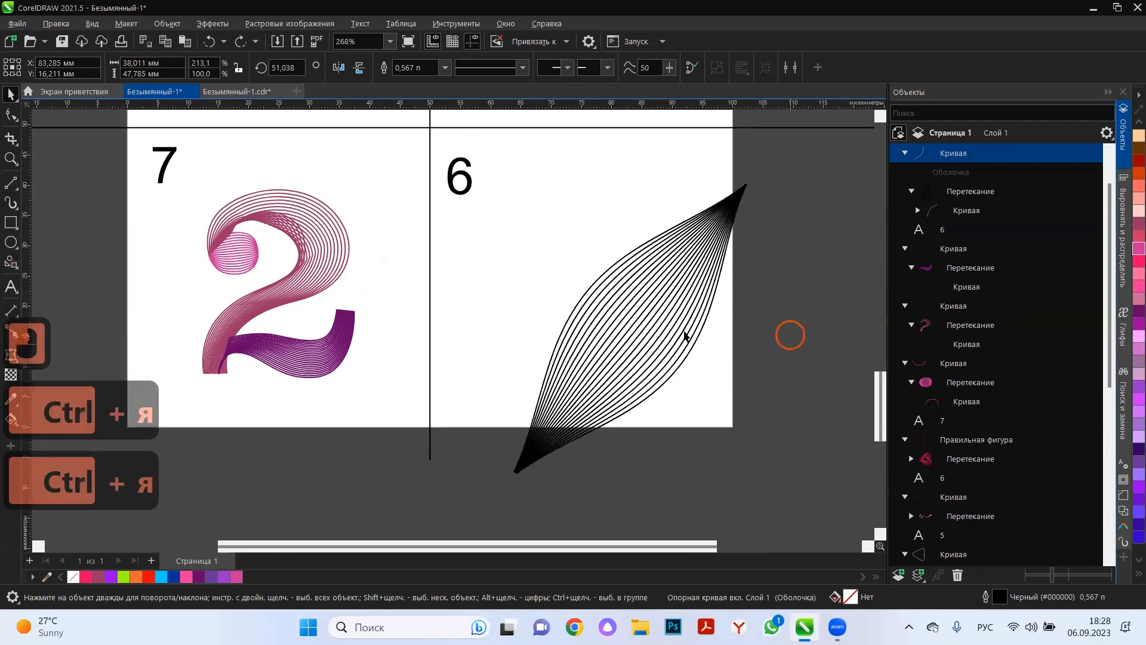
# Move the whole leaf-shaped blend up and left so that it sits within its cell.
pyautogui.click(637, 338)
pyautogui.moveTo(642, 331); pyautogui.dragTo(565, 279)
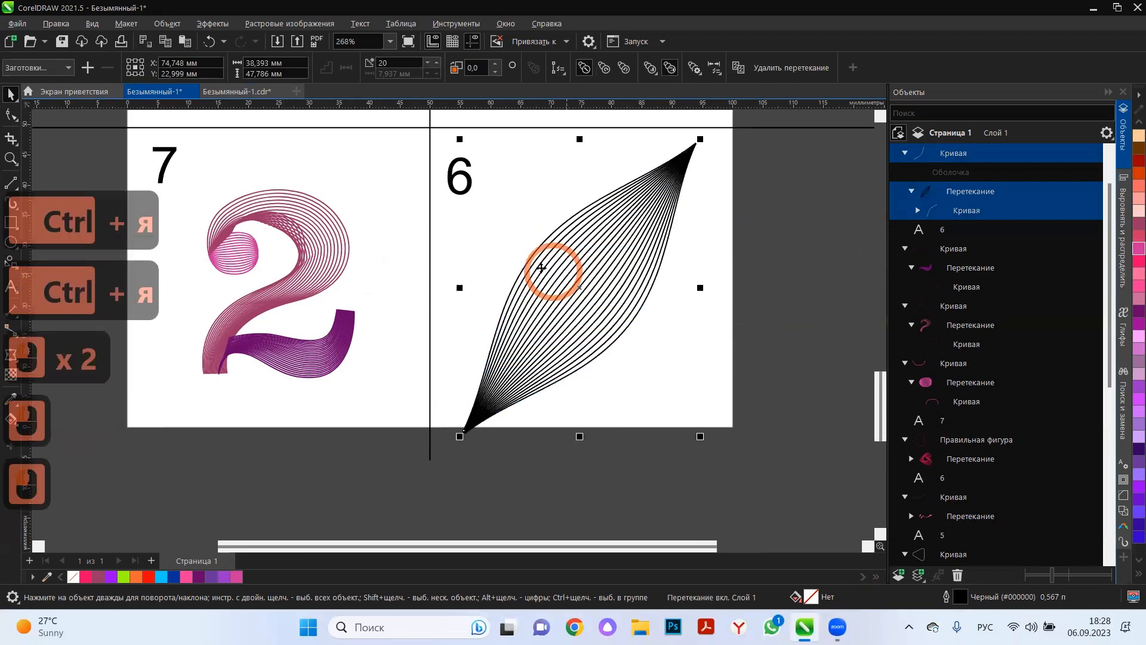
pyautogui.click(170, 25)
pyautogui.moveTo(195, 316)
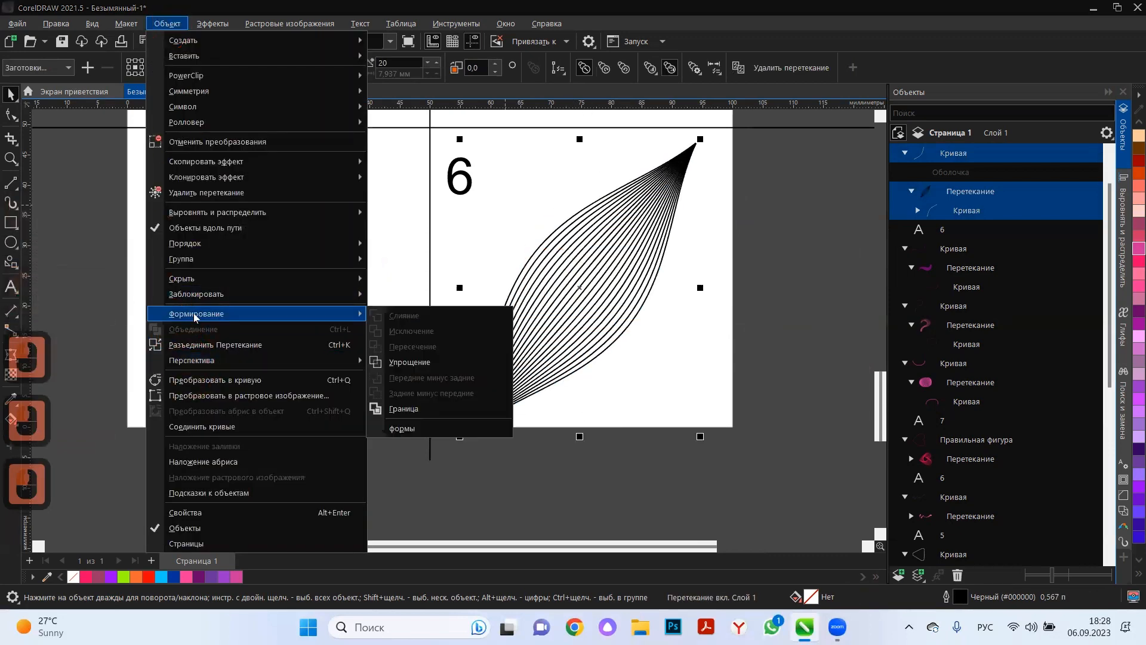
pyautogui.click(478, 409)
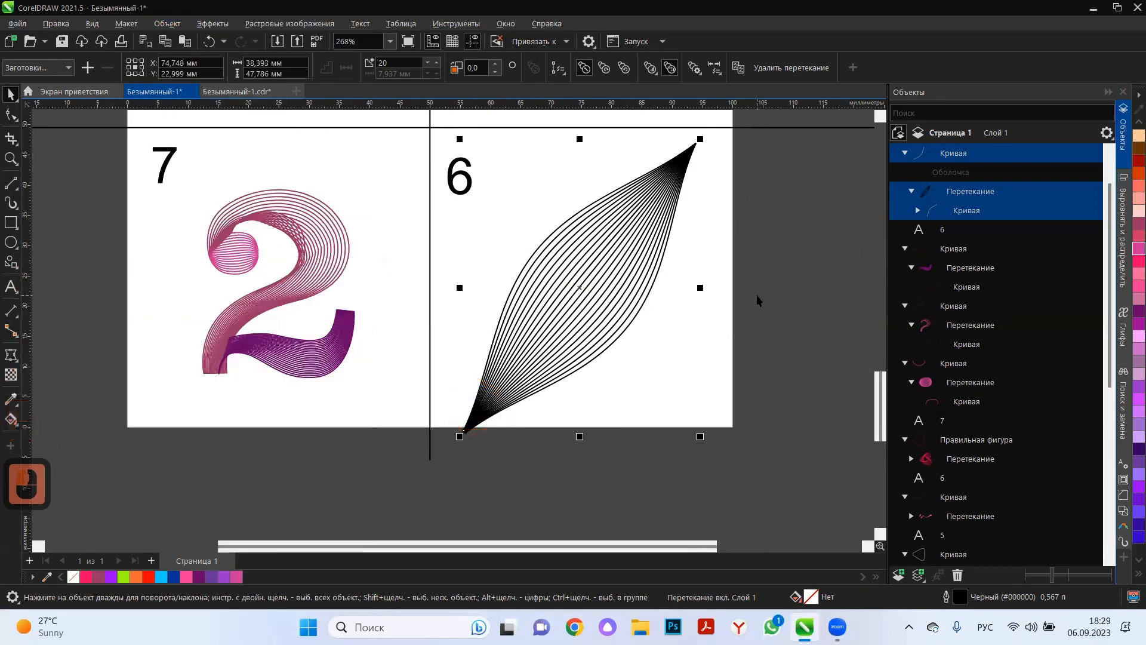
# Shift the leaf slightly and pull the middle nodes of its envelope's bottom and left sides inward to reshape it.
pyautogui.moveTo(614, 270)
pyautogui.mouseDown()
pyautogui.moveTo(637, 310)
pyautogui.moveTo(613, 271)
pyautogui.mouseUp()
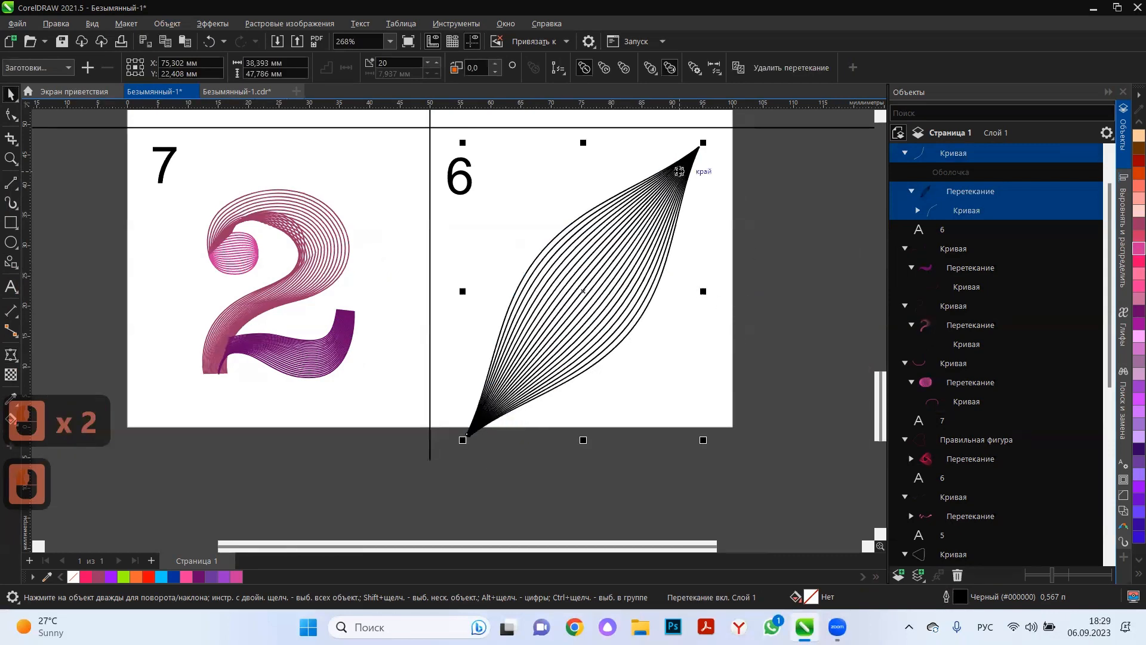
pyautogui.click(9, 357)
pyautogui.click(496, 411)
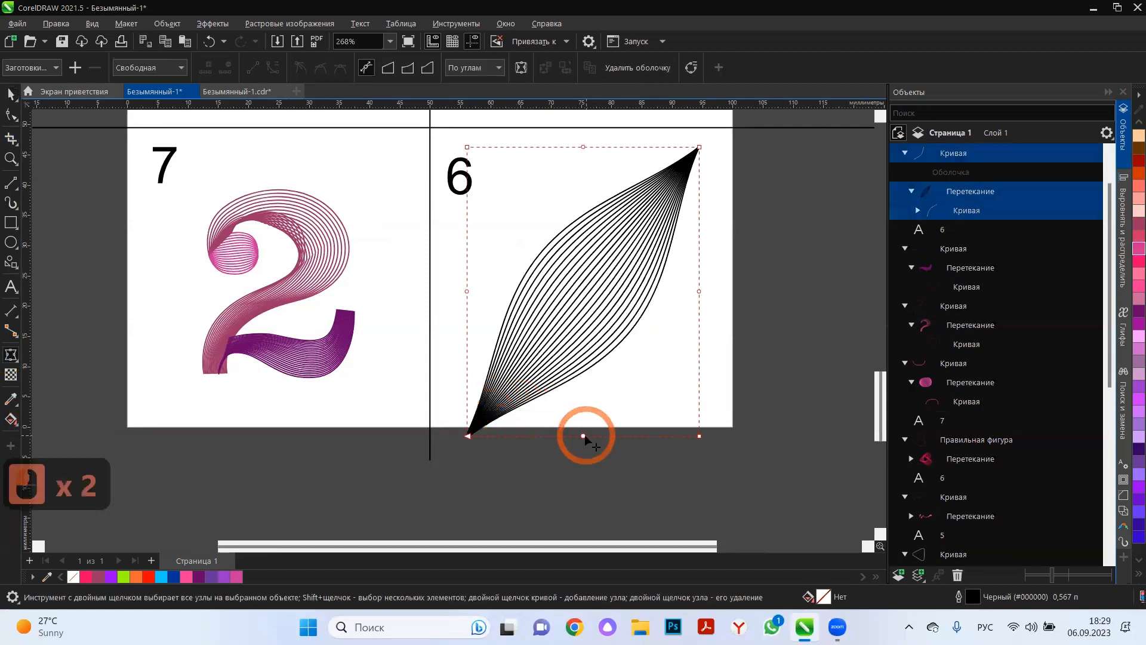
pyautogui.moveTo(584, 436); pyautogui.dragTo(577, 402)
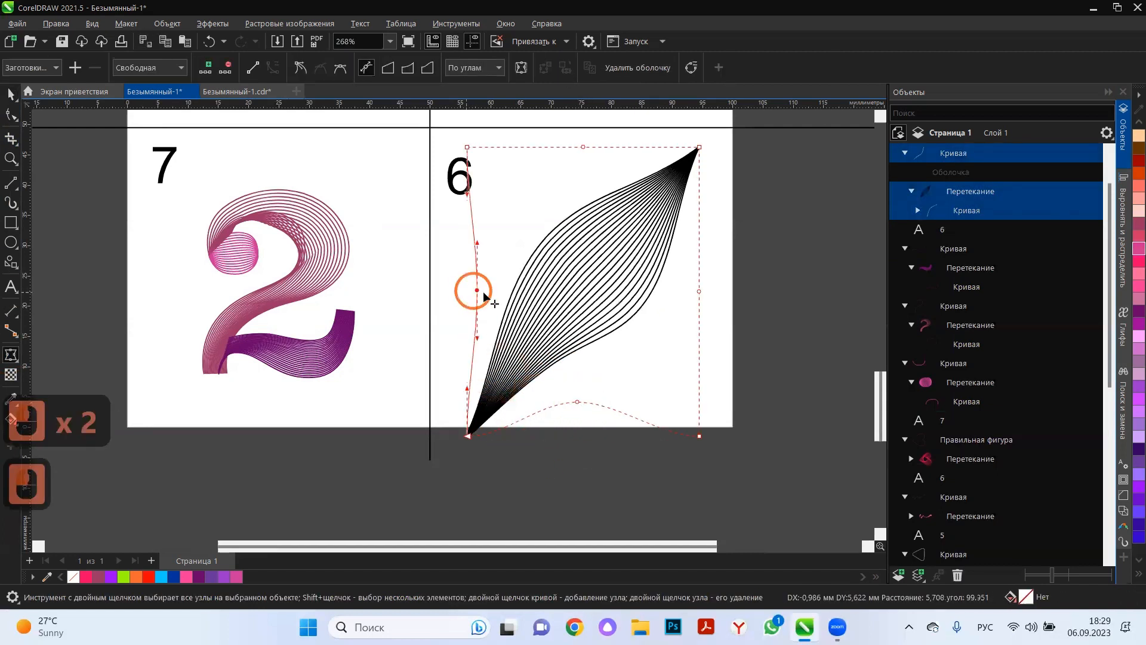
pyautogui.moveTo(485, 296); pyautogui.dragTo(504, 304)
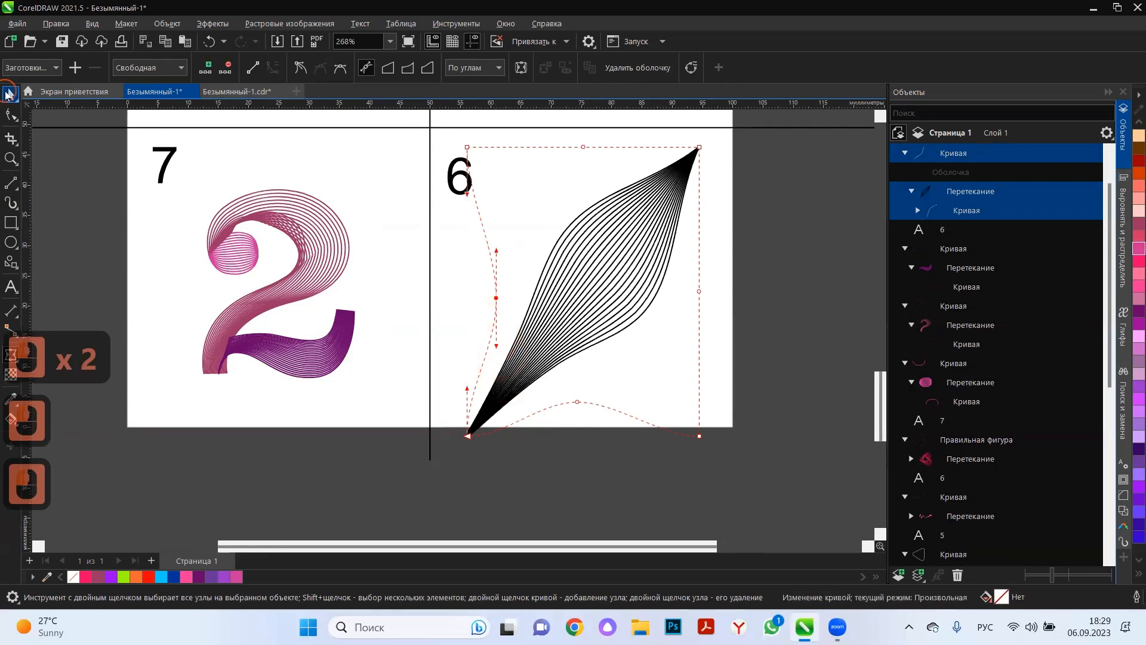
pyautogui.click(6, 93)
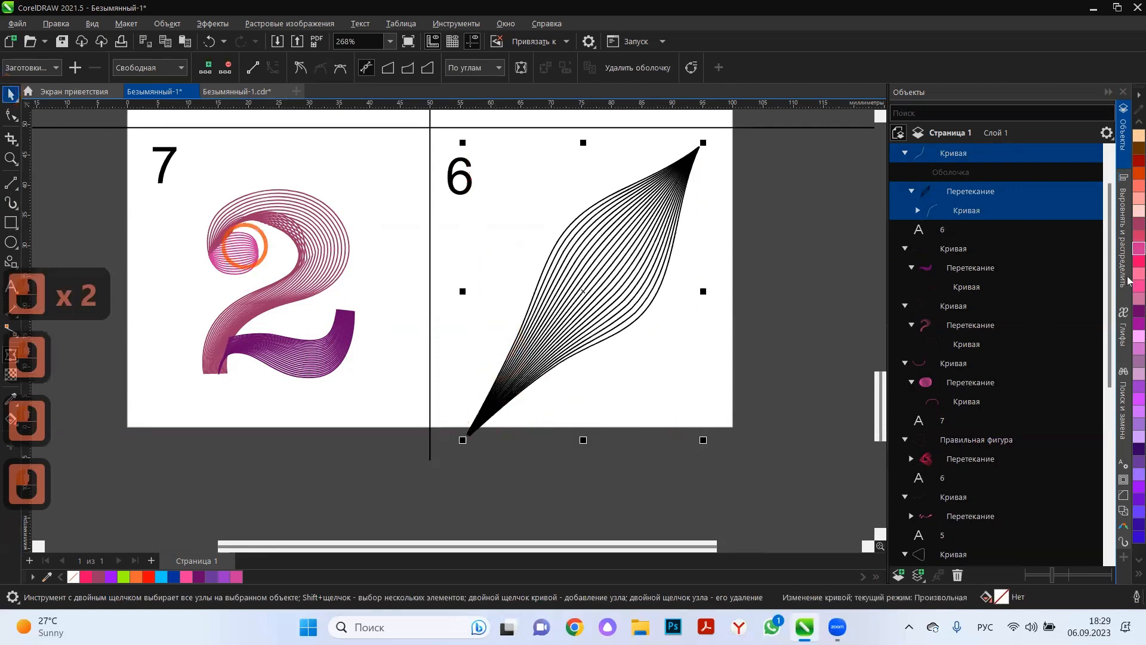
# Colour the leaf's outlines green (#33CC99) and move the leaf up so that it fits inside its cell.
pyautogui.rightClick(1138, 121)
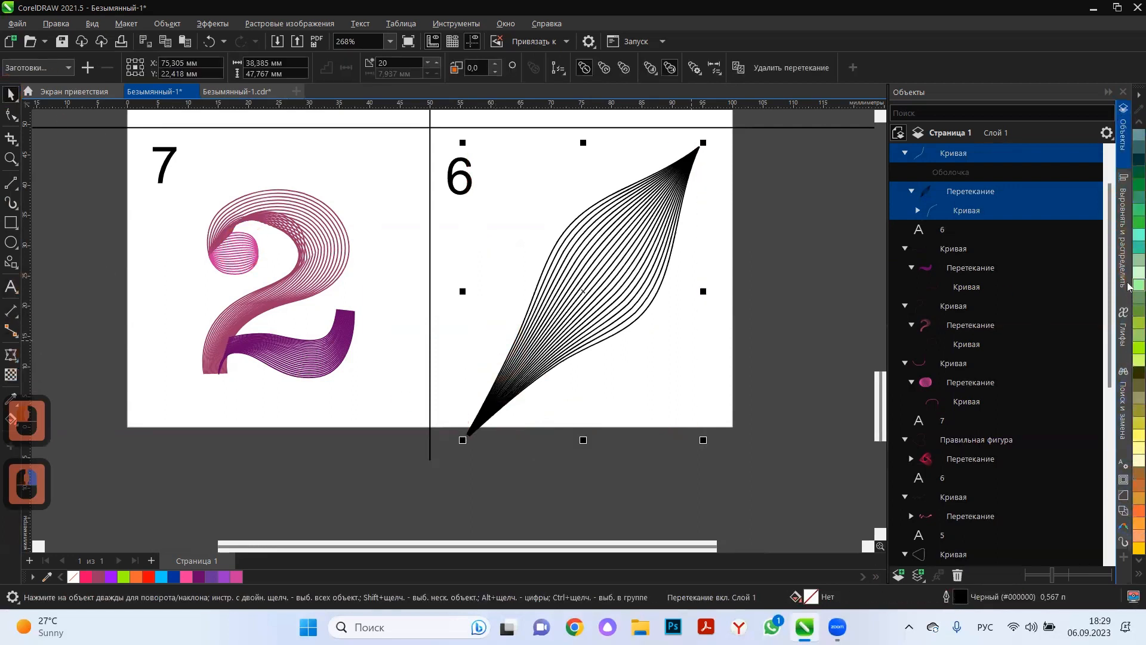
pyautogui.rightClick(1130, 249)
pyautogui.click(756, 357)
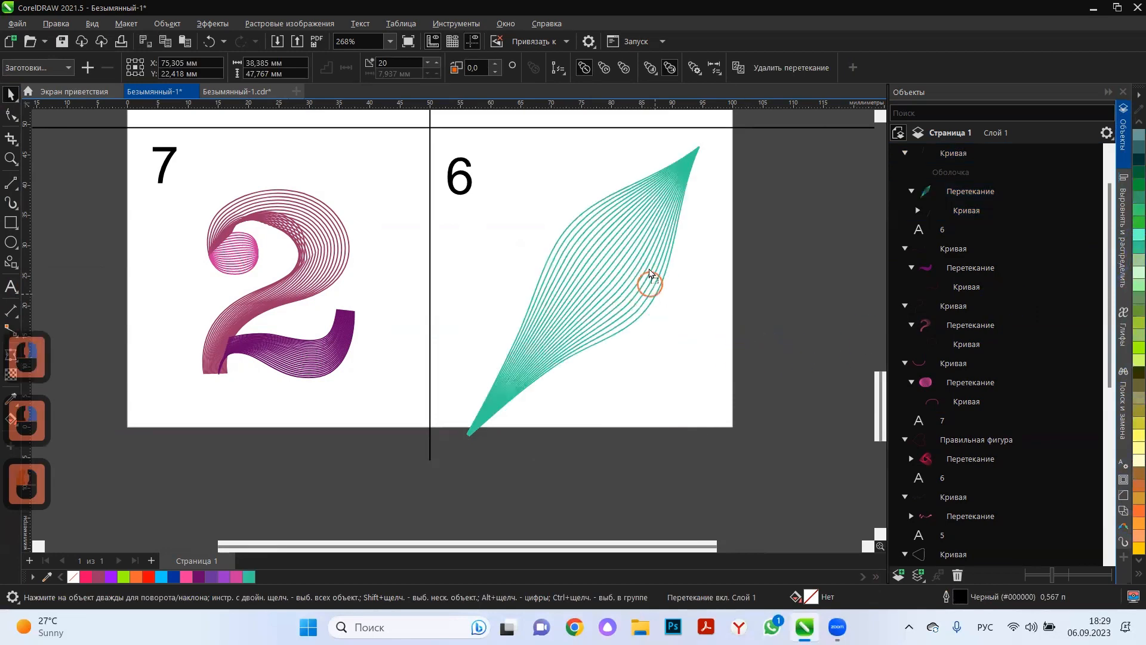
pyautogui.moveTo(650, 281); pyautogui.dragTo(647, 269)
pyautogui.click(671, 461)
# Draw a square about 54 mm wide outside the page, to the right of cell 2.
pyautogui.scroll(-7, 668, 466)
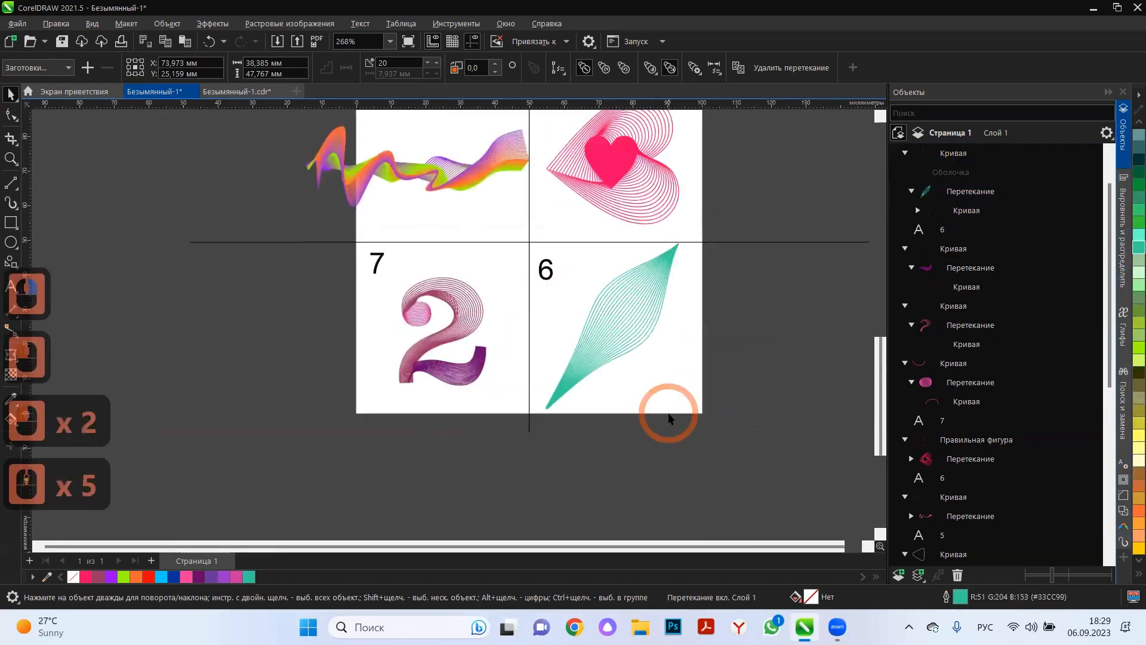
pyautogui.scroll(-10, 615, 427)
pyautogui.scroll(7, 788, 269)
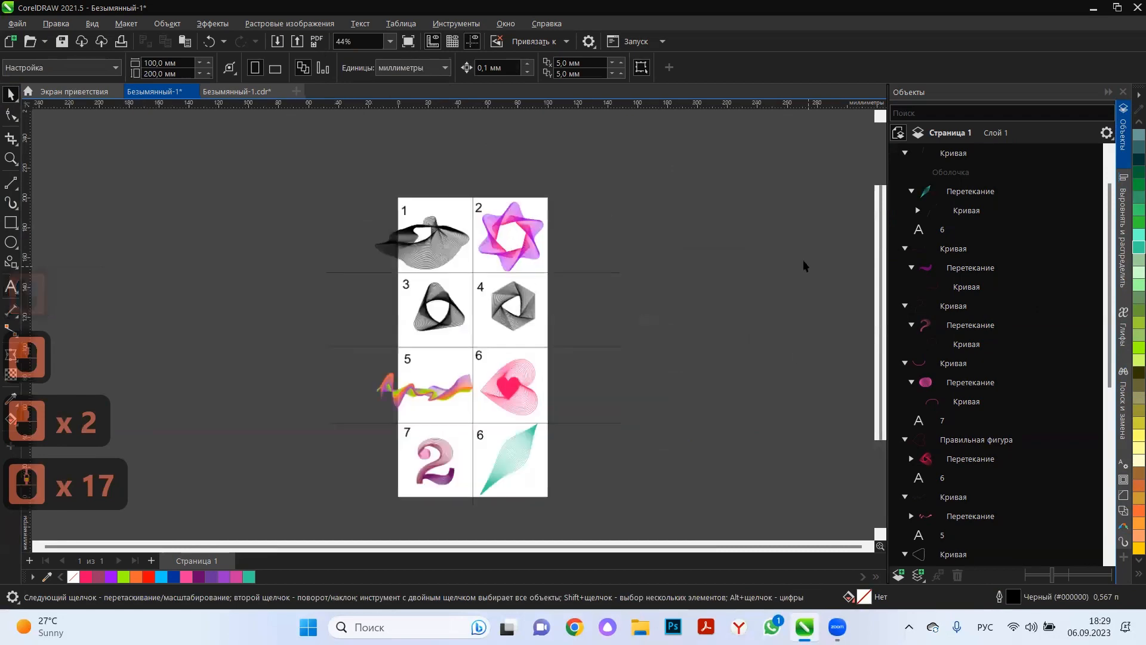
pyautogui.click(10, 222)
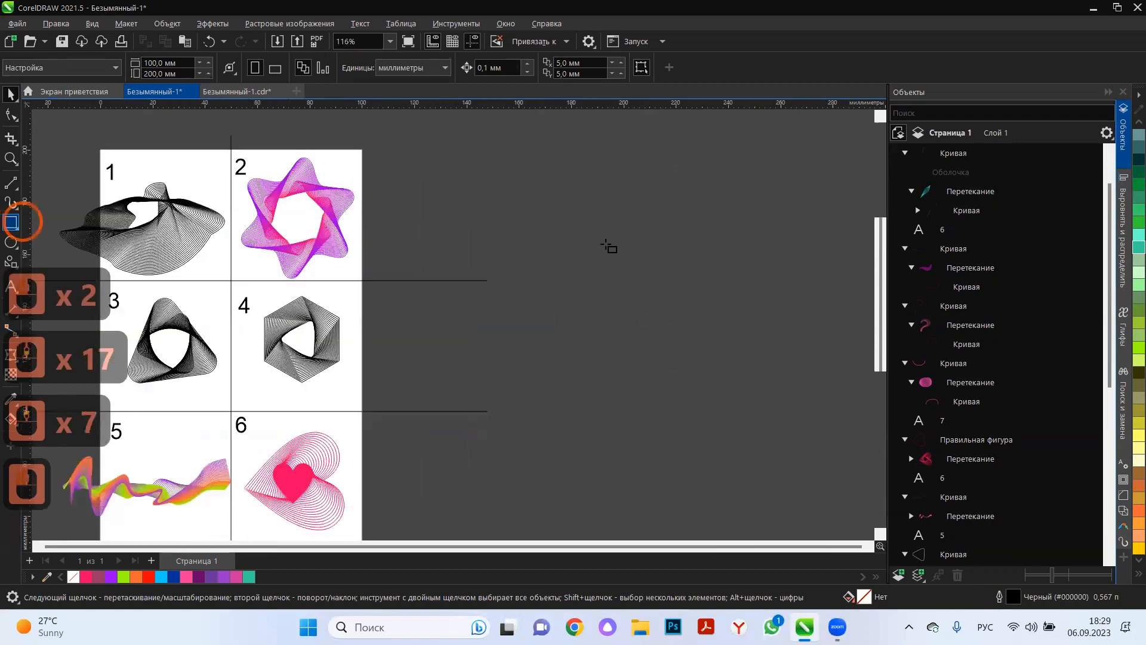
pyautogui.scroll(-3, 466, 162)
pyautogui.moveTo(473, 194); pyautogui.dragTo(586, 259)
pyautogui.click(11, 93)
pyautogui.click(560, 165)
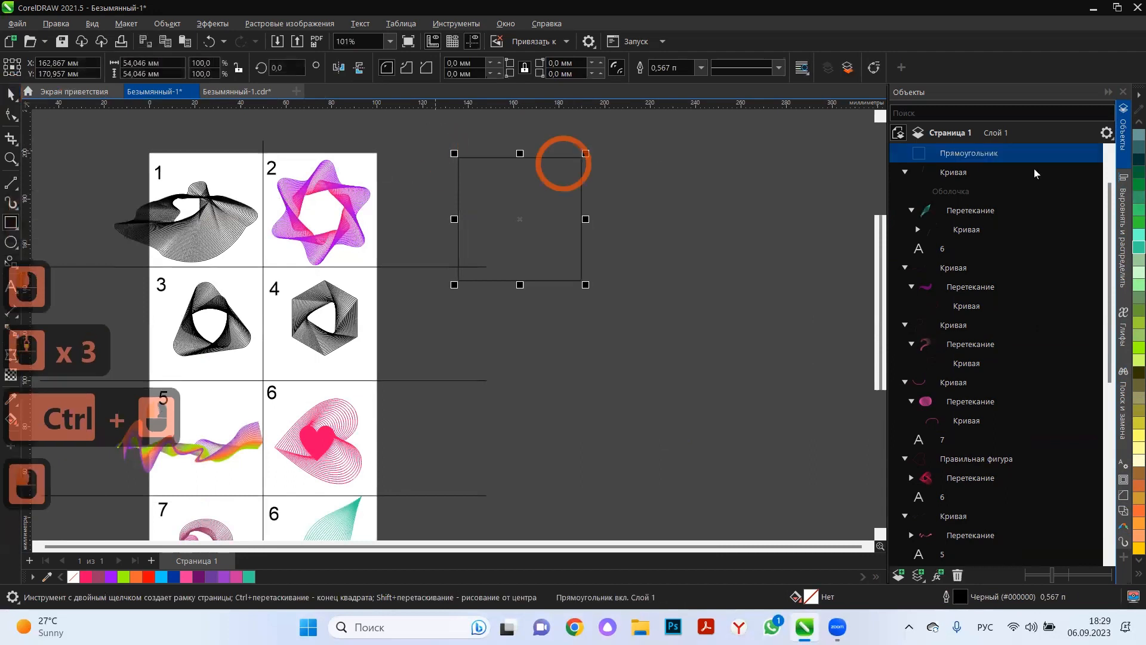
# Fill the square white and move it up and left, closer to the page.
pyautogui.rightClick(1138, 121)
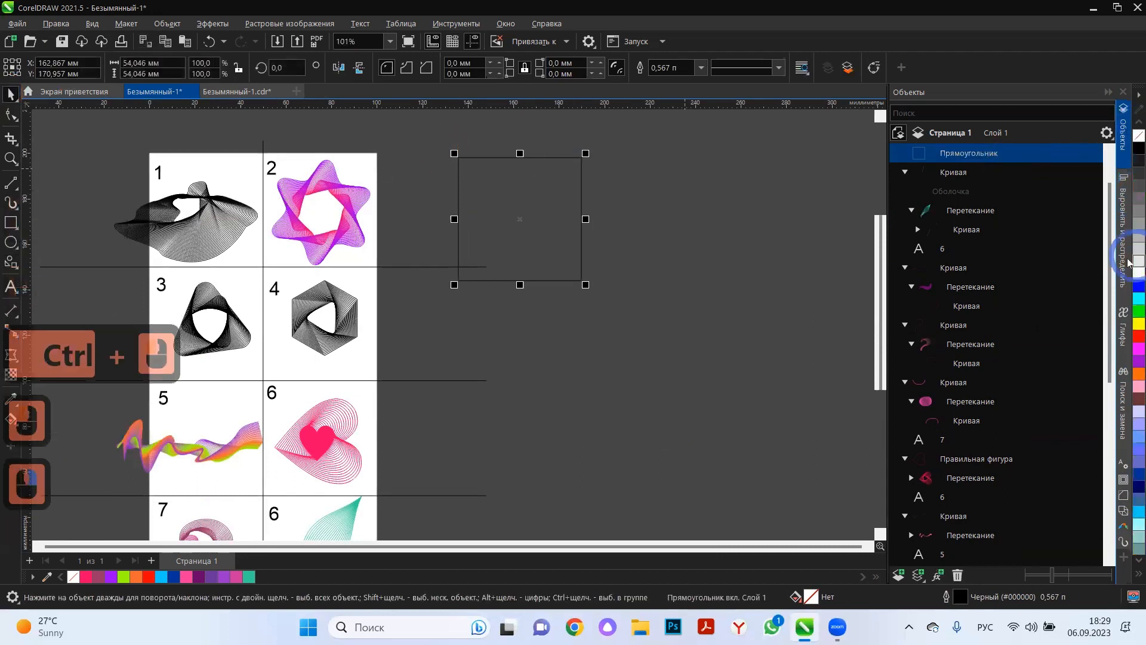
pyautogui.click(1138, 274)
pyautogui.click(522, 221)
pyautogui.click(542, 215)
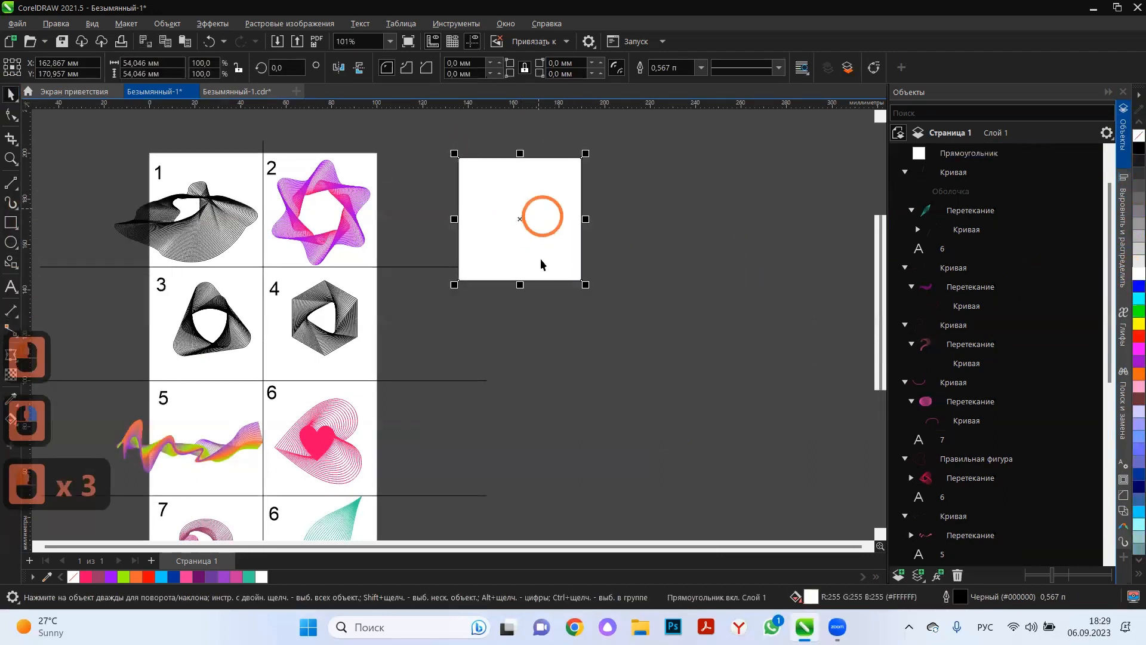
pyautogui.scroll(1, 432, 187)
pyautogui.moveTo(540, 208); pyautogui.dragTo(494, 189)
pyautogui.doubleClick(591, 266)
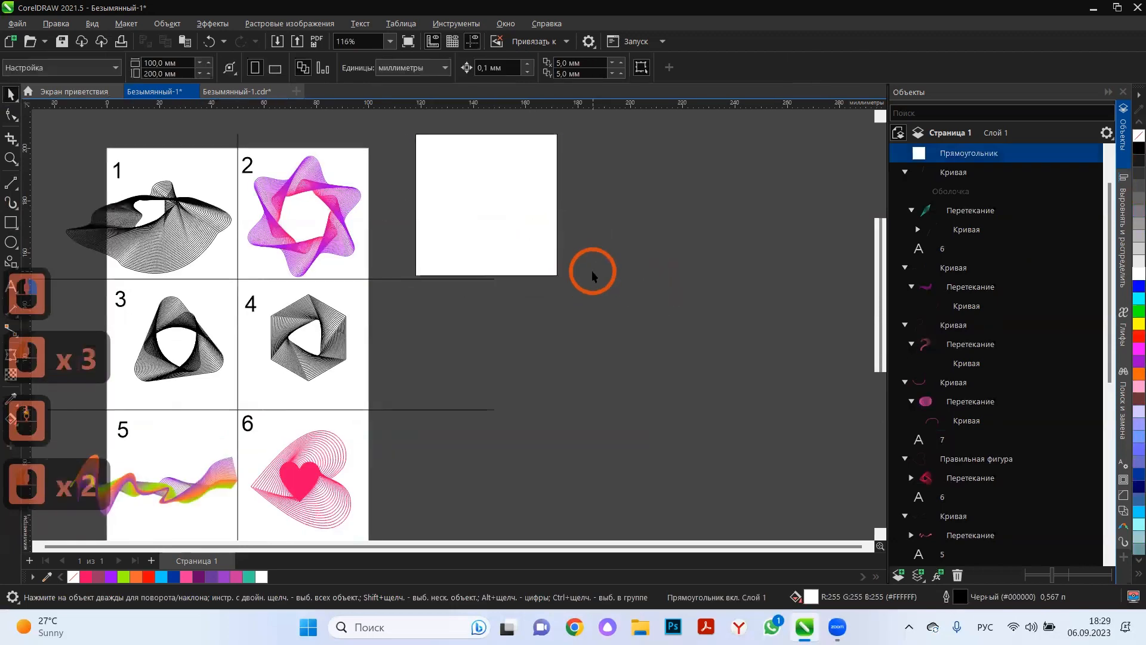
# Place the black line pattern from cell 1 inside the white square as PowerClip contents.
pyautogui.click(156, 256)
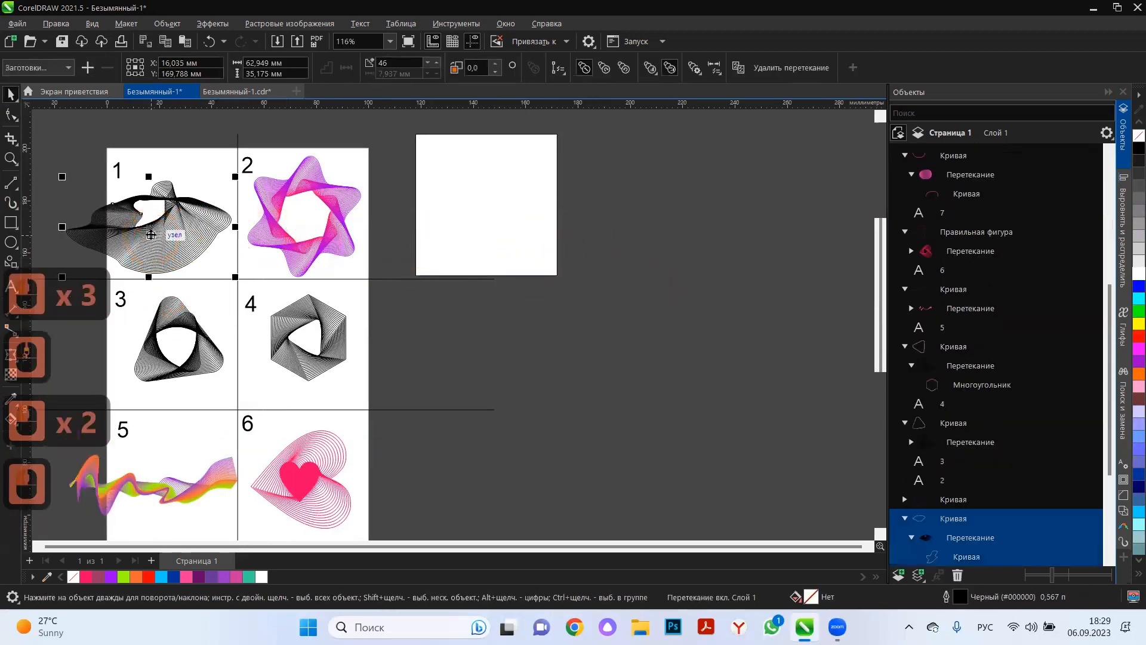
pyautogui.moveTo(148, 232); pyautogui.dragTo(470, 213)
pyautogui.click(553, 309)
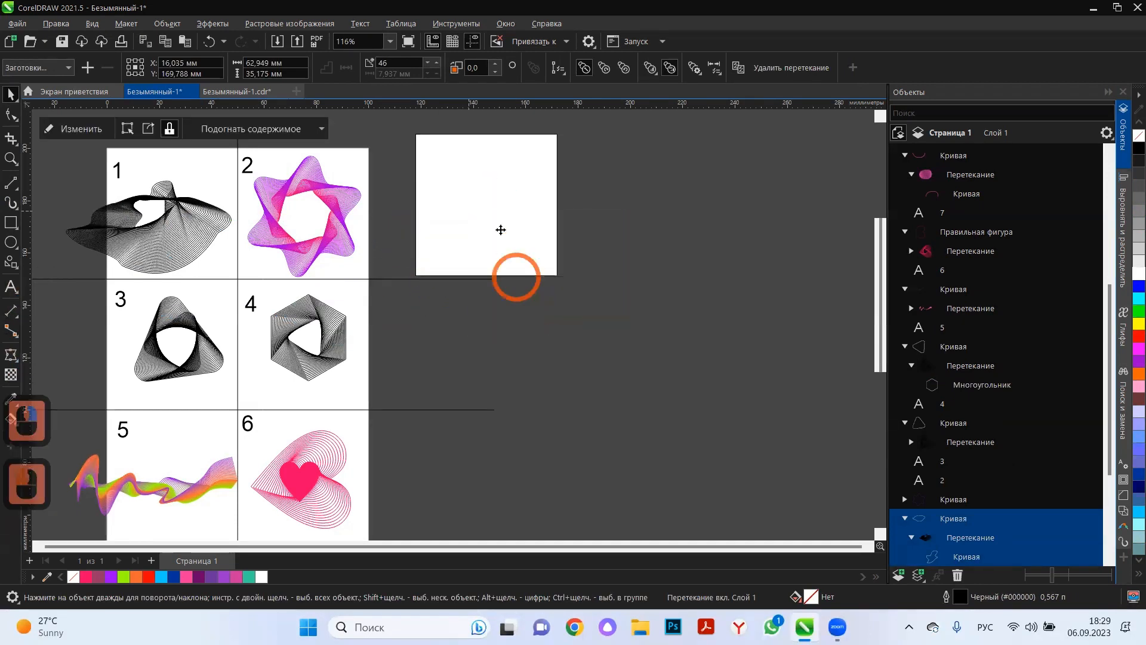
pyautogui.click(498, 216)
# Edit the PowerClip contents, moving the pattern down and enlarging it to about 74 × 41 mm, and finish editing.
pyautogui.click(75, 128)
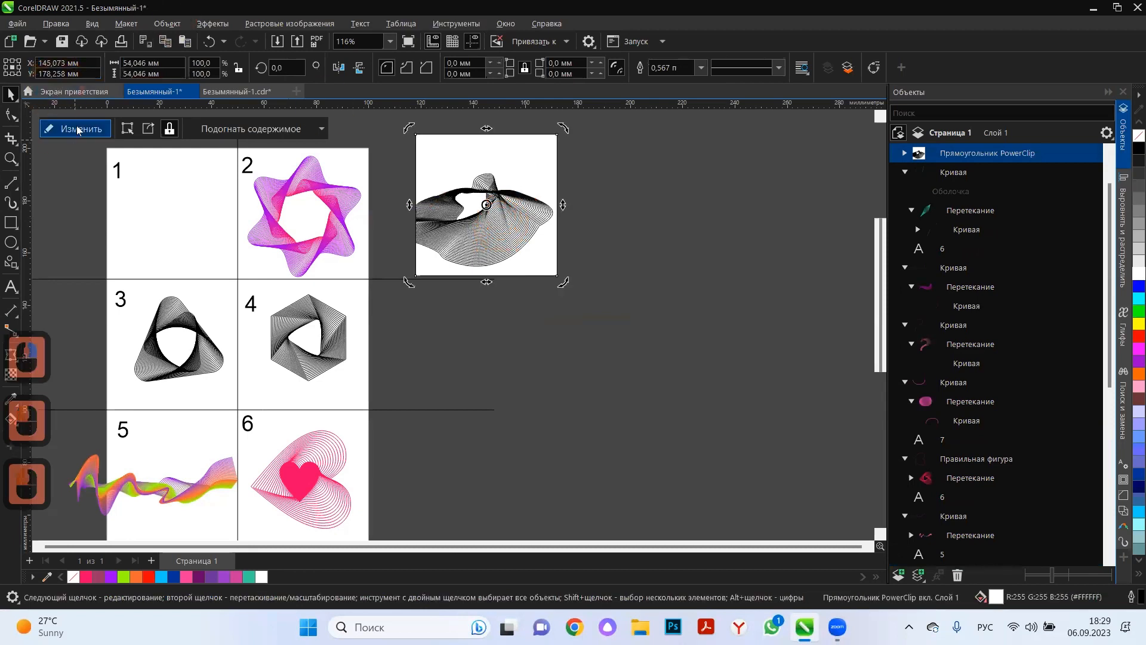
pyautogui.doubleClick(480, 233)
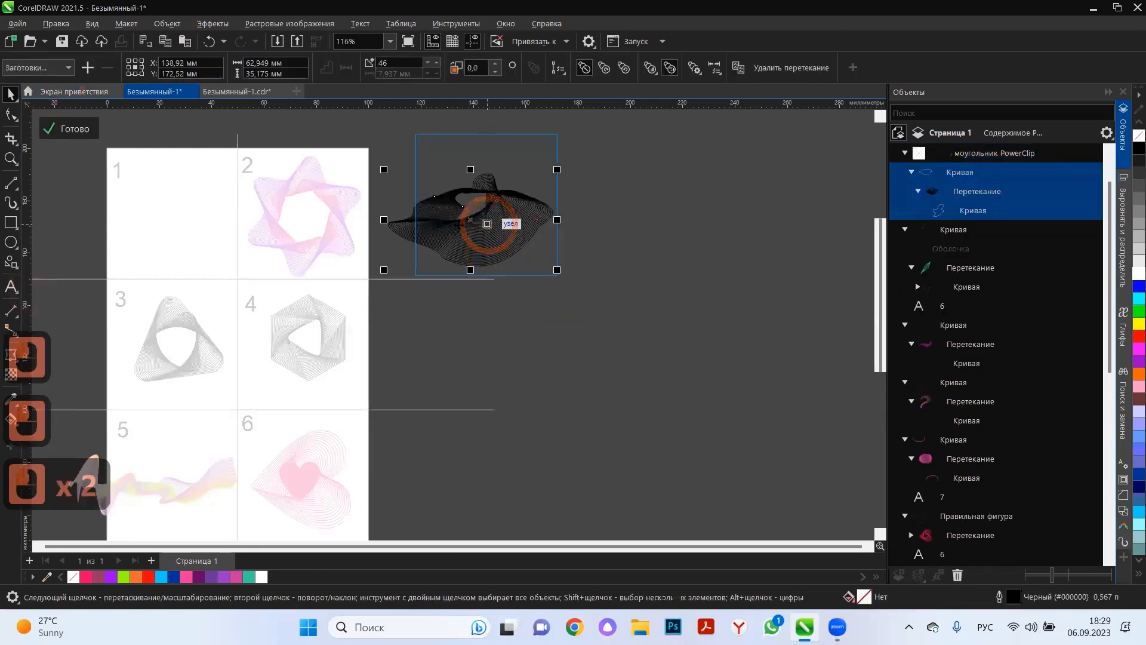
pyautogui.moveTo(478, 231); pyautogui.dragTo(488, 253)
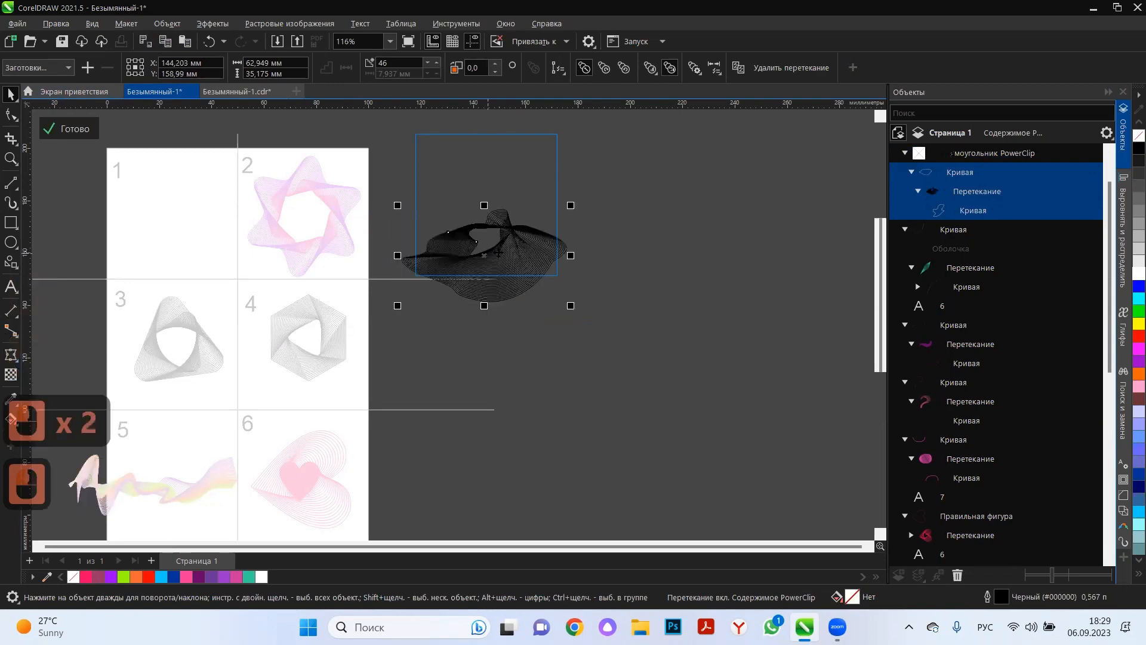
pyautogui.scroll(3, 506, 247)
pyautogui.moveTo(591, 193); pyautogui.dragTo(629, 172)
pyautogui.click(69, 128)
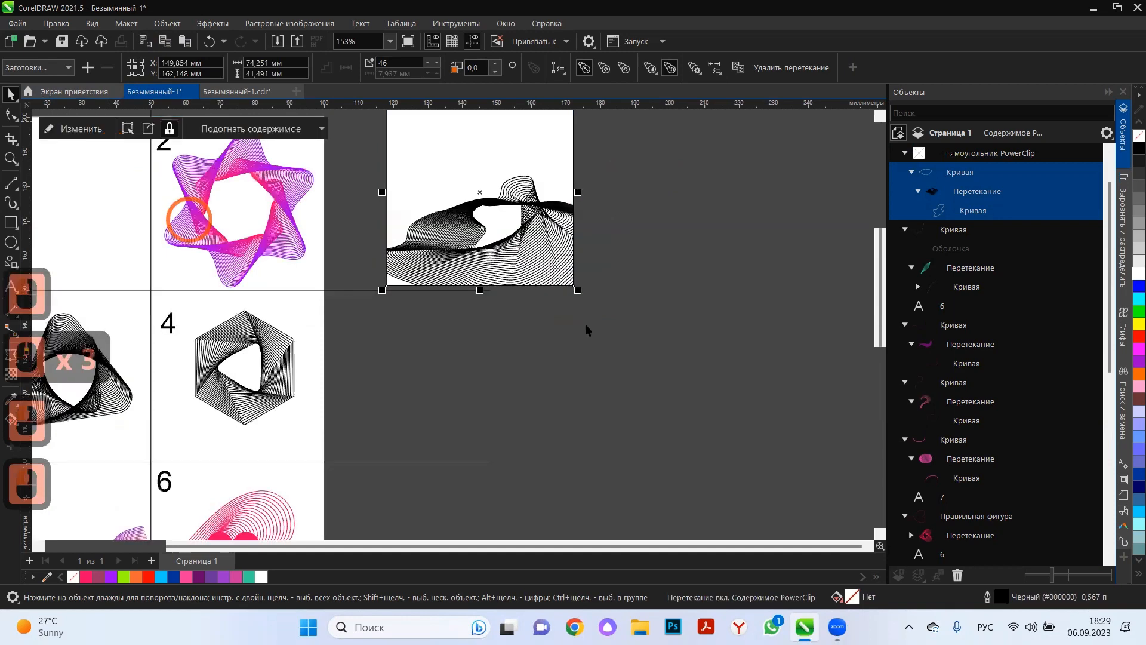
pyautogui.scroll(-3, 590, 316)
pyautogui.scroll(3, 543, 233)
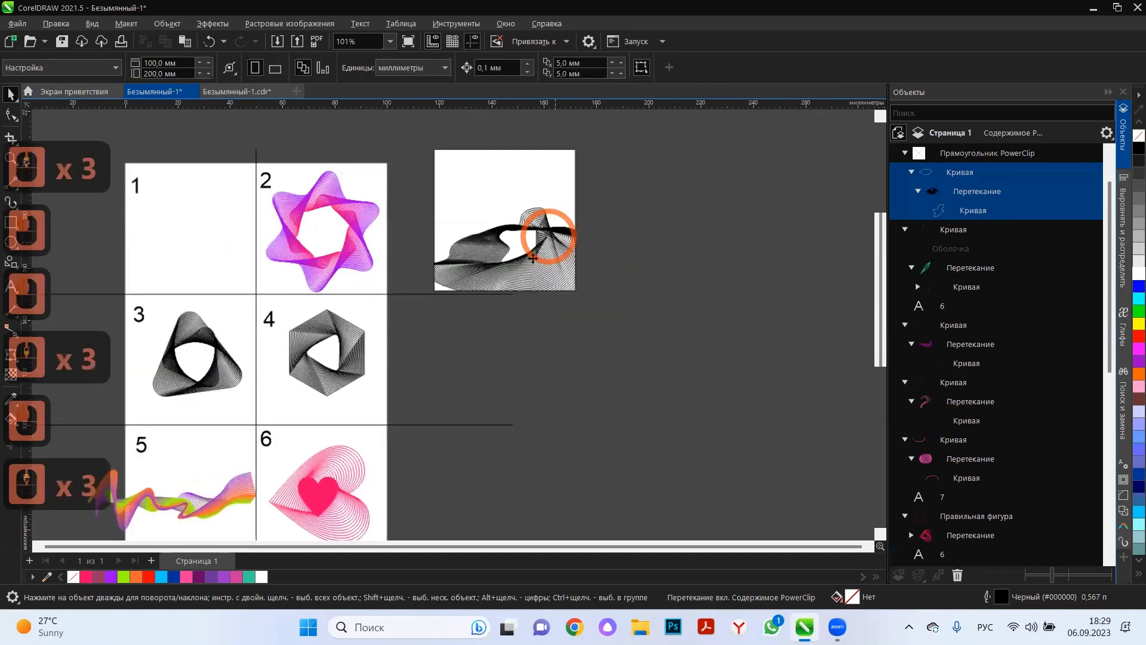
# Reopen the PowerClip contents, move the pattern up and left, and reduce it to about 64 × 36 mm.
pyautogui.click(539, 249)
pyautogui.click(92, 134)
pyautogui.click(527, 257)
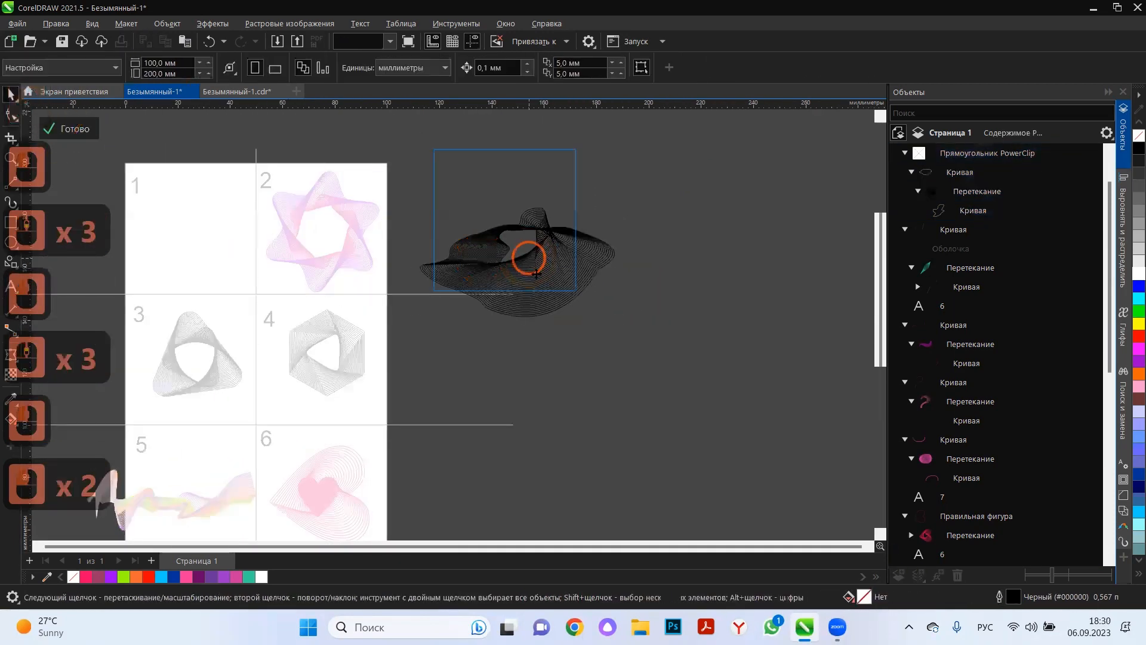
pyautogui.moveTo(543, 308); pyautogui.dragTo(524, 290)
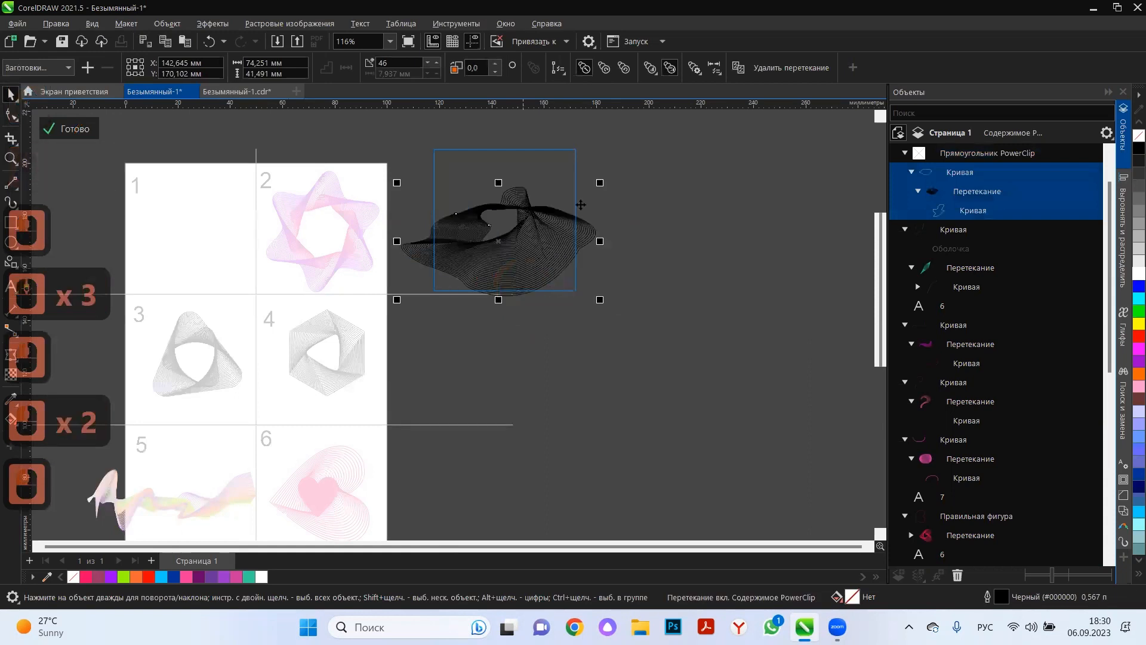
pyautogui.moveTo(599, 181); pyautogui.dragTo(571, 189)
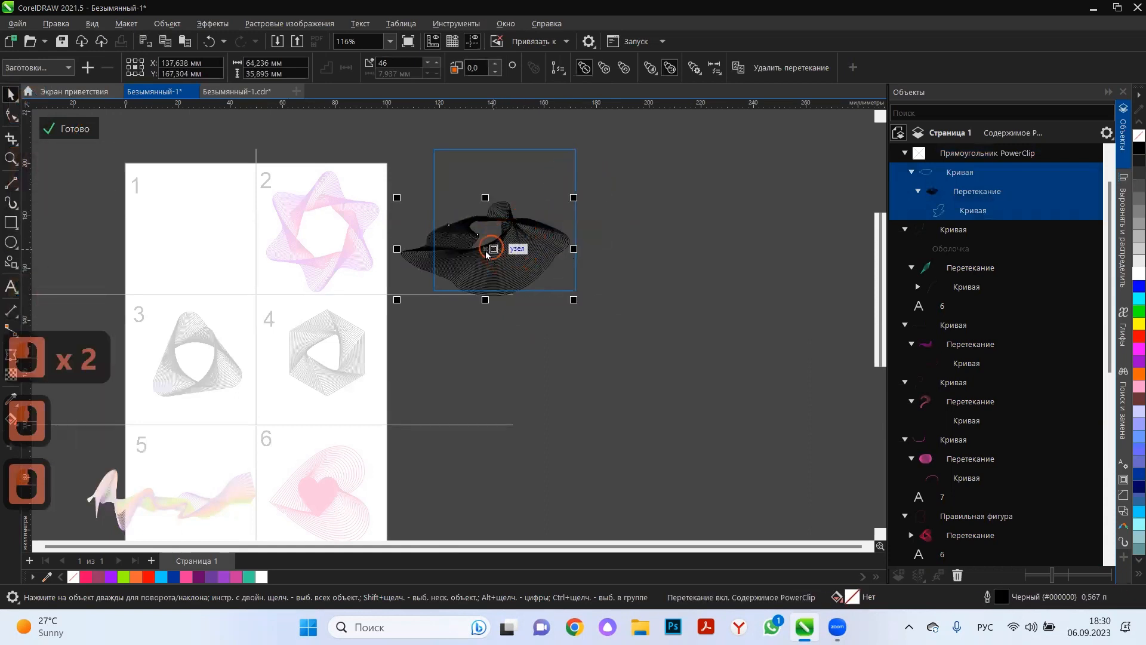
# Try moving the clipped pattern to the right and rotating it counter-clockwise, and undo the rotation.
pyautogui.moveTo(505, 249); pyautogui.dragTo(553, 249)
pyautogui.doubleClick(553, 248)
pyautogui.moveTo(631, 295); pyautogui.dragTo(649, 264)
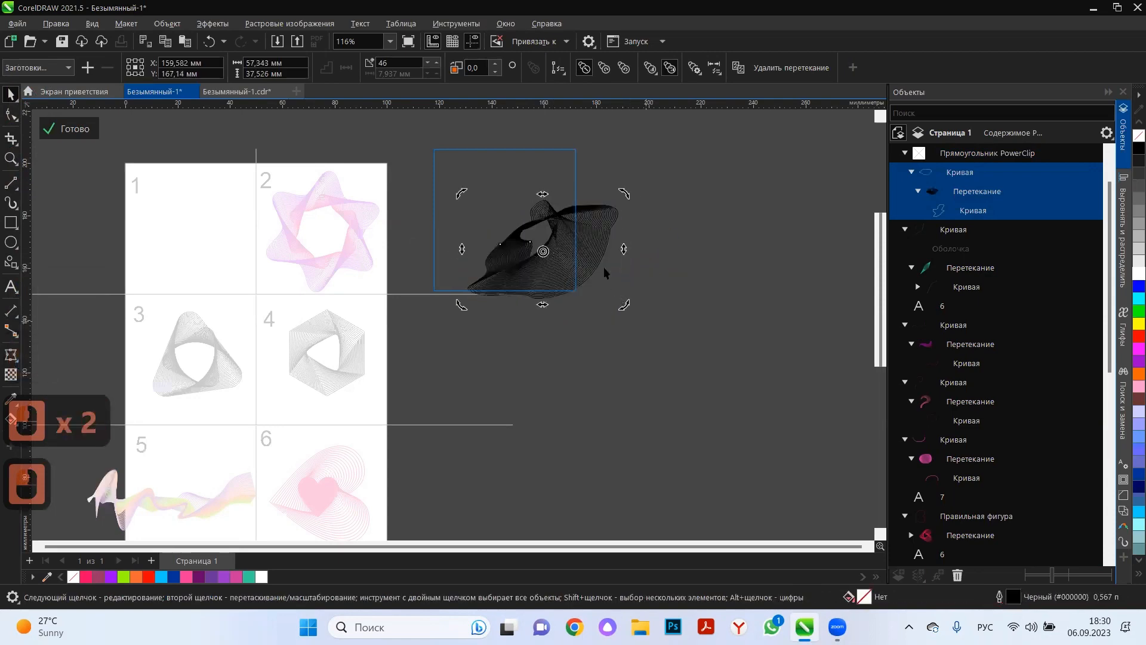
pyautogui.click(58, 130)
pyautogui.click(579, 242)
pyautogui.scroll(2, 579, 241)
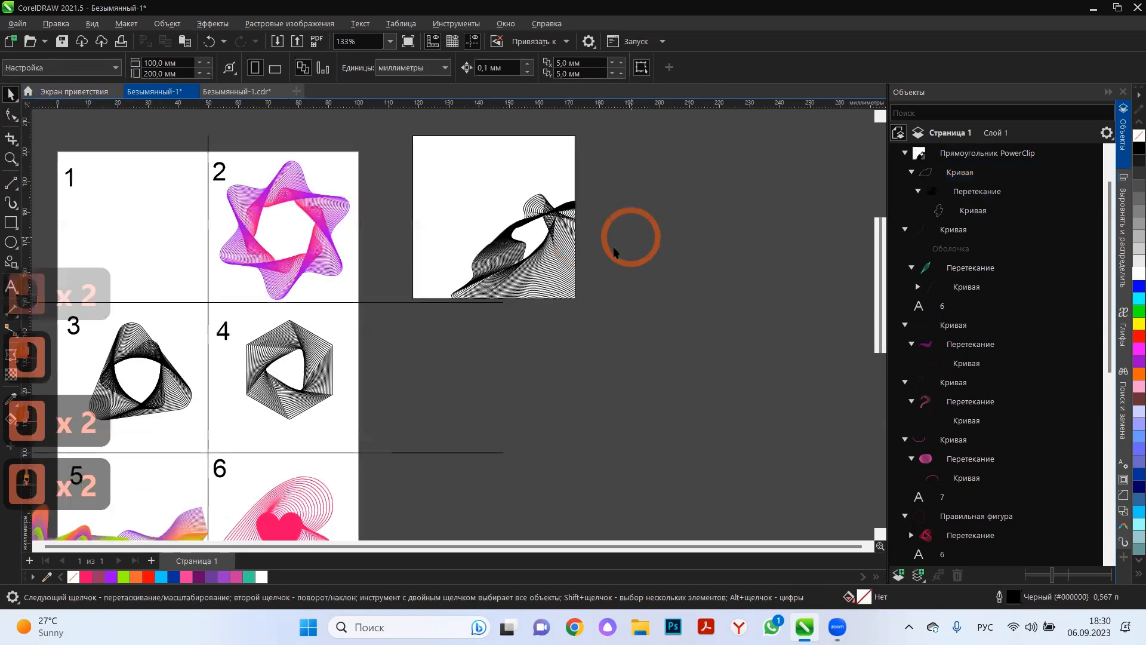
pyautogui.hotkey('ctrl', 'z')
pyautogui.hotkey('ctrl', 'z')
# Move the pattern back left so that it spans the frame's width, and finish editing the PowerClip contents.
pyautogui.moveTo(560, 257); pyautogui.dragTo(471, 246)
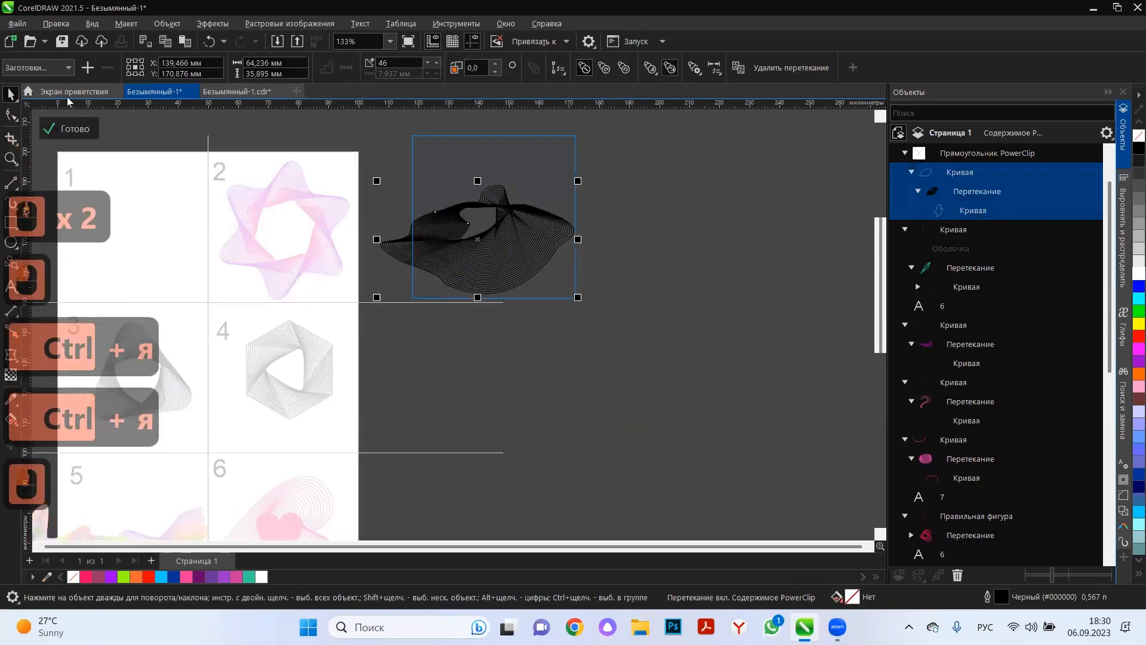
pyautogui.click(66, 129)
pyautogui.click(514, 377)
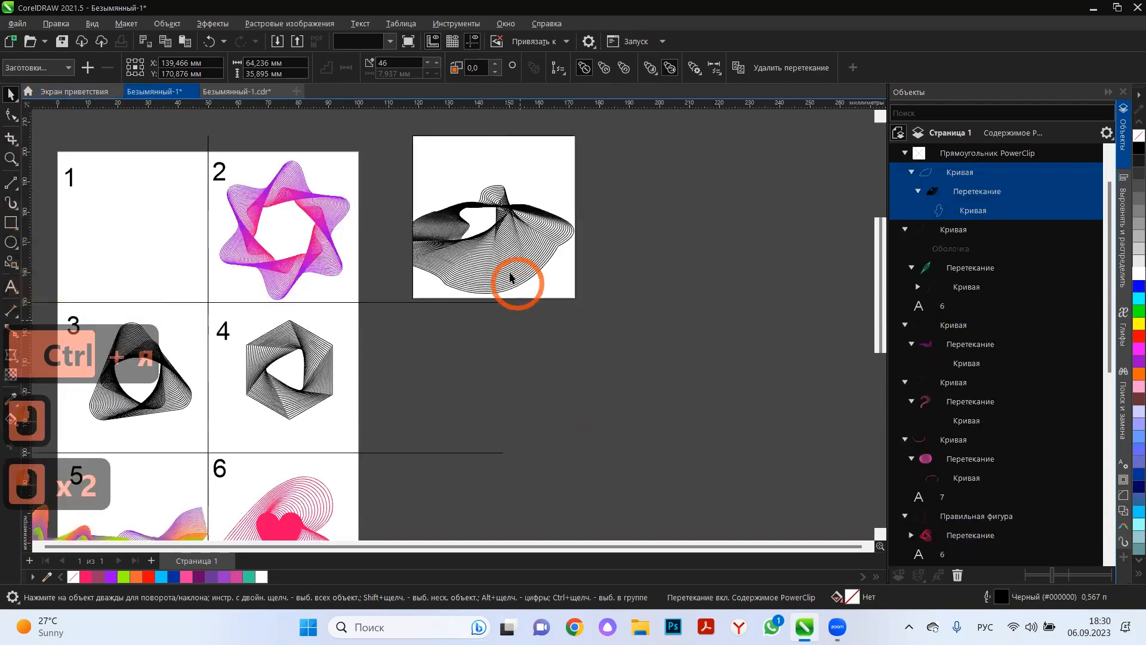
pyautogui.click(77, 93)
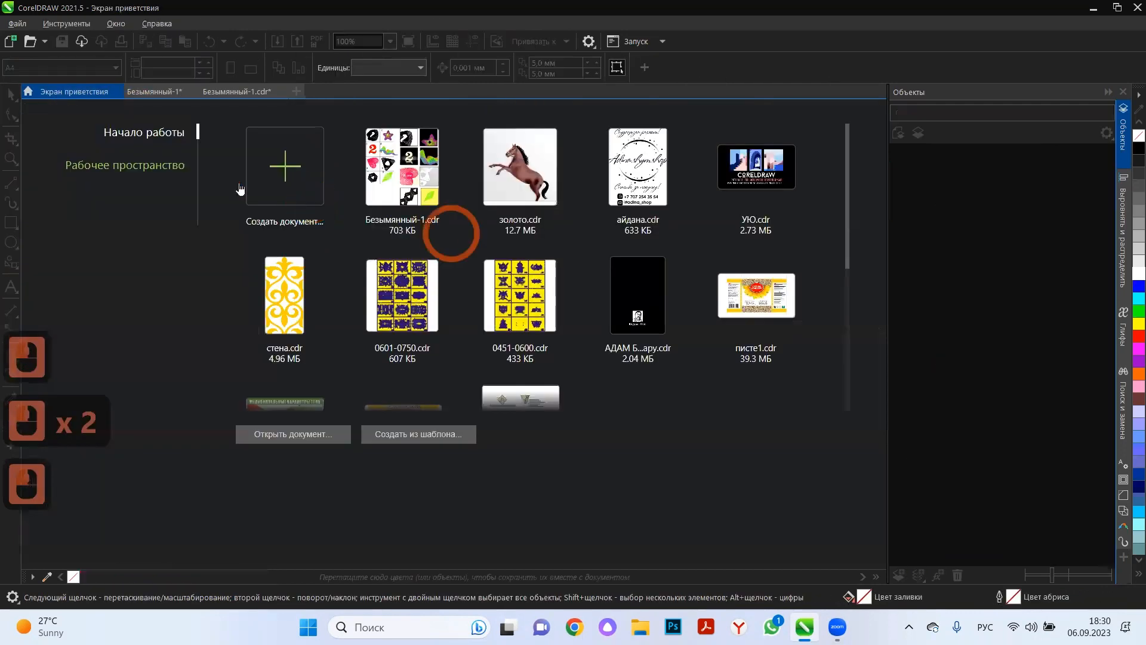
pyautogui.click(170, 94)
# Reopen the PowerClip contents, move the pattern down so that the frame's lower edge crops it, and finish editing.
pyautogui.click(488, 261)
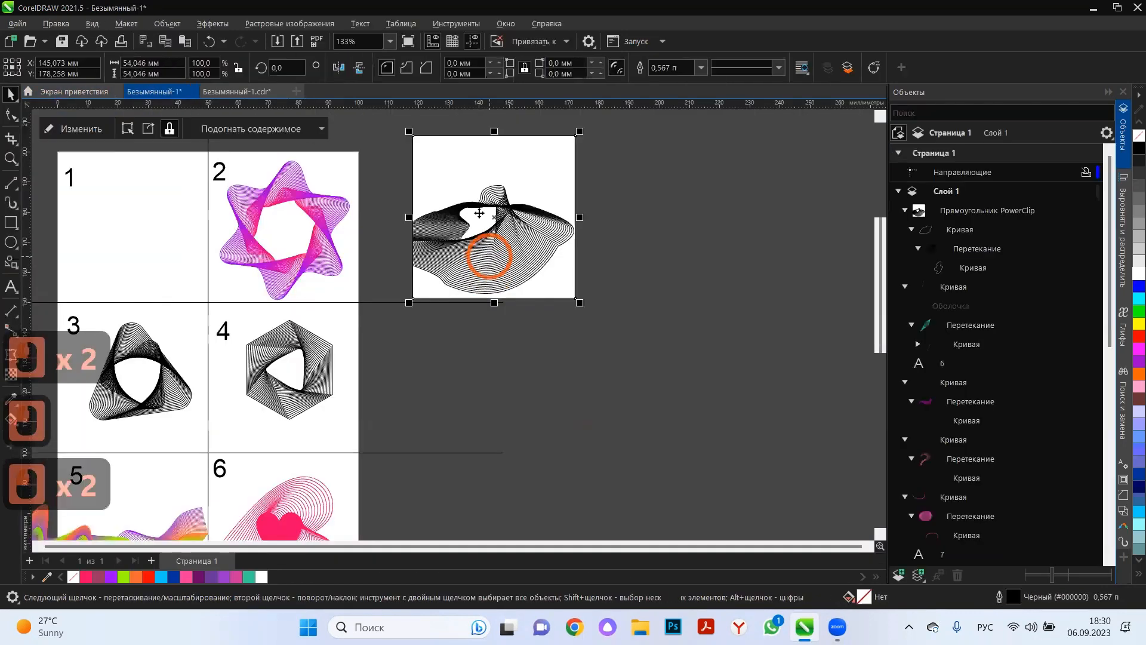
pyautogui.click(149, 123)
pyautogui.click(475, 245)
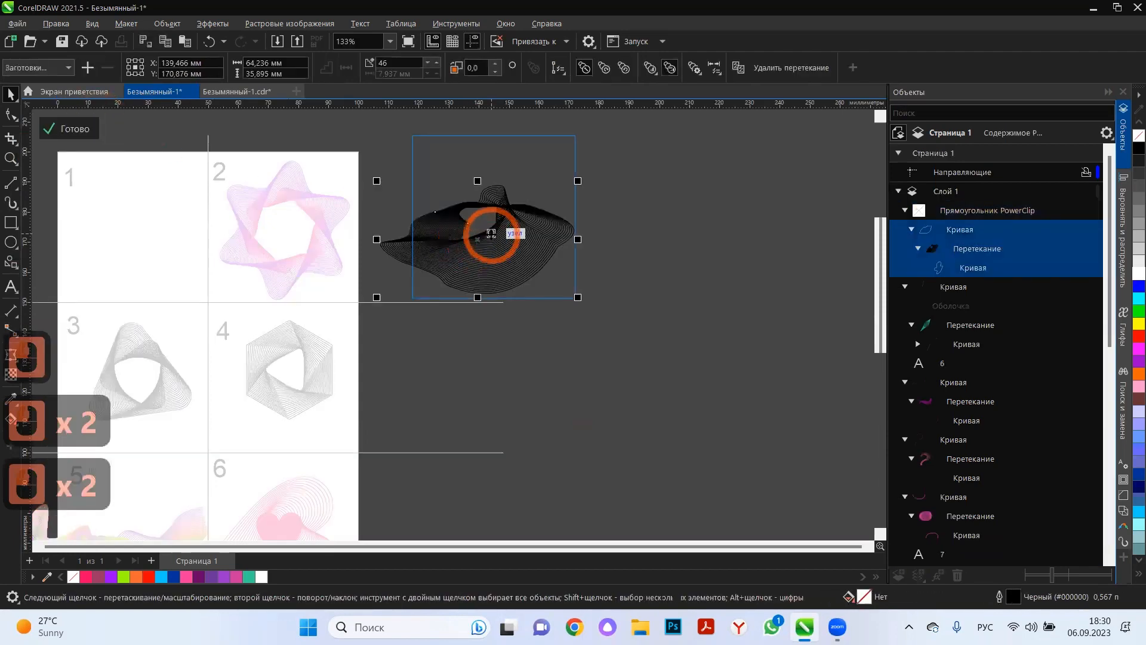
pyautogui.moveTo(491, 233); pyautogui.dragTo(488, 265)
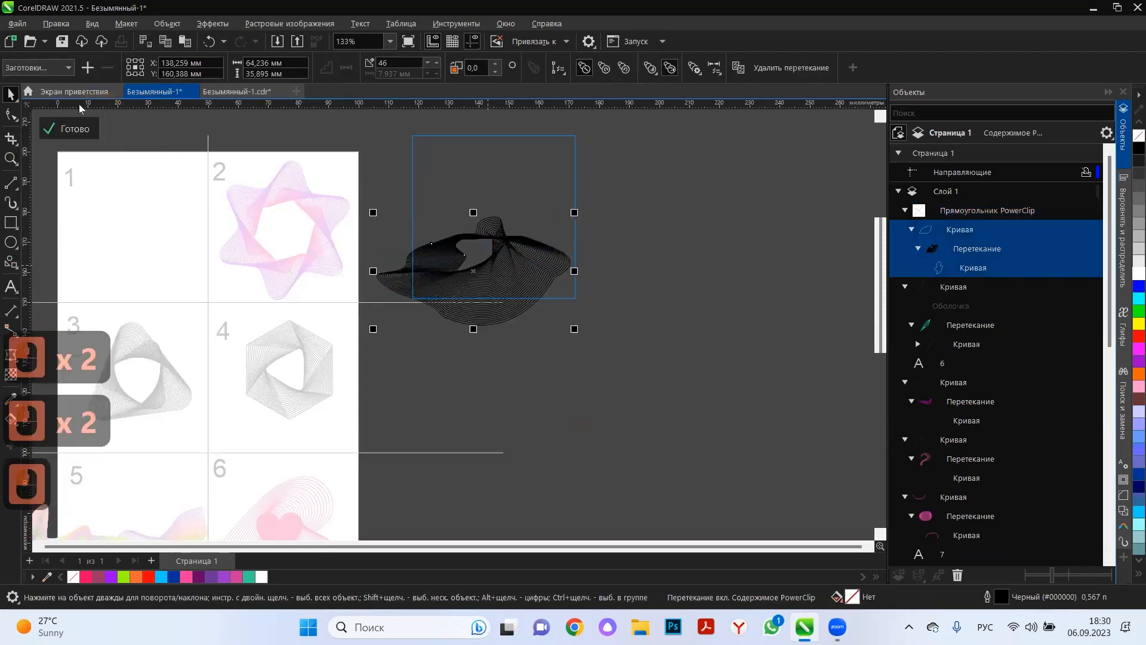
pyautogui.click(63, 131)
# Draw a second square about 53 mm wide beside the white one, fill it black and remove its outline.
pyautogui.scroll(-4, 617, 231)
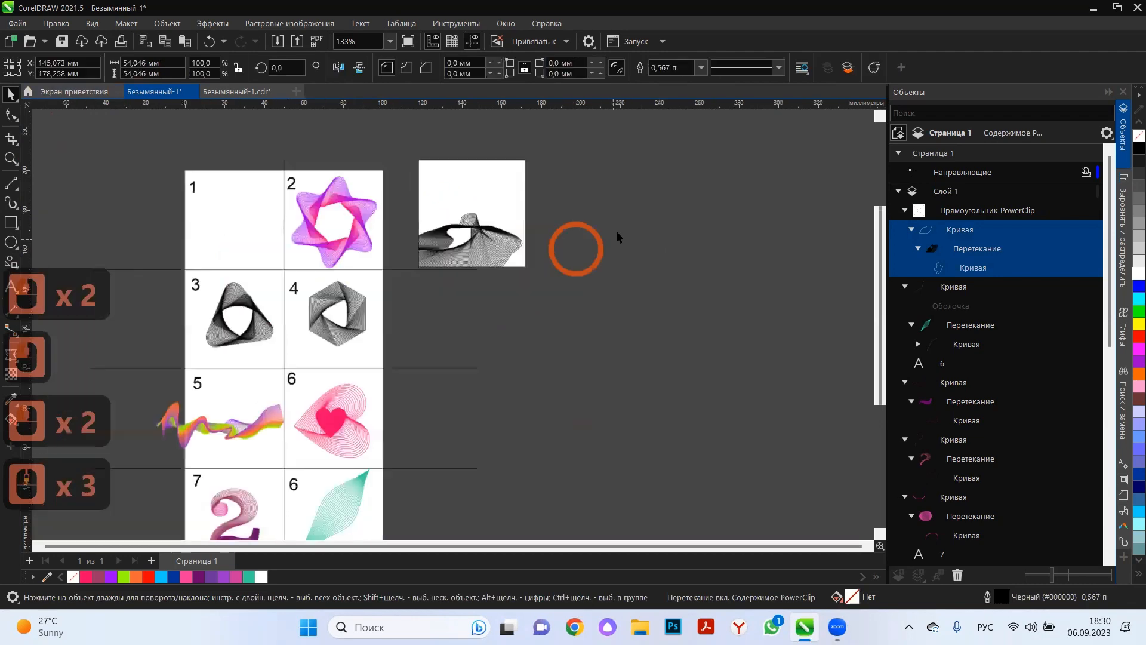
pyautogui.scroll(3, 485, 204)
pyautogui.scroll(-2, 485, 207)
pyautogui.scroll(3, 503, 194)
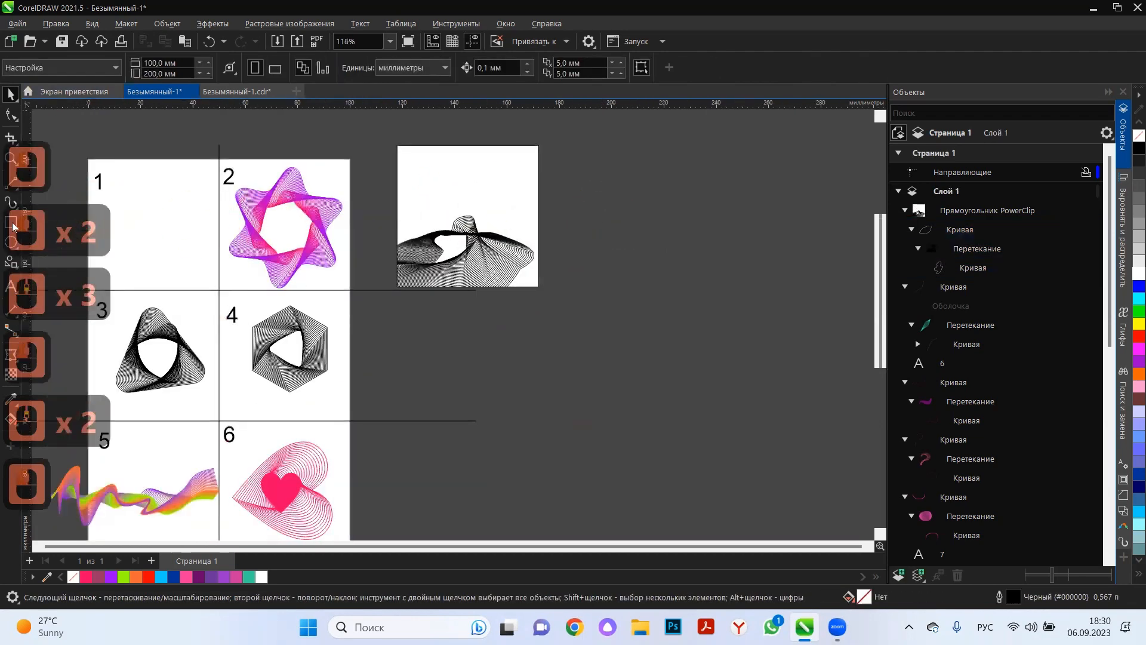
pyautogui.moveTo(580, 149); pyautogui.dragTo(717, 289)
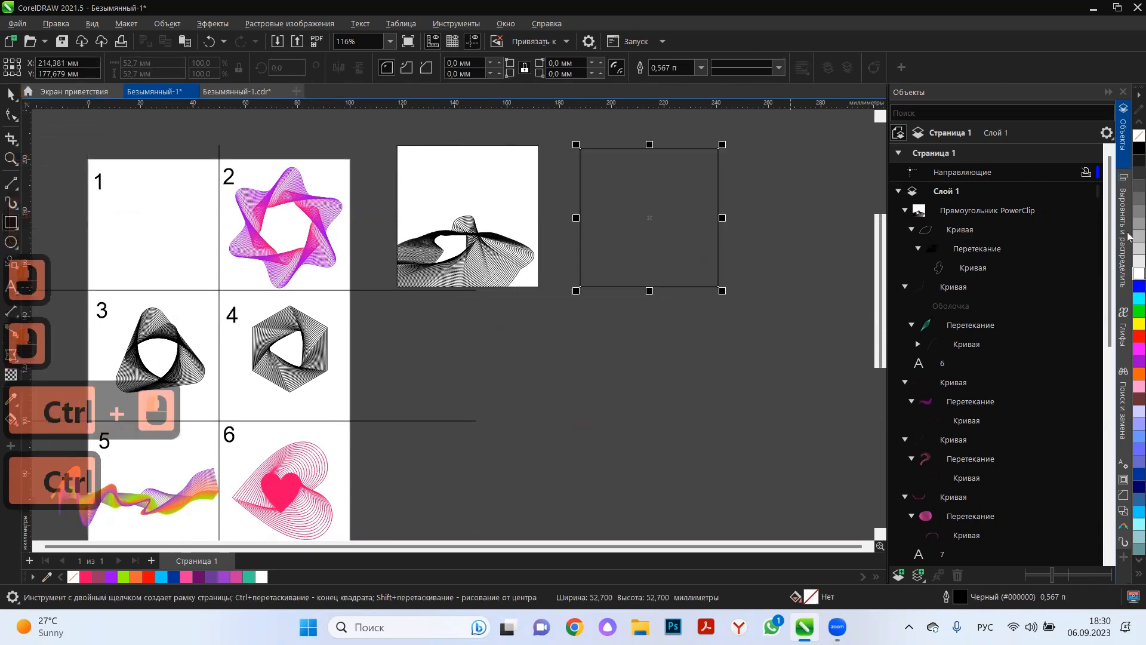
pyautogui.click(1133, 145)
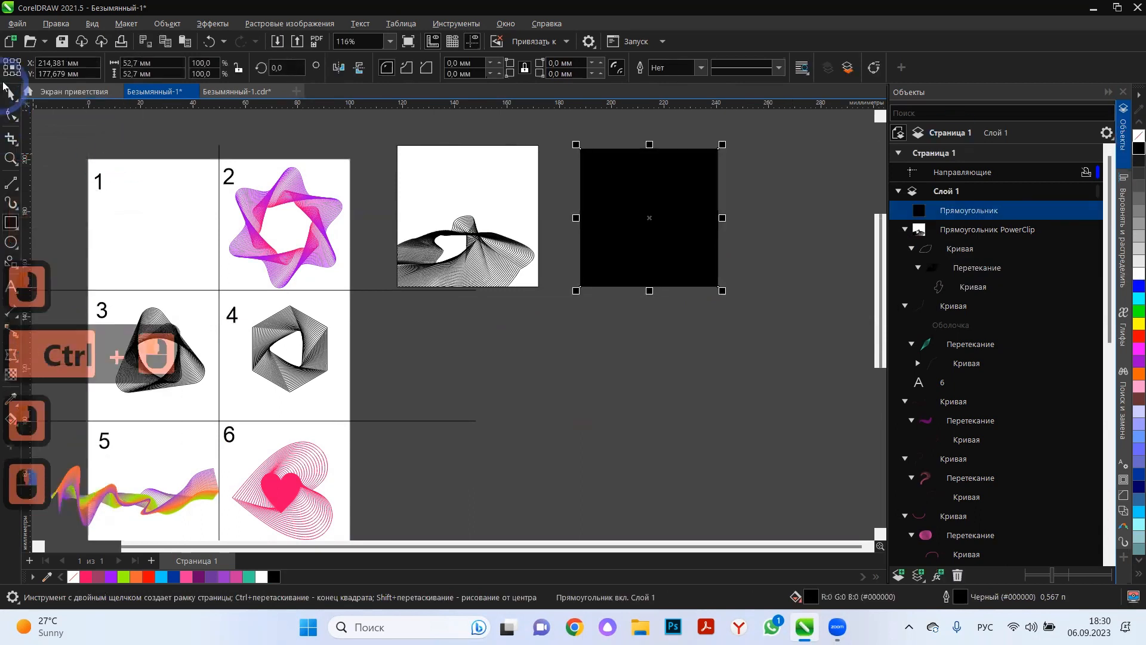
pyautogui.click(10, 94)
# Copy the purple-pink star pattern from cell 2 onto the black square and enlarge the copy to about 71 × 76 mm.
pyautogui.keyDown('ctrl'); pyautogui.click(297, 232); pyautogui.keyUp('ctrl')
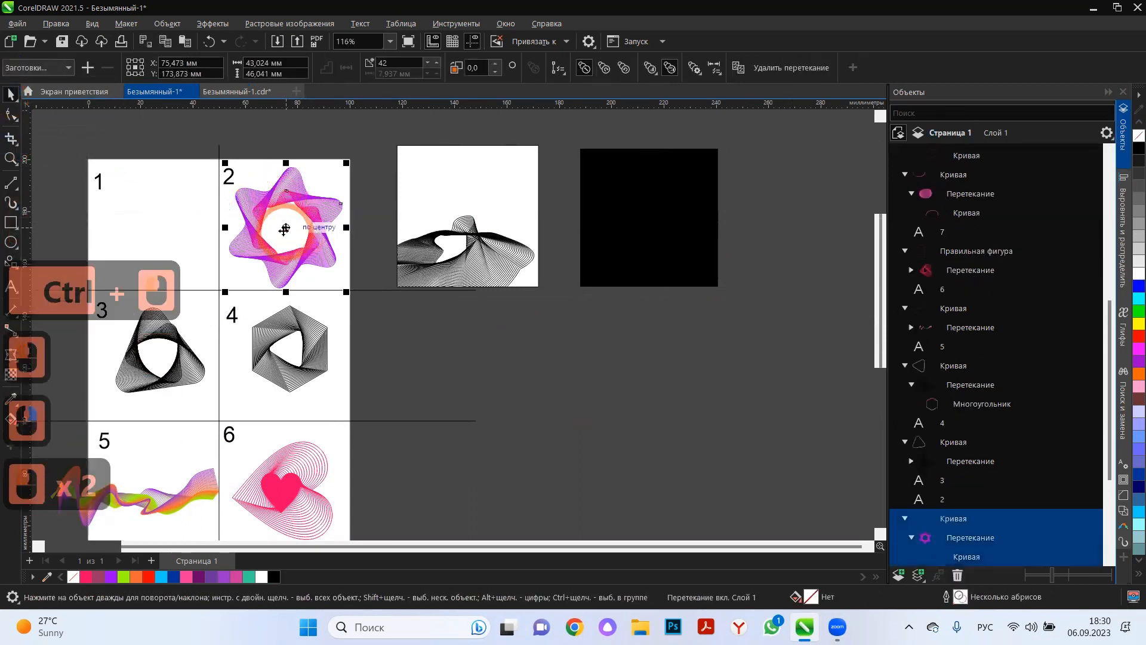
pyautogui.moveTo(284, 228); pyautogui.dragTo(653, 237)
pyautogui.rightClick(653, 237)
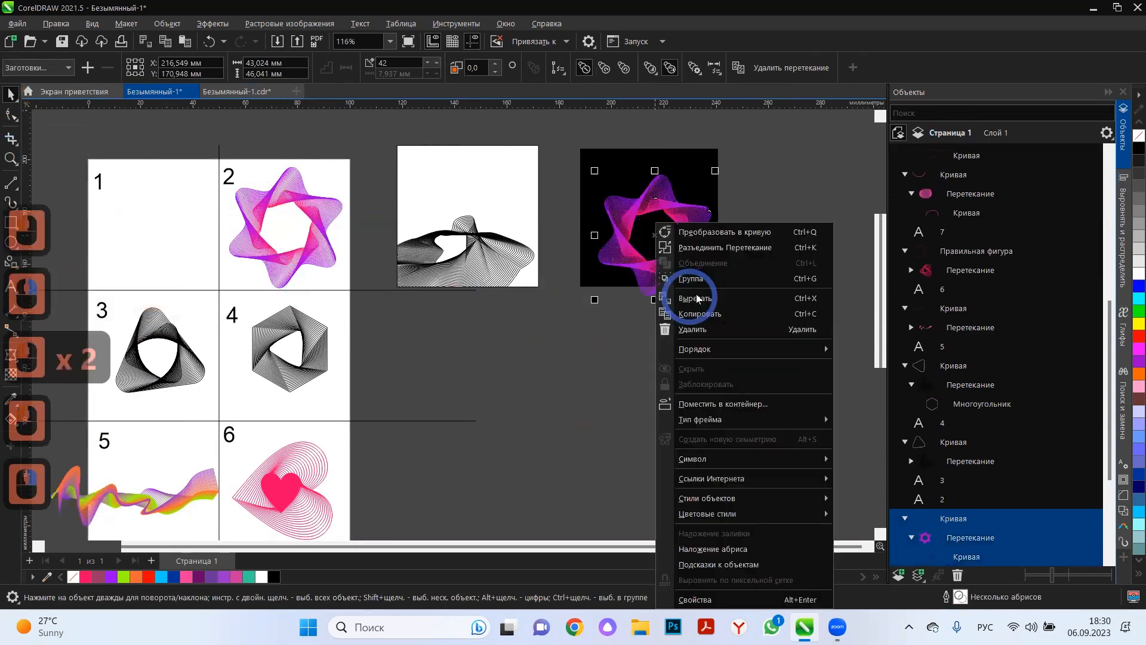
pyautogui.click(625, 259)
pyautogui.click(685, 264)
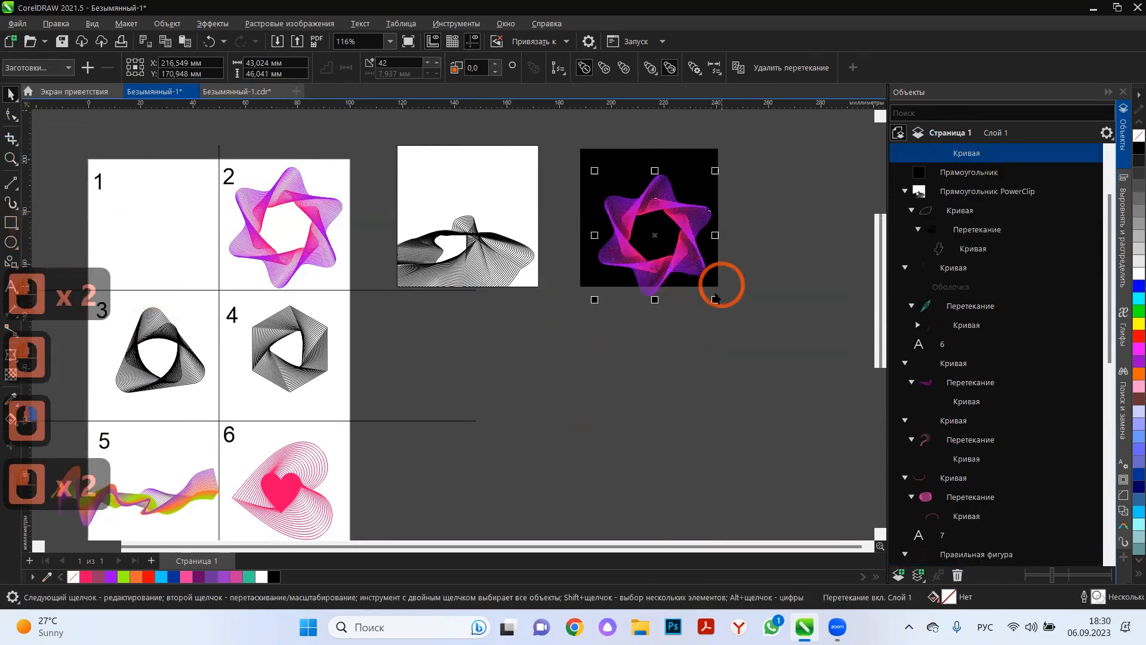
pyautogui.moveTo(714, 299); pyautogui.dragTo(651, 226)
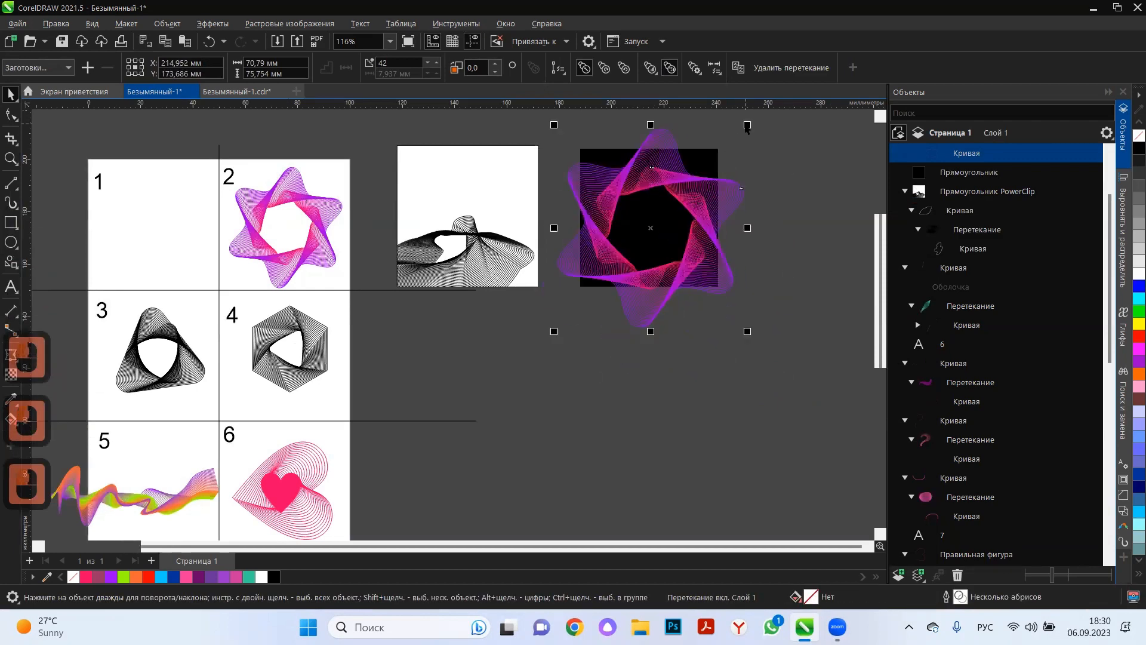
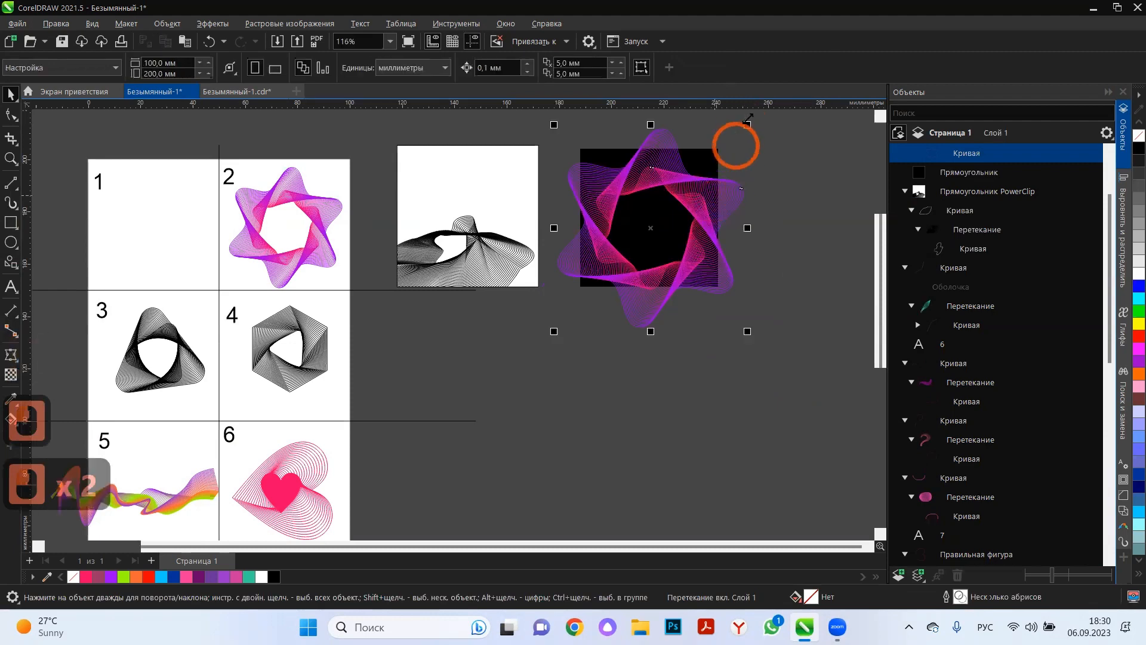
# Shrink the star copy to about 55 × 59 mm and place it inside the black square as a PowerClip.
pyautogui.moveTo(746, 123); pyautogui.dragTo(724, 139)
pyautogui.moveTo(650, 228)
pyautogui.mouseDown()
pyautogui.moveTo(649, 218)
pyautogui.moveTo(656, 342)
pyautogui.moveTo(613, 287)
pyautogui.moveTo(600, 303)
pyautogui.moveTo(617, 250)
pyautogui.moveTo(653, 221)
pyautogui.moveTo(599, 351)
pyautogui.moveTo(653, 240)
pyautogui.moveTo(650, 218)
pyautogui.mouseUp()
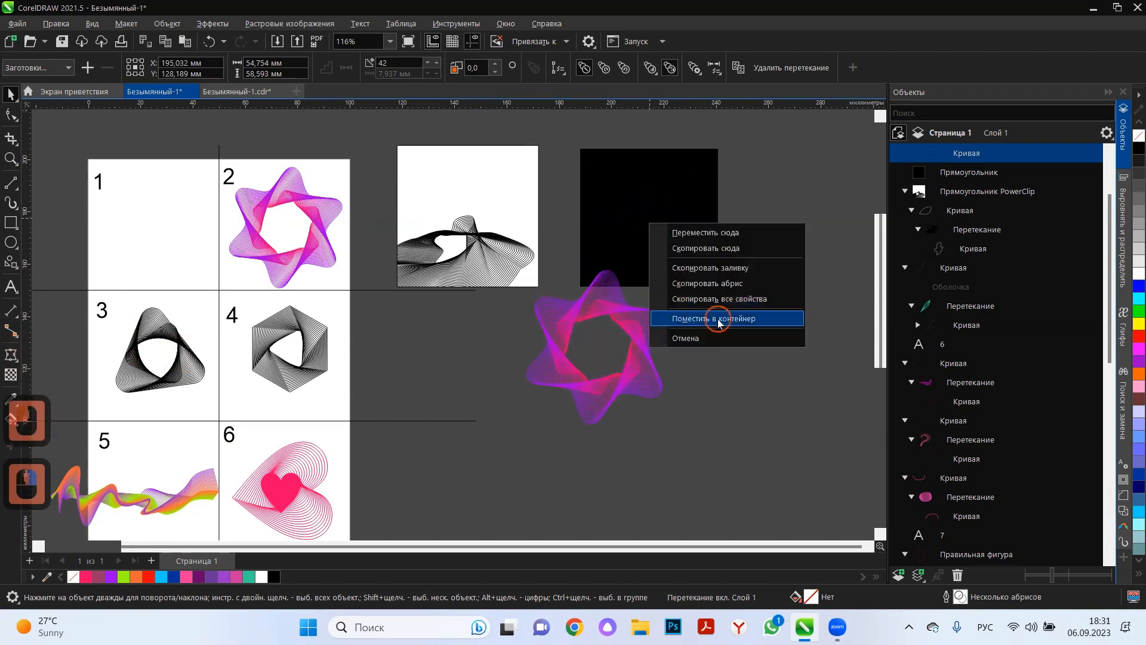
pyautogui.click(718, 318)
pyautogui.click(748, 330)
# Reopen the black frame's contents, shift the star over its left edge, enlarge it to about 67 × 72 mm and finish editing.
pyautogui.click(689, 214)
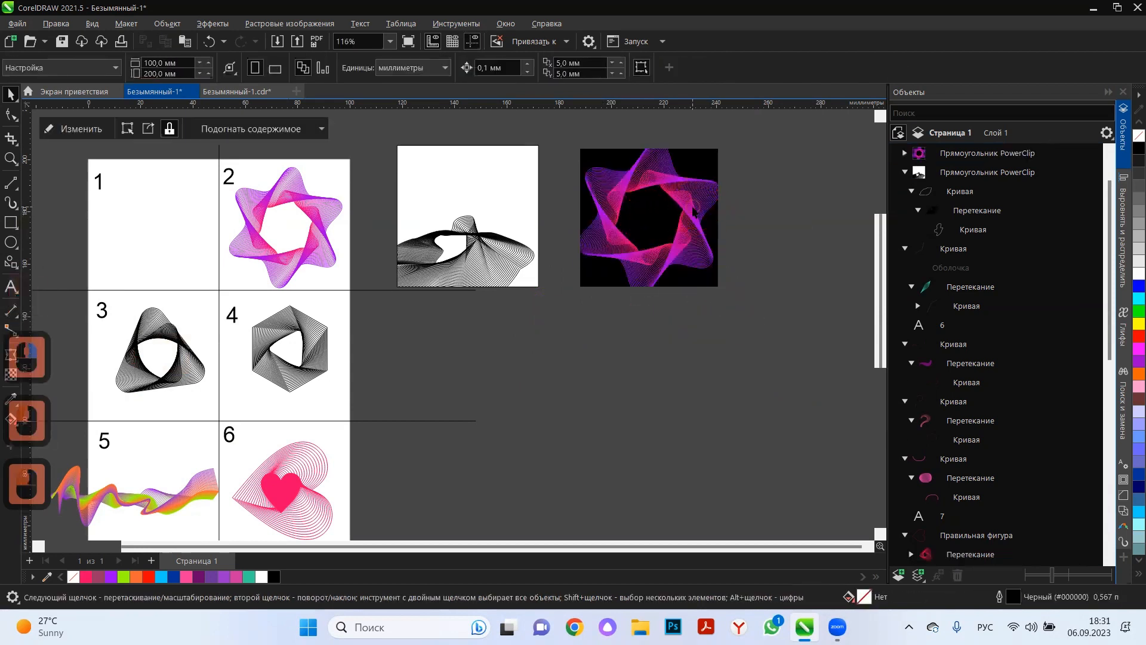
pyautogui.keyDown('ctrl'); pyautogui.click(688, 212); pyautogui.keyUp('ctrl')
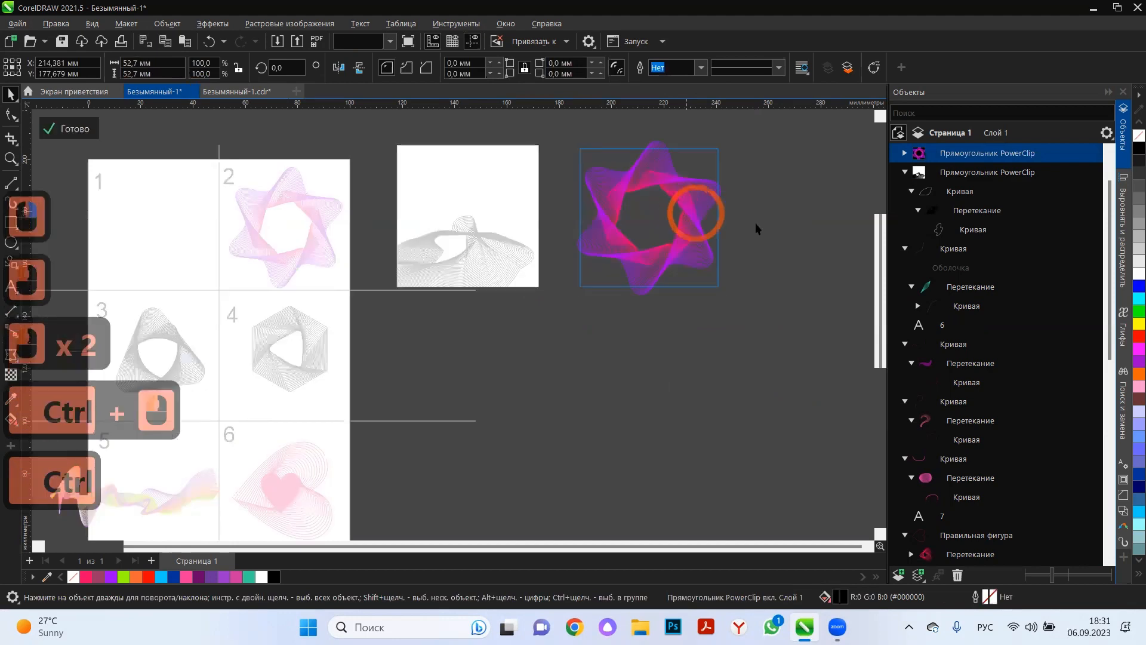
pyautogui.click(690, 213)
pyautogui.click(688, 199)
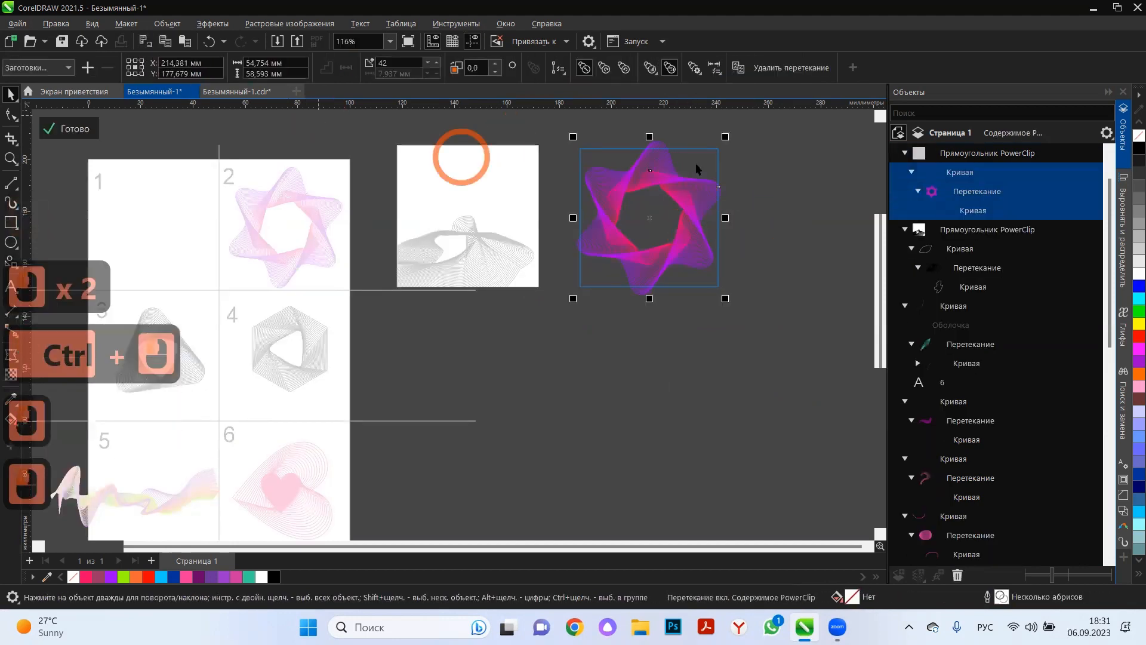
pyautogui.moveTo(725, 136); pyautogui.dragTo(705, 158)
pyautogui.moveTo(614, 280); pyautogui.dragTo(596, 221)
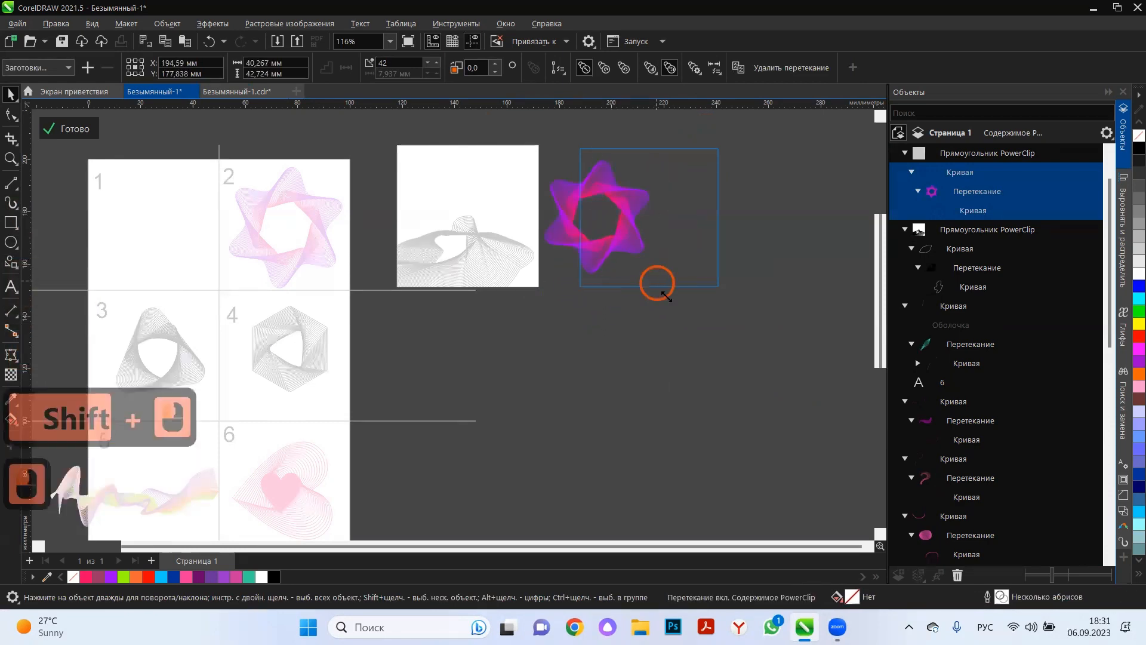
pyautogui.moveTo(666, 295); pyautogui.dragTo(687, 313)
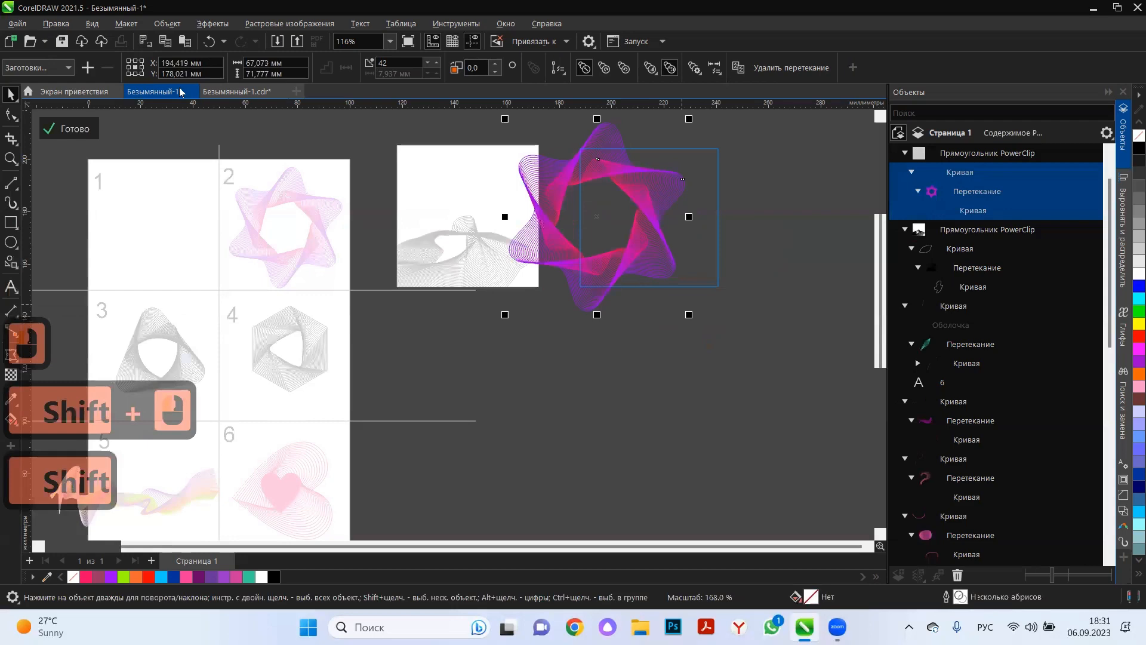
pyautogui.click(70, 130)
pyautogui.click(678, 364)
pyautogui.doubleClick(505, 271)
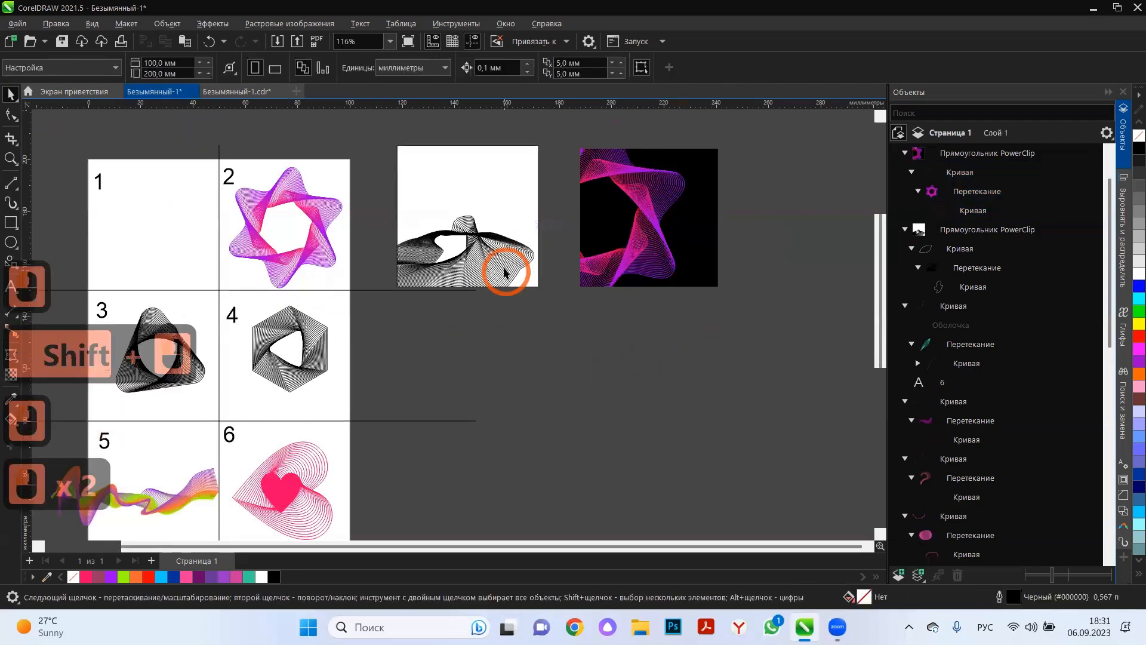
pyautogui.click(663, 388)
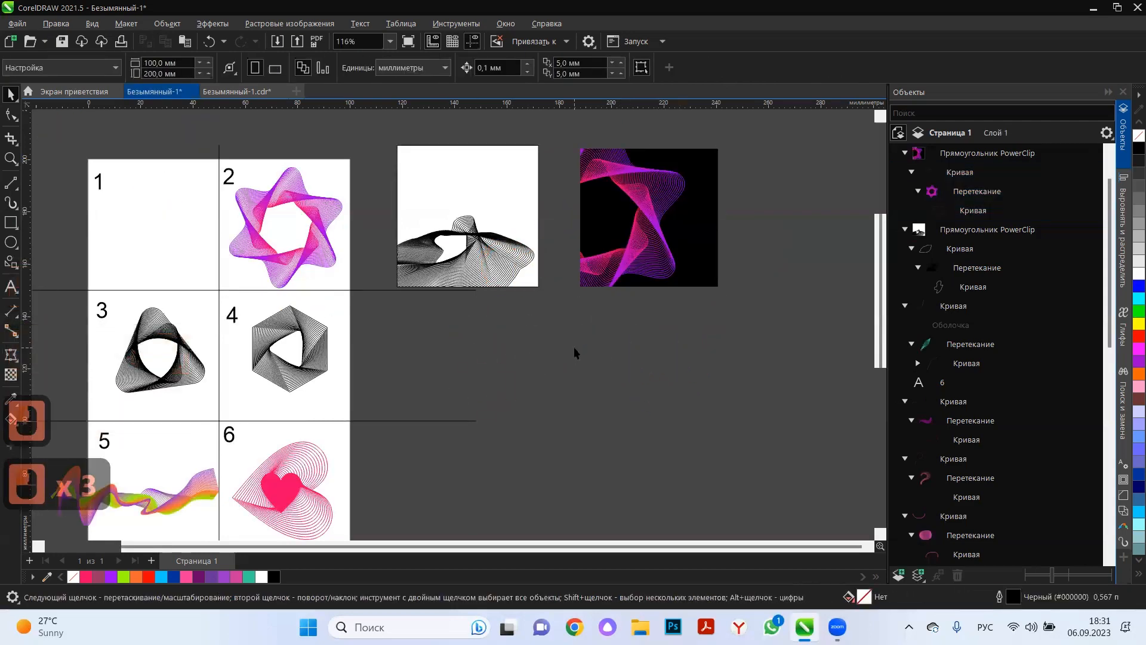
# Draw a square about 51 mm wide below the white PowerClip frame and nudge it slightly up.
pyautogui.click(59, 316)
pyautogui.click(10, 222)
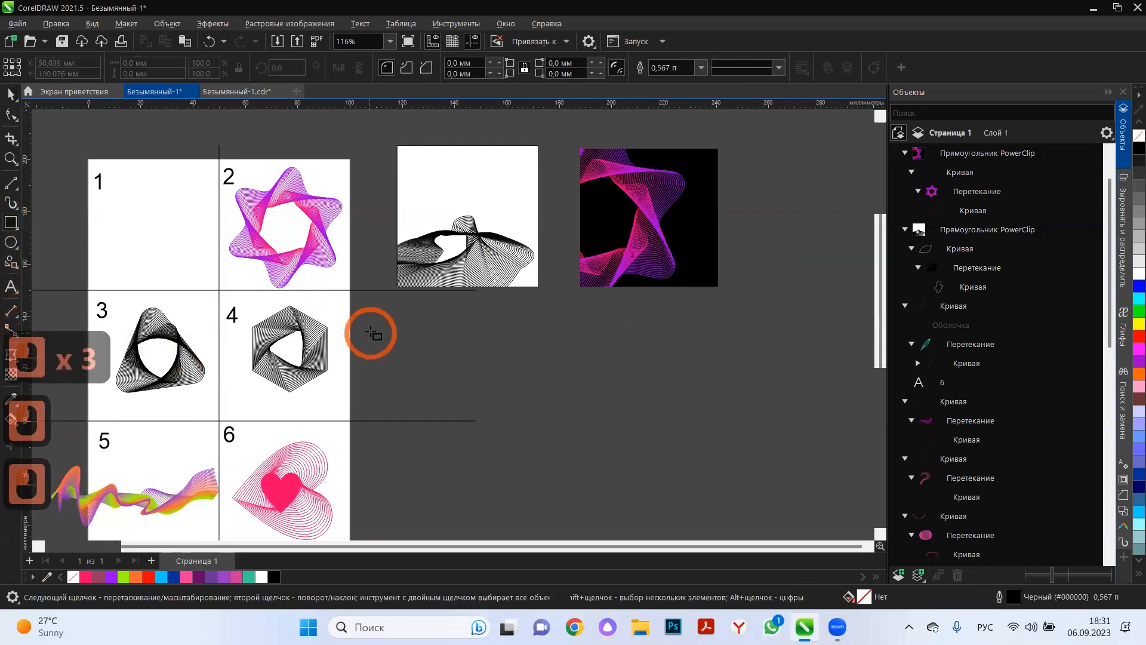
pyautogui.moveTo(555, 415); pyautogui.dragTo(531, 422)
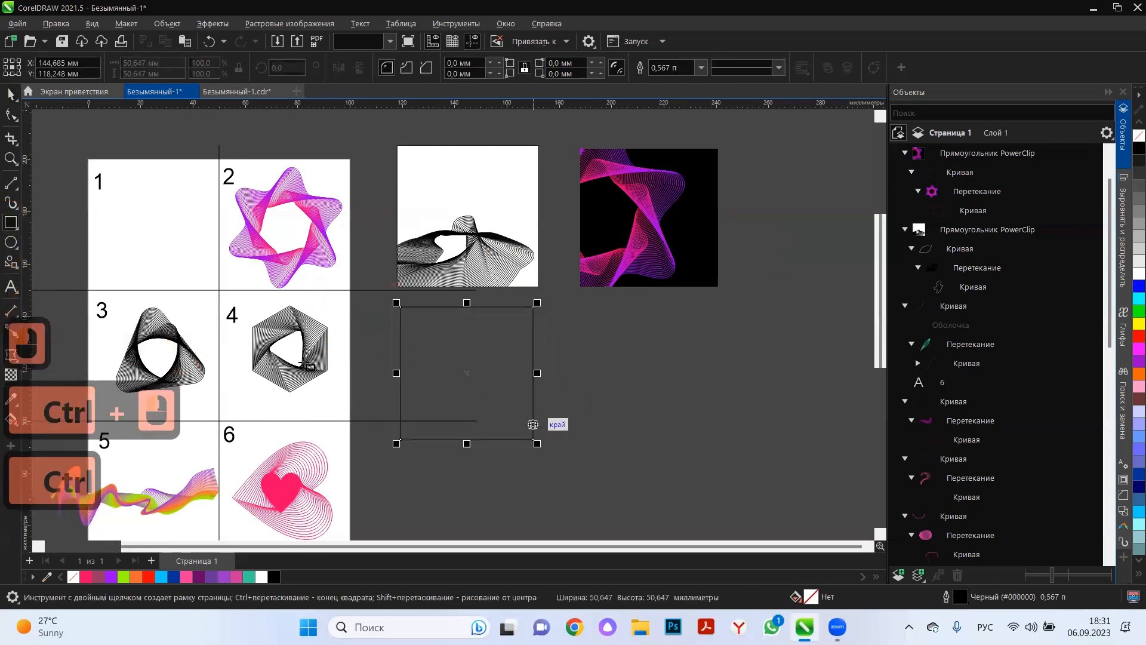
pyautogui.click(12, 93)
pyautogui.scroll(2, 517, 449)
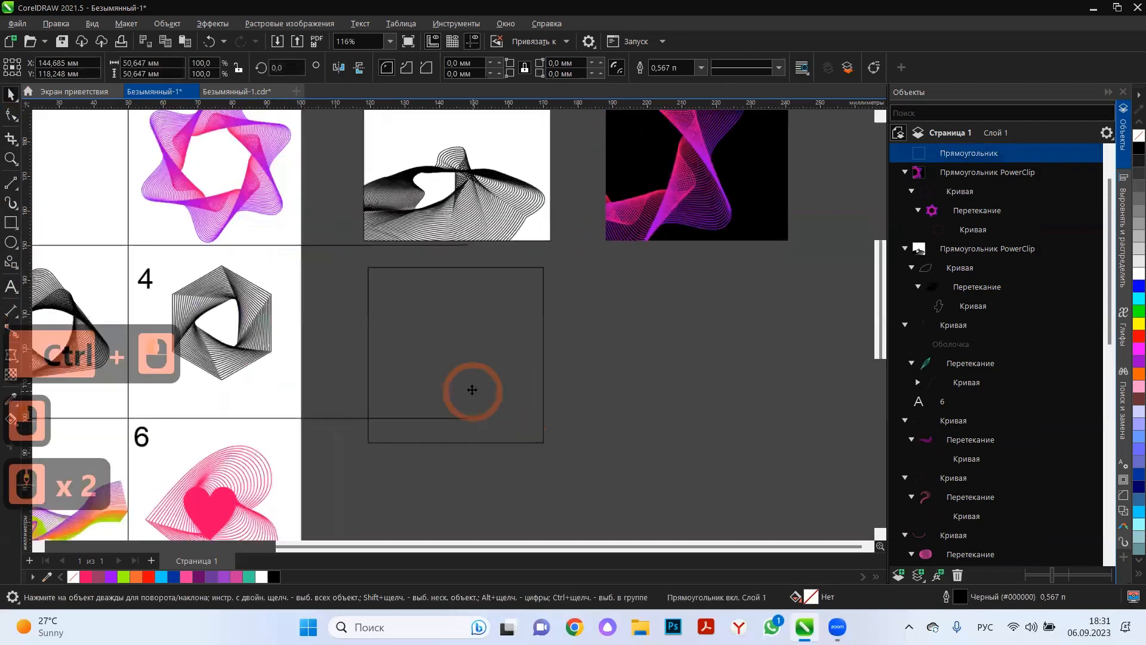
pyautogui.click(476, 387)
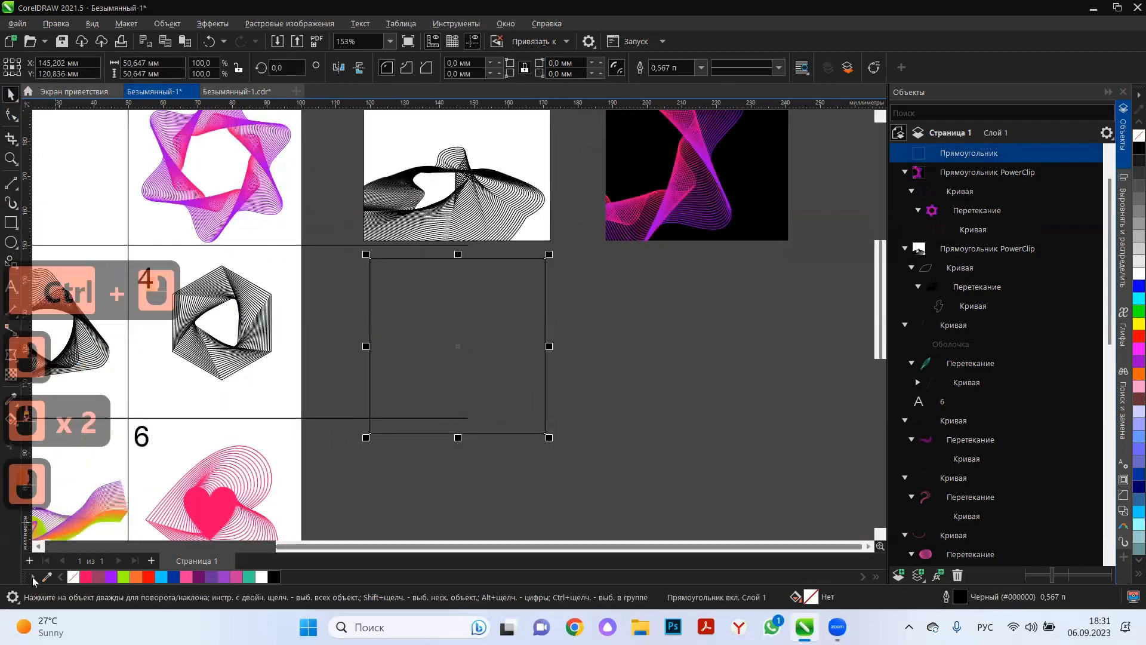
# Fill the new square with a diagonal linear gradient between white and light grey.
pyautogui.click(10, 425)
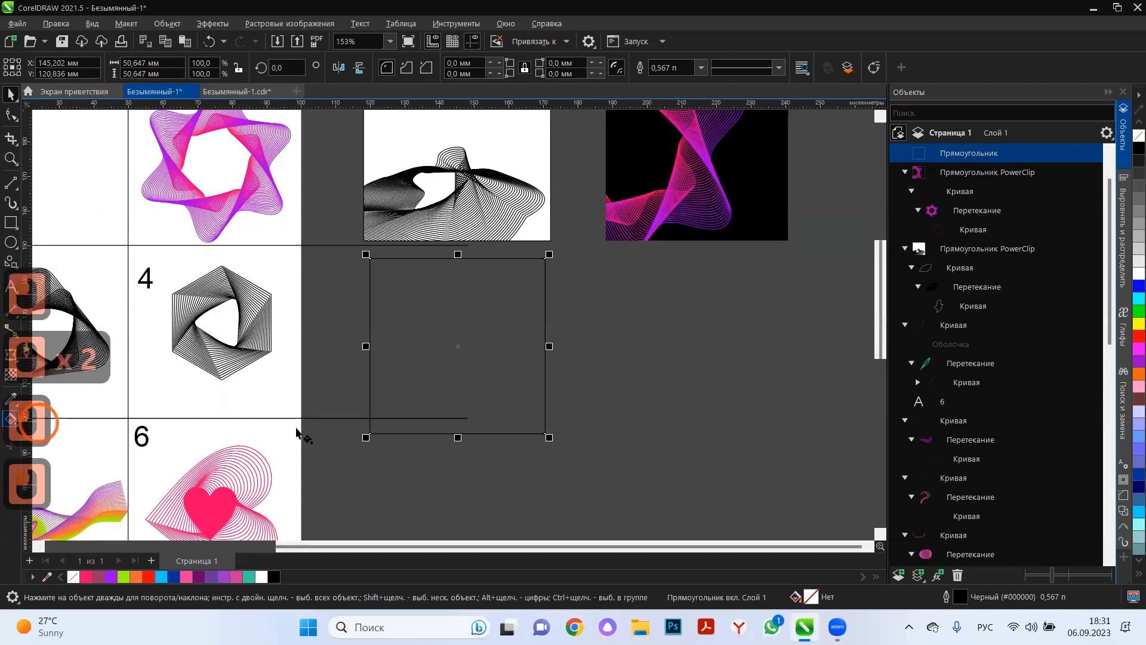
pyautogui.moveTo(373, 428); pyautogui.dragTo(565, 241)
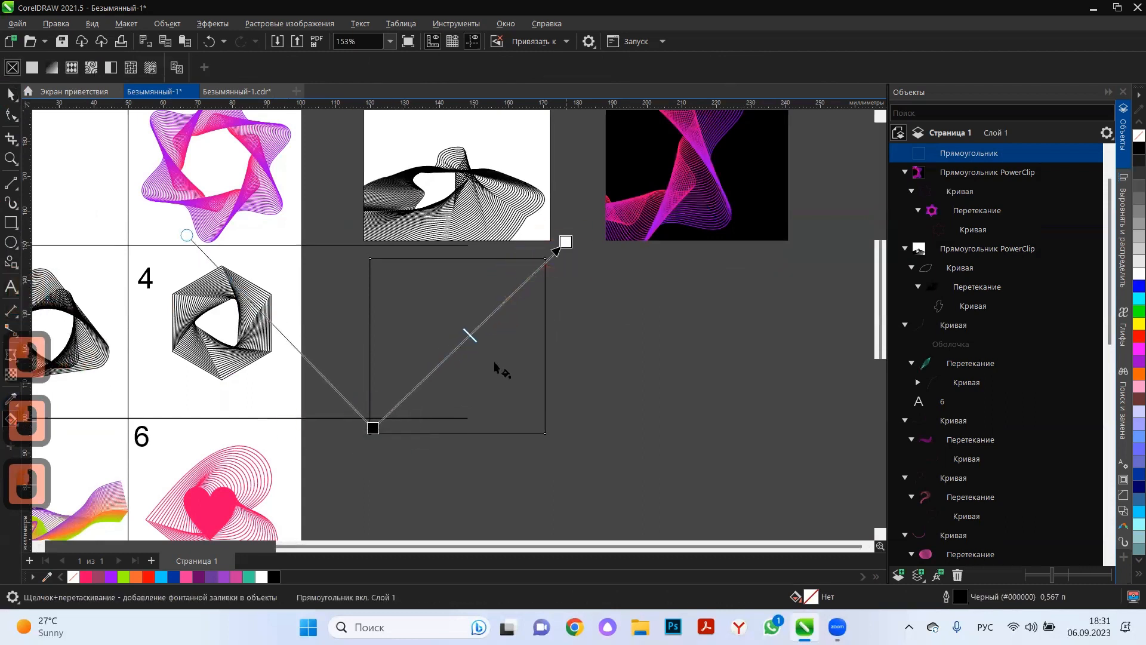
pyautogui.click(1139, 262)
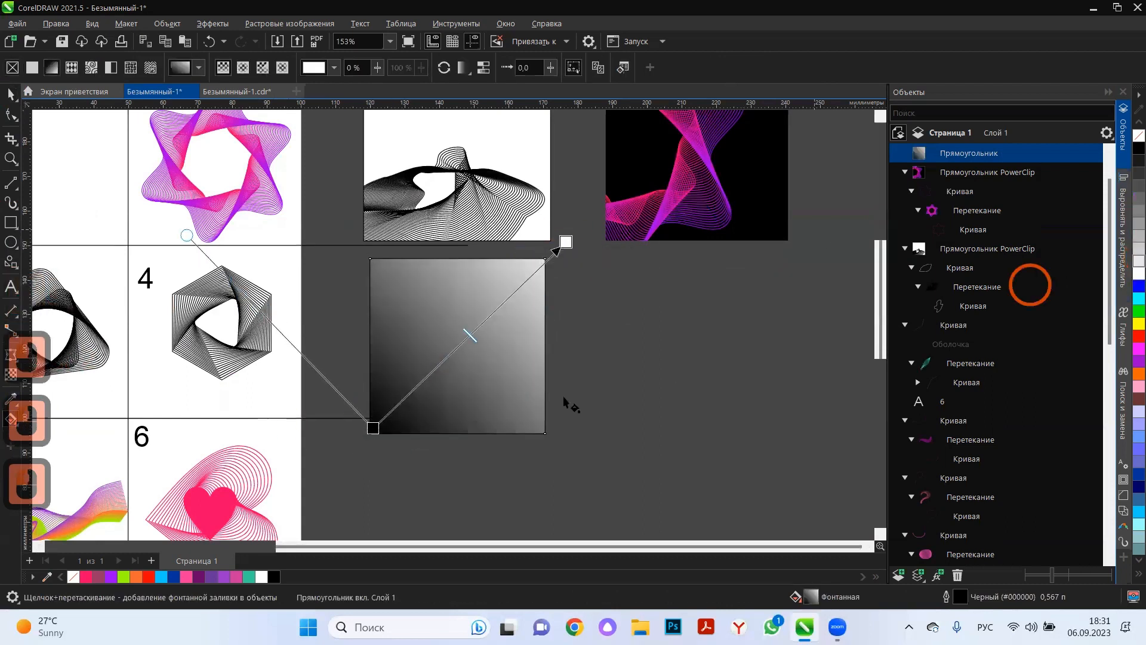
pyautogui.click(373, 428)
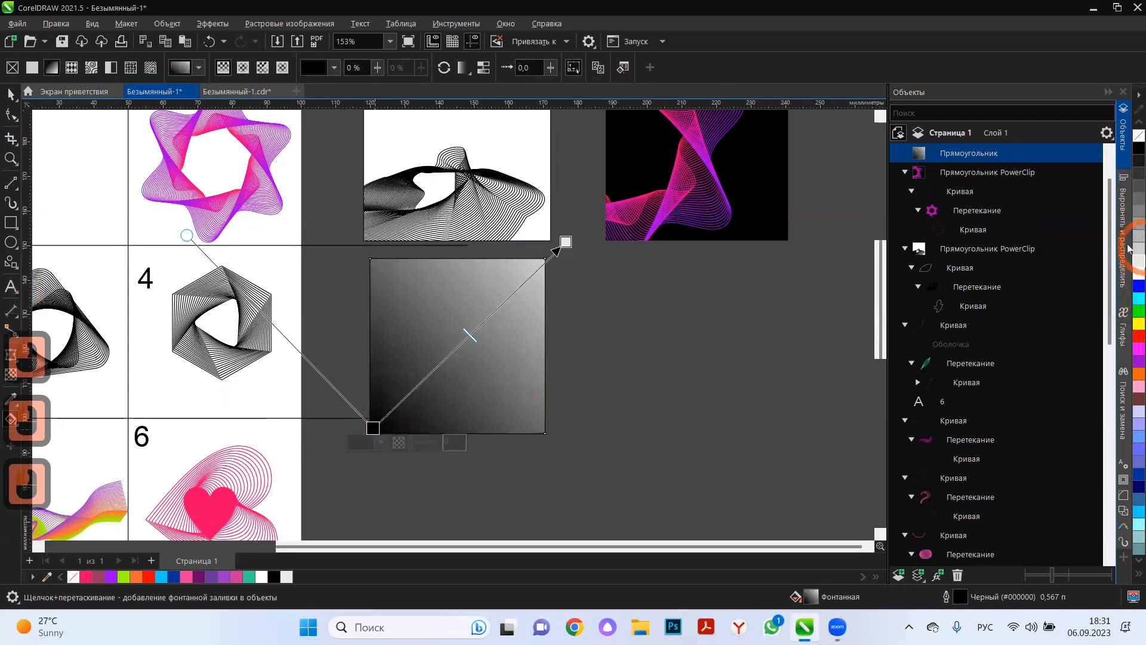
pyautogui.click(1137, 273)
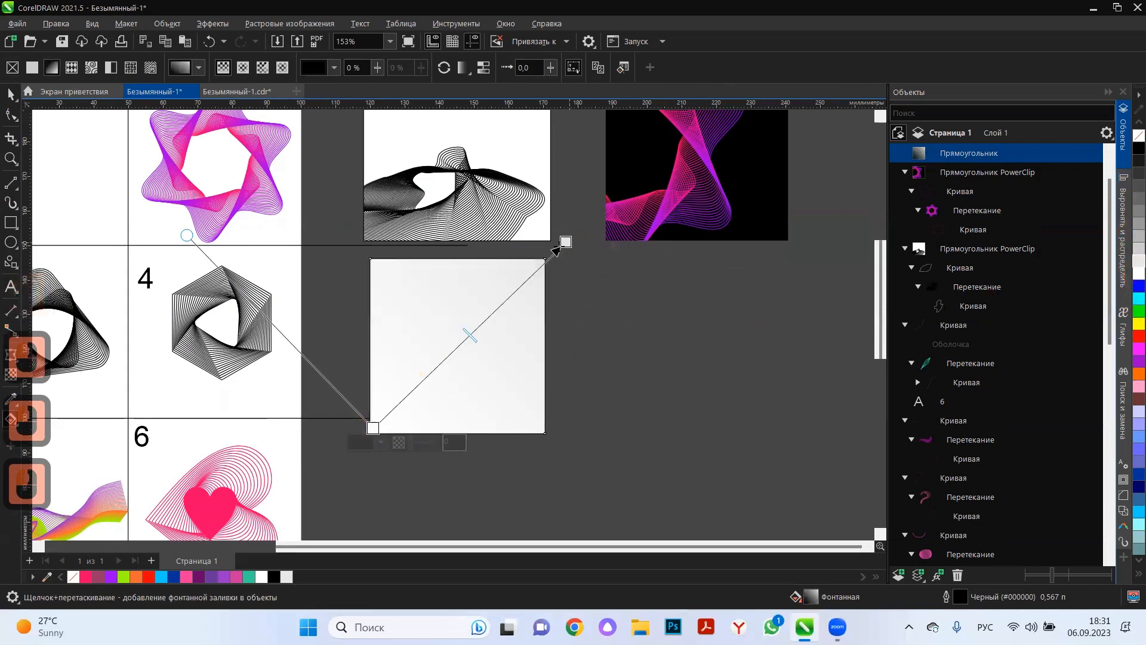
pyautogui.moveTo(566, 242); pyautogui.dragTo(528, 277)
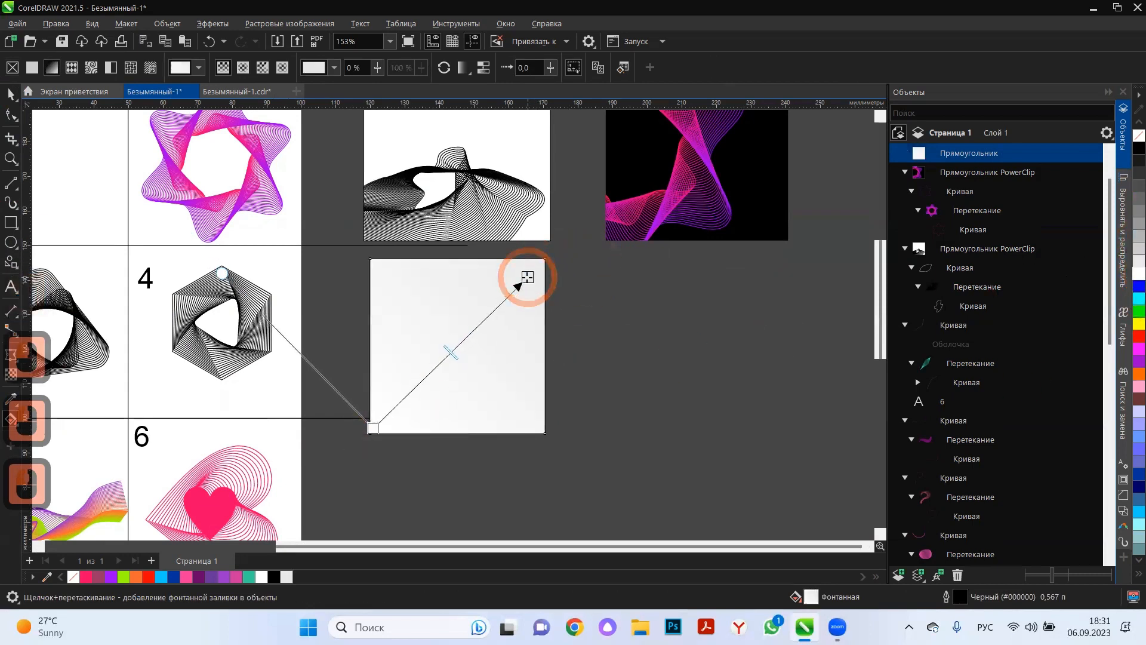
pyautogui.click(375, 427)
pyautogui.click(1136, 274)
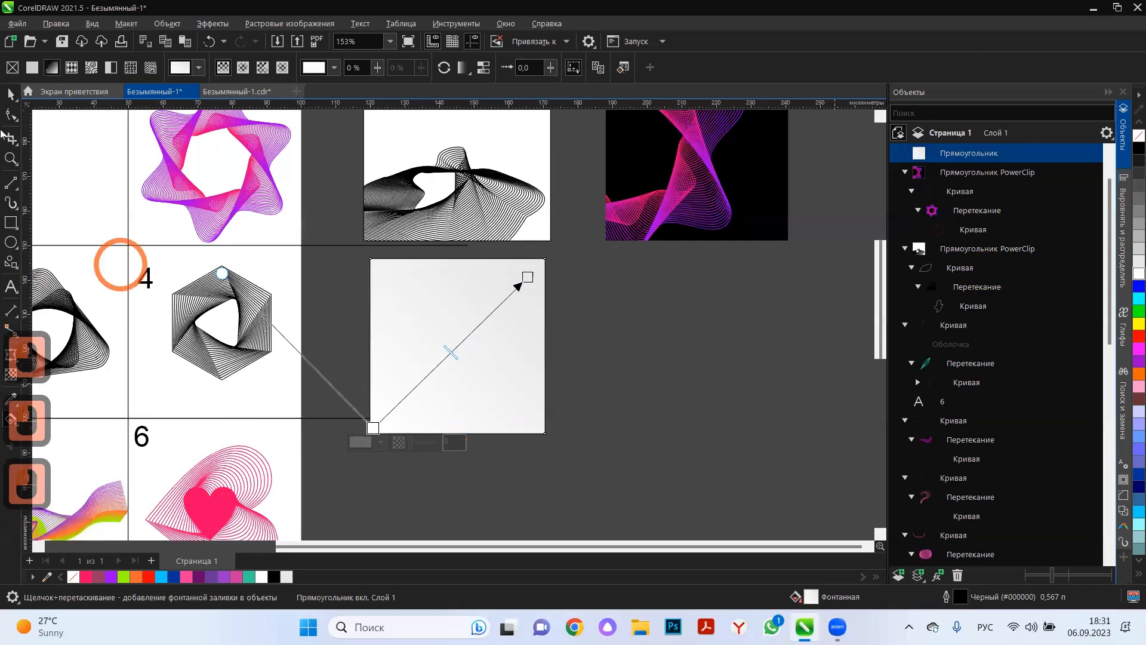
pyautogui.click(10, 94)
pyautogui.click(622, 307)
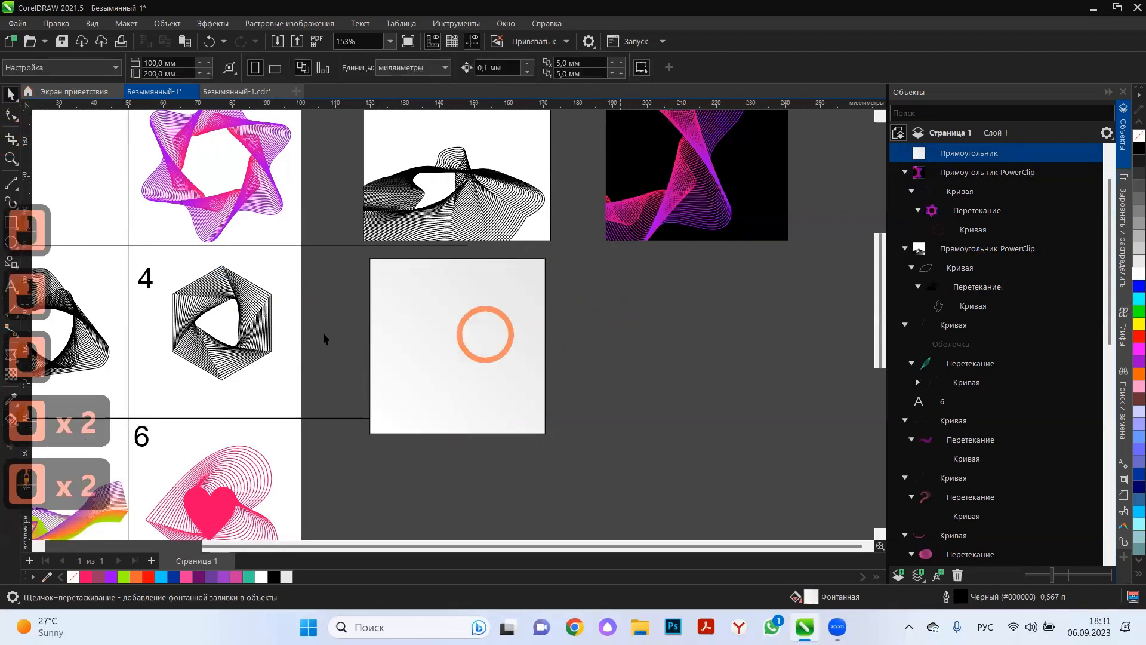
# Copy the black triangular pattern from cell 3 onto the new square's lower-left corner and recolour its lines white.
pyautogui.scroll(-1, 621, 307)
pyautogui.click(129, 322)
pyautogui.moveTo(128, 321); pyautogui.dragTo(423, 386)
pyautogui.rightClick(424, 386)
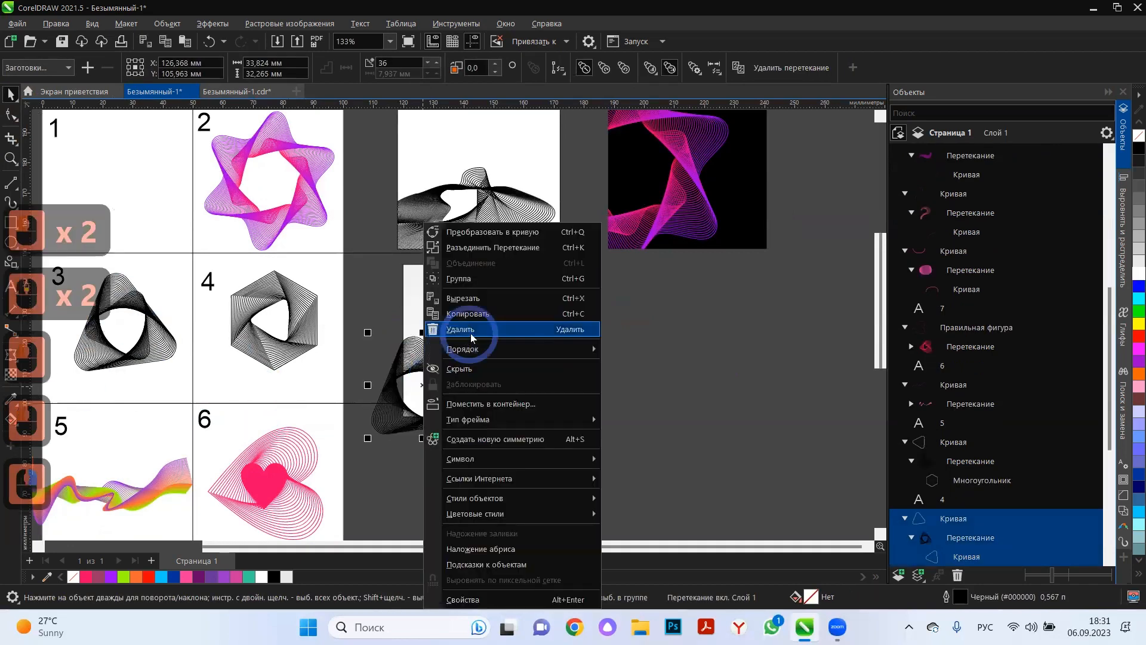
pyautogui.click(401, 350)
pyautogui.scroll(1, 424, 357)
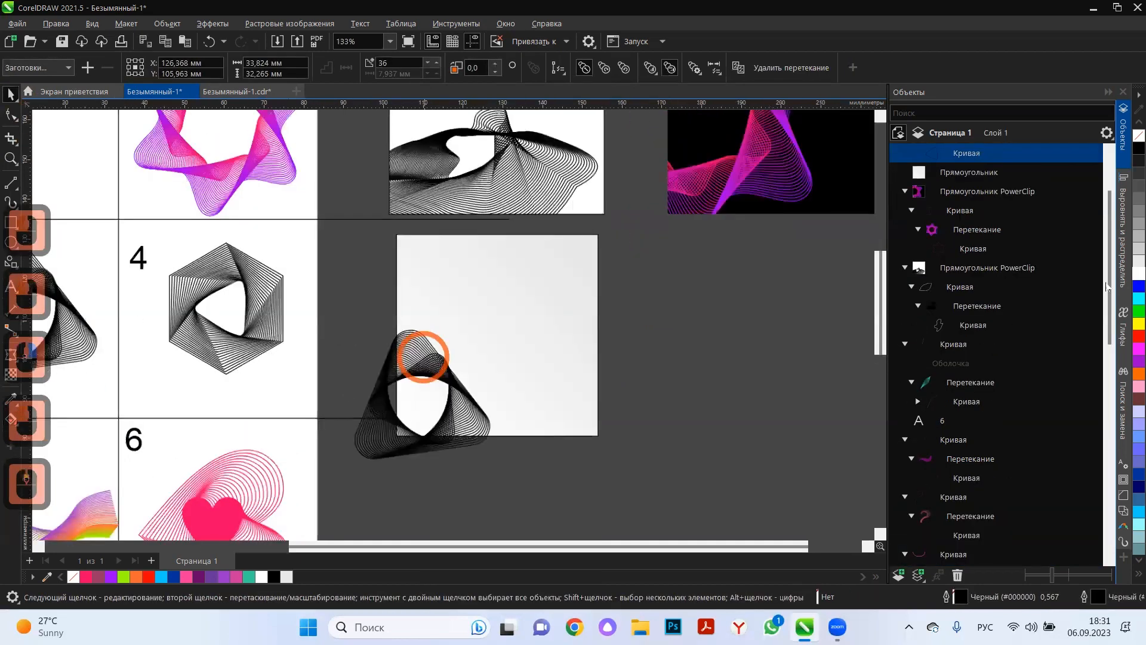
pyautogui.click(422, 357)
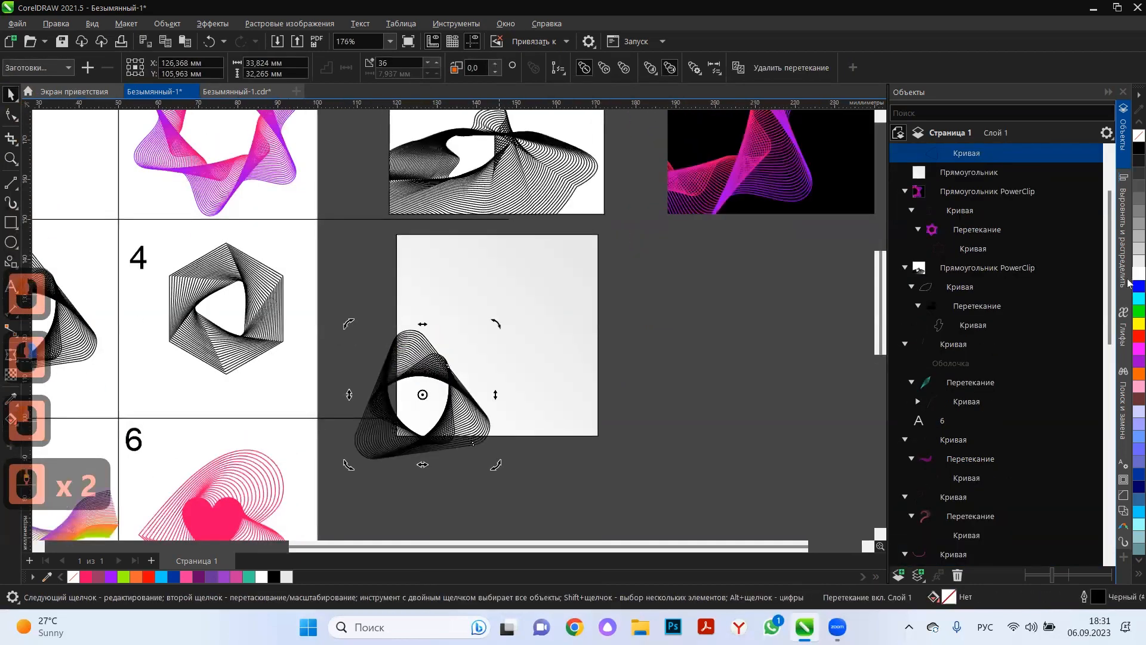
# Replace the square's gradient with a solid light grey fill (#B3B3B3).
pyautogui.click(588, 303)
pyautogui.click(1138, 210)
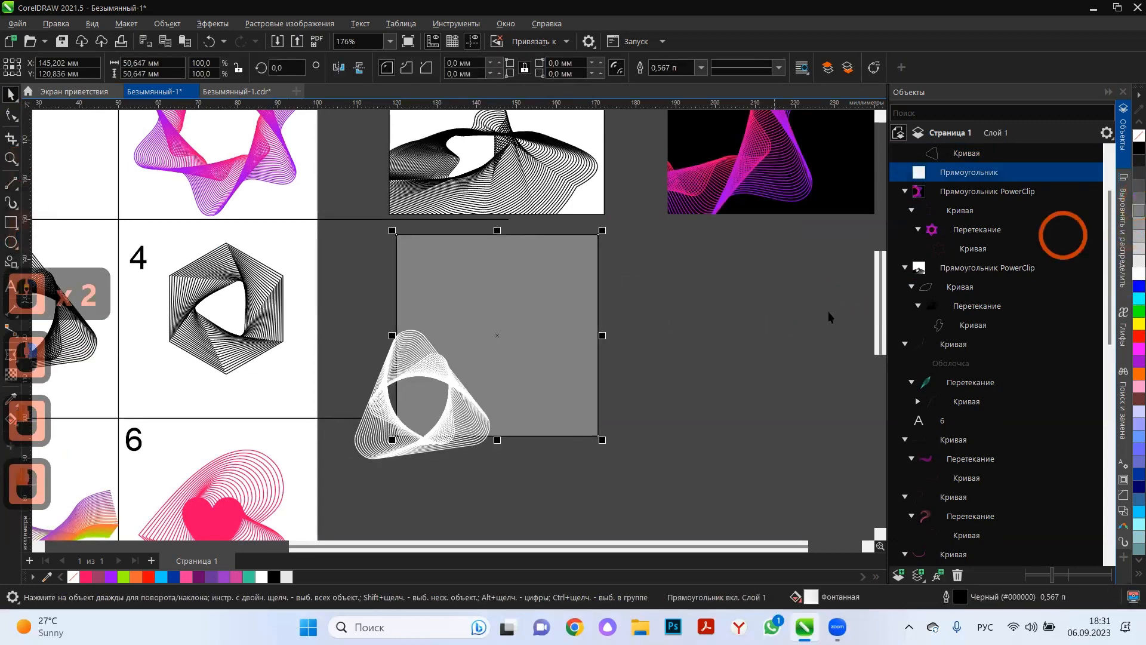
pyautogui.click(731, 344)
pyautogui.click(578, 299)
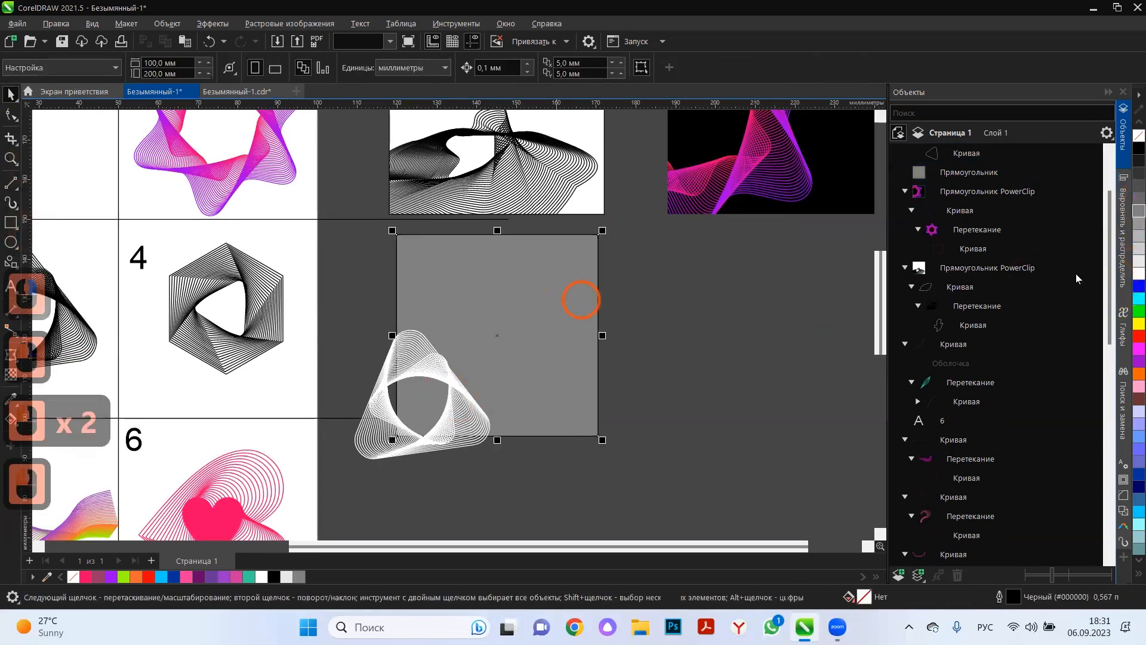
pyautogui.click(1139, 235)
pyautogui.click(729, 354)
# Shrink the white triangular pattern to about 25 × 24 mm and place it inside the grey square as a PowerClip.
pyautogui.click(471, 407)
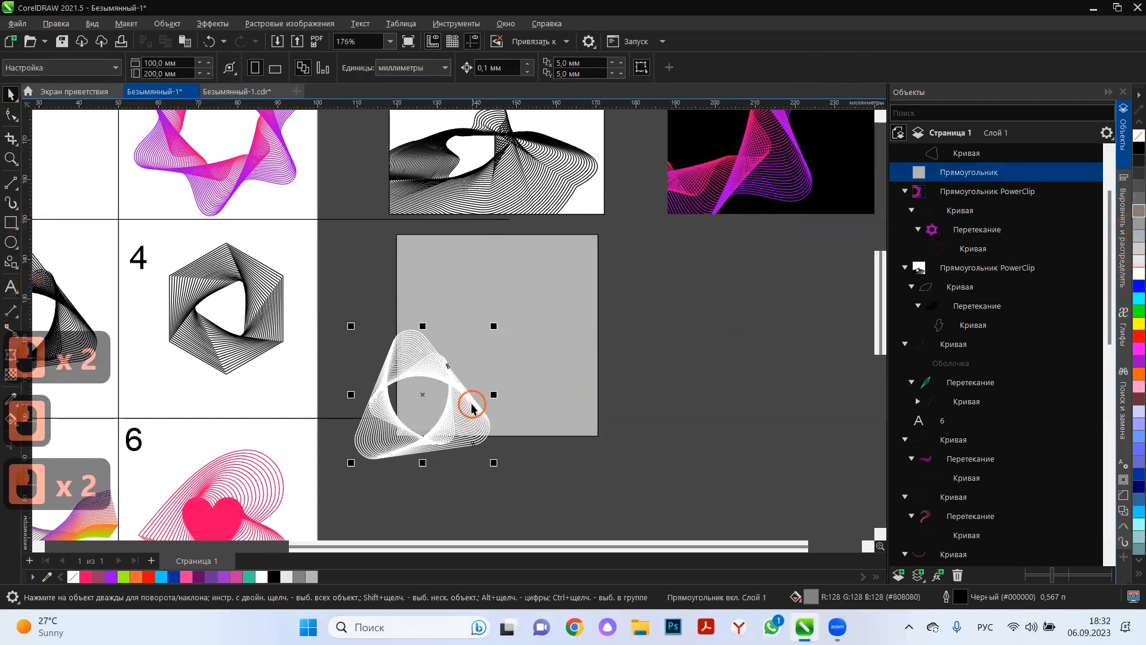
pyautogui.moveTo(494, 326); pyautogui.dragTo(459, 360)
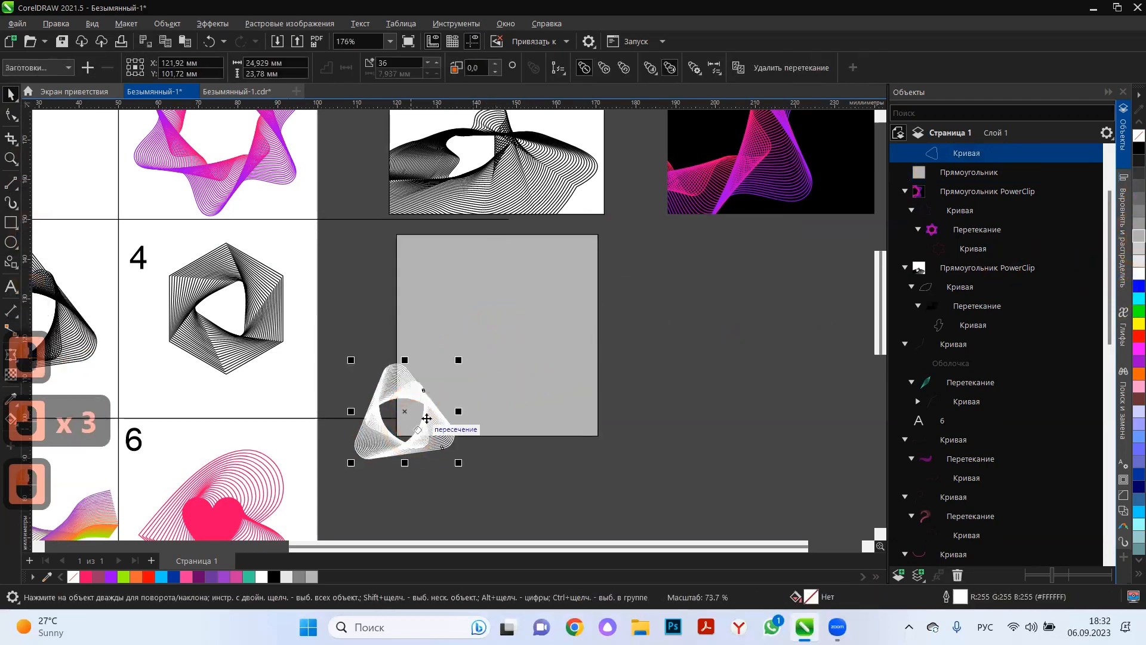
pyautogui.moveTo(425, 418); pyautogui.dragTo(517, 308)
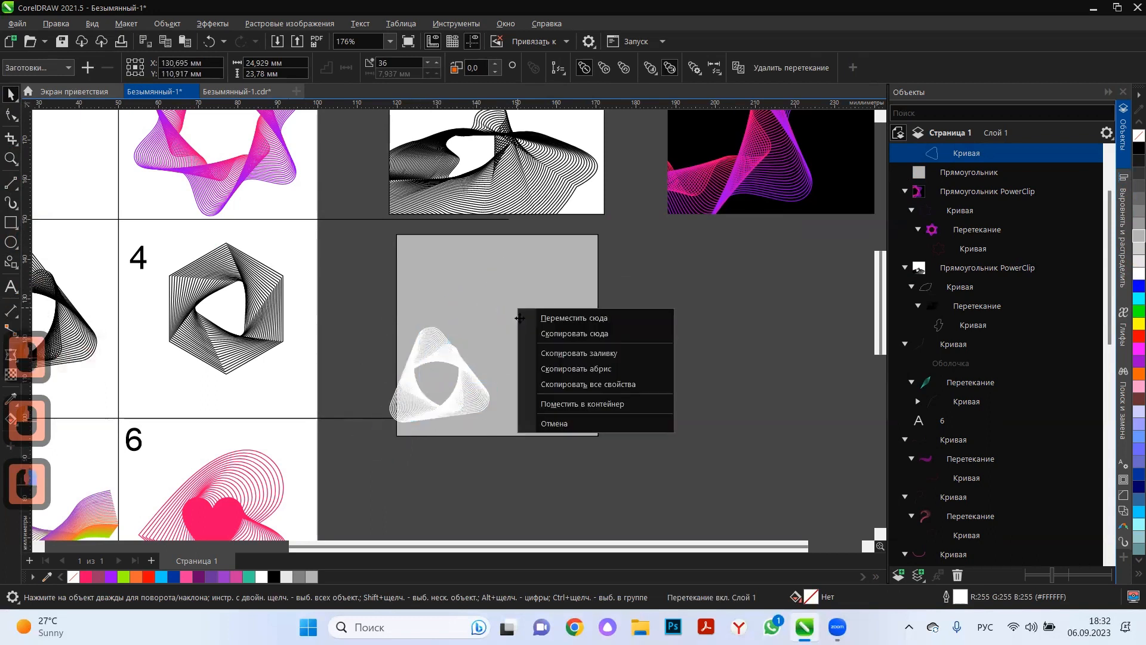
pyautogui.click(592, 402)
# Open the grey frame's PowerClip contents, move the triangular pattern over the frame's lower-left corner and rotate it.
pyautogui.click(543, 328)
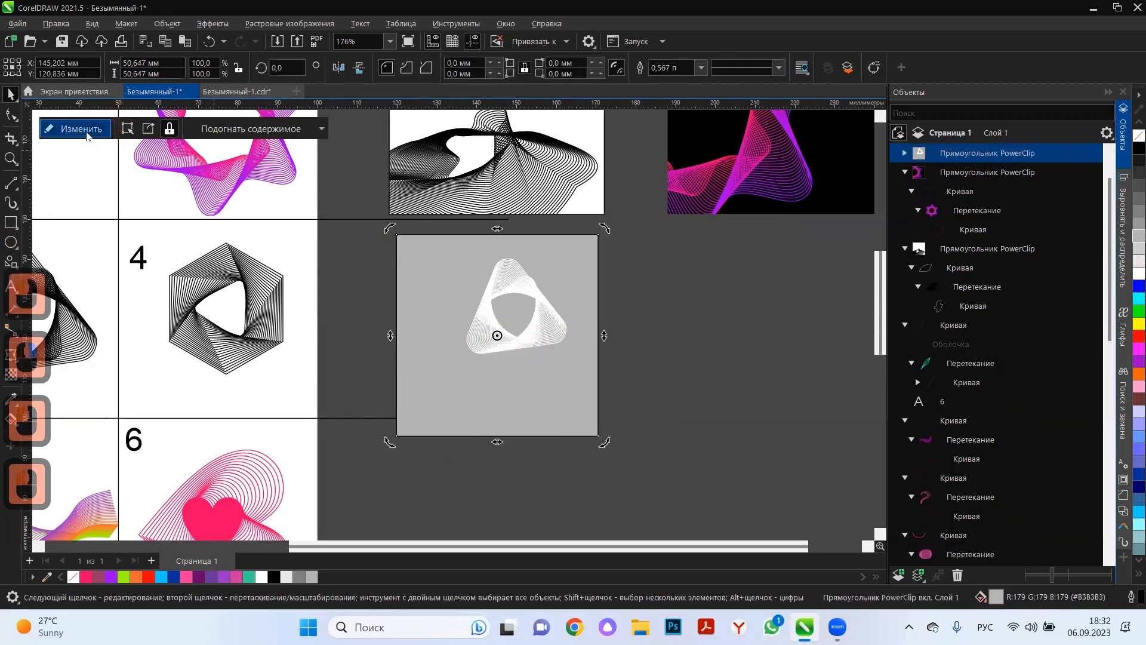
pyautogui.click(85, 131)
pyautogui.click(542, 324)
pyautogui.moveTo(541, 325); pyautogui.dragTo(464, 484)
pyautogui.click(456, 463)
pyautogui.click(512, 409)
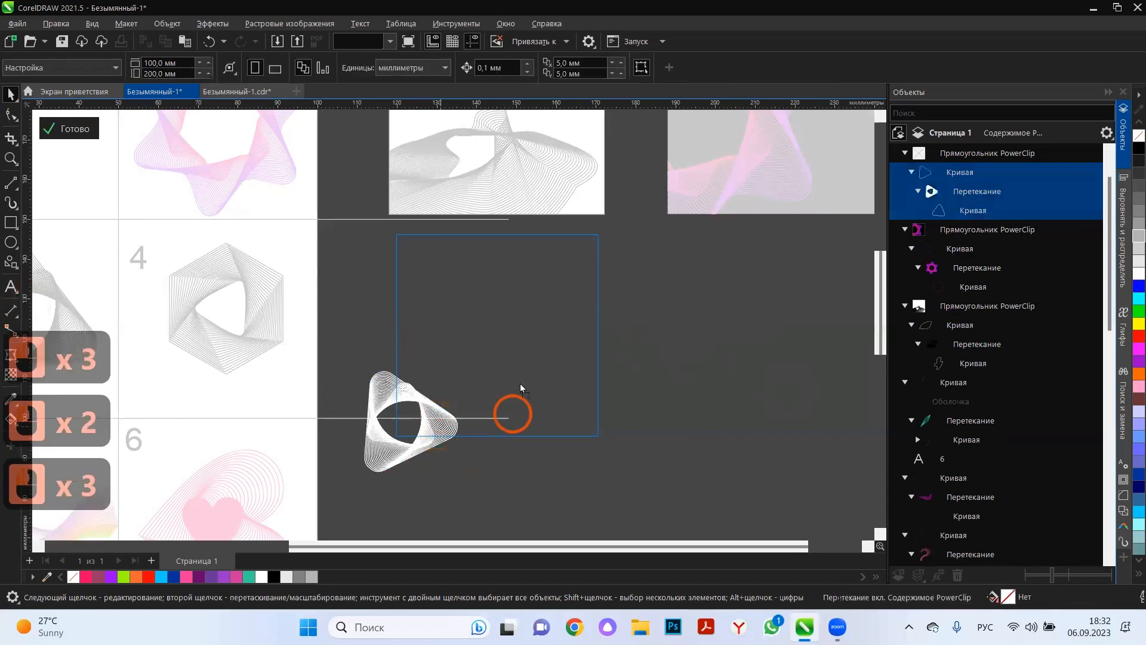
# Copy the triangular pattern just above the original, then rotate the copy and enlarge it to about 34 × 36 mm.
pyautogui.moveTo(432, 426); pyautogui.dragTo(473, 347)
pyautogui.rightClick(475, 347)
pyautogui.click(451, 342)
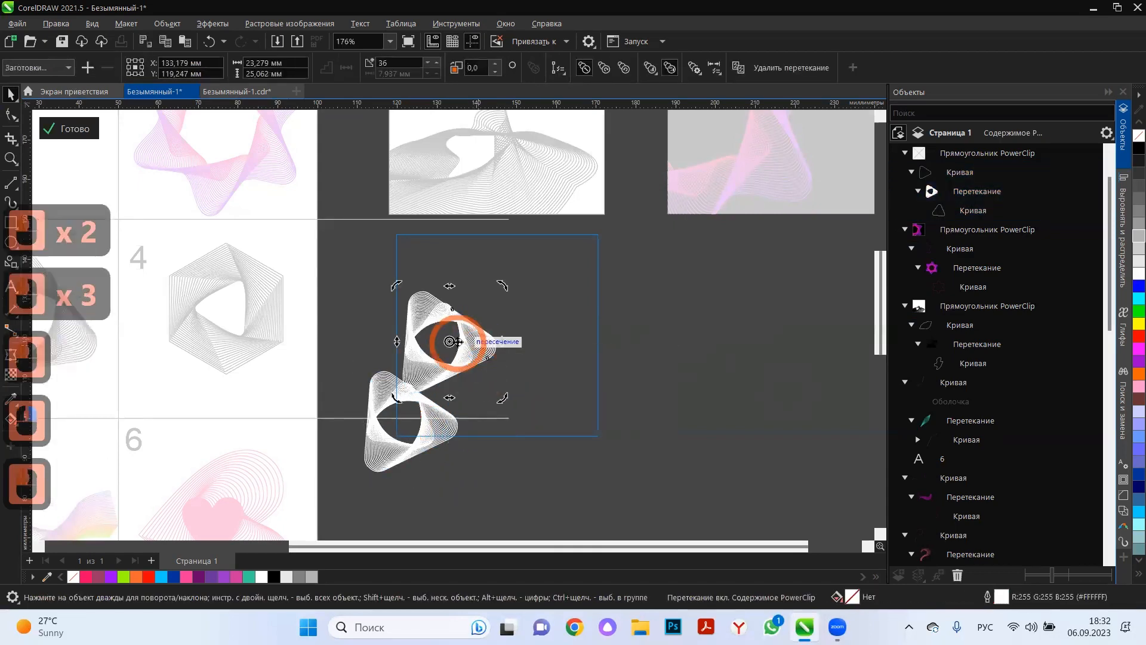
pyautogui.moveTo(503, 282); pyautogui.dragTo(526, 444)
pyautogui.click(493, 403)
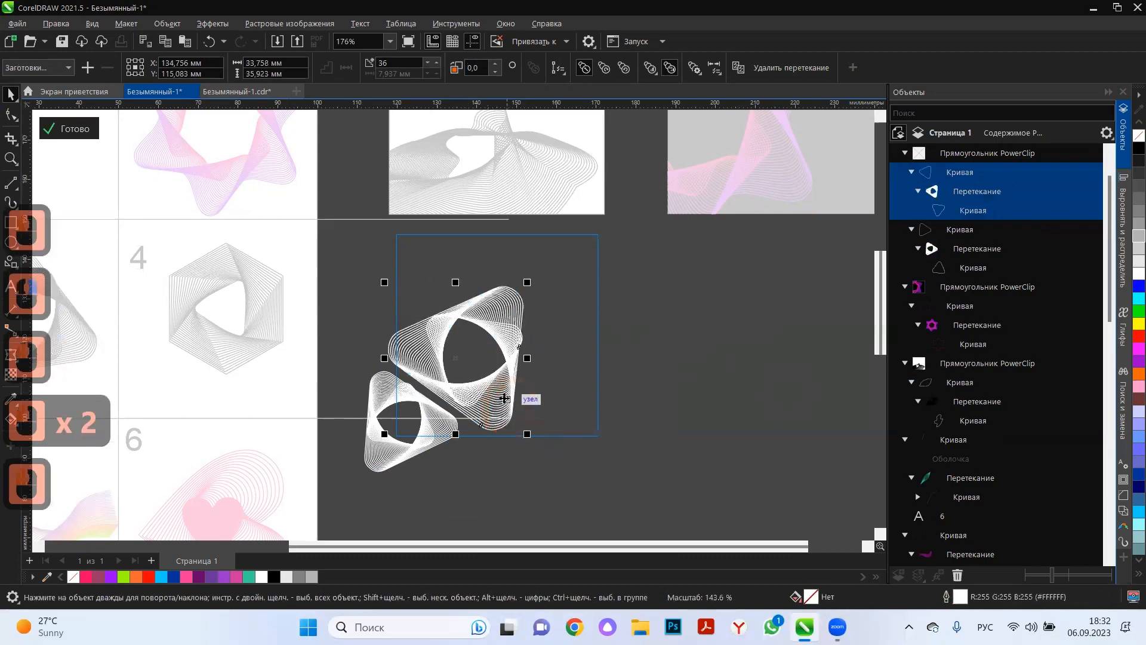
# Shift the large triangular pattern over the frame's left edge, copy it to the upper-left corner and rotate the copy.
pyautogui.moveTo(504, 398); pyautogui.dragTo(430, 278)
pyautogui.click(431, 276)
pyautogui.moveTo(457, 148); pyautogui.dragTo(484, 234)
pyautogui.click(468, 228)
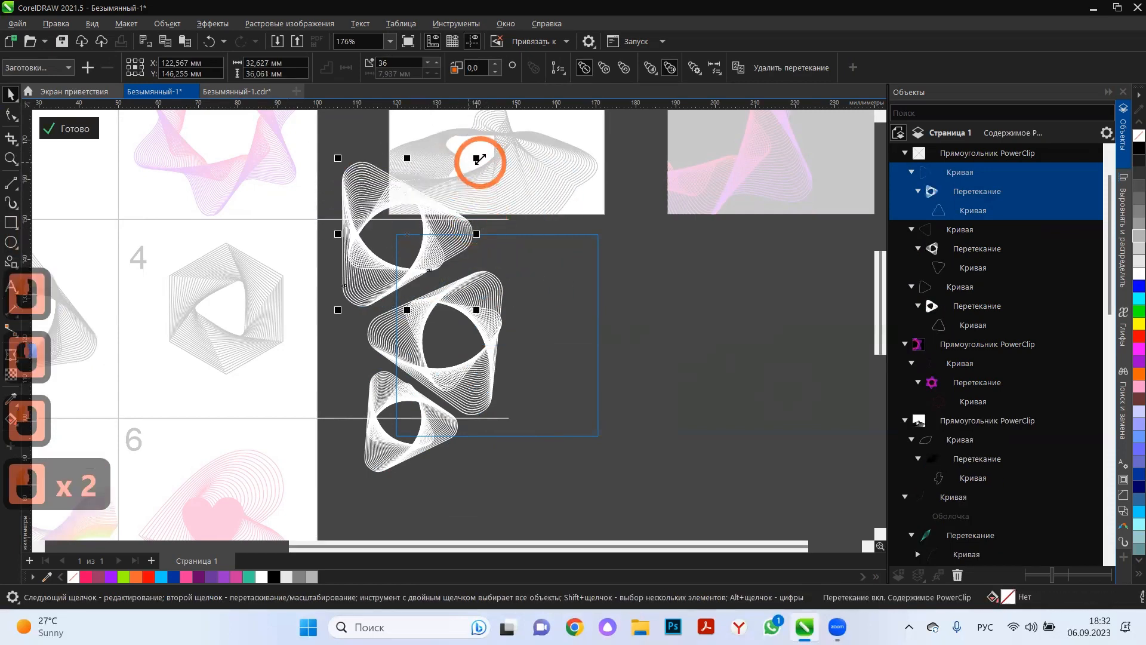
# Shrink the upper-left copy to about 22 × 23 mm, fit it beside the large pattern with a slight rotation, and finish editing.
pyautogui.moveTo(477, 159); pyautogui.dragTo(428, 210)
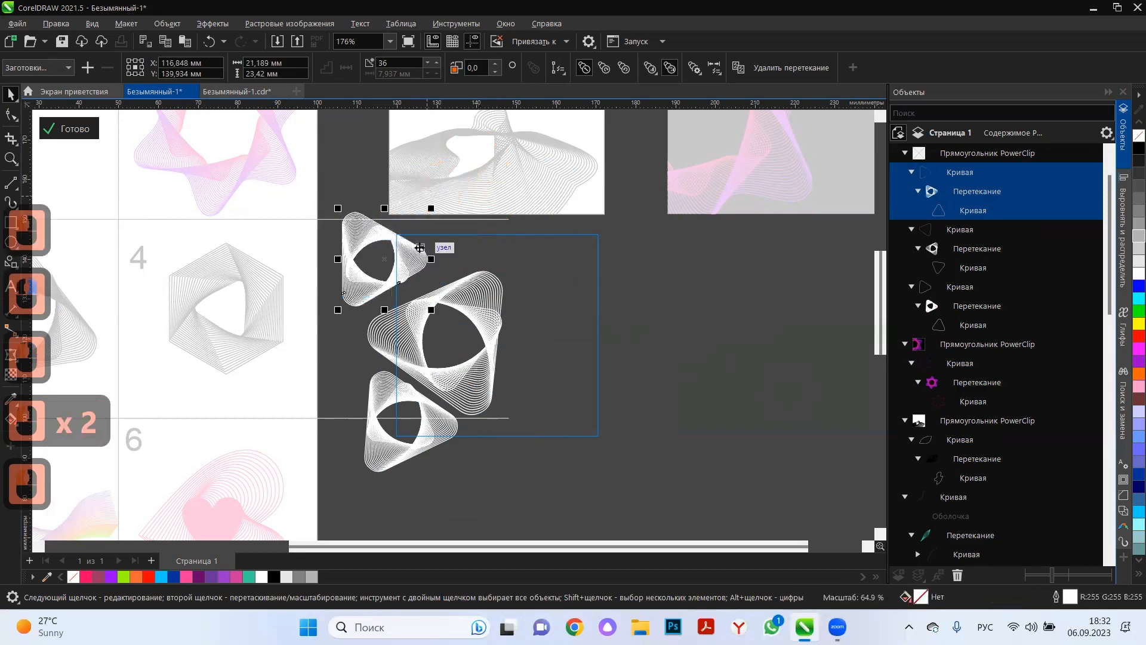
pyautogui.moveTo(452, 261)
pyautogui.mouseDown()
pyautogui.moveTo(465, 258)
pyautogui.moveTo(455, 255)
pyautogui.mouseUp()
pyautogui.click(453, 251)
pyautogui.moveTo(473, 310); pyautogui.dragTo(463, 316)
pyautogui.click(79, 130)
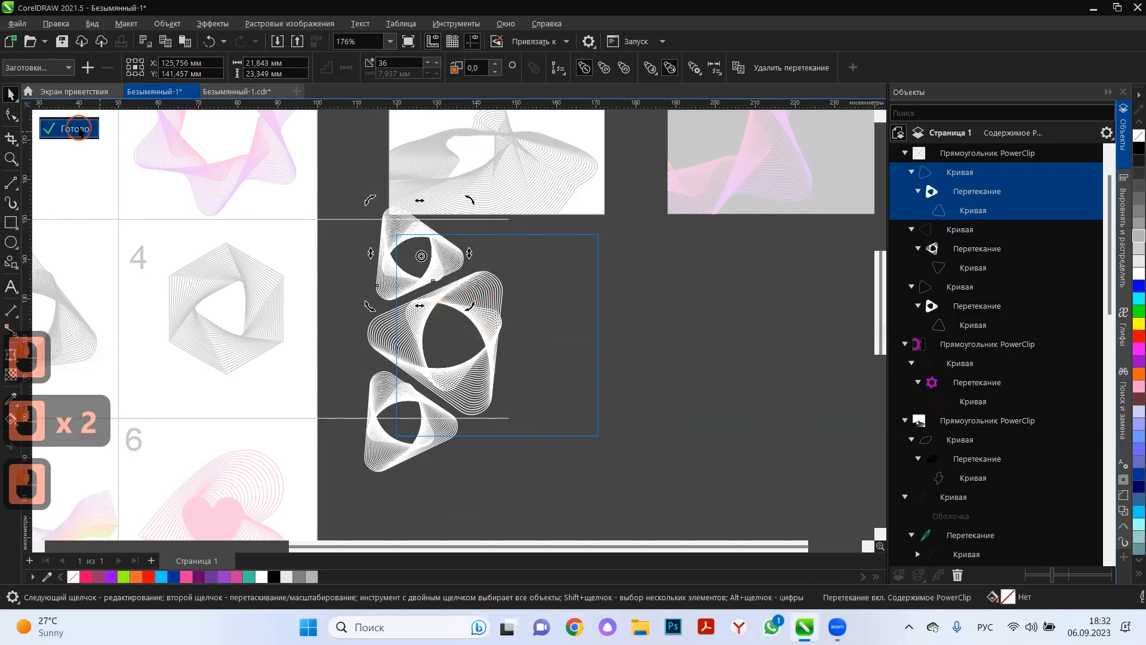
# Draw a square about 53 mm wide below the black frame and move it beside the grey frame.
pyautogui.click(639, 381)
pyautogui.scroll(-1, 637, 358)
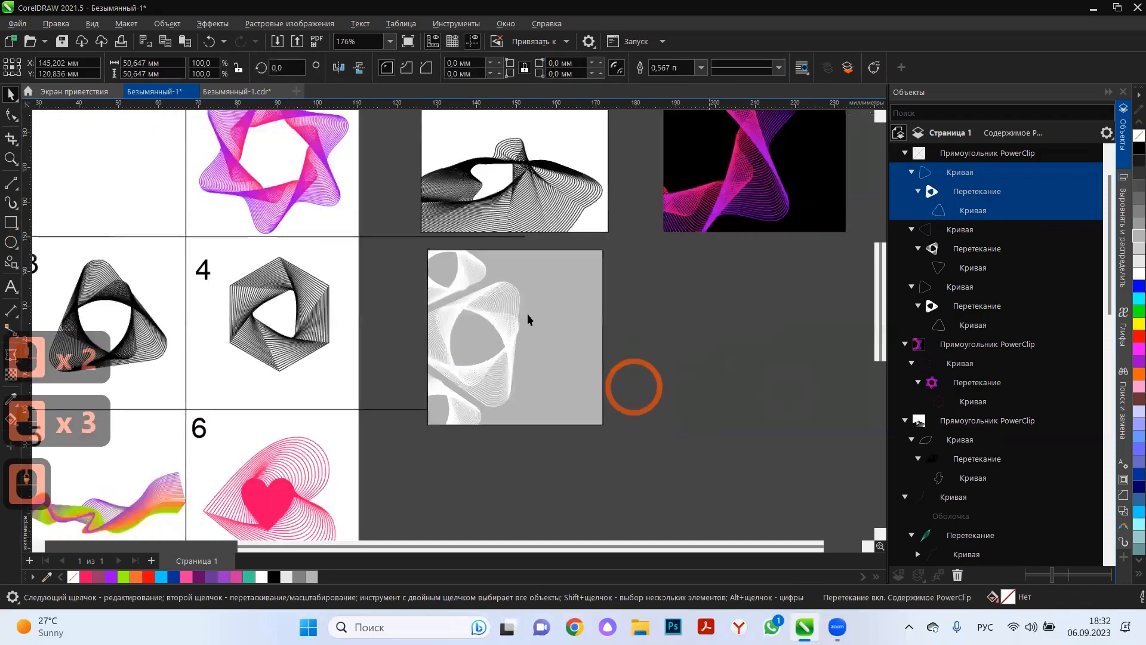
pyautogui.scroll(-3, 576, 337)
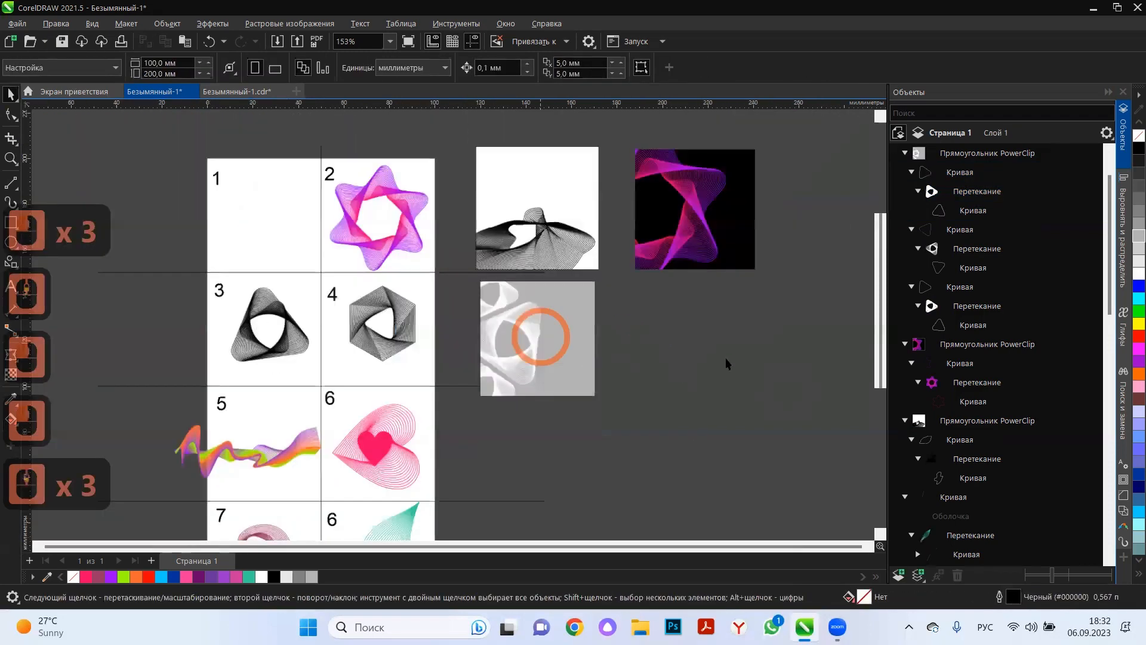
pyautogui.click(11, 222)
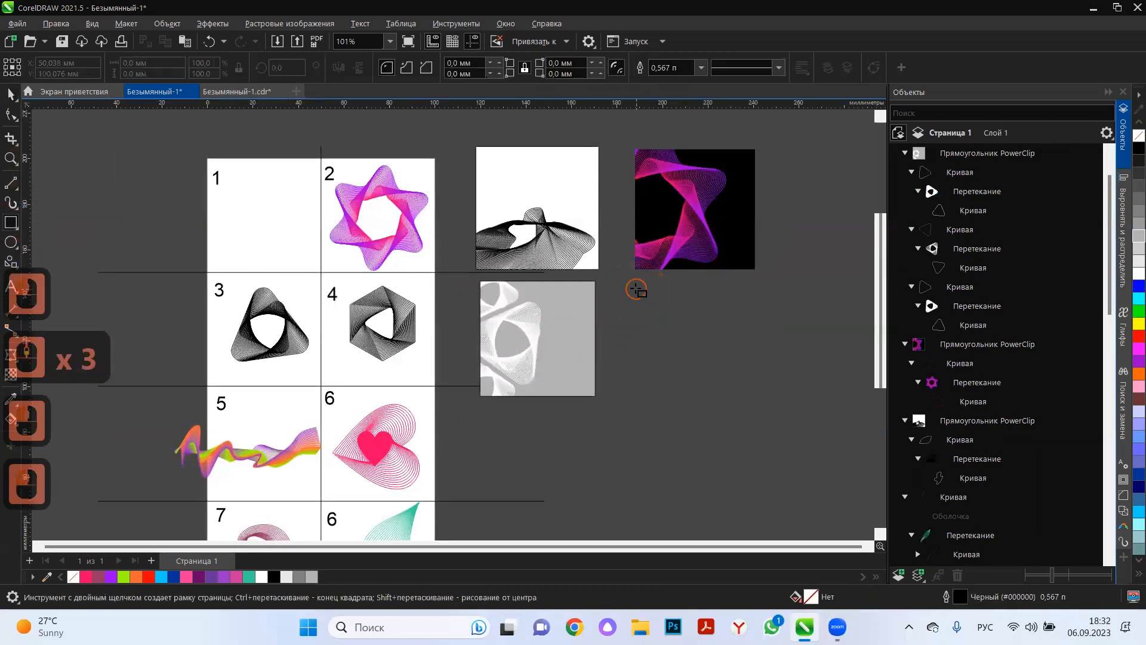
pyautogui.moveTo(636, 289); pyautogui.dragTo(737, 405)
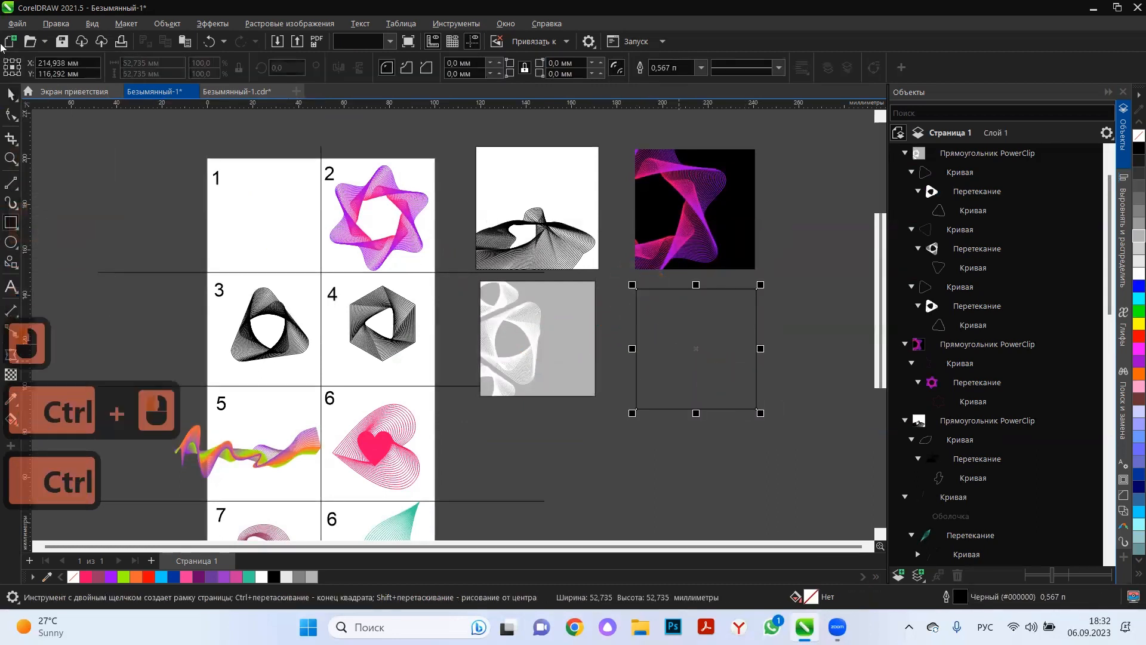
pyautogui.click(11, 94)
pyautogui.scroll(2, 768, 317)
pyautogui.moveTo(732, 336); pyautogui.dragTo(732, 312)
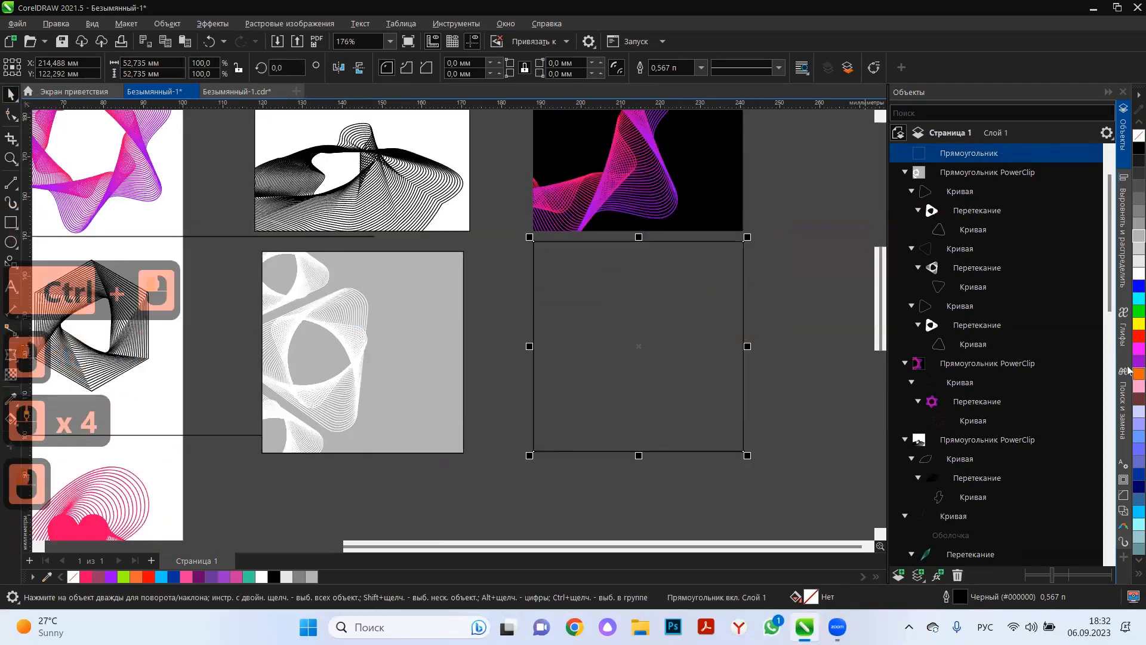
# Fill the new square with dark pink (#CC3399) and divide it with a Mesh Fill grid of 4 × 4 cells.
pyautogui.click(236, 578)
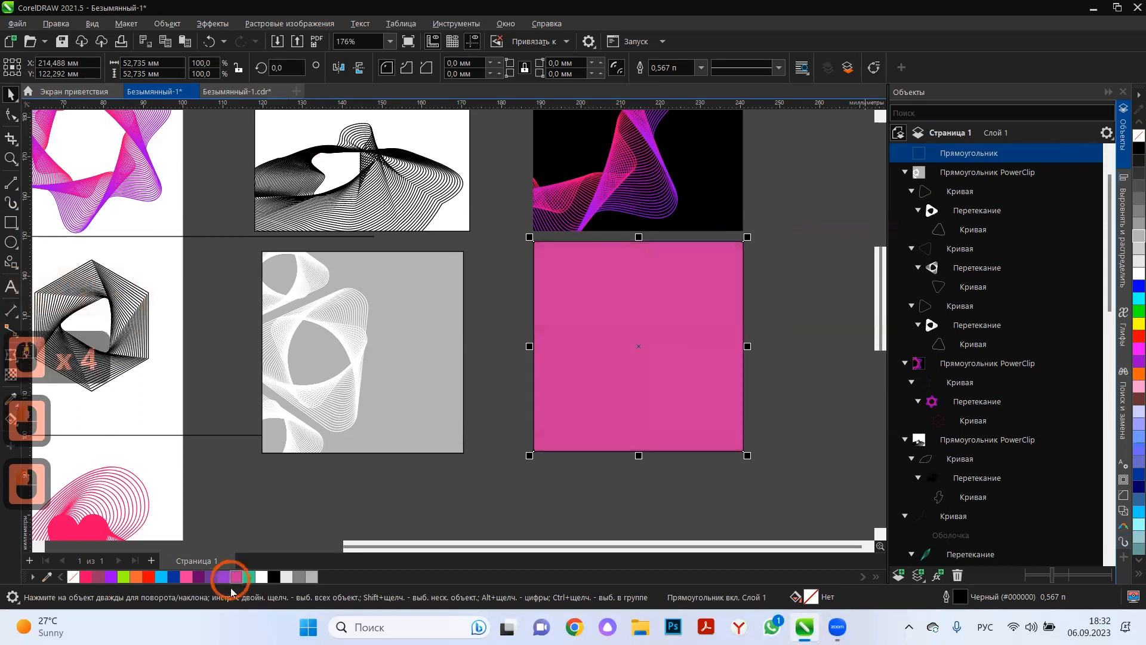
pyautogui.click(14, 425)
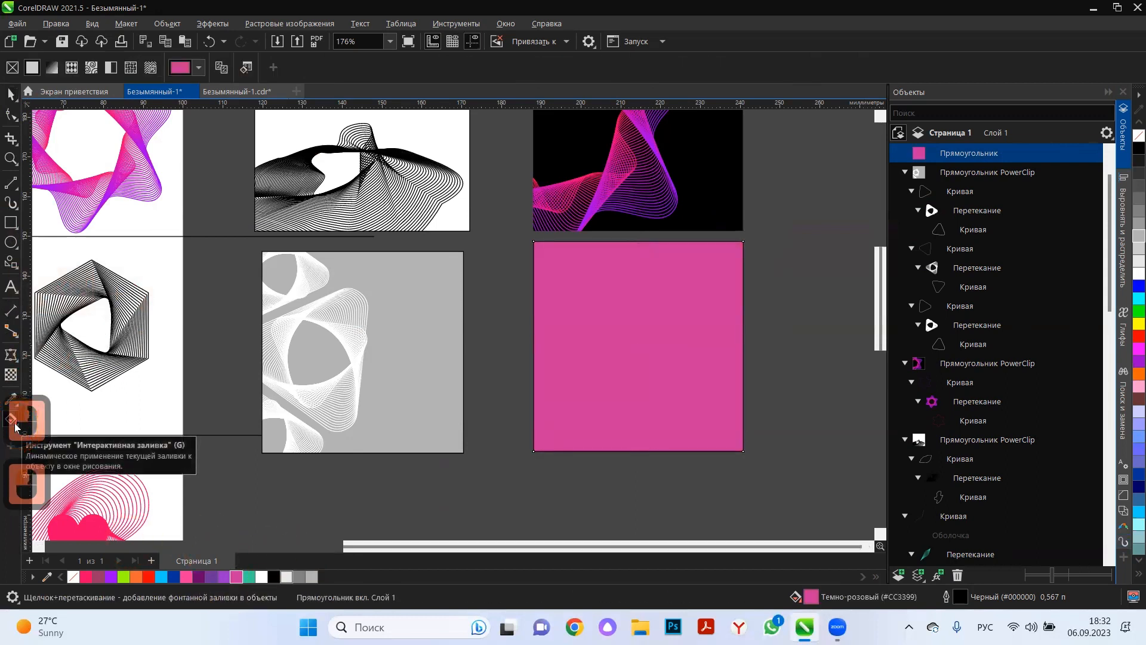
pyautogui.click(16, 427)
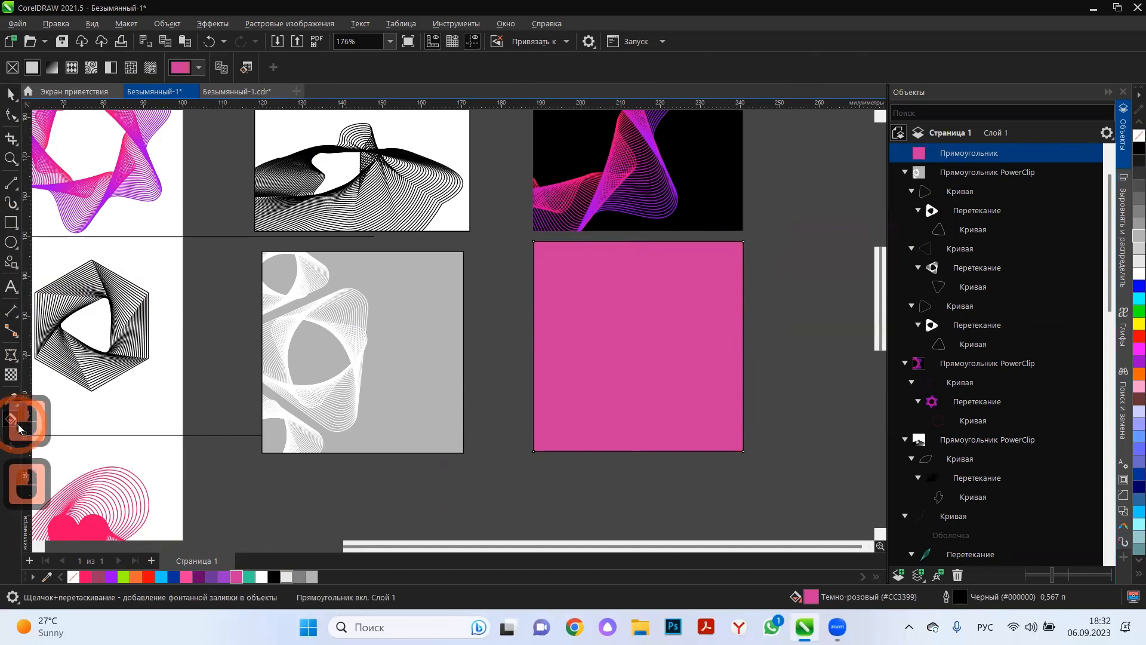
pyautogui.click(19, 428)
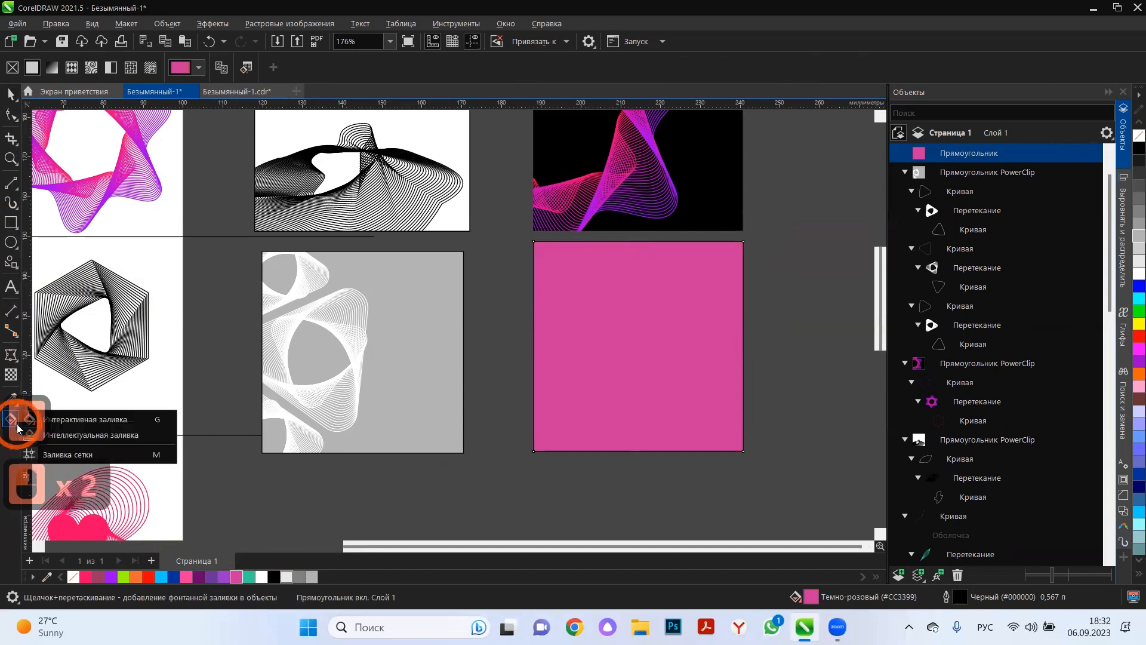
pyautogui.click(76, 454)
pyautogui.click(658, 372)
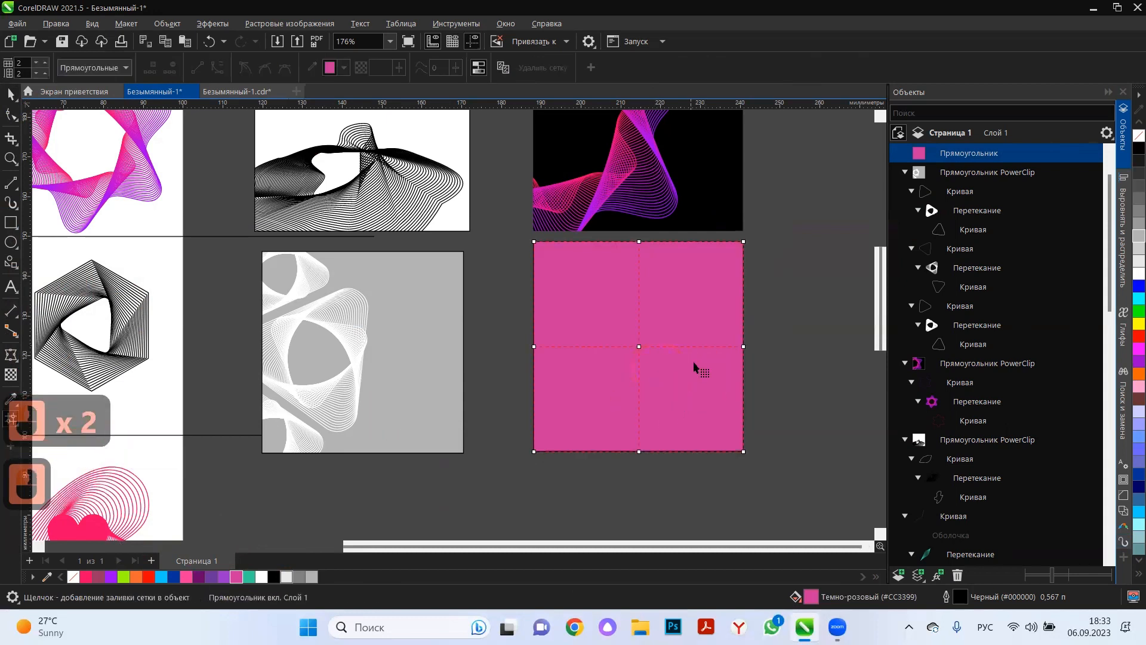
pyautogui.doubleClick(702, 347)
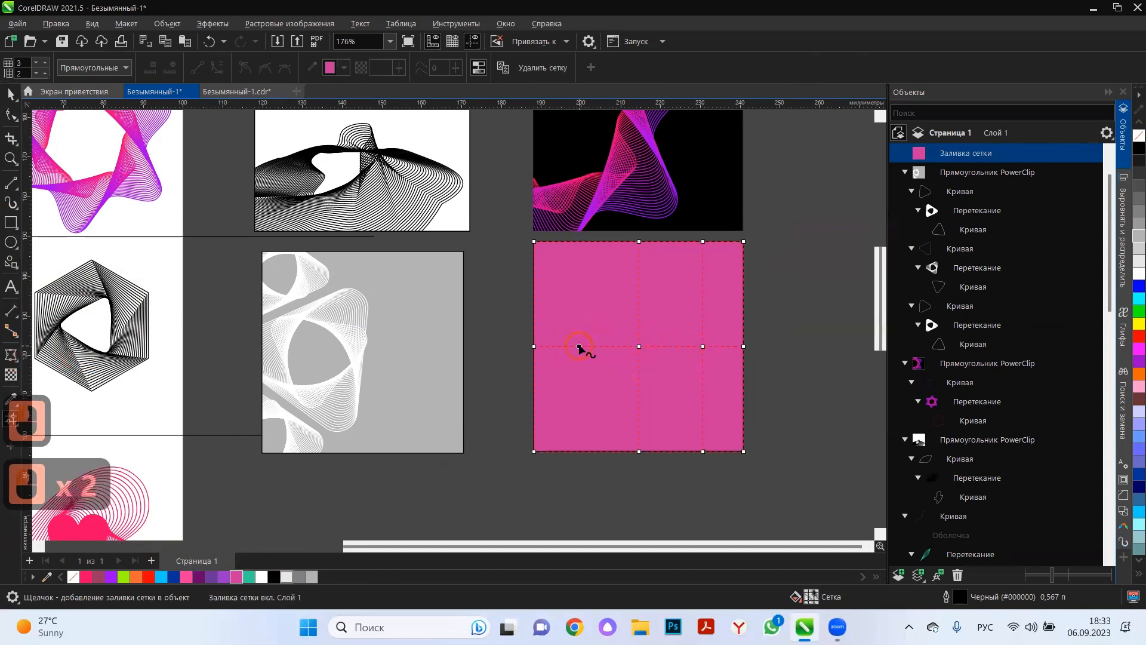
pyautogui.doubleClick(583, 416)
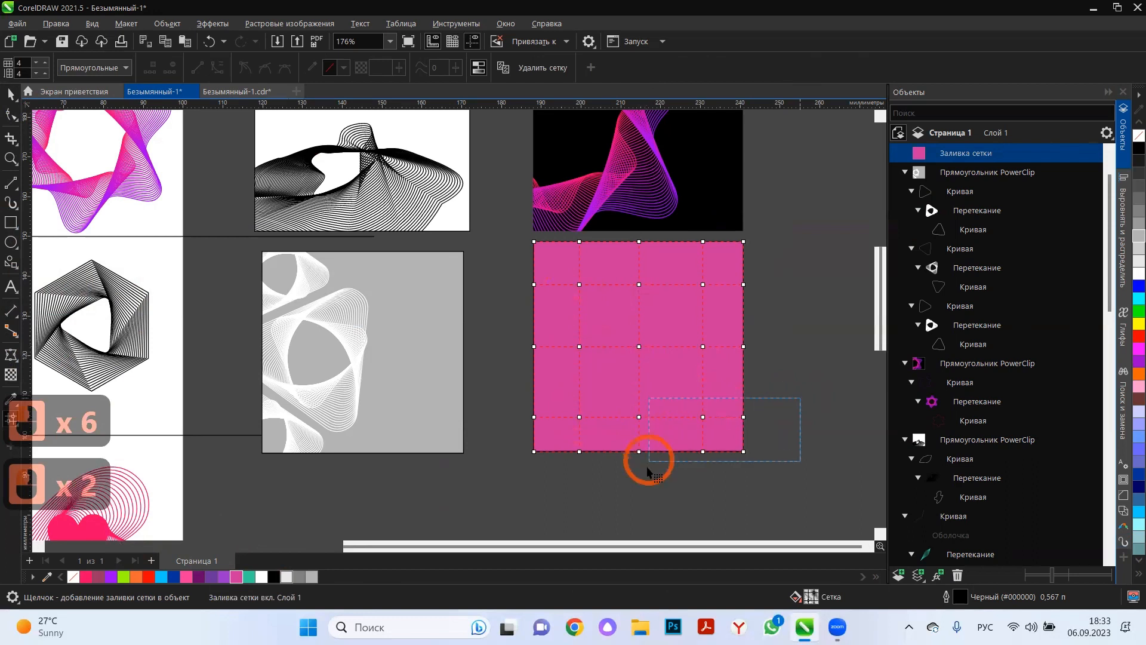
# Colour the square's lower-right mesh nodes lime green (#99FF00) and the nodes on its middle-left side orange.
pyautogui.moveTo(649, 460); pyautogui.dragTo(650, 460)
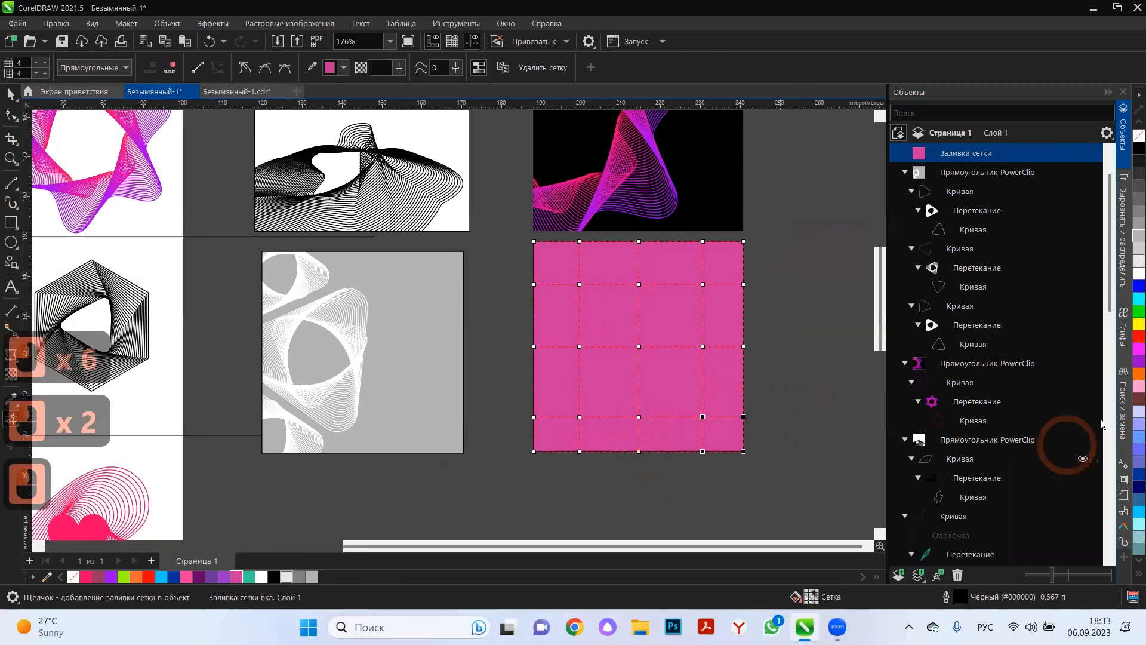
pyautogui.rightClick(1138, 560)
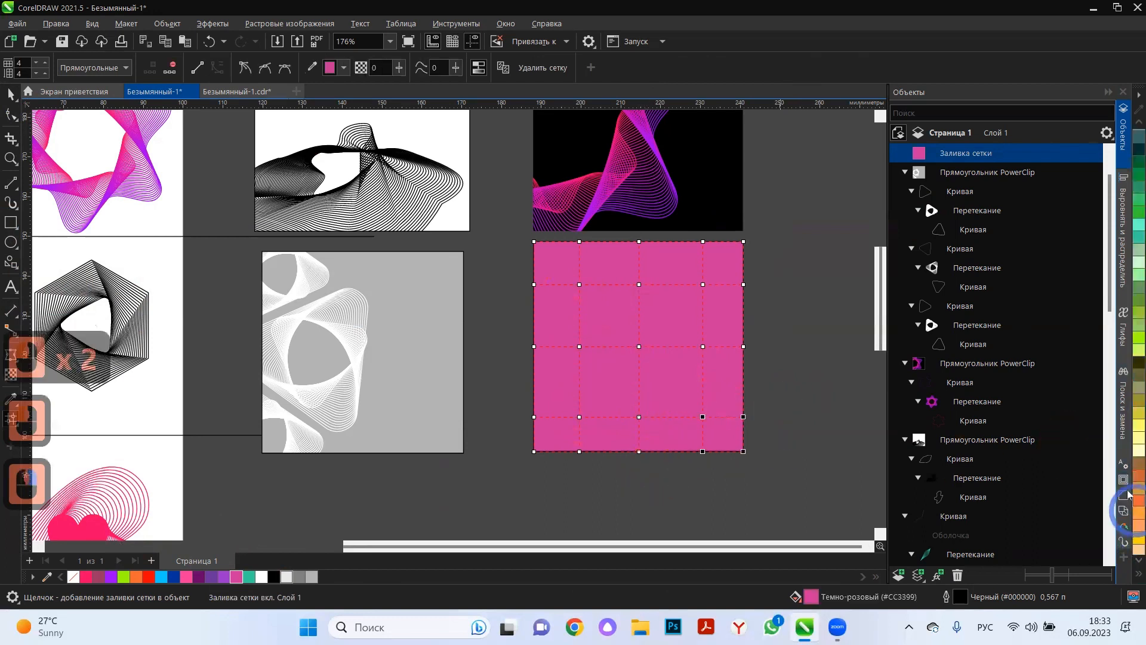
pyautogui.click(1129, 339)
pyautogui.click(579, 347)
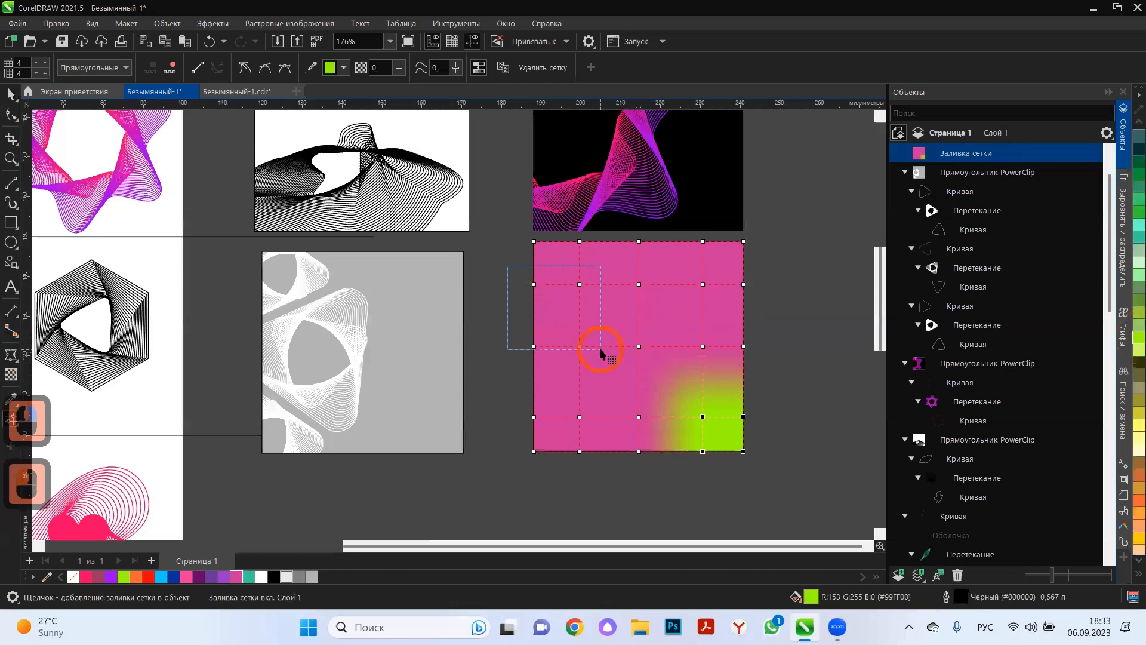
pyautogui.click(1128, 502)
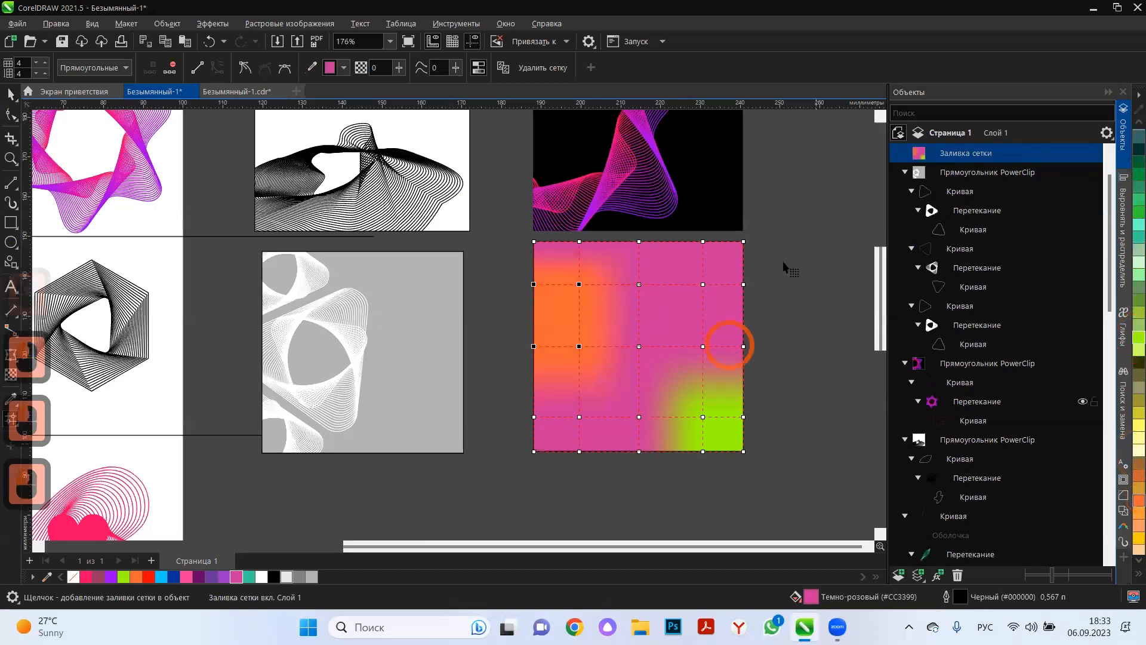
# Colour the mesh nodes on the square's upper-right area purple (#9933CC) and the lower-left nodes bright pink (#FF3399).
pyautogui.moveTo(738, 266); pyautogui.dragTo(627, 364)
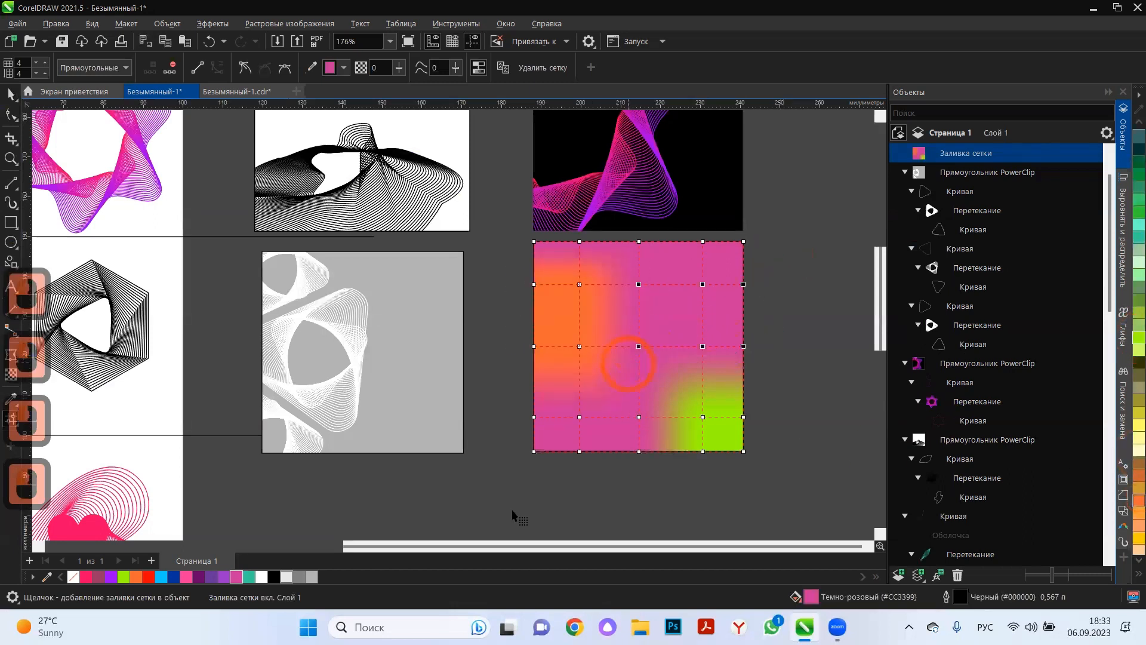
pyautogui.click(222, 577)
pyautogui.moveTo(635, 419); pyautogui.dragTo(636, 400)
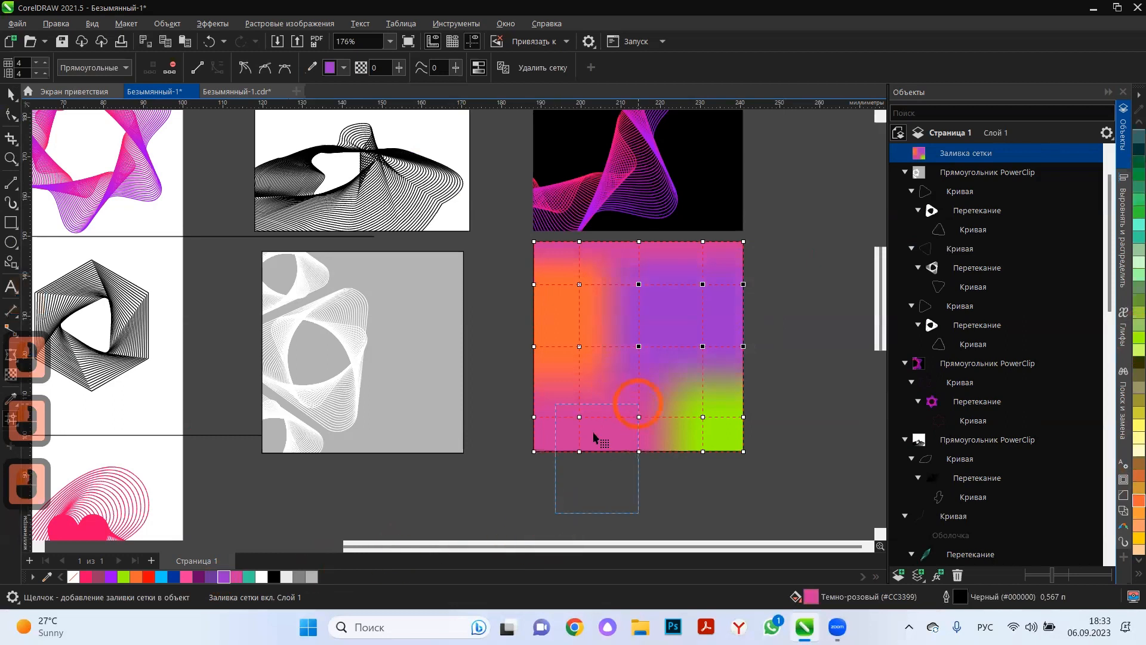
pyautogui.click(187, 577)
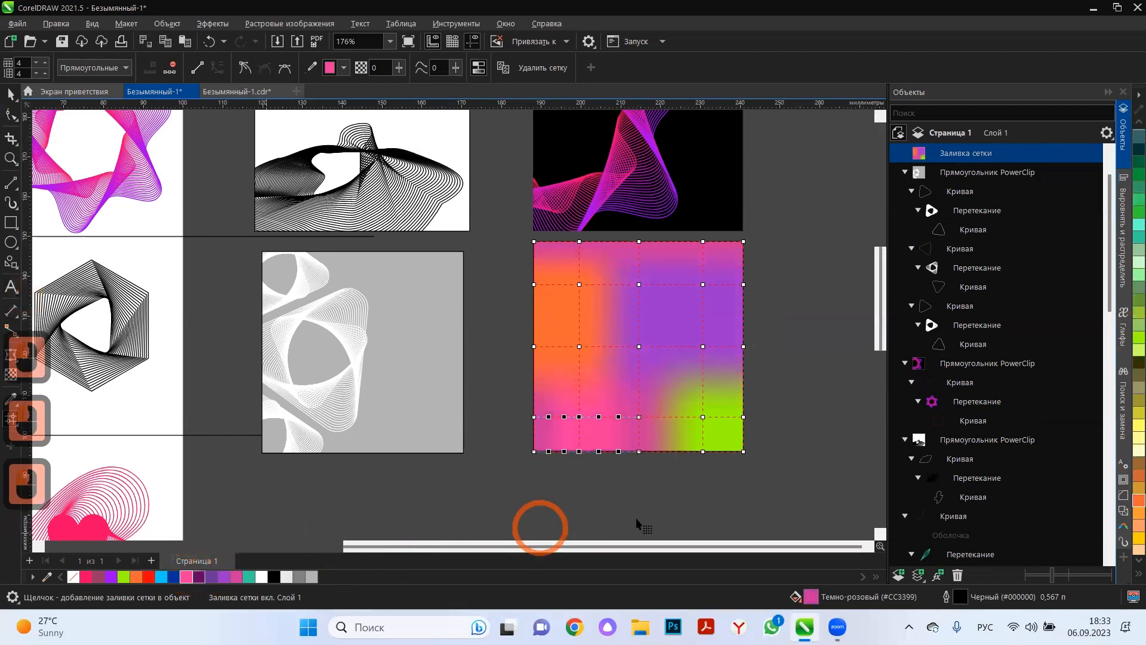
# Bend the mesh curves around the purple centre node and raise the inner lime-green node into the purple area.
pyautogui.click(639, 346)
pyautogui.click(681, 346)
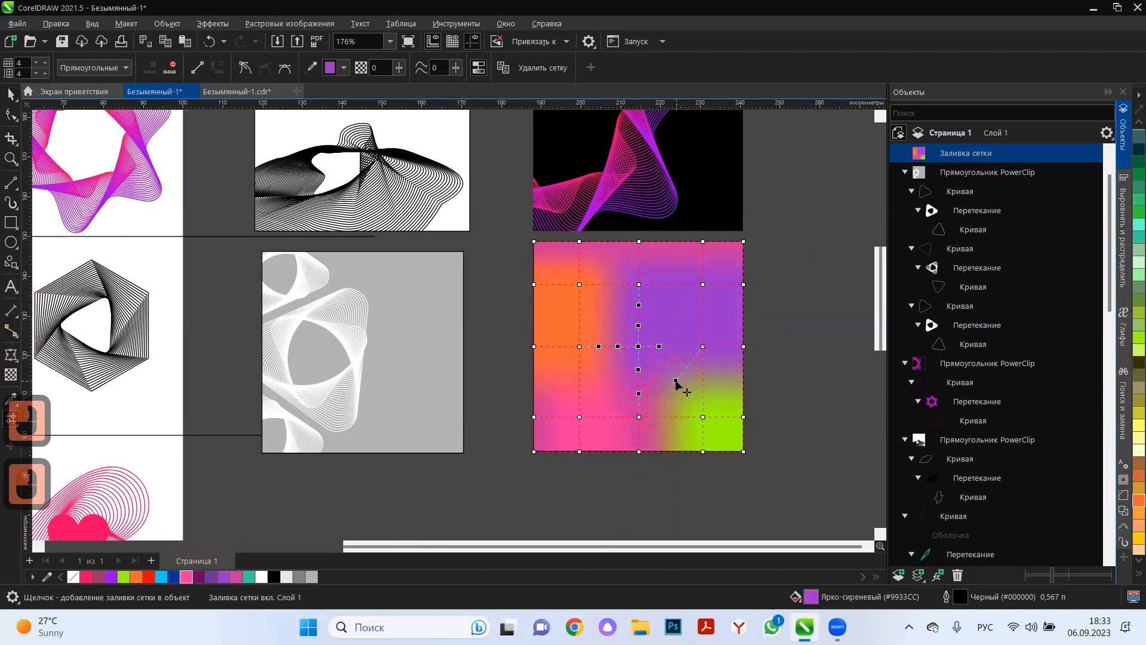
pyautogui.moveTo(676, 380); pyautogui.dragTo(672, 440)
pyautogui.click(638, 310)
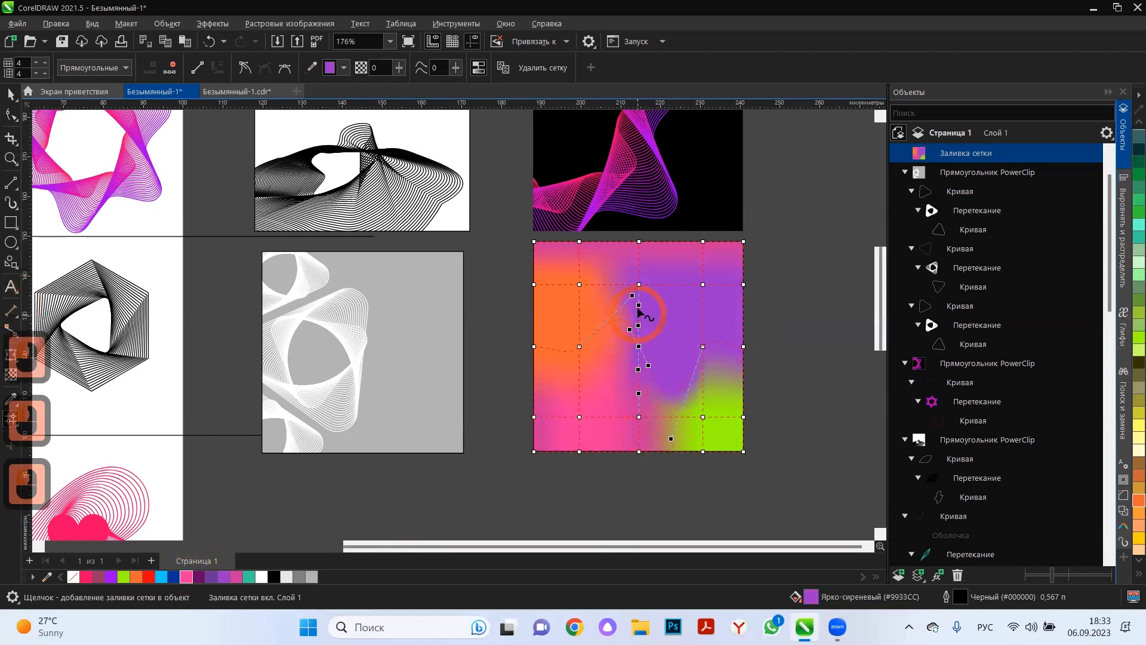
pyautogui.click(640, 380)
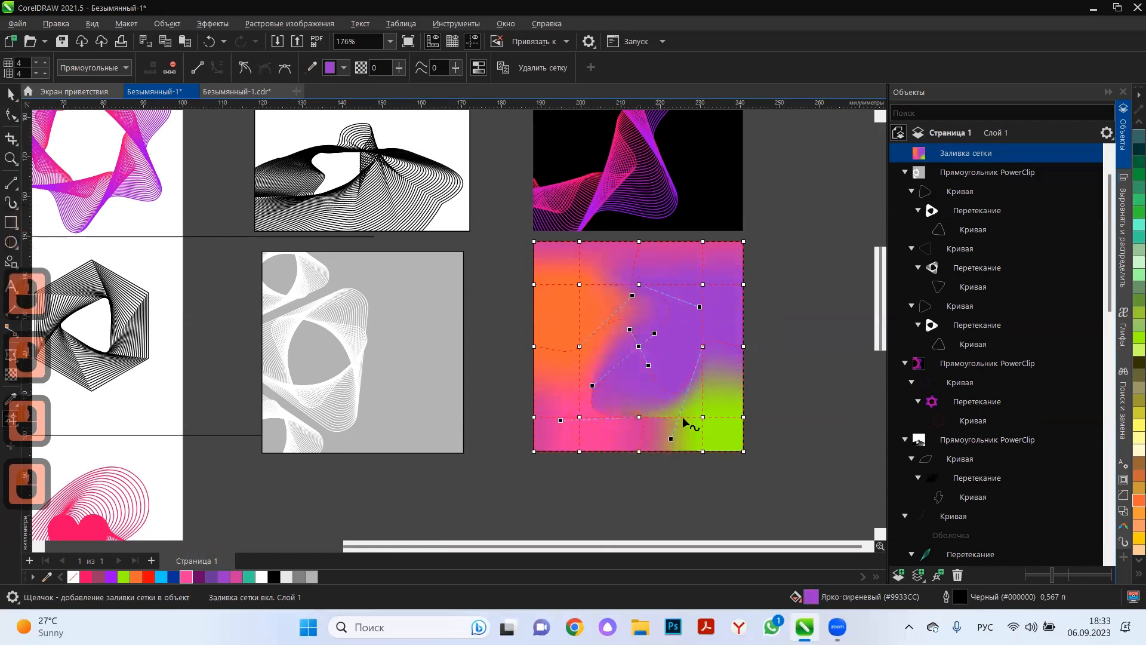
pyautogui.moveTo(703, 416); pyautogui.dragTo(722, 340)
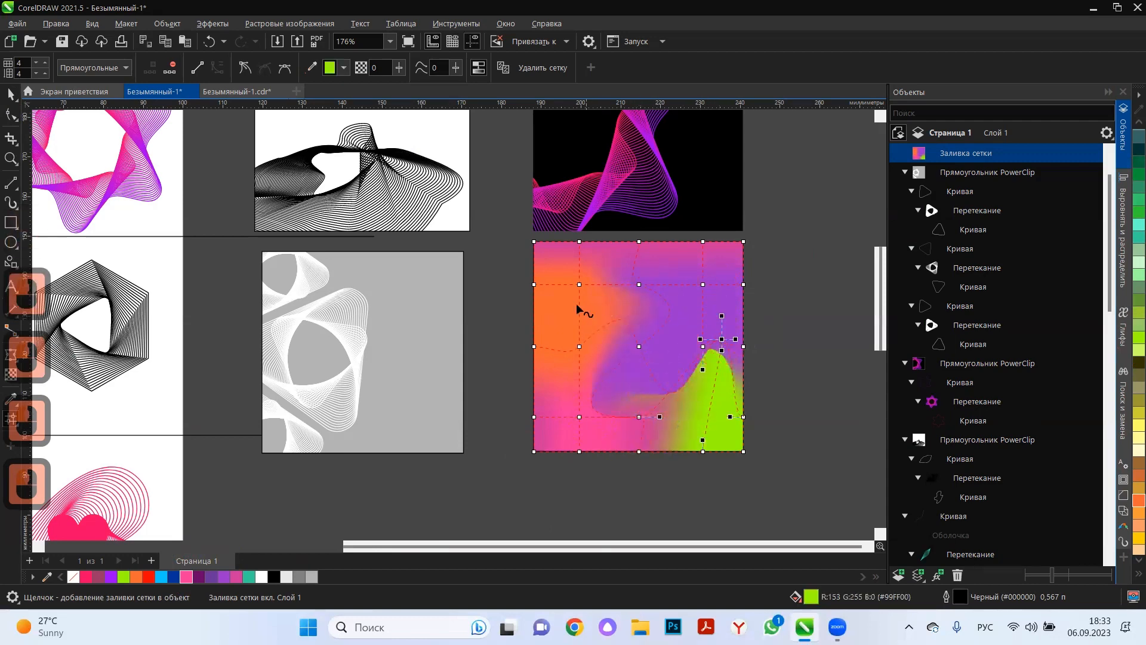
pyautogui.moveTo(579, 285)
pyautogui.mouseDown()
pyautogui.moveTo(610, 318)
pyautogui.moveTo(569, 299)
pyautogui.mouseUp()
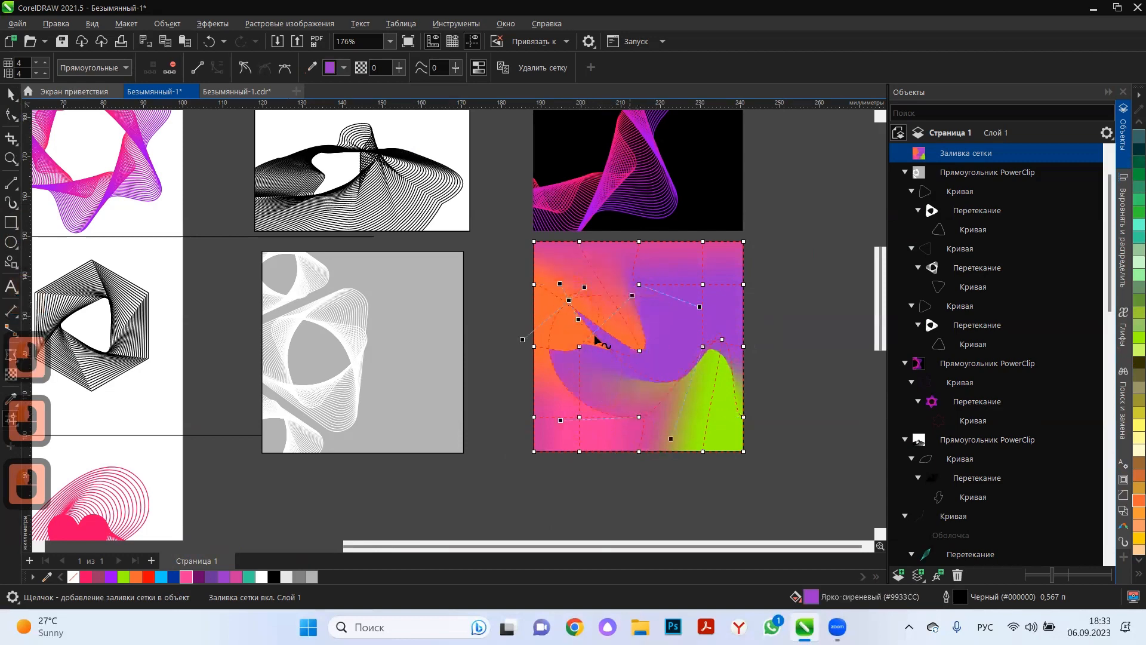
pyautogui.hotkey('ctrl', 'z')
pyautogui.hotkey('ctrl', 'z')
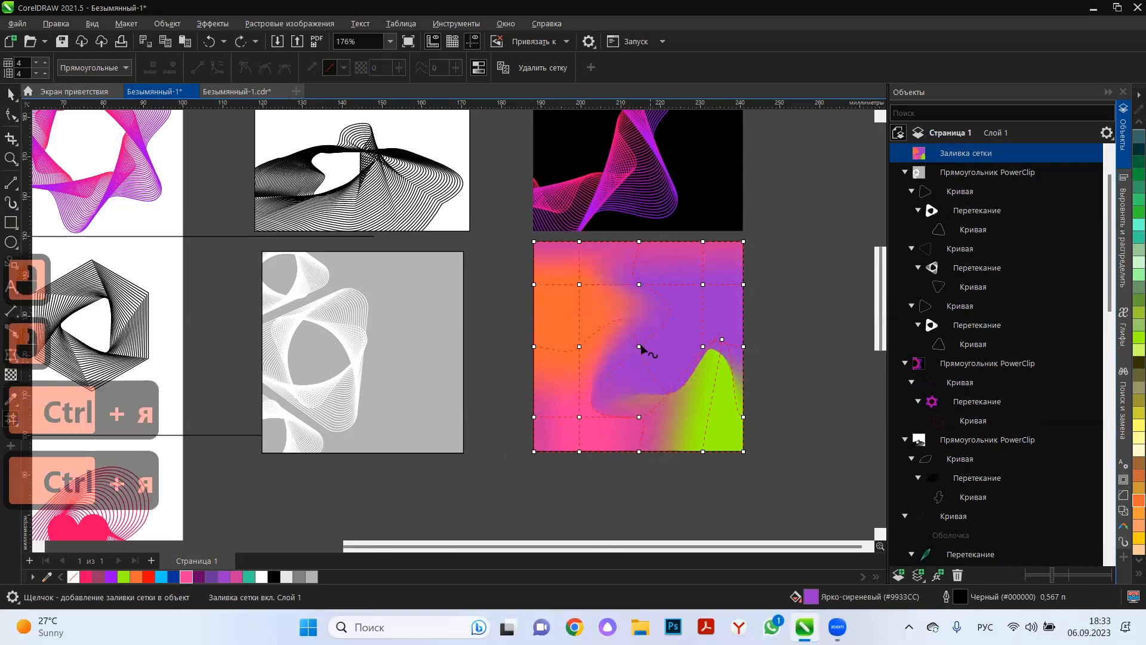
# Shift the upper-middle mesh node to the right and the inner lower-left node slightly outward.
pyautogui.click(648, 333)
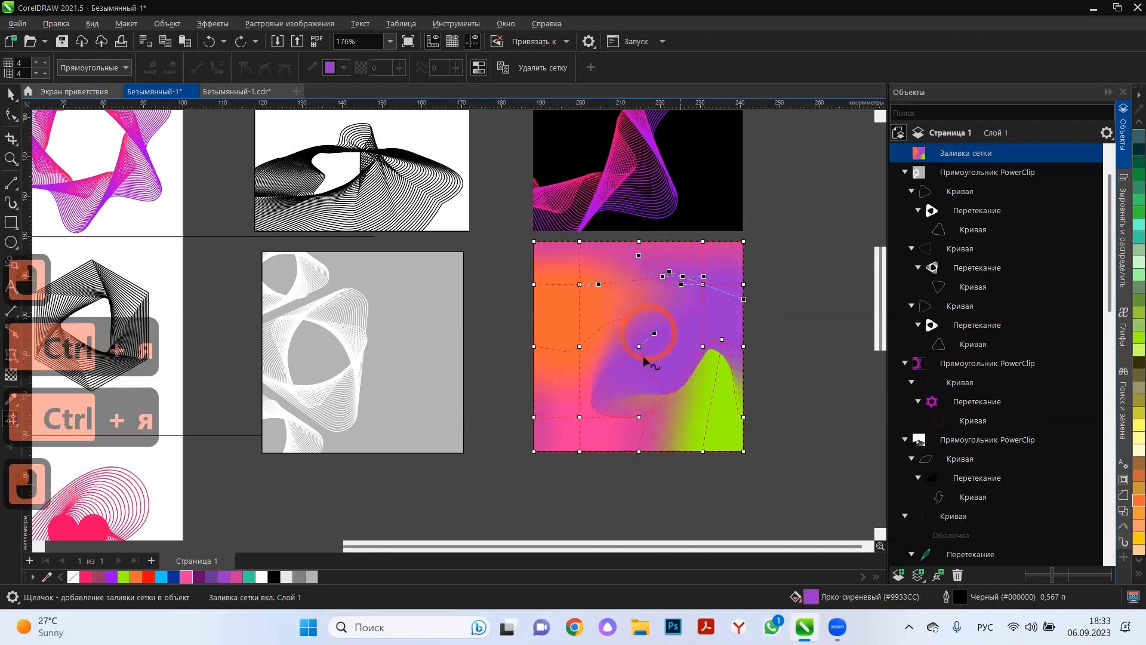
pyautogui.click(579, 417)
pyautogui.doubleClick(639, 417)
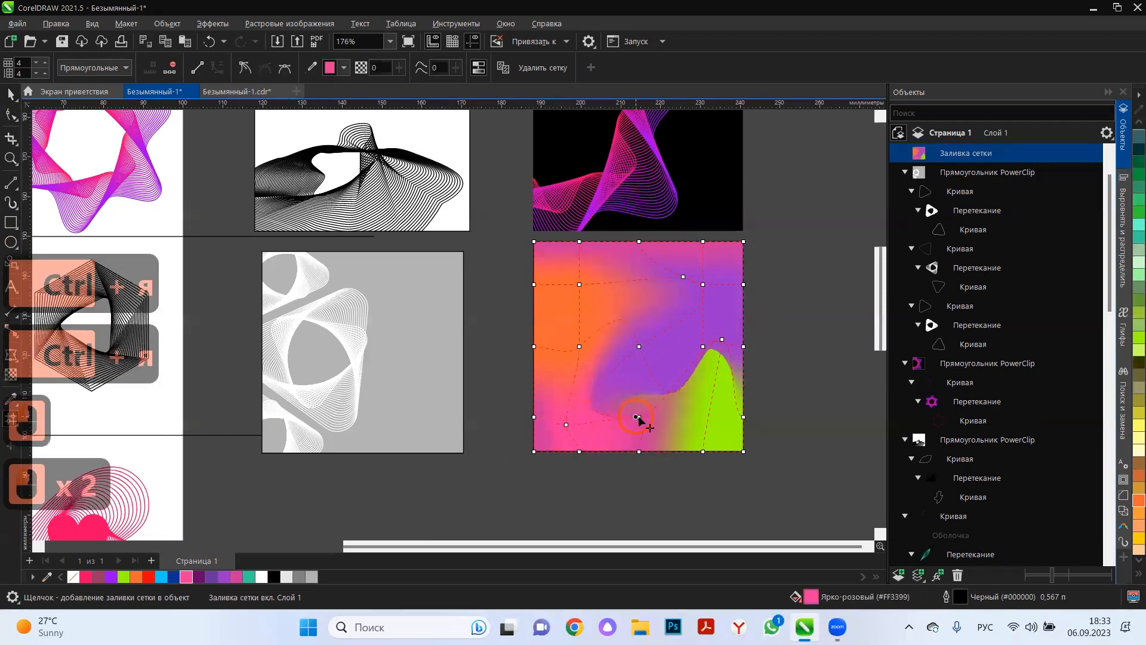
pyautogui.doubleClick(640, 419)
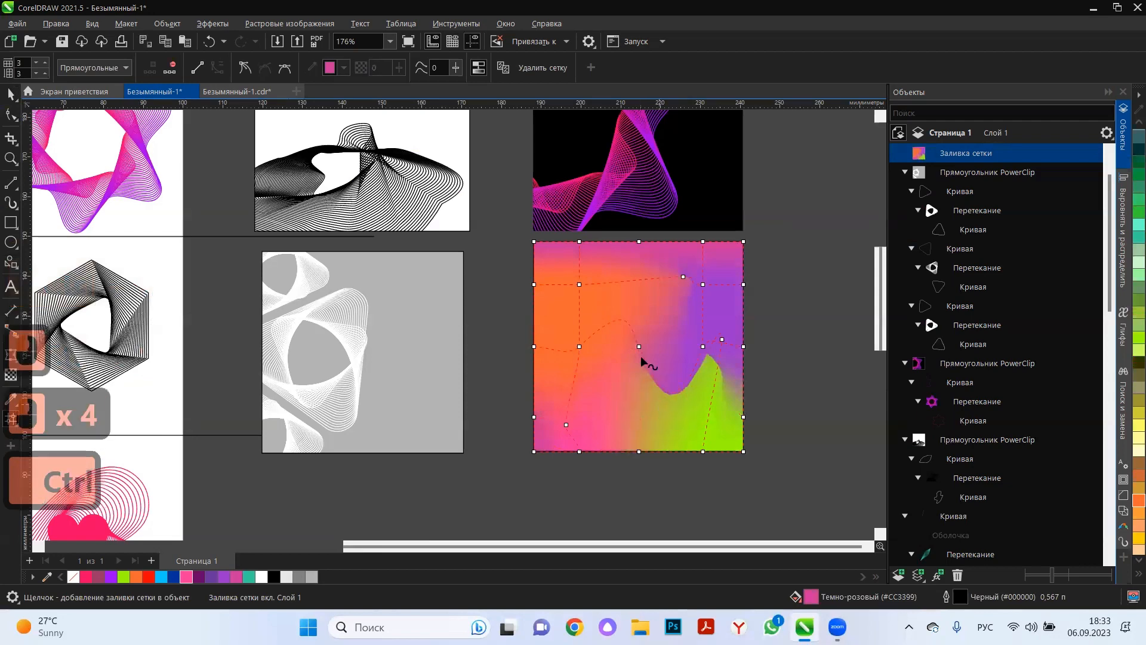
pyautogui.moveTo(640, 356); pyautogui.dragTo(608, 390)
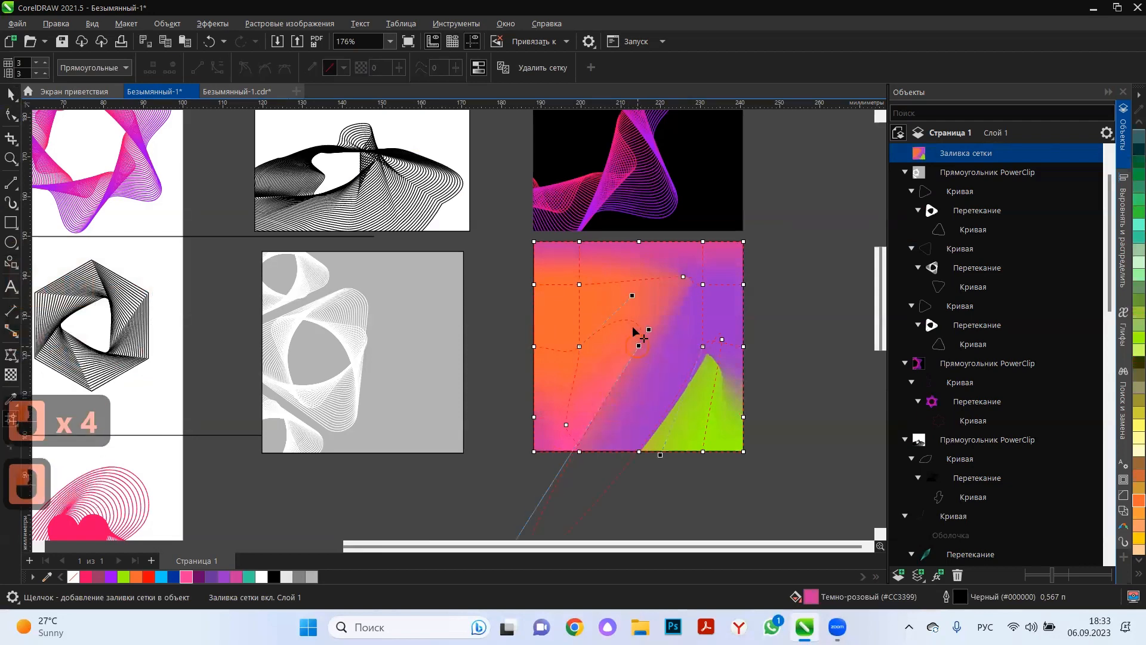
pyautogui.hotkey('ctrl', 'z')
pyautogui.hotkey('ctrl', 'z')
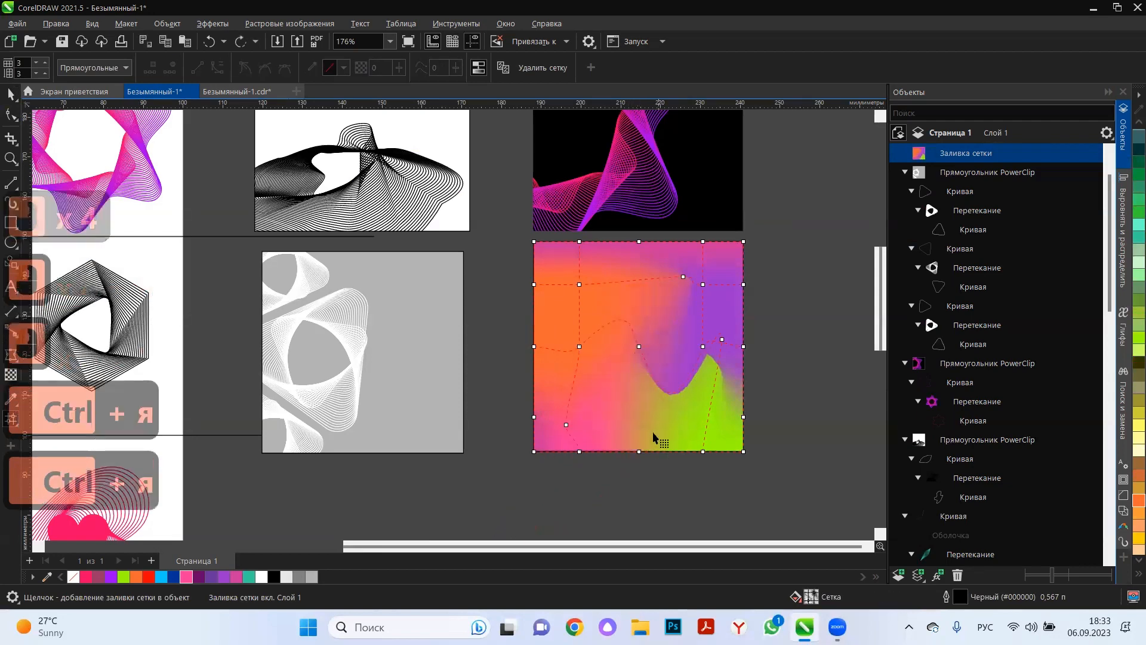
pyautogui.hotkey('ctrl', 'z')
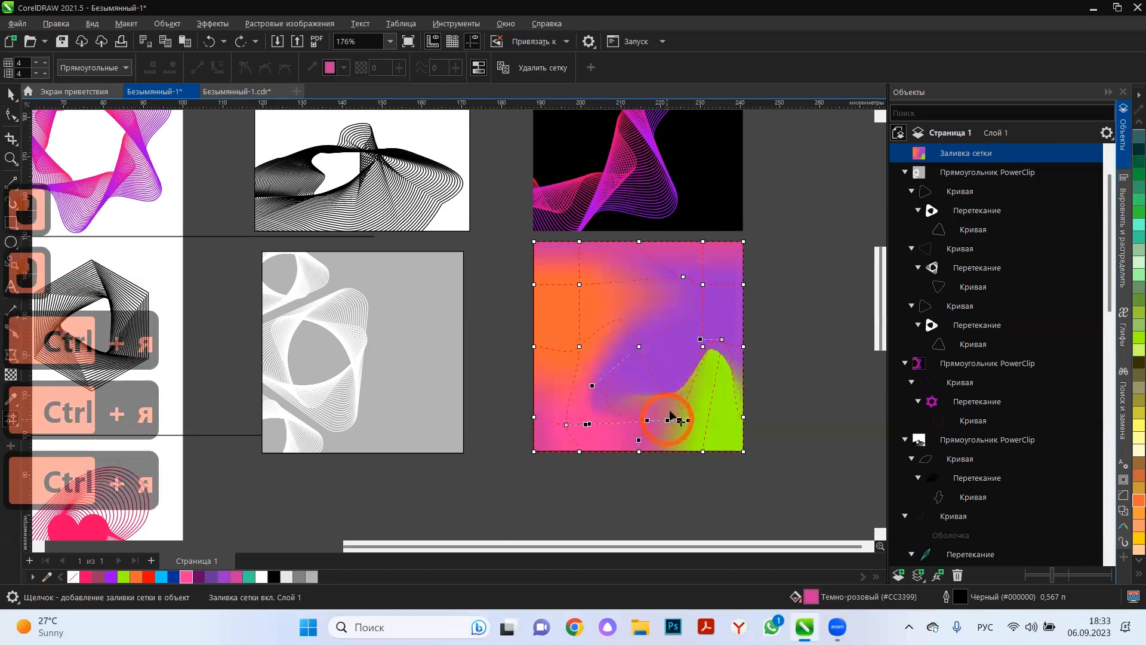
# Shift the lower-middle mesh node toward the lime-green area and stretch the purple area's curve toward the orange side.
pyautogui.moveTo(667, 419); pyautogui.dragTo(674, 390)
pyautogui.moveTo(679, 350); pyautogui.dragTo(598, 353)
pyautogui.moveTo(722, 340); pyautogui.dragTo(696, 388)
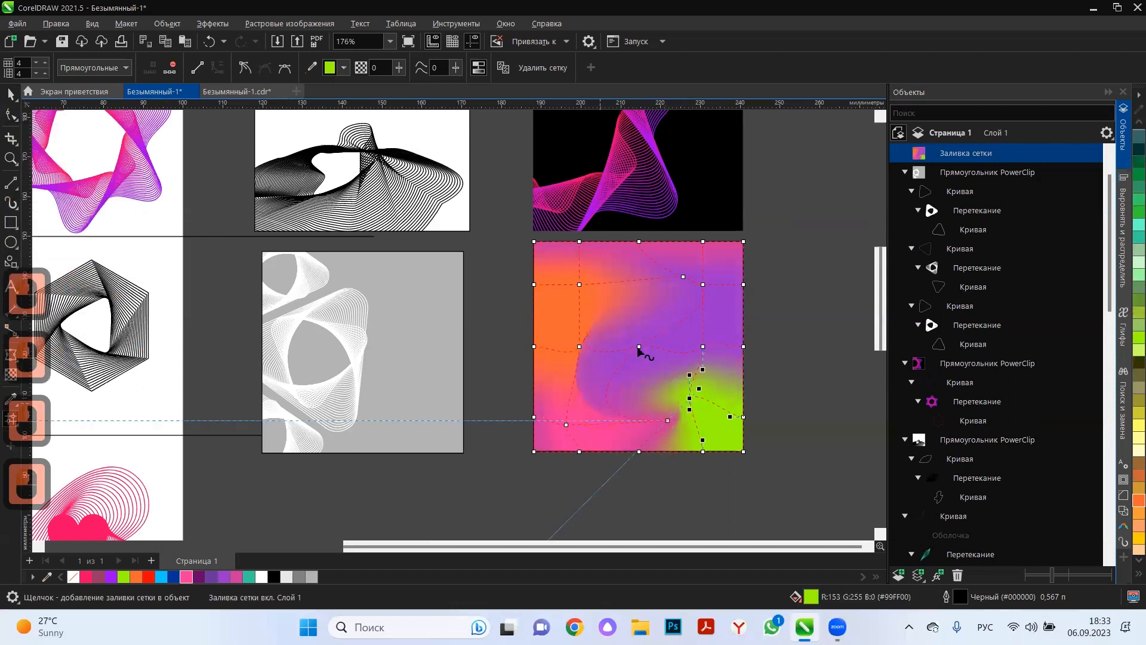
pyautogui.moveTo(639, 349); pyautogui.dragTo(622, 362)
pyautogui.hotkey('ctrl', 'z')
pyautogui.hotkey('ctrl', 'z')
pyautogui.hotkey('ctrl', 'z')
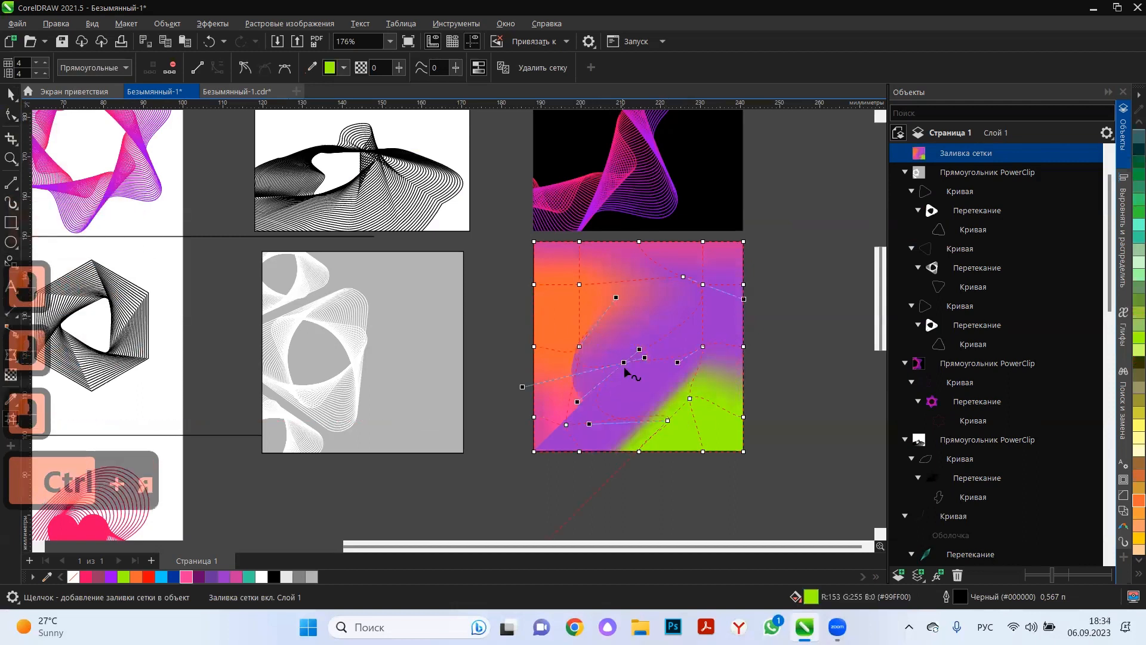
pyautogui.hotkey('ctrl', 'z')
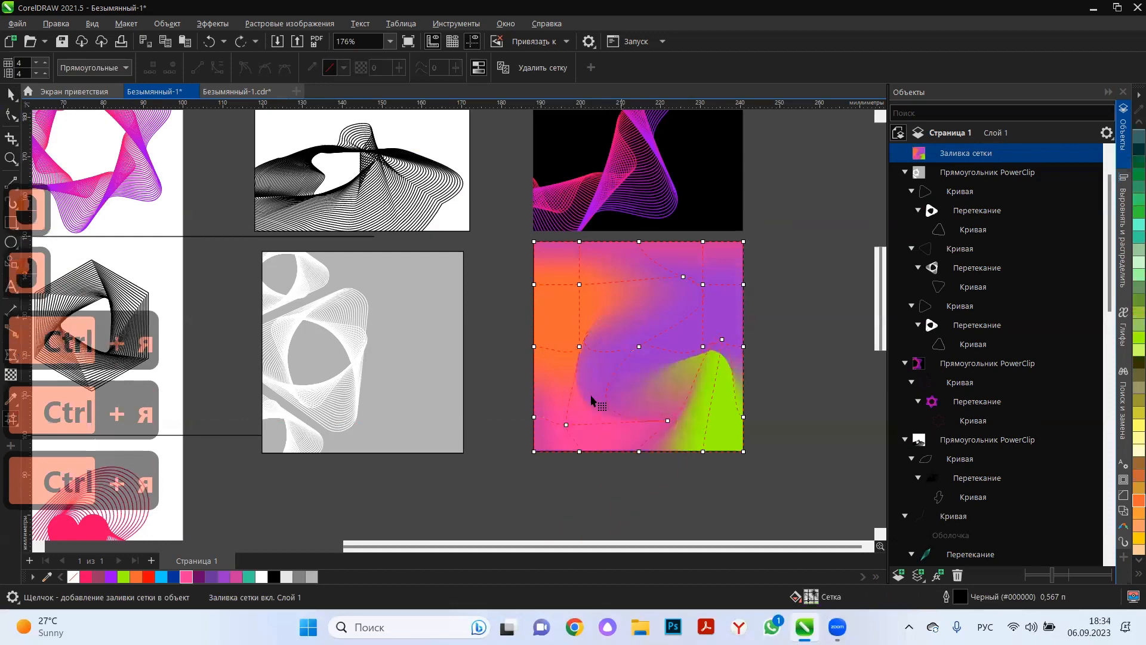
# Undo the last mesh curve changes and shift the inner middle-left node slightly up within the orange area.
pyautogui.moveTo(586, 308); pyautogui.dragTo(593, 342)
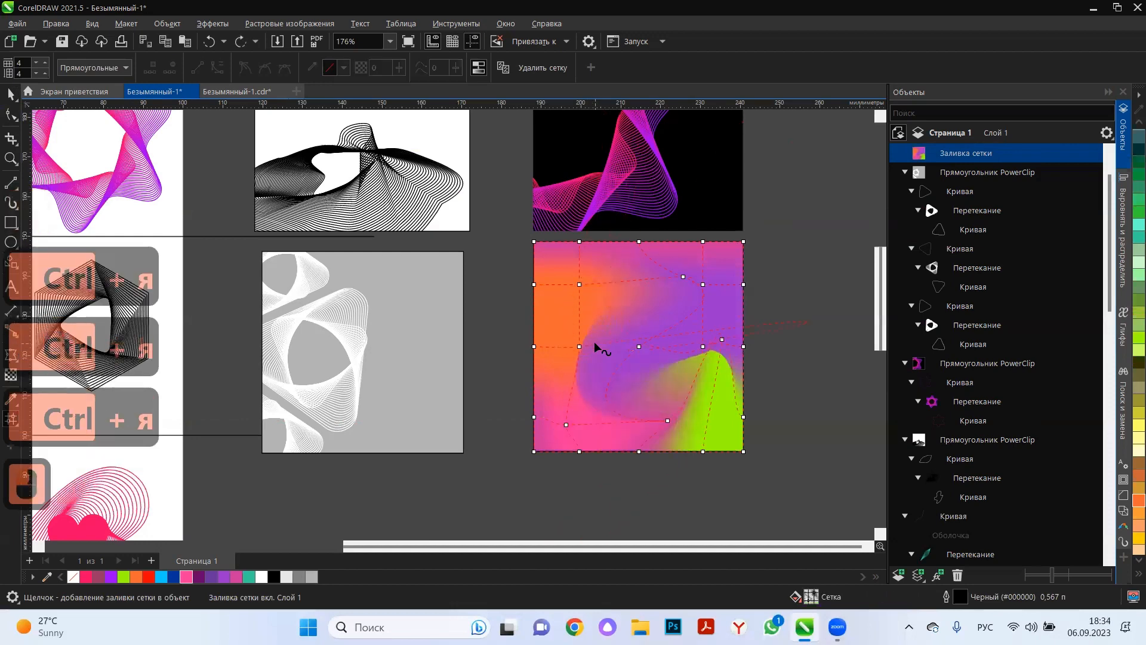
pyautogui.hotkey('ctrl', 'z')
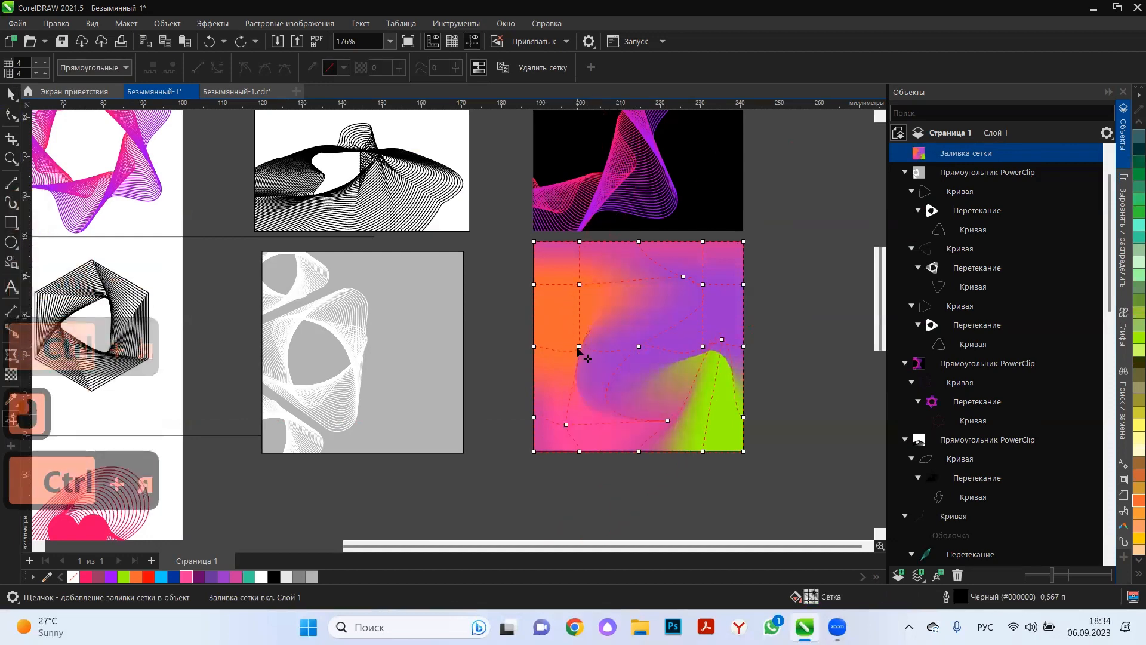
pyautogui.hotkey('ctrl', 'z')
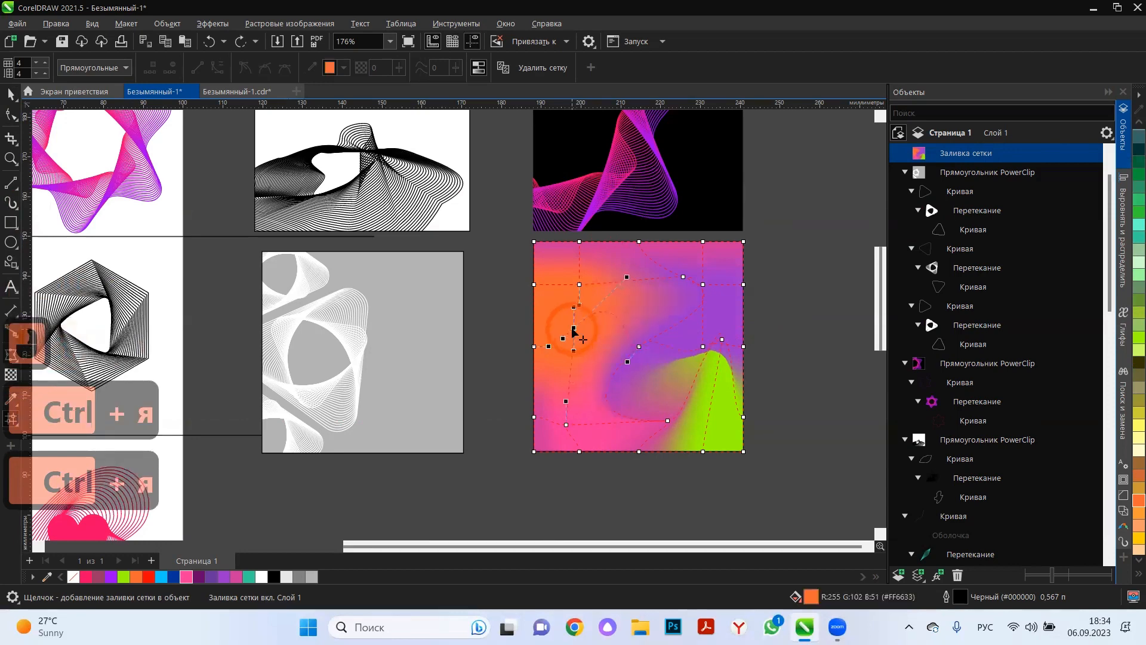
pyautogui.click(703, 348)
pyautogui.moveTo(657, 370); pyautogui.dragTo(719, 353)
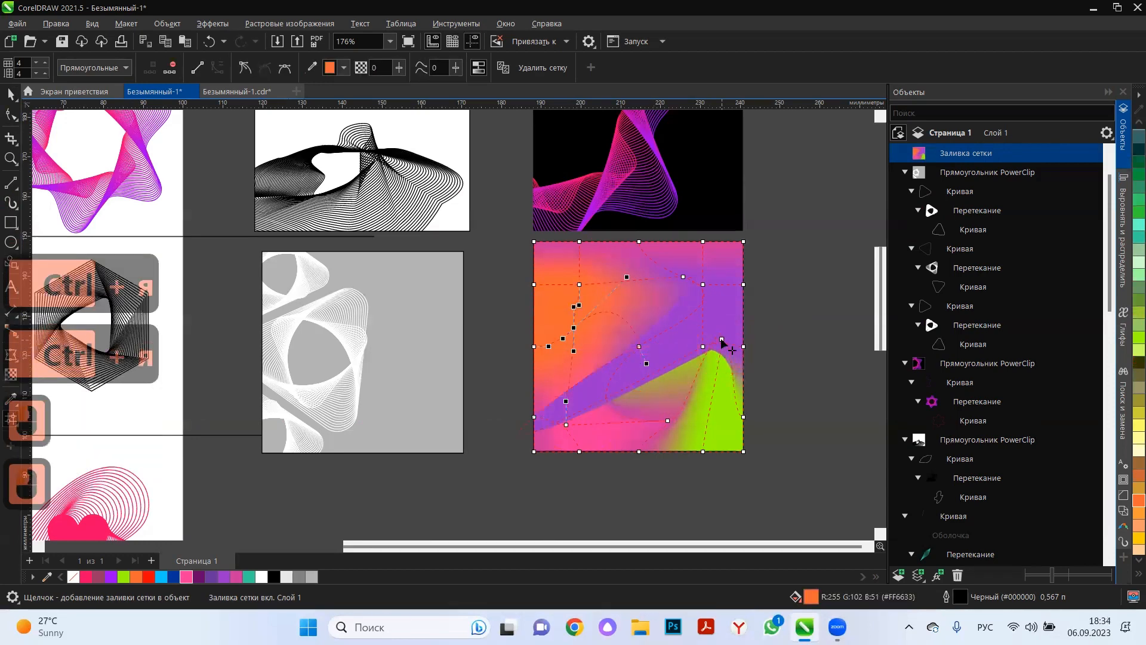
pyautogui.hotkey('ctrl', 'z')
# Lower the inner lime-green mesh node, shift the lower-middle node toward the pink area, and deselect the square.
pyautogui.click(715, 379)
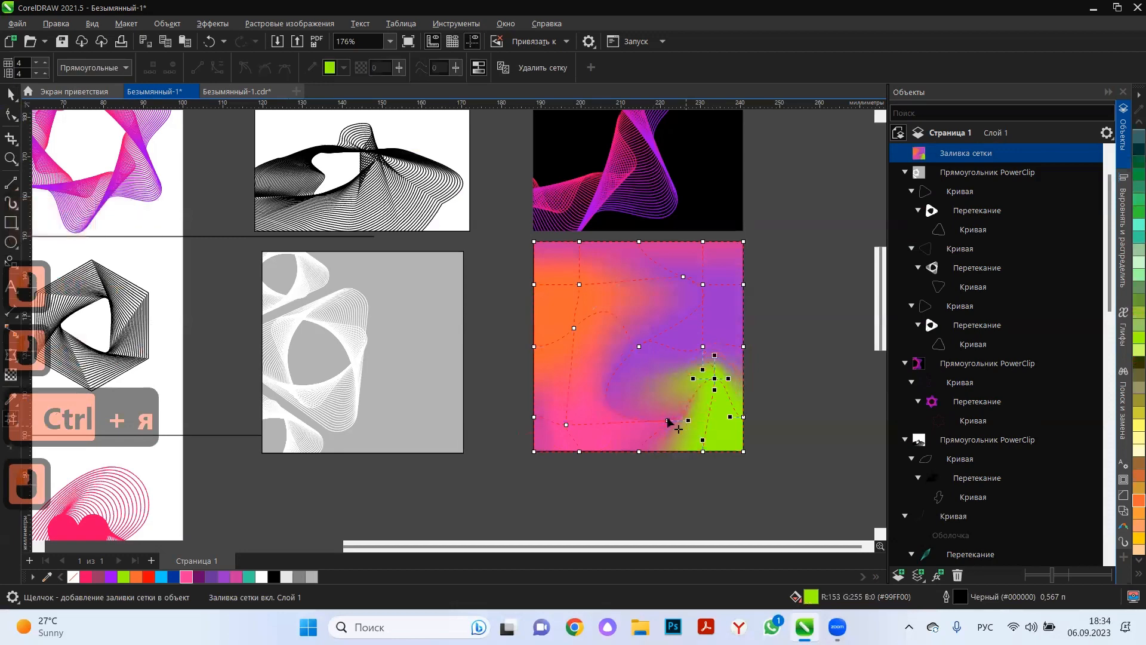
pyautogui.moveTo(633, 409); pyautogui.dragTo(634, 408)
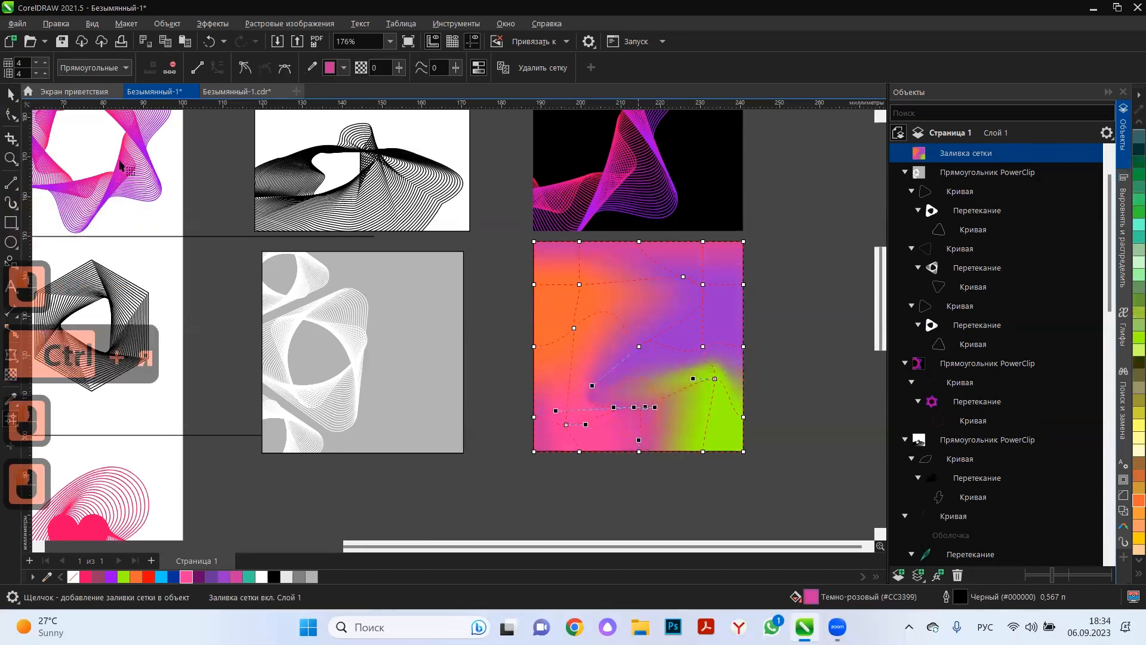
pyautogui.click(802, 416)
# Duplicate the mesh-filled square in place, squeeze the copy into a narrow vertical strip, and remove its outline.
pyautogui.click(699, 382)
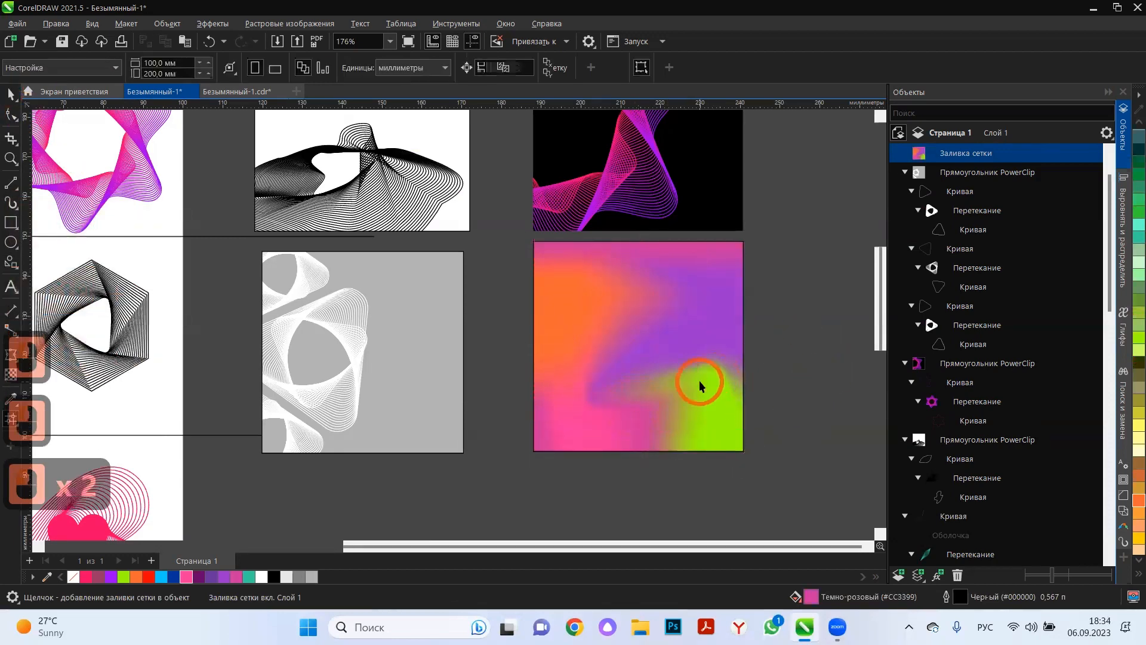
pyautogui.click(643, 452)
pyautogui.hotkey('ctrl', 'c')
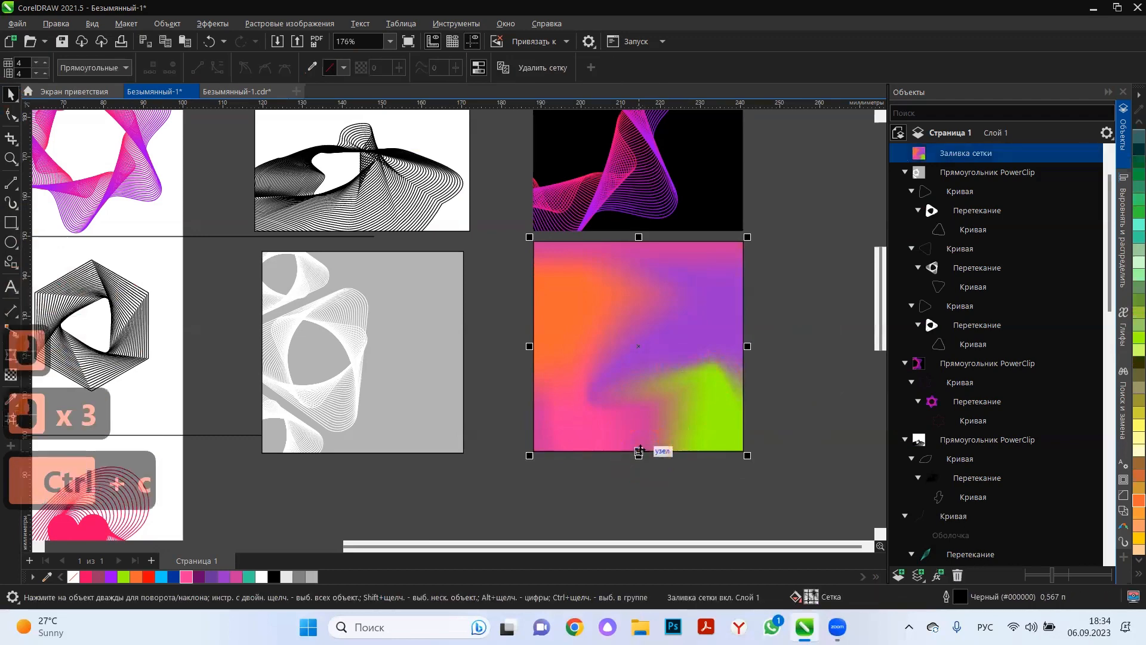
pyautogui.hotkey('ctrl', 'v')
pyautogui.moveTo(747, 346); pyautogui.dragTo(683, 358)
pyautogui.rightClick(73, 576)
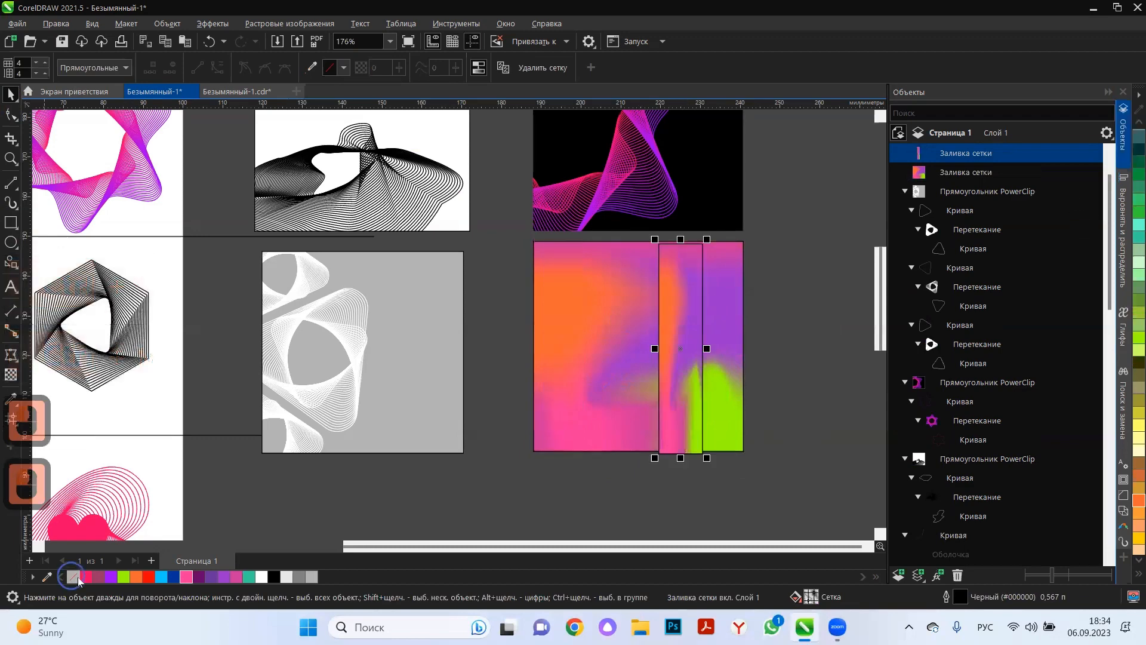
# Move the narrow strip onto the square's orange side and scale it down to fit inside the square.
pyautogui.doubleClick(676, 387)
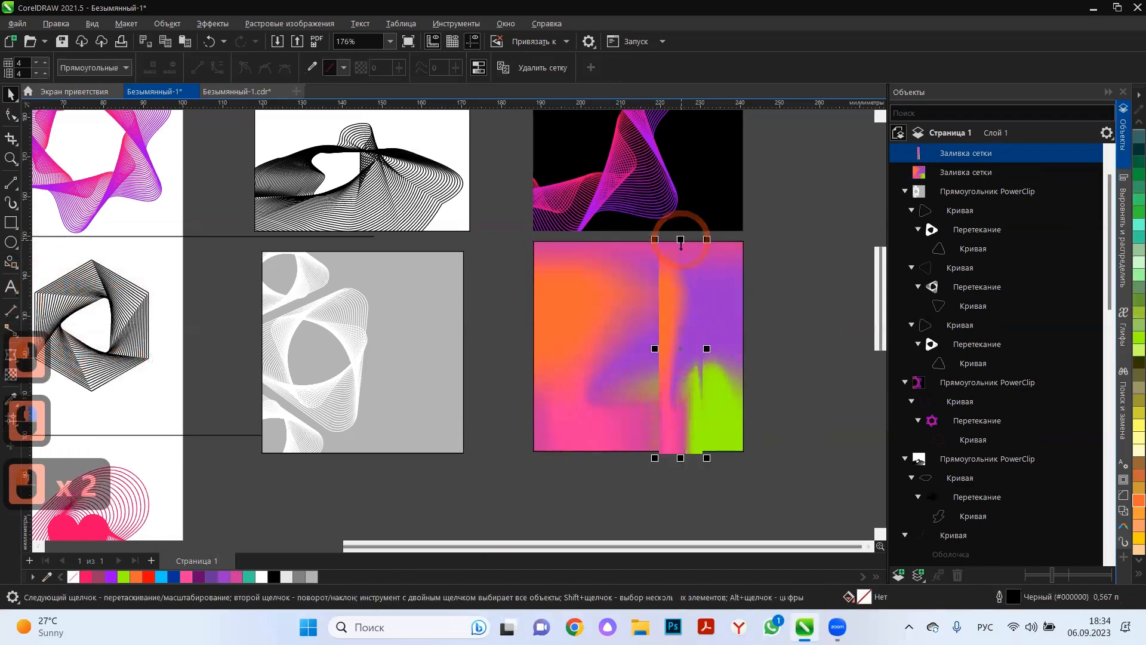
pyautogui.click(629, 366)
pyautogui.moveTo(560, 363); pyautogui.dragTo(560, 363)
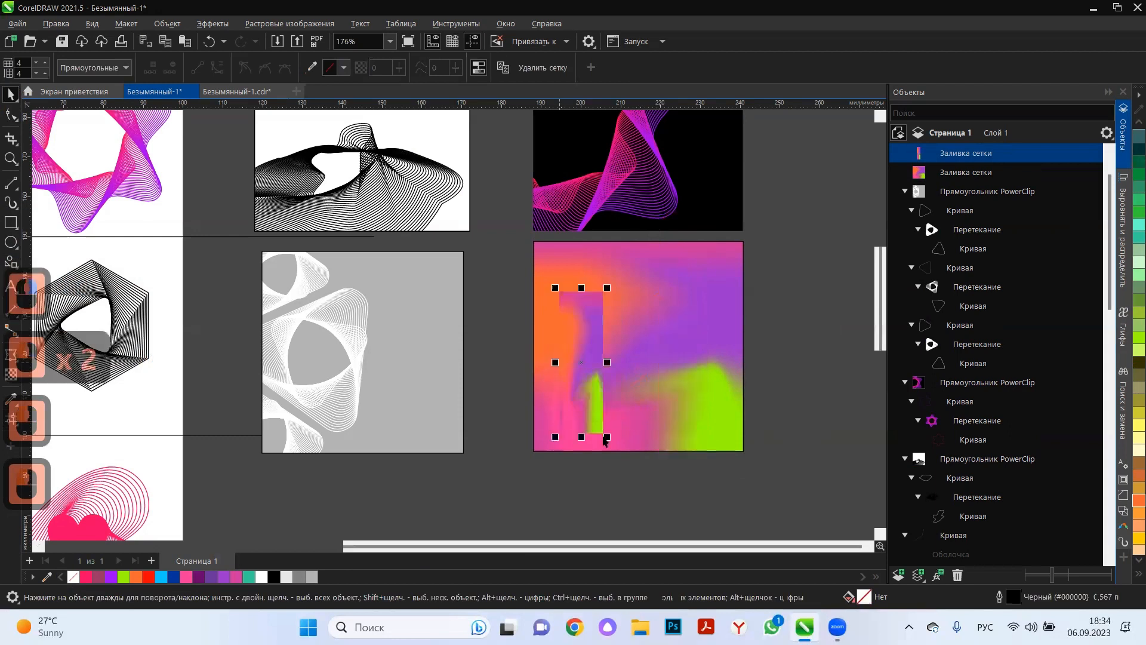
pyautogui.moveTo(604, 431); pyautogui.dragTo(621, 415)
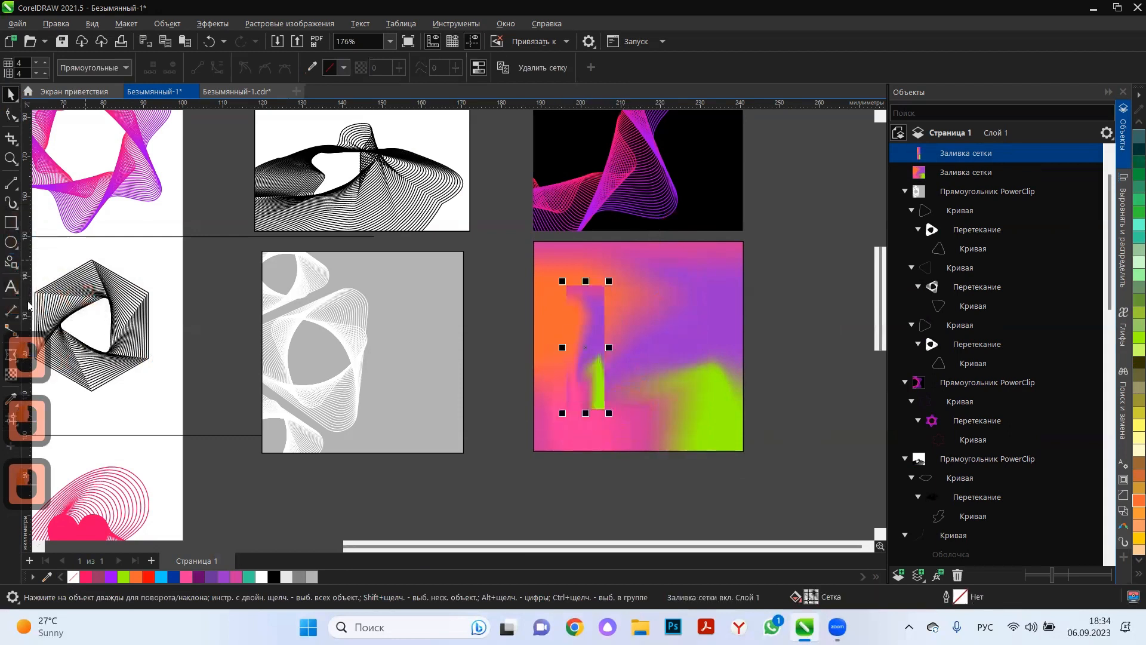
# Add a soft black drop shadow to the strip, offset about 0.4 mm right and 1.5 mm down.
pyautogui.click(17, 360)
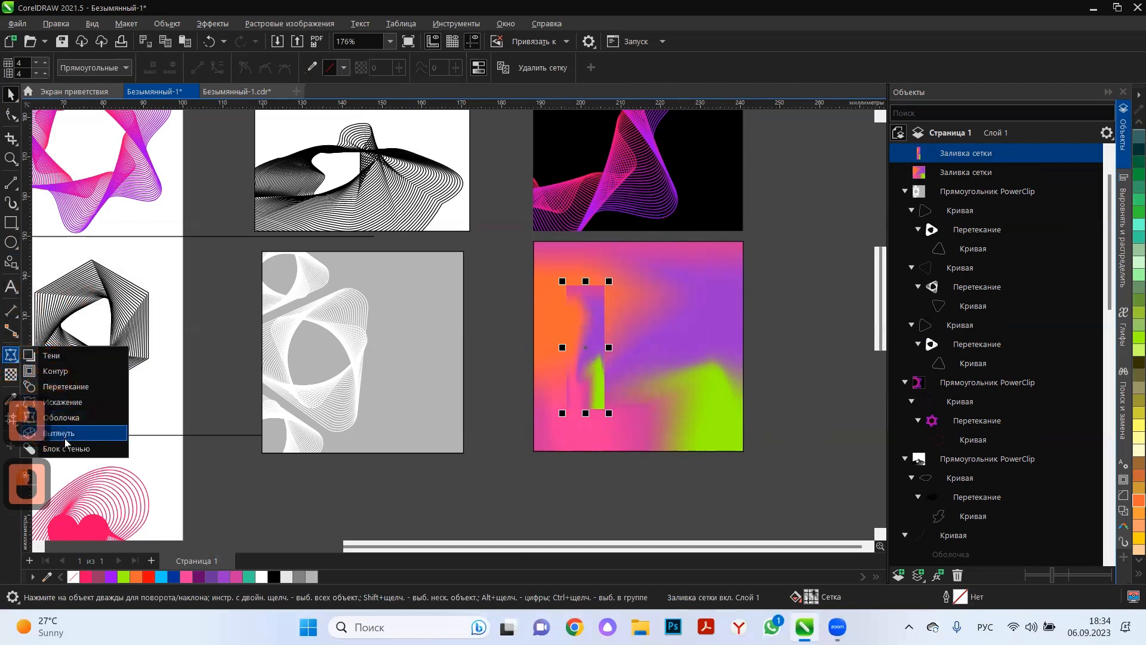
pyautogui.click(57, 356)
pyautogui.moveTo(585, 347); pyautogui.dragTo(602, 417)
pyautogui.click(11, 94)
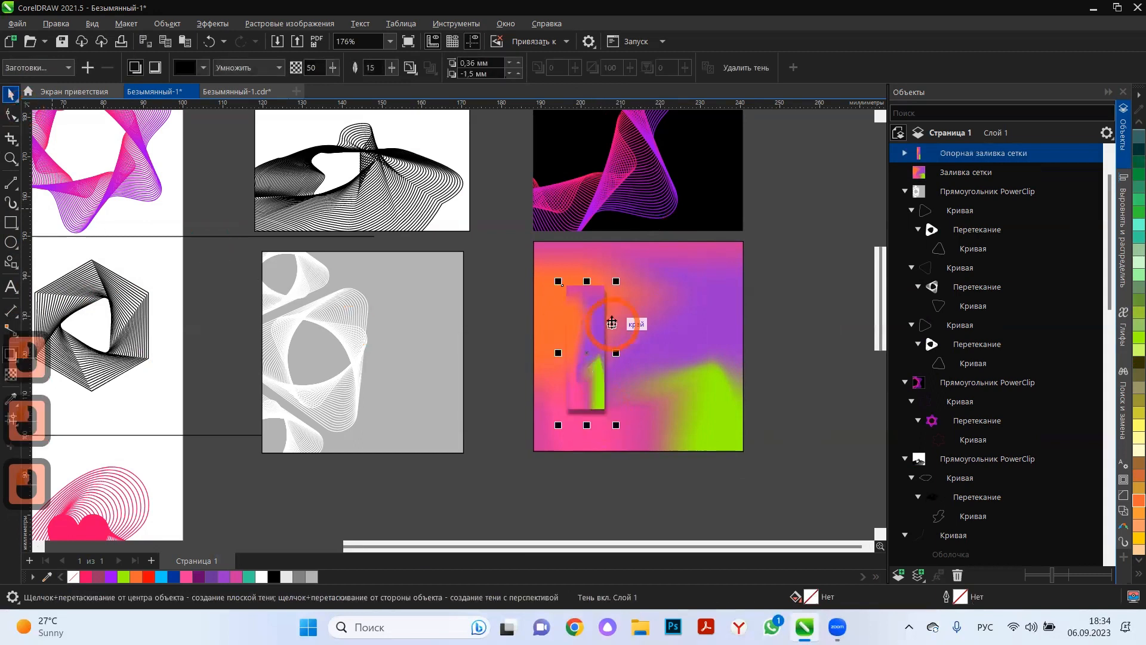
# Enlarge the shadowed strip in width and height and move it to overhang the square's lower-left edges.
pyautogui.moveTo(644, 256); pyautogui.dragTo(655, 230)
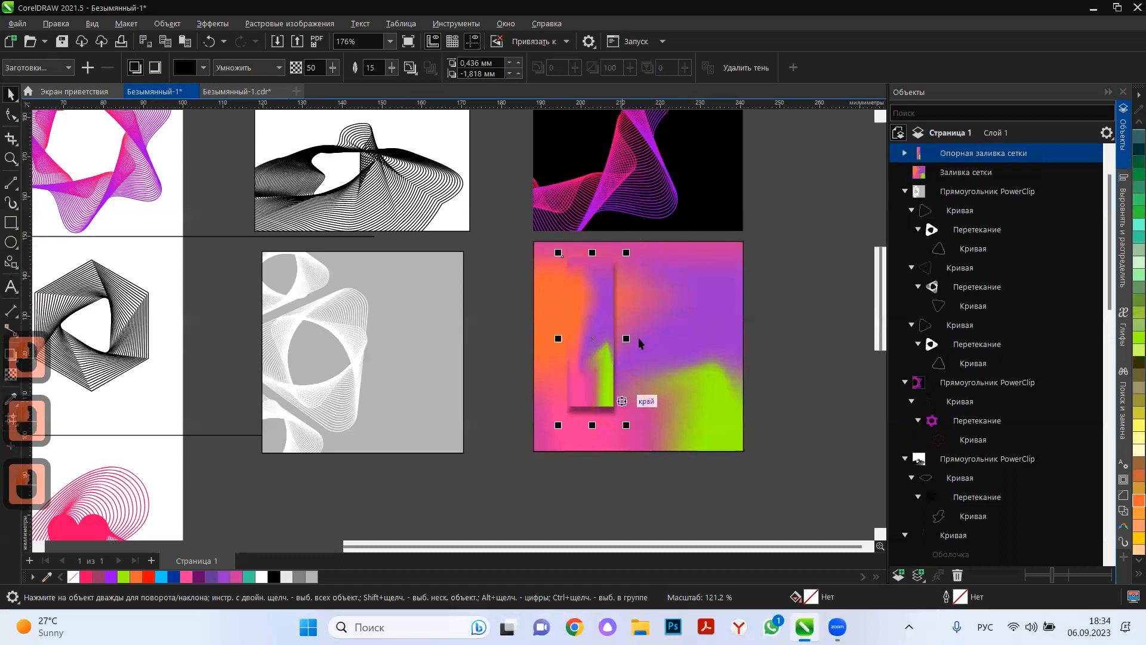
pyautogui.moveTo(626, 339); pyautogui.dragTo(657, 364)
pyautogui.moveTo(609, 425); pyautogui.dragTo(604, 464)
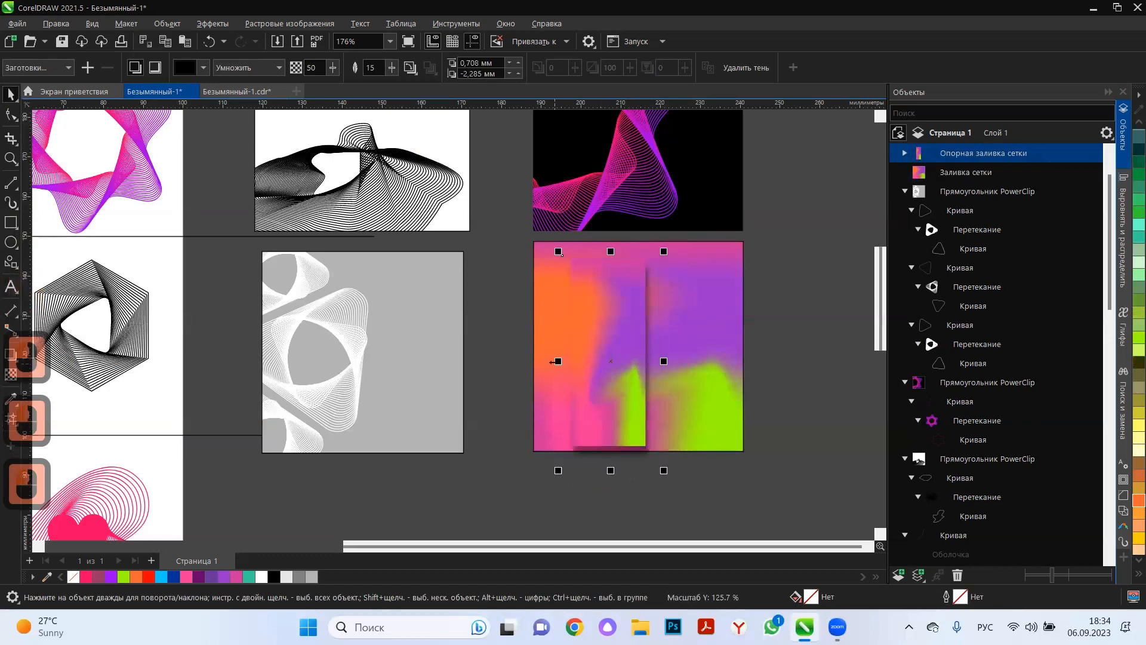
pyautogui.moveTo(557, 361); pyautogui.dragTo(529, 363)
pyautogui.moveTo(597, 383); pyautogui.dragTo(579, 412)
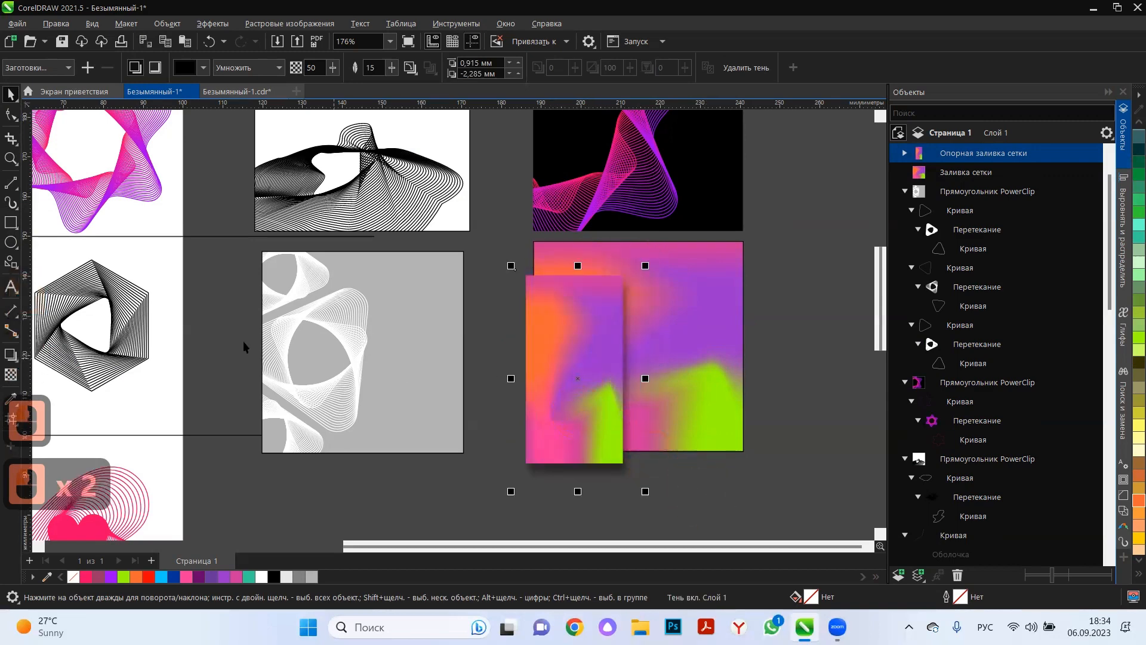
# Copy the black hexagonal line pattern from the page onto the mesh square, enlarge it, and lay it over the strip.
pyautogui.moveTo(119, 328); pyautogui.dragTo(607, 362)
pyautogui.moveTo(669, 290); pyautogui.dragTo(766, 230)
pyautogui.moveTo(678, 315); pyautogui.dragTo(619, 396)
pyautogui.click(728, 480)
pyautogui.moveTo(595, 292); pyautogui.dragTo(658, 288)
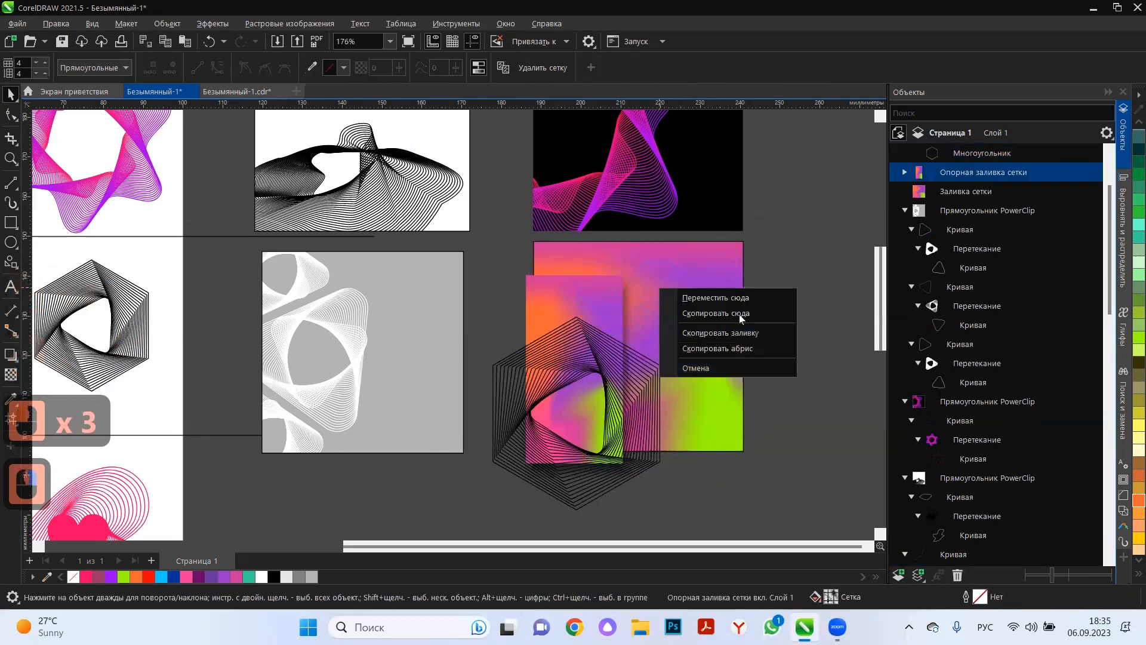
pyautogui.click(573, 311)
pyautogui.moveTo(595, 320); pyautogui.dragTo(675, 328)
pyautogui.click(114, 249)
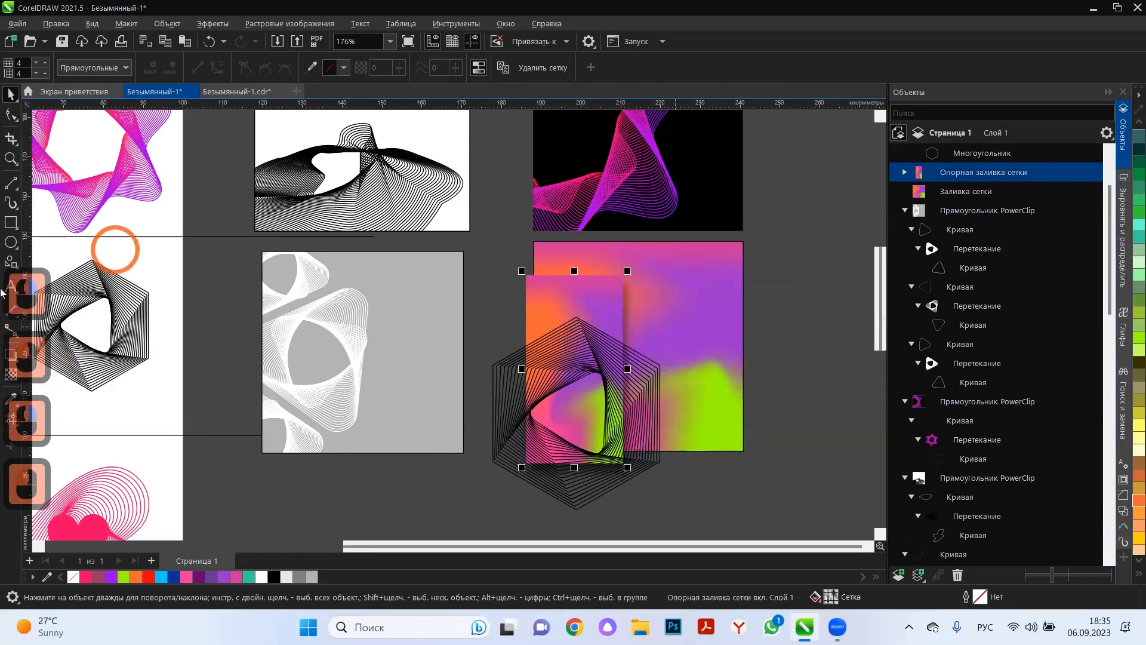
# Draw an unfilled square frame of about 52.7 mm exactly over the mesh-filled square.
pyautogui.doubleClick(10, 222)
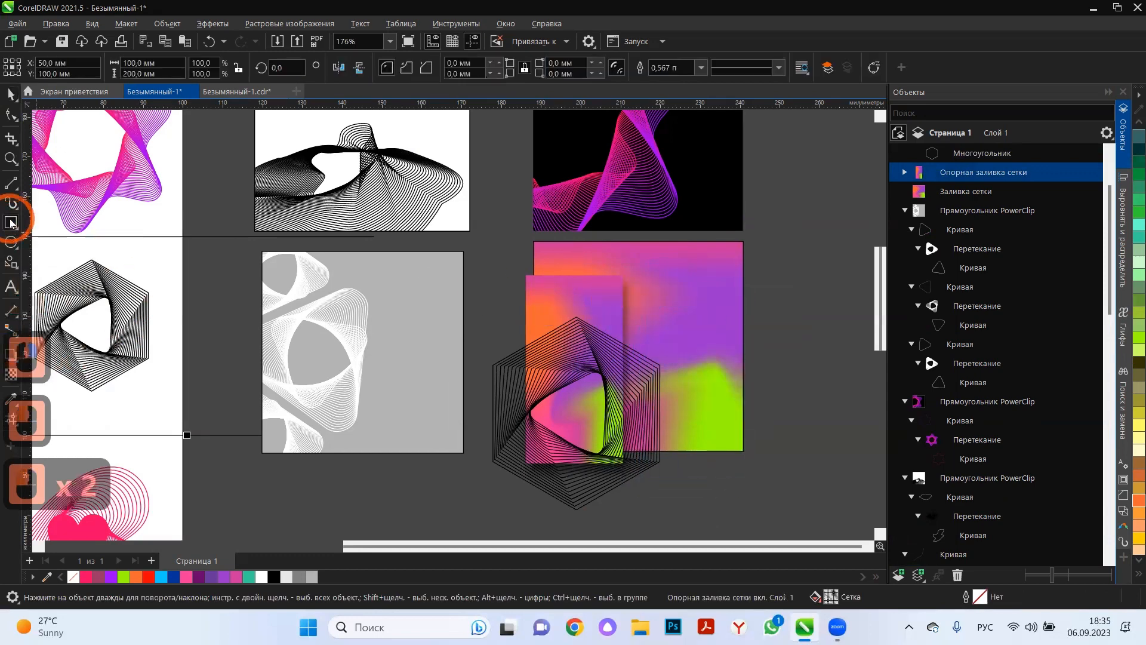
pyautogui.moveTo(533, 242); pyautogui.dragTo(743, 452)
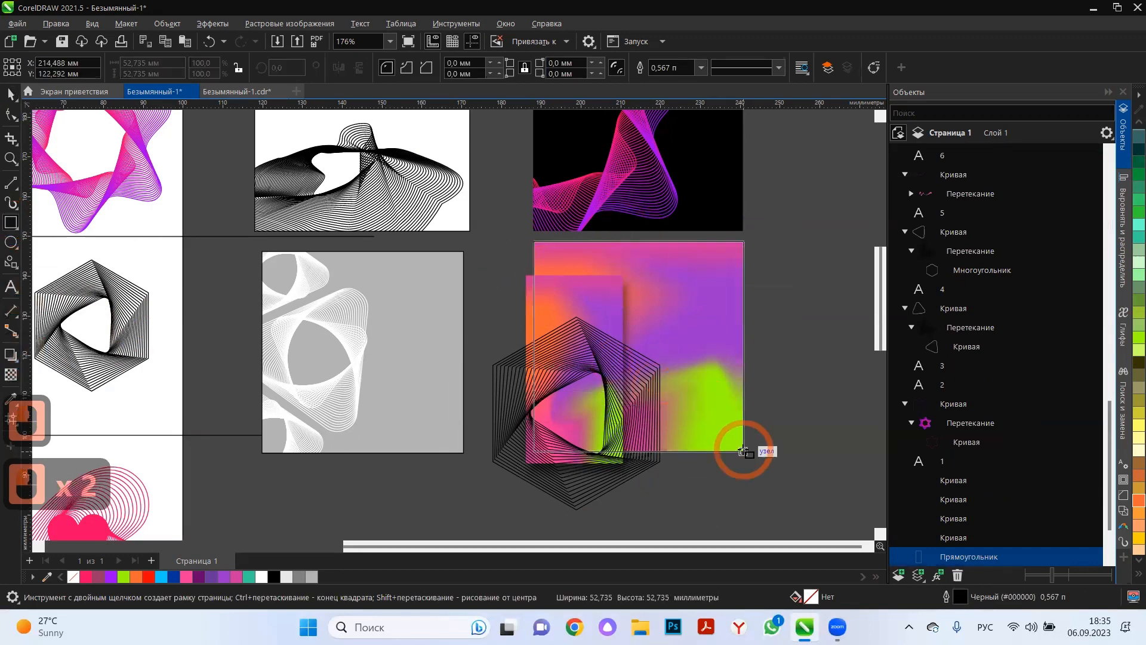
pyautogui.click(10, 96)
pyautogui.click(701, 517)
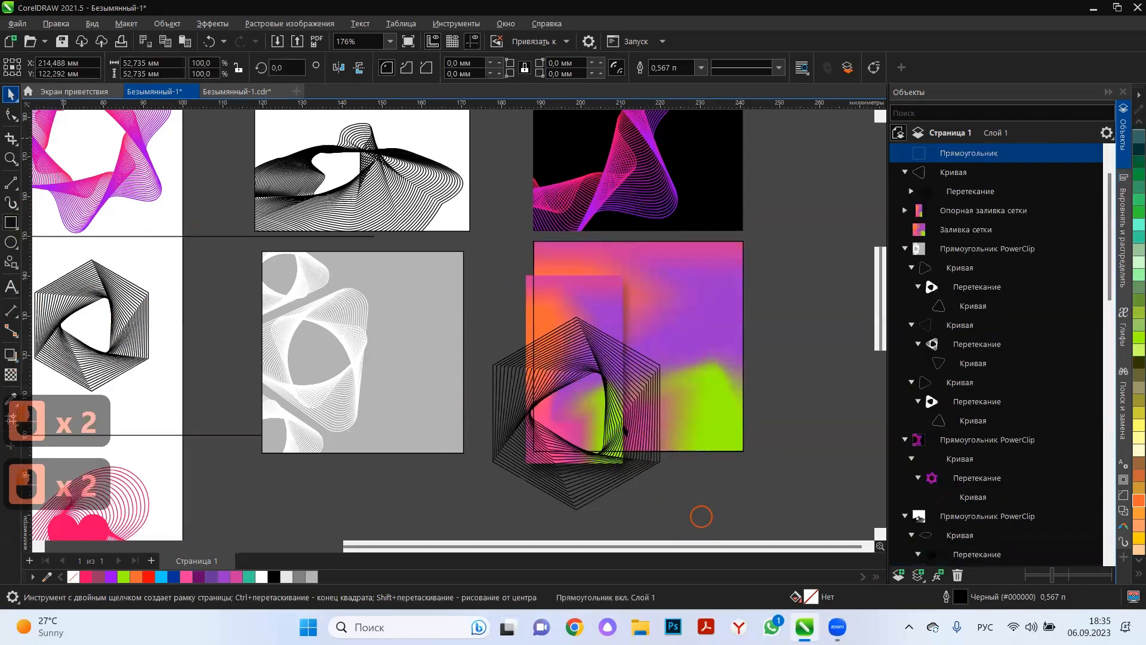
# Place the shadowed strip inside the new square frame as PowerClip content and reposition it at the frame's upper-right corner.
pyautogui.click(537, 310)
pyautogui.click(536, 325)
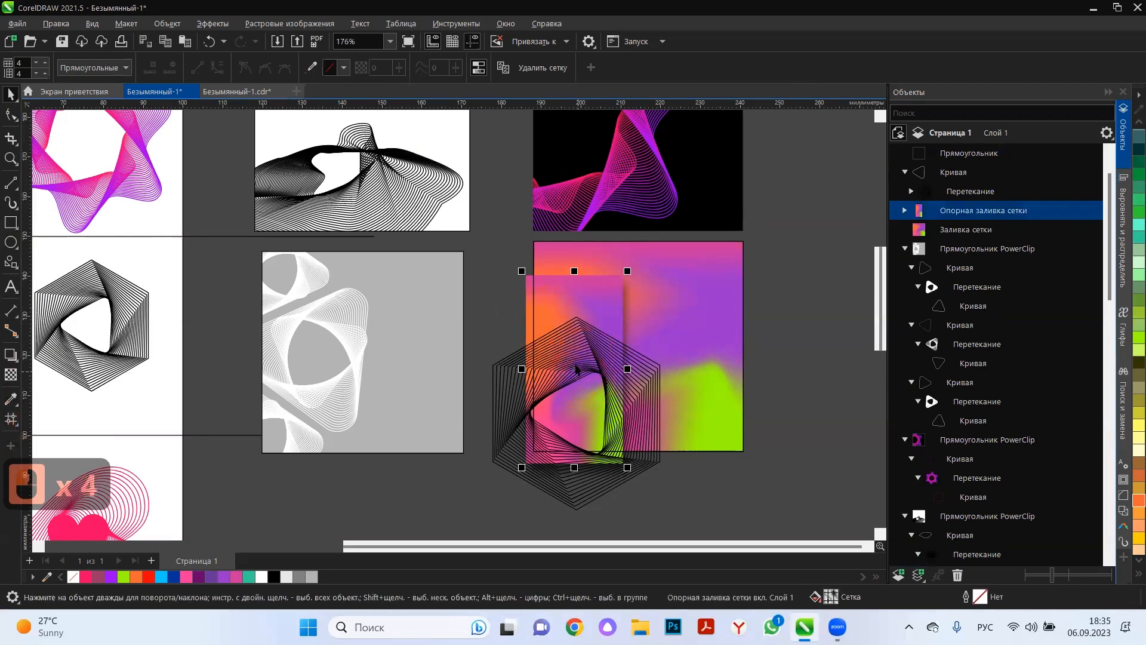
pyautogui.moveTo(575, 369); pyautogui.dragTo(691, 339)
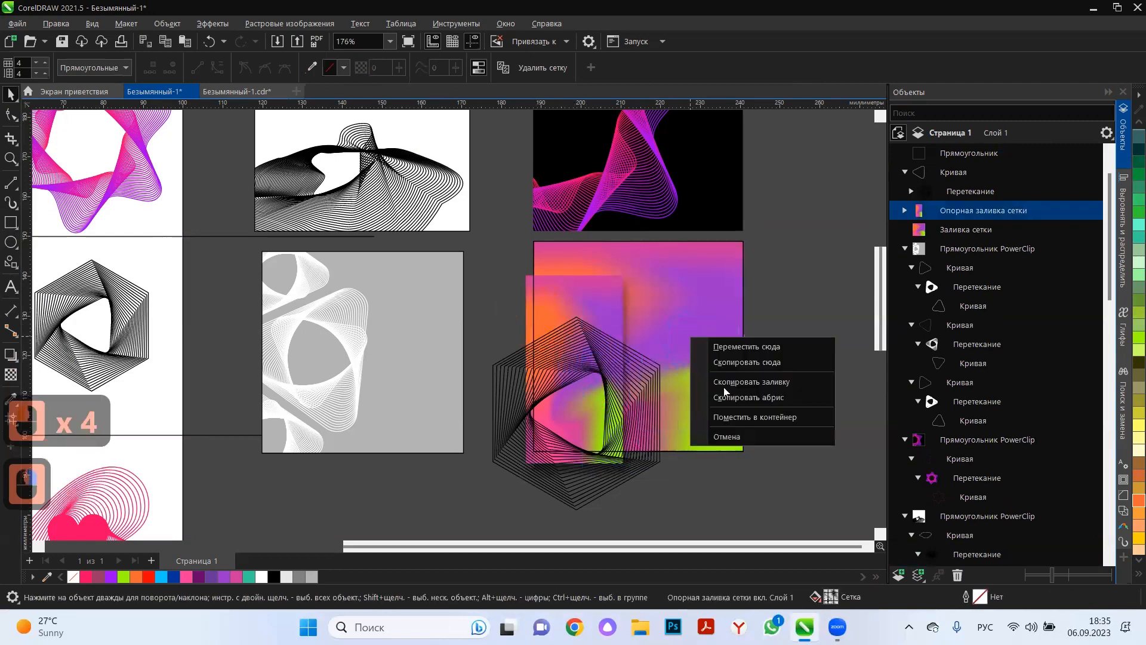
pyautogui.click(755, 416)
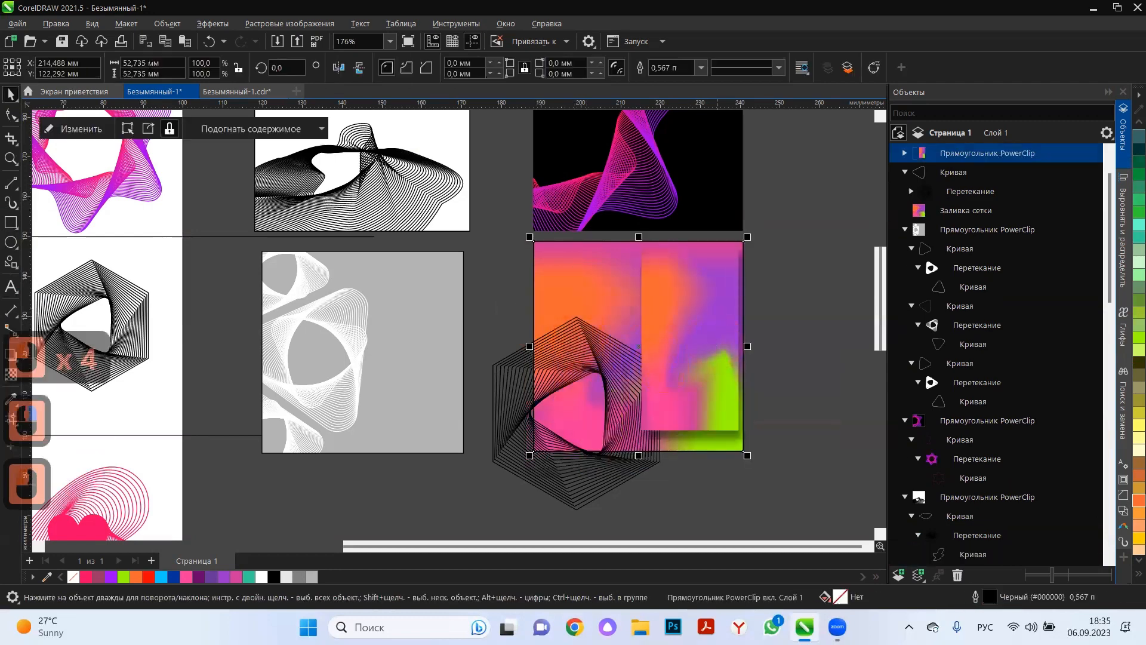
pyautogui.doubleClick(573, 328)
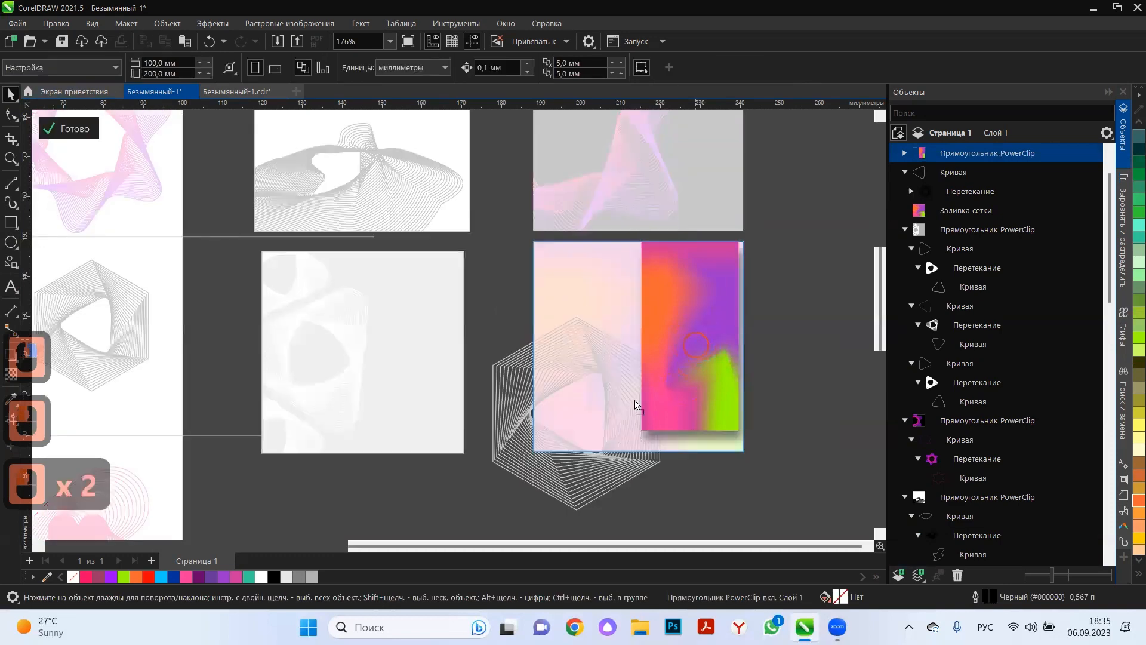
pyautogui.moveTo(696, 340); pyautogui.dragTo(699, 284)
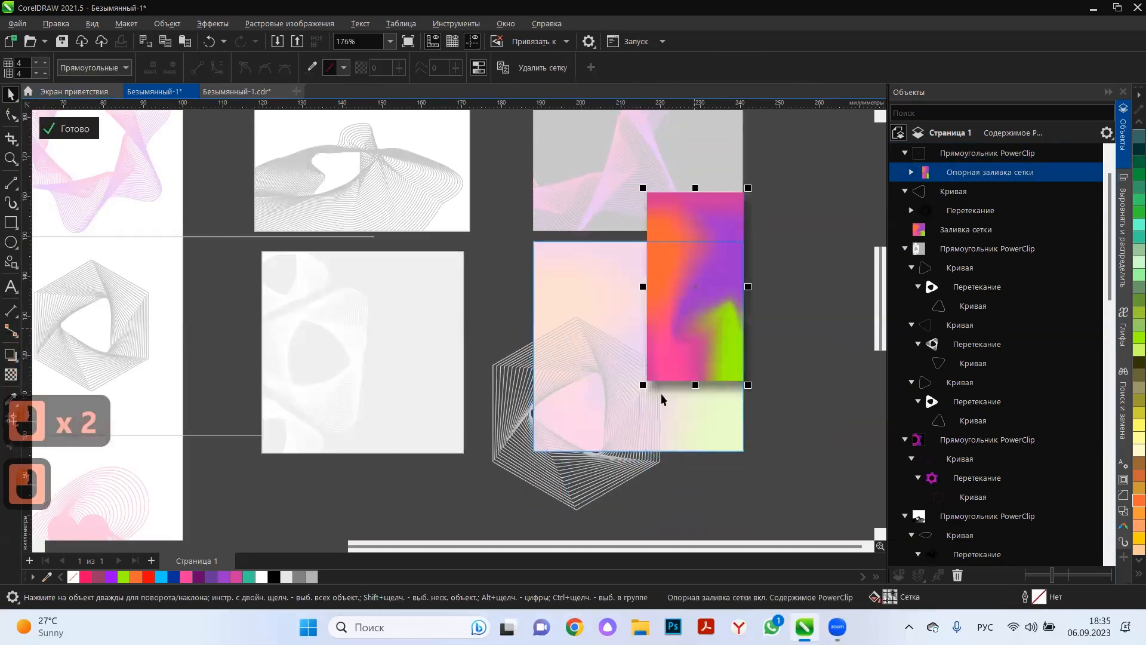
pyautogui.click(69, 128)
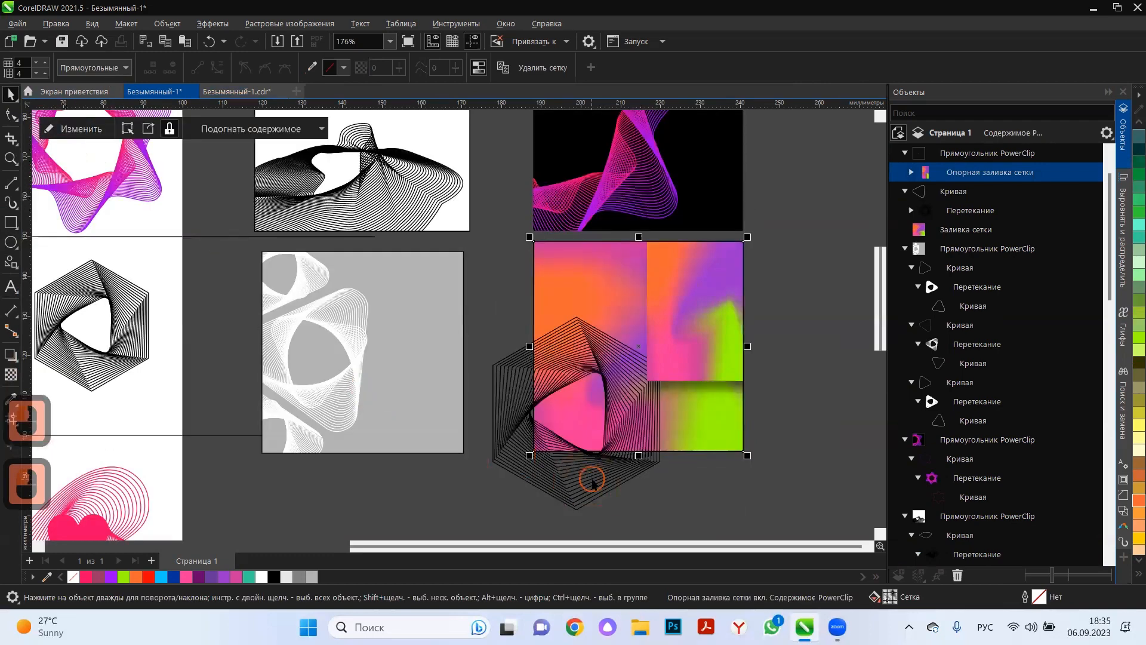
# Place the hexagonal line pattern inside the same frame and move it so it extends past the frame's upper edge.
pyautogui.click(588, 487)
pyautogui.moveTo(588, 487); pyautogui.dragTo(658, 399)
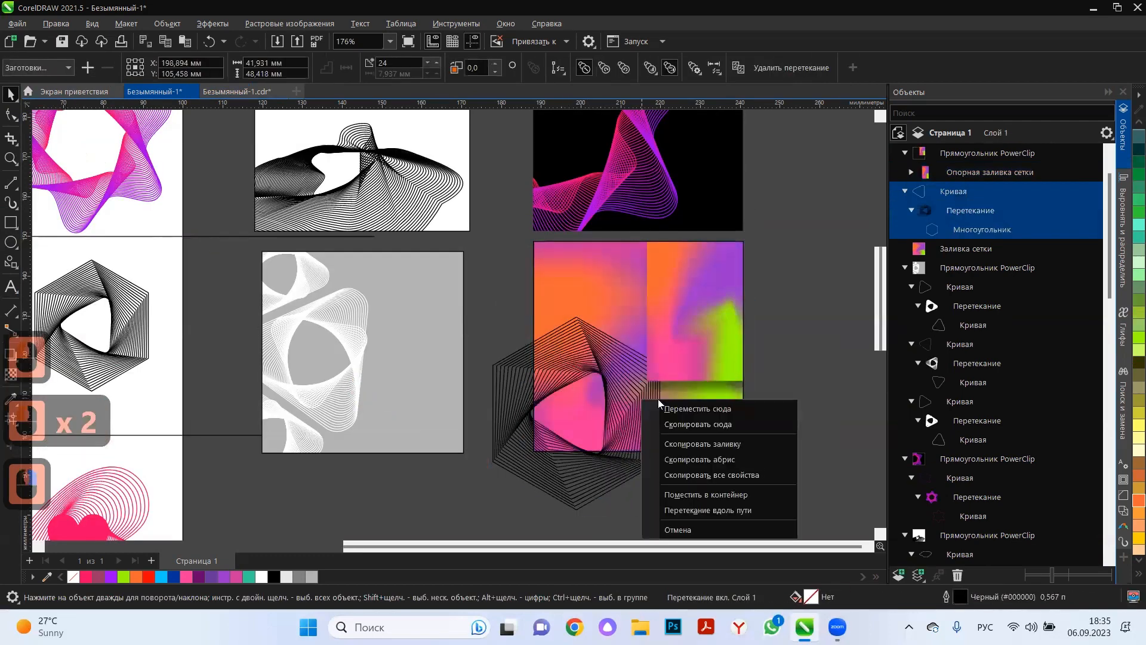
pyautogui.click(713, 494)
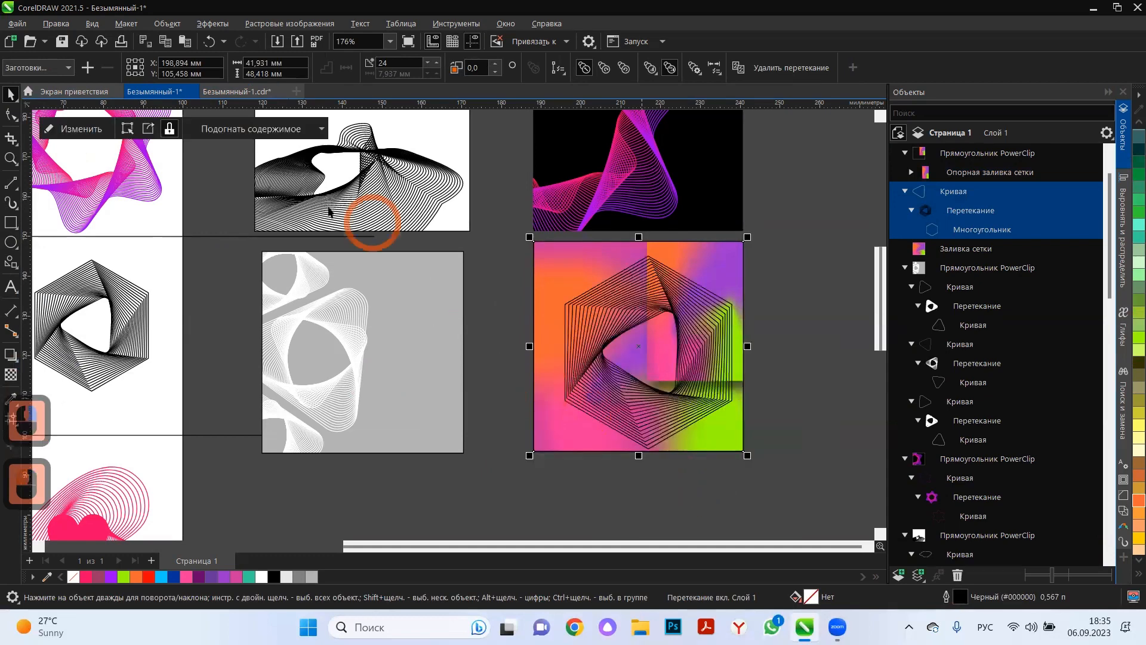
pyautogui.click(74, 129)
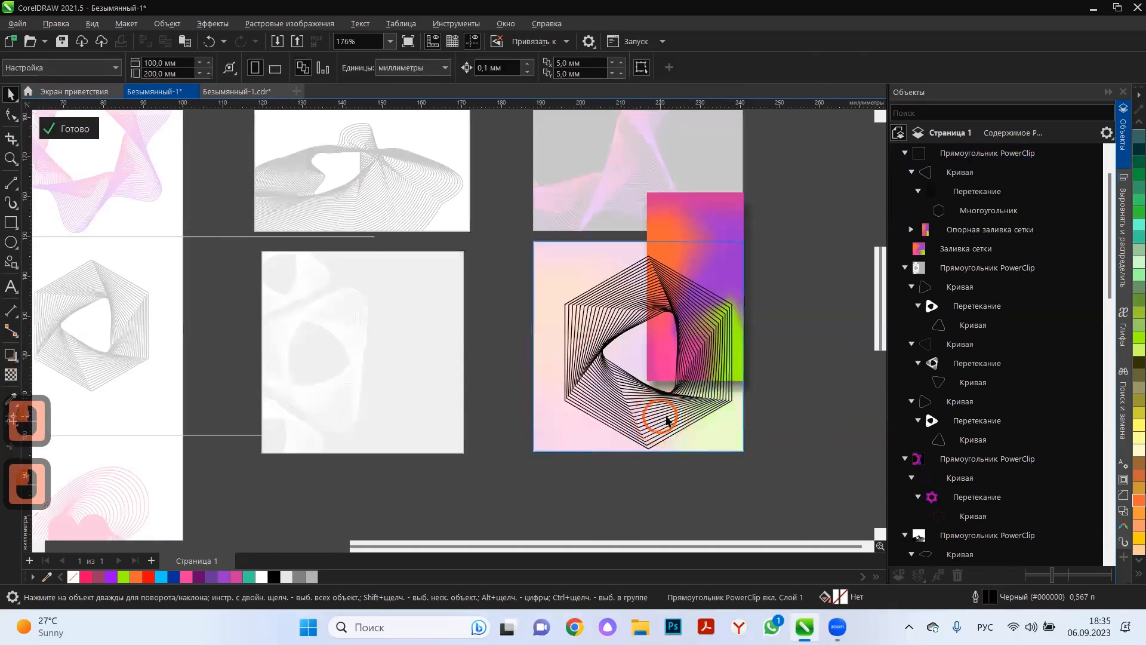
pyautogui.moveTo(665, 415); pyautogui.dragTo(621, 346)
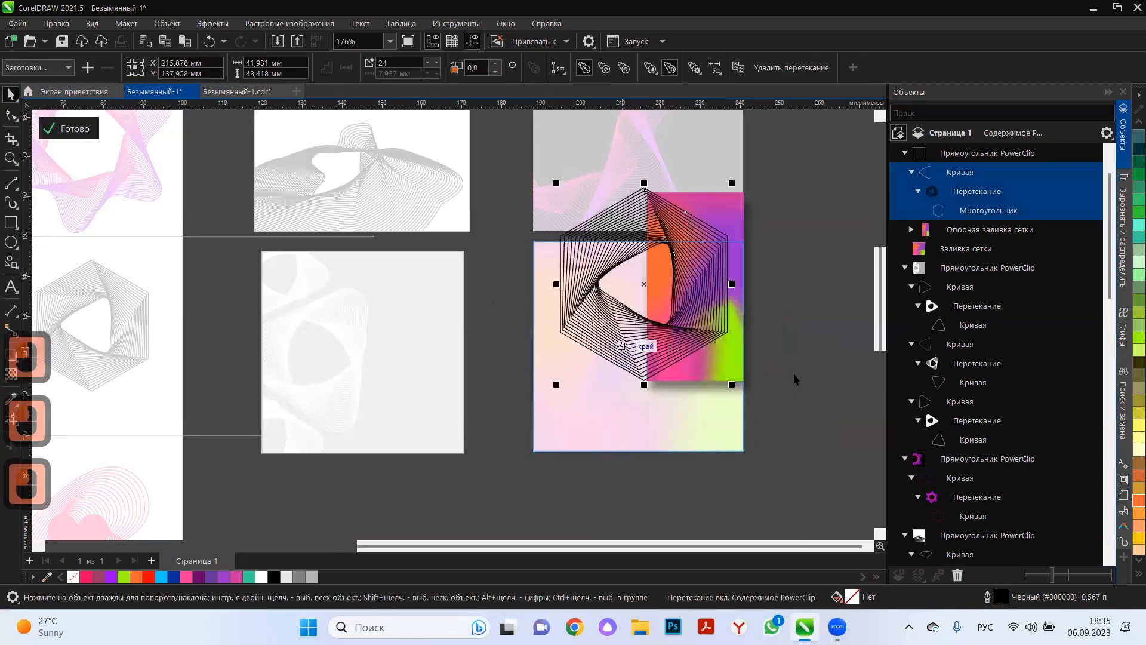
# Colour the hexagon pattern's lines white, place a copy over the frame's lower-right corner, and finish editing the frame's content.
pyautogui.rightClick(1139, 122)
pyautogui.rightClick(1134, 274)
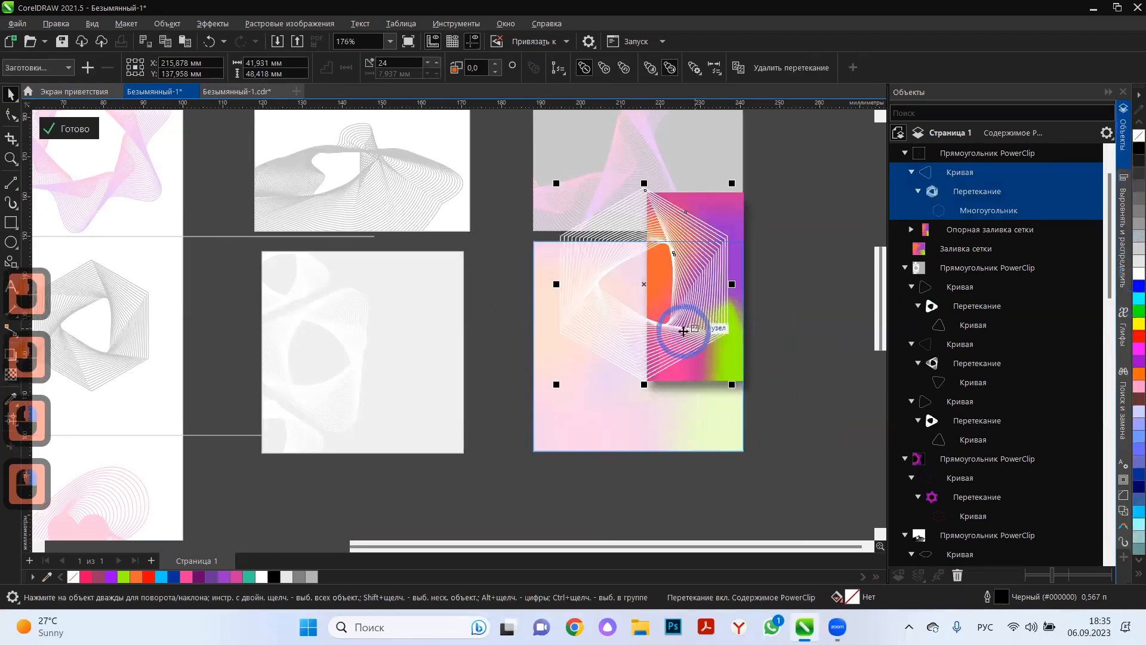
pyautogui.moveTo(686, 327); pyautogui.dragTo(757, 489)
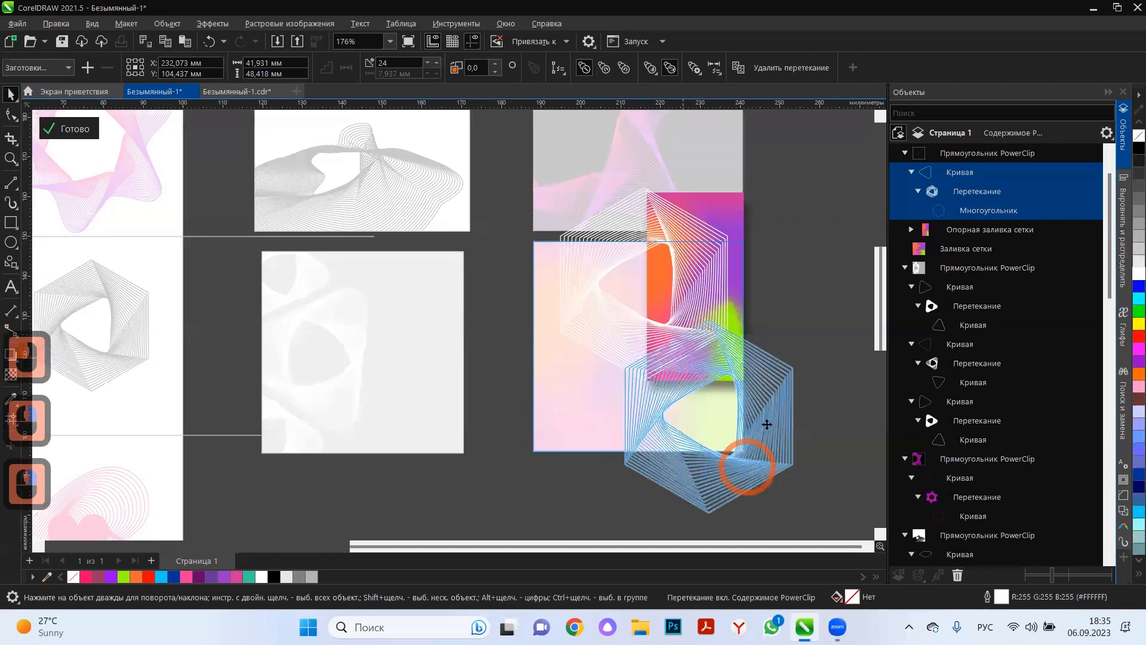
pyautogui.rightClick(757, 489)
pyautogui.click(79, 130)
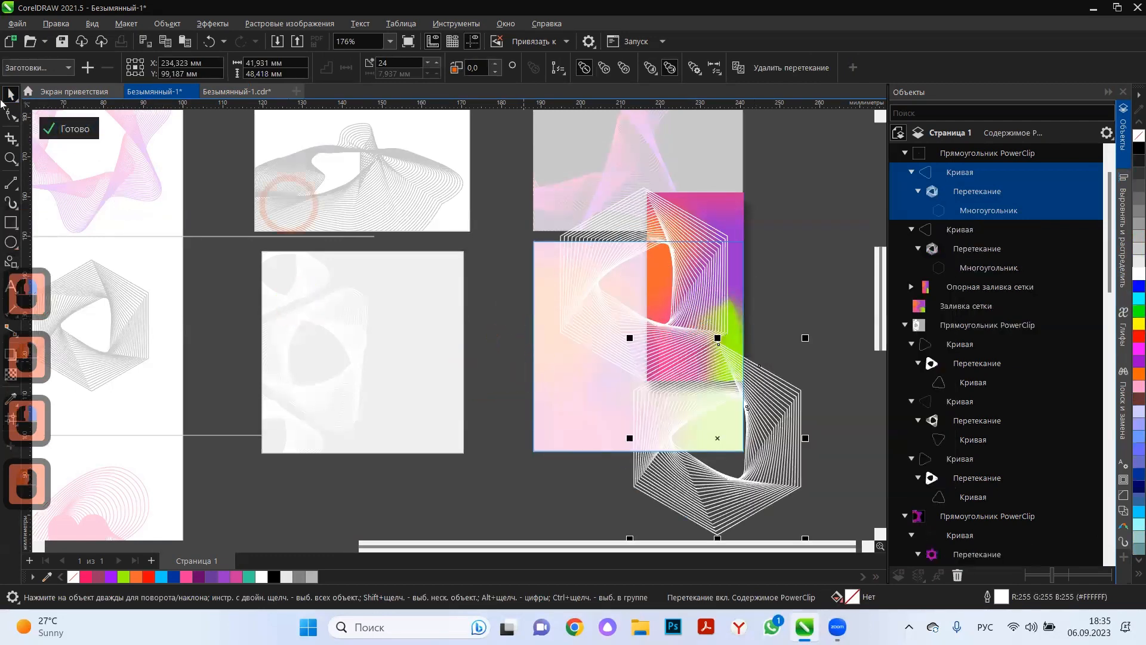
# Reopen the mesh-filled frame's content and scale both white hexagon patterns down to about 25.6 × 29.6 mm.
pyautogui.click(69, 127)
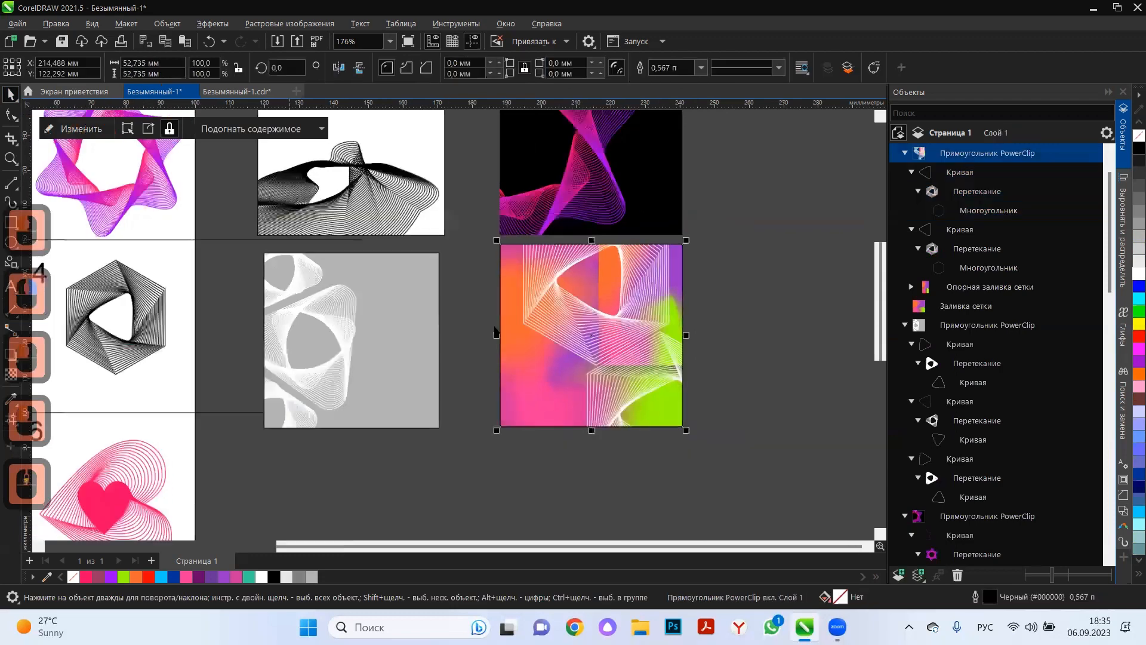
pyautogui.click(752, 306)
pyautogui.scroll(2, 588, 331)
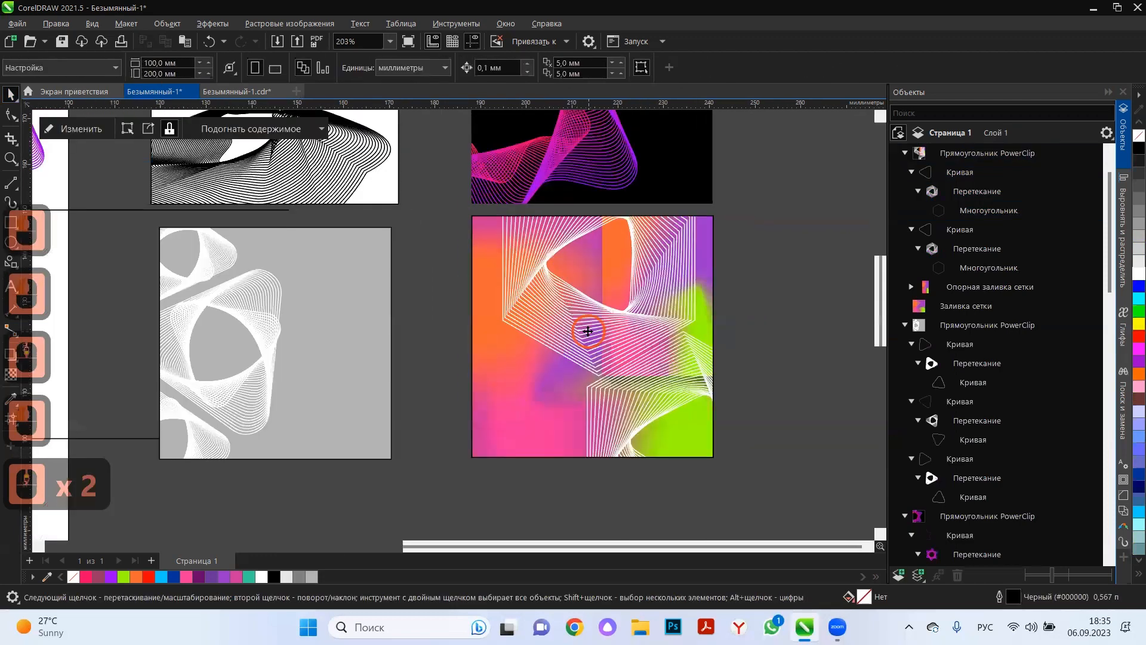
pyautogui.click(597, 332)
pyautogui.doubleClick(597, 331)
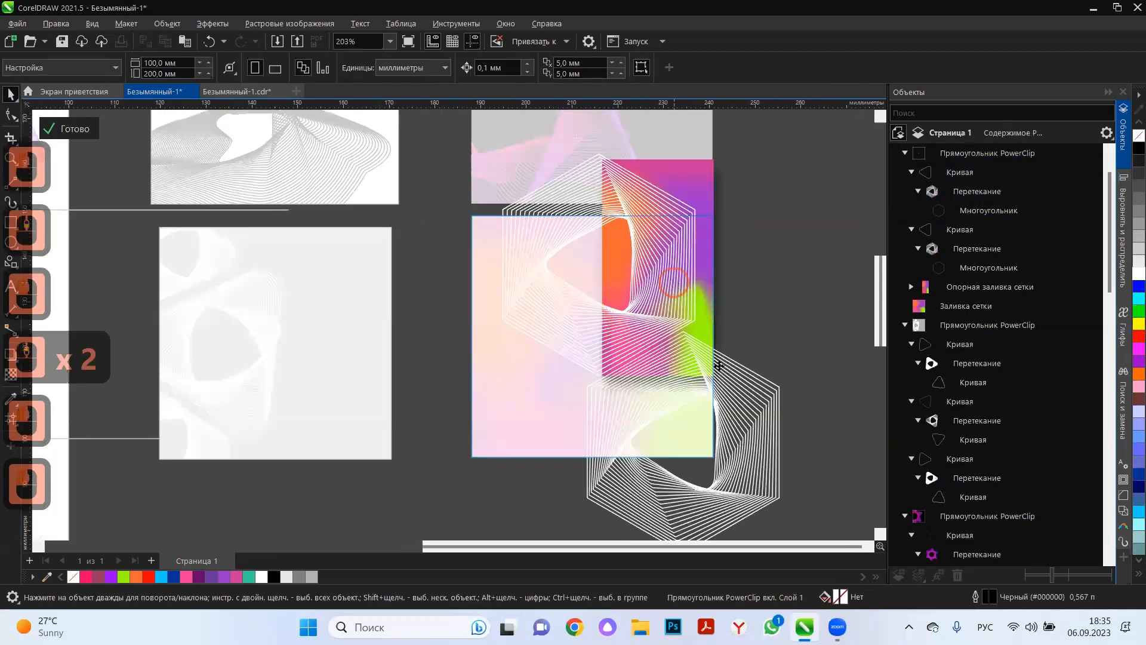
pyautogui.keyDown('shift'); pyautogui.click(774, 423); pyautogui.keyUp('shift')
pyautogui.moveTo(783, 150); pyautogui.dragTo(650, 367)
pyautogui.moveTo(646, 462); pyautogui.dragTo(697, 418)
pyautogui.click(635, 357)
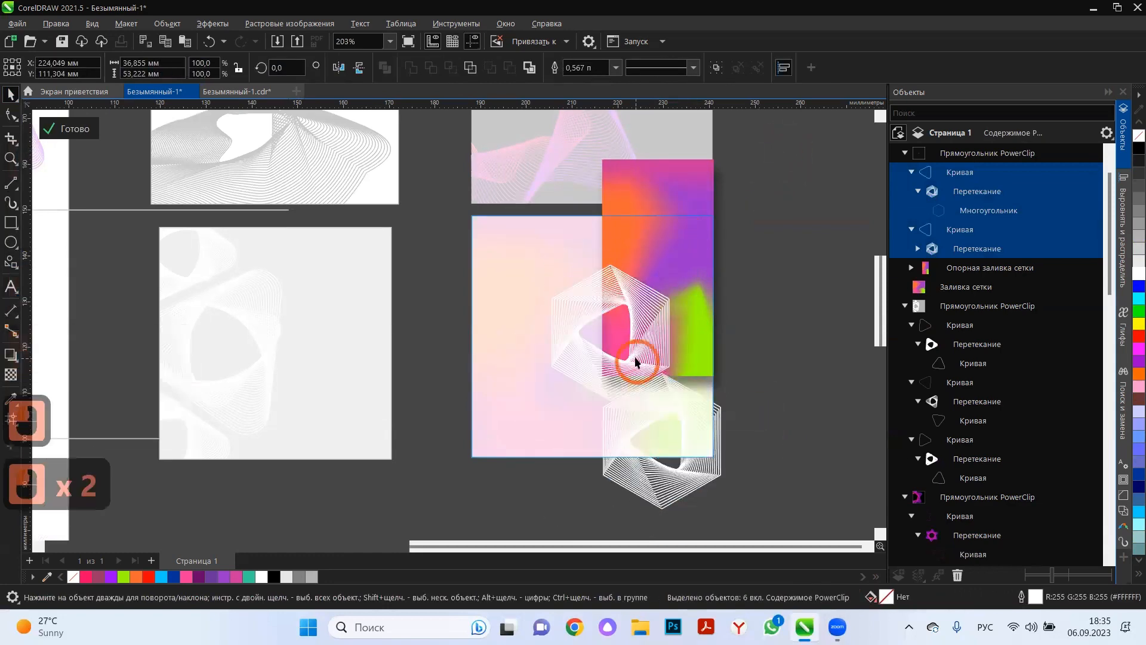
# Place a third hexagon pattern over the frame's upper-left corner and arrange the three patterns in a diagonal row.
pyautogui.moveTo(635, 357); pyautogui.dragTo(529, 269)
pyautogui.rightClick(529, 269)
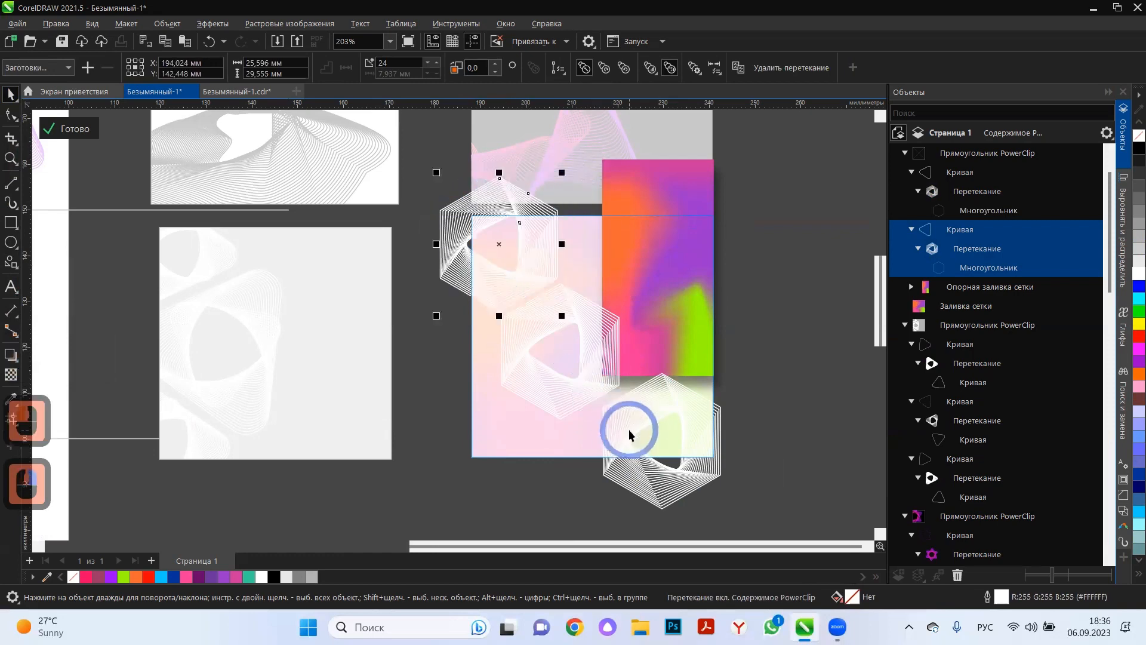
pyautogui.moveTo(628, 429); pyautogui.dragTo(589, 446)
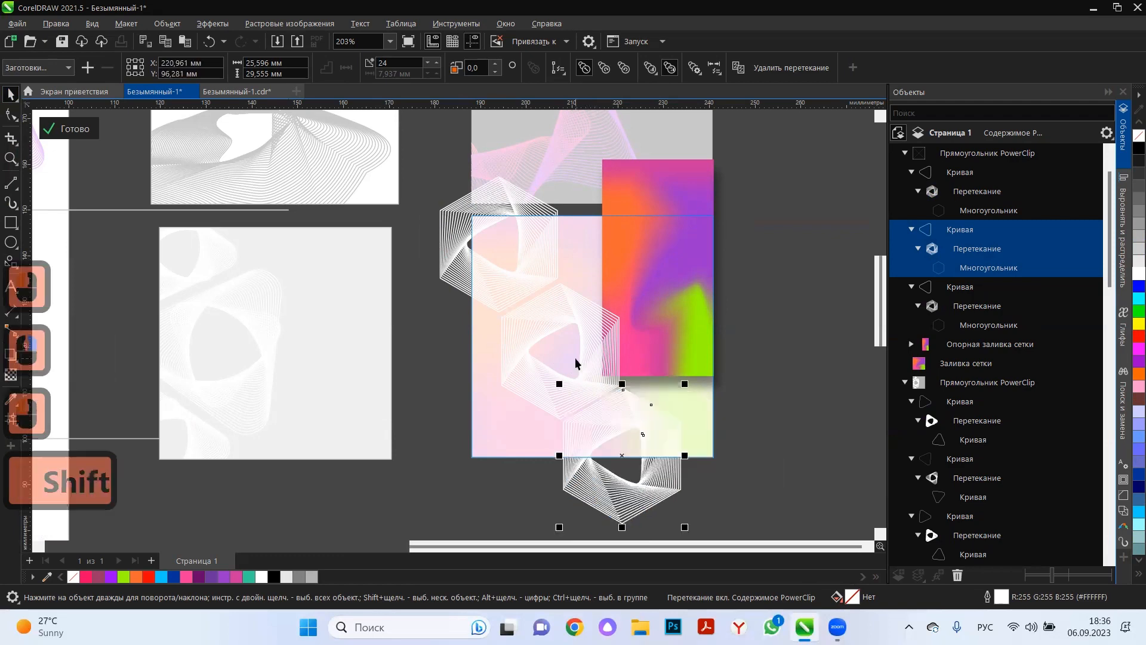
pyautogui.keyDown('shift'); pyautogui.click(580, 377); pyautogui.keyUp('shift')
pyautogui.keyDown('shift'); pyautogui.click(530, 269); pyautogui.keyUp('shift')
pyautogui.moveTo(534, 265); pyautogui.dragTo(601, 256)
pyautogui.hotkey('ctrl', 'z')
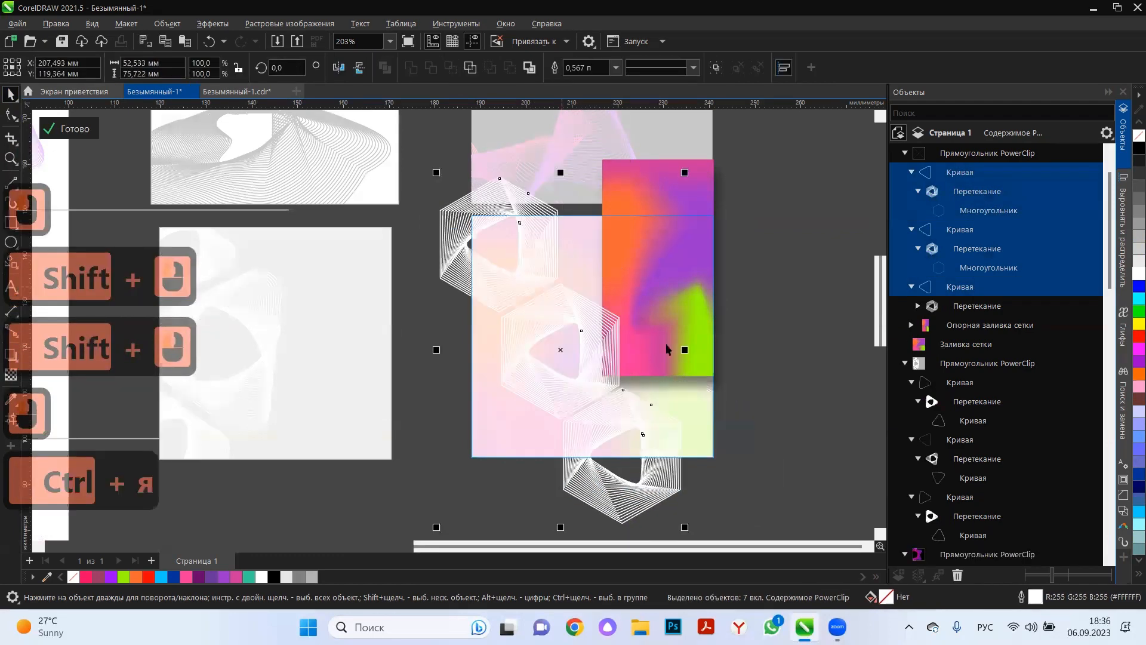
# Move all three hexagon patterns together so the middle one sits near the frame's centre.
pyautogui.doubleClick(606, 364)
pyautogui.keyDown('shift'); pyautogui.click(670, 440); pyautogui.keyUp('shift')
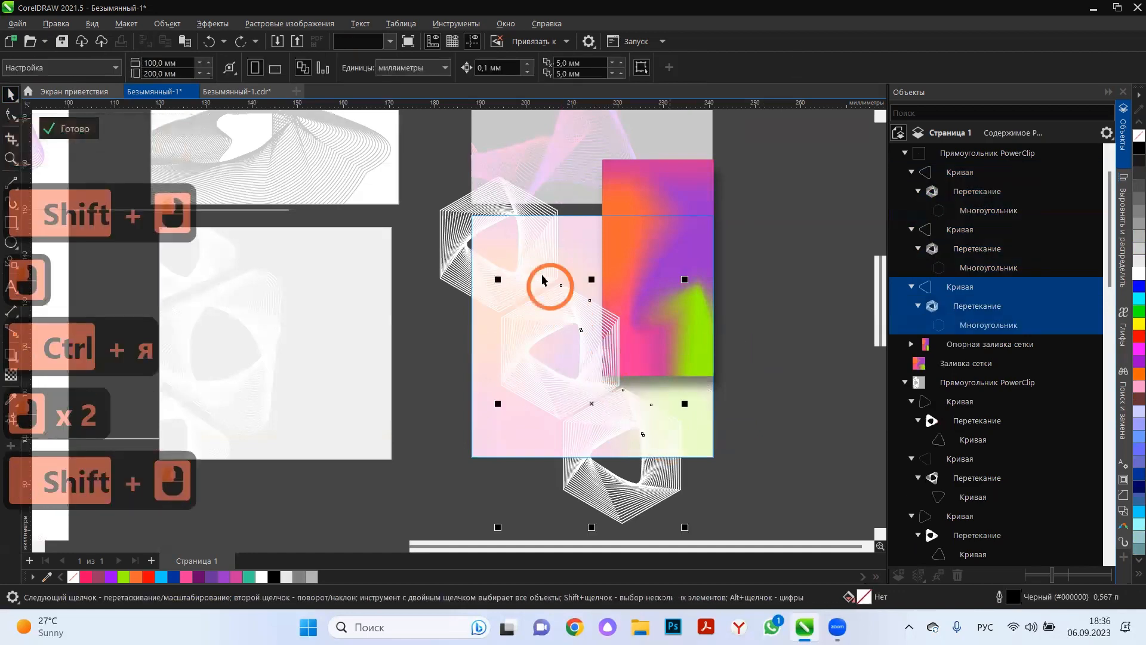
pyautogui.keyDown('shift'); pyautogui.click(537, 256); pyautogui.keyUp('shift')
pyautogui.moveTo(578, 244); pyautogui.dragTo(645, 363)
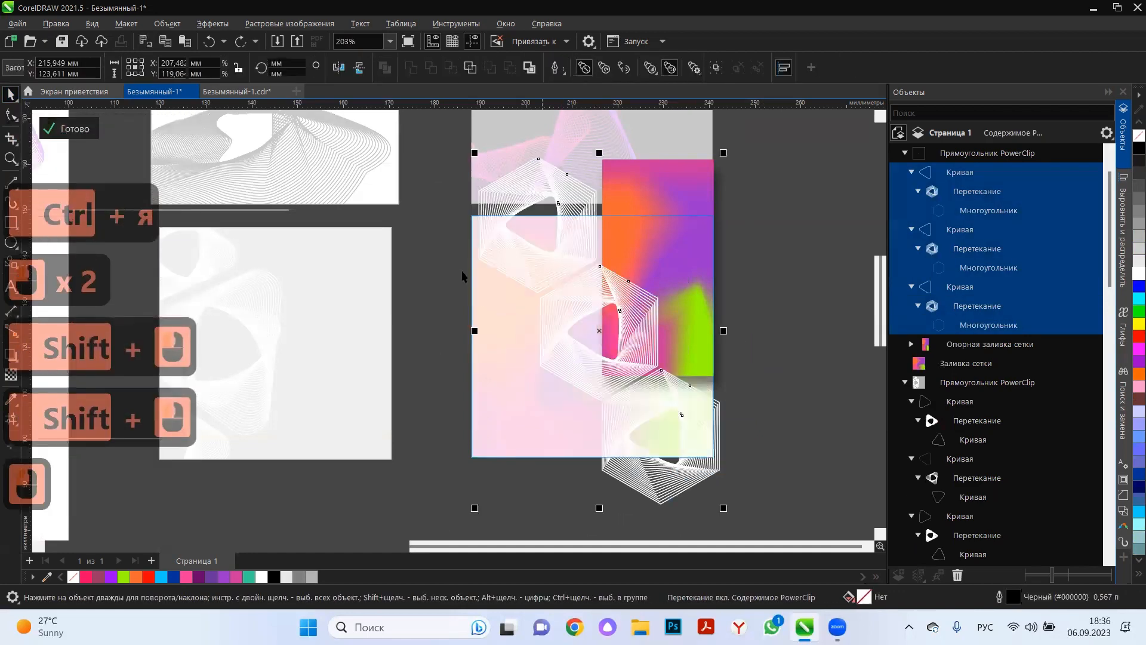
# Move the shadowed strip behind the middle hexagon pattern and finish editing the frame's content.
pyautogui.click(614, 189)
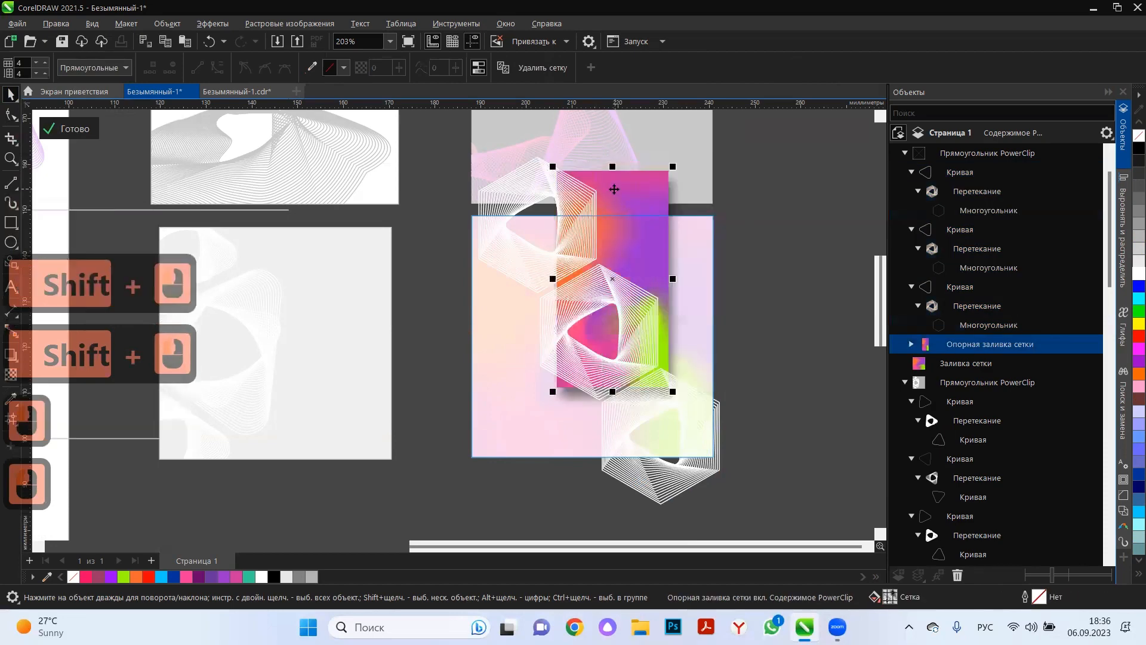
pyautogui.moveTo(615, 189); pyautogui.dragTo(597, 214)
pyautogui.click(65, 128)
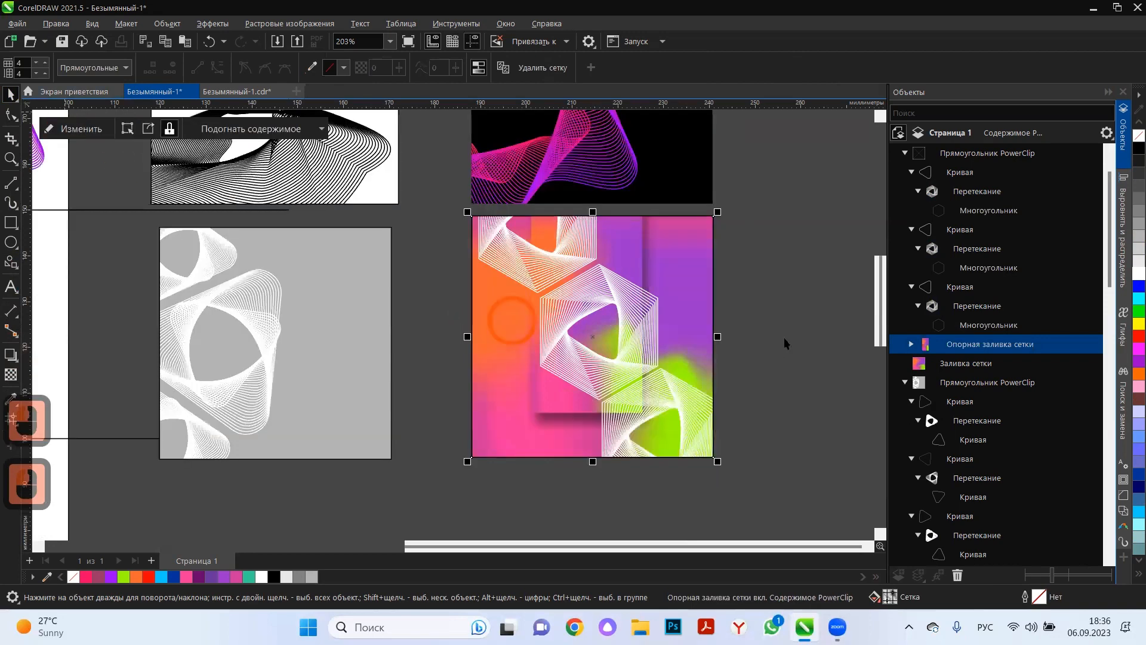
pyautogui.click(762, 335)
# Reopen the frame's content and move the shadowed strip so its top edge meets the frame's upper edge.
pyautogui.click(551, 406)
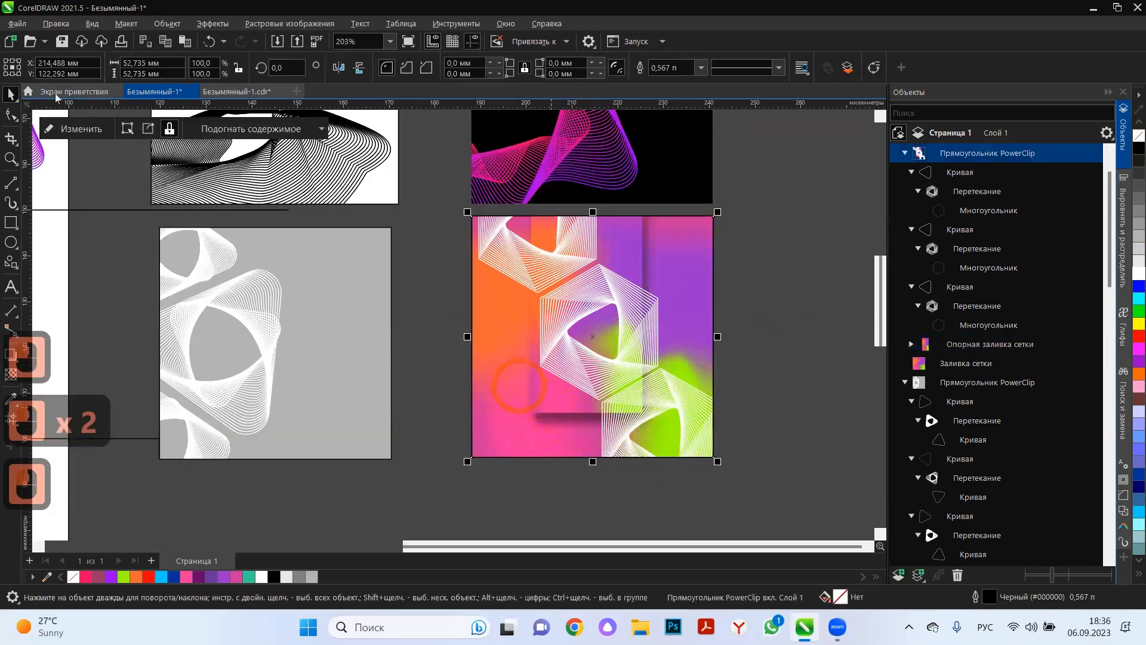
pyautogui.click(71, 131)
pyautogui.click(615, 206)
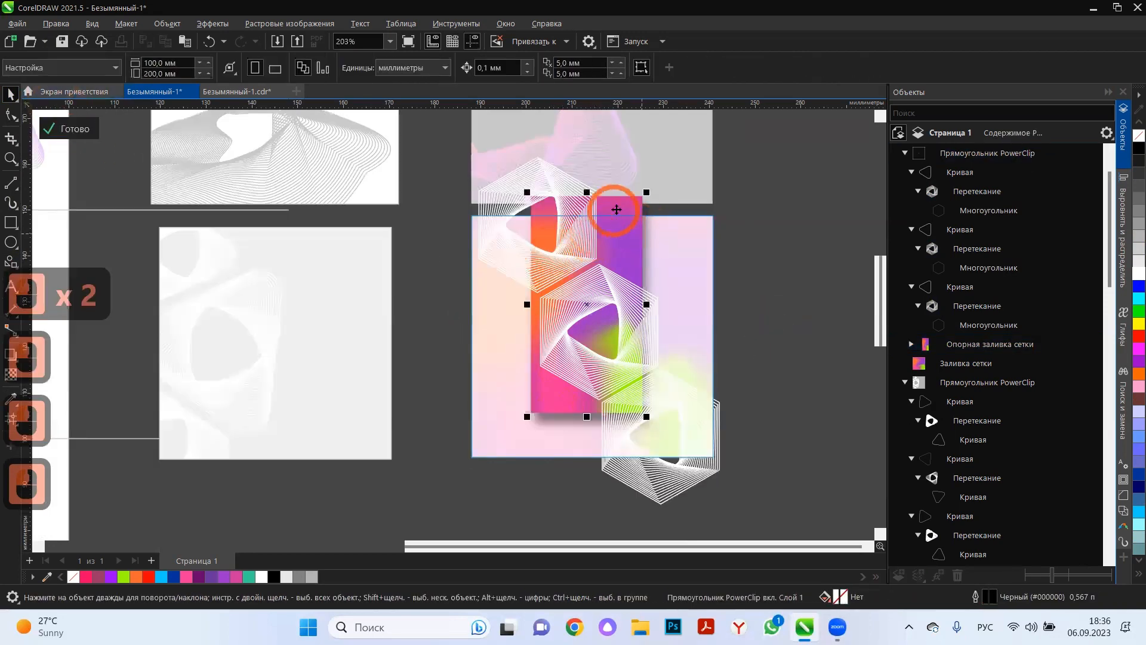
pyautogui.click(613, 209)
pyautogui.click(600, 209)
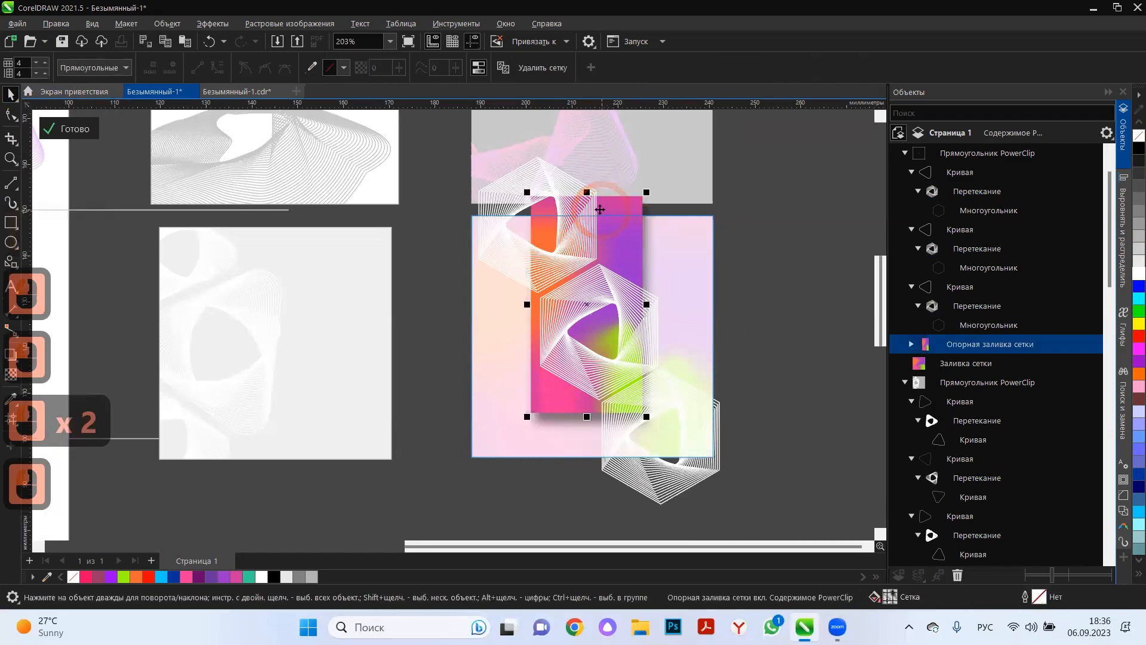
pyautogui.moveTo(590, 209); pyautogui.dragTo(597, 219)
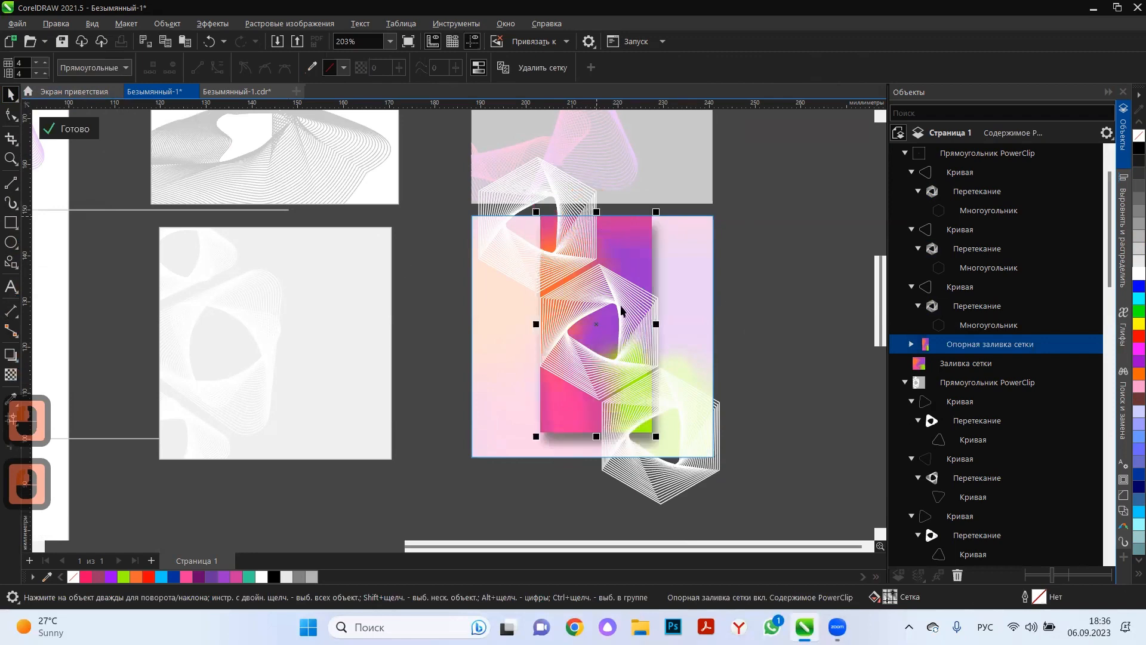
# Centre the middle hexagon pattern over the strip and shift the upper-left hexagon pattern slightly outward.
pyautogui.doubleClick(596, 325)
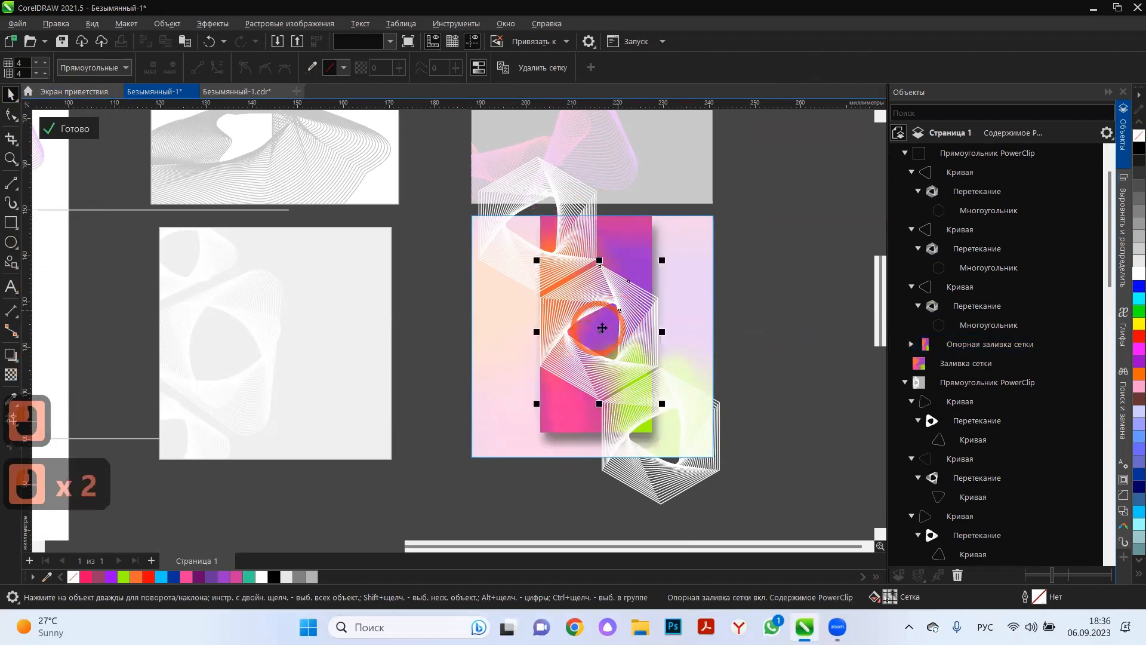
pyautogui.moveTo(596, 327); pyautogui.dragTo(594, 328)
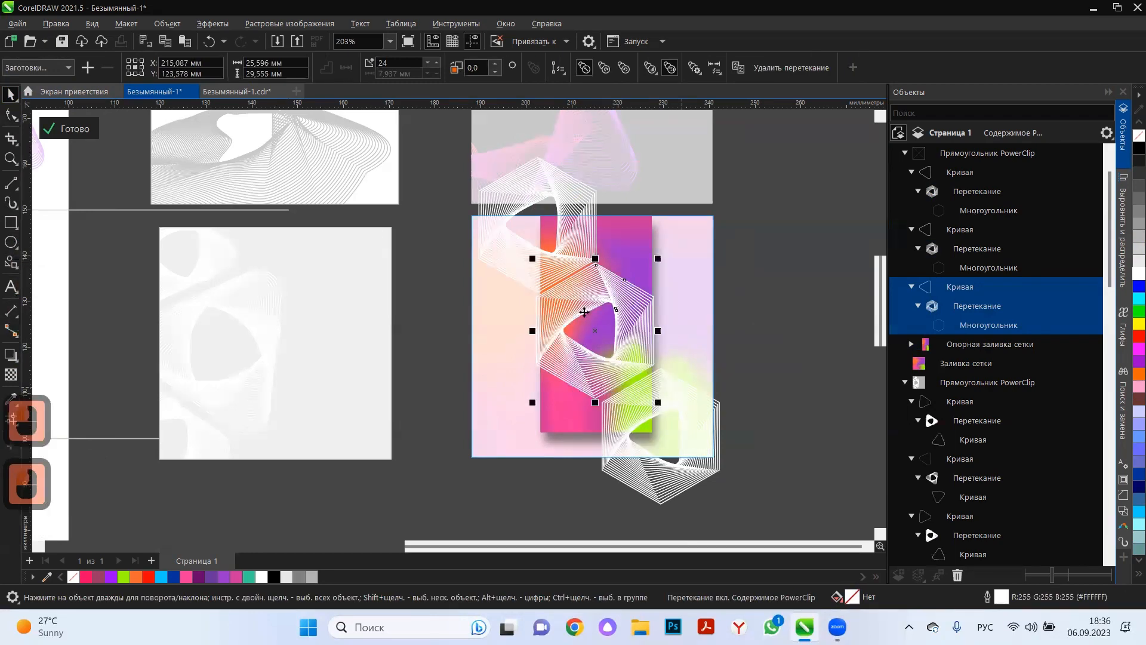
pyautogui.click(549, 252)
pyautogui.moveTo(583, 250)
pyautogui.mouseDown()
pyautogui.moveTo(570, 248)
pyautogui.moveTo(582, 250)
pyautogui.moveTo(580, 270)
pyautogui.mouseUp()
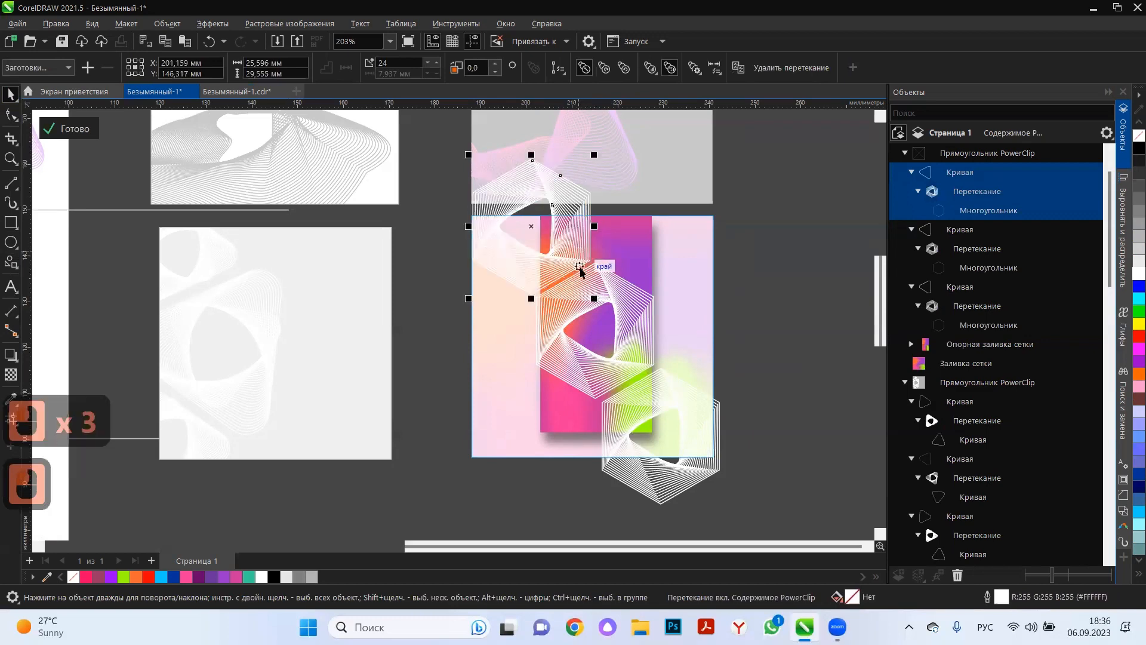
# Send the upper-left hexagon pattern behind the strip, bring the lower-right one to the front, and finish editing the content.
pyautogui.hotkey('shift', 'pagedown')
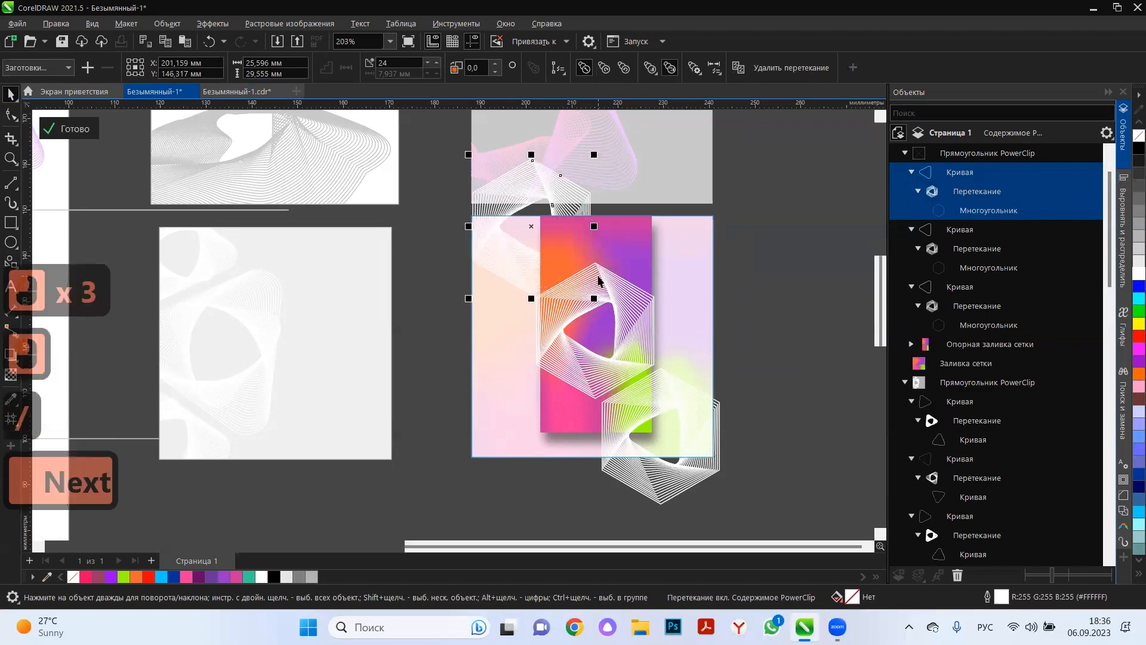
pyautogui.click(686, 414)
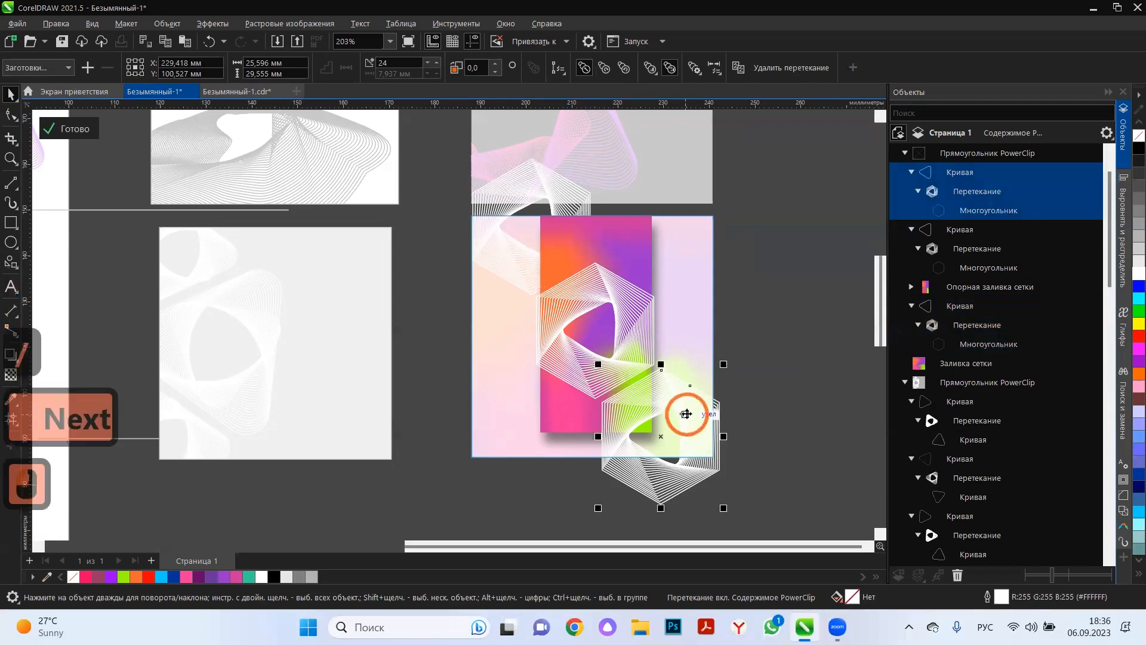
pyautogui.hotkey('shift', 'pagedown')
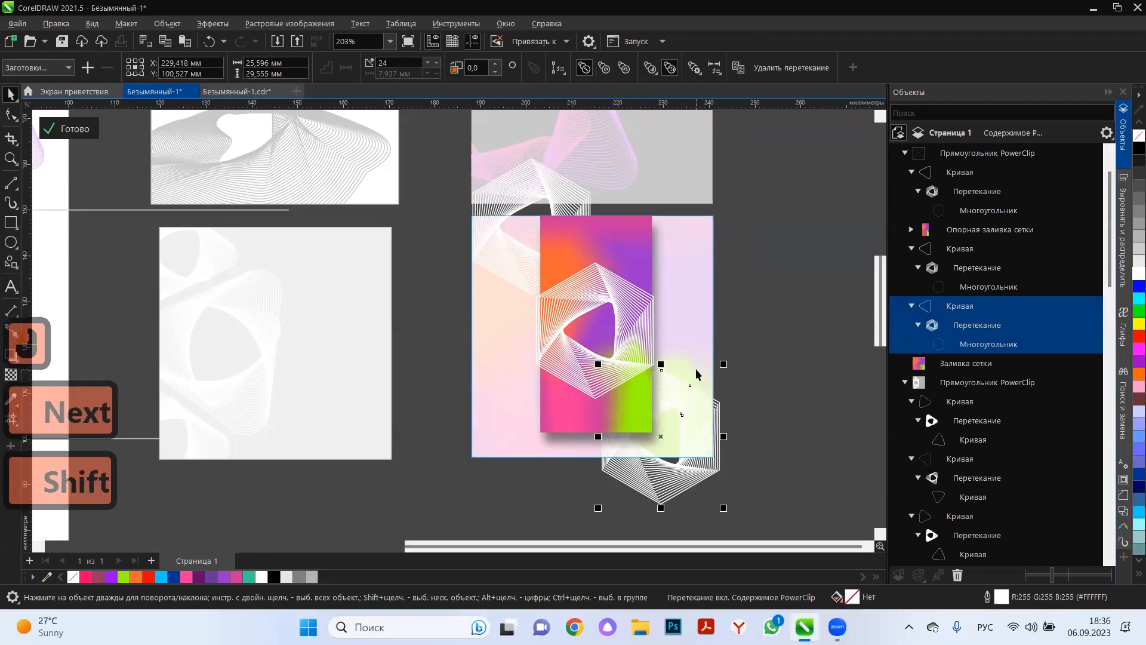
pyautogui.hotkey('shift', 'pageup')
pyautogui.click(72, 126)
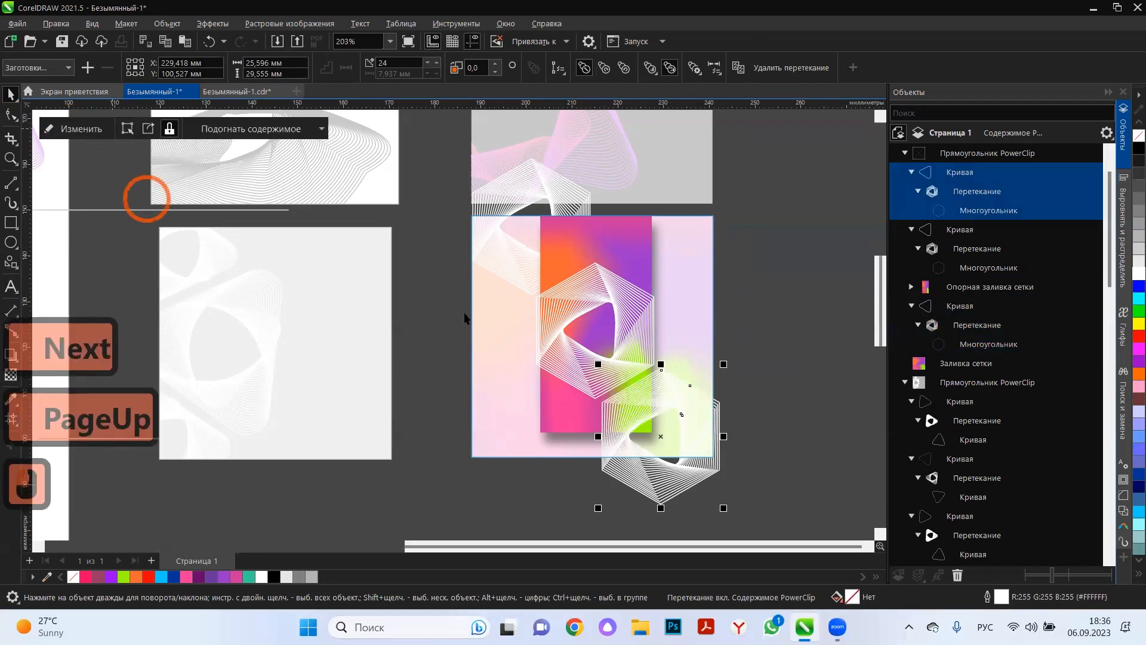
pyautogui.click(697, 418)
pyautogui.click(708, 393)
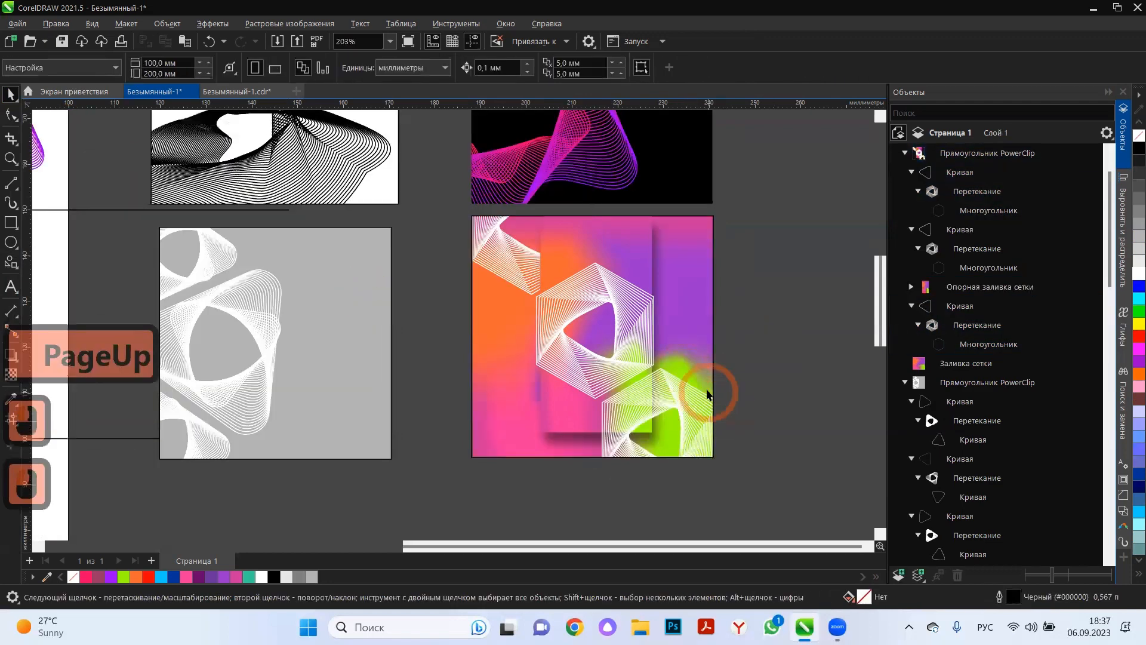
# Reopen the frame's content and enlarge the upper-left hexagon pattern about its centre to about 34.2 × 39.5 mm.
pyautogui.click(647, 340)
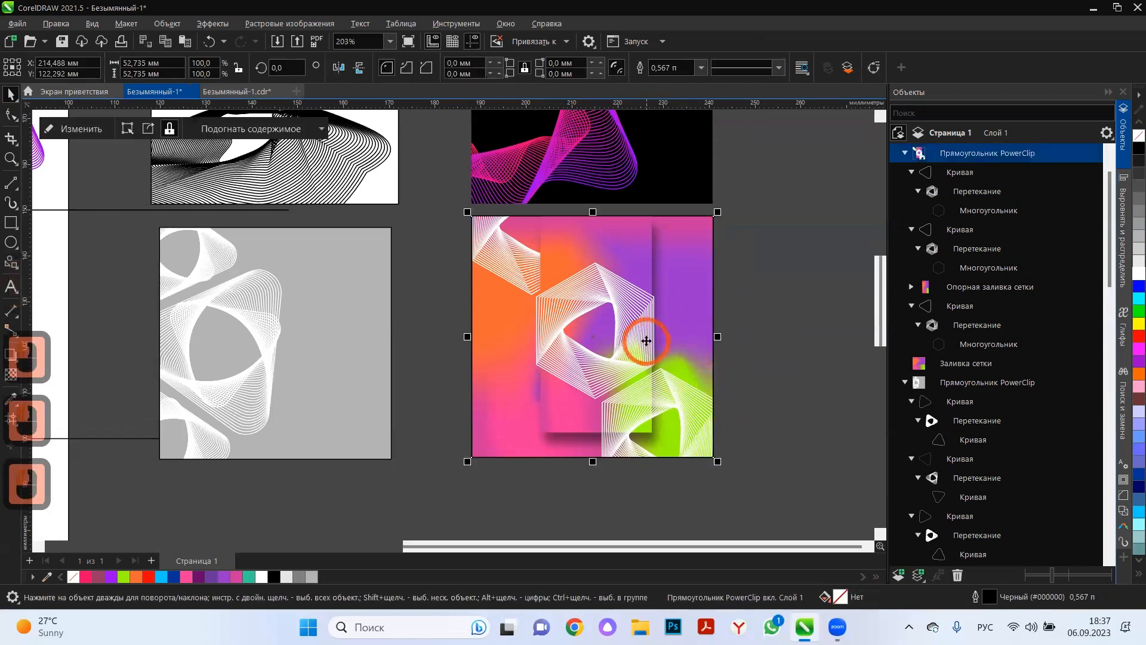
pyautogui.click(77, 128)
pyautogui.click(775, 342)
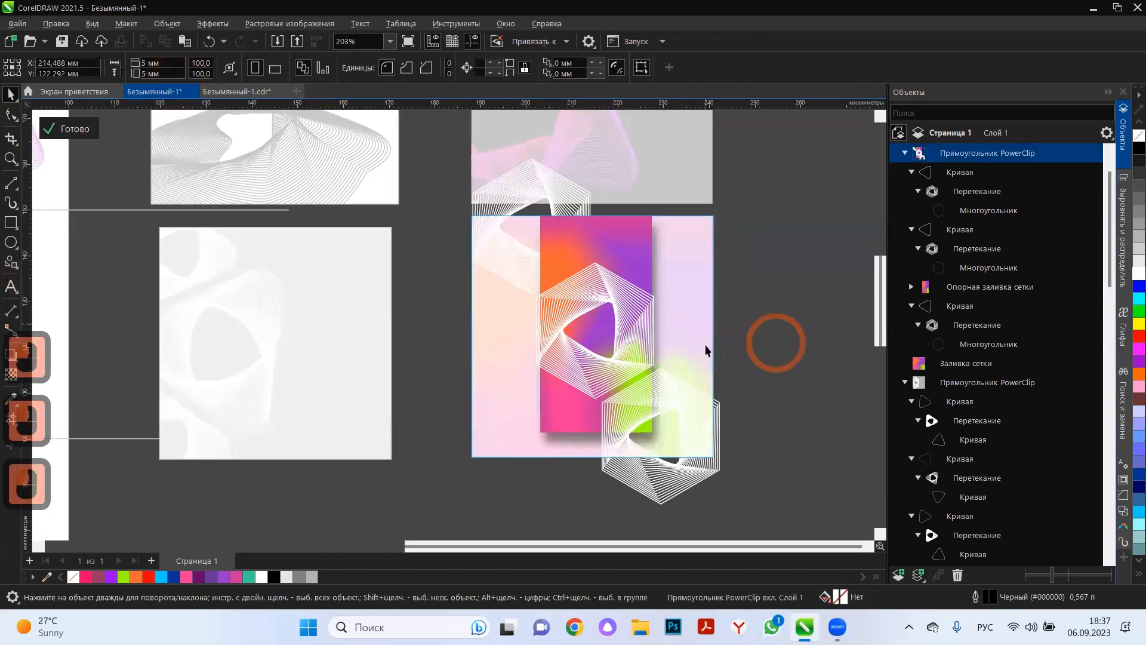
pyautogui.click(471, 285)
pyautogui.moveTo(466, 294); pyautogui.dragTo(391, 360)
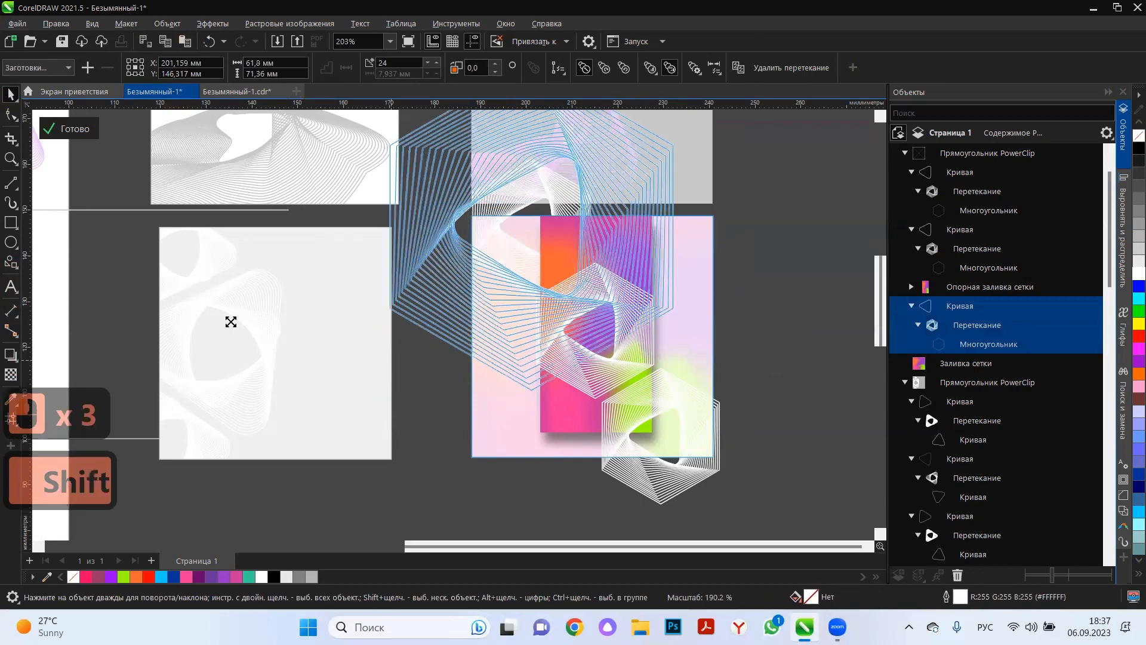
pyautogui.moveTo(309, 335); pyautogui.dragTo(441, 318)
# Enlarge the lower-right hexagon pattern to about 34.8 × 40.2 mm, reposition it over the frame's corner, and finish editing the content.
pyautogui.click(634, 409)
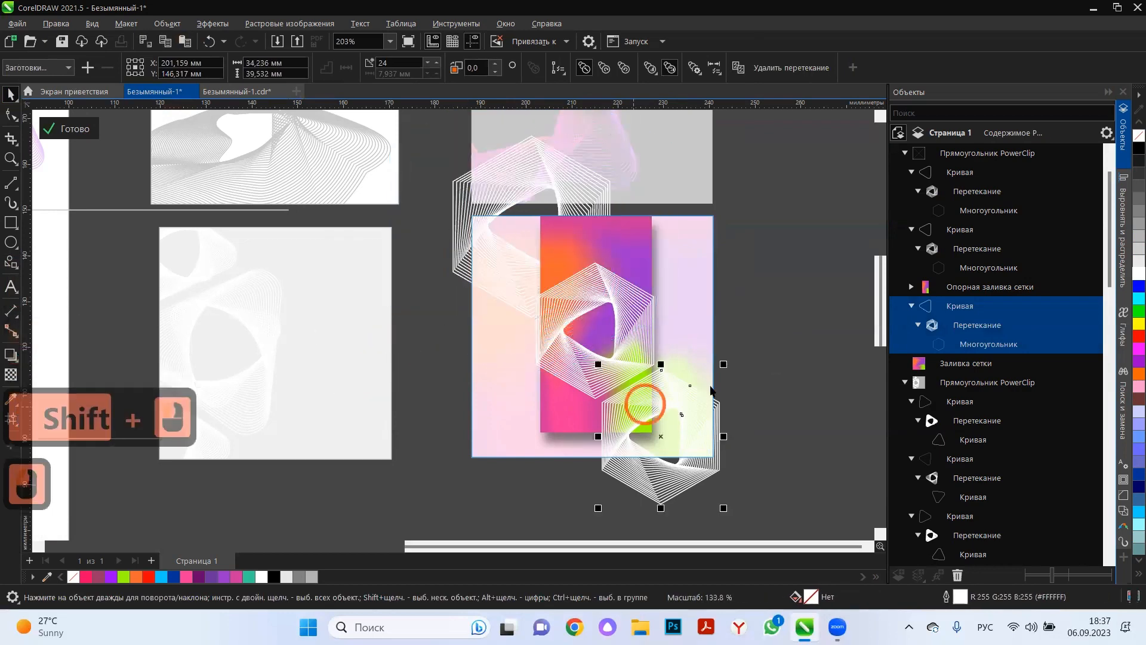
pyautogui.moveTo(723, 366); pyautogui.dragTo(802, 279)
pyautogui.moveTo(696, 340); pyautogui.dragTo(747, 399)
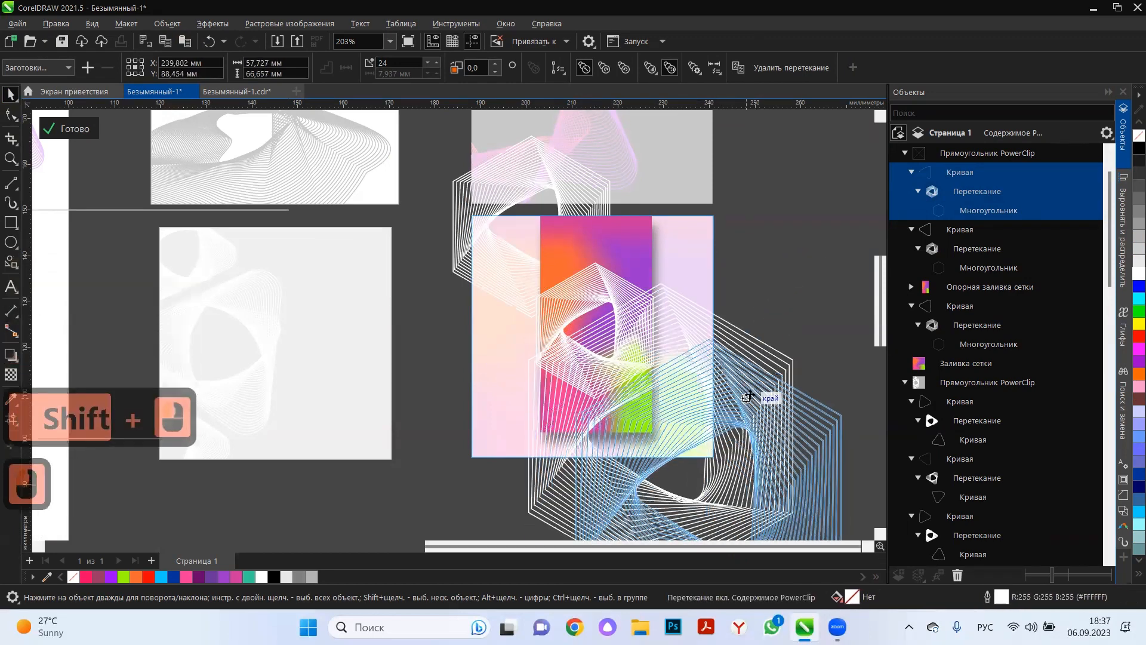
pyautogui.moveTo(843, 334); pyautogui.dragTo(790, 397)
pyautogui.moveTo(743, 455); pyautogui.dragTo(702, 401)
pyautogui.click(555, 368)
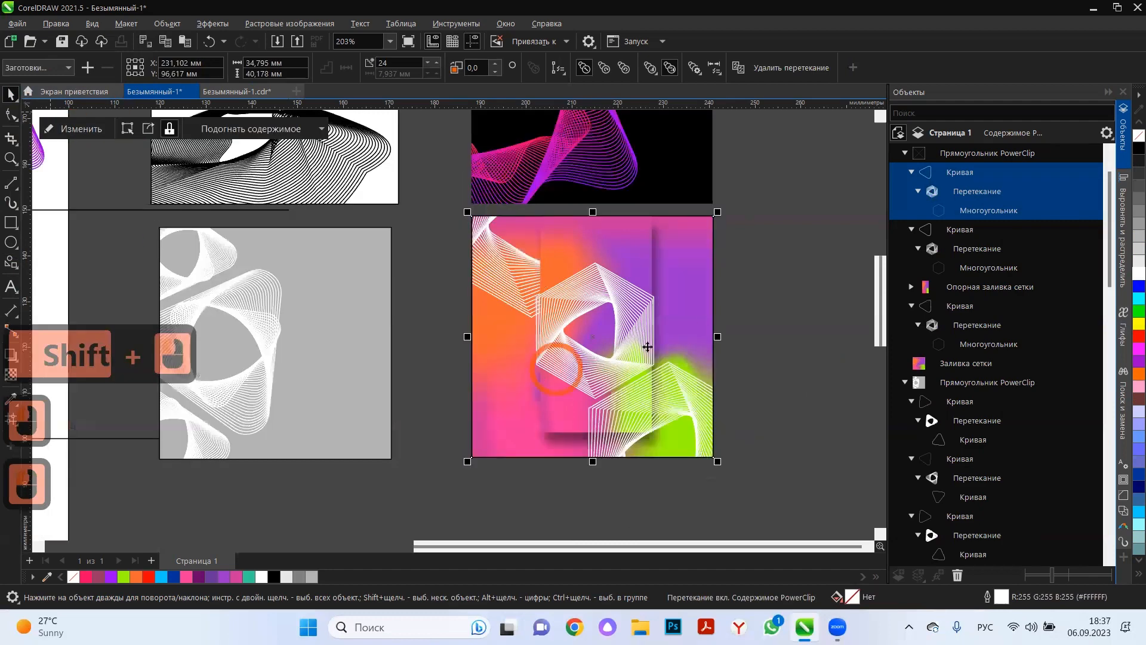
pyautogui.click(761, 259)
# Reopen the frame's content and enlarge the middle hexagon pattern about its centre to about 52.2 × 60.3 mm.
pyautogui.scroll(-1, 761, 259)
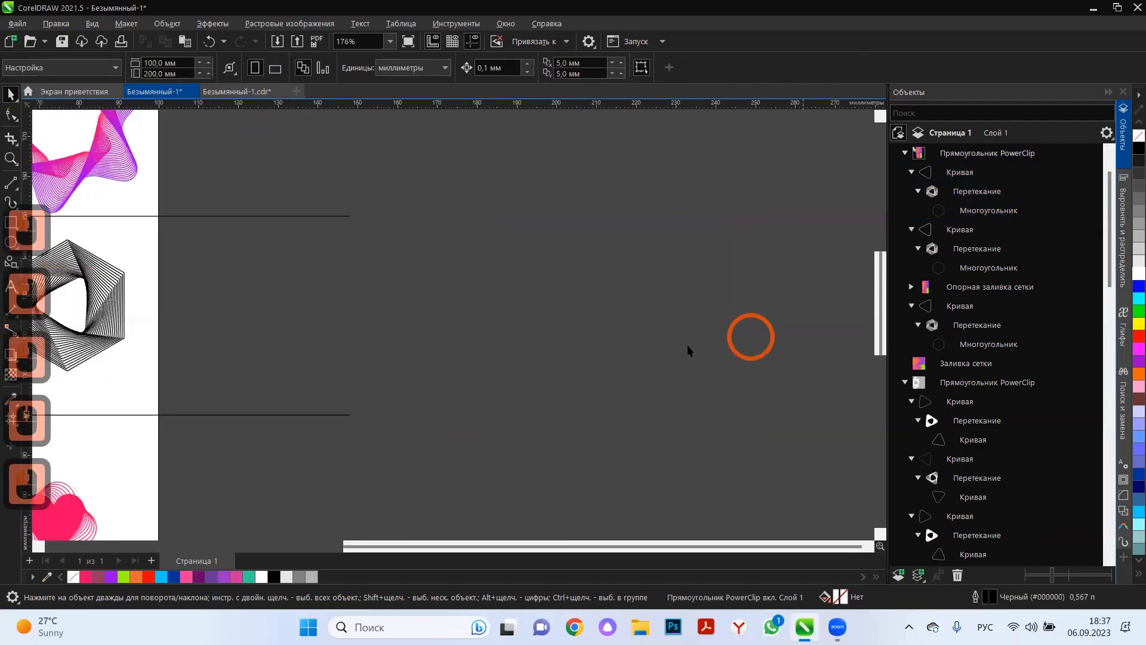
pyautogui.click(667, 327)
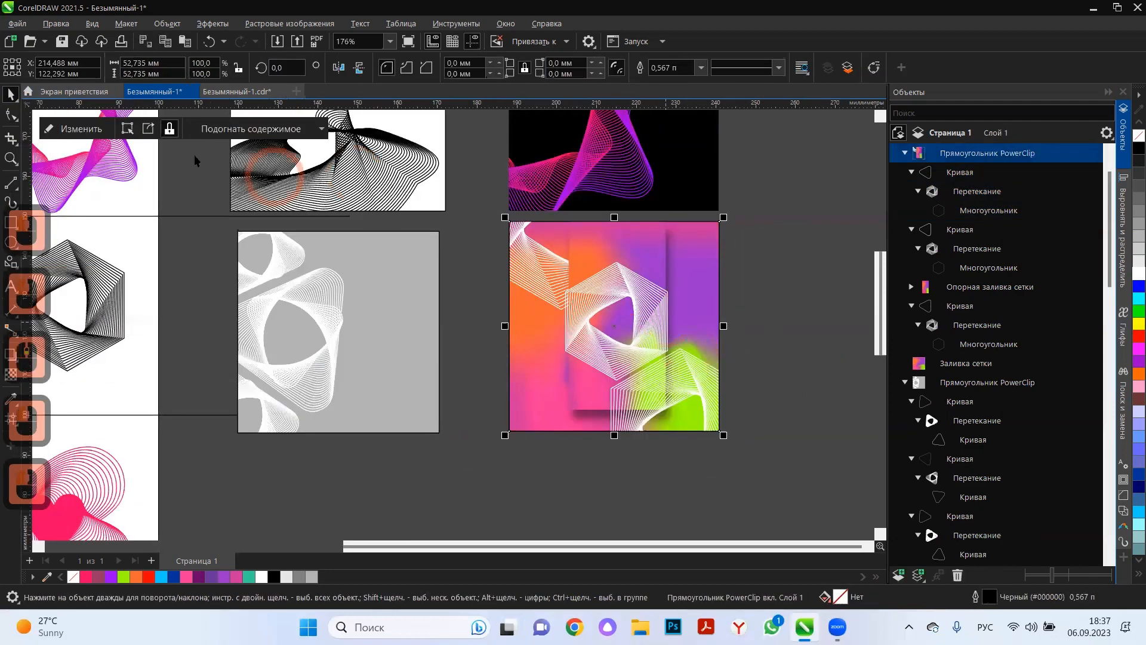
pyautogui.click(96, 131)
pyautogui.click(599, 357)
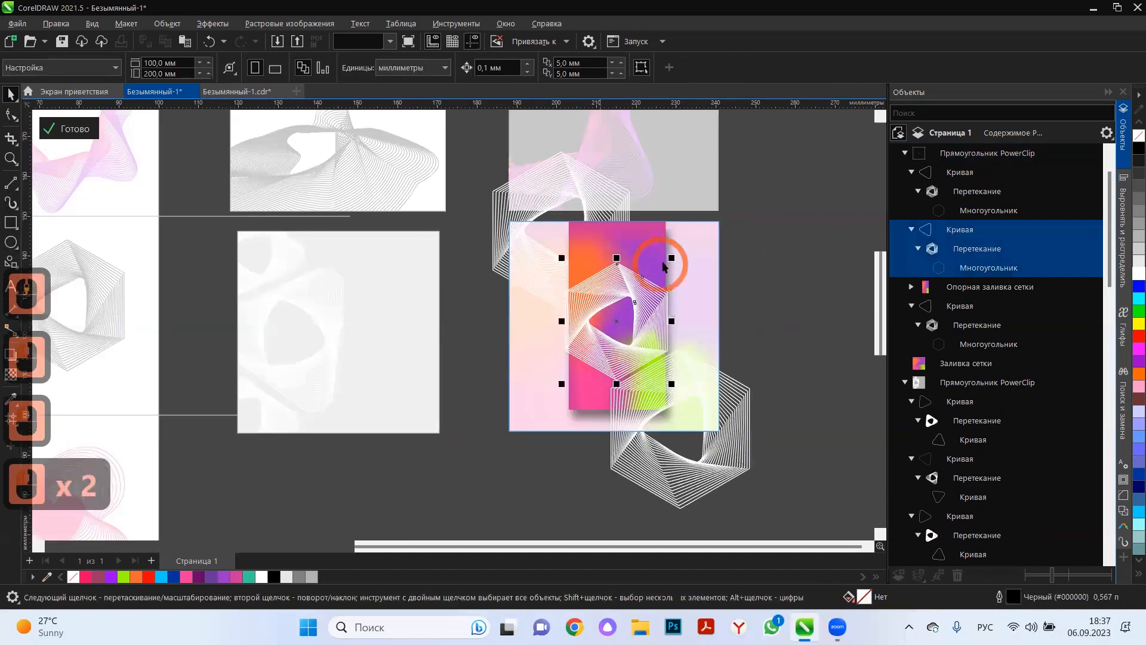
pyautogui.moveTo(670, 258); pyautogui.dragTo(740, 197)
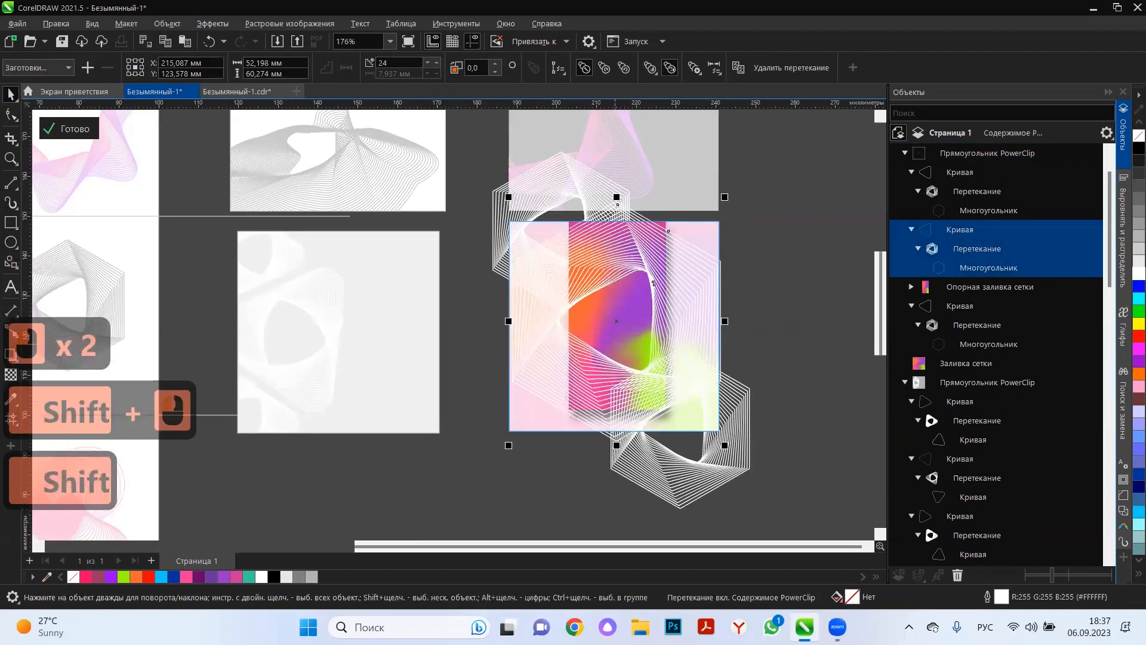
# Try black outlines on the middle and lower-right hexagon patterns, and shift the lower-right one further out from the frame's corner.
pyautogui.rightClick(1137, 148)
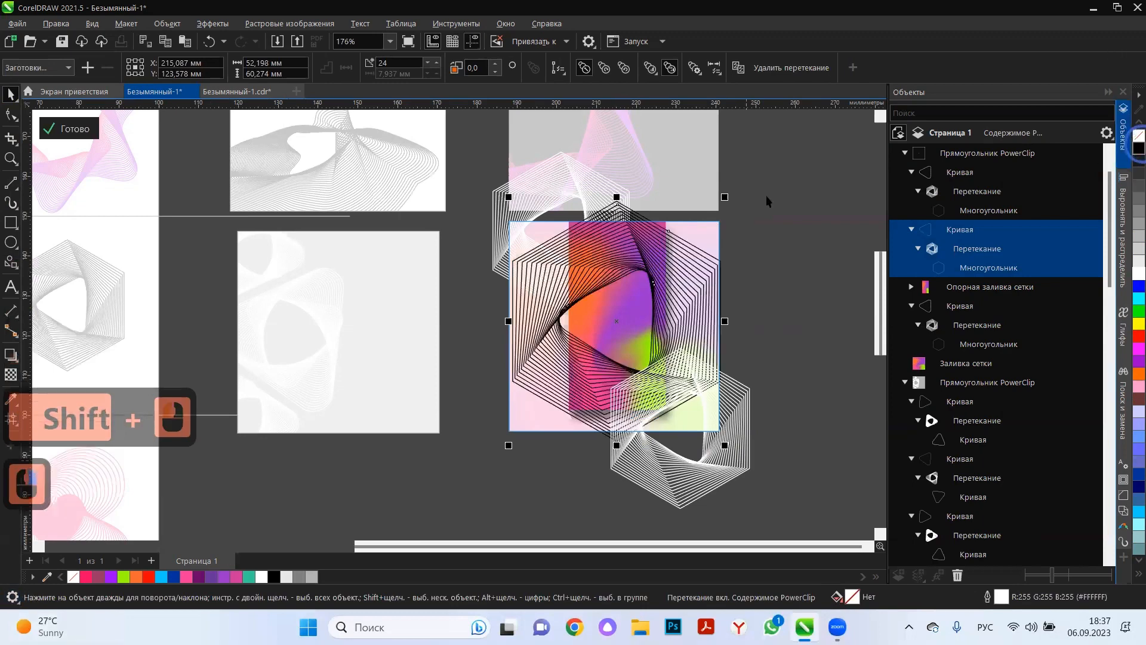
pyautogui.click(733, 409)
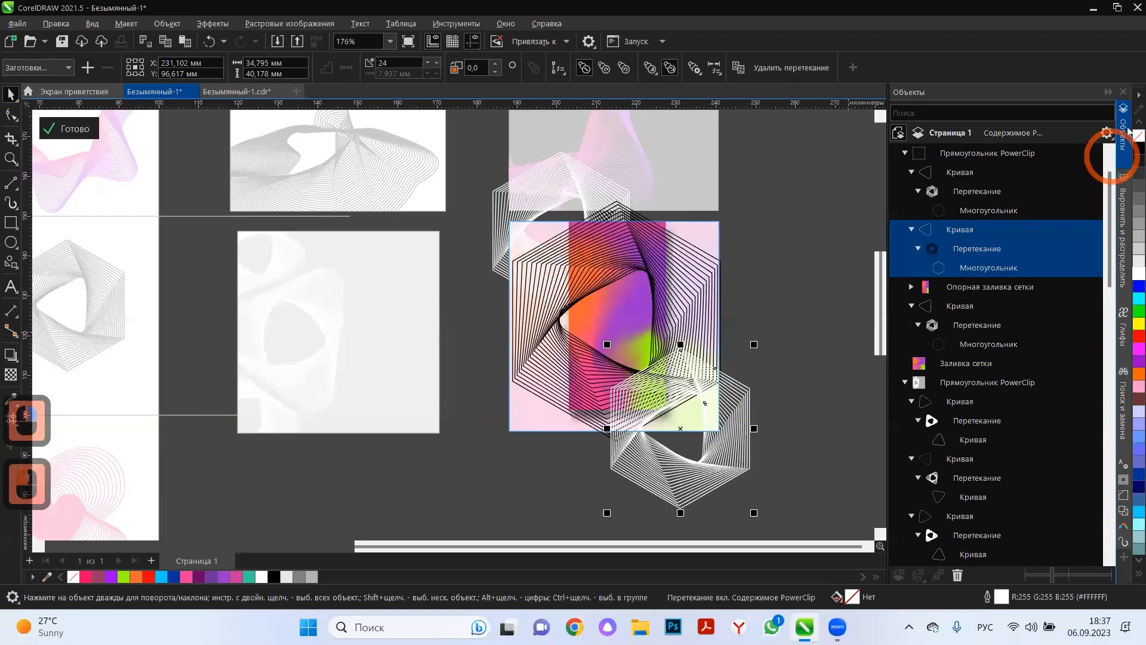
pyautogui.rightClick(1130, 153)
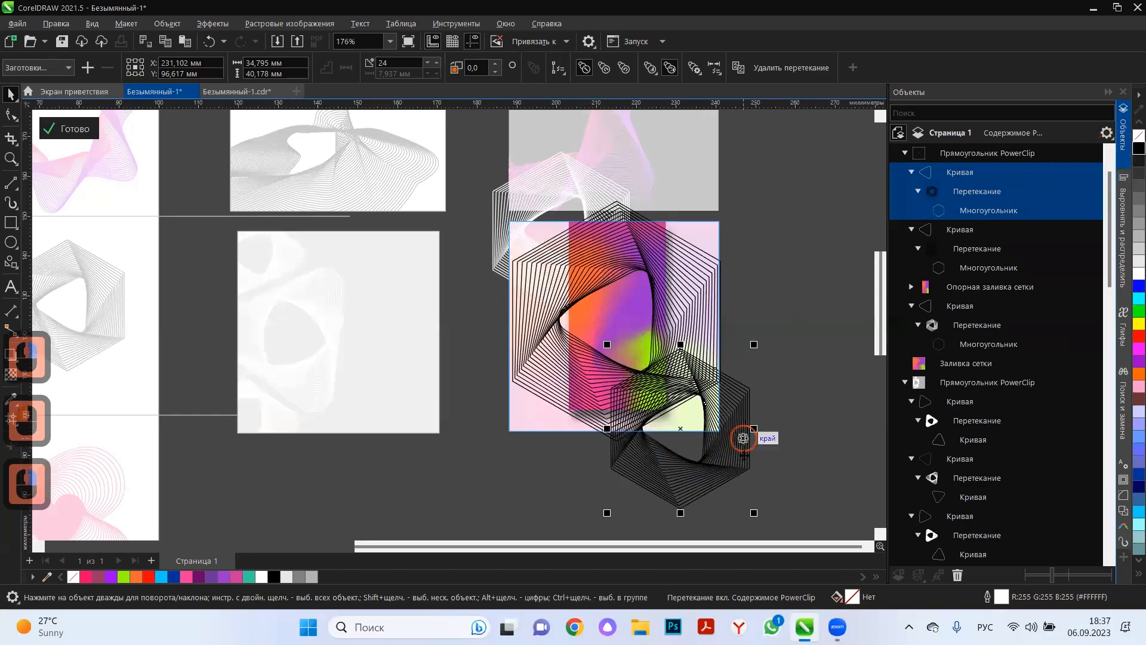
pyautogui.moveTo(743, 438); pyautogui.dragTo(780, 474)
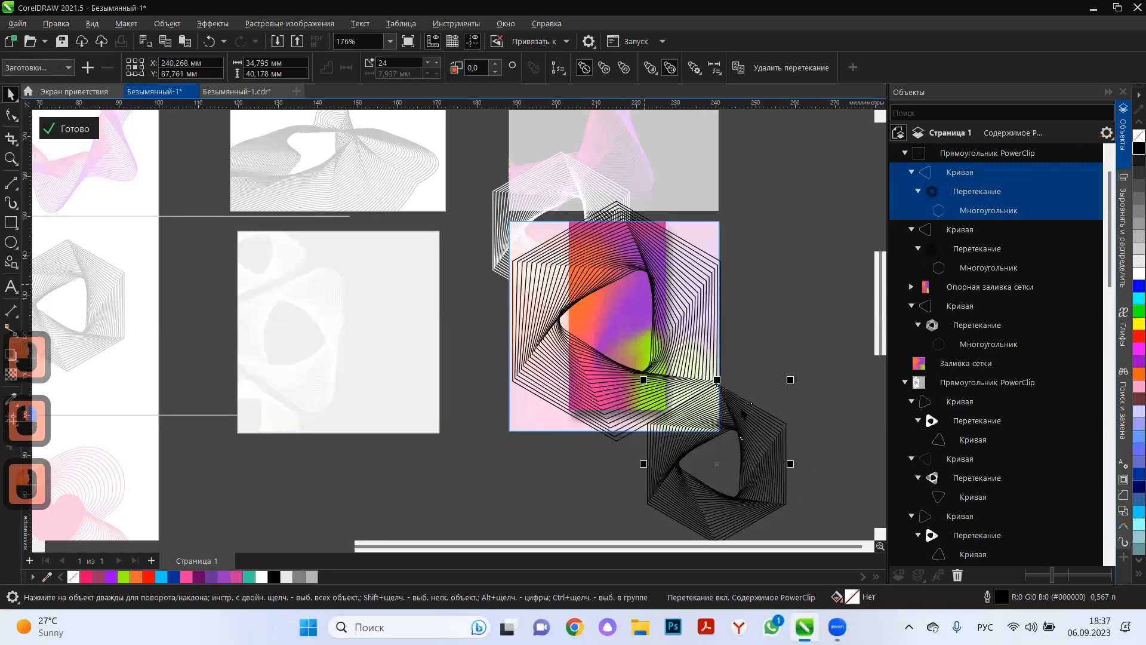
pyautogui.moveTo(742, 413); pyautogui.dragTo(753, 443)
# Shrink the middle hexagon pattern to about 40.9 × 47.2 mm and move it up over the frame's upper edge.
pyautogui.click(721, 215)
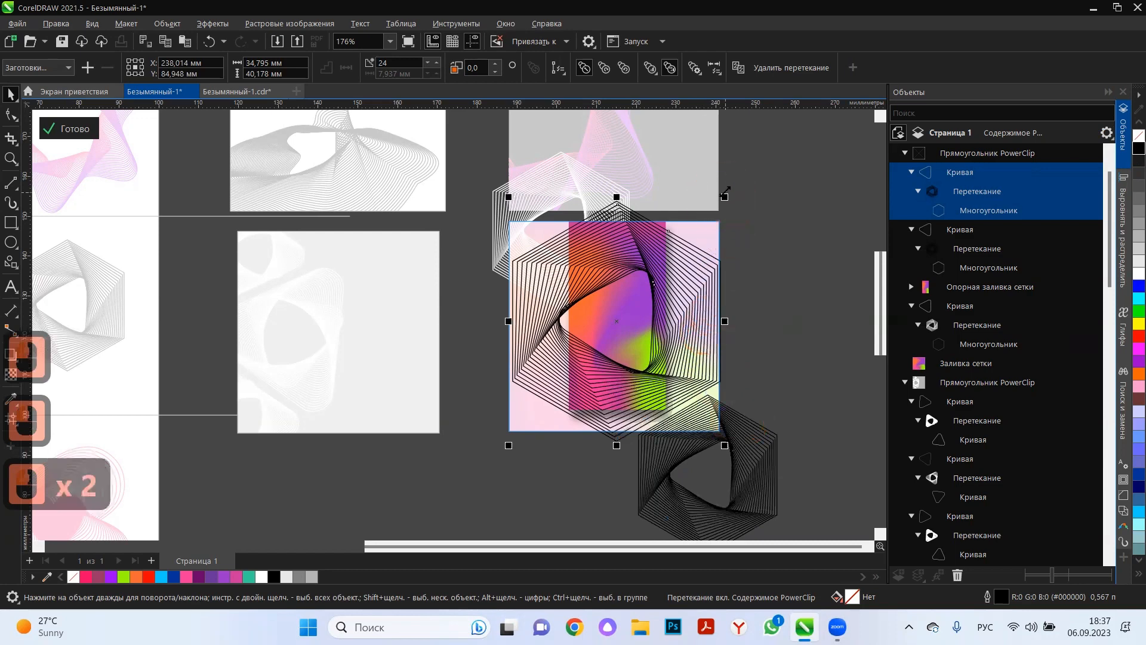
pyautogui.moveTo(725, 195); pyautogui.dragTo(616, 276)
pyautogui.moveTo(593, 395); pyautogui.dragTo(618, 270)
# Move the lower-right hexagon pattern to the frame's lower-left corner and resize it to about 31.8 × 36.7 mm.
pyautogui.moveTo(753, 449); pyautogui.dragTo(761, 263)
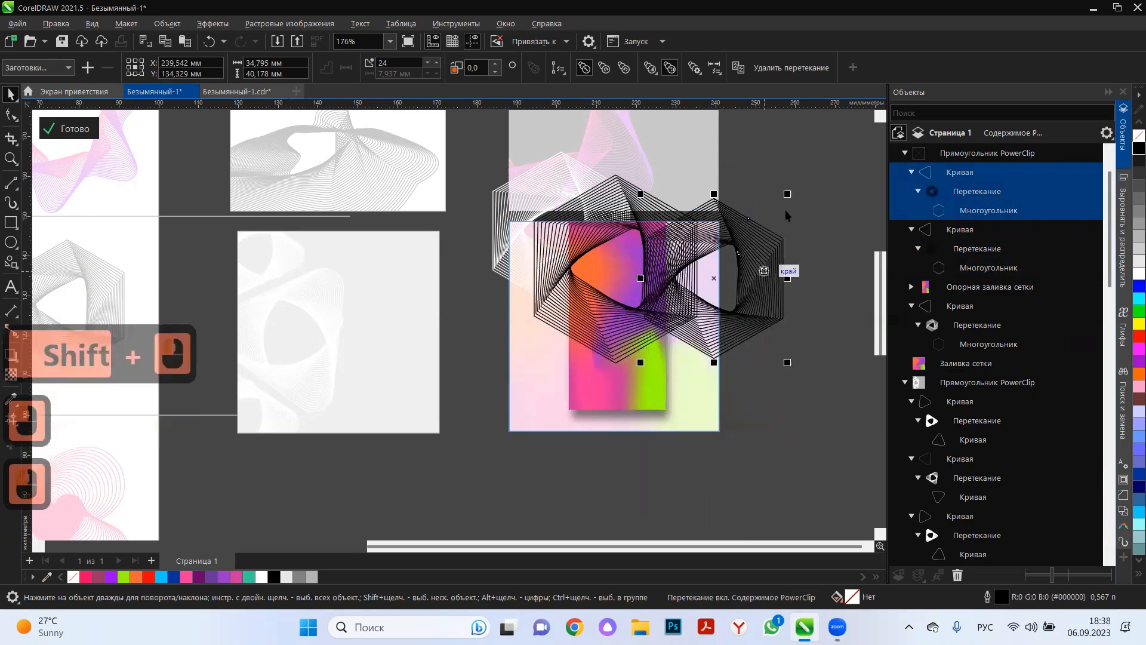
pyautogui.moveTo(788, 194); pyautogui.dragTo(711, 326)
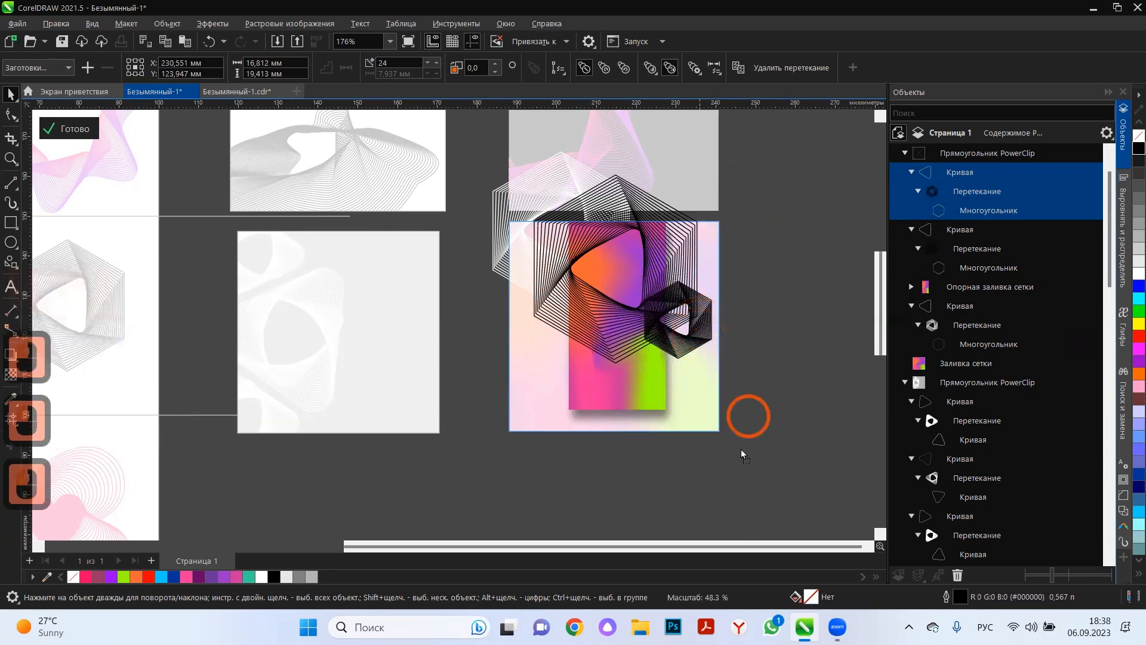
pyautogui.moveTo(585, 483); pyautogui.dragTo(598, 440)
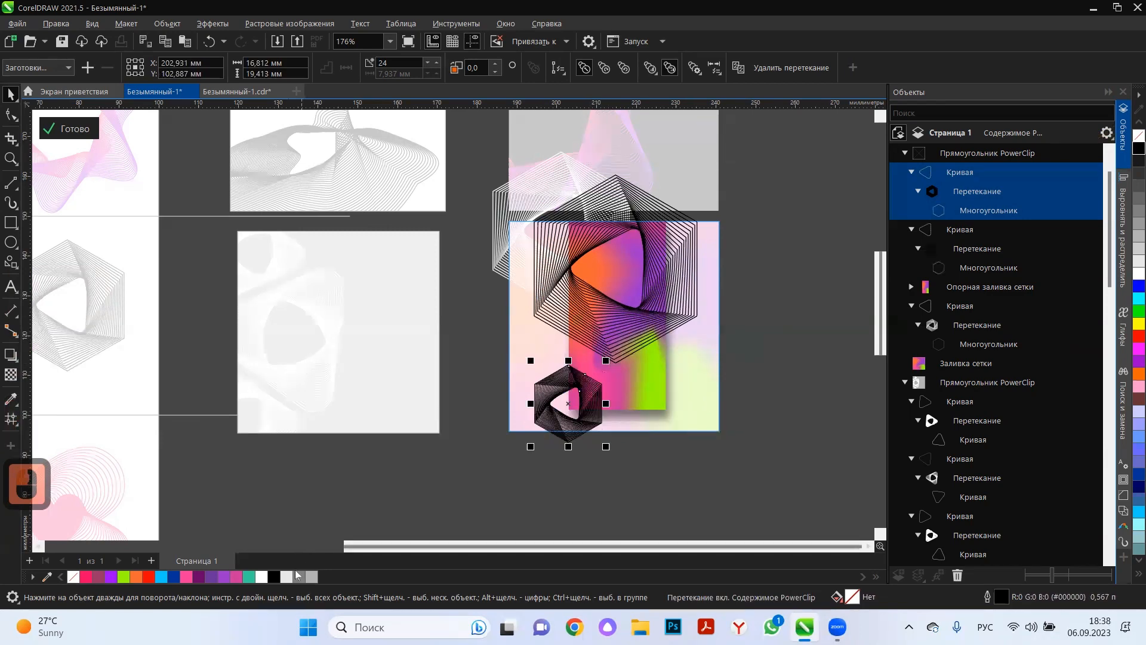
pyautogui.rightClick(287, 578)
pyautogui.moveTo(607, 446); pyautogui.dragTo(588, 418)
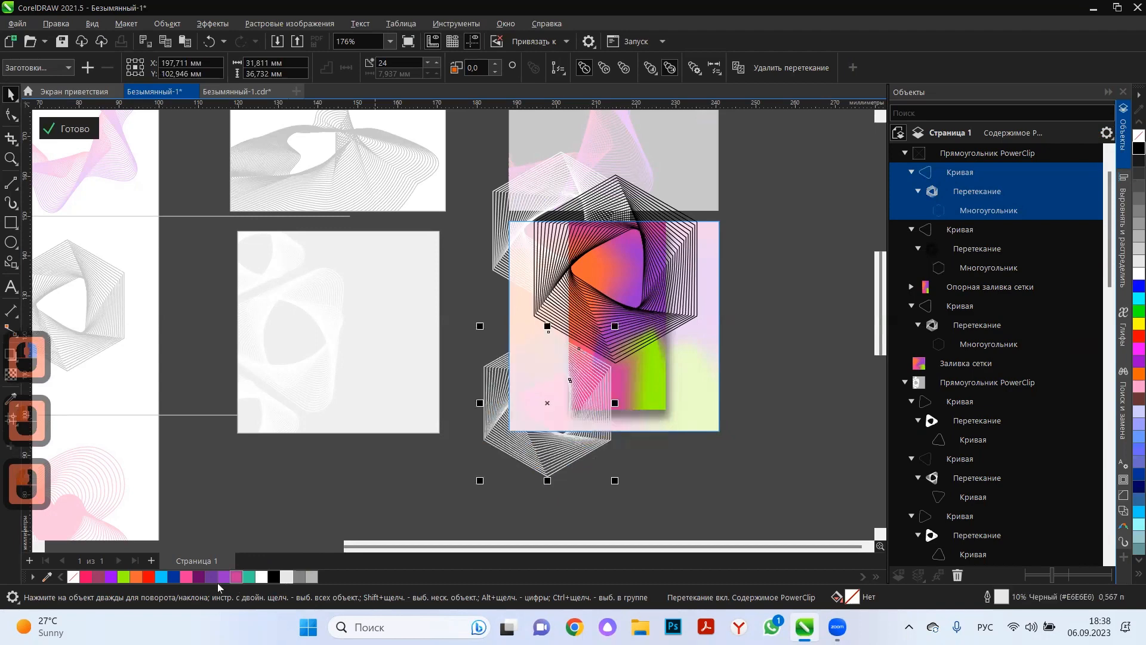
# Outline the lower-left hexagon pattern in yellow-green (#99FF00) and place it behind the strip over the frame's lower-right corner.
pyautogui.rightClick(123, 576)
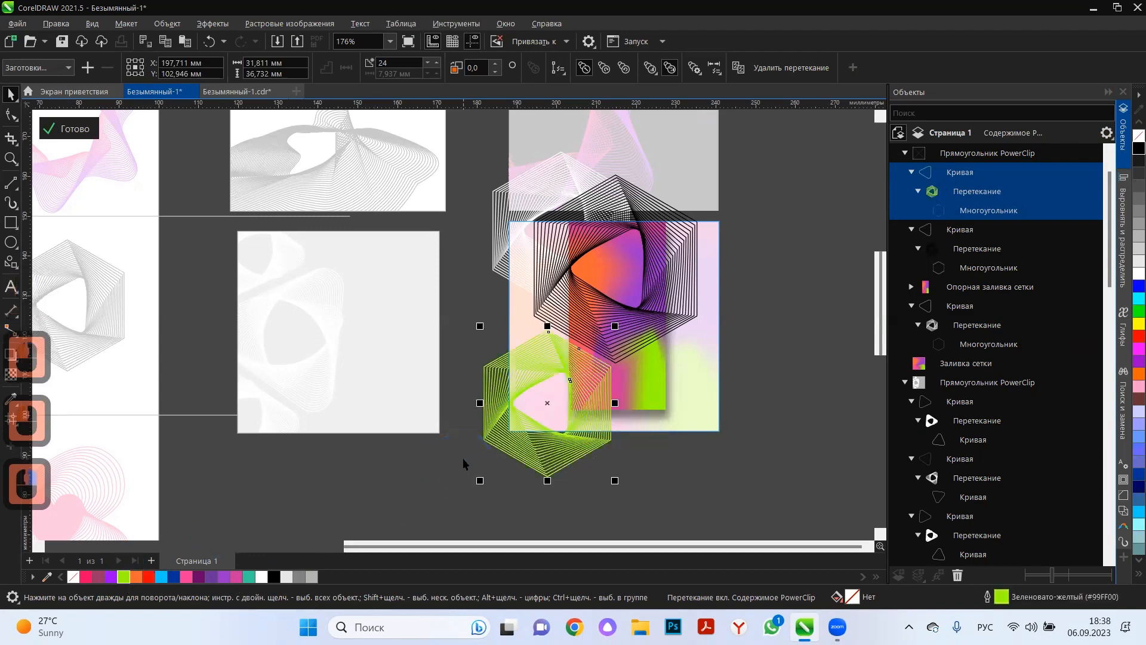
pyautogui.hotkey('shift', 'pagedown')
pyautogui.moveTo(513, 440); pyautogui.dragTo(696, 448)
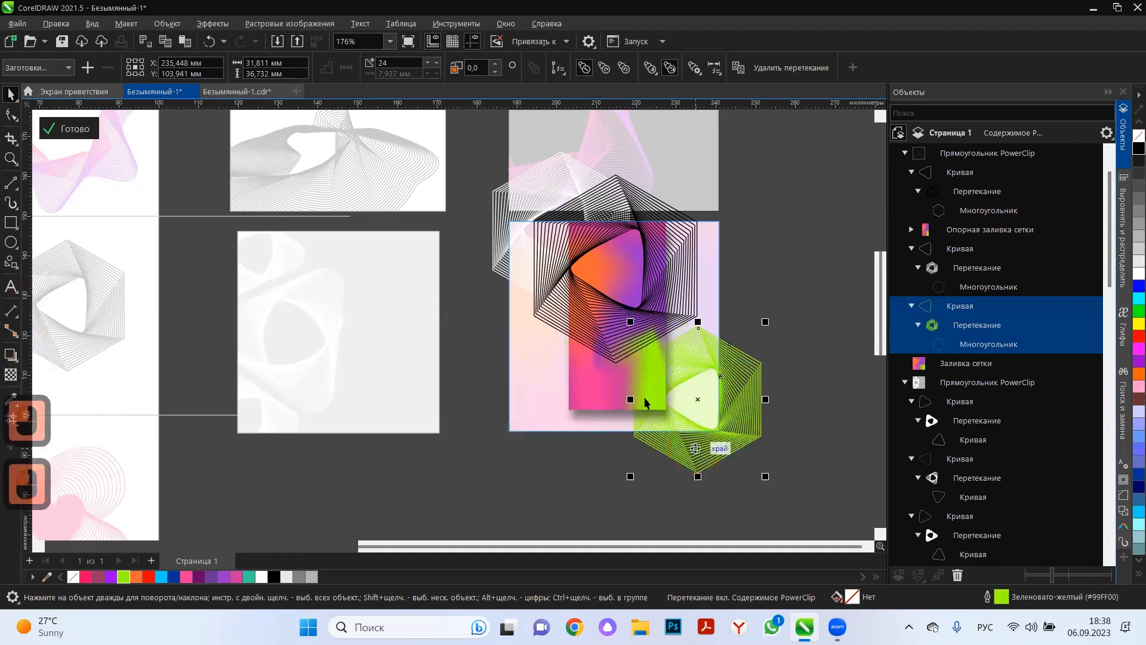
# Outline the upper-left hexagon pattern in bright pink (#FF3399) and the middle one in white, shifting the middle one slightly down.
pyautogui.click(507, 274)
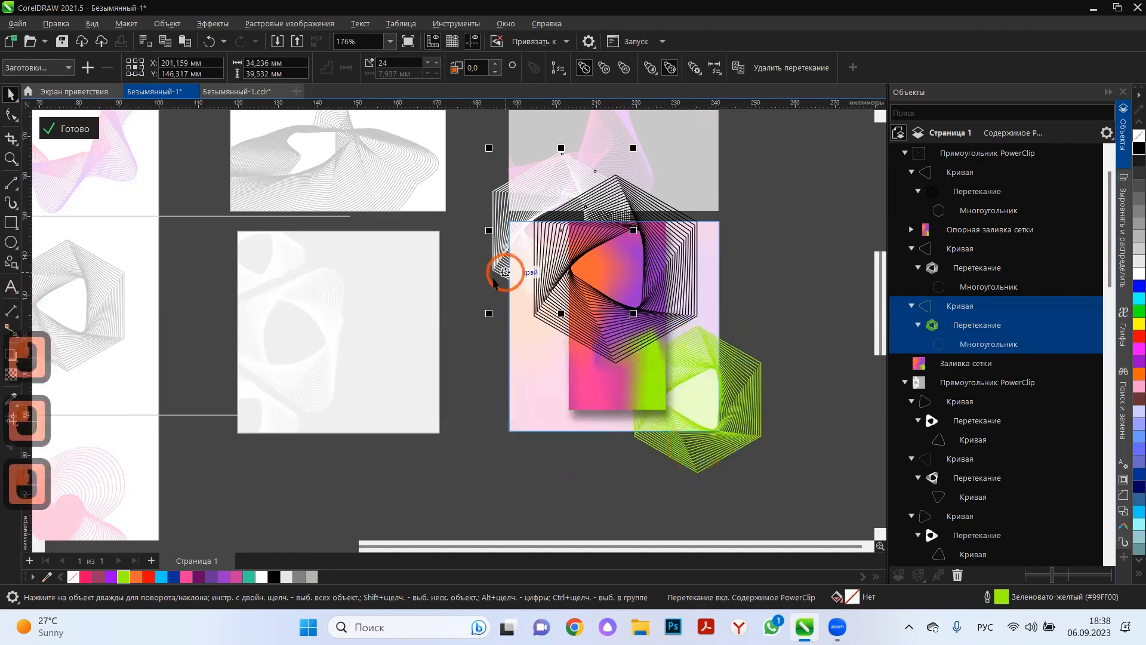
pyautogui.rightClick(186, 578)
pyautogui.click(614, 363)
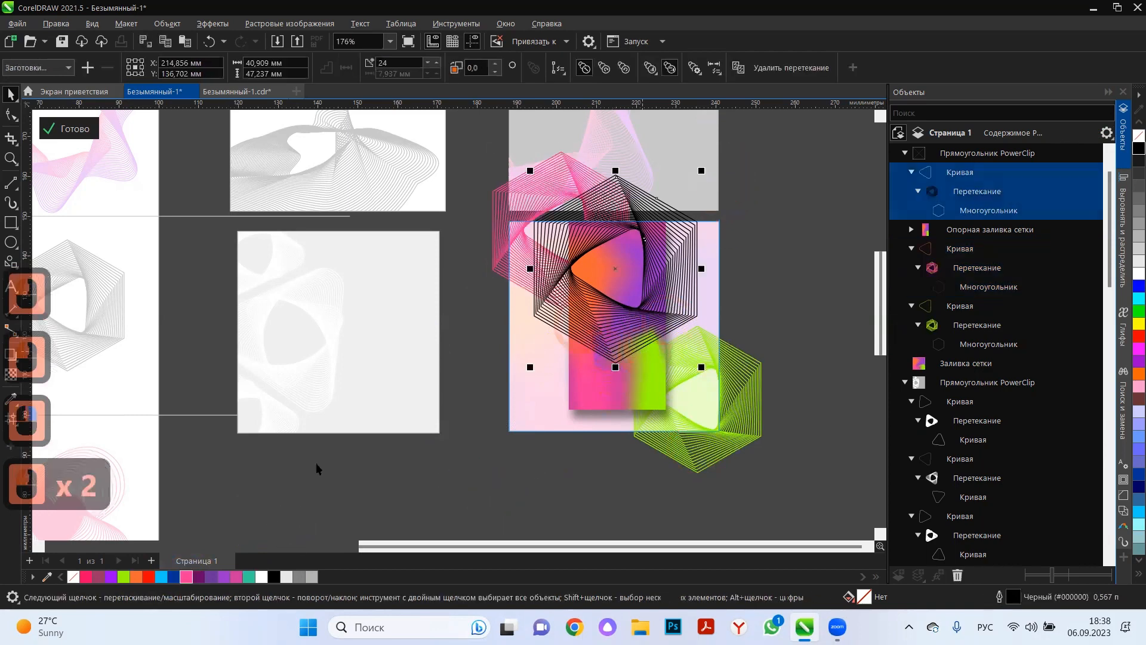
pyautogui.rightClick(264, 577)
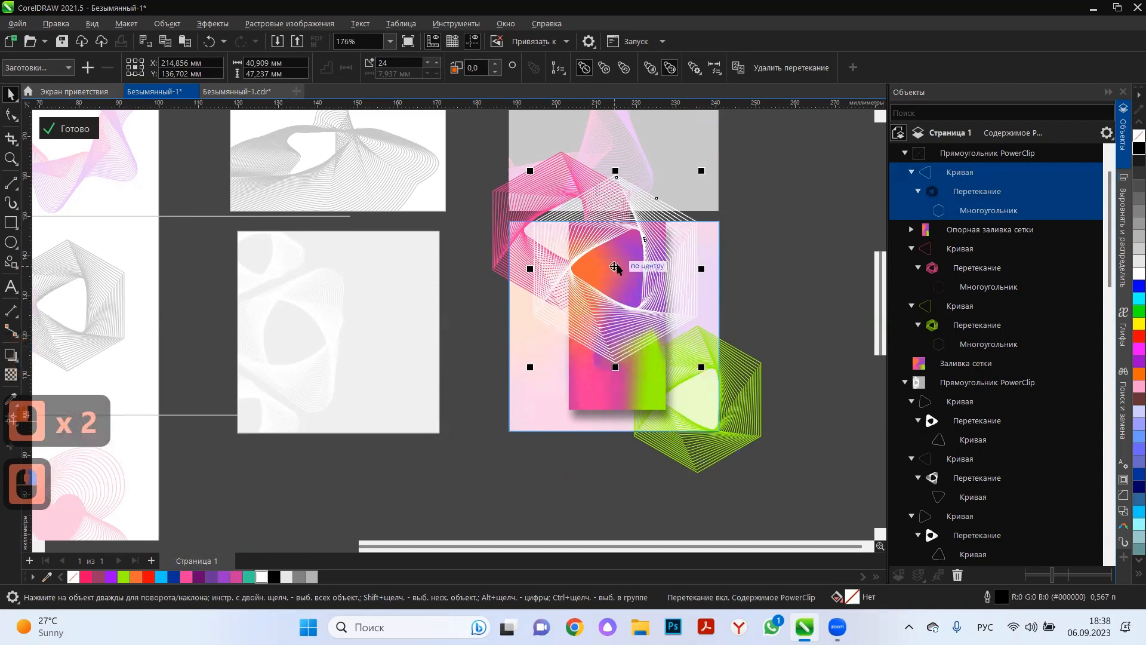
pyautogui.moveTo(616, 269); pyautogui.dragTo(626, 285)
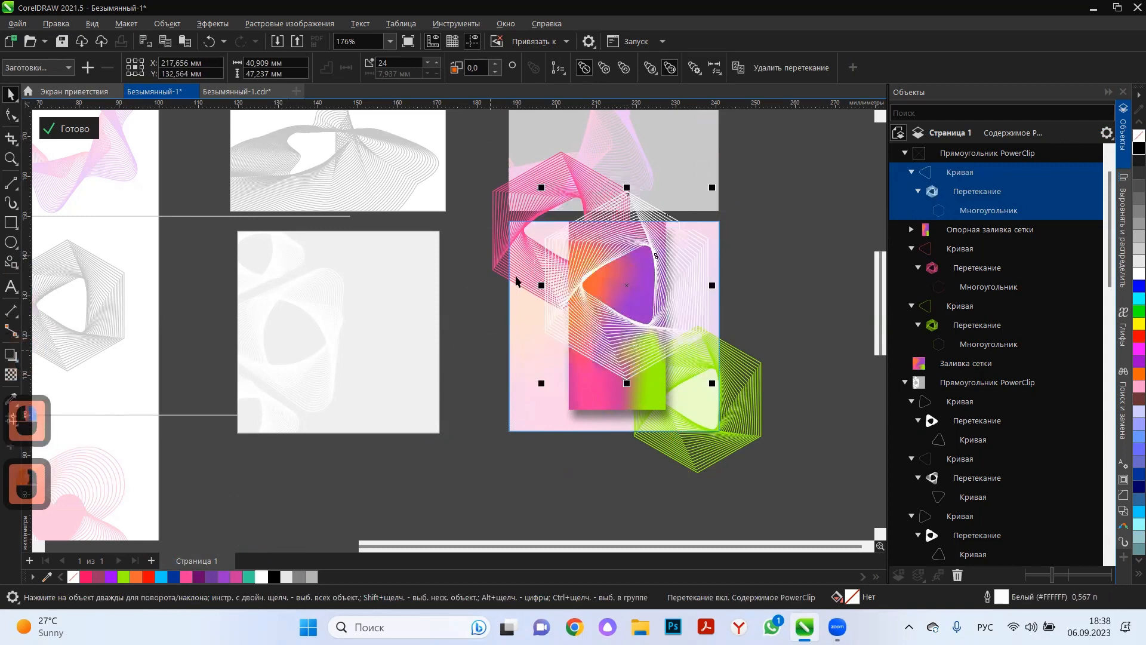
# Shrink the upper-left hexagon pattern about its centre to about 20.1 × 23.2 mm and finish editing the content.
pyautogui.moveTo(634, 148); pyautogui.dragTo(607, 158)
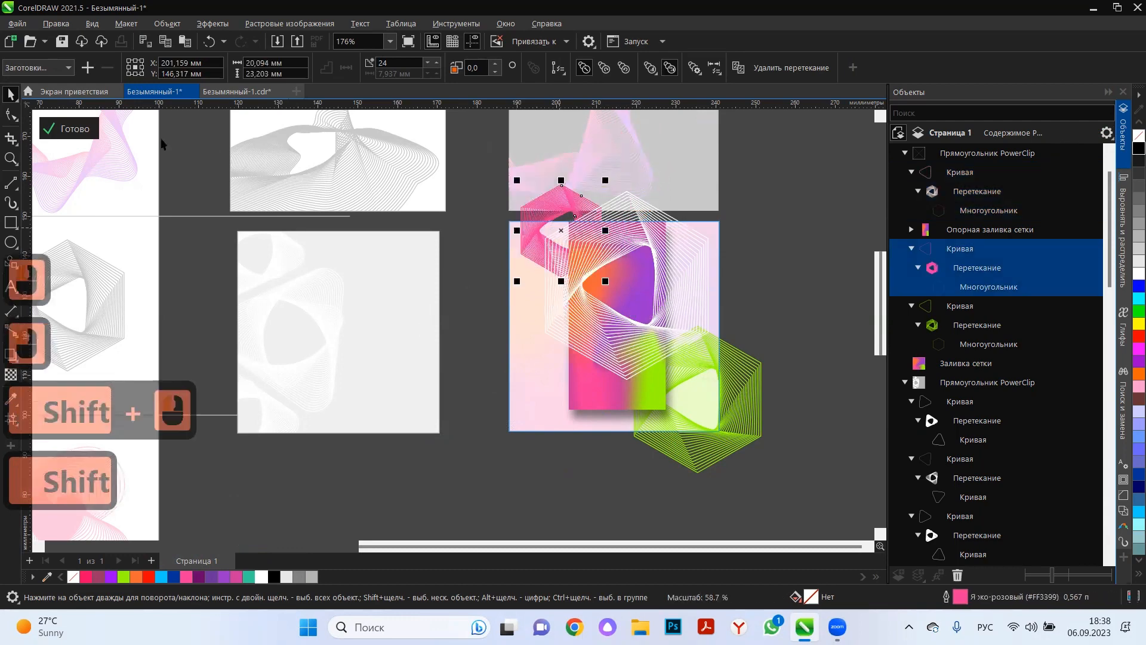
pyautogui.click(69, 128)
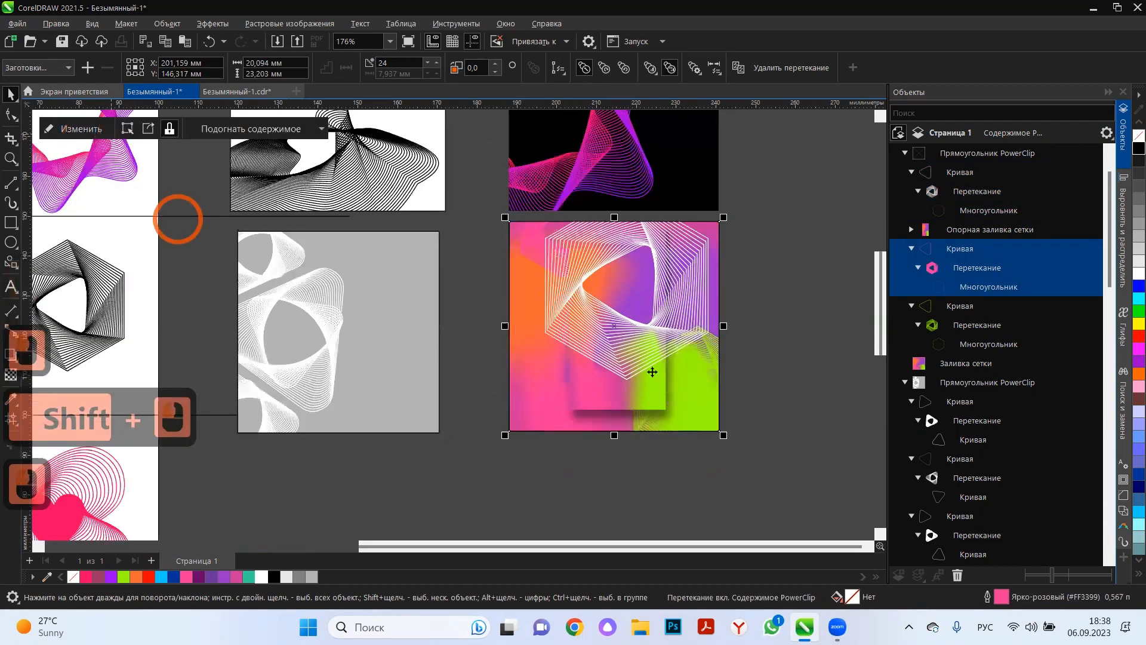
pyautogui.click(766, 295)
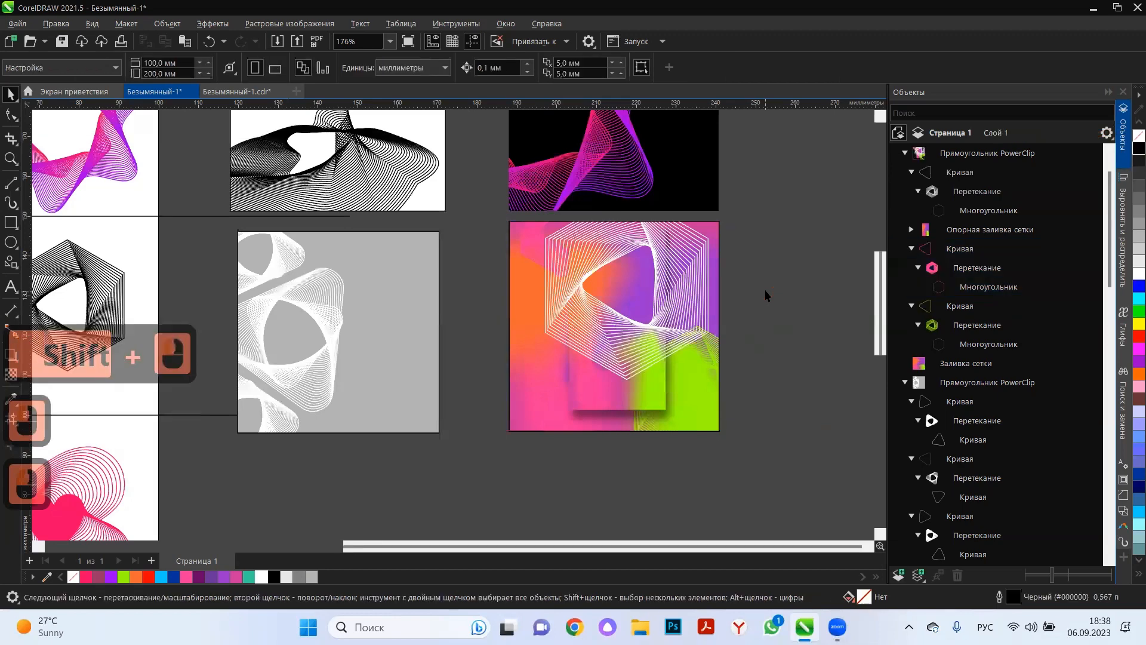
# Reopen the frame's content and enlarge the white hexagon pattern toward the upper right to about 53.2 × 61.4 mm.
pyautogui.click(664, 246)
pyautogui.doubleClick(679, 285)
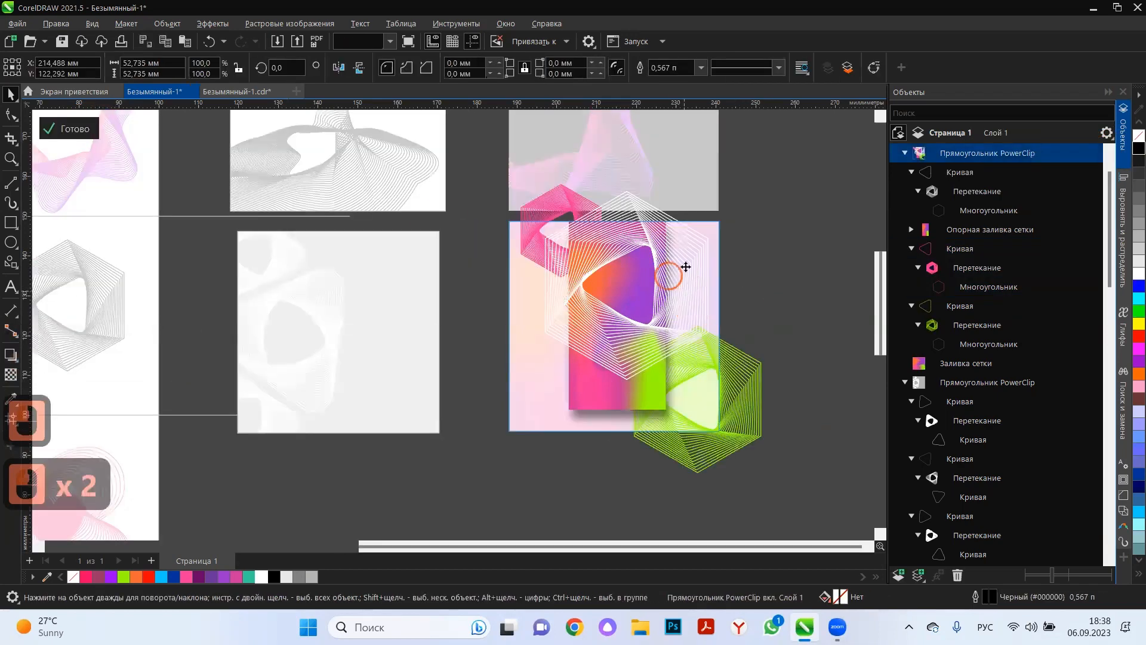
pyautogui.moveTo(719, 191); pyautogui.dragTo(769, 134)
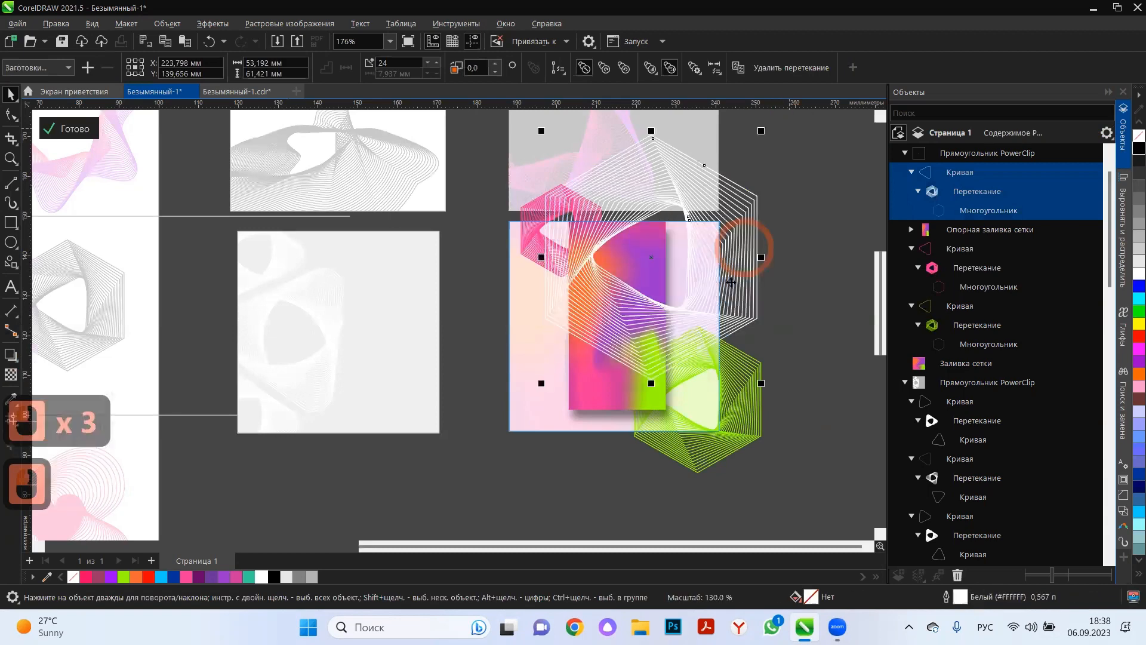
# Apply uniform transparency of 40 to the white hexagon pattern and finish editing the frame's content.
pyautogui.click(8, 377)
pyautogui.moveTo(619, 392); pyautogui.dragTo(635, 395)
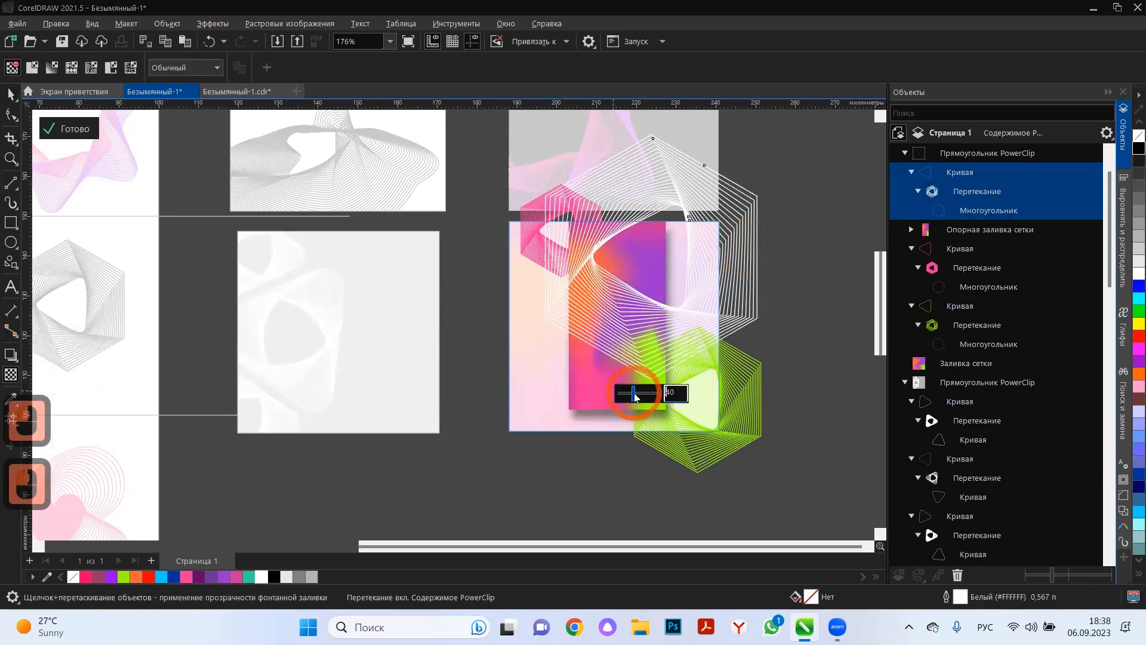
pyautogui.click(68, 129)
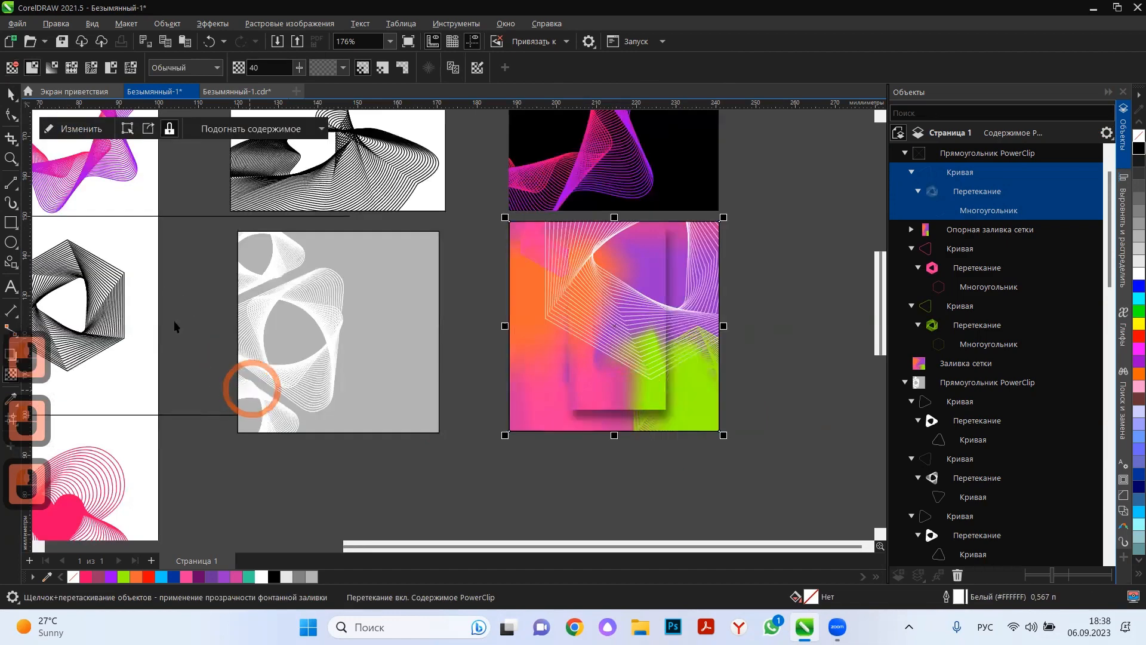
pyautogui.press('space')
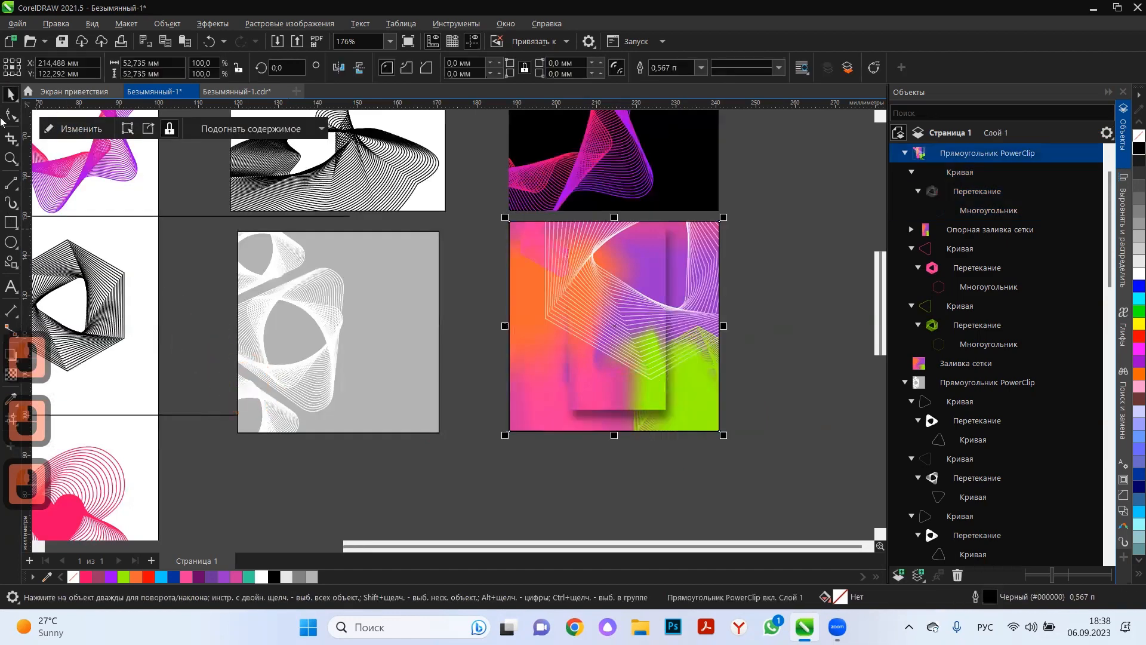
pyautogui.click(416, 504)
# Draw a square of about 47.9 mm below the grey frame and fill it black with no outline.
pyautogui.scroll(-5, 678, 340)
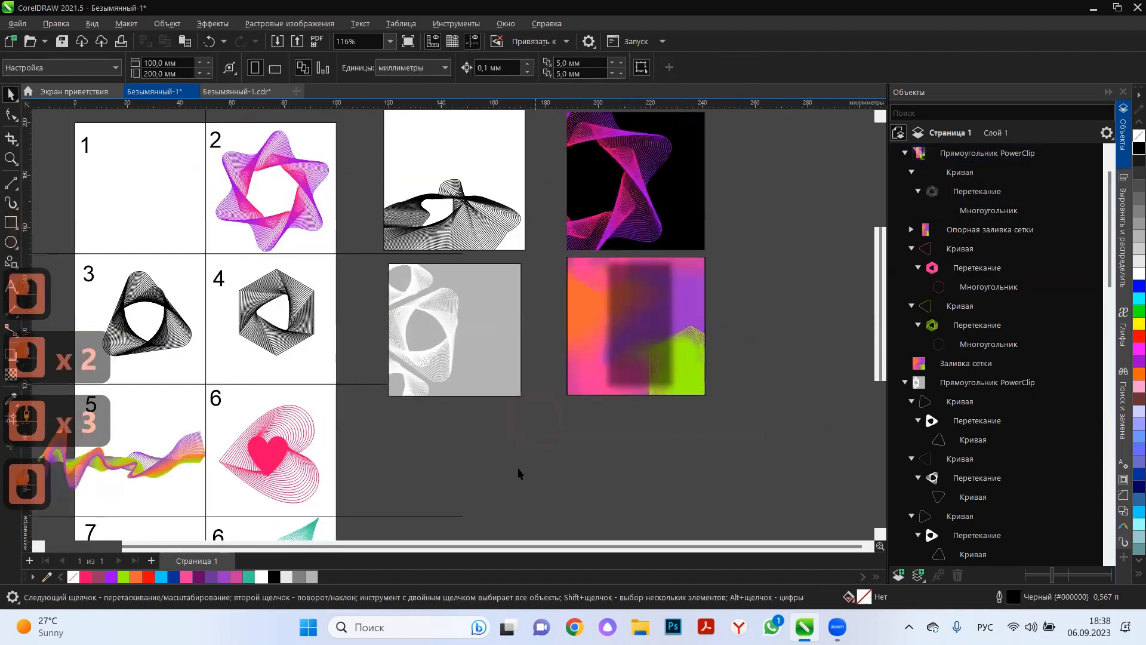
pyautogui.scroll(-2, 507, 430)
pyautogui.scroll(4, 555, 370)
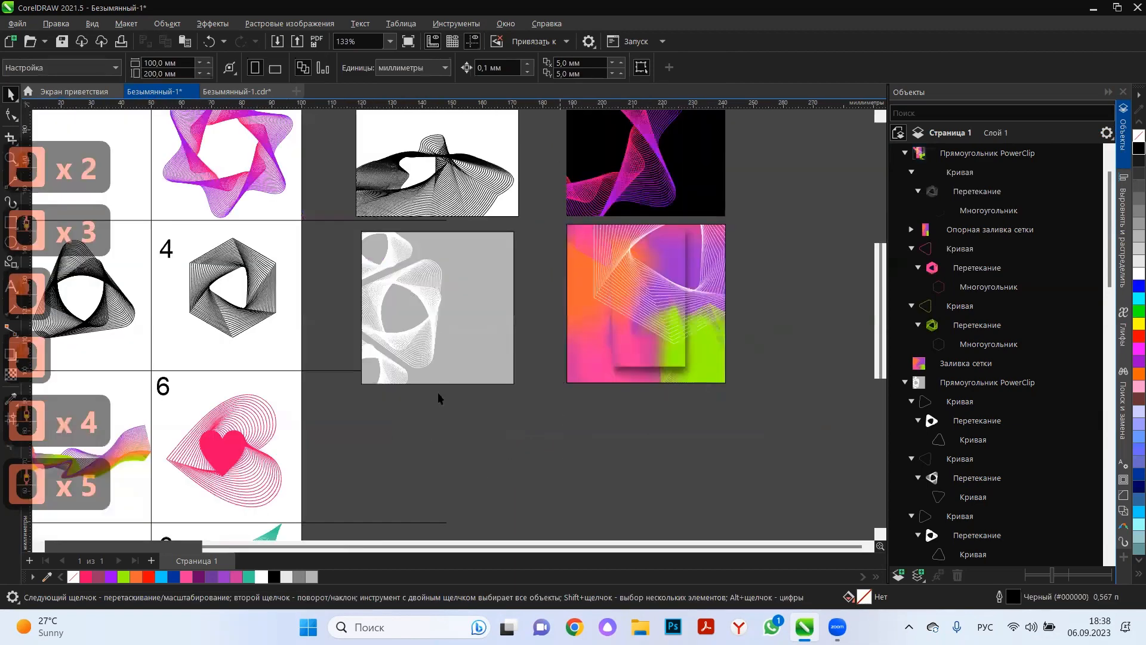
pyautogui.scroll(-4, 438, 395)
pyautogui.scroll(2, 334, 472)
pyautogui.click(533, 288)
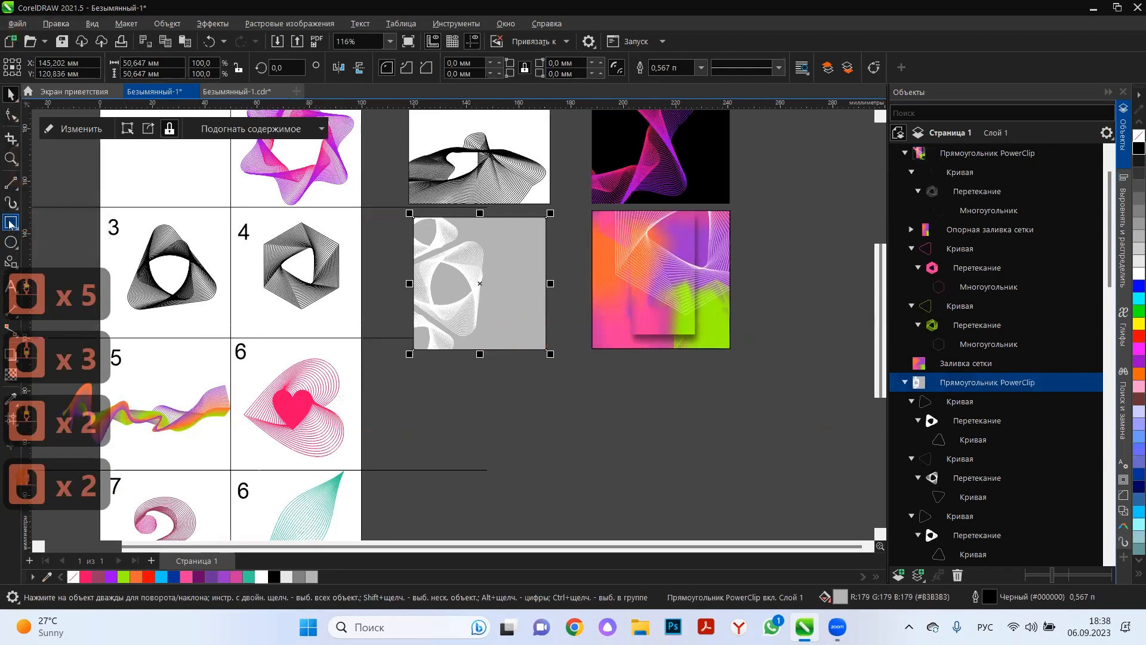
pyautogui.click(11, 222)
pyautogui.moveTo(420, 374); pyautogui.dragTo(544, 500)
pyautogui.click(1138, 148)
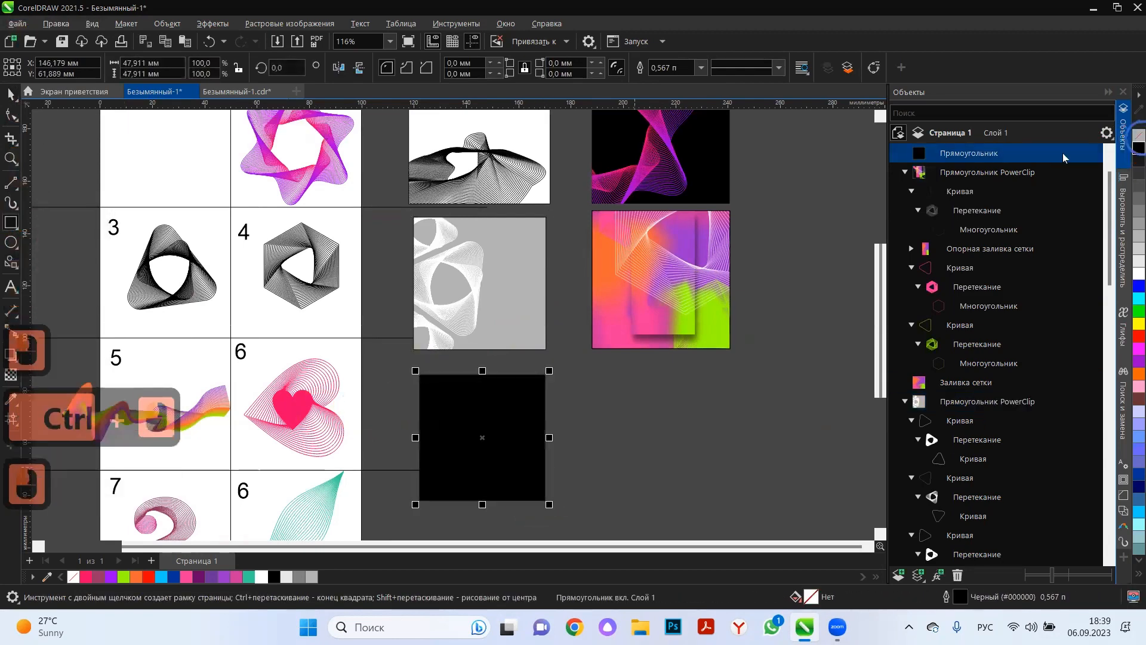
pyautogui.scroll(-3, 770, 170)
pyautogui.scroll(3, 502, 409)
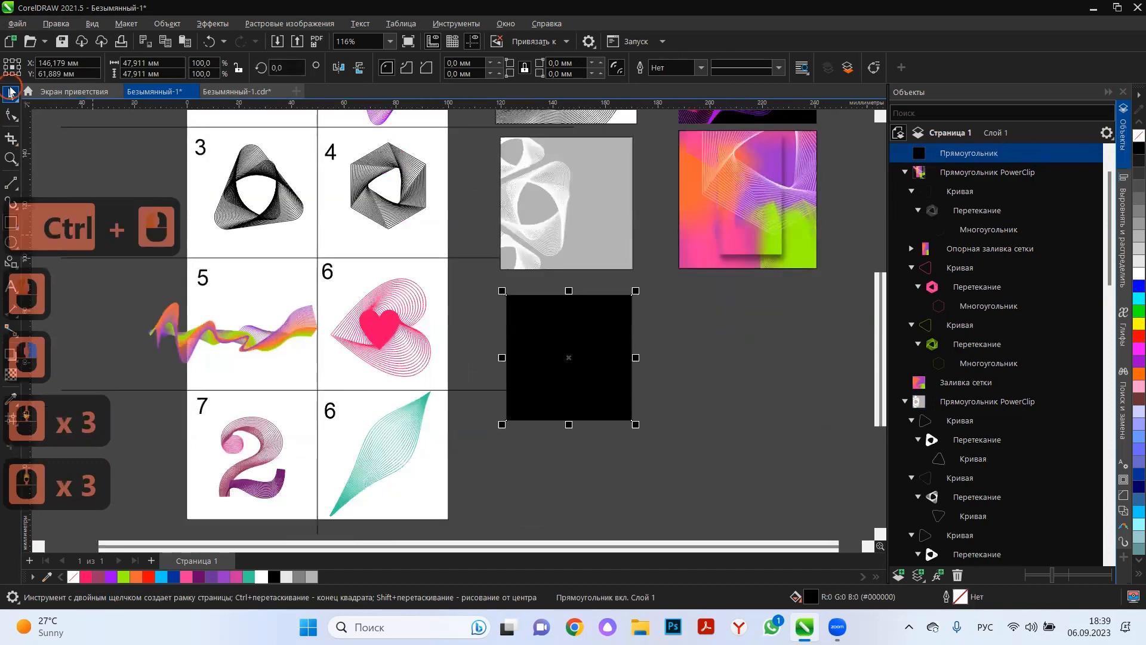
pyautogui.click(11, 95)
pyautogui.click(237, 344)
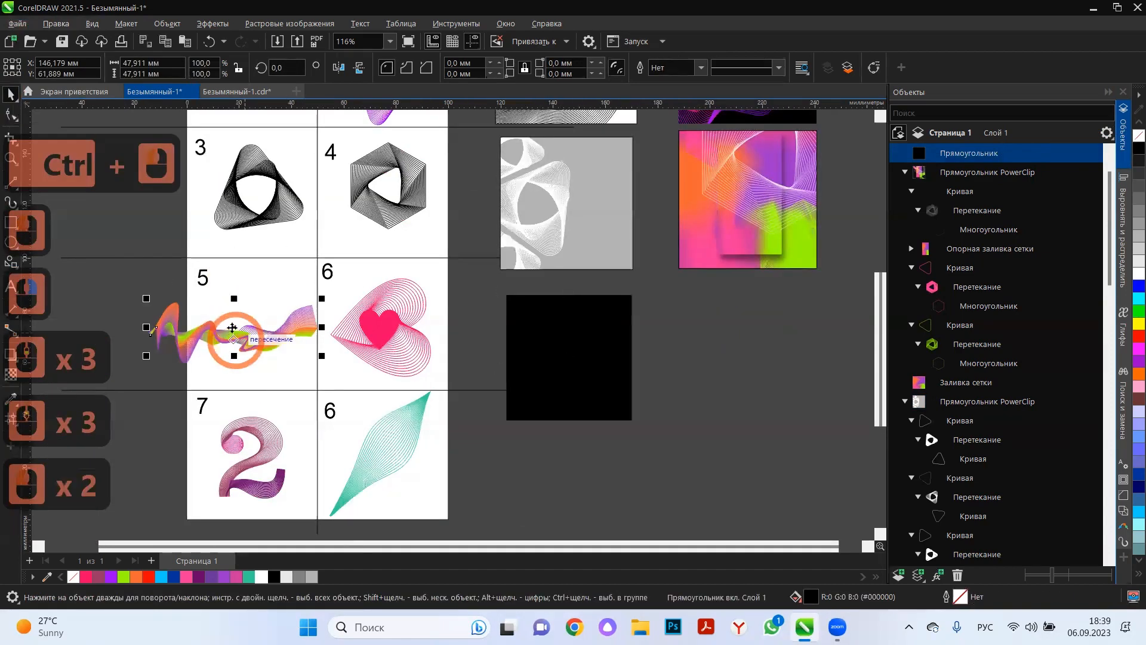
pyautogui.moveTo(235, 337)
pyautogui.mouseDown()
pyautogui.moveTo(516, 446)
pyautogui.moveTo(565, 399)
pyautogui.mouseUp()
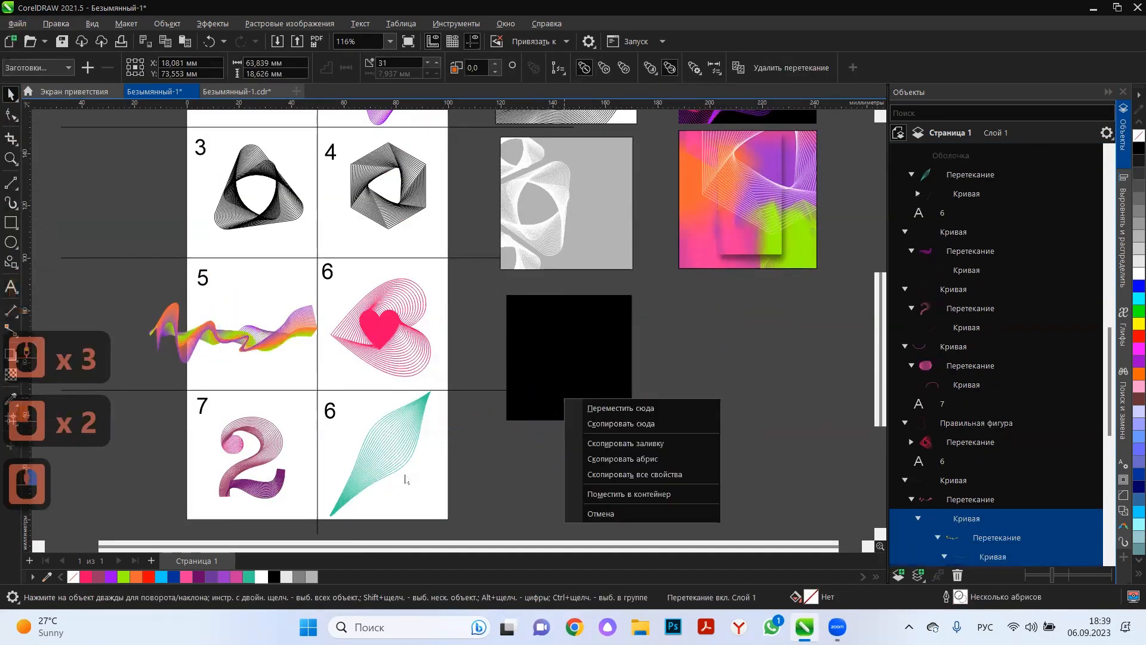
pyautogui.press('ctrl')
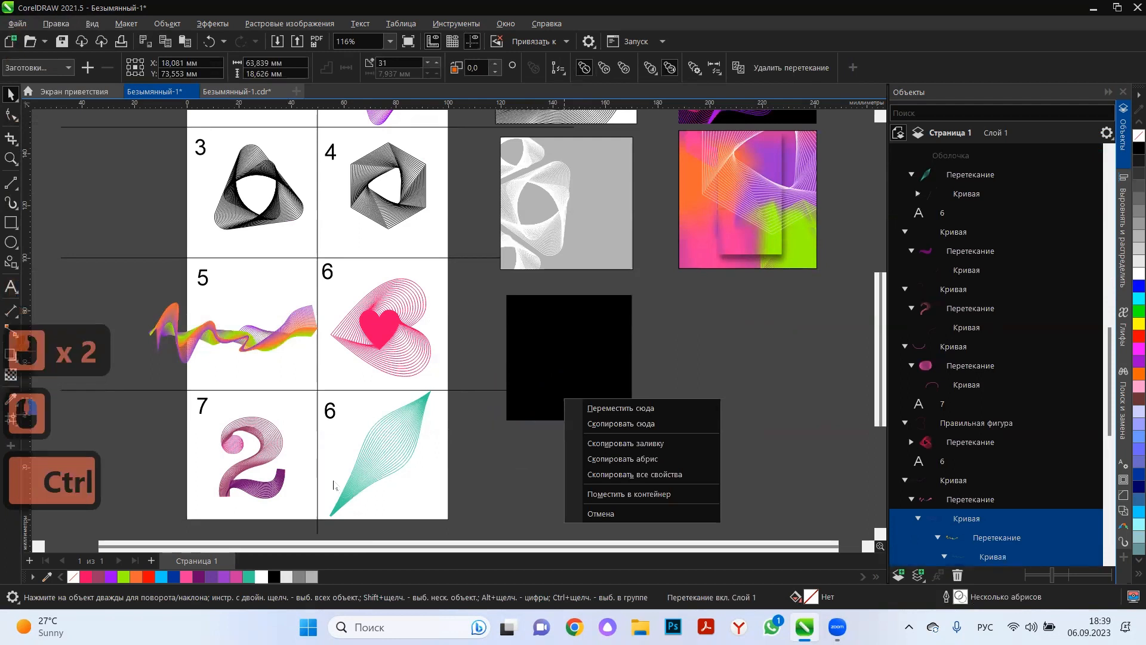
pyautogui.hotkey('ctrl', 'z')
# Select all parts of the multicoloured wave in cell 5 and place them inside the black square as a PowerClip.
pyautogui.click(103, 311)
pyautogui.moveTo(103, 293); pyautogui.dragTo(348, 401)
pyautogui.moveTo(268, 358)
pyautogui.mouseDown()
pyautogui.moveTo(552, 382)
pyautogui.moveTo(564, 368)
pyautogui.mouseUp()
pyautogui.click(658, 464)
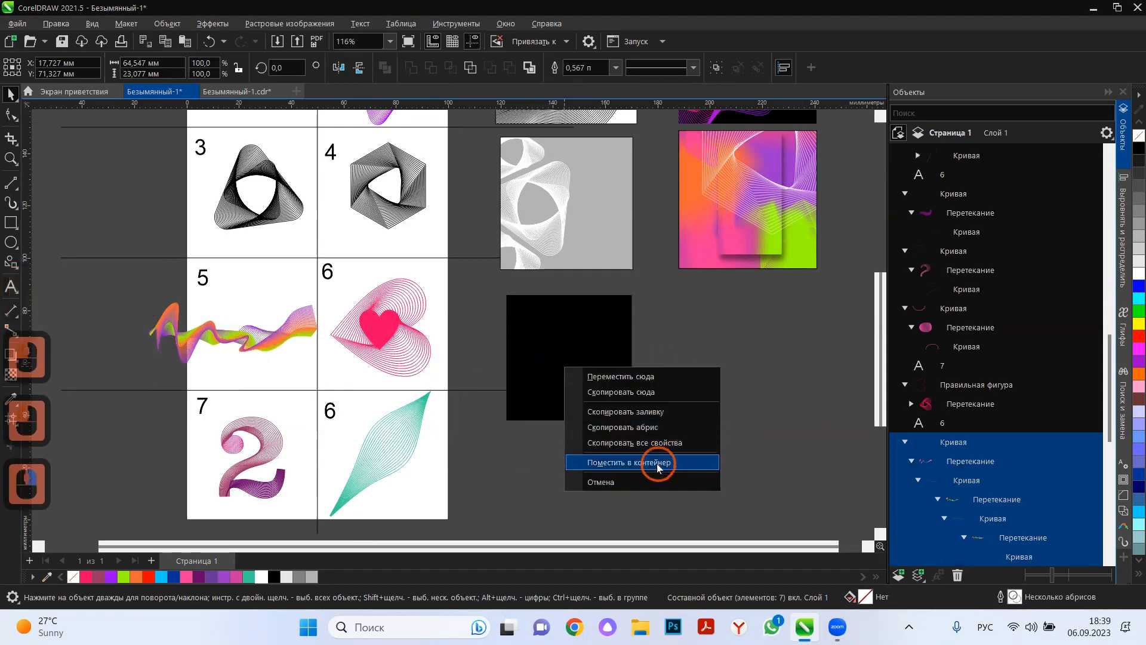
# Open the black square's content and enlarge the whole wave to about 111 × 39.7 mm, positioned across the frame.
pyautogui.click(73, 128)
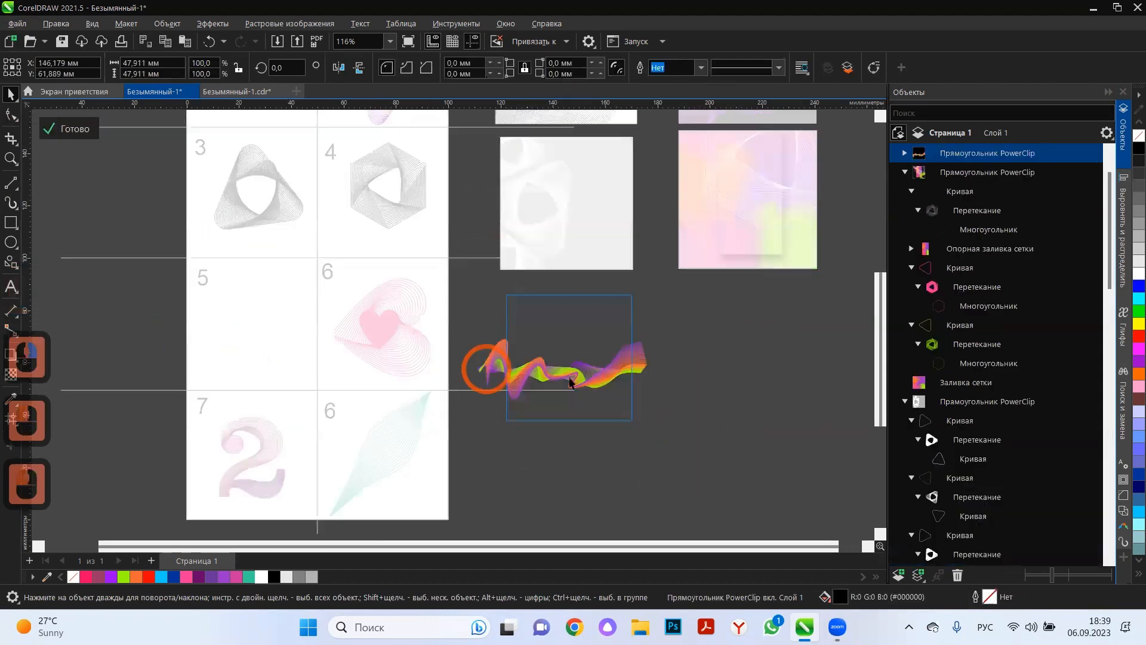
pyautogui.click(635, 363)
pyautogui.moveTo(713, 329); pyautogui.dragTo(445, 432)
pyautogui.click(653, 366)
pyautogui.moveTo(651, 404); pyautogui.dragTo(844, 486)
pyautogui.moveTo(776, 439); pyautogui.dragTo(709, 391)
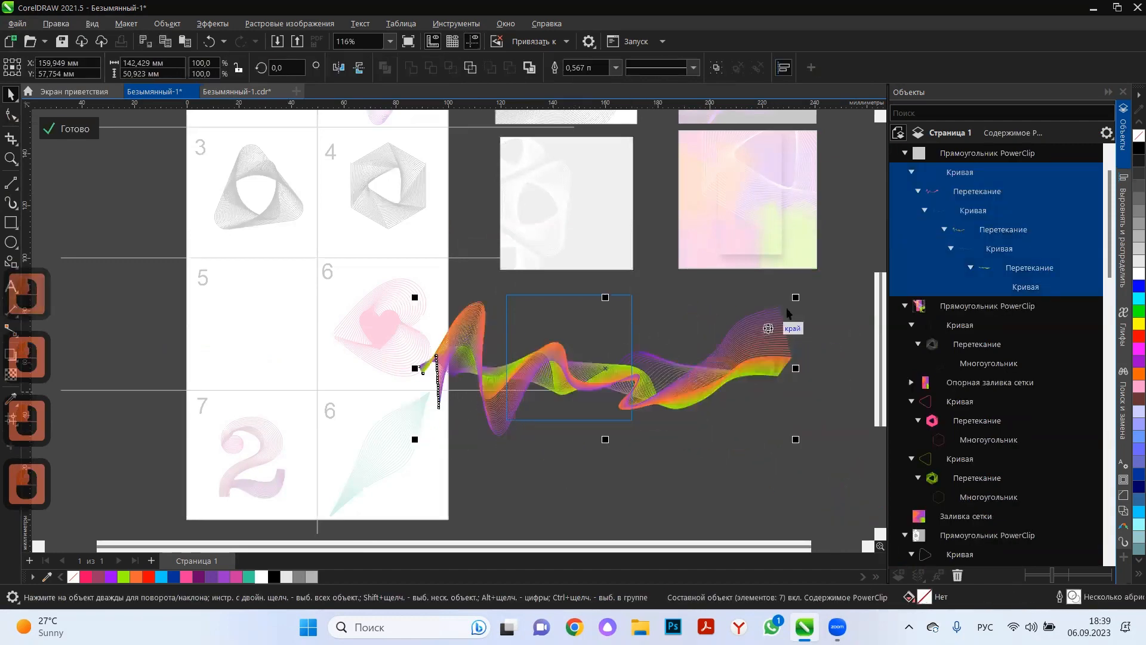
pyautogui.moveTo(792, 295)
pyautogui.mouseDown()
pyautogui.moveTo(695, 351)
pyautogui.moveTo(708, 375)
pyautogui.mouseUp()
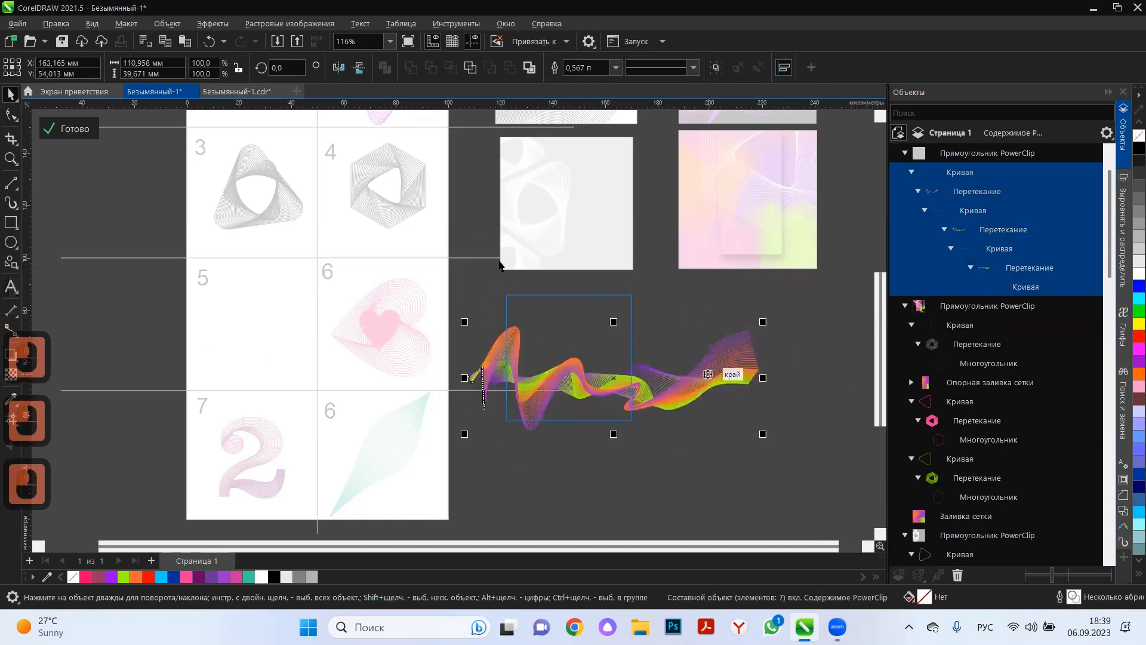
# Finish editing the black square's PowerClip content and deselect the frame.
pyautogui.click(70, 129)
pyautogui.click(607, 482)
pyautogui.scroll(-1, 564, 349)
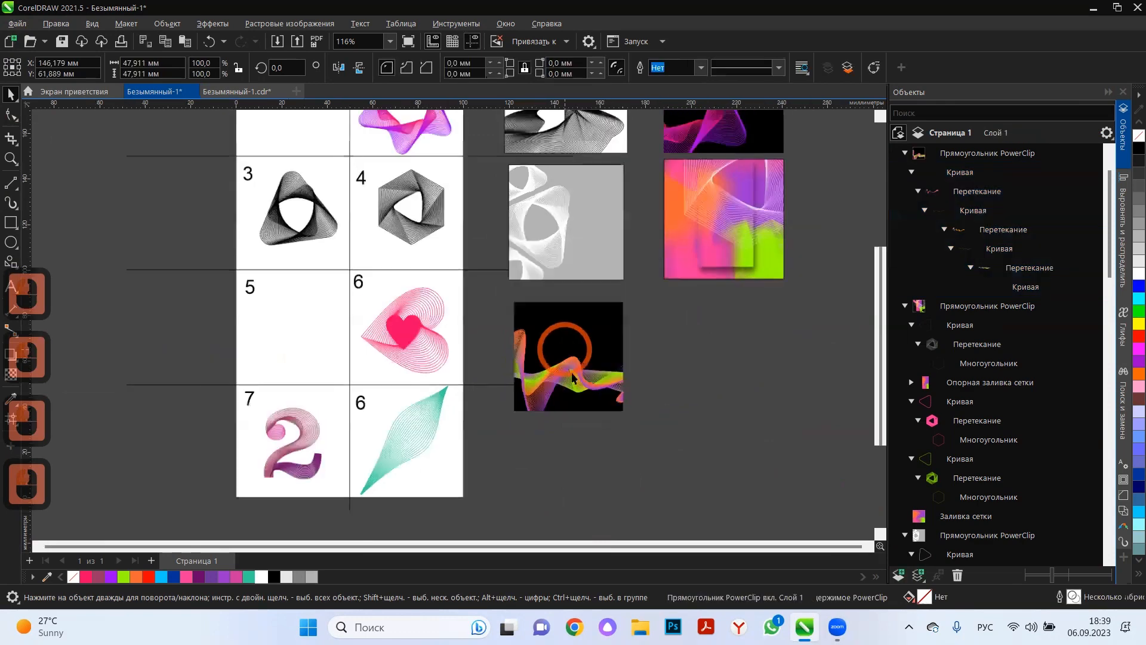
pyautogui.scroll(8, 572, 377)
pyautogui.scroll(-4, 581, 381)
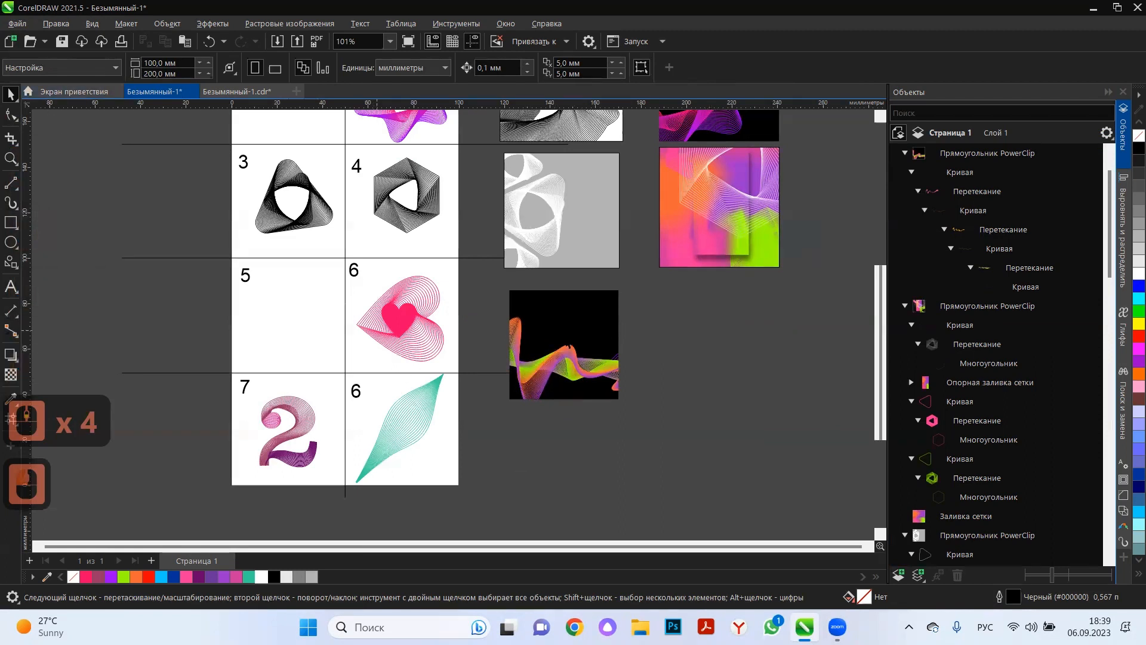
# Draw a square of about 48.3 mm beside the black wave frame and fill it pale yellow (#FFFFCC).
pyautogui.click(11, 222)
pyautogui.moveTo(643, 288); pyautogui.dragTo(752, 397)
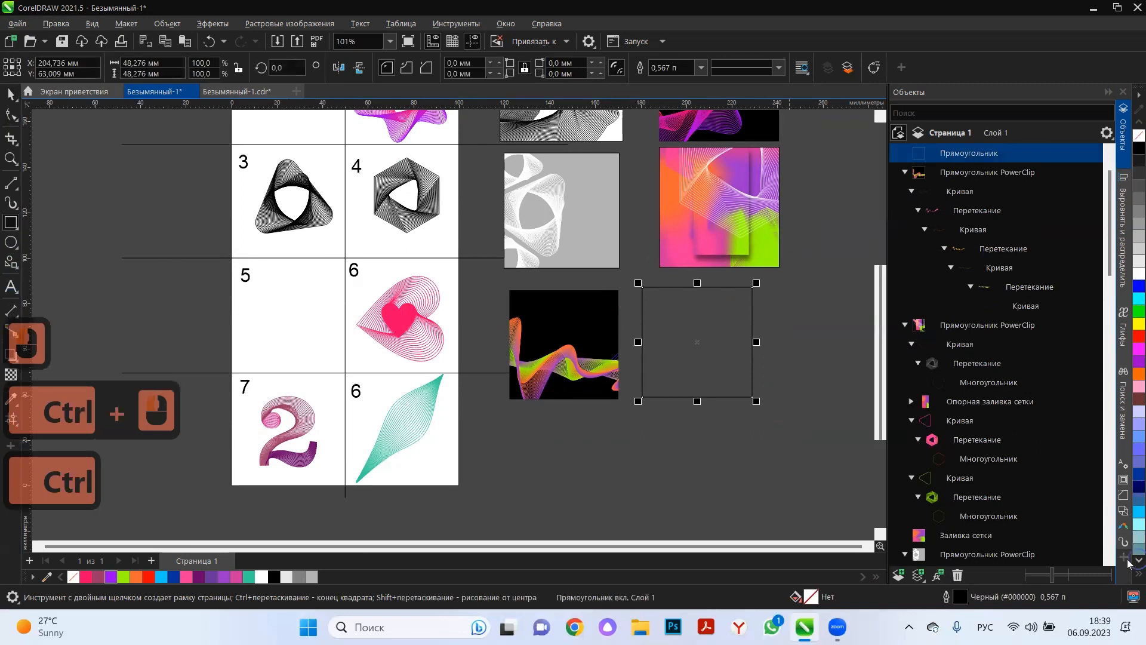
pyautogui.click(1129, 561)
pyautogui.click(1130, 450)
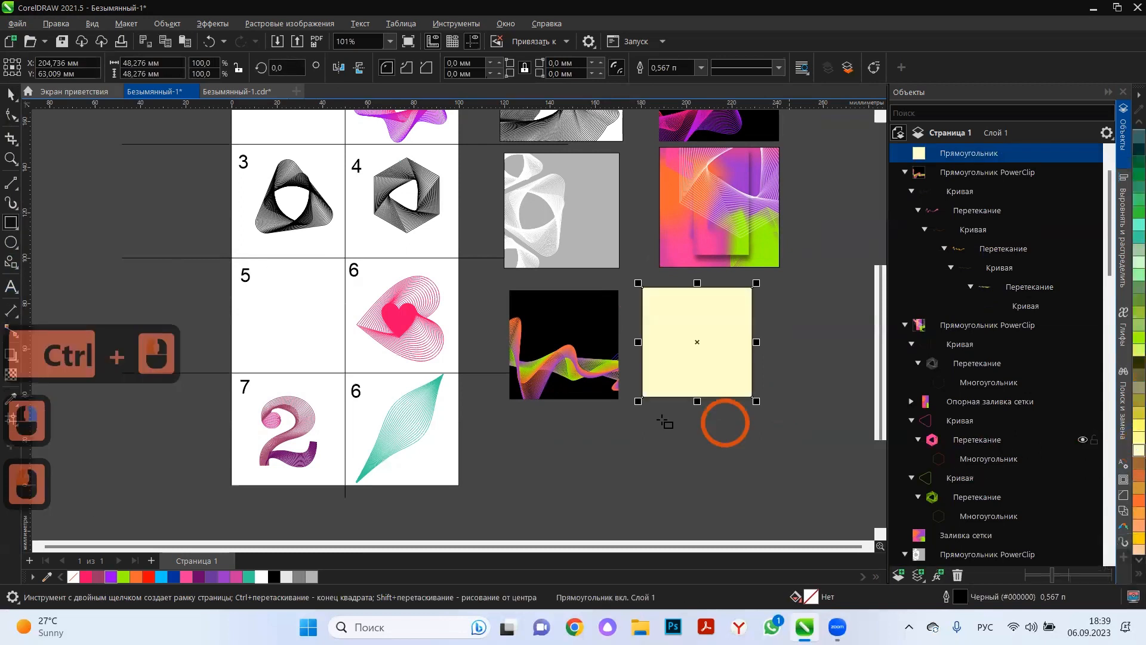
pyautogui.click(11, 93)
pyautogui.click(141, 299)
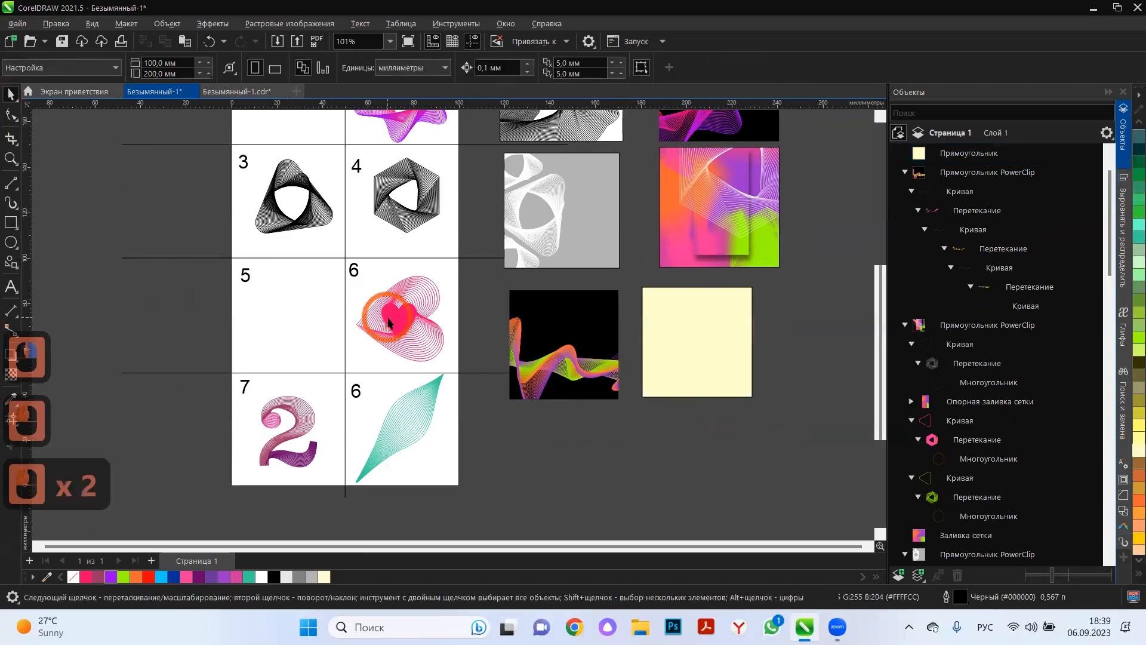
# Copy the blended heart from cell 6 onto the pale yellow square and place the copy inside it as a PowerClip.
pyautogui.click(415, 318)
pyautogui.moveTo(415, 318); pyautogui.dragTo(692, 334)
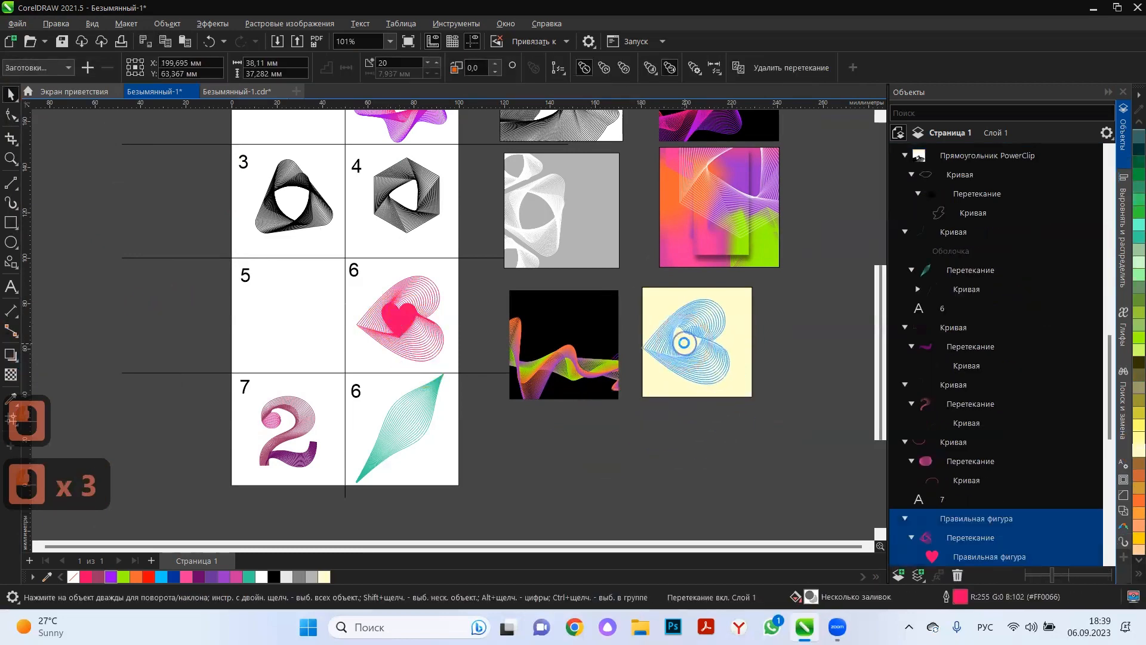
pyautogui.rightClick(691, 349)
pyautogui.click(646, 448)
pyautogui.scroll(3, 716, 354)
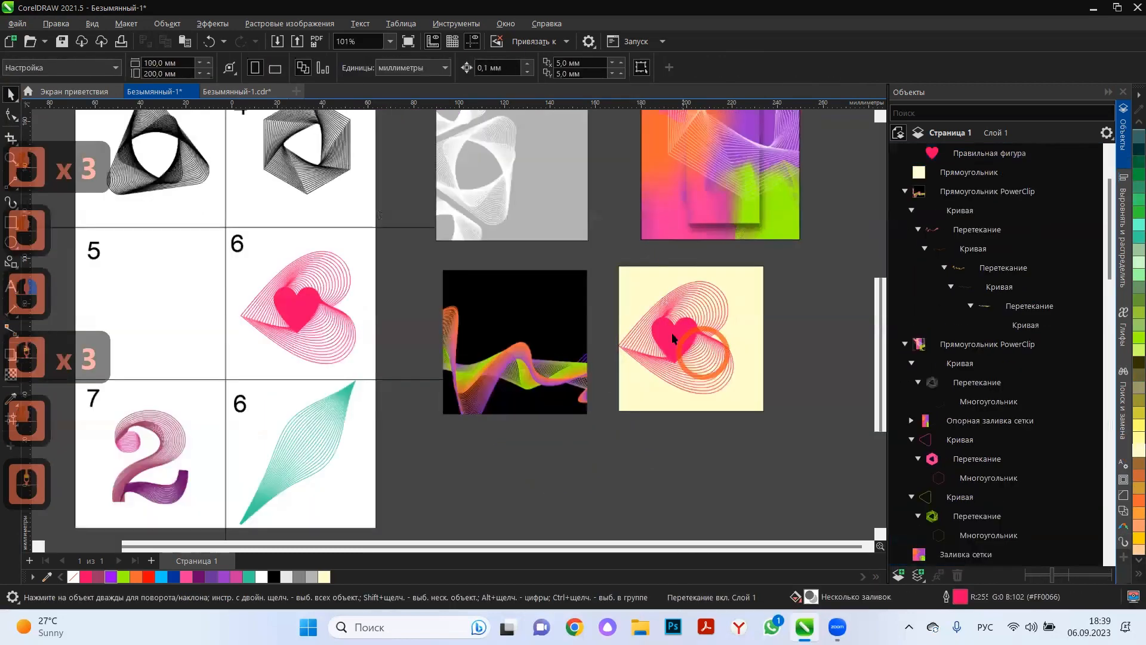
pyautogui.moveTo(716, 357); pyautogui.dragTo(724, 387)
pyautogui.rightClick(724, 387)
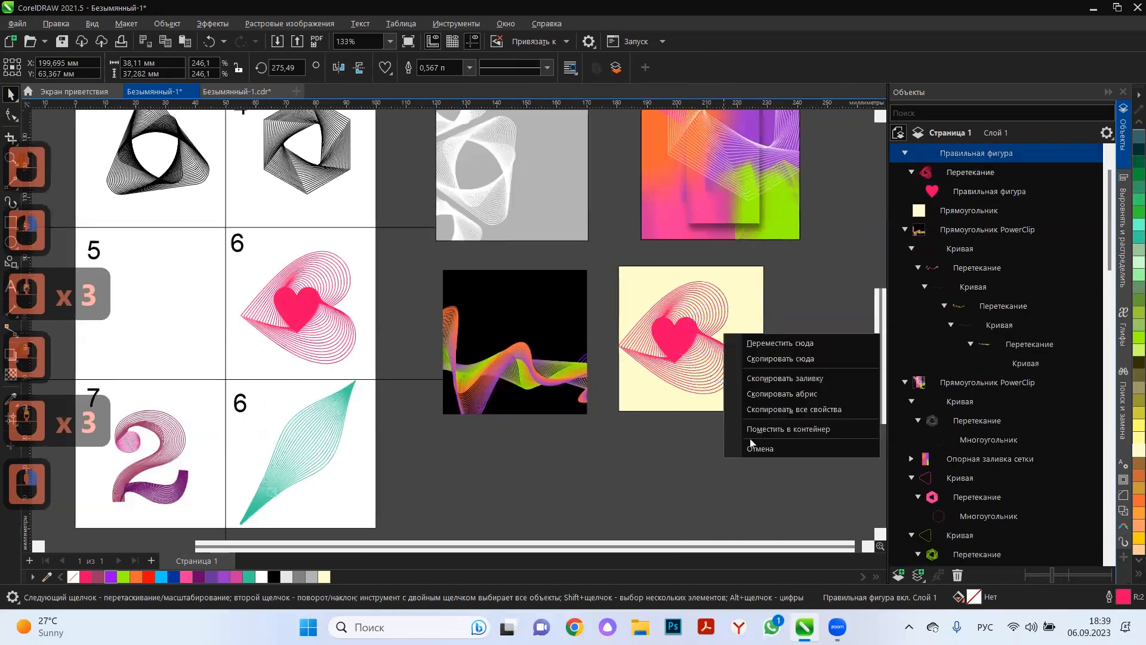
pyautogui.click(773, 422)
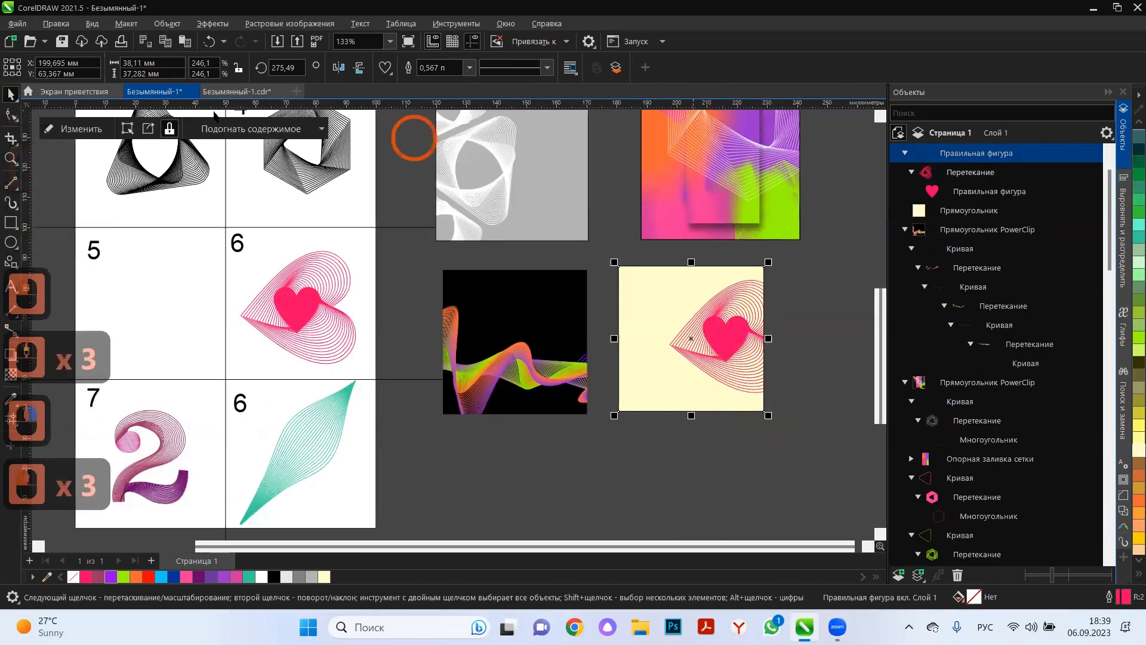
# Open the yellow square's content and reposition the inner heart and the outer heart contour within the frame.
pyautogui.click(69, 128)
pyautogui.scroll(2, 752, 332)
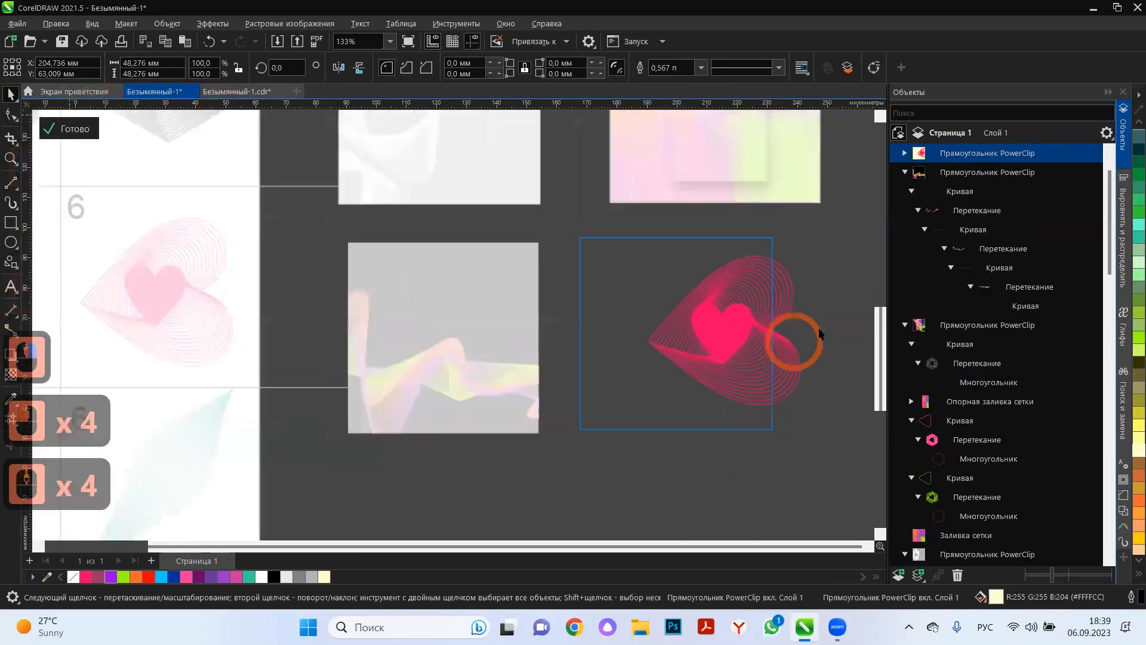
pyautogui.click(725, 333)
pyautogui.moveTo(722, 332); pyautogui.dragTo(682, 326)
pyautogui.click(706, 332)
pyautogui.doubleClick(531, 329)
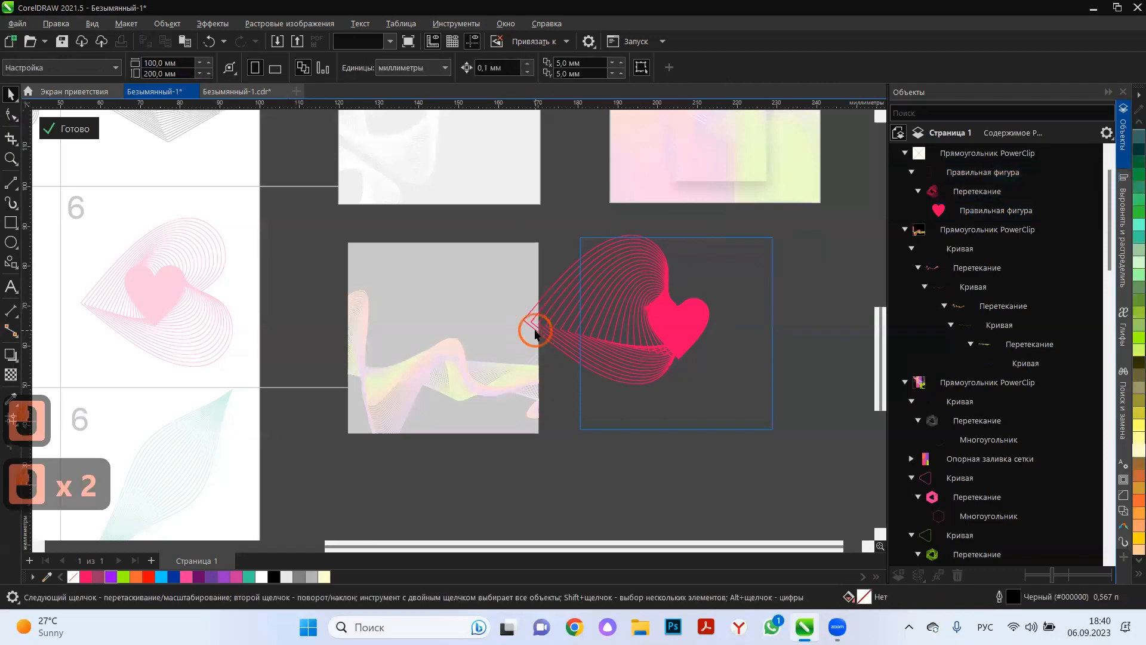
pyautogui.click(535, 331)
pyautogui.moveTo(607, 340); pyautogui.dragTo(582, 334)
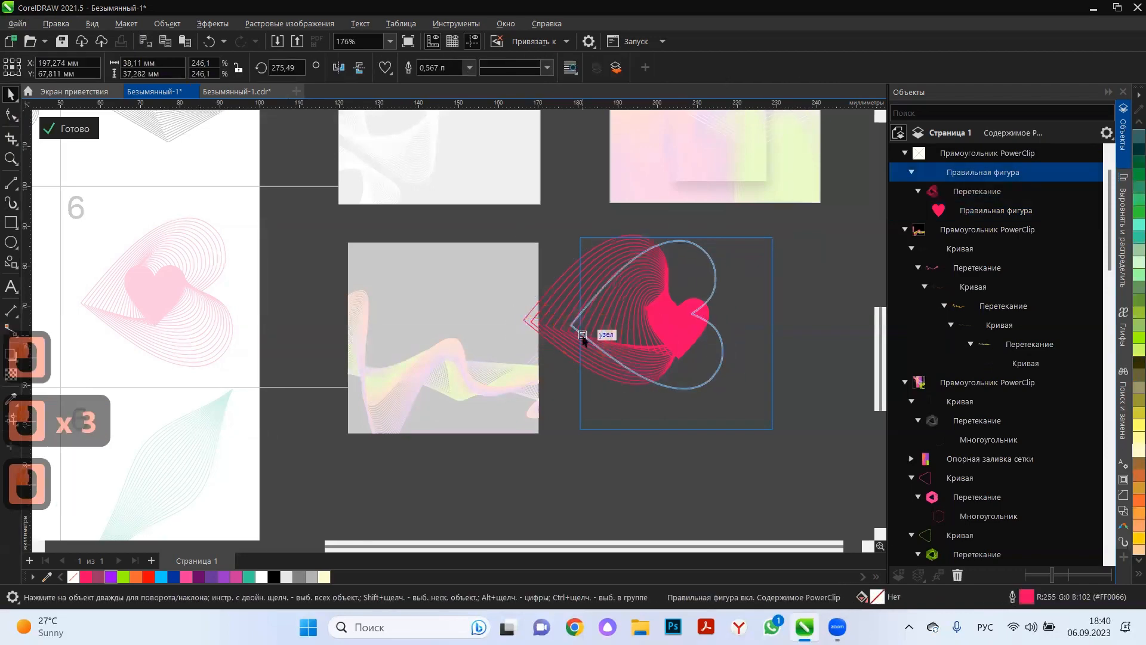
pyautogui.click(582, 336)
# Rotate the outer heart contour to about 246.7° and enlarge it around its centre to about 55.2 × 51.8 mm.
pyautogui.moveTo(733, 394); pyautogui.dragTo(686, 445)
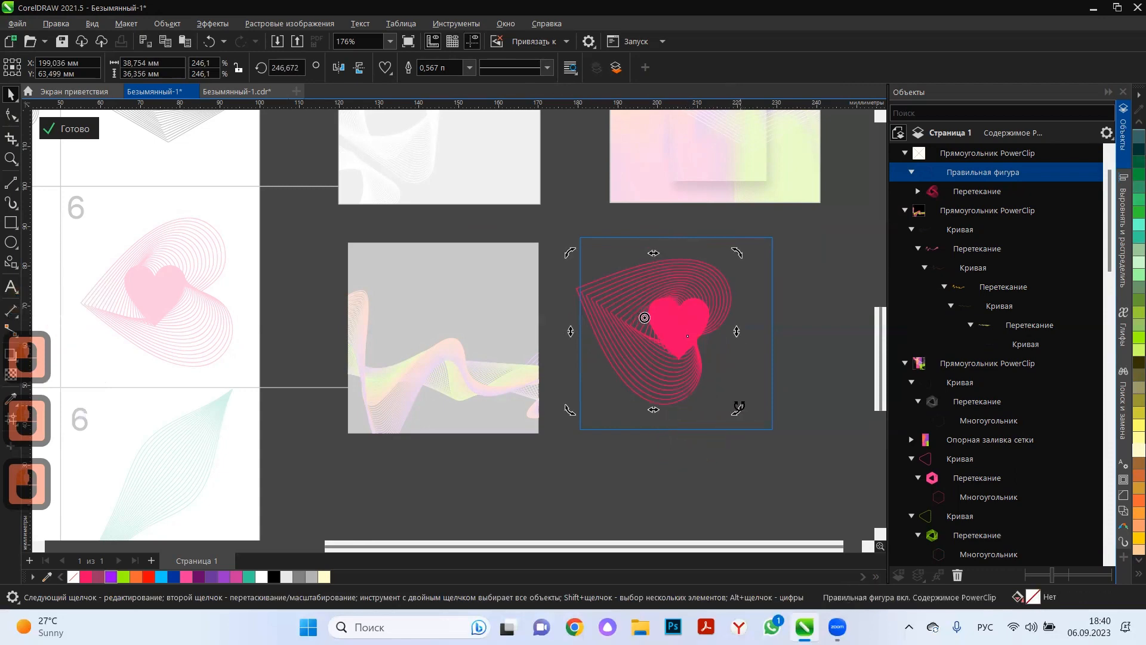
pyautogui.click(736, 251)
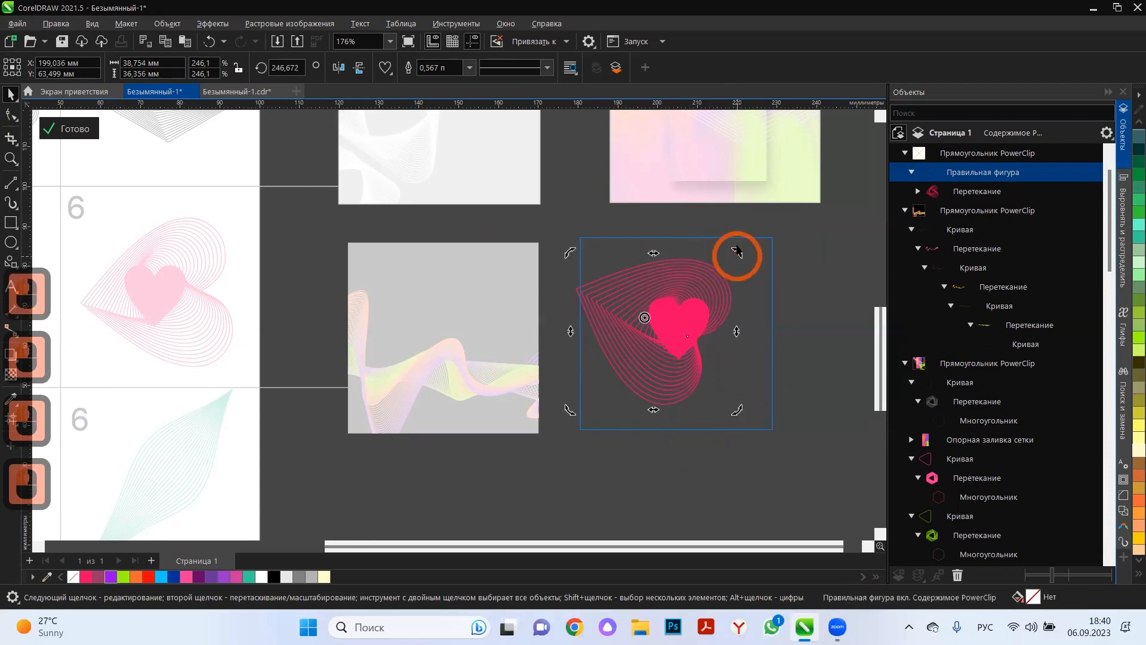
pyautogui.click(707, 262)
pyautogui.moveTo(735, 255); pyautogui.dragTo(730, 292)
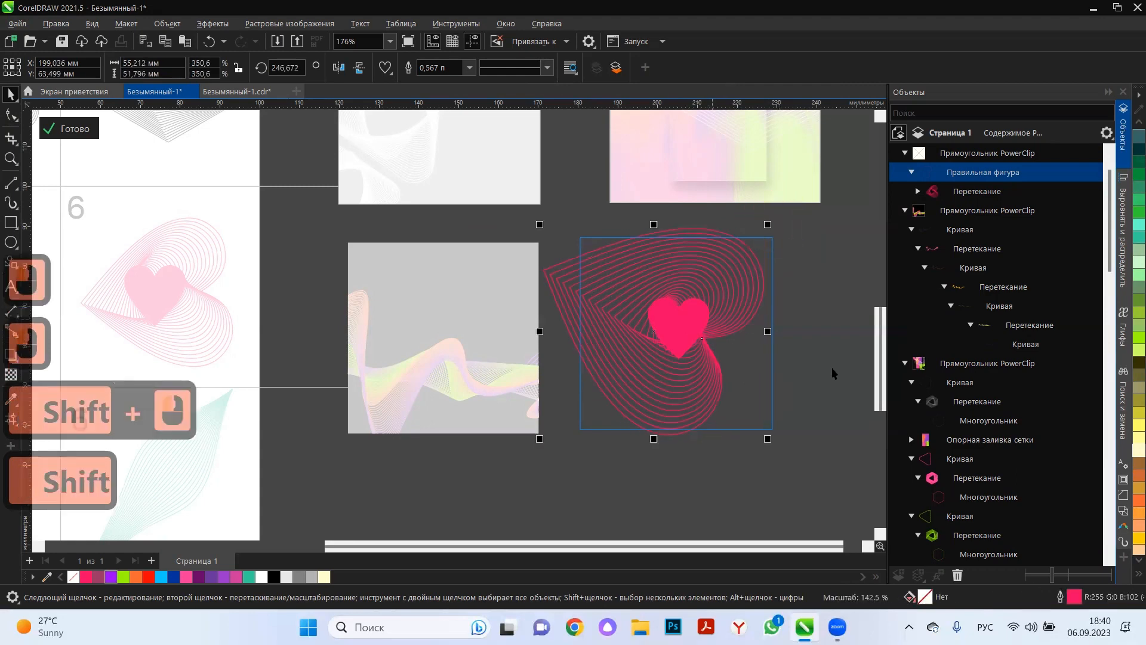
# Enlarge the solid inner heart slightly around its centre.
pyautogui.click(671, 341)
pyautogui.click(694, 310)
pyautogui.click(841, 345)
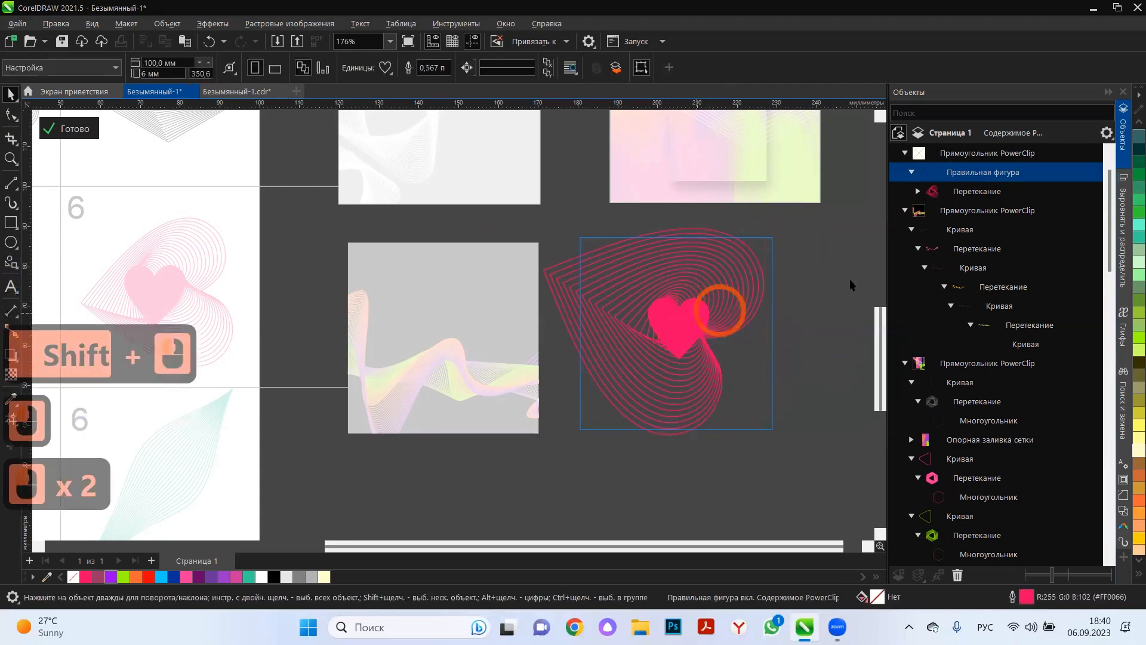
pyautogui.moveTo(847, 278); pyautogui.dragTo(577, 392)
pyautogui.moveTo(714, 292); pyautogui.dragTo(723, 284)
# Increase the heart blend to 29 steps and finish editing the yellow frame's content.
pyautogui.click(687, 406)
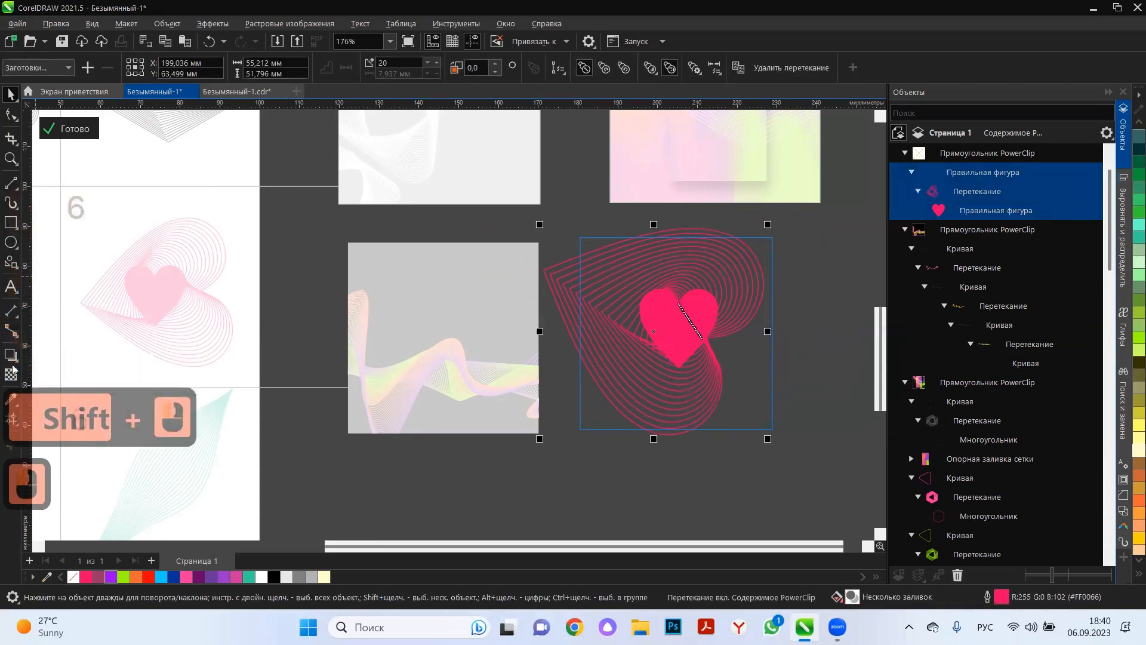
pyautogui.click(18, 362)
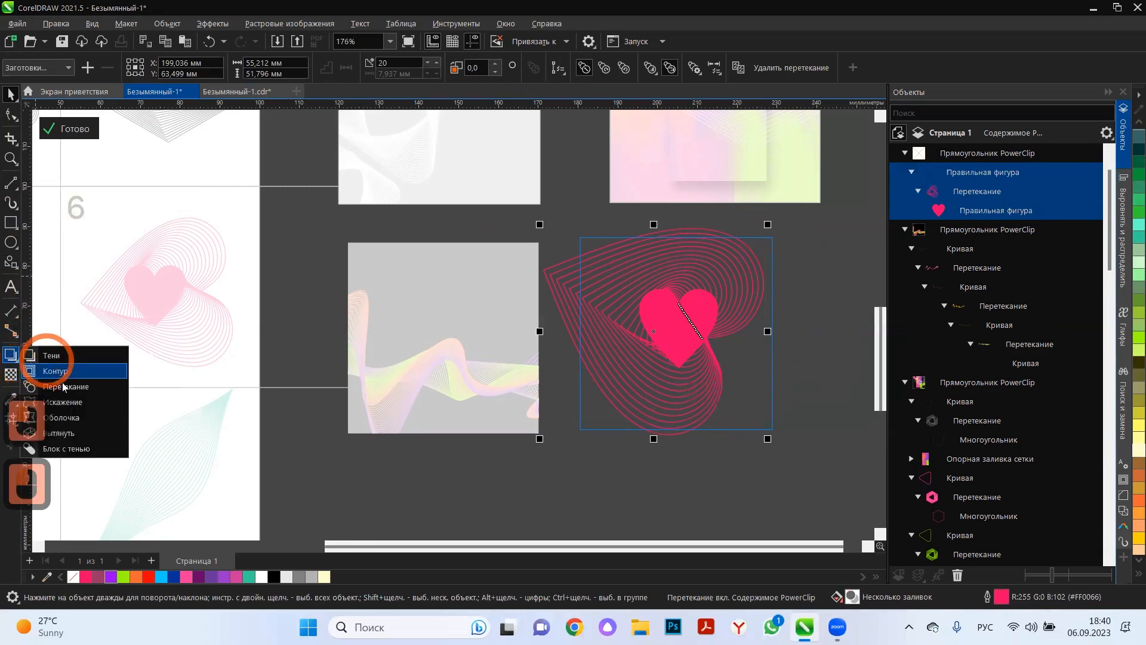
pyautogui.click(68, 386)
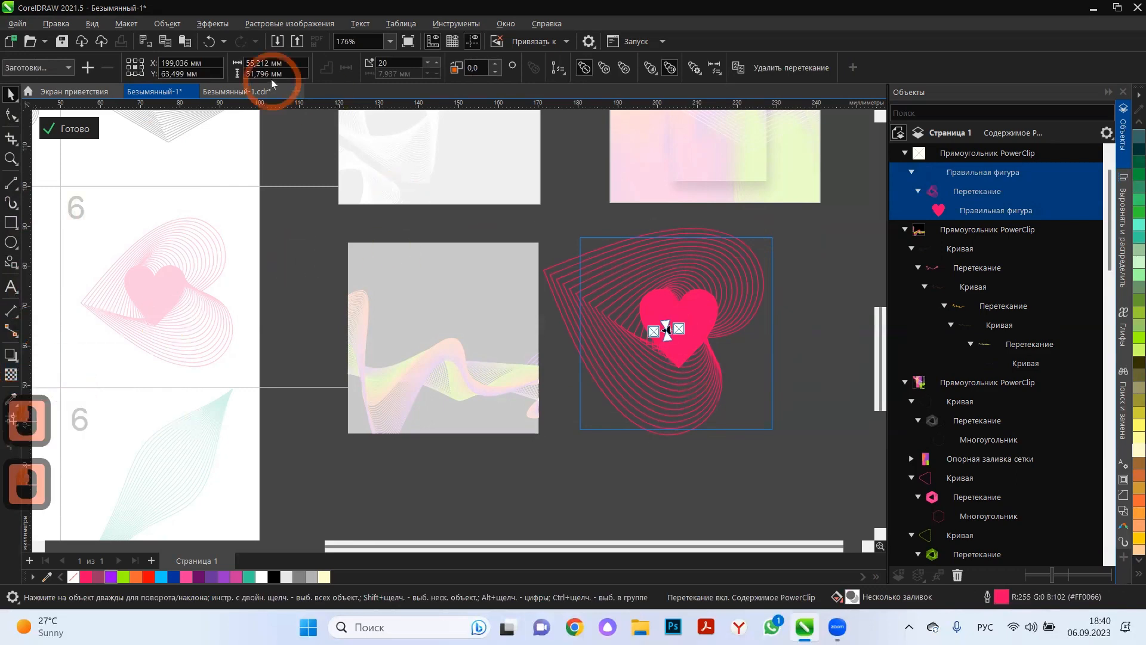
pyautogui.click(436, 63)
pyautogui.click(437, 63)
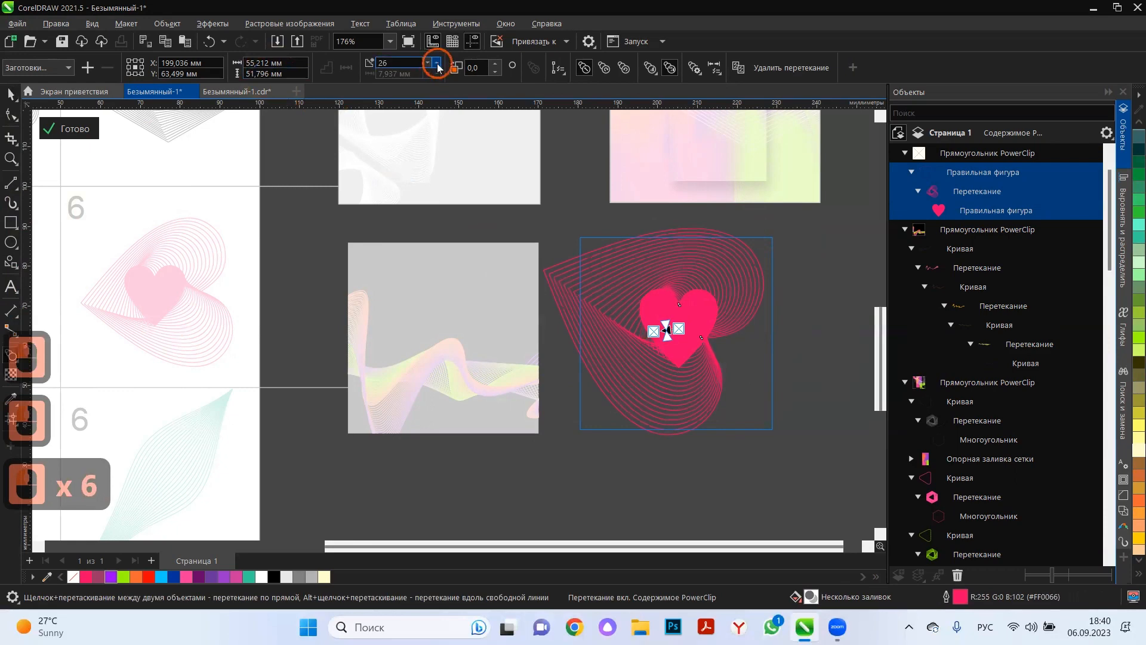
pyautogui.click(11, 96)
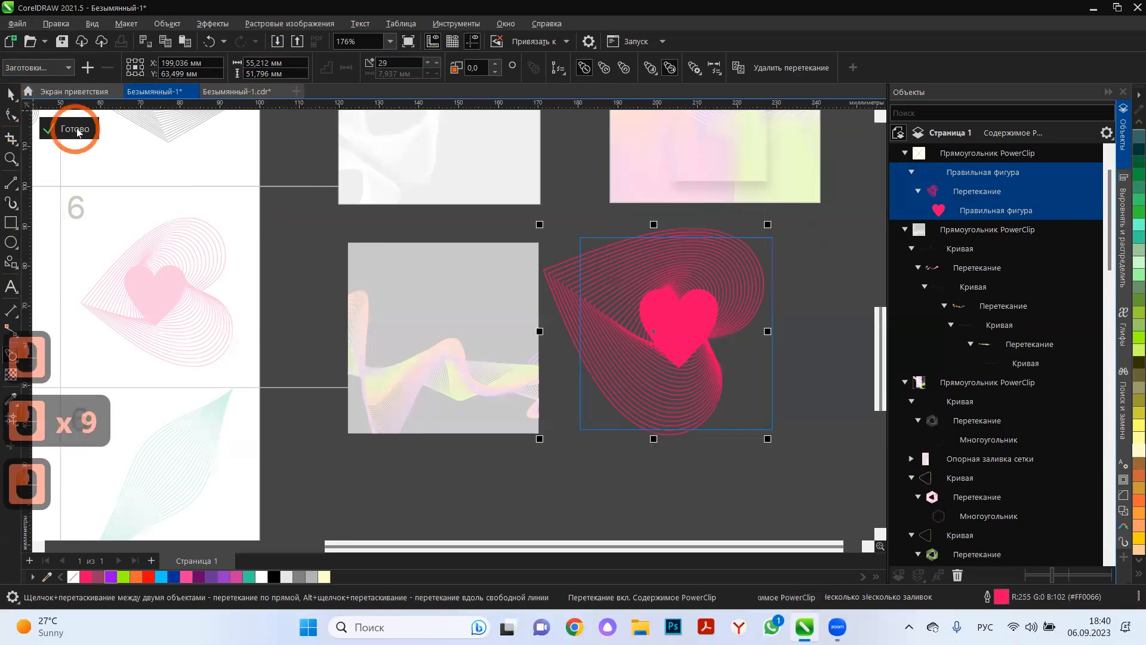
pyautogui.click(68, 128)
# Add the text "LOVE" next to the yellow heart frame.
pyautogui.click(10, 287)
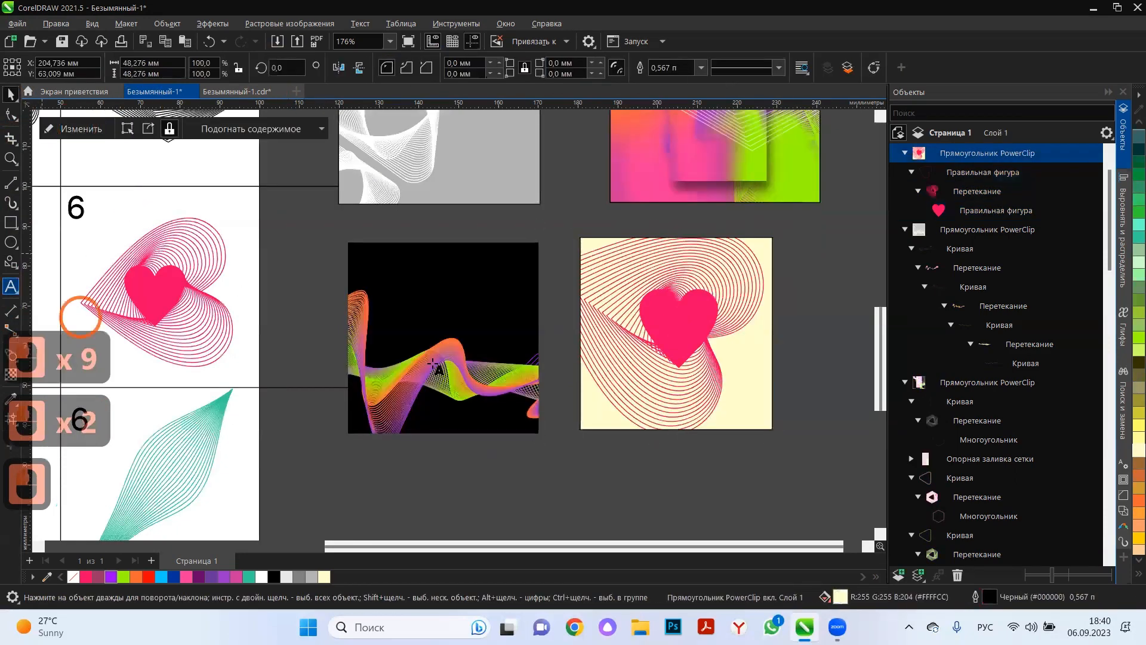
pyautogui.click(788, 338)
pyautogui.hotkey('alt', 'shift')
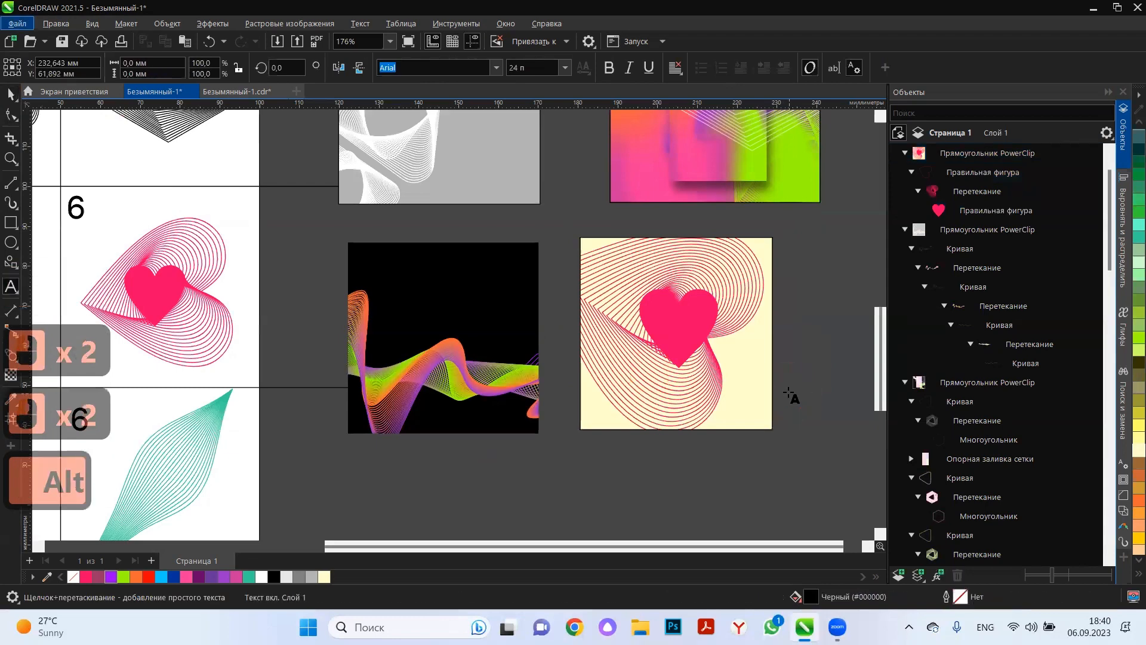
pyautogui.click(791, 423)
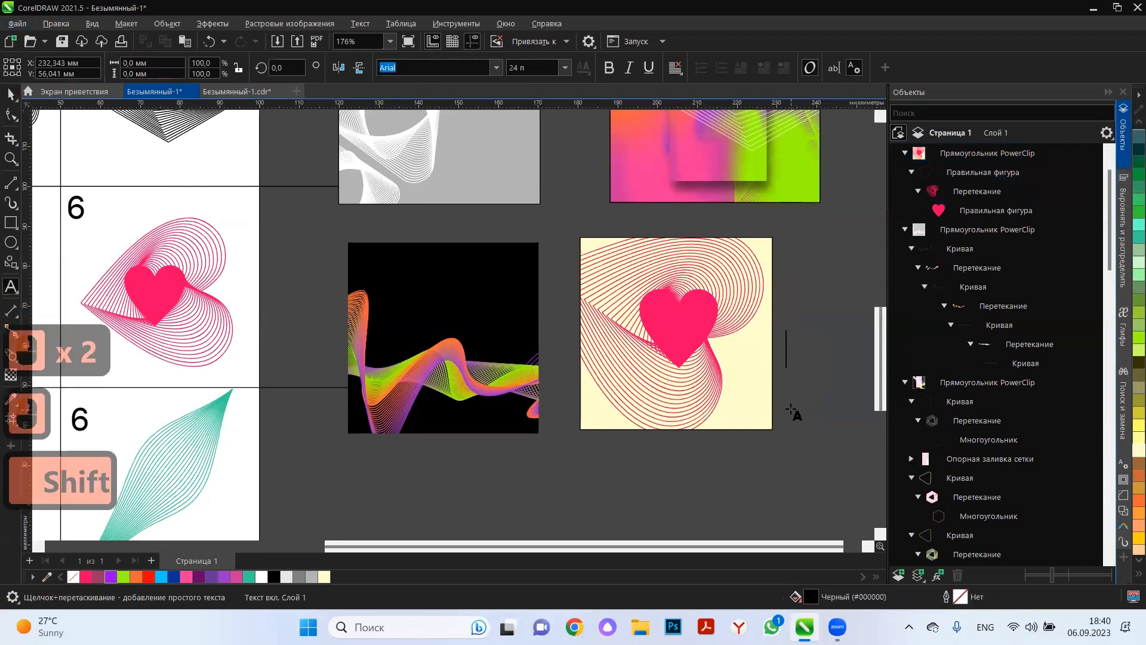
pyautogui.write('LOVE')
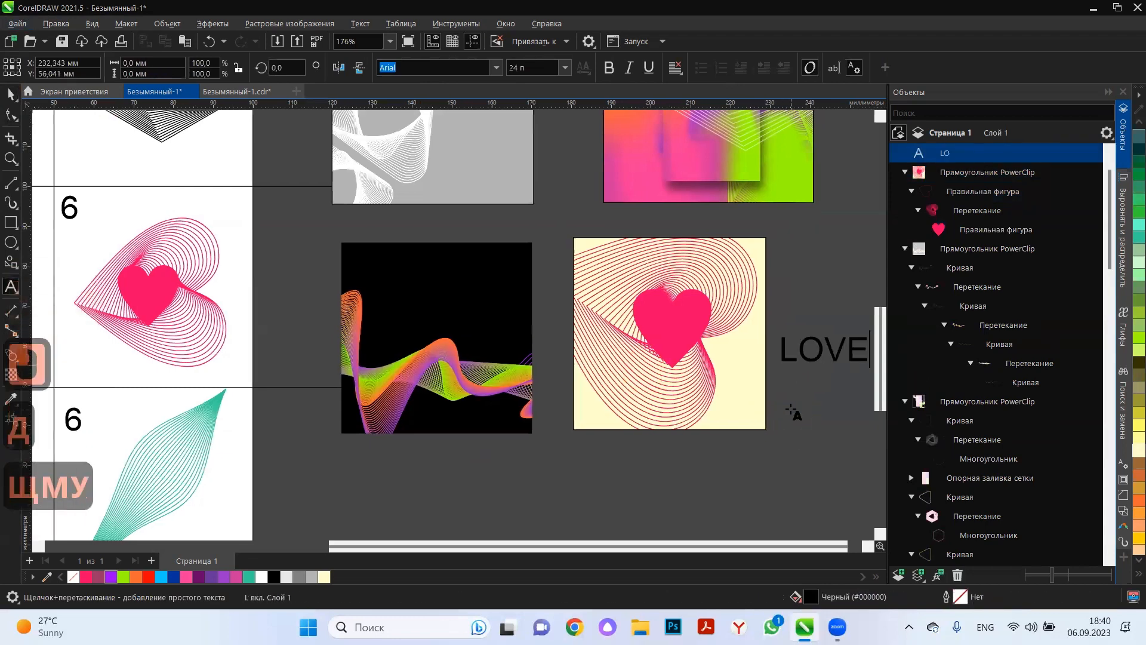
# Set the "LOVE" text in Bauhaus 93 and centre it over the solid heart in the yellow frame.
pyautogui.click(10, 94)
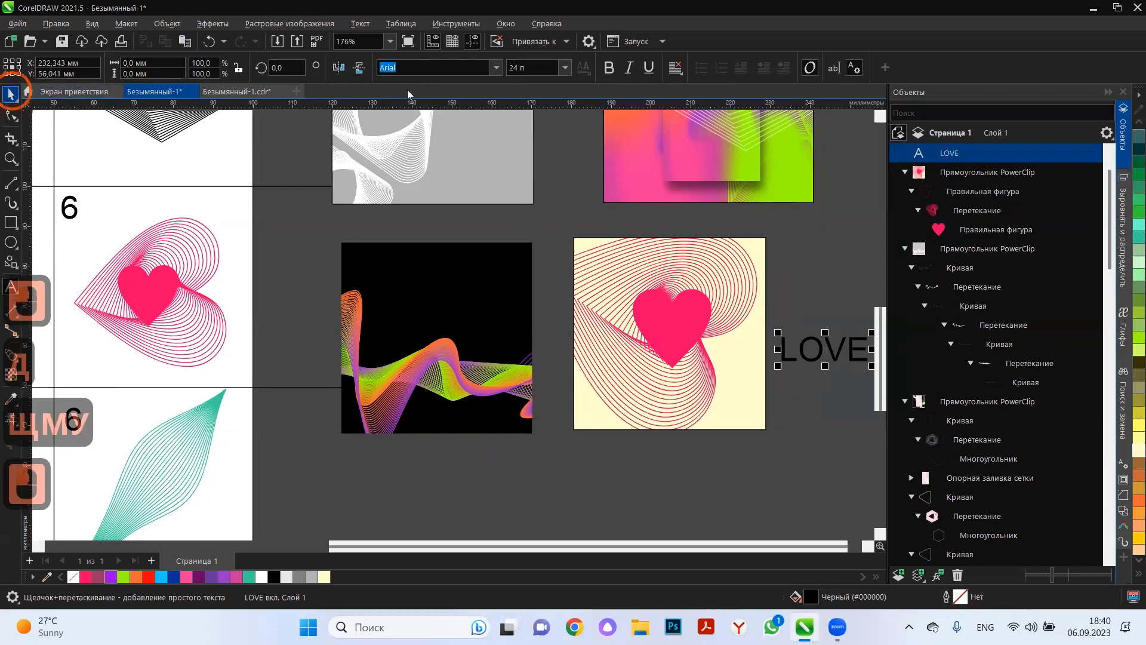
pyautogui.click(497, 68)
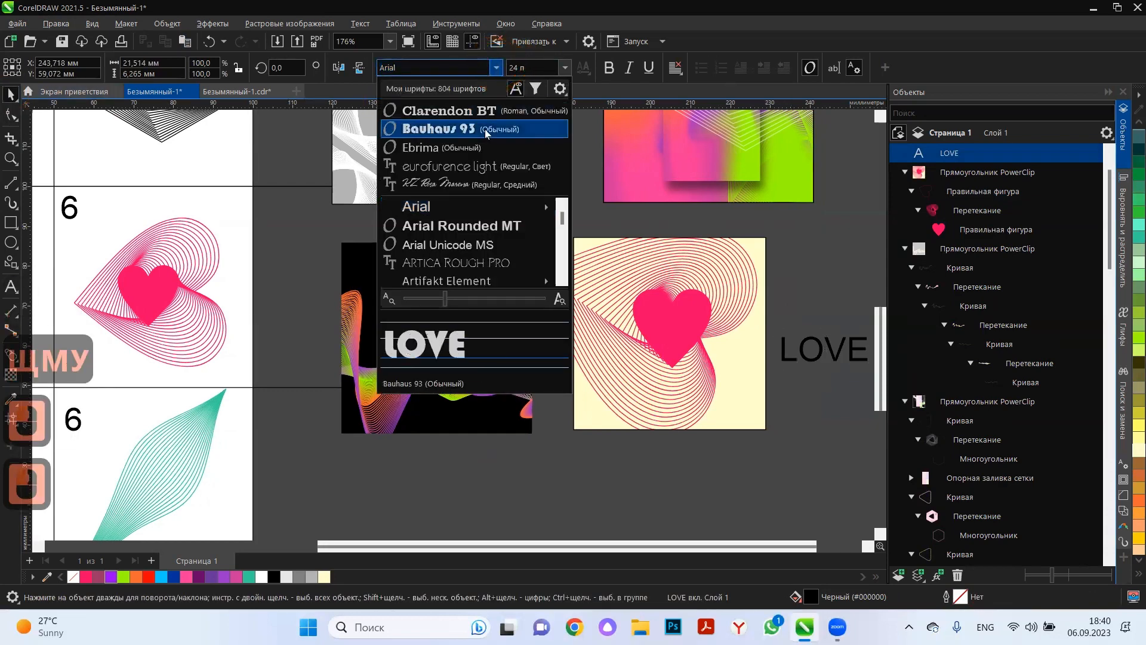
pyautogui.click(489, 128)
pyautogui.moveTo(814, 350); pyautogui.dragTo(671, 327)
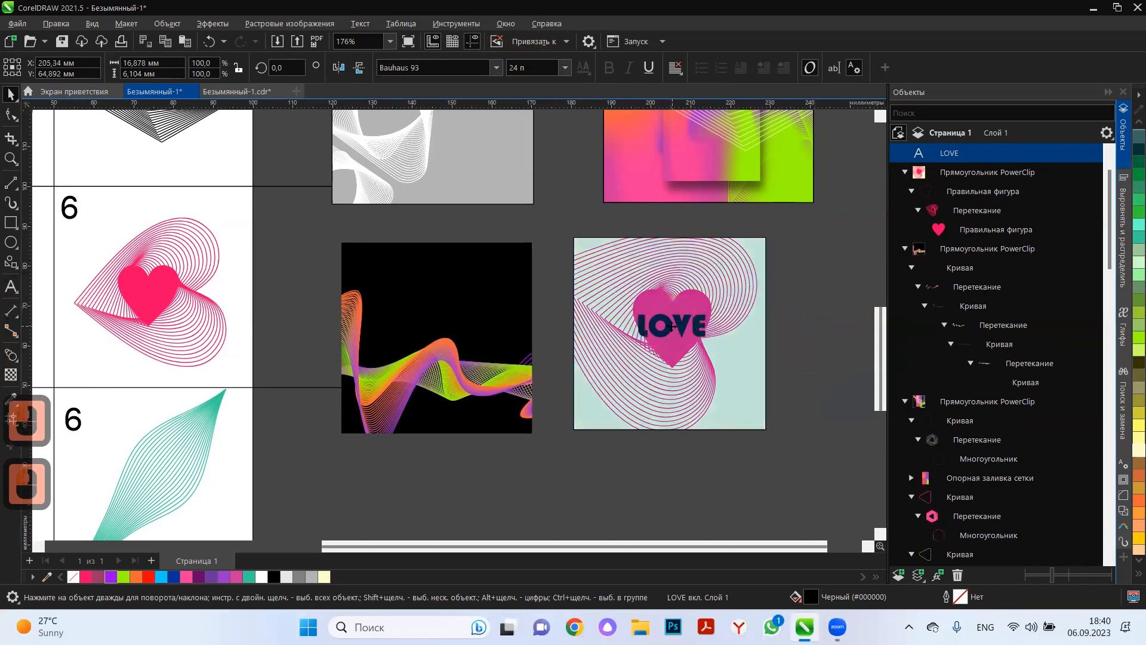
pyautogui.click(827, 320)
pyautogui.scroll(-1, 682, 249)
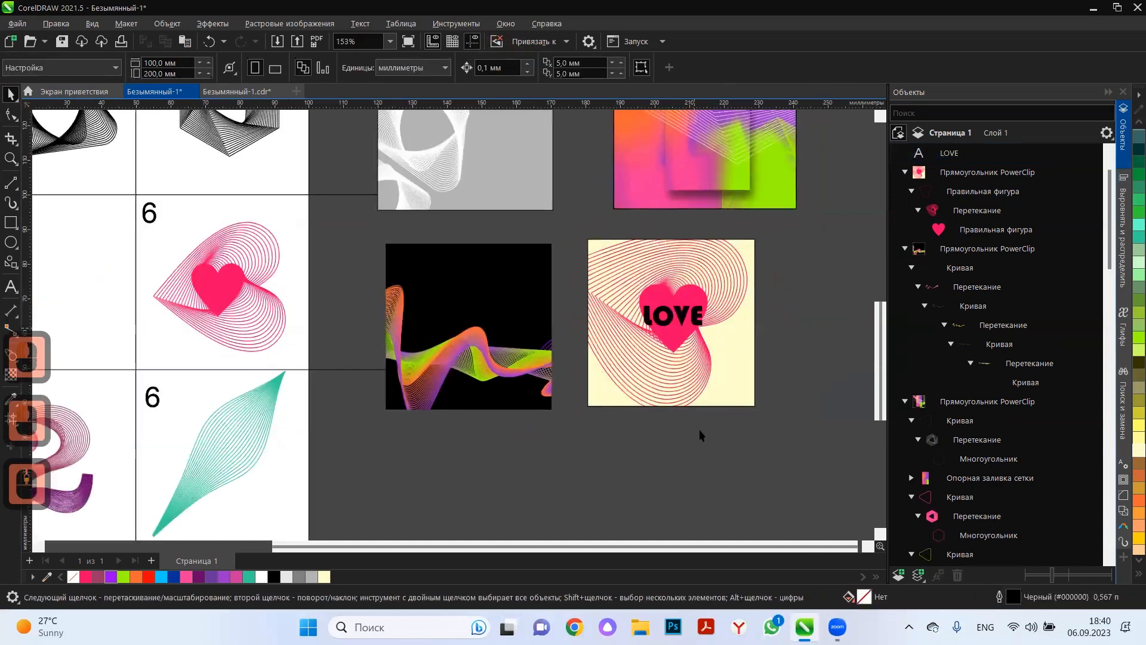
pyautogui.click(657, 434)
# Draw a square of about 42.9 mm below the black wave frame and fill it muted green.
pyautogui.scroll(-3, 682, 239)
pyautogui.scroll(1, 524, 446)
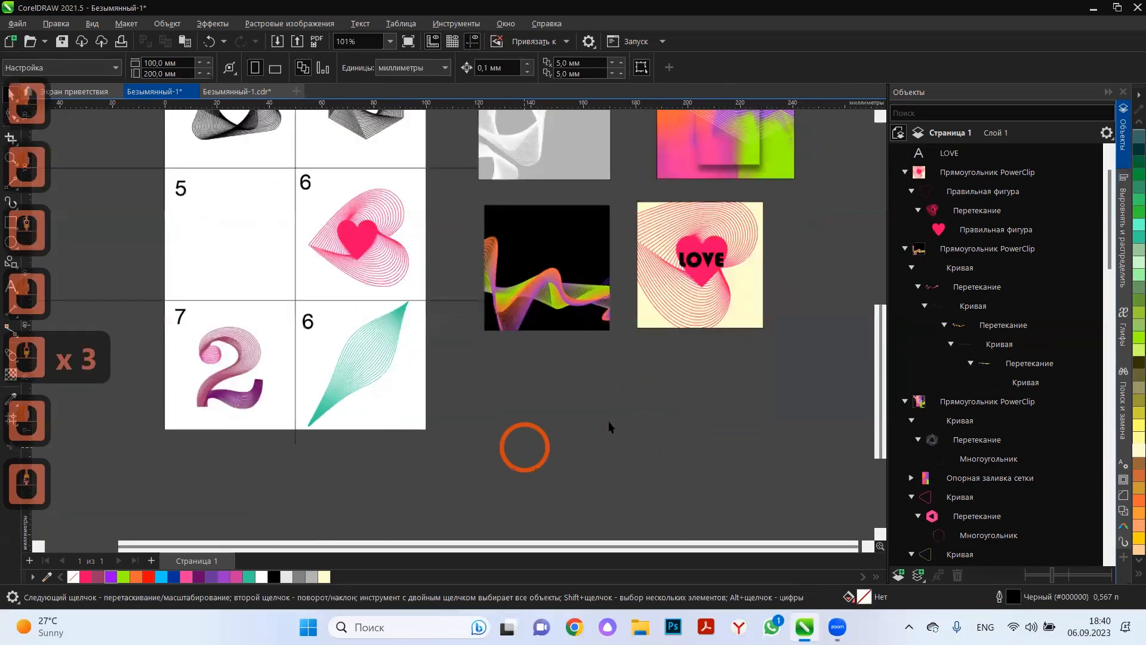
pyautogui.click(10, 223)
pyautogui.moveTo(487, 351); pyautogui.dragTo(601, 447)
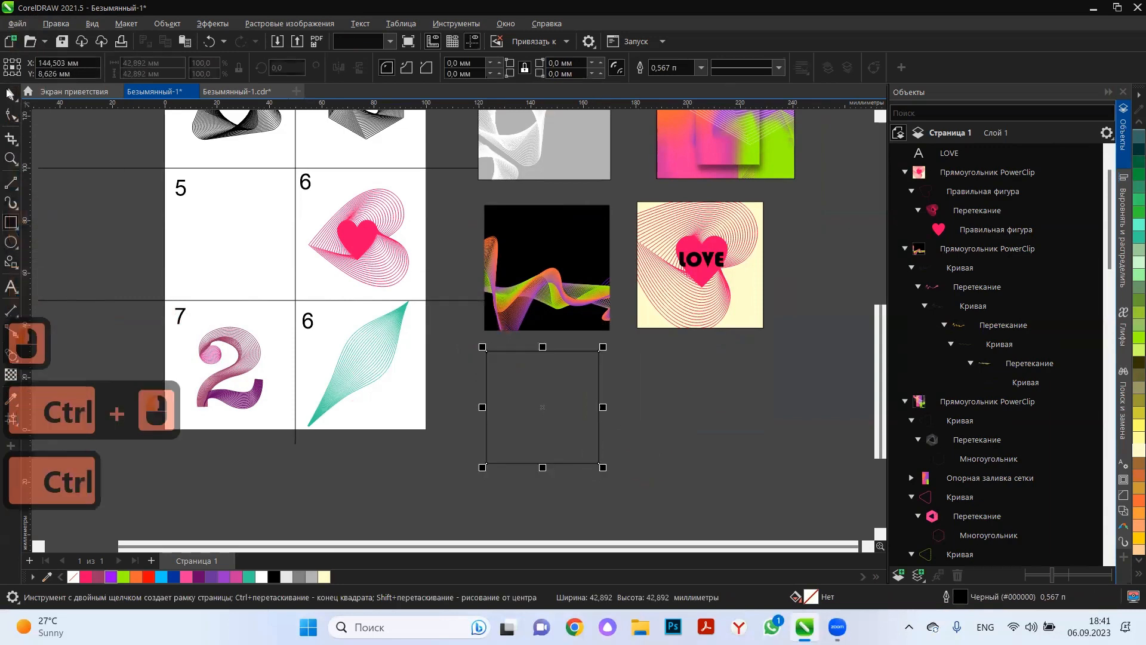
pyautogui.click(10, 93)
pyautogui.scroll(3, 563, 424)
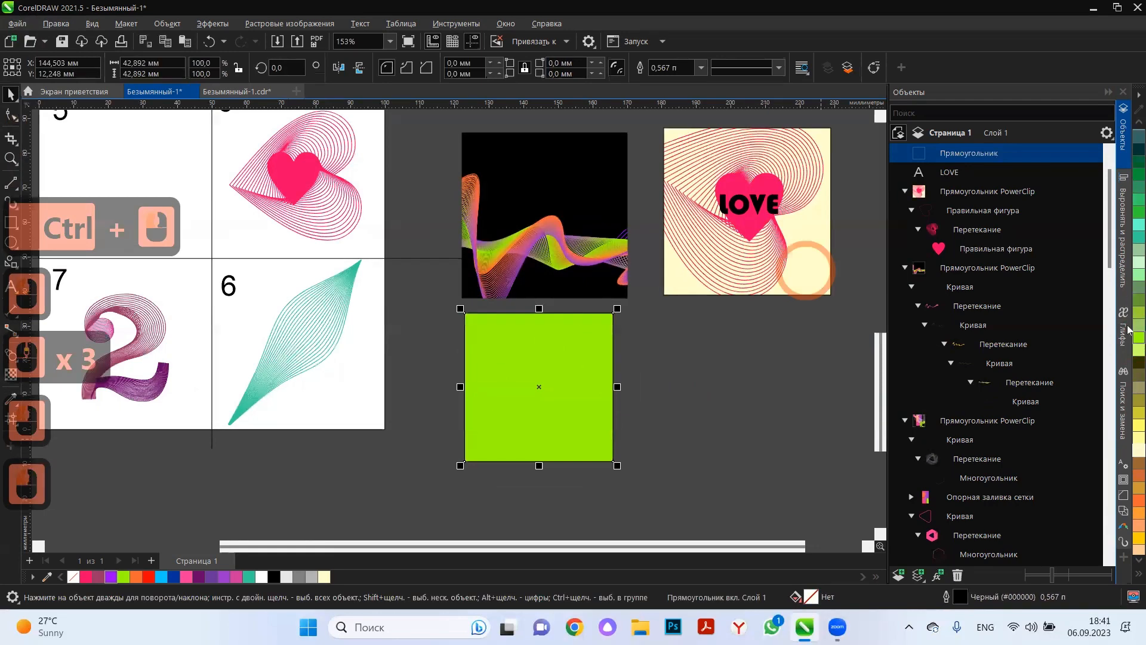
pyautogui.click(1139, 300)
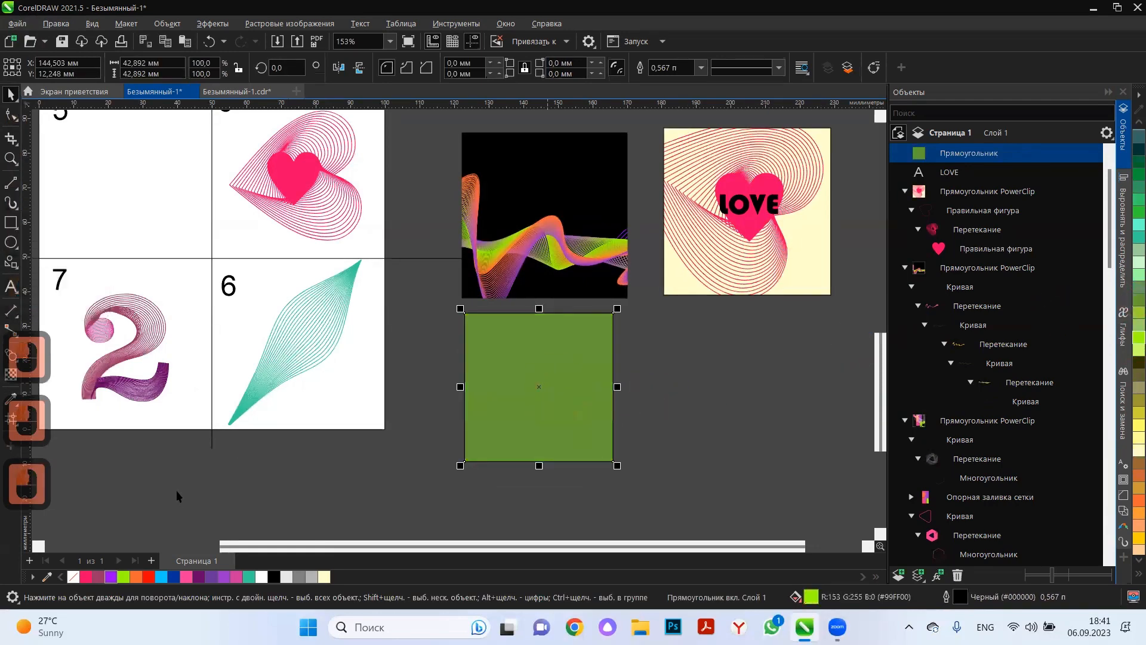
# Place a copy of the blended numeral 2 inside the green square and colour its outlines pale yellow #FFFFCC.
pyautogui.click(126, 357)
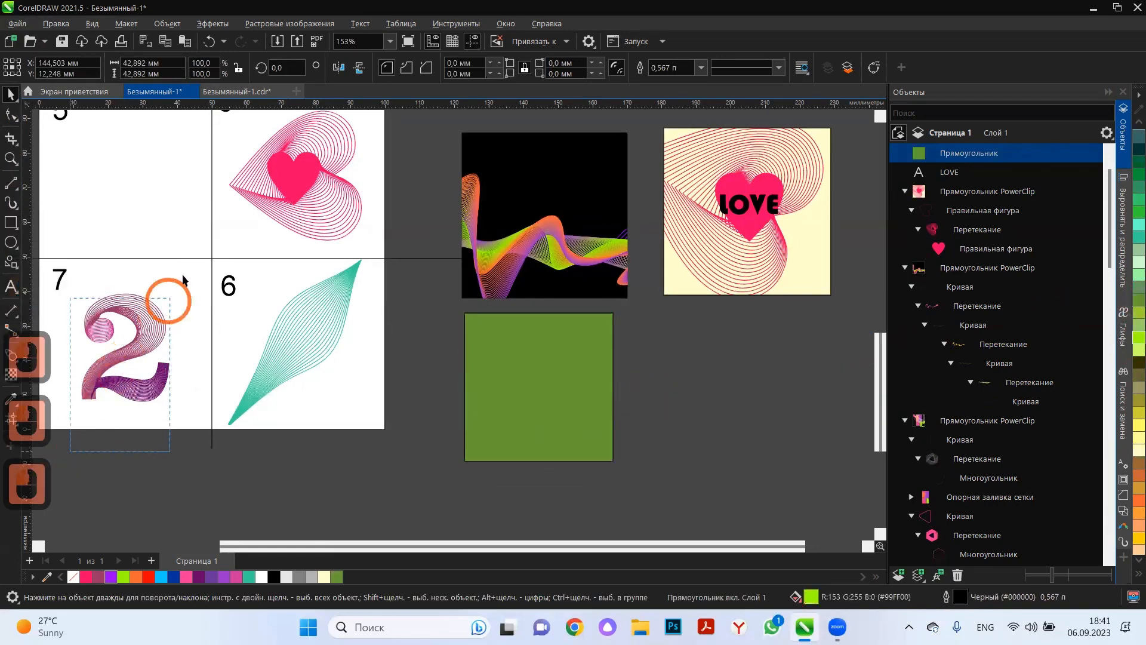
pyautogui.moveTo(149, 332); pyautogui.dragTo(672, 386)
pyautogui.rightClick(673, 386)
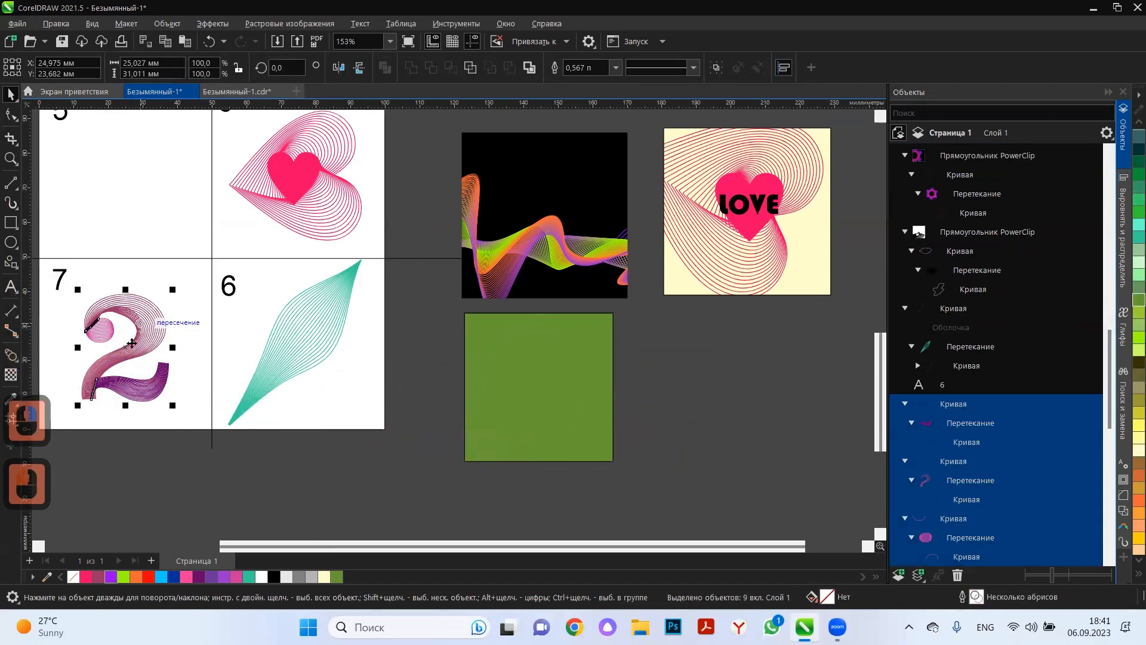
pyautogui.moveTo(338, 362); pyautogui.dragTo(539, 386)
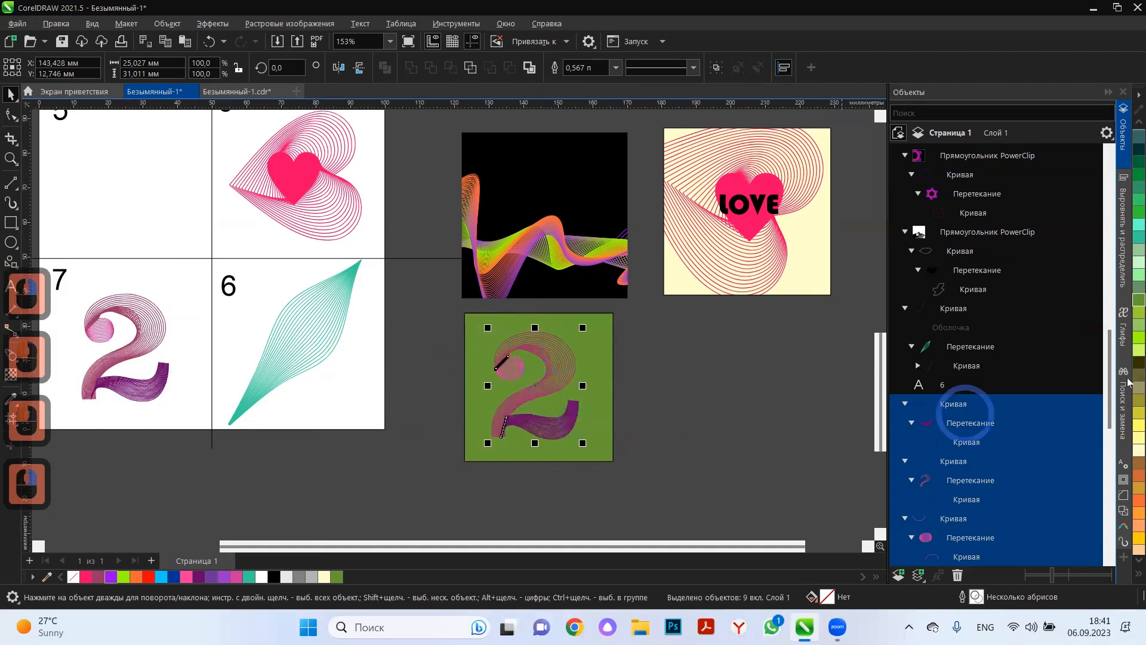
pyautogui.click(1137, 447)
pyautogui.scroll(4, 562, 433)
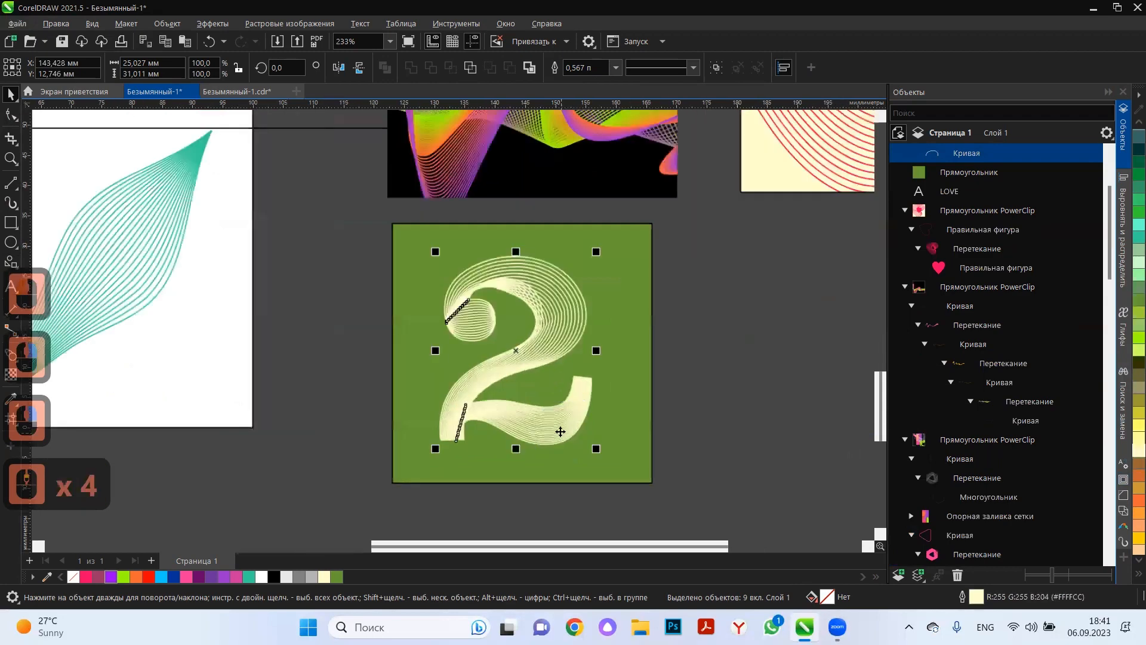
# Group the copied numeral, scale it to about 77.3% and move it into the upper part of the green square.
pyautogui.hotkey('ctrl', 'g')
pyautogui.moveTo(595, 253); pyautogui.dragTo(578, 275)
pyautogui.moveTo(548, 323); pyautogui.dragTo(559, 306)
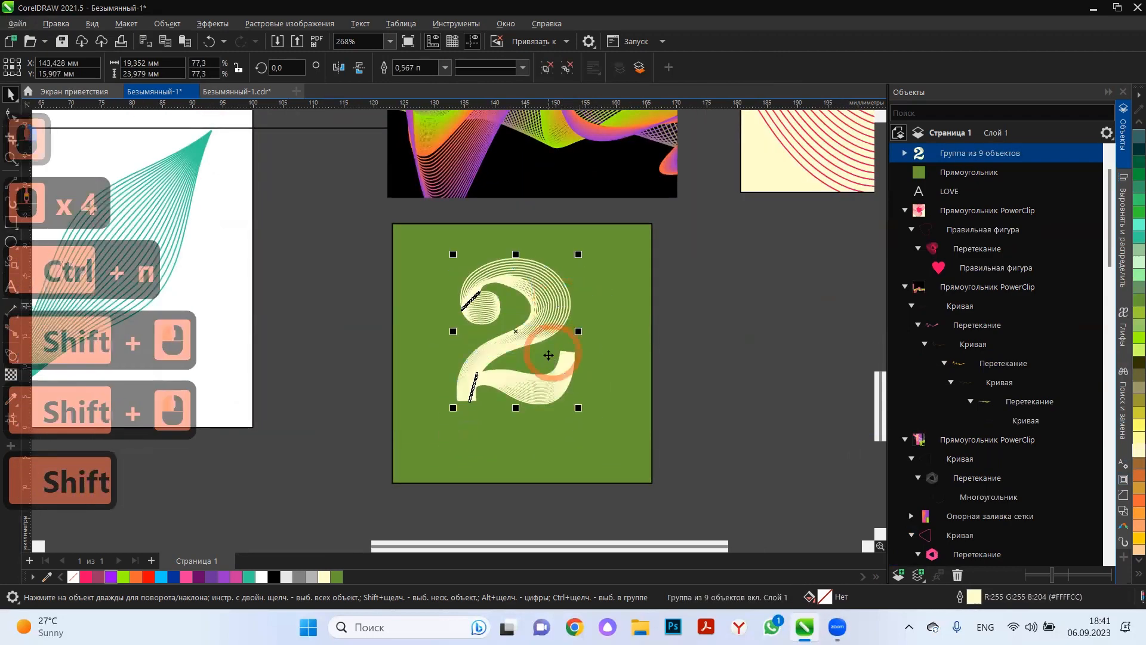
# Duplicate the pale numeral in place, flip the copy vertically and move it straight down below the original as a reflection.
pyautogui.hotkey('ctrl', 'c')
pyautogui.hotkey('ctrl', 'v')
pyautogui.click(359, 67)
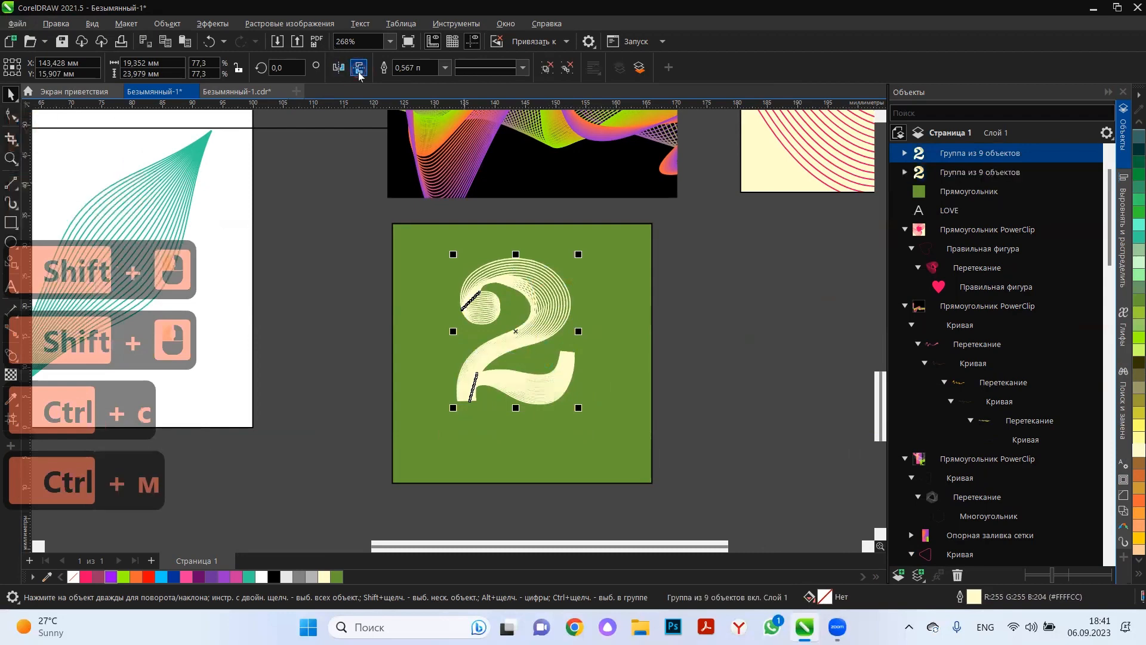
pyautogui.moveTo(499, 273); pyautogui.dragTo(505, 422)
pyautogui.scroll(-1, 586, 331)
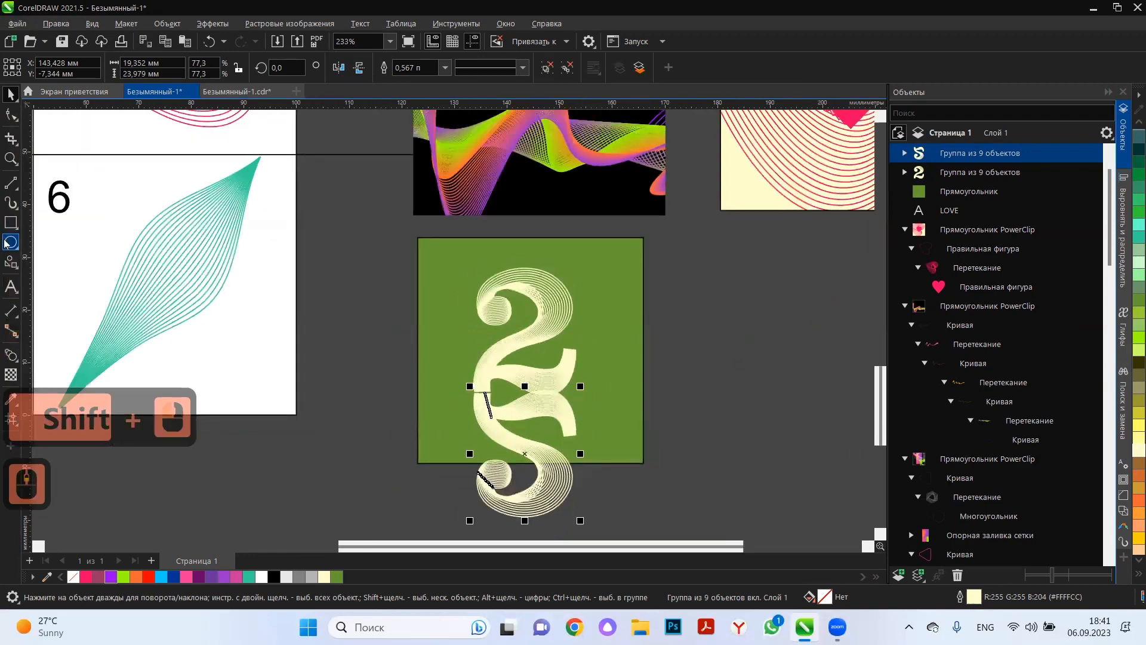
# Crop the mirrored numeral at the green square's lower edge and shift it slightly down from the original.
pyautogui.click(9, 139)
pyautogui.moveTo(450, 392); pyautogui.dragTo(597, 462)
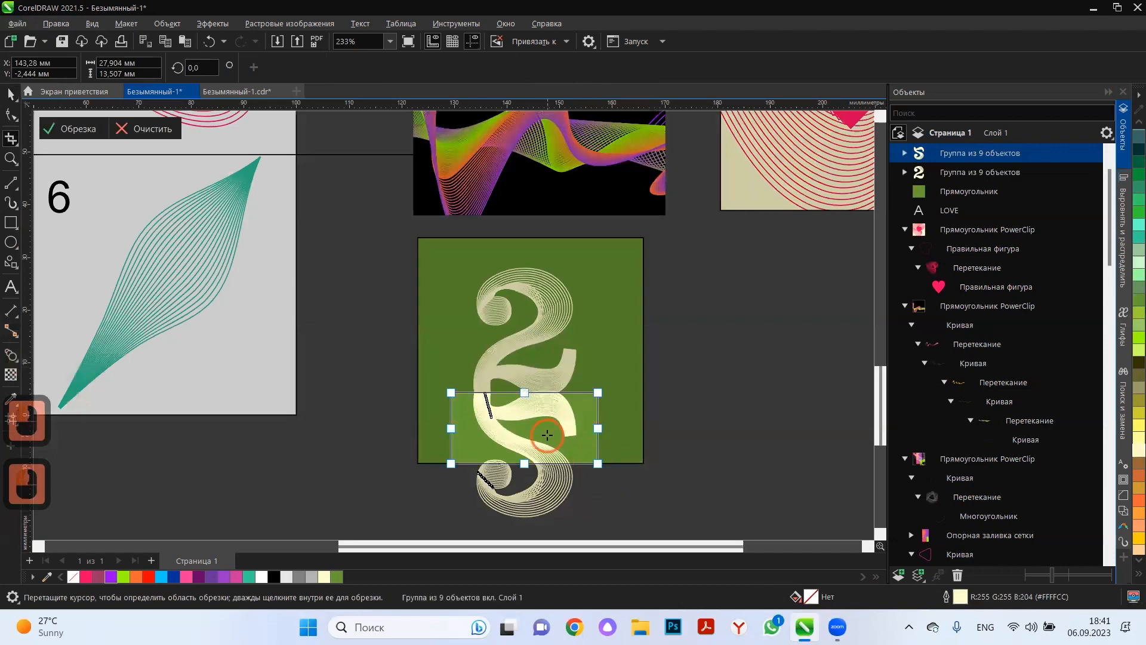
pyautogui.doubleClick(547, 443)
pyautogui.click(11, 95)
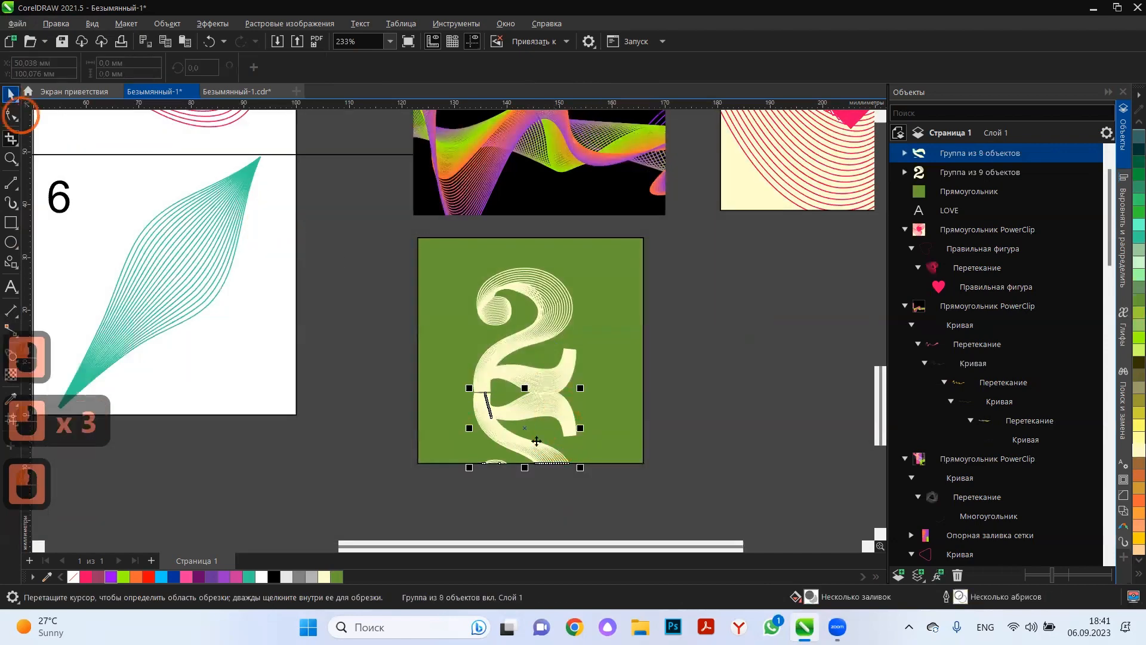
pyautogui.scroll(10, 535, 421)
pyautogui.moveTo(581, 357); pyautogui.dragTo(583, 362)
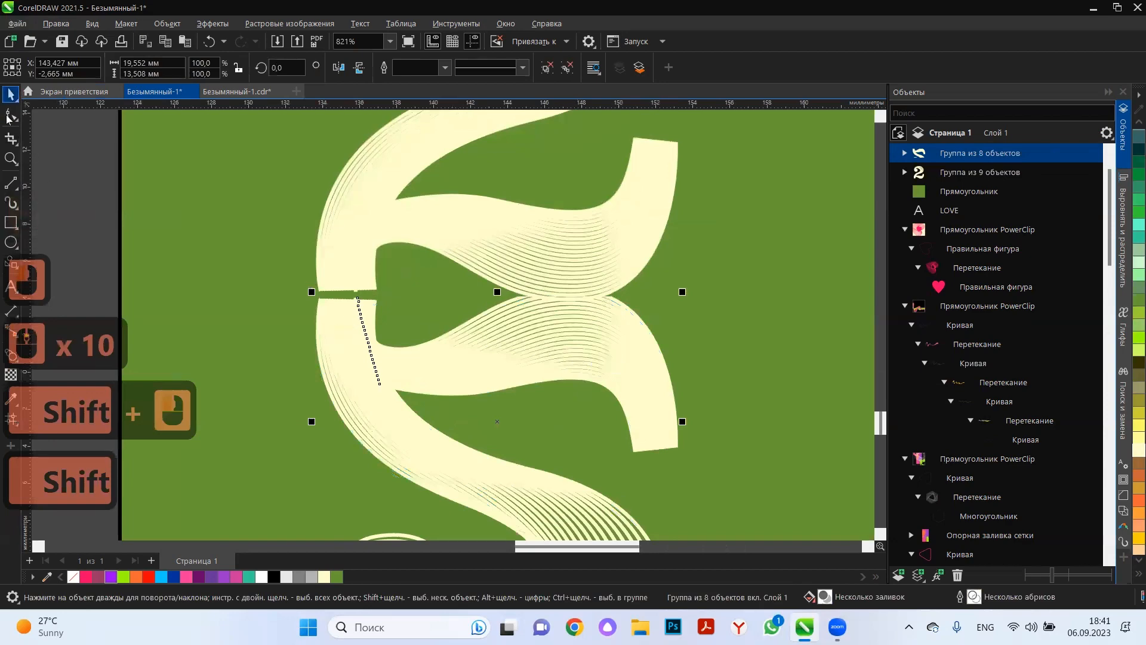
# Crop a thin strip off the mirrored numeral's upper edge and move it up against the original.
pyautogui.click(10, 139)
pyautogui.scroll(-2, 334, 212)
pyautogui.moveTo(263, 523); pyautogui.dragTo(648, 281)
pyautogui.click(554, 321)
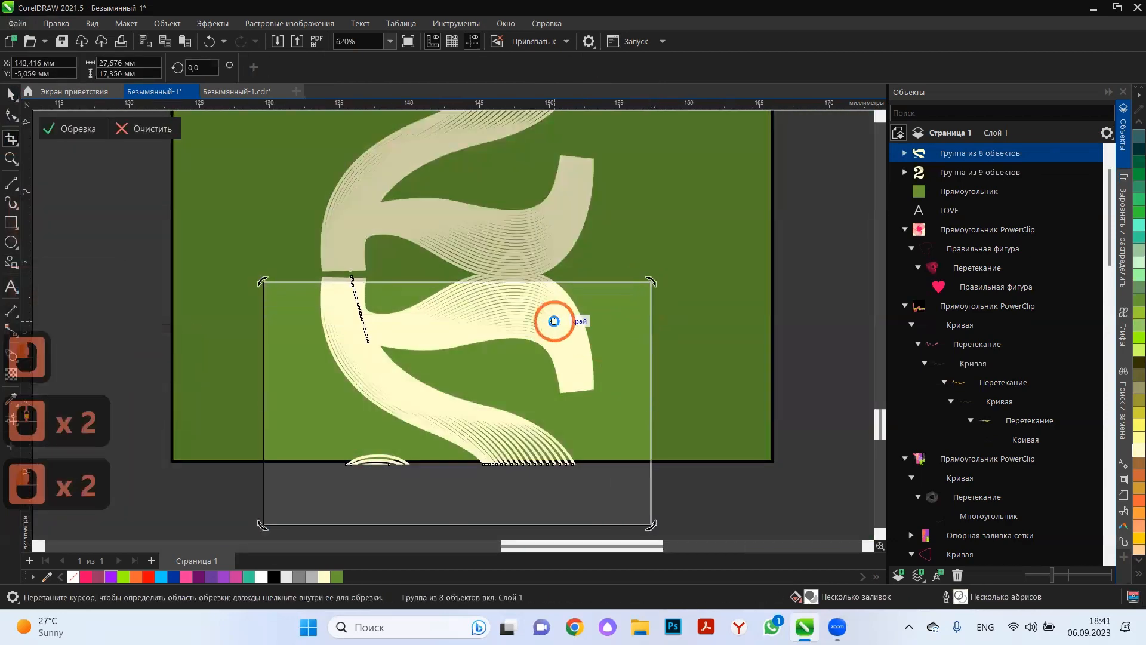
pyautogui.click(68, 114)
pyautogui.click(8, 89)
pyautogui.click(404, 338)
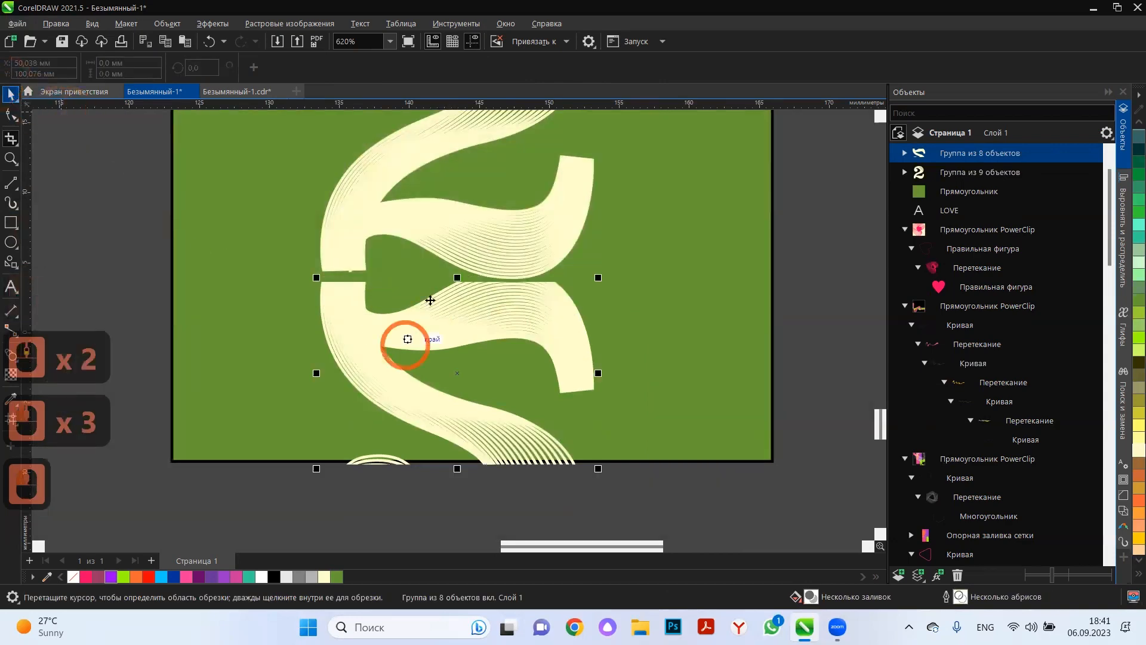
pyautogui.scroll(2, 499, 307)
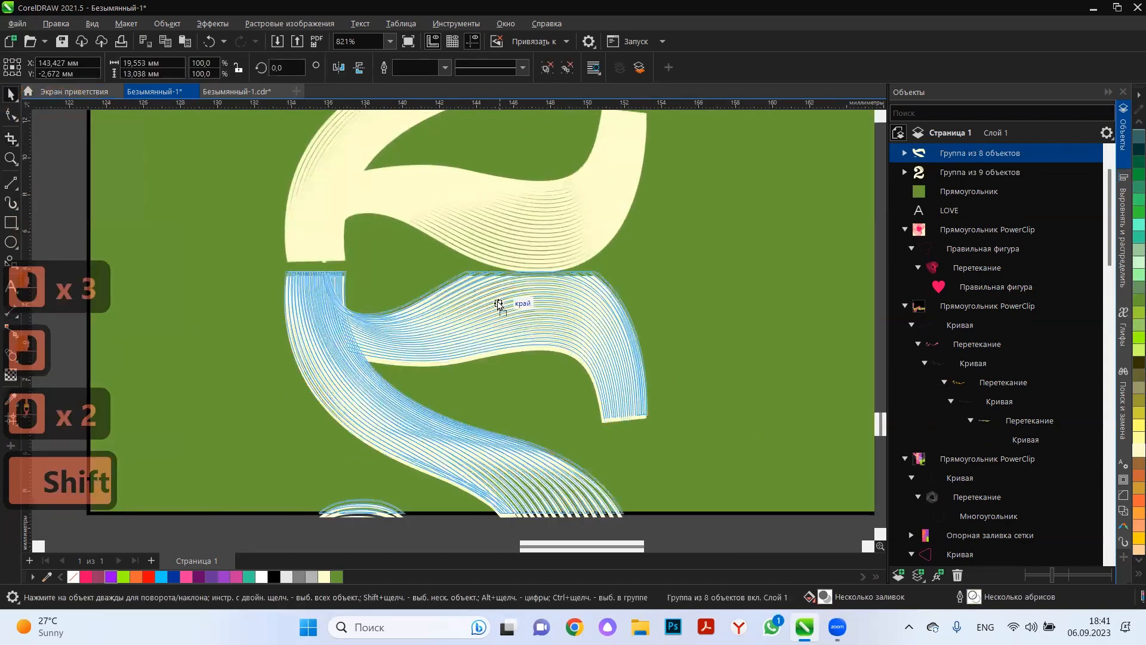
pyautogui.keyDown('shift'); pyautogui.click(502, 306); pyautogui.keyUp('shift')
pyautogui.scroll(-2, 535, 403)
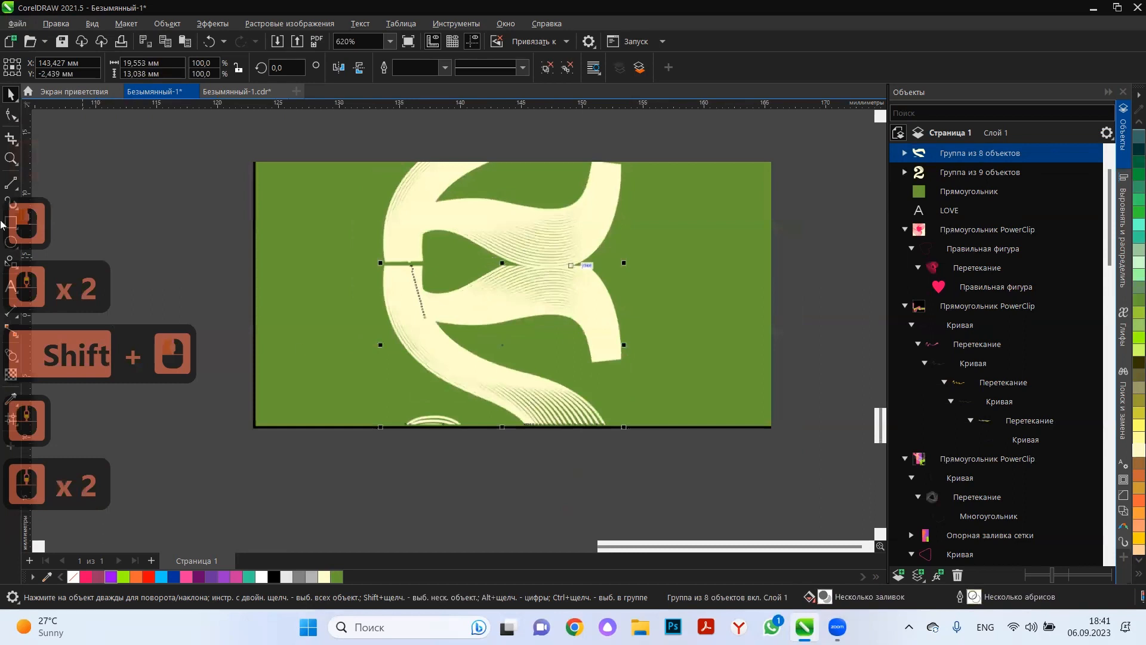
# Try a downward linear transparency on the cropped mirrored numeral, then delete that copy.
pyautogui.click(10, 374)
pyautogui.moveTo(524, 179); pyautogui.dragTo(516, 415)
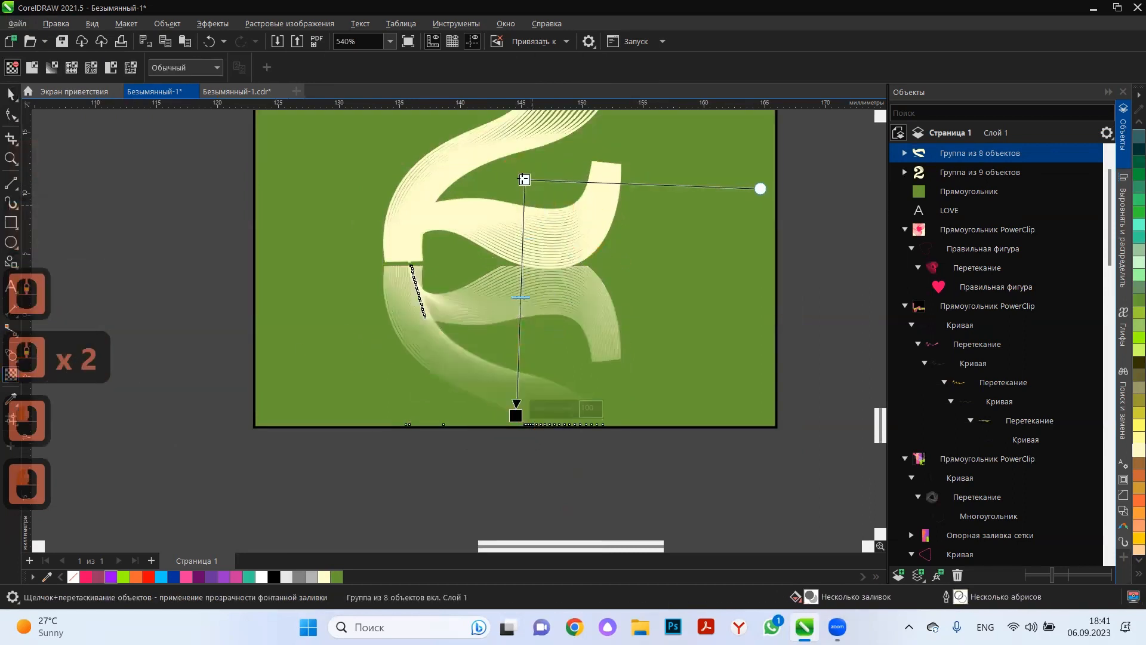
pyautogui.scroll(-3, 561, 298)
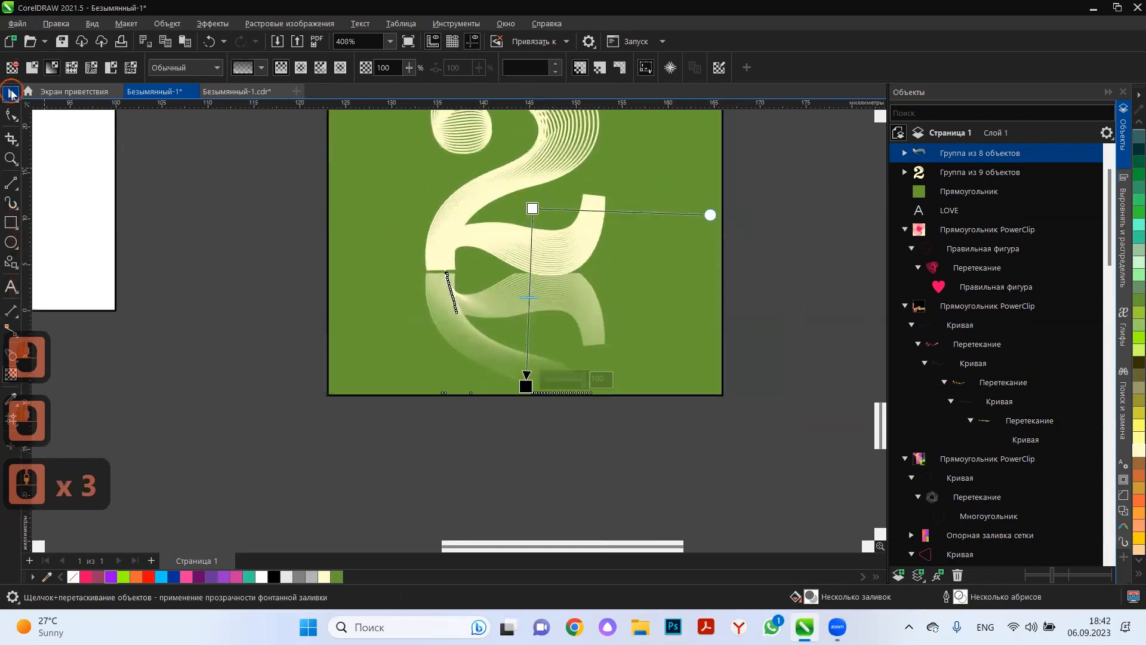
pyautogui.click(11, 93)
pyautogui.press('Delete')
# Duplicate the pale numeral straight down, flip the copy vertically and align it directly beneath the original as a reflection.
pyautogui.click(533, 247)
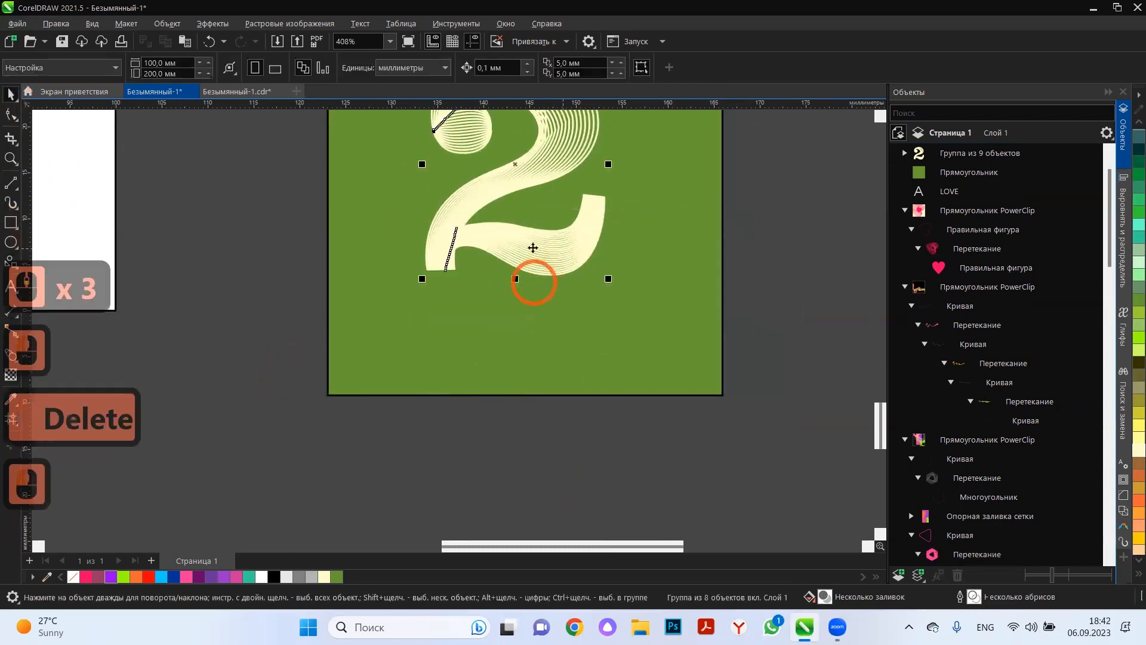
pyautogui.moveTo(533, 247); pyautogui.dragTo(540, 359)
pyautogui.rightClick(541, 359)
pyautogui.click(362, 69)
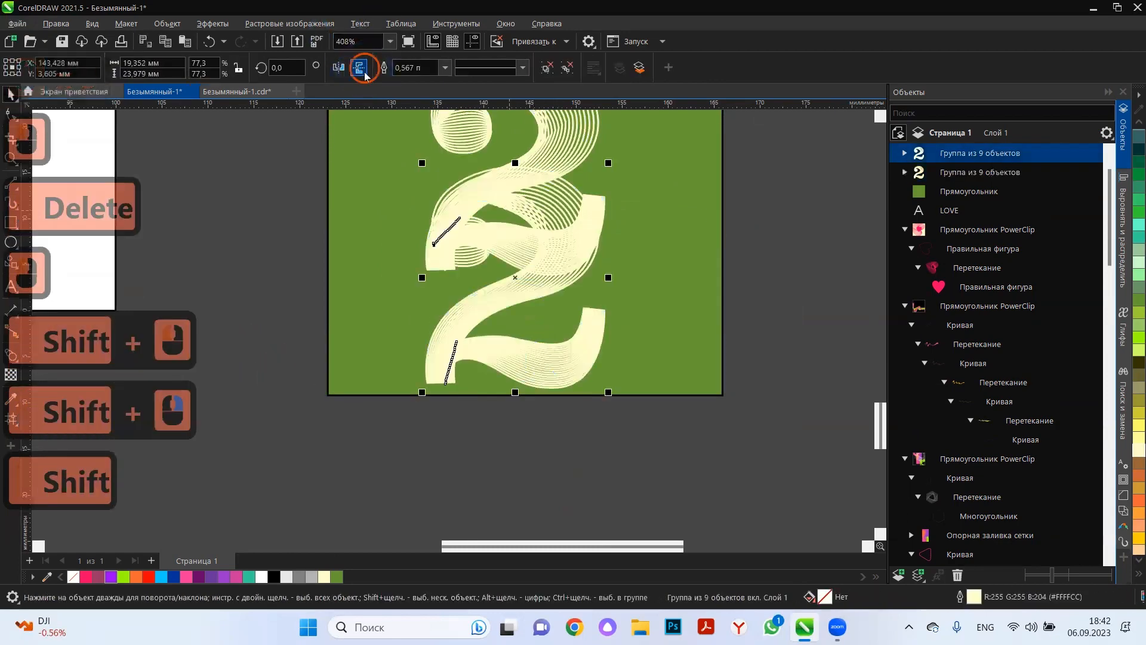
pyautogui.click(487, 329)
pyautogui.moveTo(490, 253); pyautogui.dragTo(494, 350)
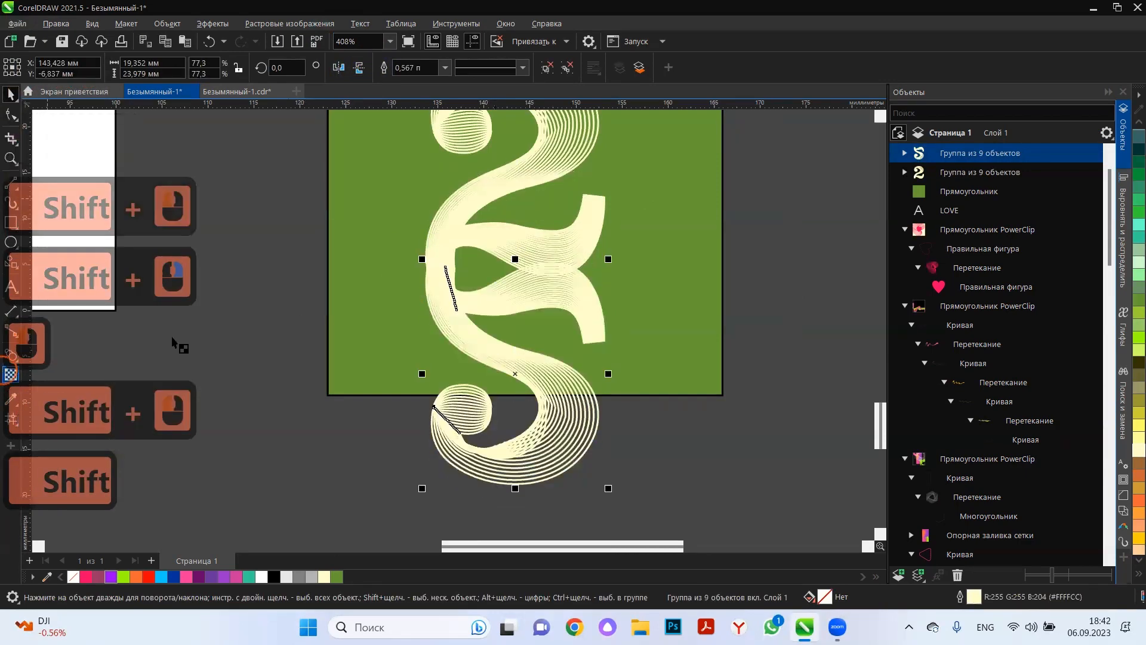
# Apply a linear transparency fading the reflected numeral downward, starting just above its upper edge and ending below the green square.
pyautogui.moveTo(512, 183); pyautogui.dragTo(504, 414)
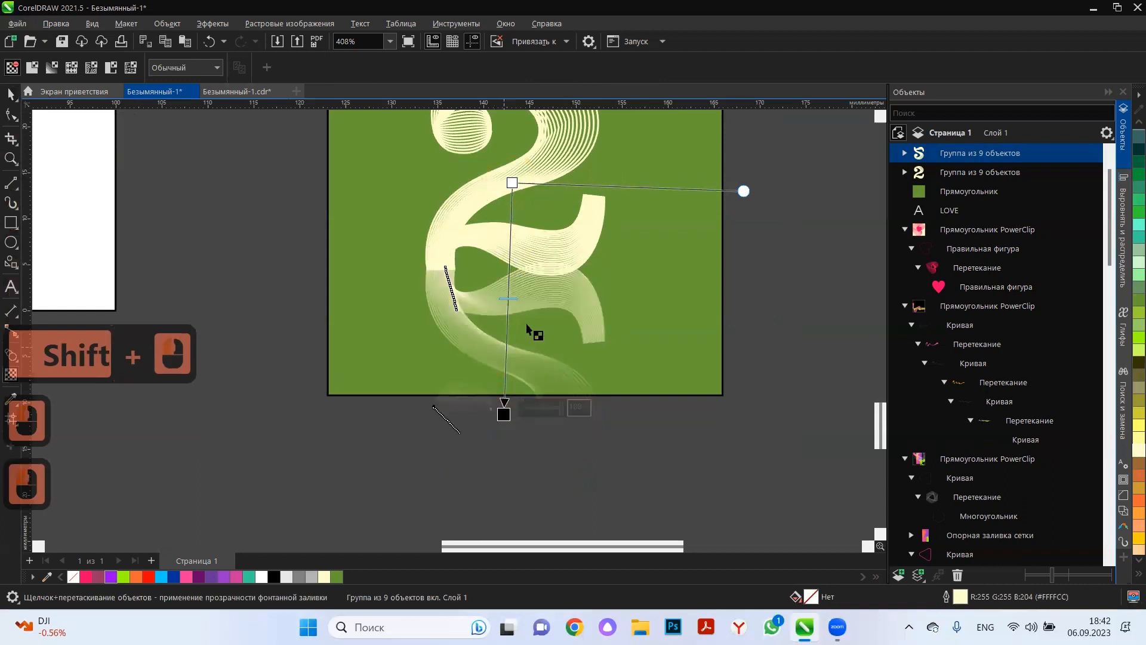
pyautogui.moveTo(512, 183); pyautogui.dragTo(528, 138)
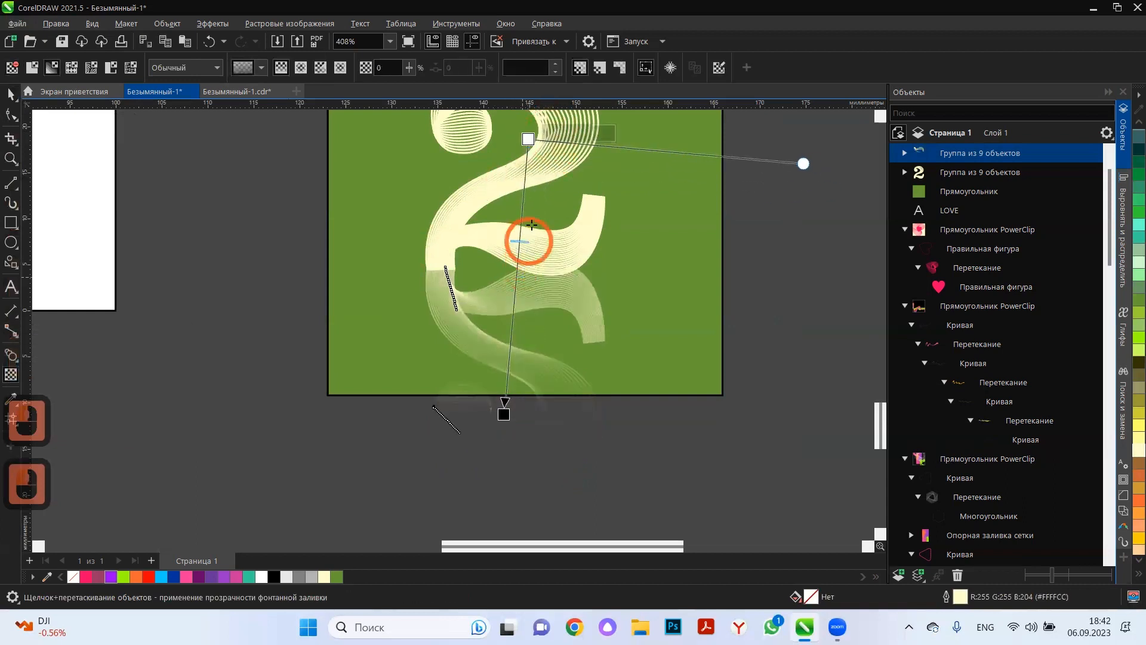
pyautogui.moveTo(527, 139); pyautogui.dragTo(507, 250)
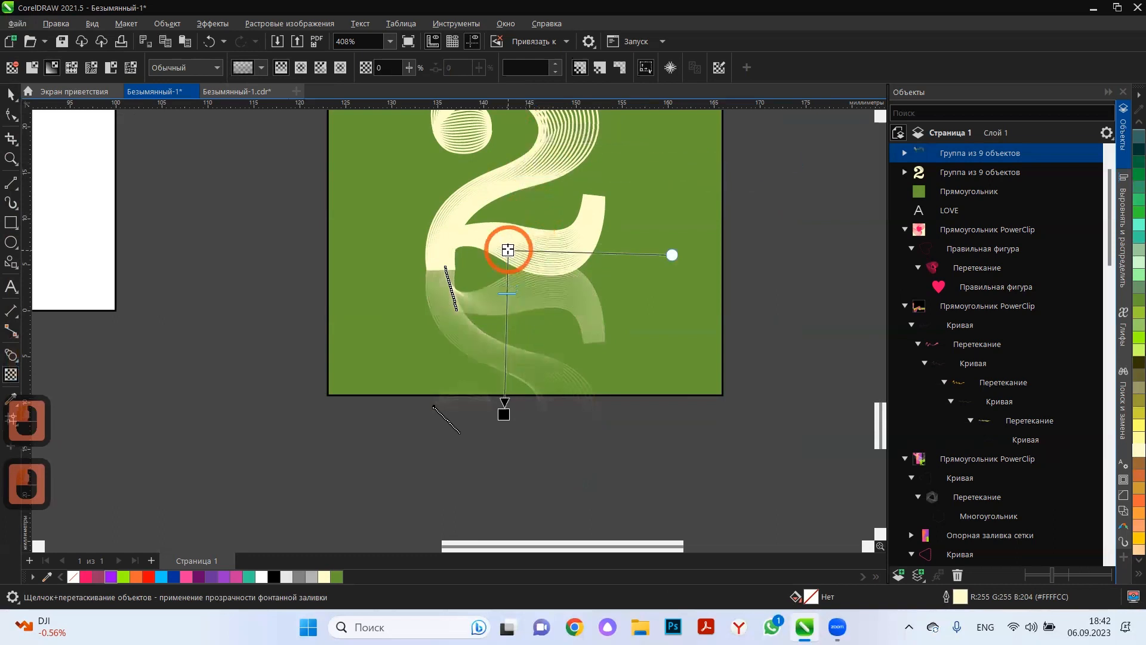
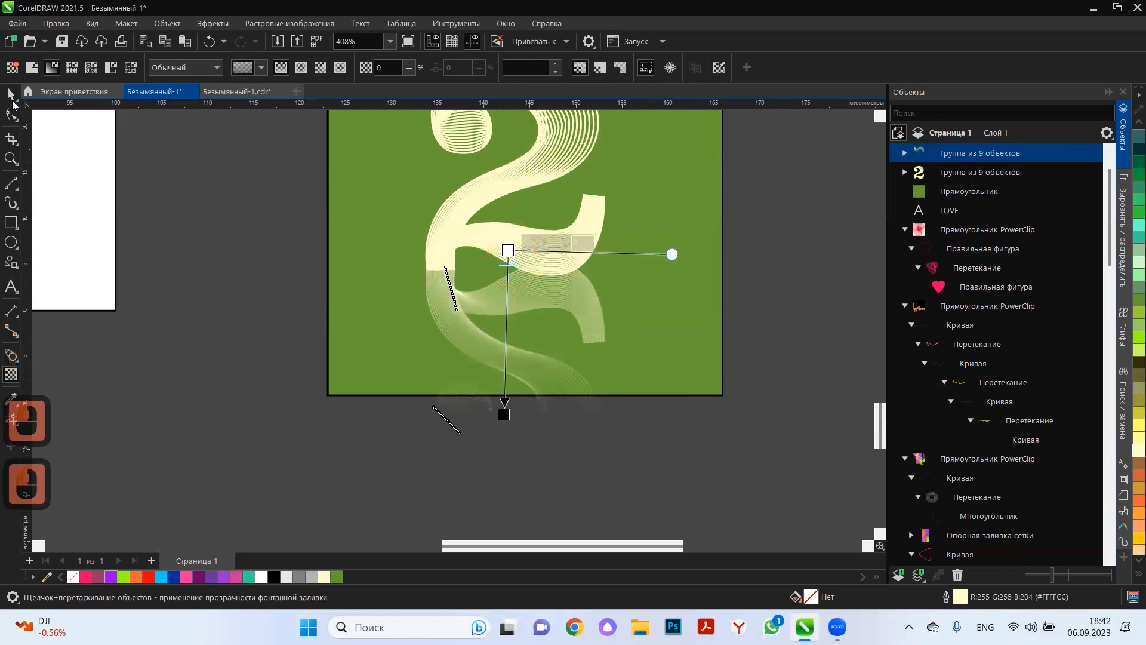
# Crop the faded reflection so nothing extends below the green square's lower edge.
pyautogui.click(10, 95)
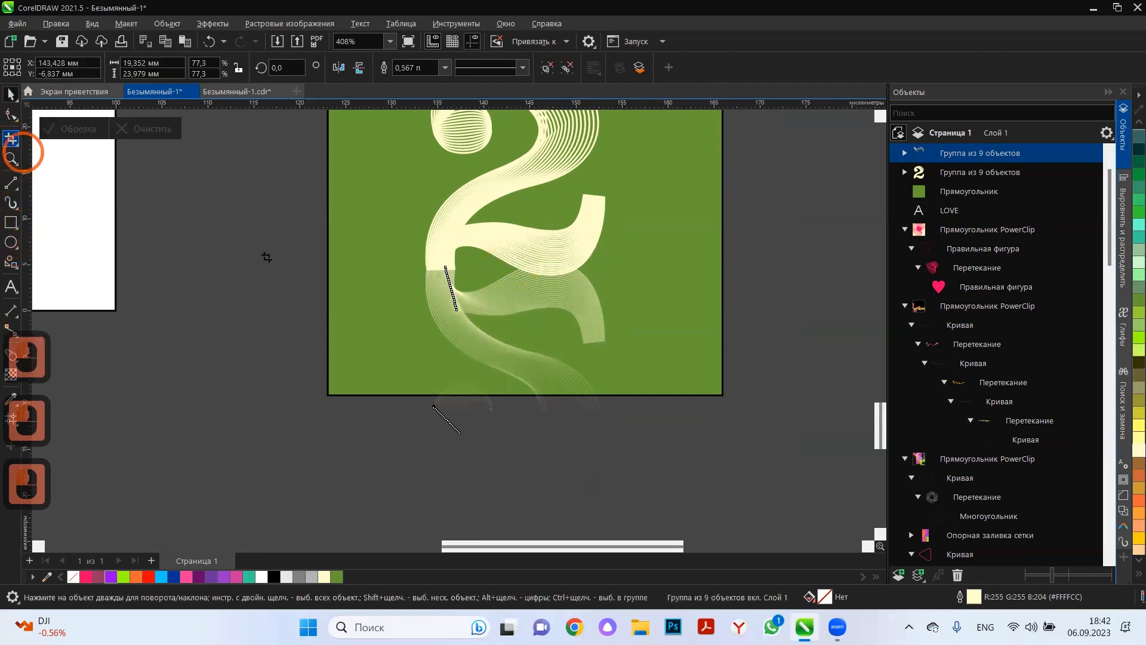
pyautogui.click(11, 139)
pyautogui.moveTo(335, 255); pyautogui.dragTo(675, 394)
pyautogui.doubleClick(630, 371)
pyautogui.click(171, 159)
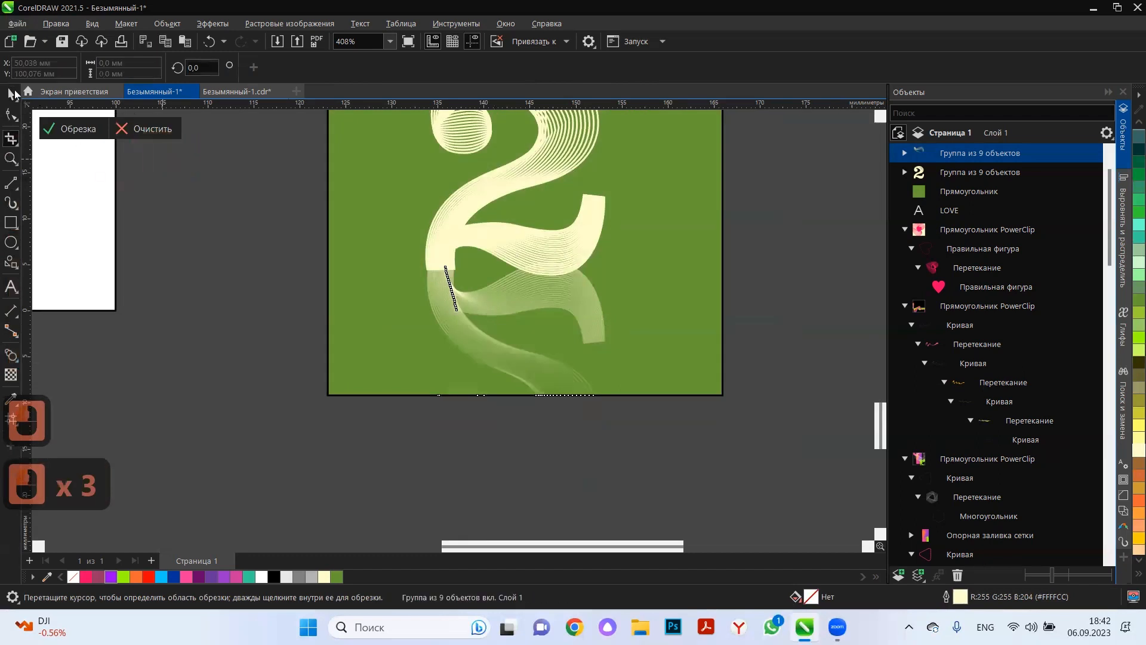
pyautogui.click(207, 259)
# Bring the upright numeral 2 one level forward, above its reflection.
pyautogui.click(489, 244)
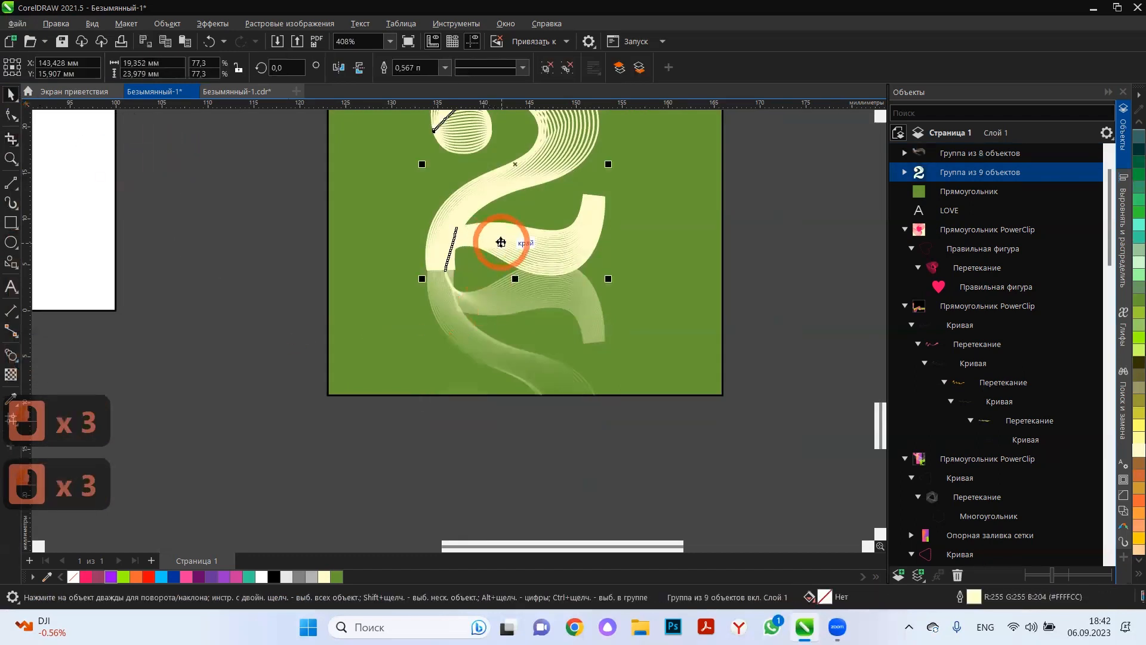
pyautogui.hotkey('ctrl', 'pageup')
pyautogui.click(678, 482)
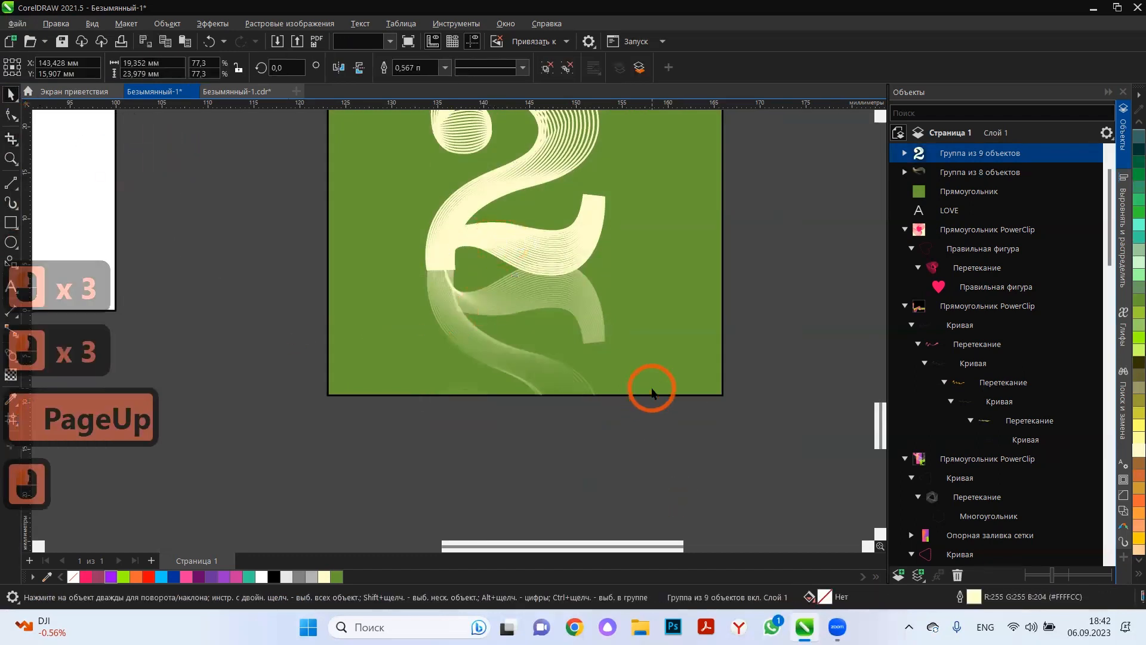
pyautogui.scroll(-4, 651, 385)
pyautogui.scroll(-2, 635, 394)
pyautogui.scroll(-3, 757, 467)
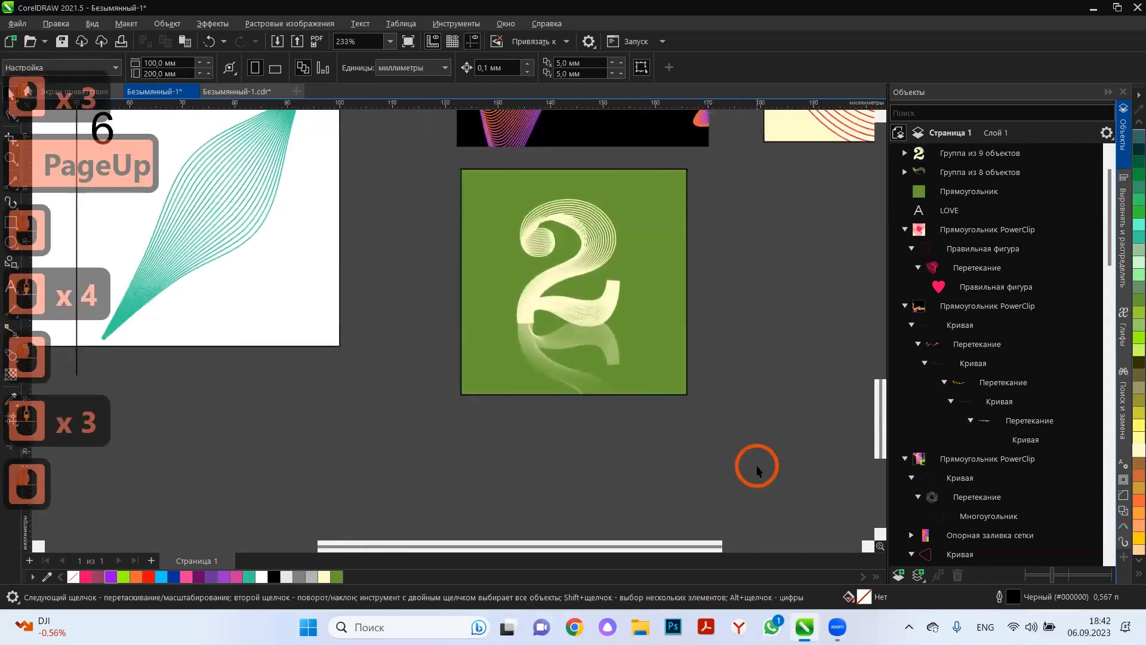
# Draw a flat ellipse about 51 × 8 mm across the numeral's base, filled pale yellow (#FFFFCC) without an outline.
pyautogui.click(436, 301)
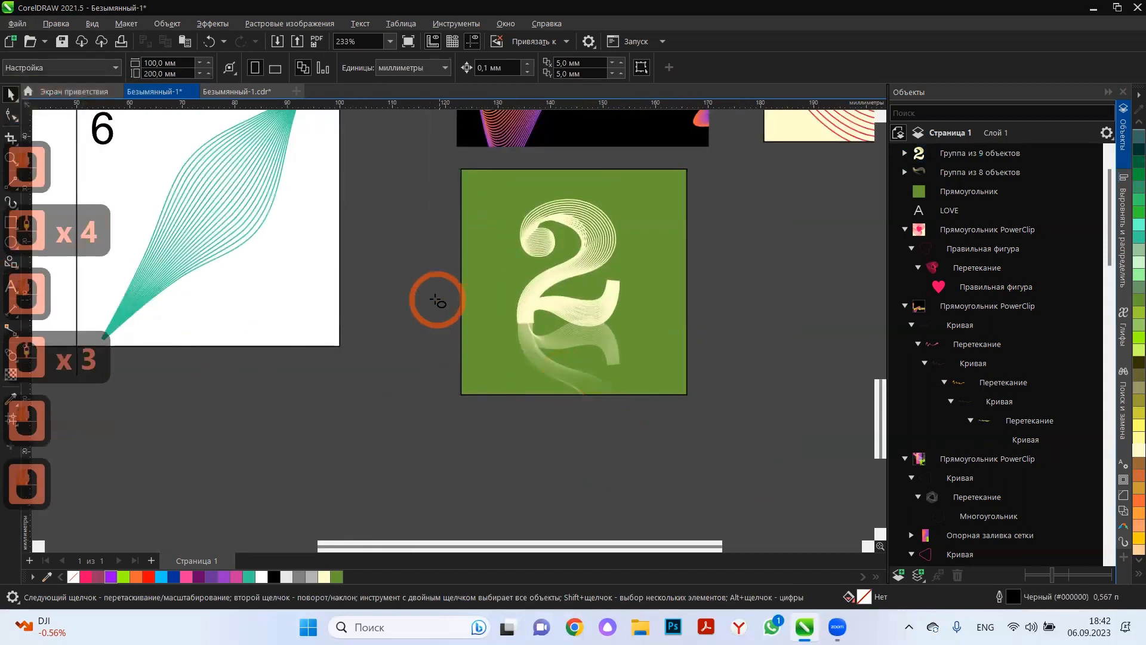
pyautogui.moveTo(687, 353); pyautogui.dragTo(706, 342)
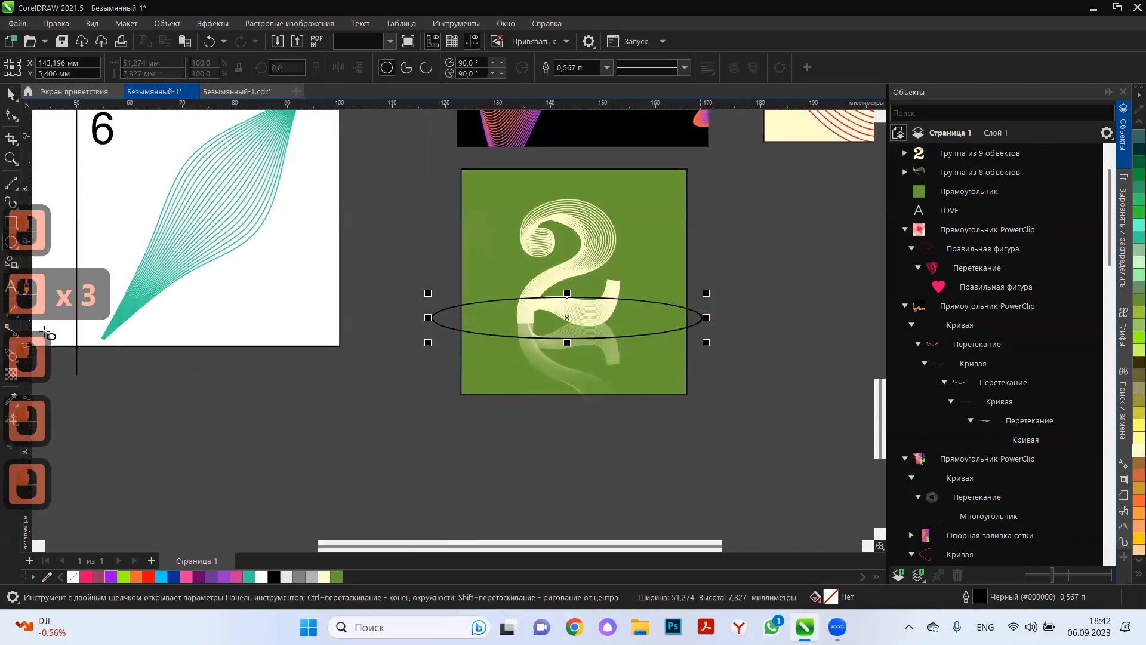
pyautogui.click(323, 577)
pyautogui.rightClick(72, 577)
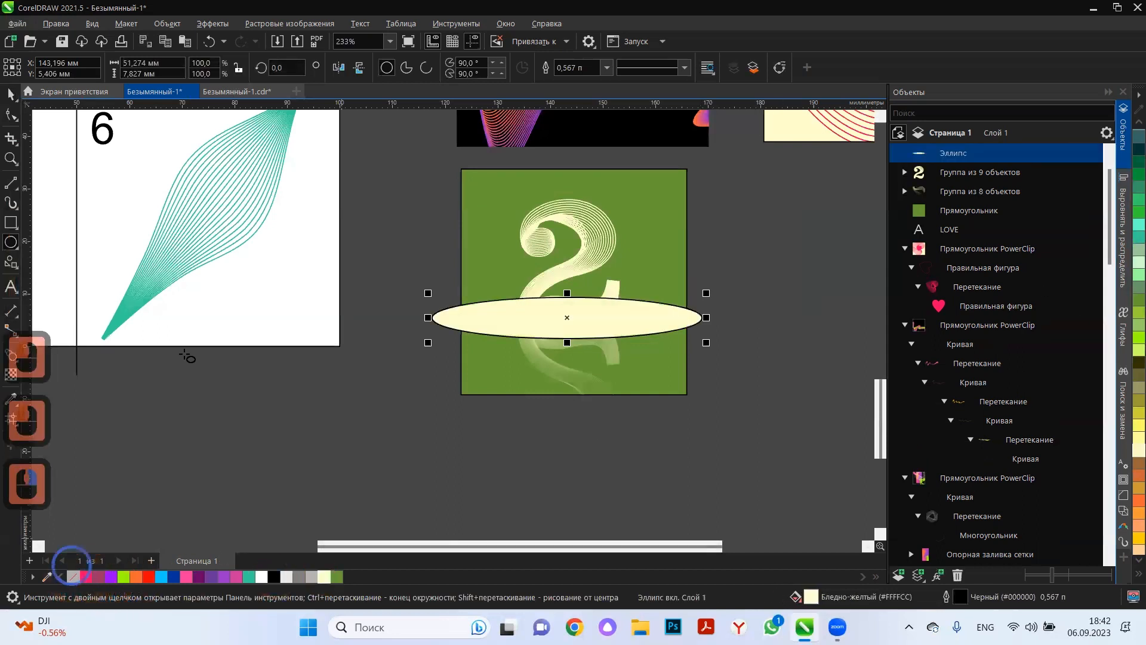
# Apply a Gaussian blur with a 69.2-pixel radius to the pale yellow ellipse.
pyautogui.click(227, 24)
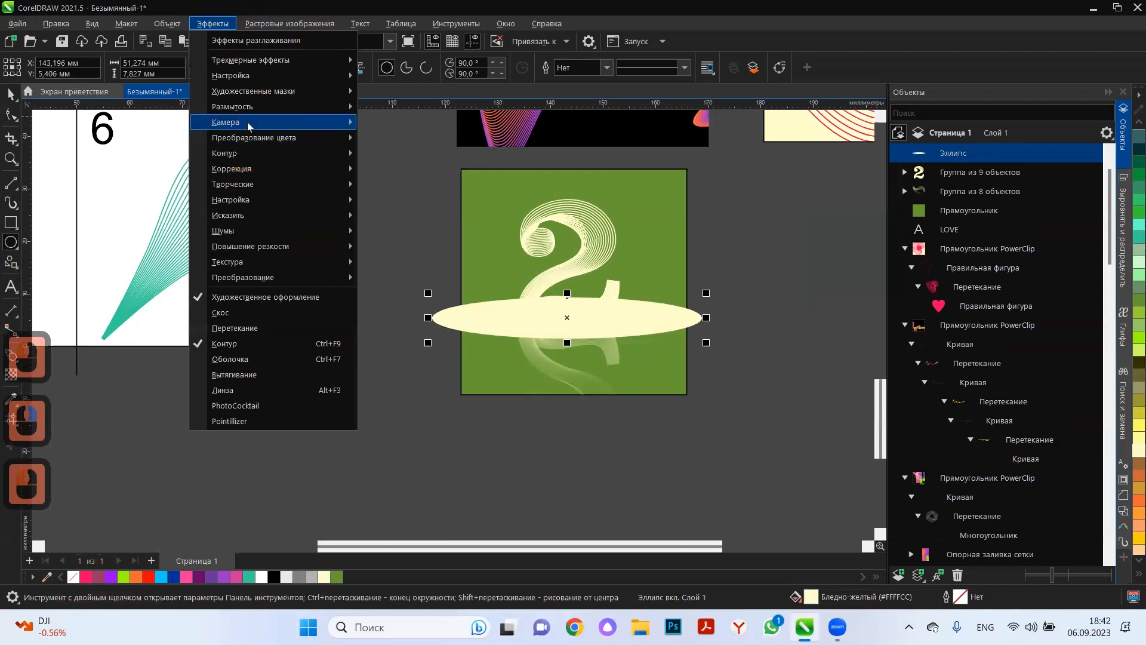
pyautogui.moveTo(251, 106)
pyautogui.doubleClick(449, 141)
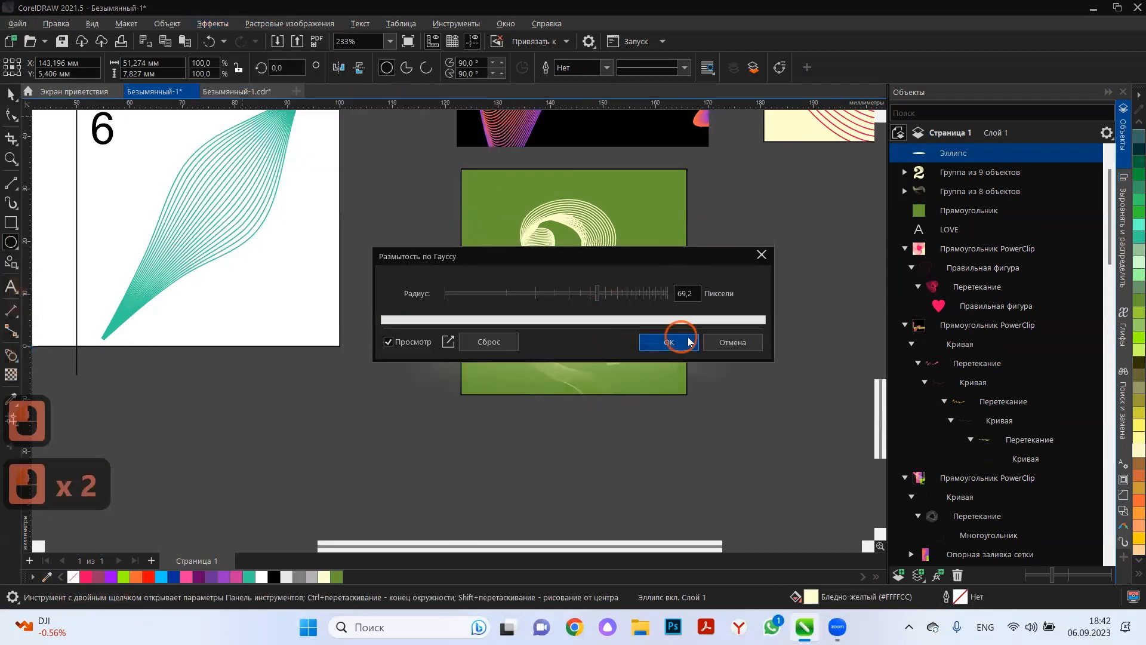
pyautogui.click(670, 342)
pyautogui.click(653, 326)
pyautogui.click(635, 328)
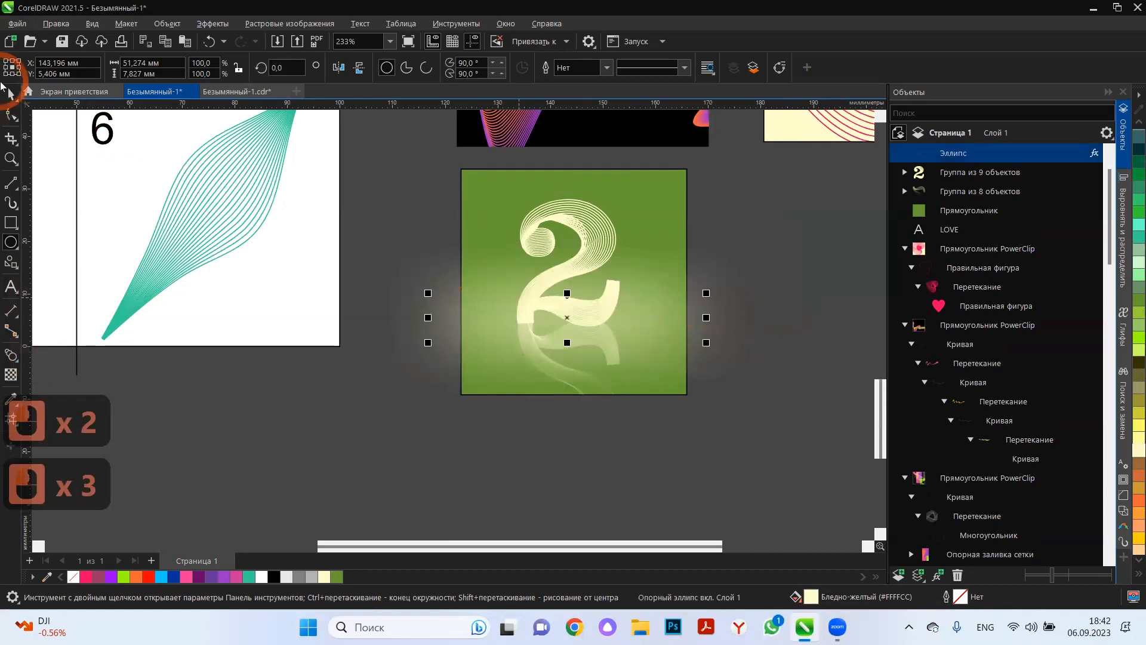
# Narrow the blurred ellipse from both sides to about 43.5 mm, roughly the green square's width.
pyautogui.click(12, 93)
pyautogui.click(511, 365)
pyautogui.click(498, 319)
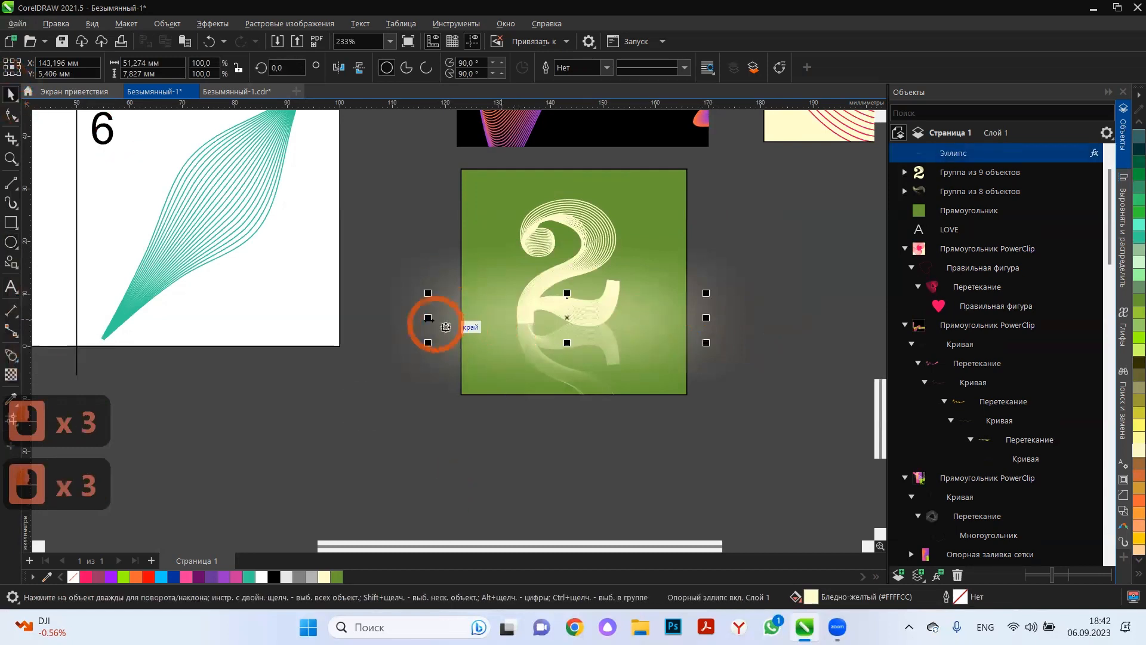
pyautogui.moveTo(445, 327); pyautogui.dragTo(459, 295)
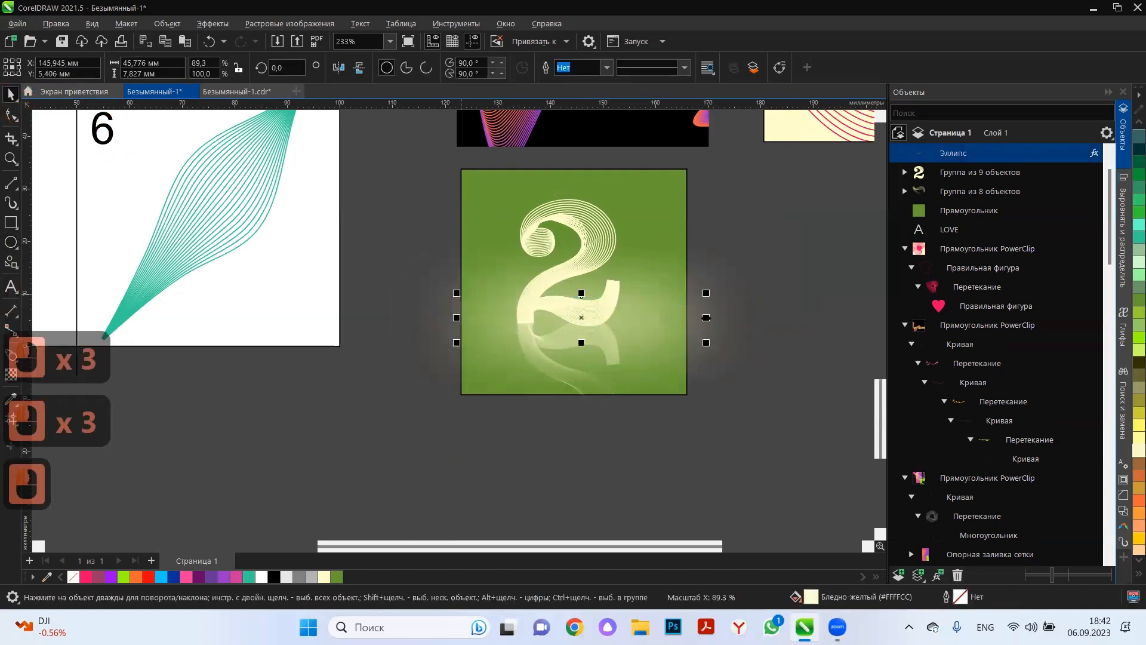
pyautogui.moveTo(704, 317); pyautogui.dragTo(690, 309)
pyautogui.click(657, 241)
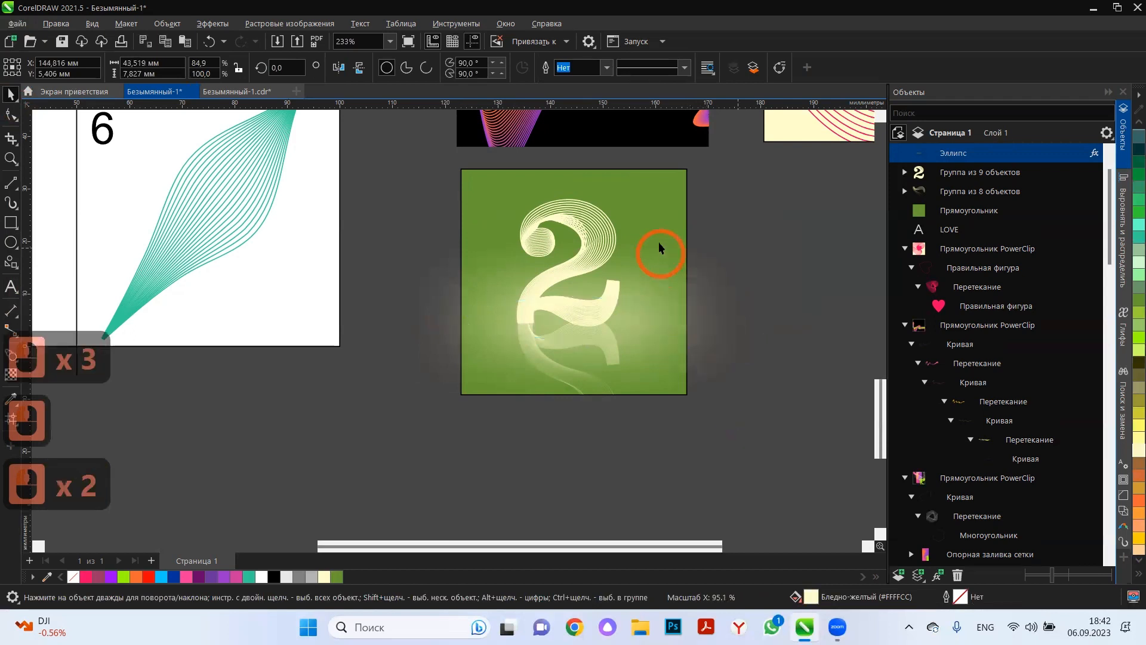
# Duplicate the green square, shorten the copy from below to about 27 mm high, place it behind both numeral groups and remove its outline.
pyautogui.keyDown('ctrl'); pyautogui.click(658, 241); pyautogui.keyUp('ctrl')
pyautogui.hotkey('ctrl', 'c')
pyautogui.hotkey('ctrl', 'm')
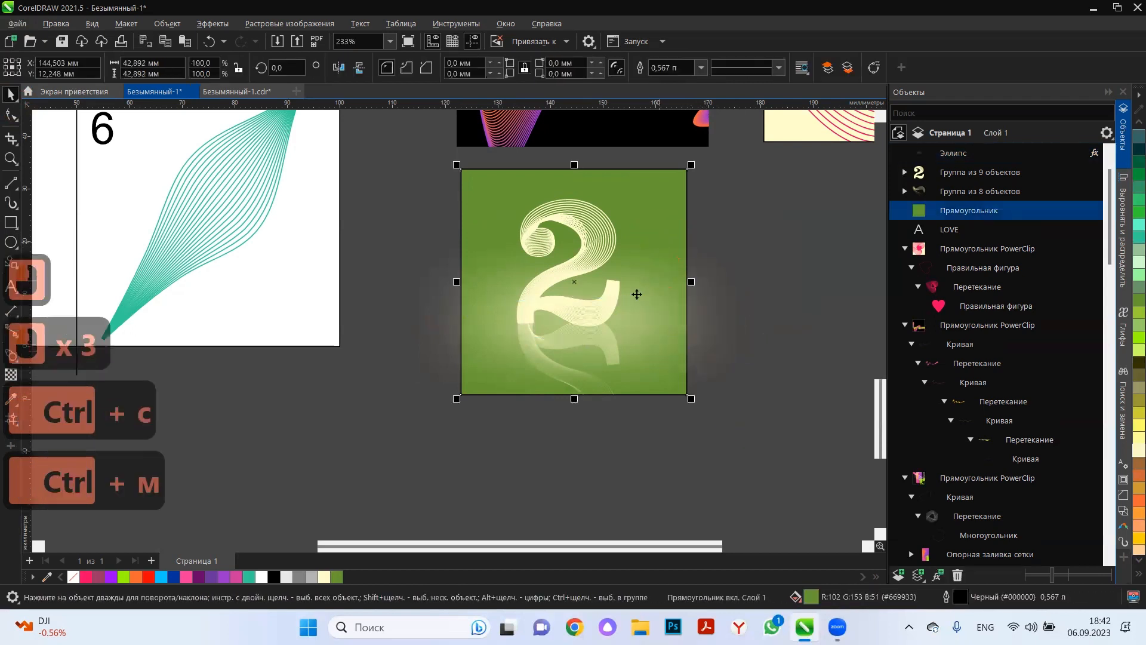
pyautogui.moveTo(575, 399); pyautogui.dragTo(595, 321)
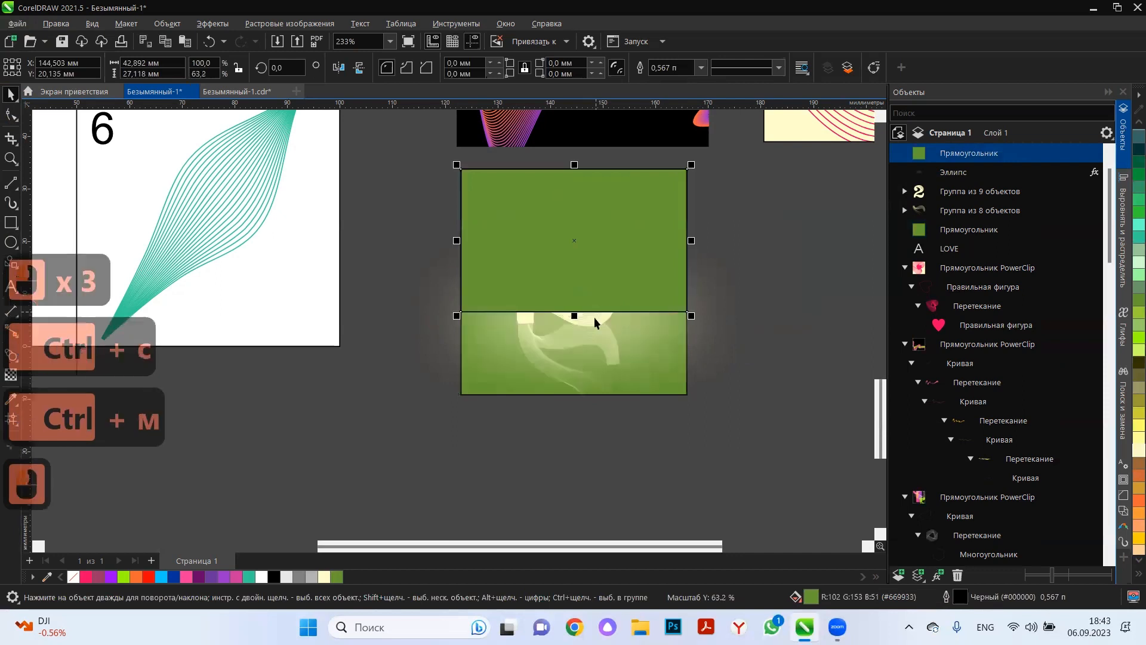
pyautogui.moveTo(986, 156); pyautogui.dragTo(992, 220)
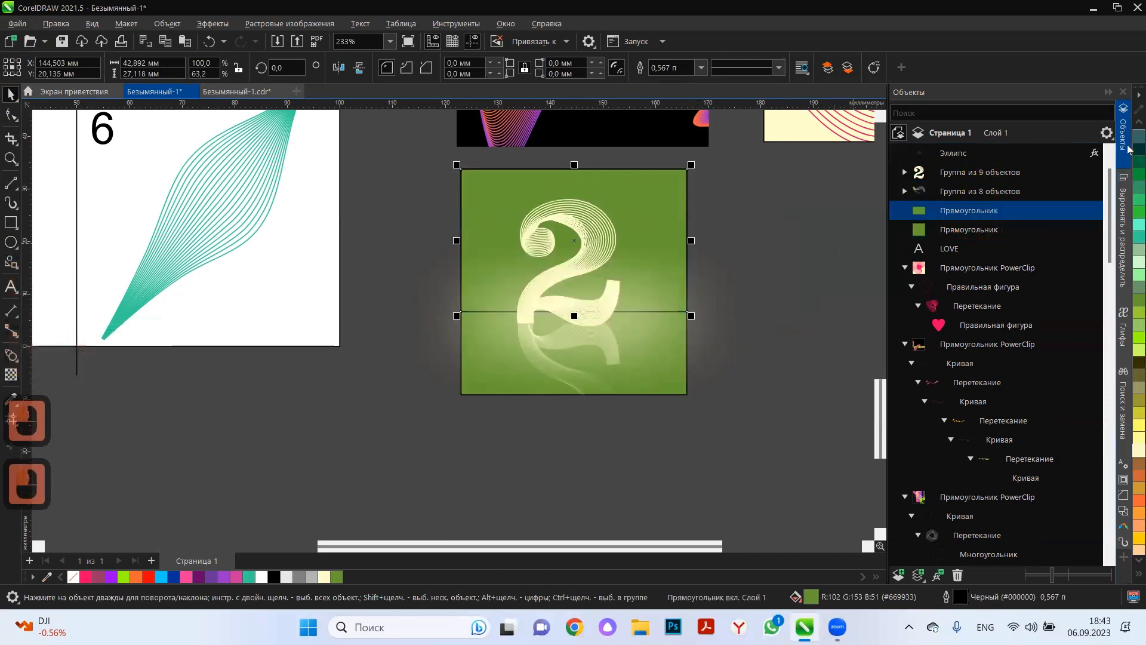
pyautogui.rightClick(74, 578)
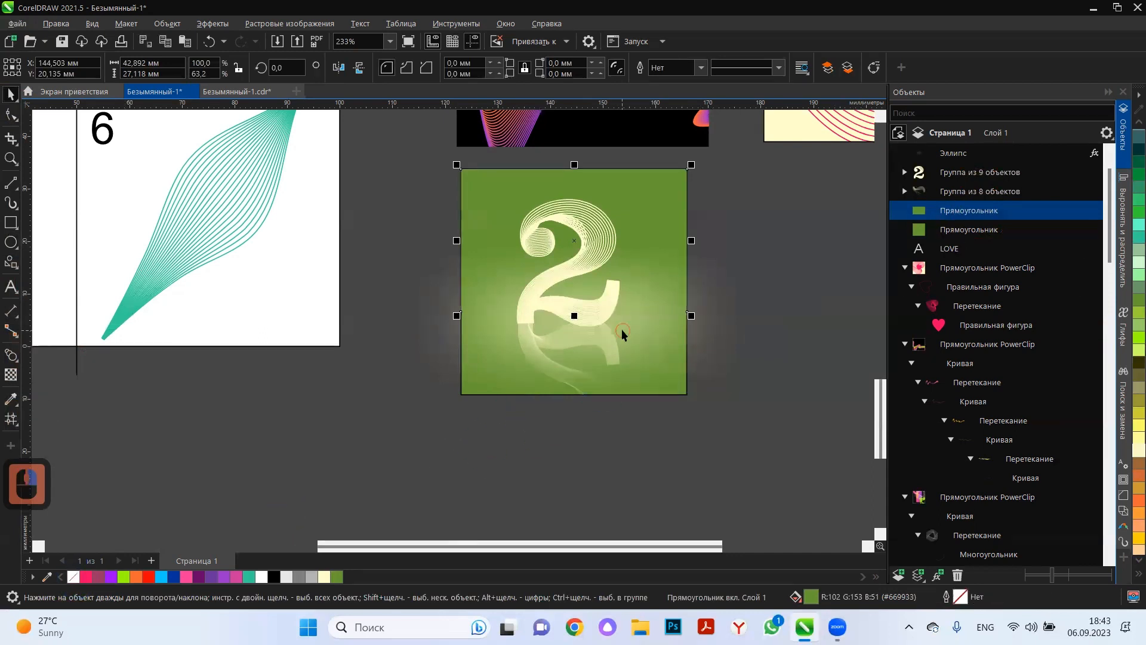
# Move the blurred ellipse in the stacking order between the two green rectangles.
pyautogui.click(645, 326)
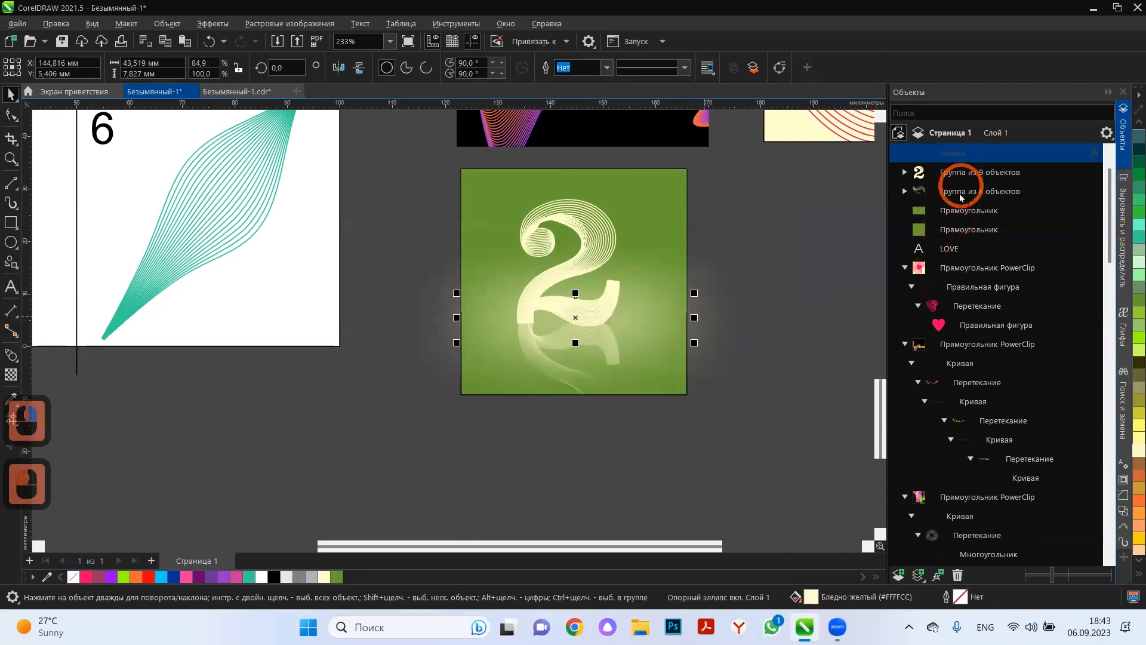
pyautogui.moveTo(961, 197); pyautogui.dragTo(955, 214)
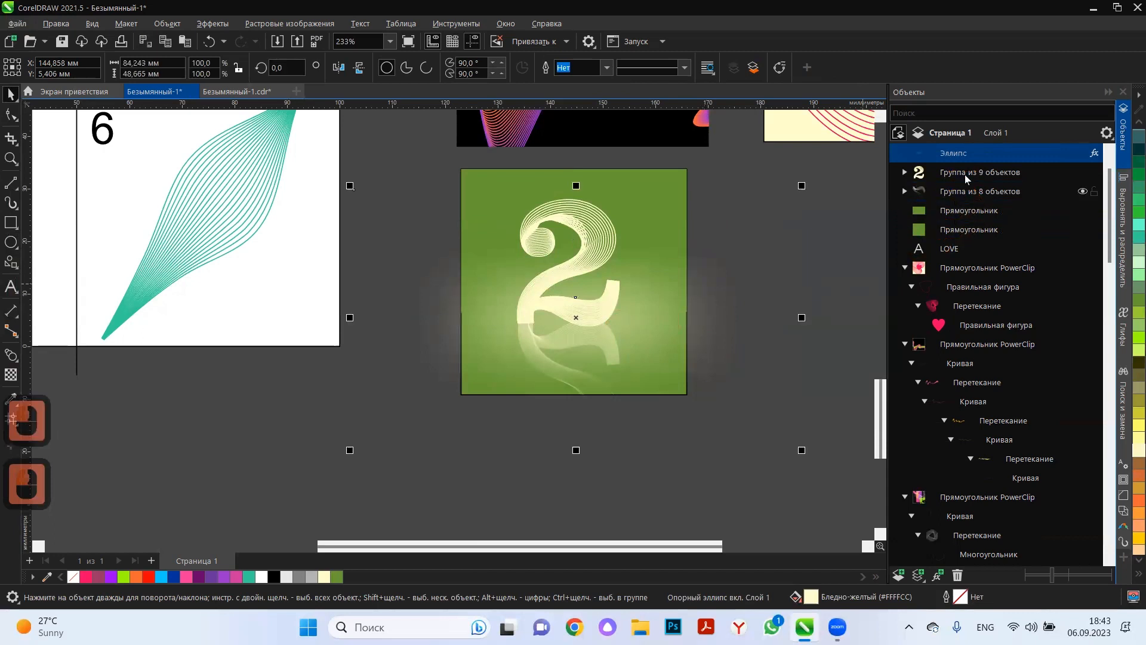
pyautogui.hotkey('ctrl', 'z')
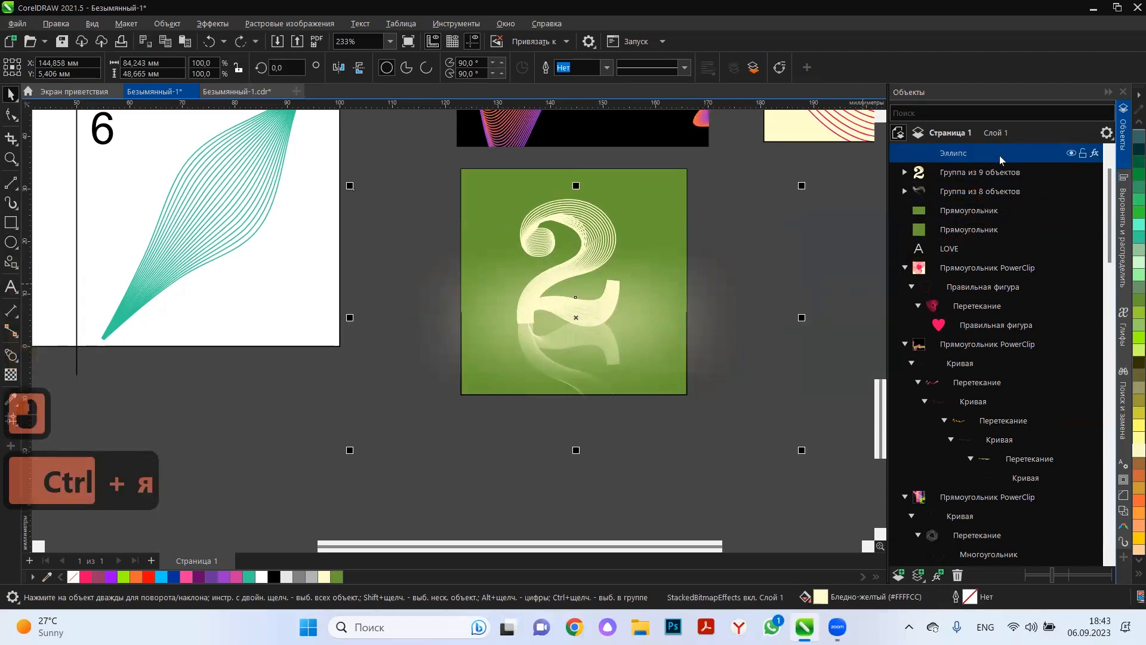
pyautogui.moveTo(1022, 153); pyautogui.dragTo(1007, 215)
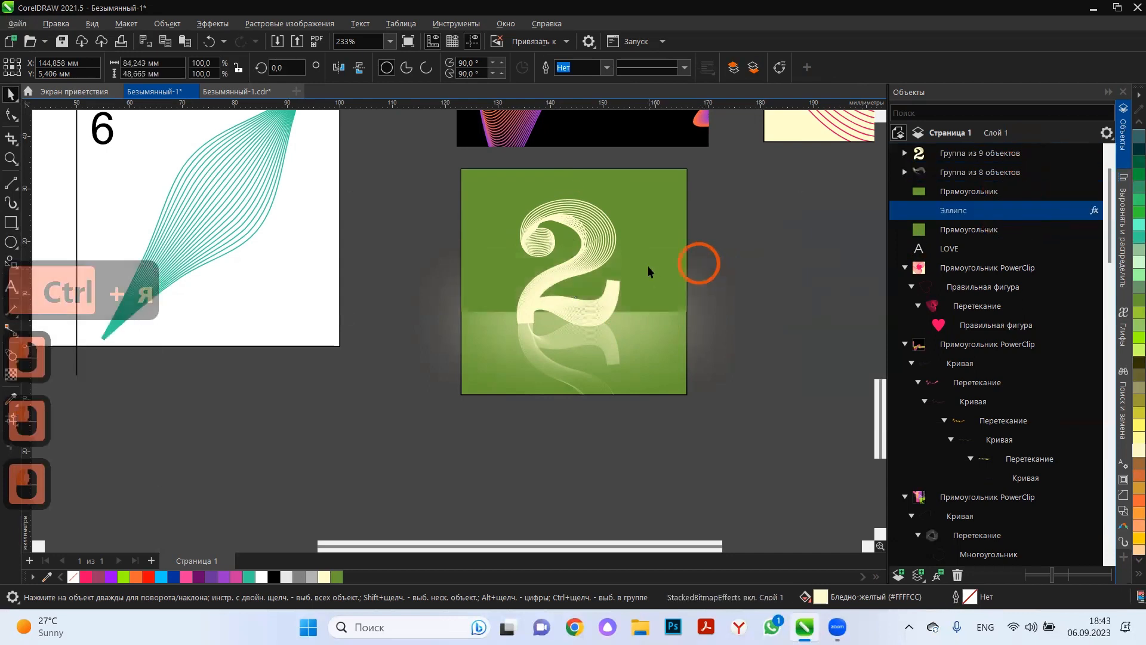
# Flip the shorter green rectangle downward to cover the square's lower part, about 15.8 mm high.
pyautogui.click(661, 252)
pyautogui.click(661, 252)
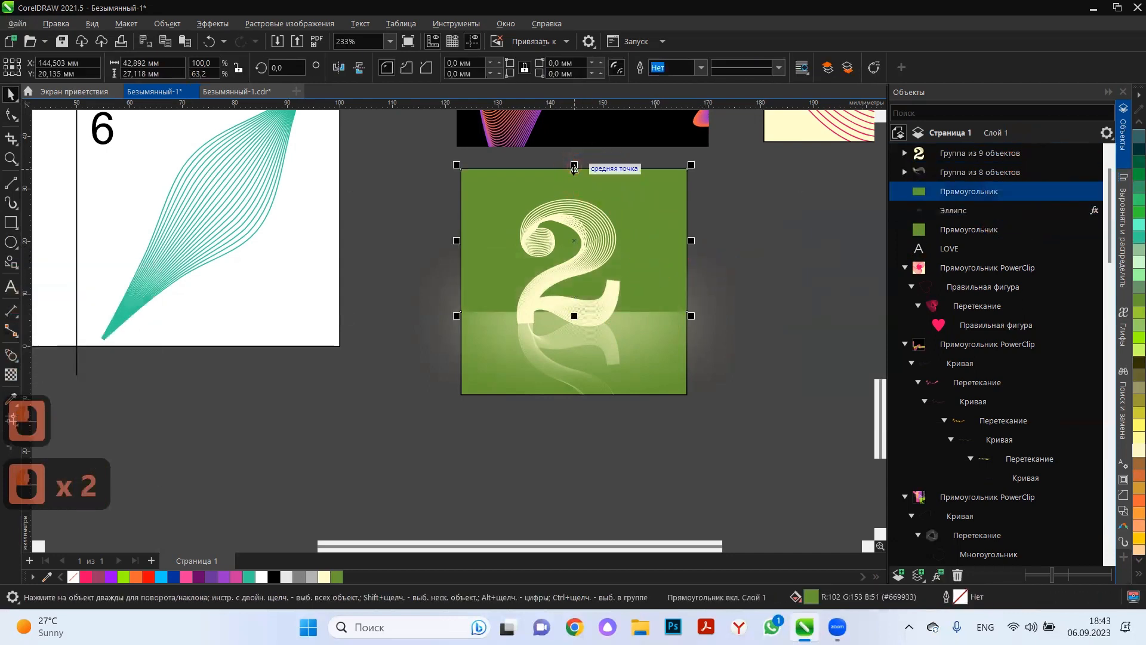
pyautogui.moveTo(574, 376); pyautogui.dragTo(573, 395)
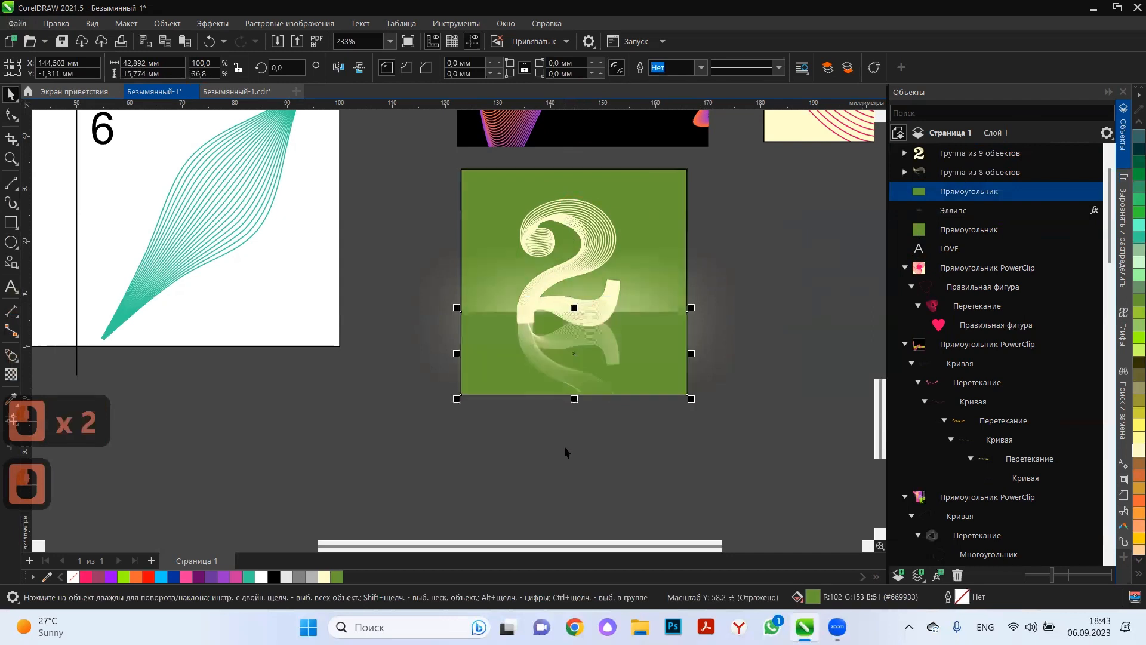
pyautogui.click(571, 445)
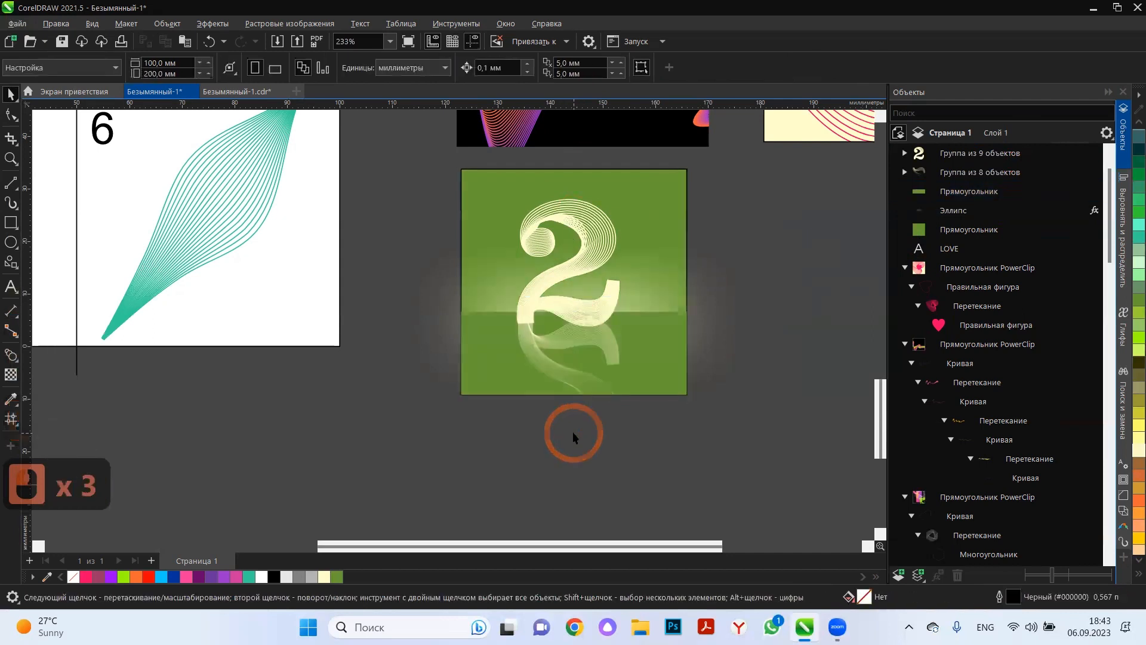
# Lower the covering rectangle's upper edge to the numeral's base, making it about 13.6 mm high.
pyautogui.click(588, 311)
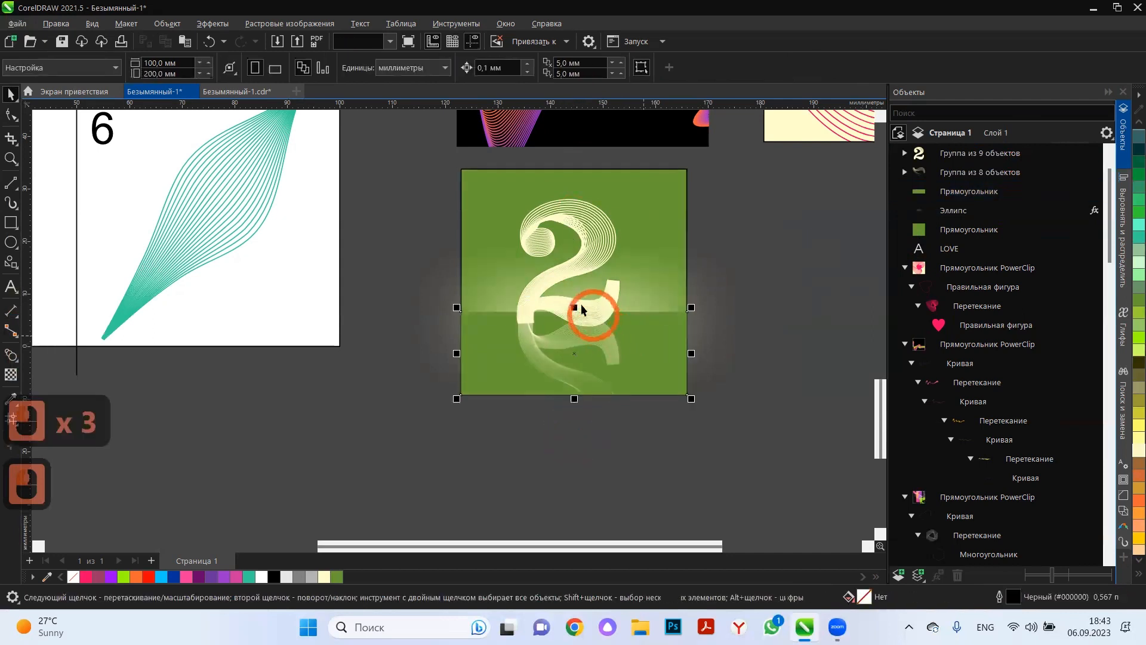
pyautogui.moveTo(573, 312); pyautogui.dragTo(518, 323)
pyautogui.click(416, 335)
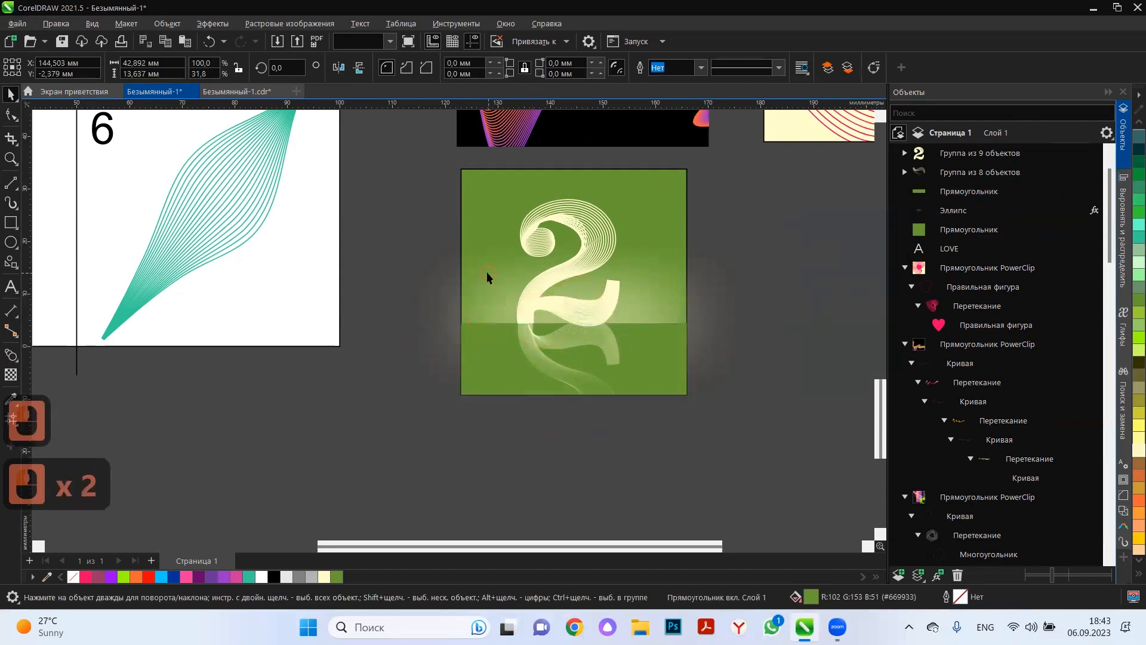
pyautogui.click(427, 450)
pyautogui.click(424, 417)
# Draw a square of about 44 mm beside the green one, fill it orange (#FF6633) and remove its outline.
pyautogui.scroll(-3, 425, 416)
pyautogui.click(679, 364)
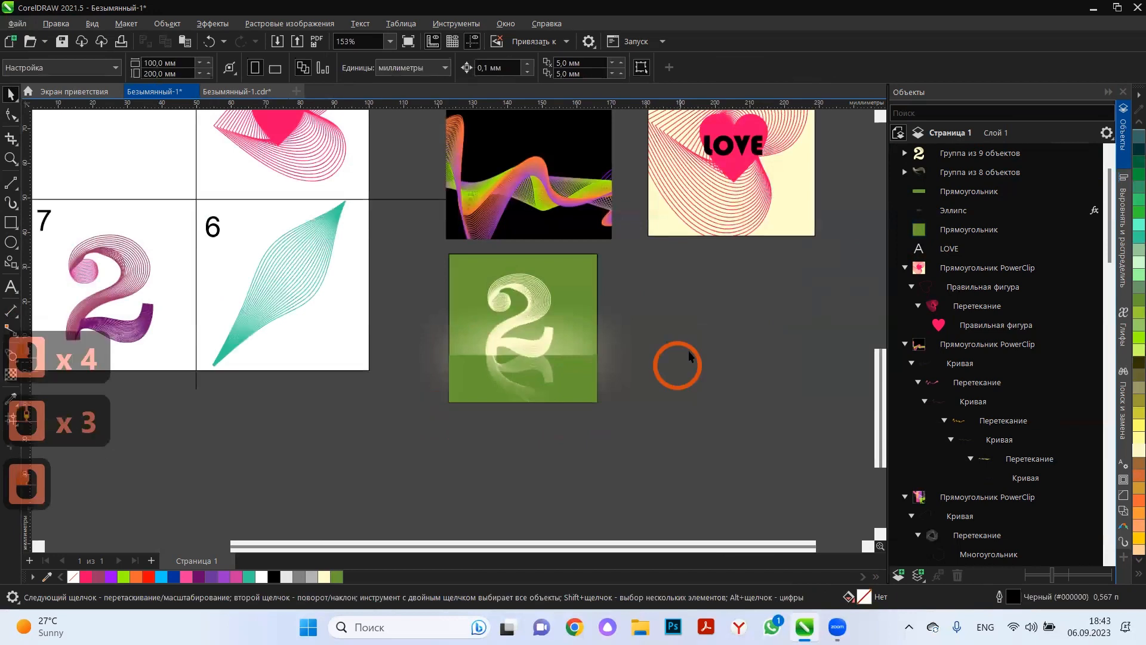
pyautogui.click(684, 357)
pyautogui.click(11, 222)
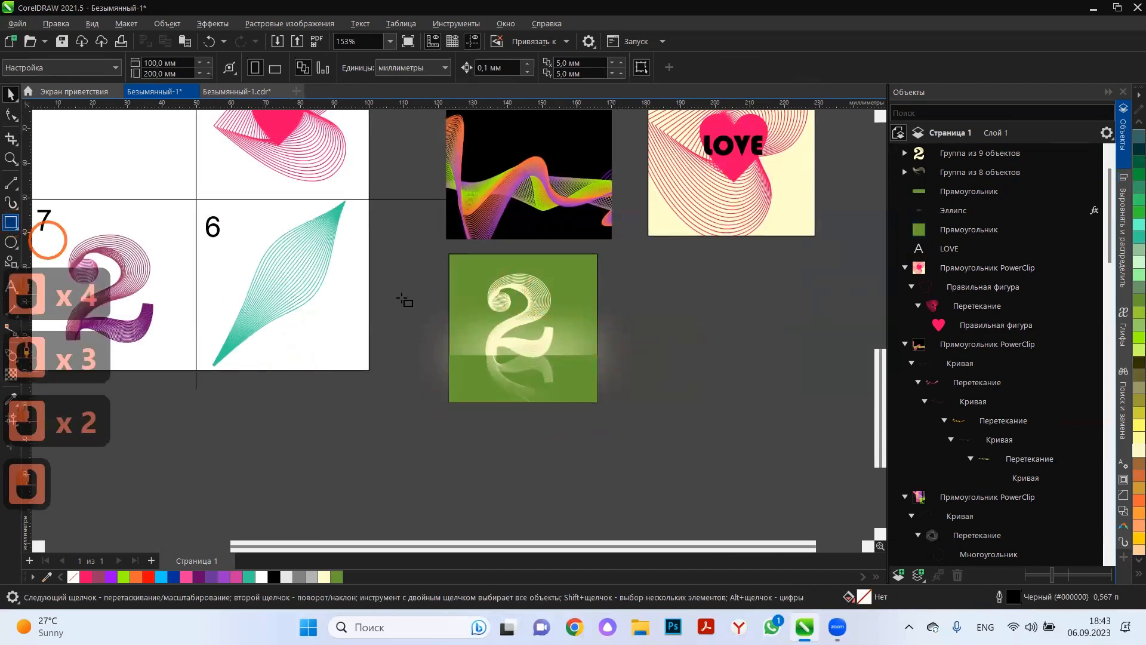
pyautogui.moveTo(650, 261); pyautogui.dragTo(803, 391)
pyautogui.click(1138, 449)
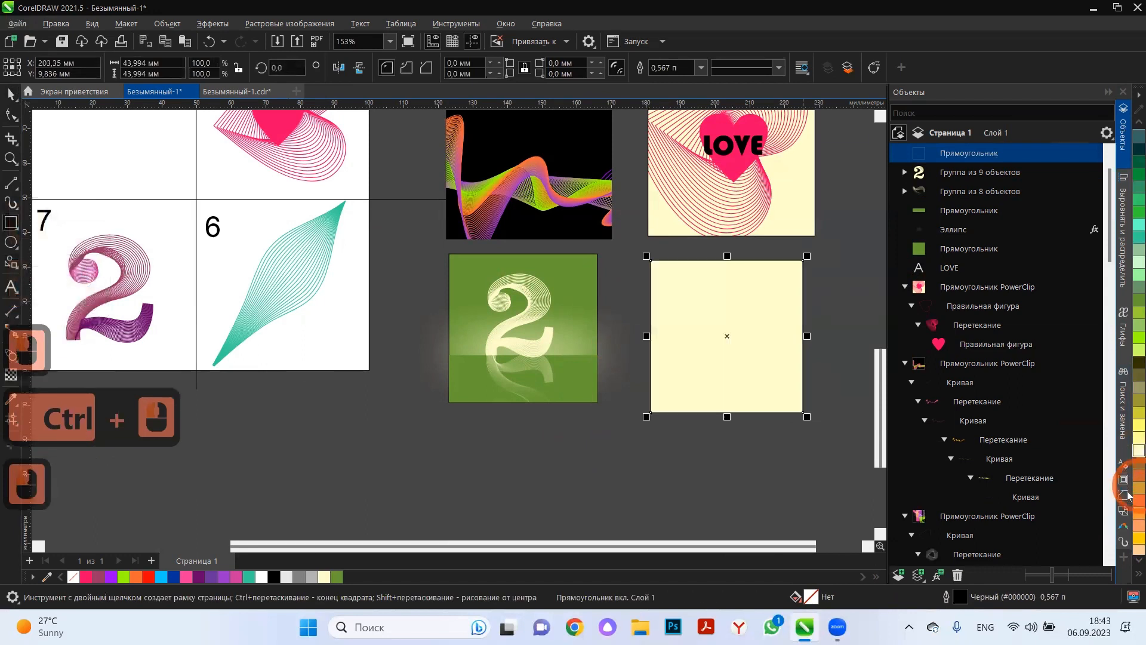
pyautogui.click(1136, 500)
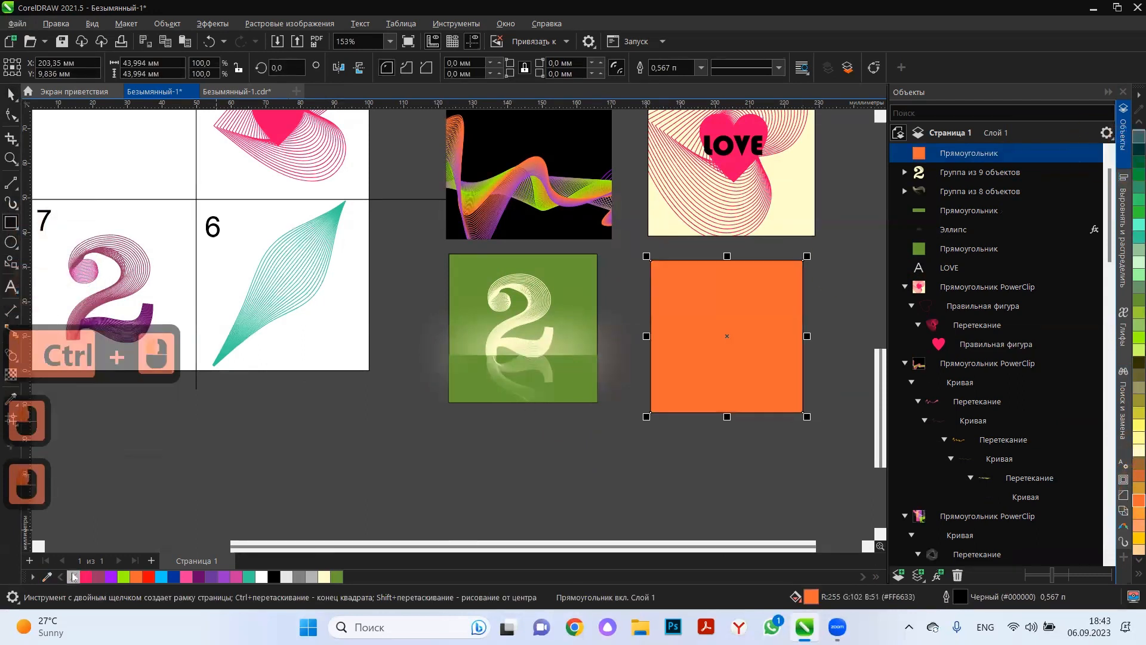
pyautogui.click(137, 509)
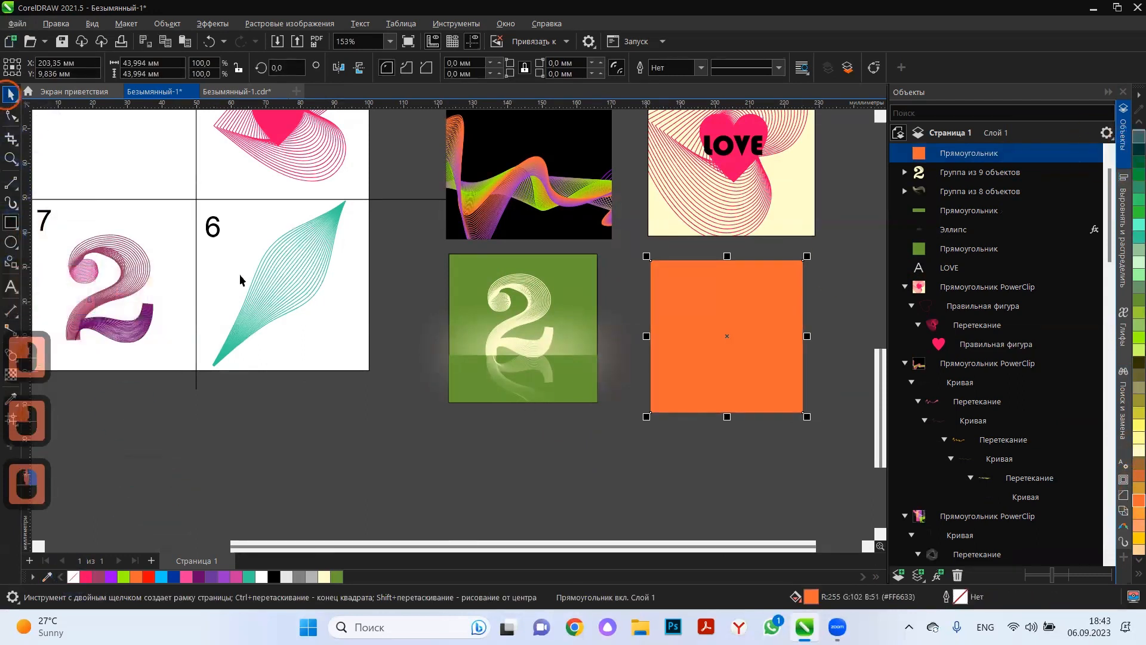
# Copy the teal leaf-shaped blend from cell 6 onto the orange square and recolour its lines pale yellow (#FFFFCC).
pyautogui.click(268, 259)
pyautogui.moveTo(312, 353); pyautogui.dragTo(772, 364)
pyautogui.scroll(3, 773, 364)
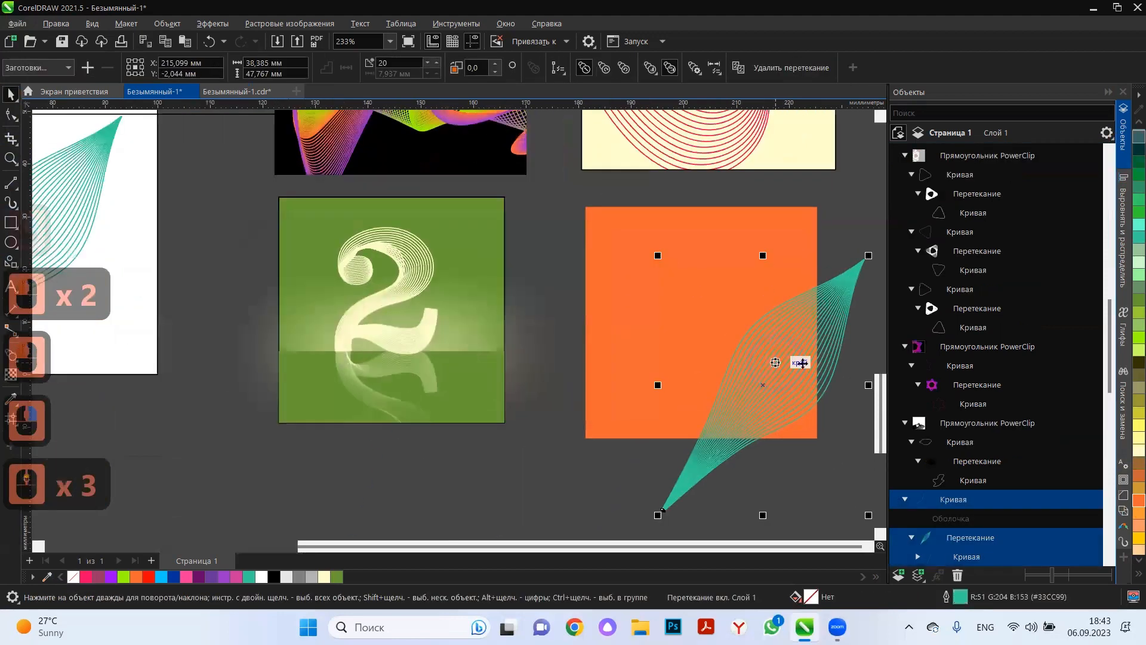
pyautogui.rightClick(1137, 450)
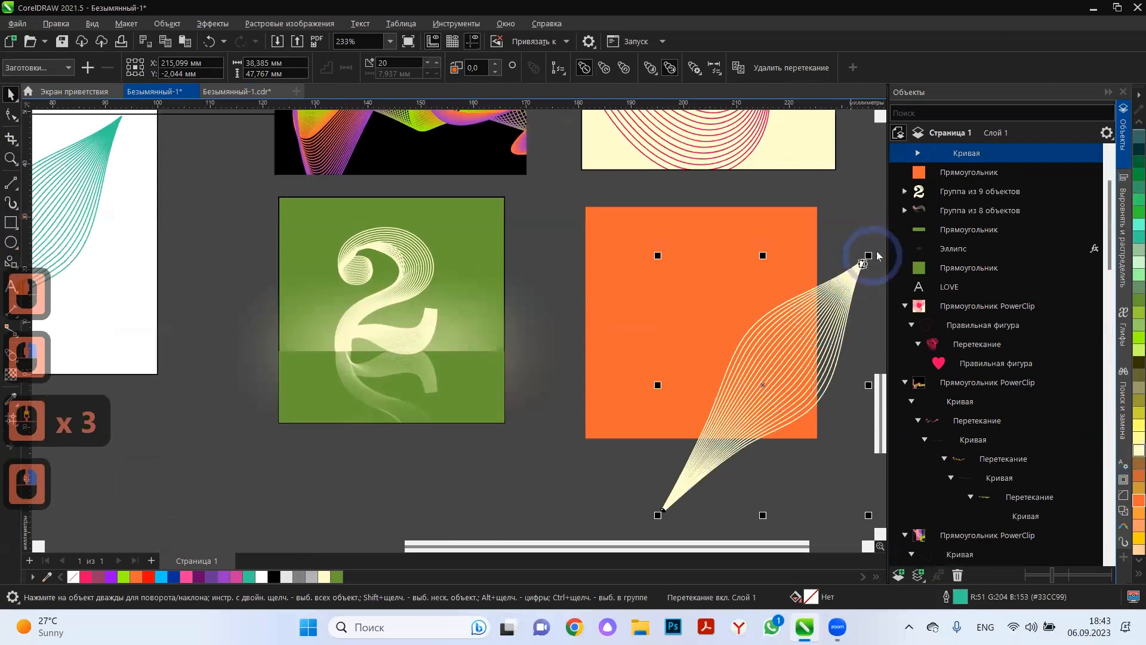
# Shrink the pale leaf to about 18.7 × 23.2 mm near the orange square's lower right corner and place a duplicate over its left edge.
pyautogui.moveTo(868, 255); pyautogui.dragTo(764, 399)
pyautogui.moveTo(727, 441); pyautogui.dragTo(781, 374)
pyautogui.rightClick(612, 293)
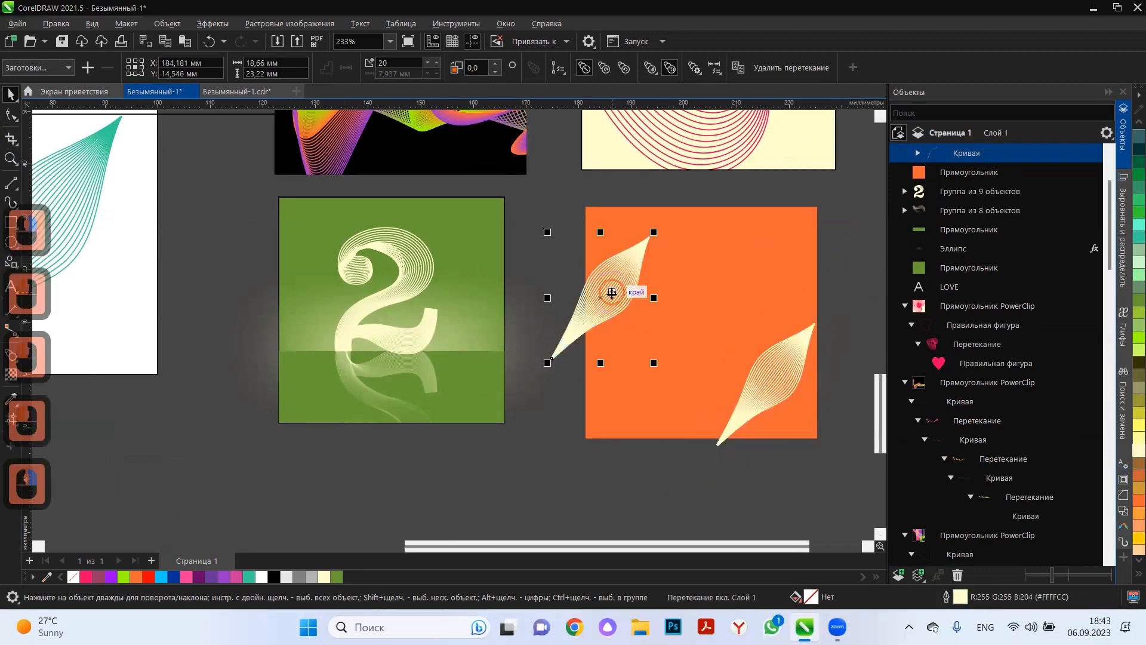
# Rotate the duplicate leaf over the orange square's left edge so its upper tip leans left.
pyautogui.click(612, 294)
pyautogui.moveTo(655, 366); pyautogui.dragTo(709, 275)
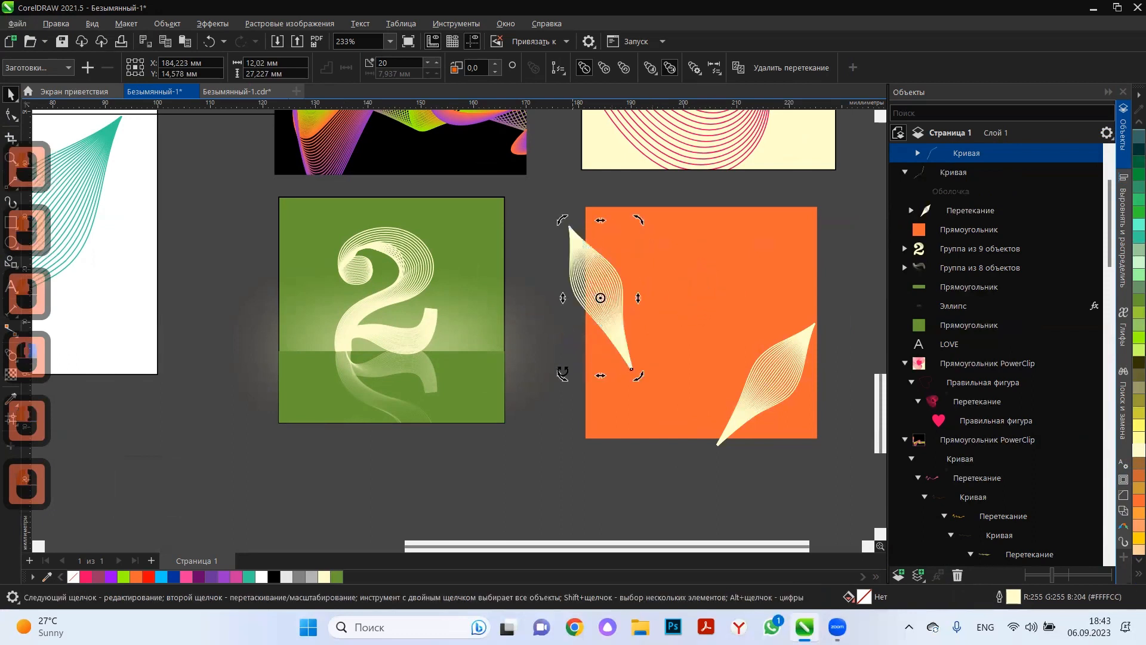
pyautogui.moveTo(600, 298); pyautogui.dragTo(646, 390)
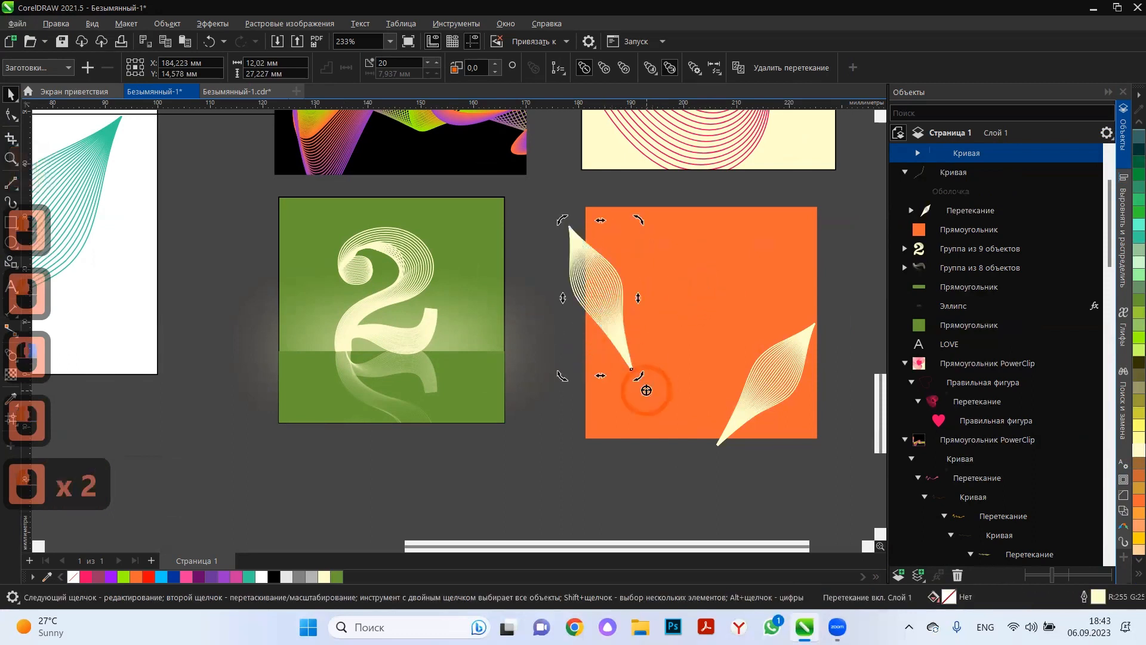
# Duplicate the left-leaning leaf to the square's lower middle and rotate the copy so its upper tip leans right.
pyautogui.click(598, 297)
pyautogui.click(606, 316)
pyautogui.moveTo(605, 317); pyautogui.dragTo(687, 423)
pyautogui.rightClick(687, 423)
pyautogui.click(687, 422)
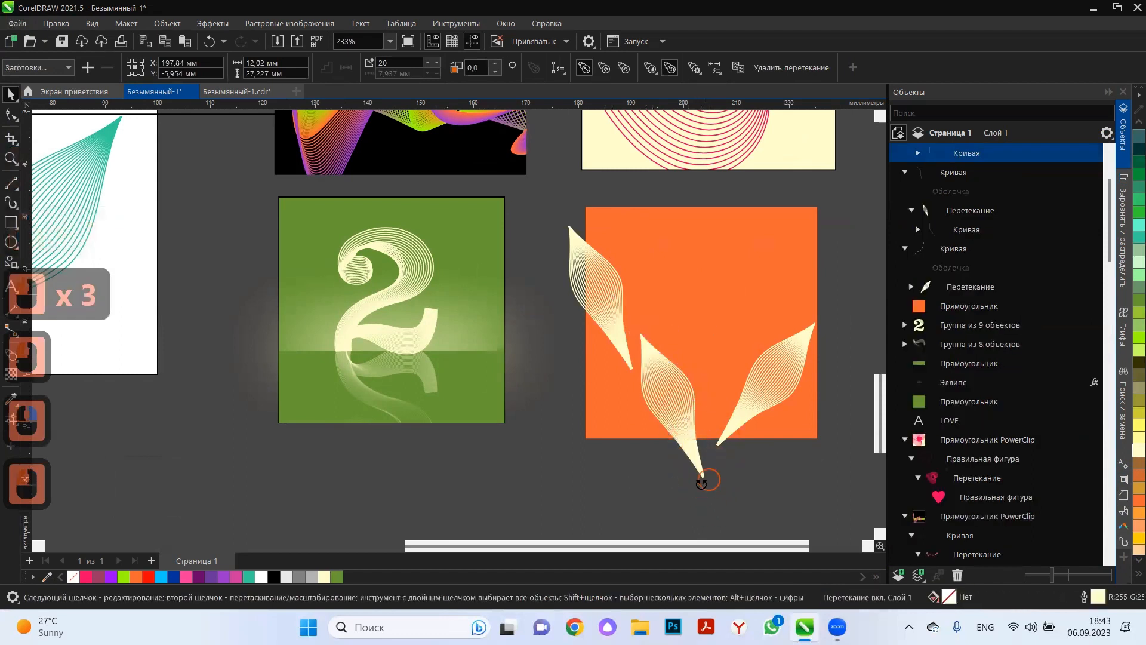
pyautogui.moveTo(701, 482); pyautogui.dragTo(624, 477)
pyautogui.click(716, 335)
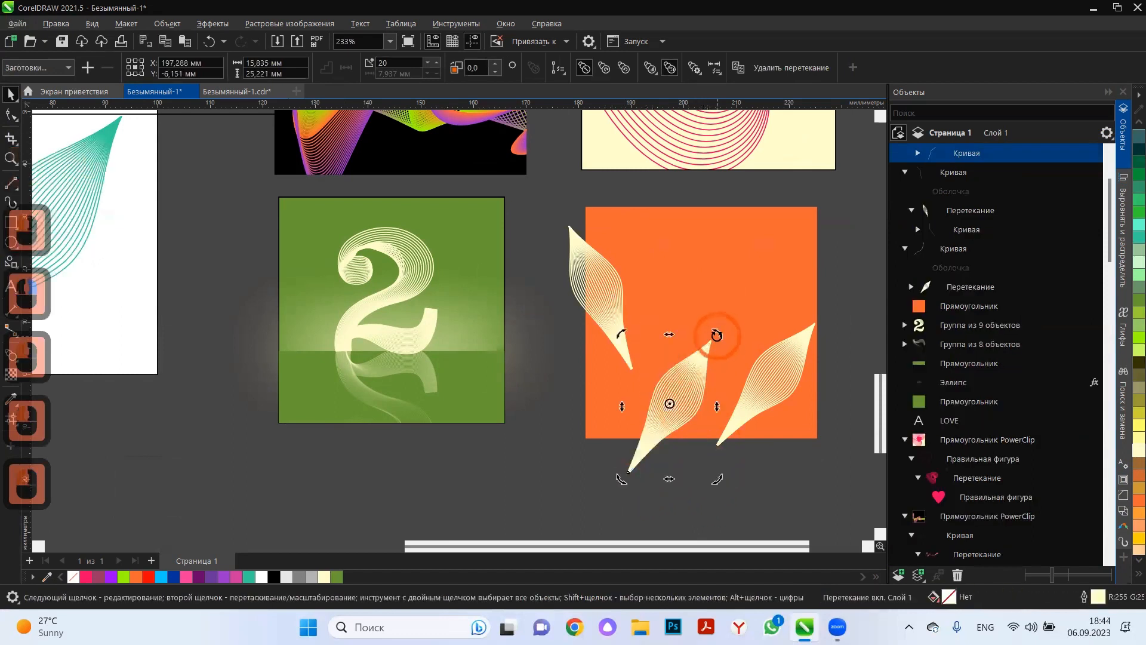
# Shrink the new leaf to about 10.3 × 16.4 mm at the square's lower left corner and place a duplicate near the lower middle.
pyautogui.click(717, 333)
pyautogui.moveTo(716, 332); pyautogui.dragTo(683, 373)
pyautogui.moveTo(678, 385)
pyautogui.mouseDown()
pyautogui.moveTo(588, 422)
pyautogui.moveTo(676, 388)
pyautogui.mouseUp()
pyautogui.rightClick(676, 388)
pyautogui.click(677, 389)
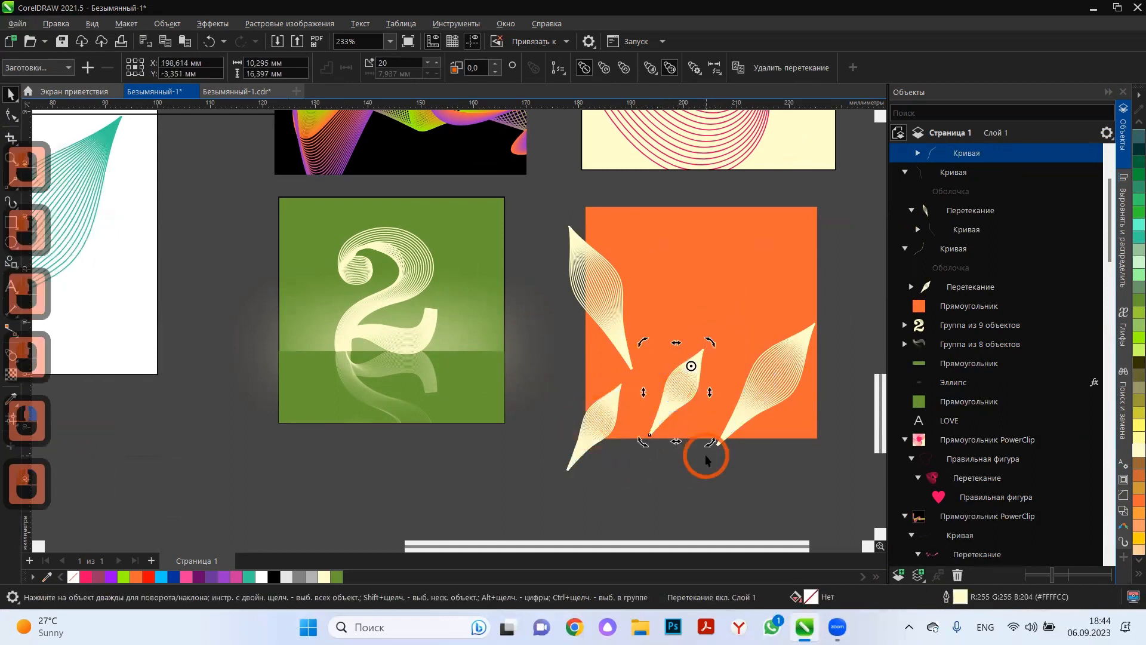
# Rotate the small middle leaf to lean left and place a duplicate of it in the square's upper right area.
pyautogui.moveTo(708, 442); pyautogui.dragTo(762, 297)
pyautogui.click(699, 391)
pyautogui.rightClick(762, 298)
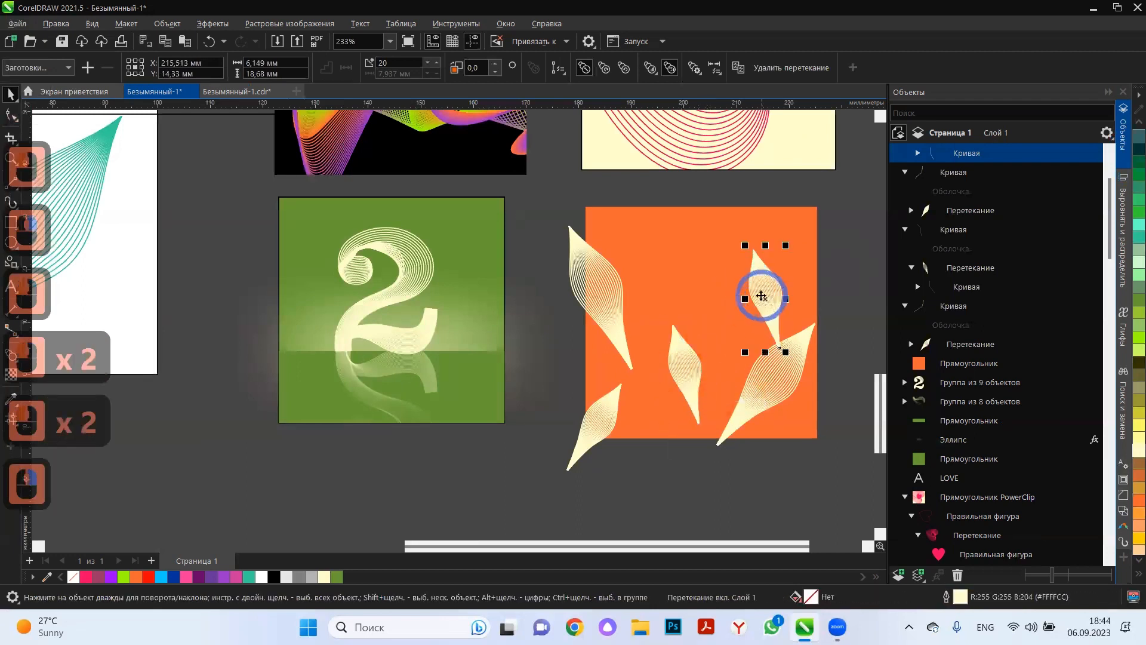
# Rotate the small upper right leaf so its upper tip leans right.
pyautogui.click(769, 300)
pyautogui.moveTo(789, 352); pyautogui.dragTo(734, 383)
pyautogui.click(750, 312)
pyautogui.click(679, 456)
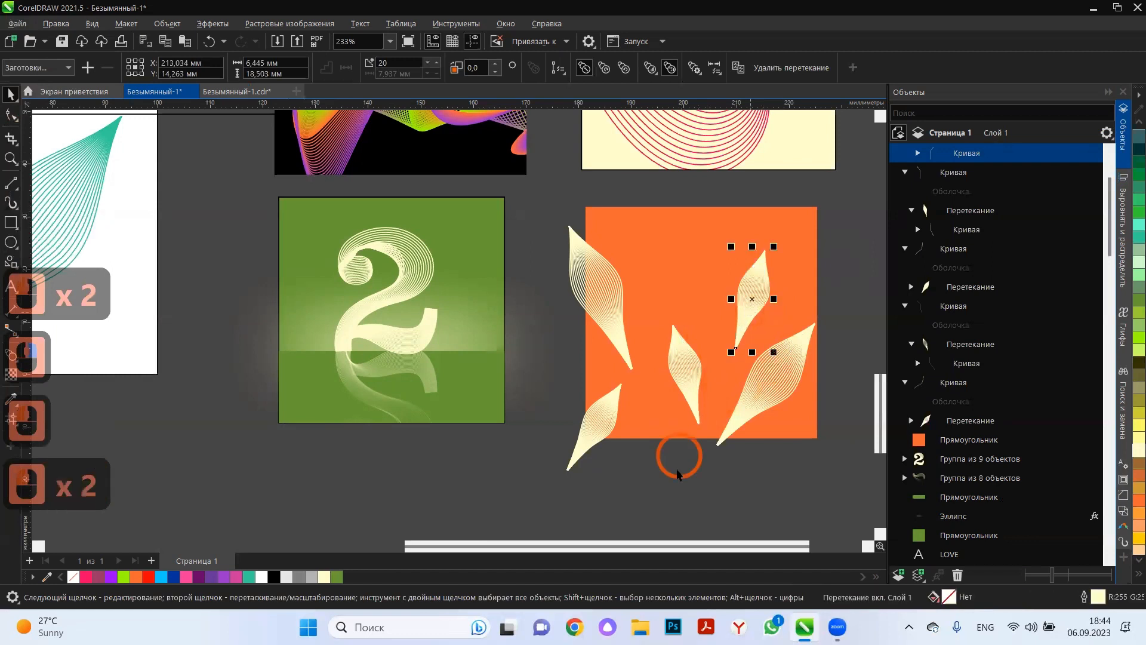
# Rotate the small lower left leaf to lean left and move it up over the square's lower left edge.
pyautogui.click(597, 417)
pyautogui.click(596, 417)
pyautogui.moveTo(633, 475); pyautogui.dragTo(714, 393)
pyautogui.click(673, 502)
pyautogui.moveTo(637, 417); pyautogui.dragTo(591, 382)
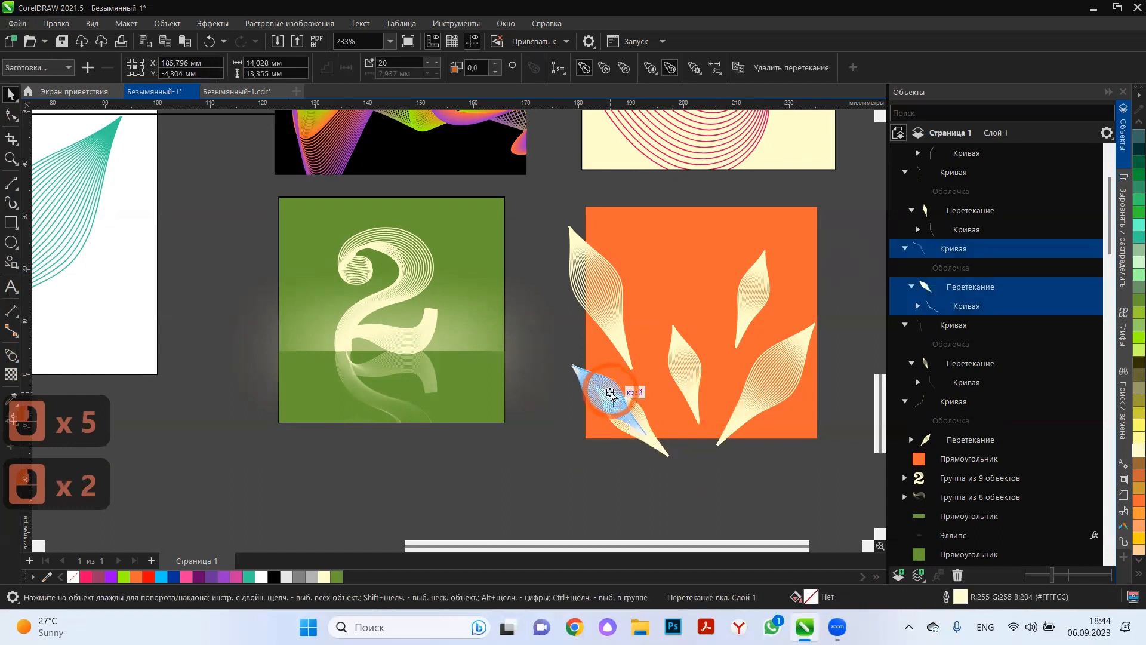
pyautogui.click(652, 466)
# Draw freehand stems from the bases of the five leaves, meeting just below the orange square's lower edge.
pyautogui.click(149, 243)
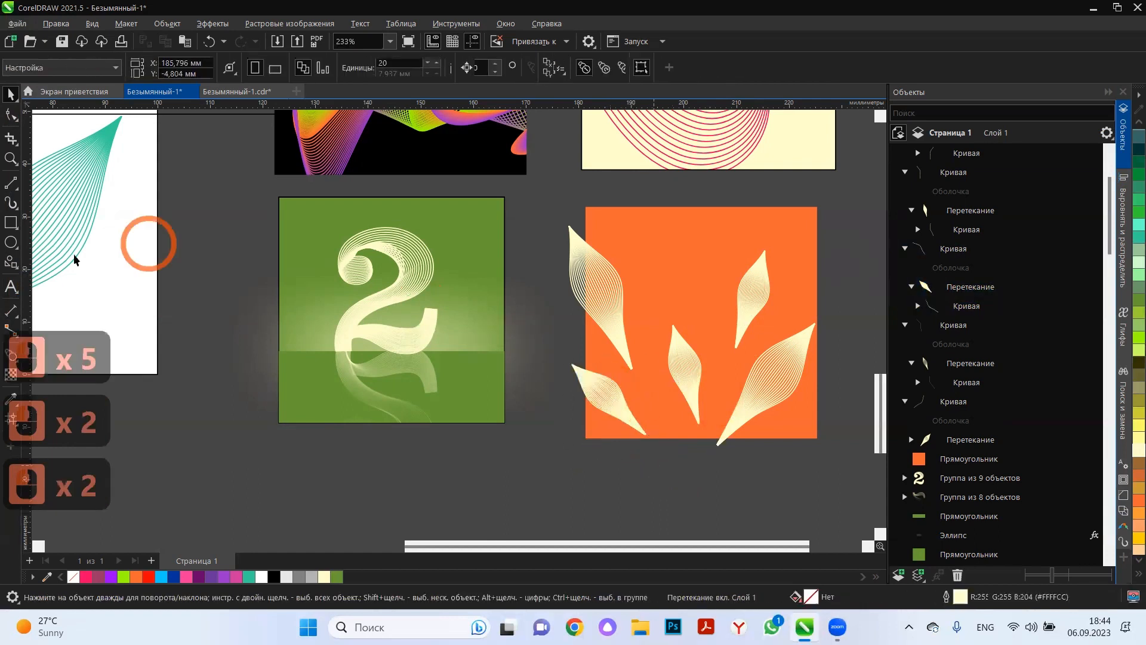
pyautogui.click(18, 190)
pyautogui.click(26, 186)
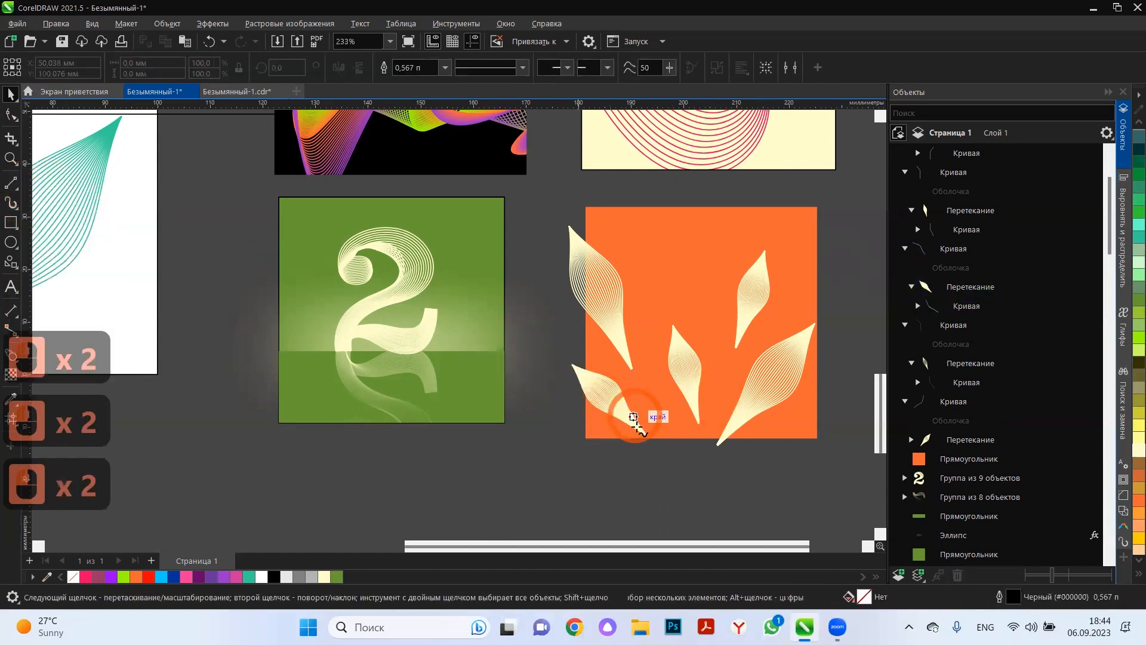
pyautogui.click(623, 354)
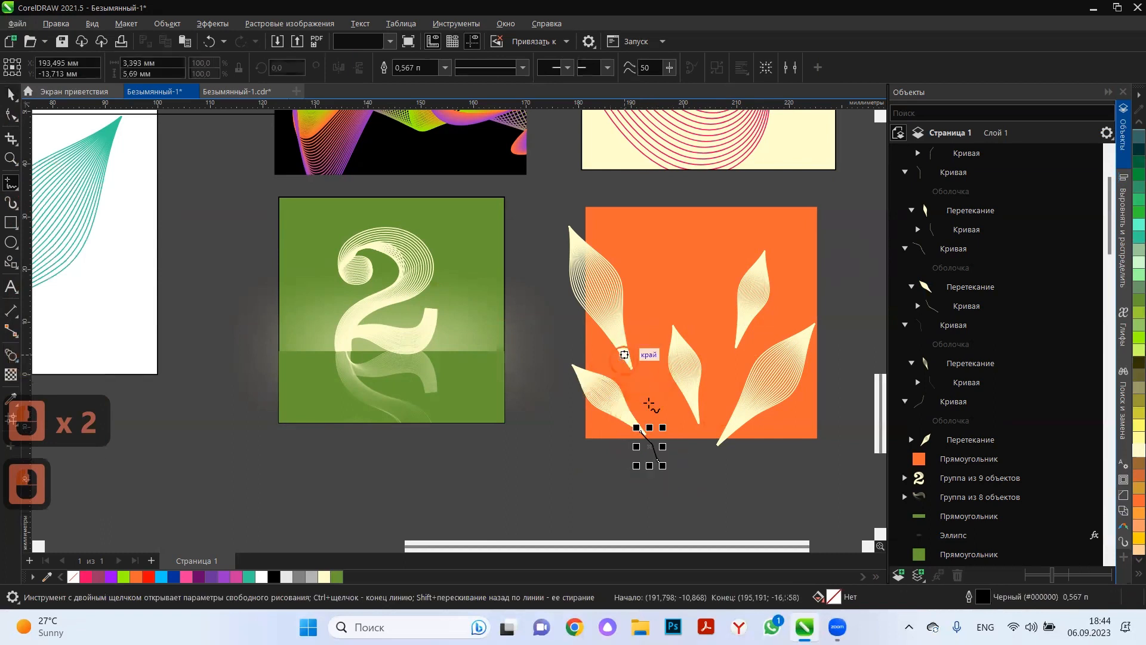
pyautogui.doubleClick(658, 459)
pyautogui.moveTo(690, 404); pyautogui.dragTo(662, 469)
pyautogui.moveTo(738, 327)
pyautogui.mouseDown()
pyautogui.moveTo(717, 439)
pyautogui.moveTo(672, 472)
pyautogui.moveTo(720, 445)
pyautogui.mouseUp()
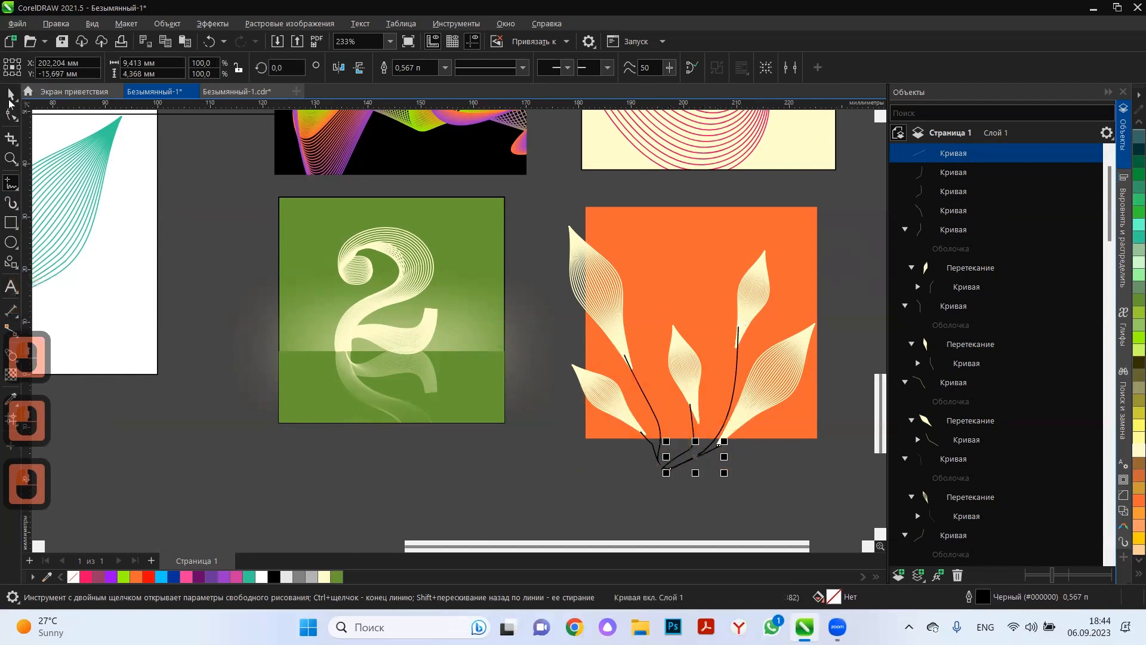
# Select all the freehand stems and recolour their outlines pale yellow (#FFFFCC).
pyautogui.click(11, 96)
pyautogui.keyDown('shift'); pyautogui.click(956, 232); pyautogui.keyUp('shift')
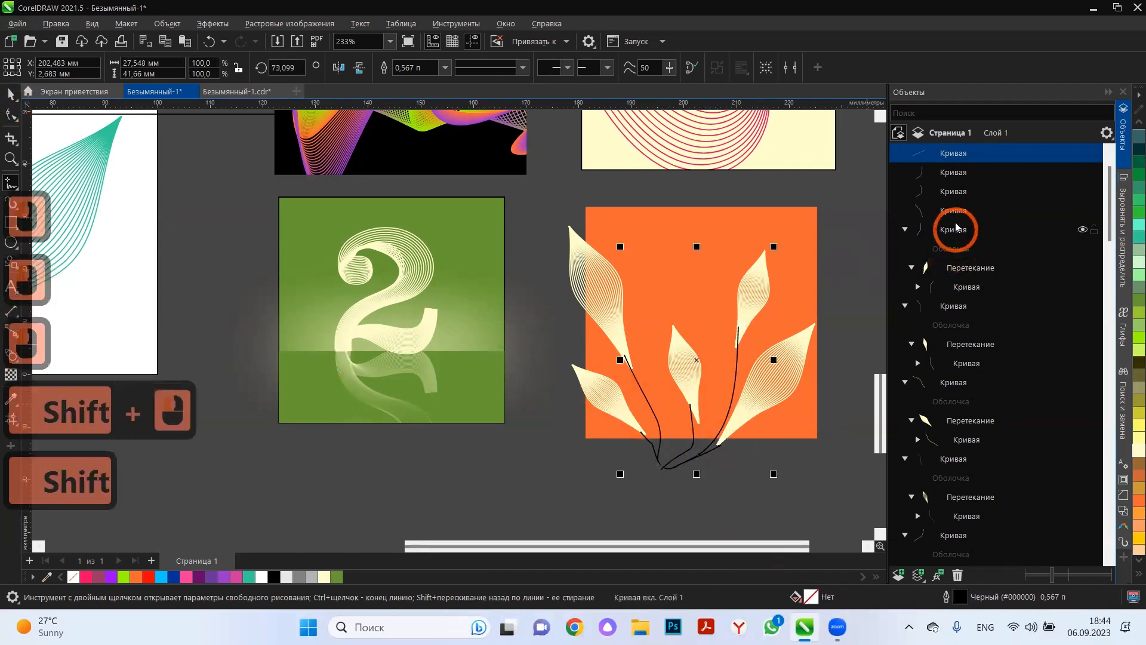
pyautogui.rightClick(1139, 451)
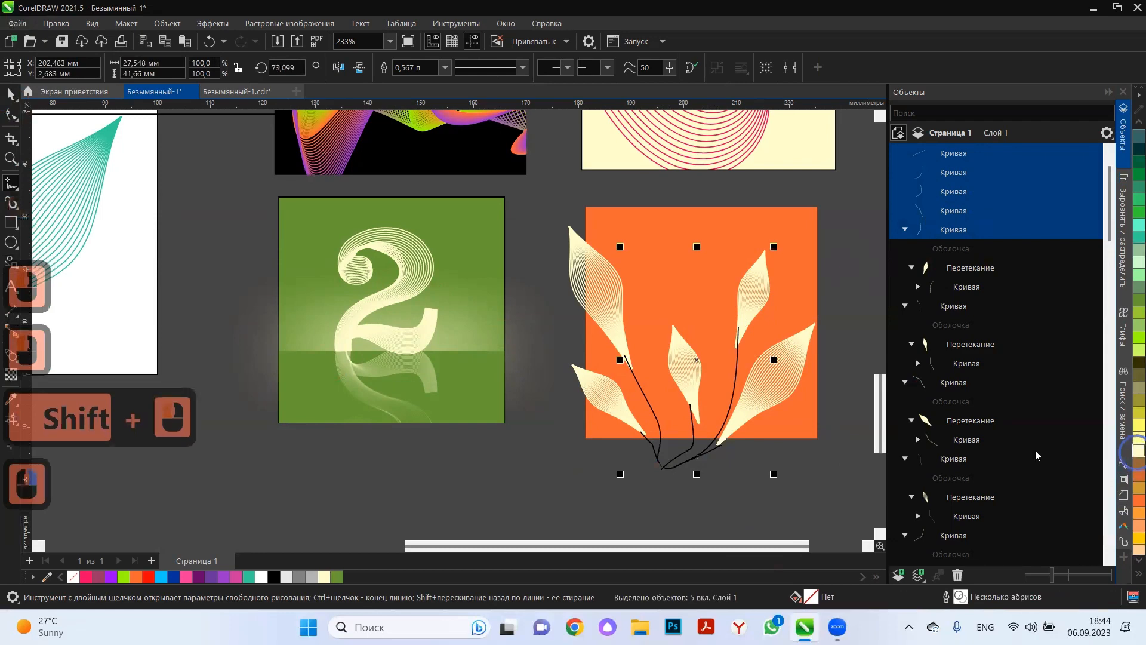
pyautogui.click(745, 500)
pyautogui.scroll(8, 696, 471)
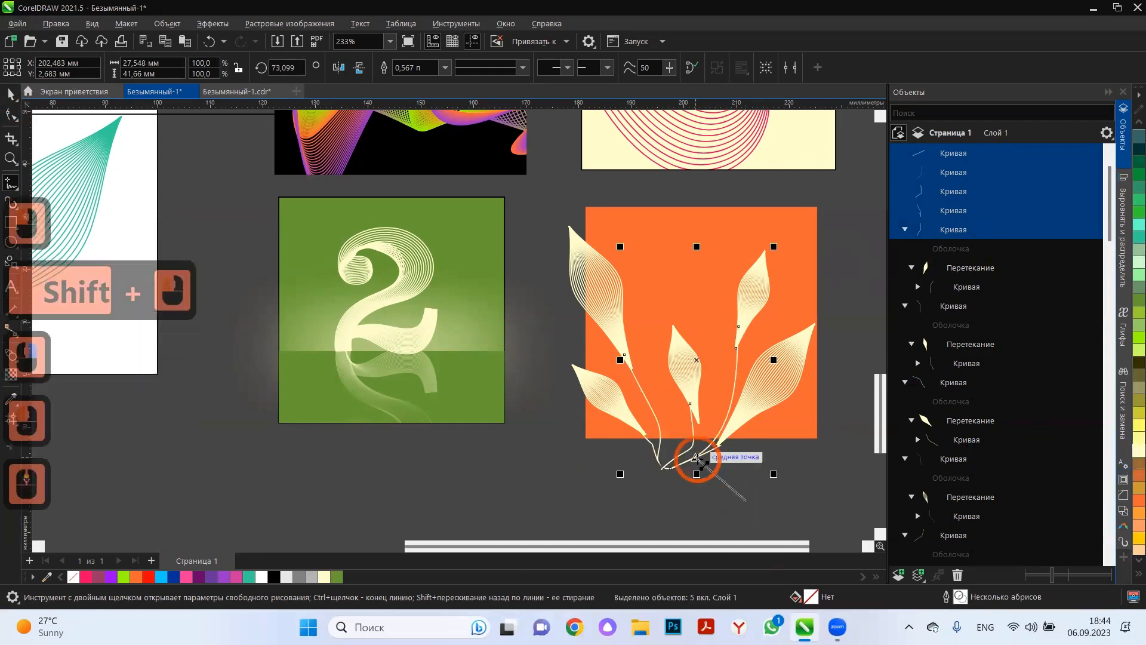
pyautogui.press('Escape')
pyautogui.click(669, 499)
pyautogui.scroll(4, 647, 455)
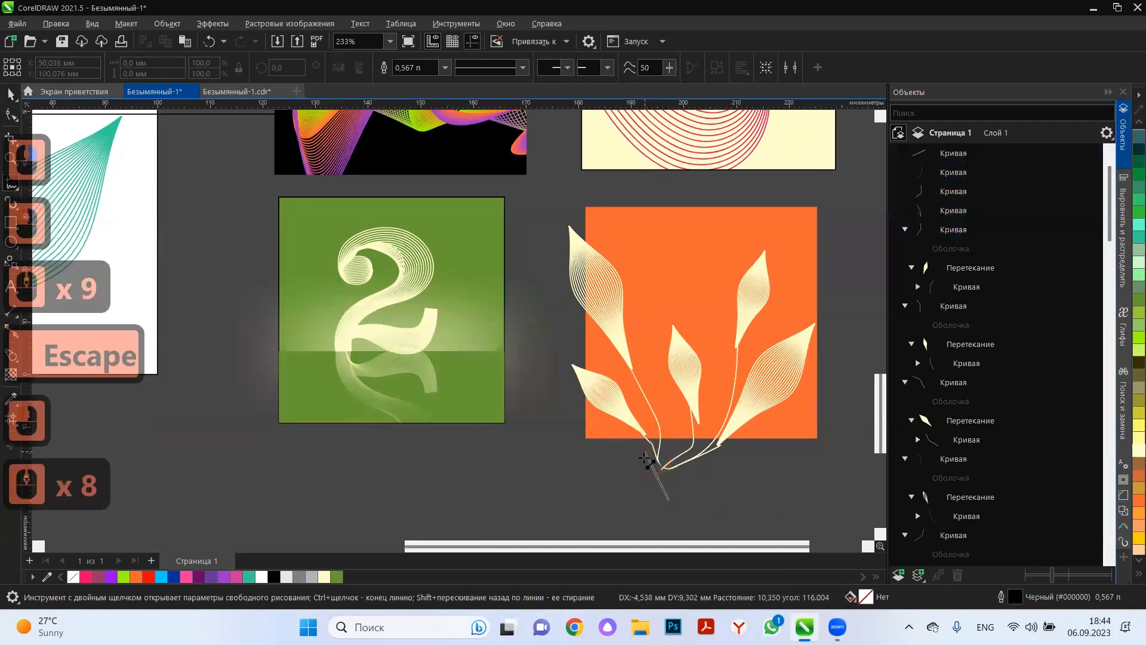
pyautogui.press('Escape')
pyautogui.click(656, 477)
pyautogui.press('Escape')
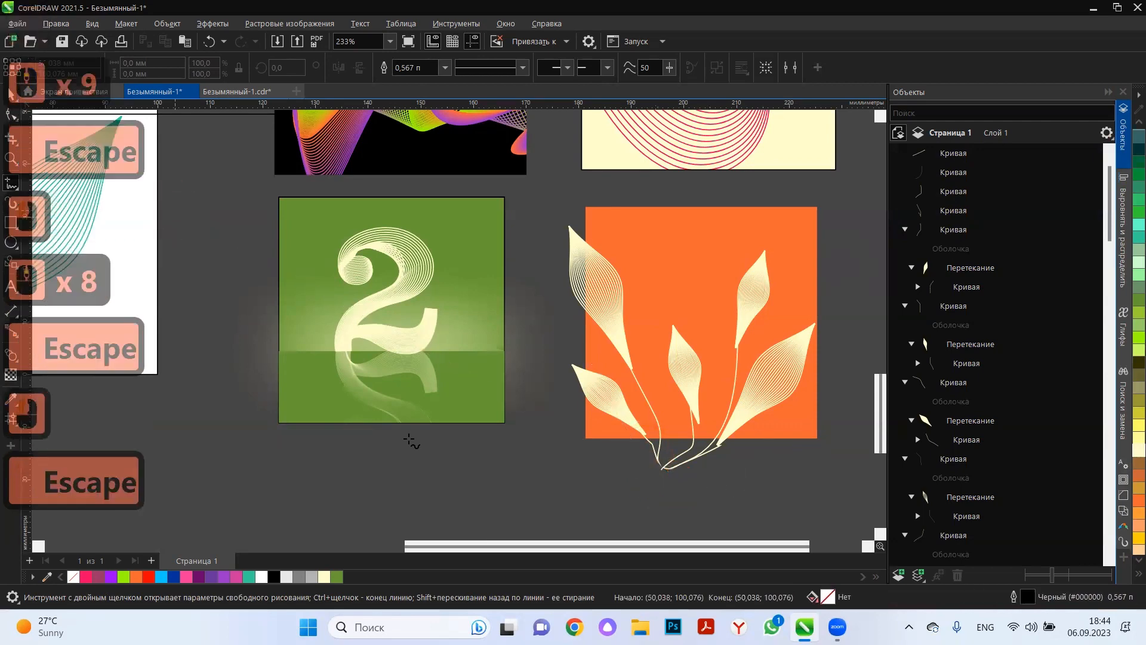
pyautogui.rightClick(452, 453)
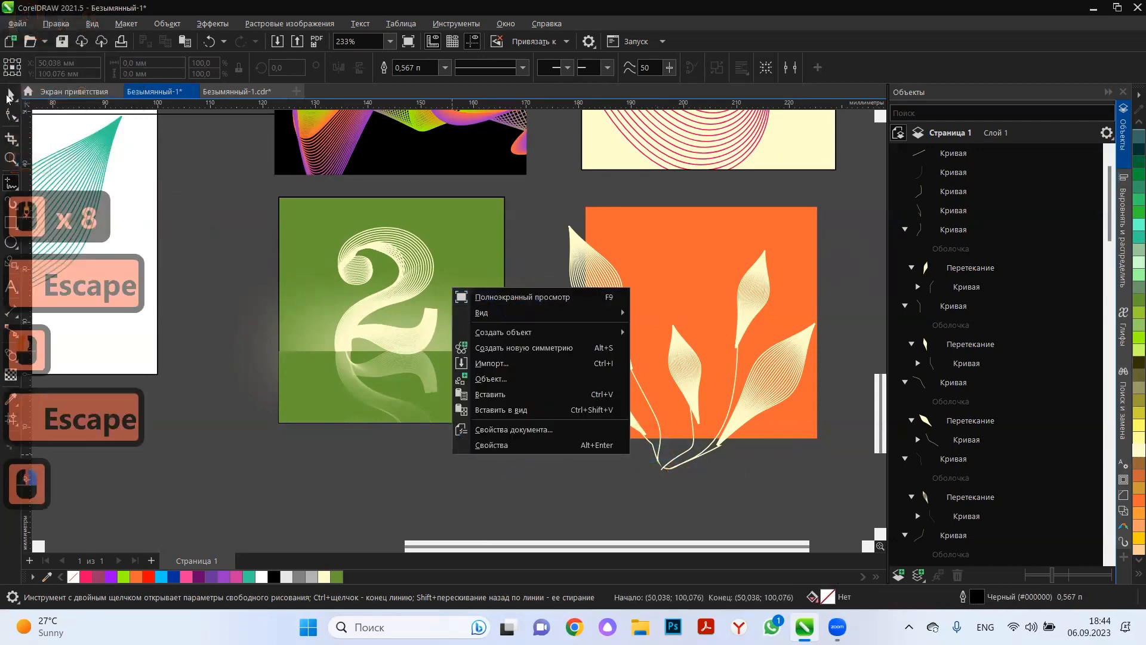
# Move the upper end node of the lower left leaf's stem onto that leaf's base tip.
pyautogui.click(11, 94)
pyautogui.scroll(5, 639, 455)
pyautogui.scroll(3, 661, 448)
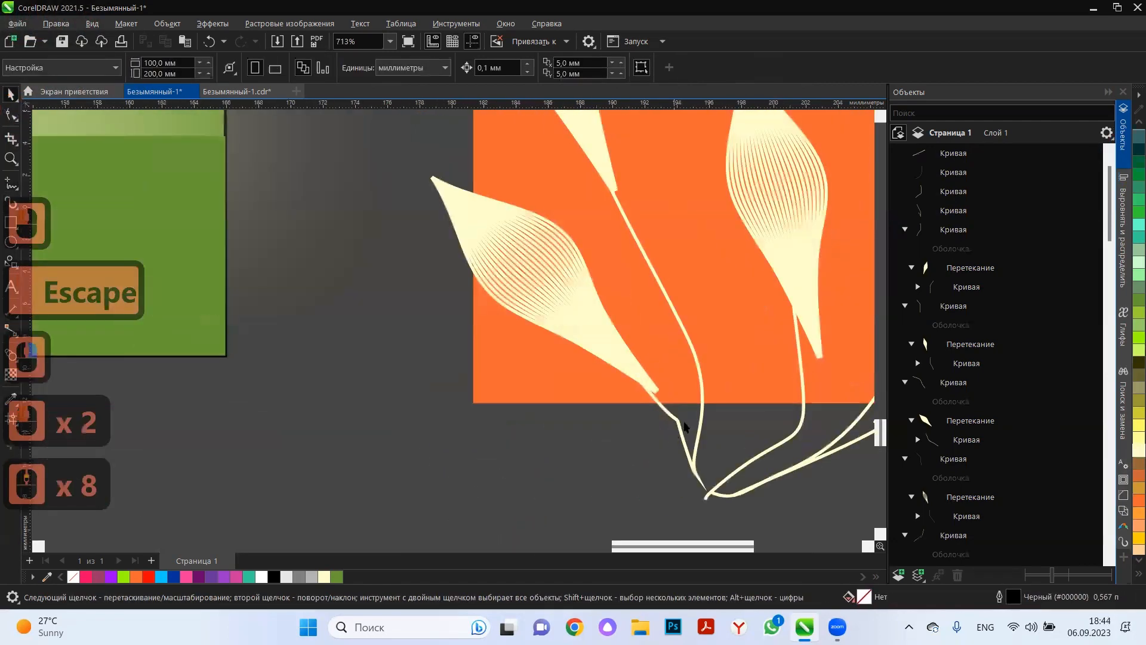
pyautogui.click(678, 422)
pyautogui.click(10, 116)
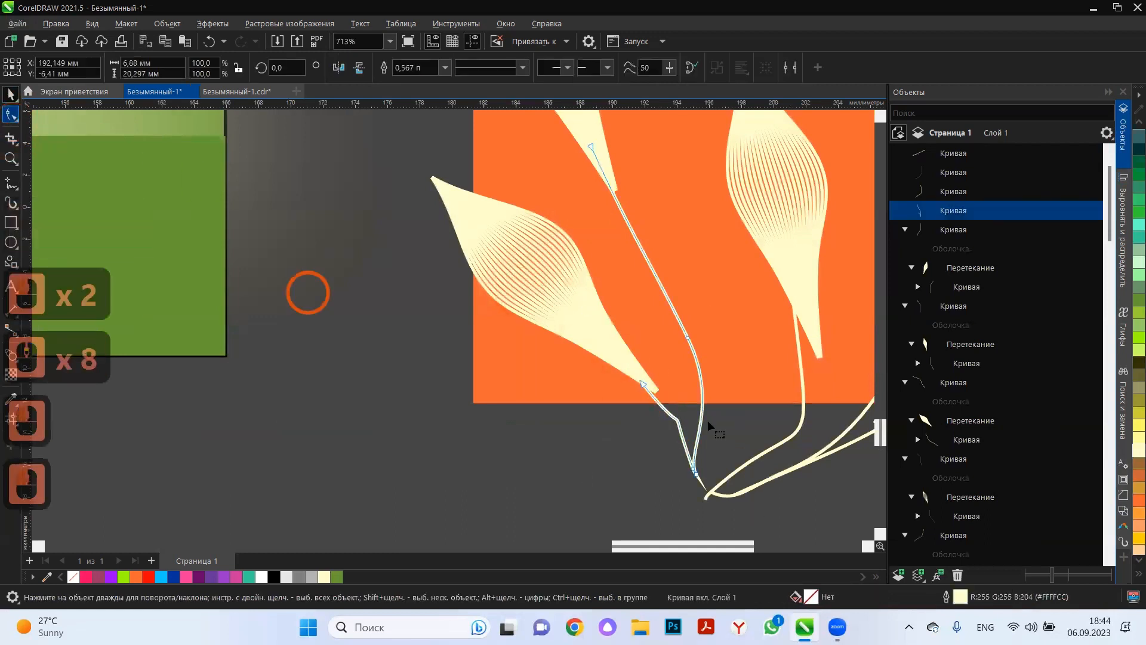
pyautogui.moveTo(642, 382); pyautogui.dragTo(657, 388)
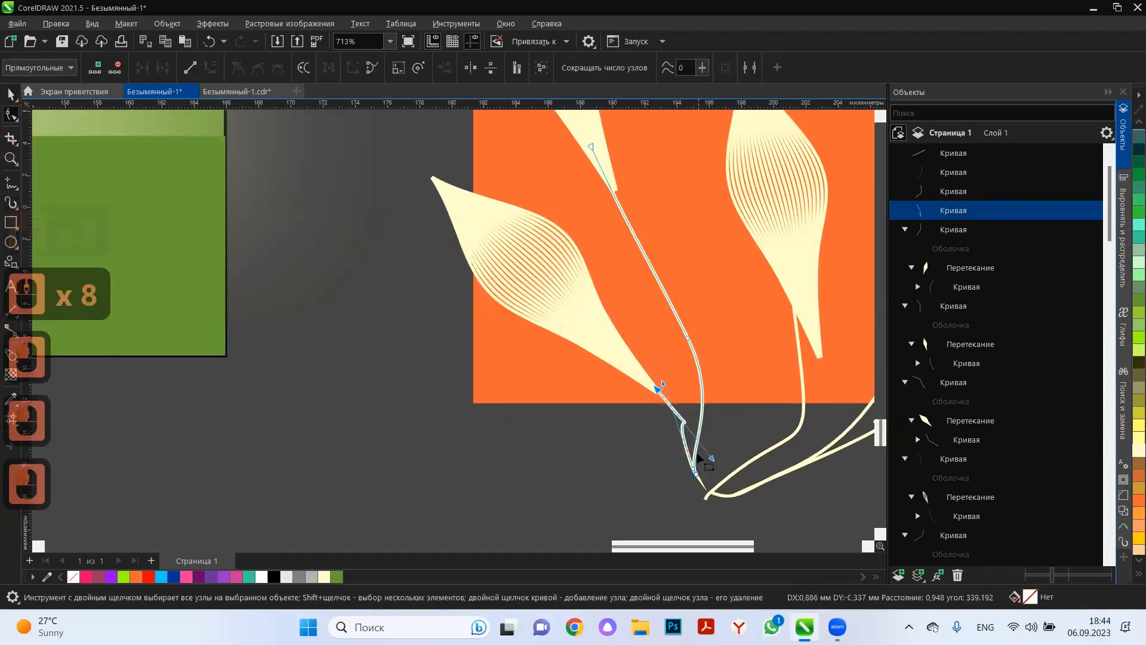
# Remove the tail where the two left stems meet and smooth the kink in the short stem by retracting its control handle.
pyautogui.doubleClick(695, 472)
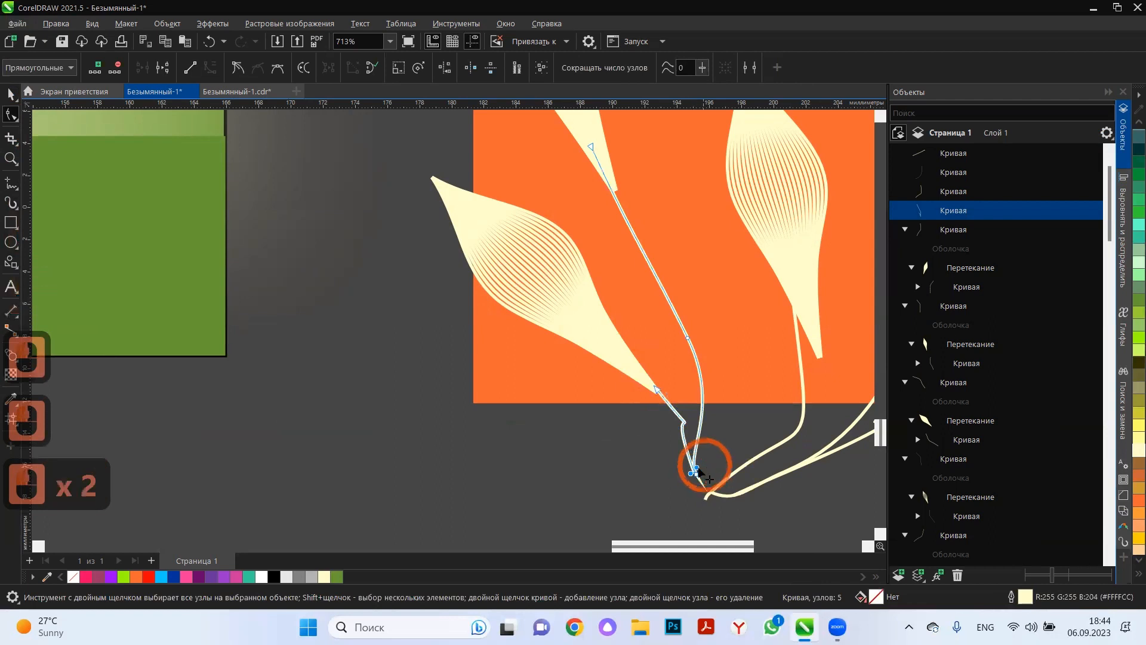
pyautogui.doubleClick(694, 475)
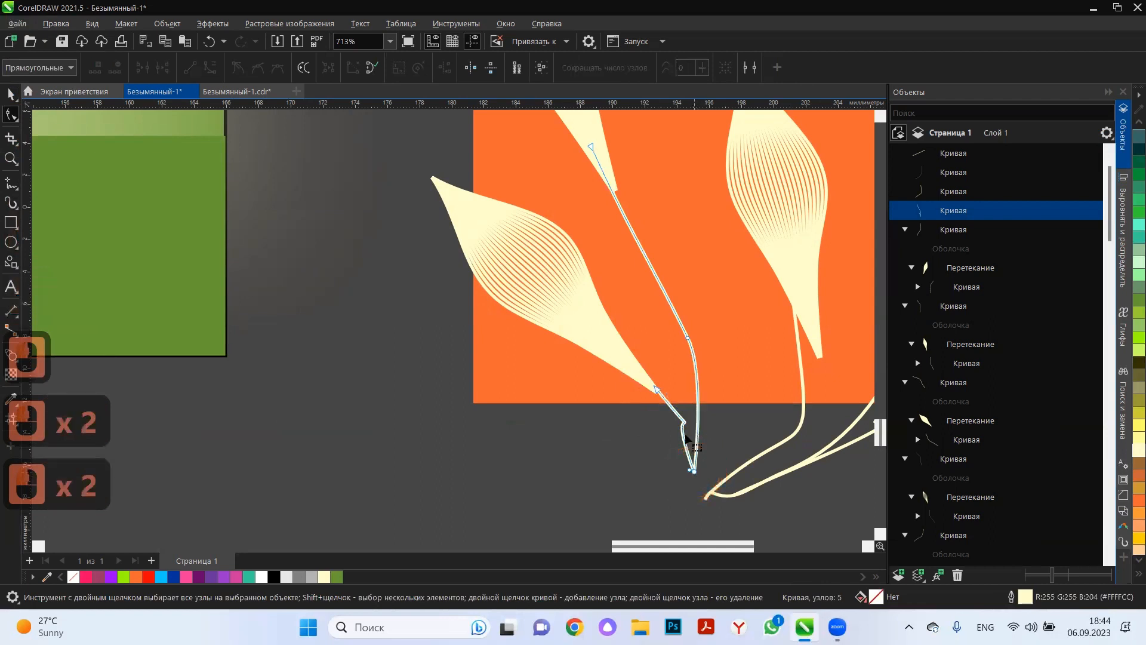
pyautogui.click(682, 426)
pyautogui.doubleClick(714, 463)
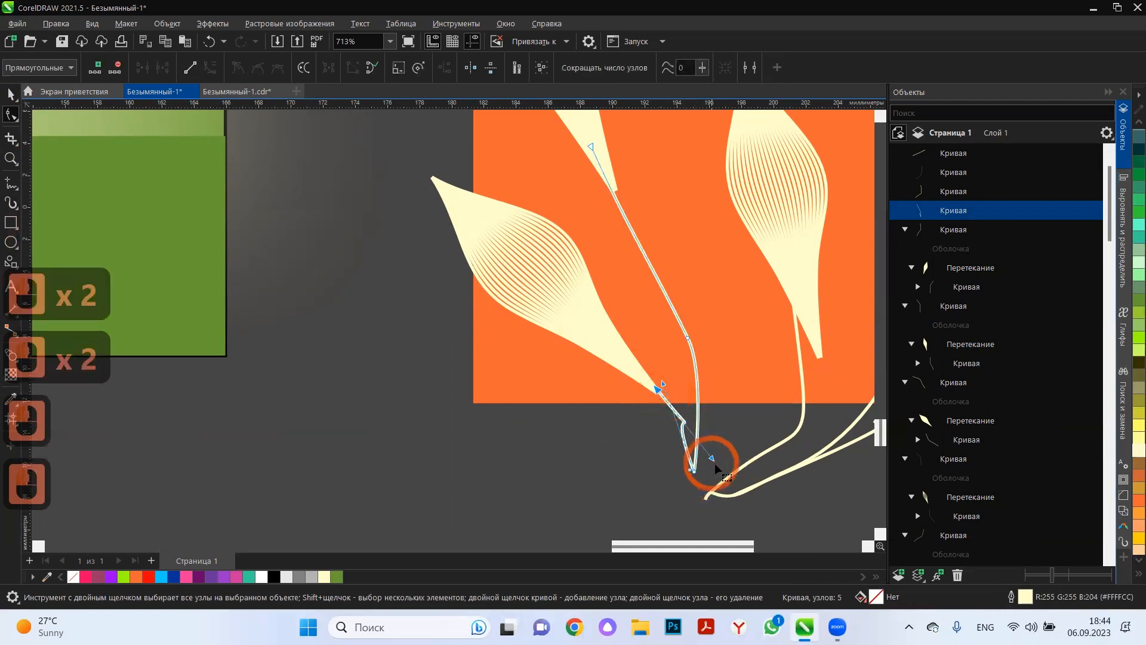
pyautogui.moveTo(713, 461); pyautogui.dragTo(656, 386)
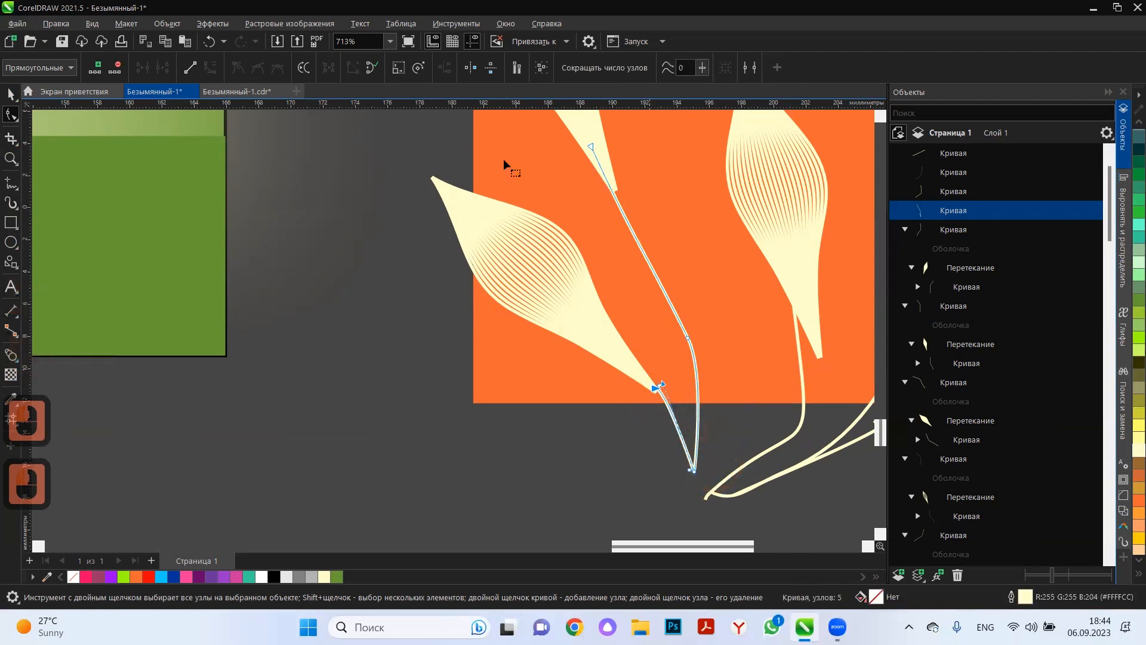
# Convert the outline of the left stem curve to an object.
pyautogui.click(10, 94)
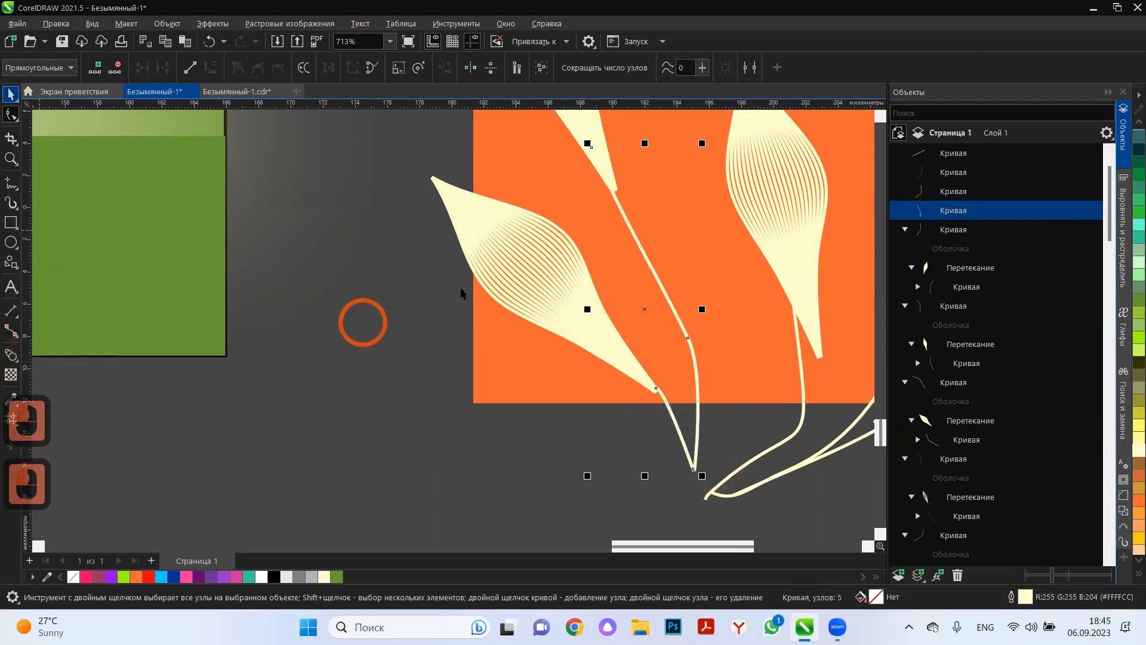
pyautogui.click(11, 114)
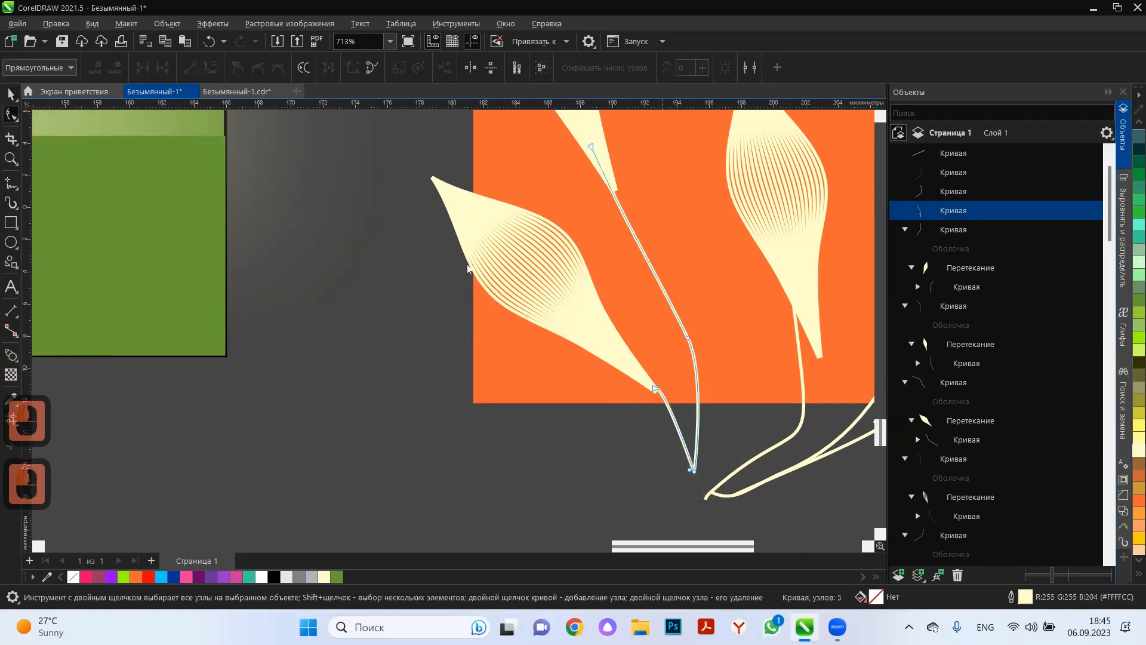
pyautogui.click(201, 25)
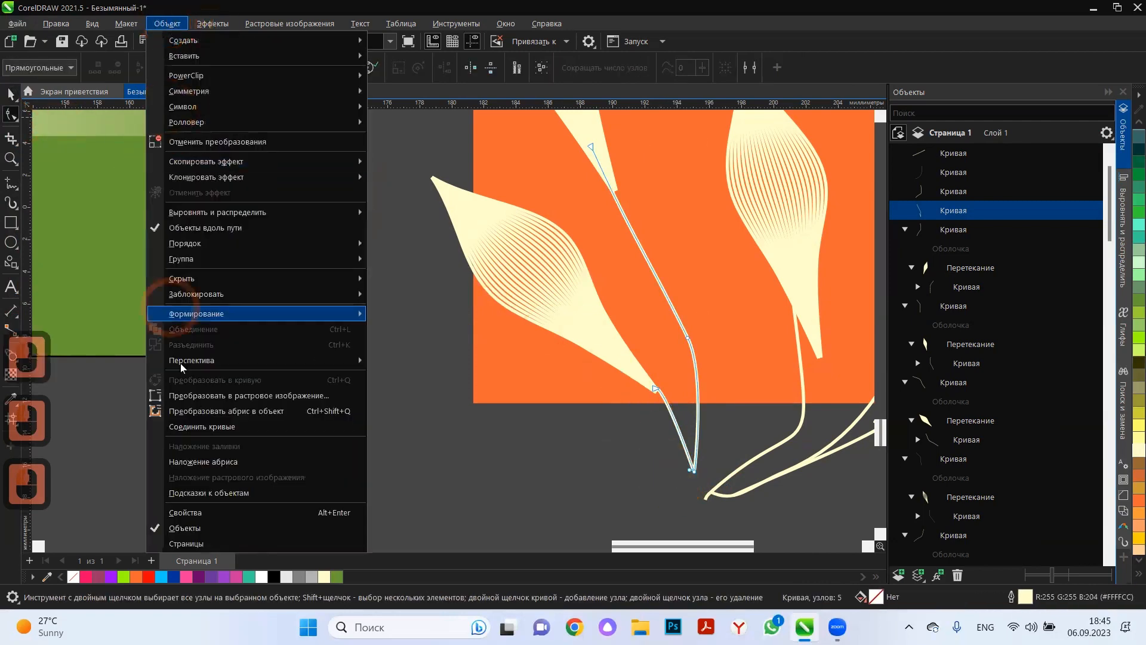
pyautogui.click(594, 422)
# Widen the short stem's upper end by moving its corner nodes to match the lower left leaf's base.
pyautogui.scroll(8, 660, 358)
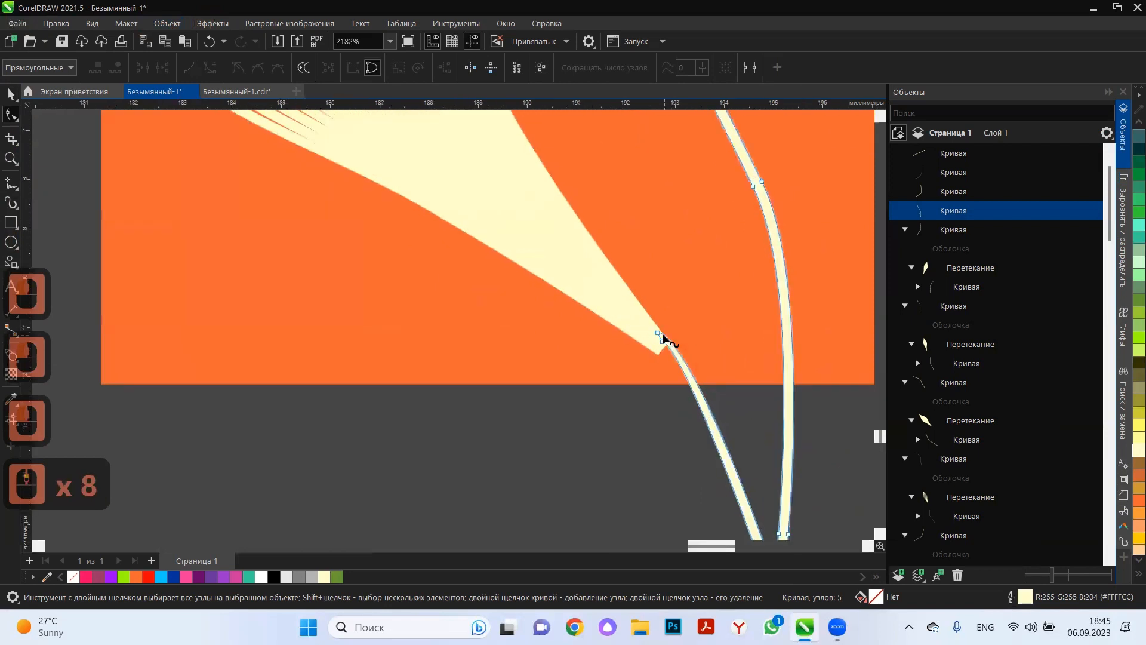
pyautogui.click(654, 353)
pyautogui.moveTo(654, 354); pyautogui.dragTo(658, 325)
pyautogui.scroll(-6, 639, 362)
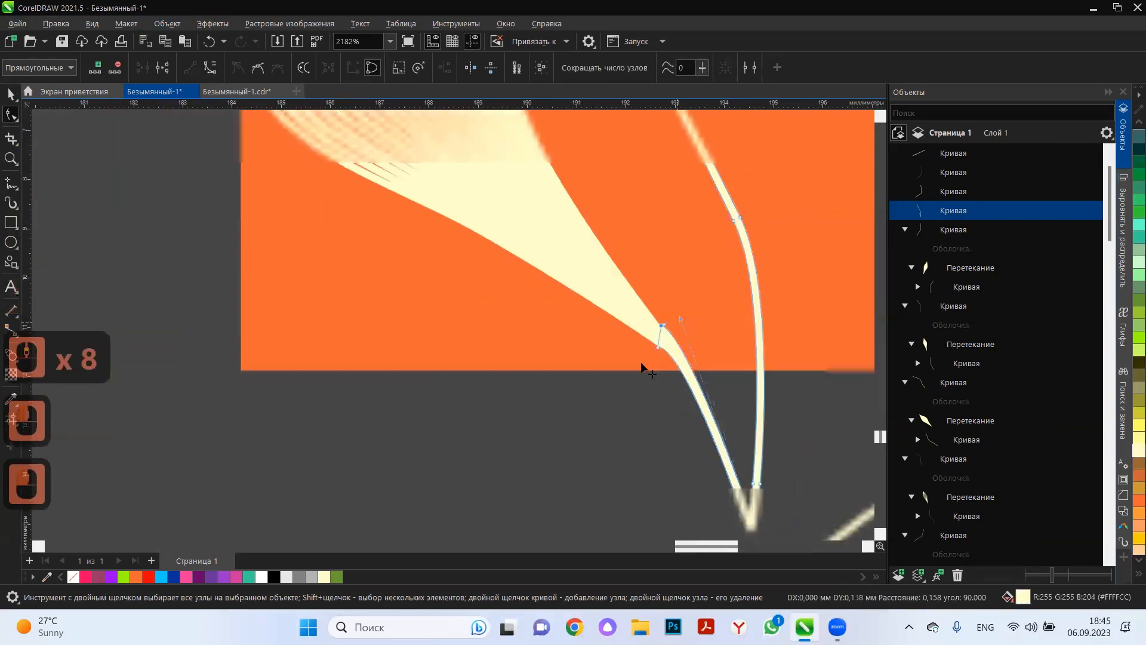
pyautogui.click(6, 95)
pyautogui.click(346, 434)
pyautogui.scroll(-5, 502, 348)
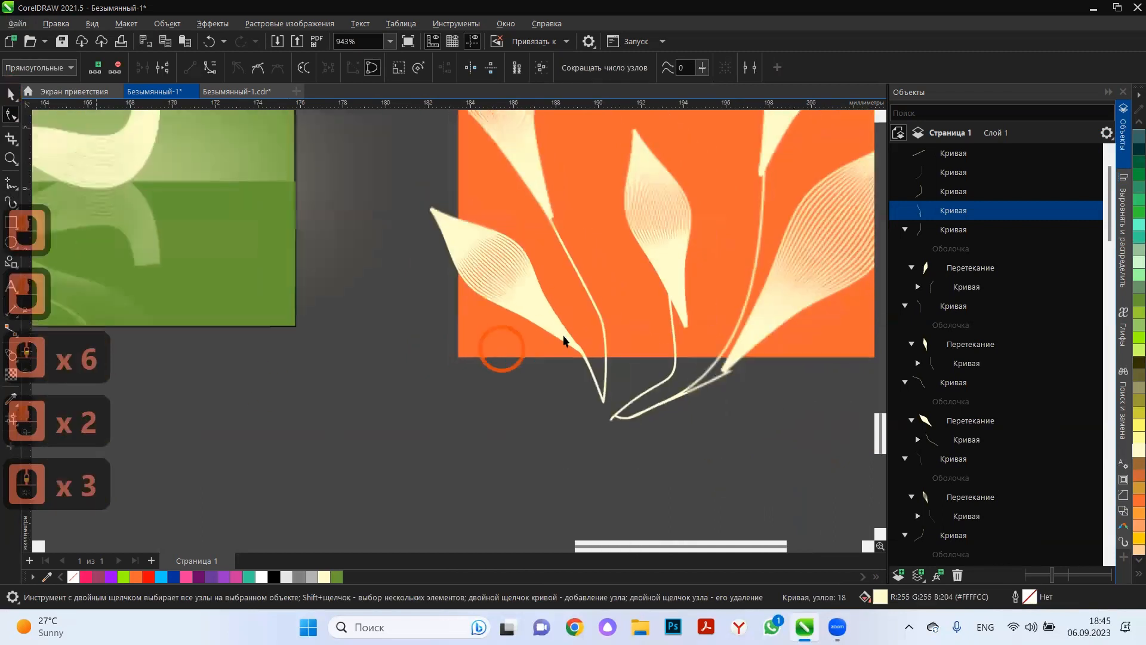
pyautogui.click(582, 288)
pyautogui.press('Delete')
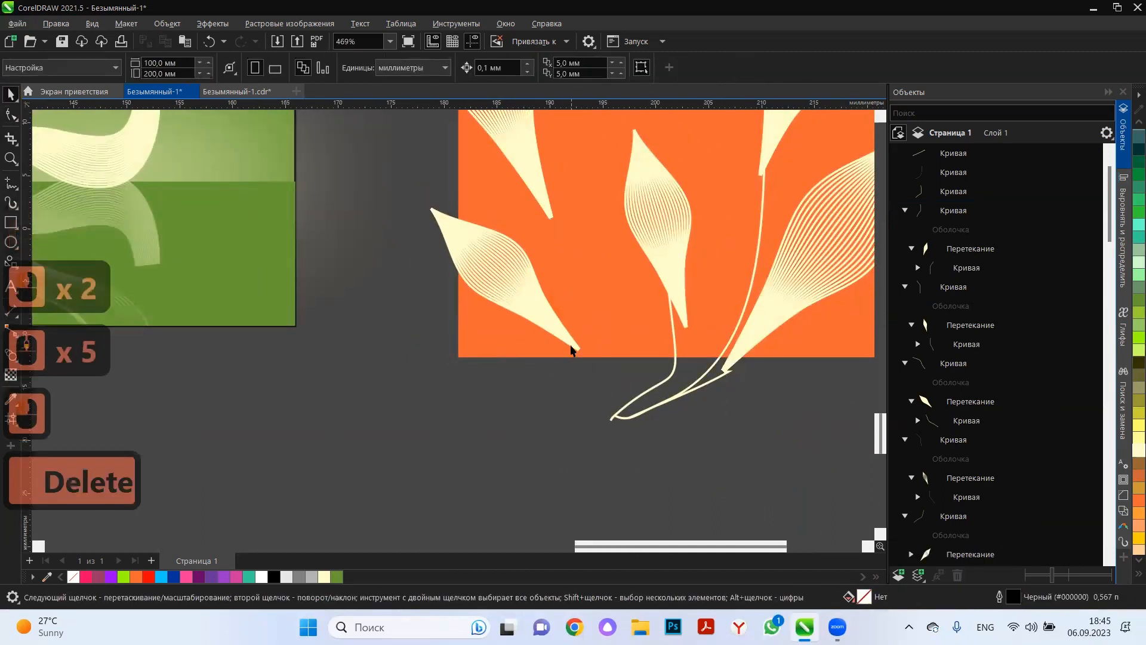
pyautogui.hotkey('ctrl', 'z')
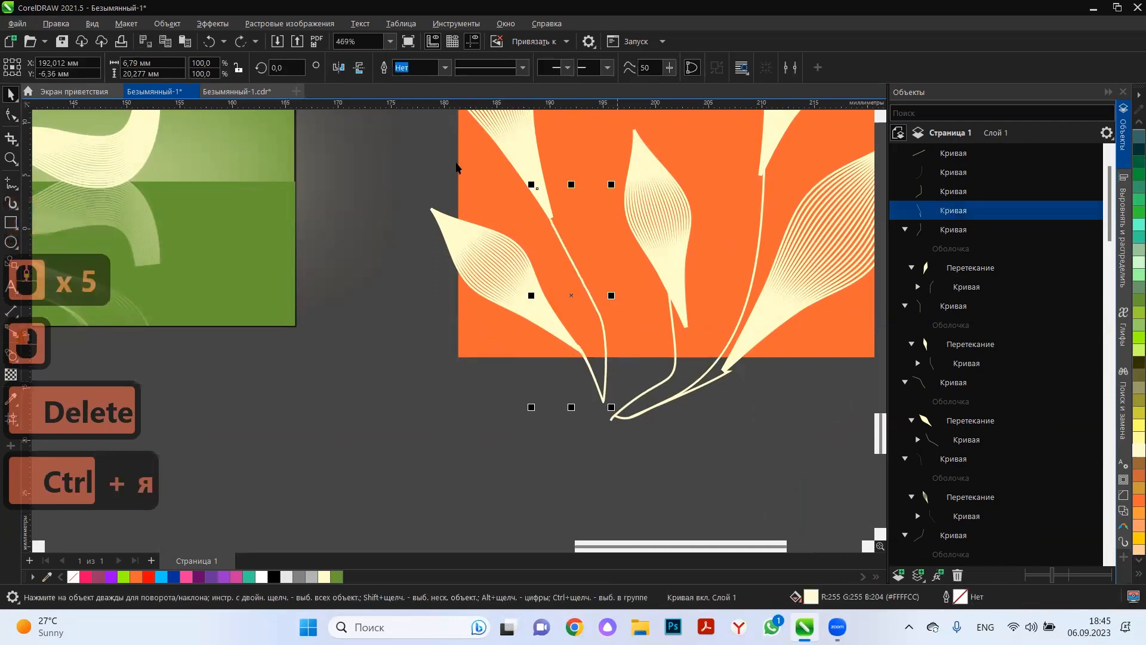
# Widen the long left stem's upper end by moving its corner nodes to match the upper left leaf's base, and delete its surplus nodes.
pyautogui.click(12, 116)
pyautogui.scroll(6, 588, 198)
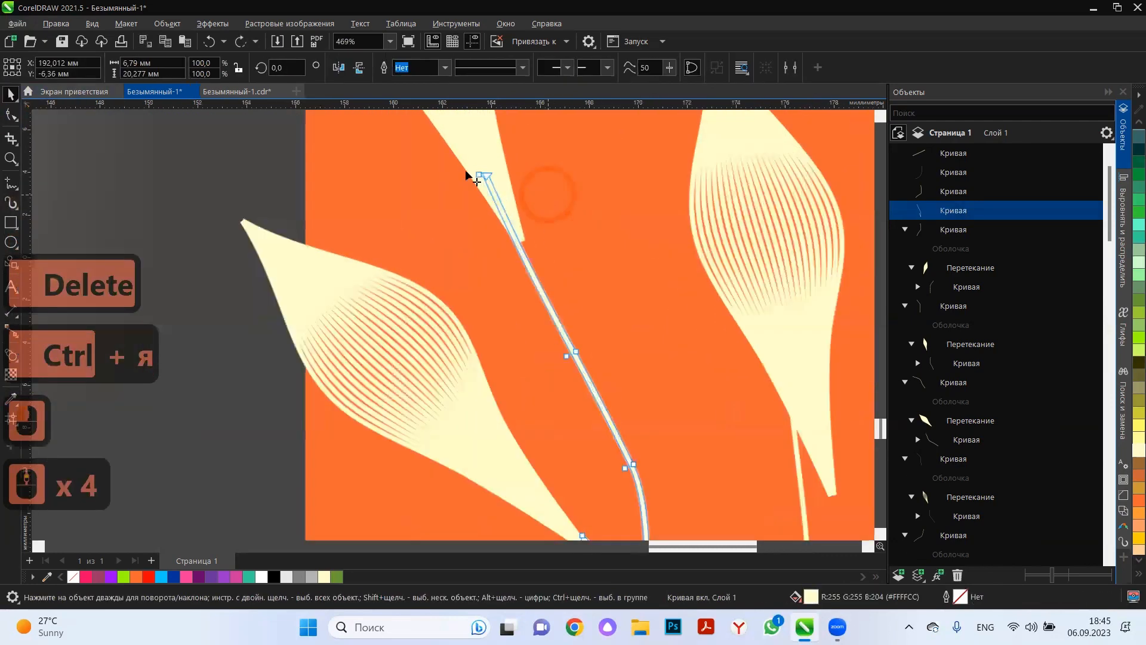
pyautogui.scroll(3, 466, 171)
pyautogui.moveTo(471, 169); pyautogui.dragTo(476, 146)
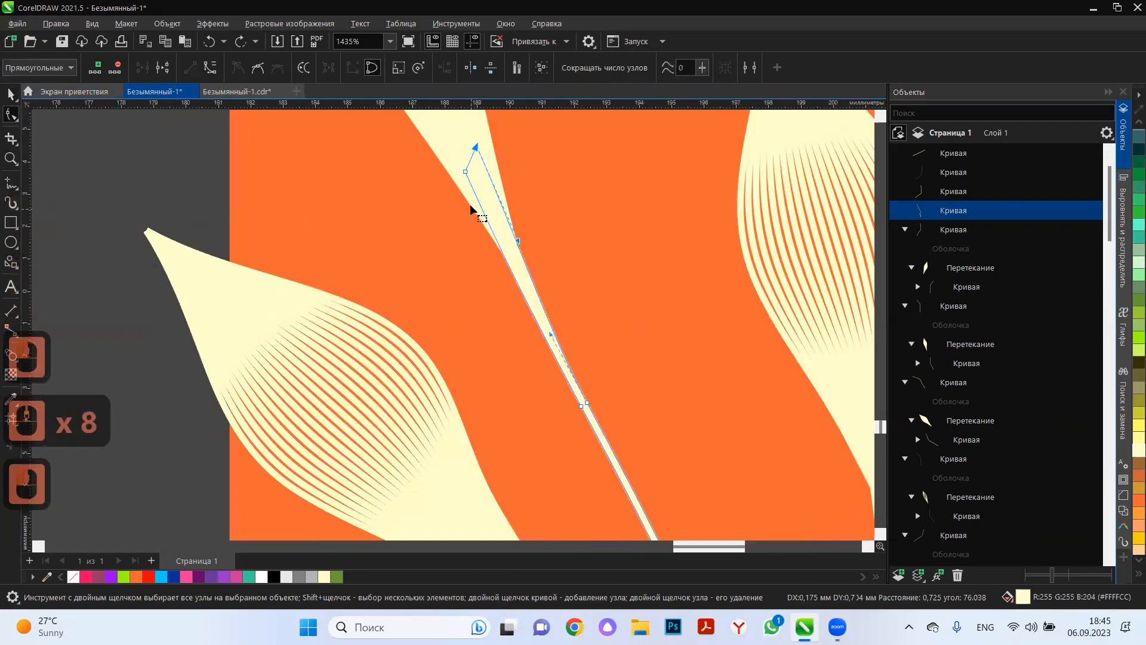
pyautogui.click(450, 160)
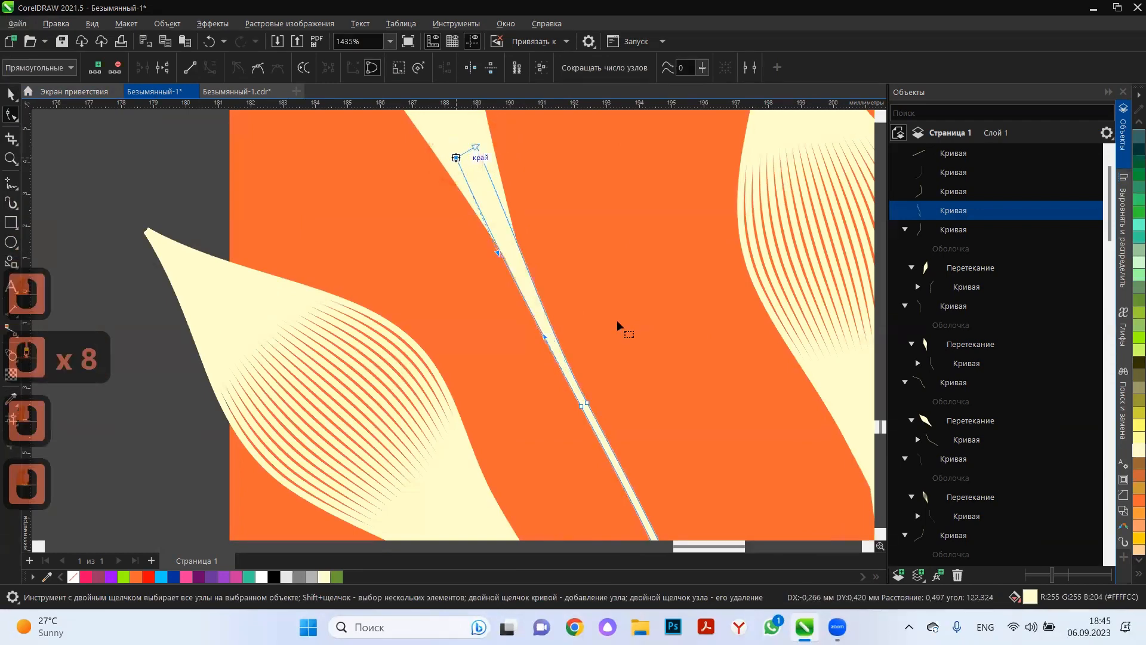
pyautogui.scroll(-10, 619, 328)
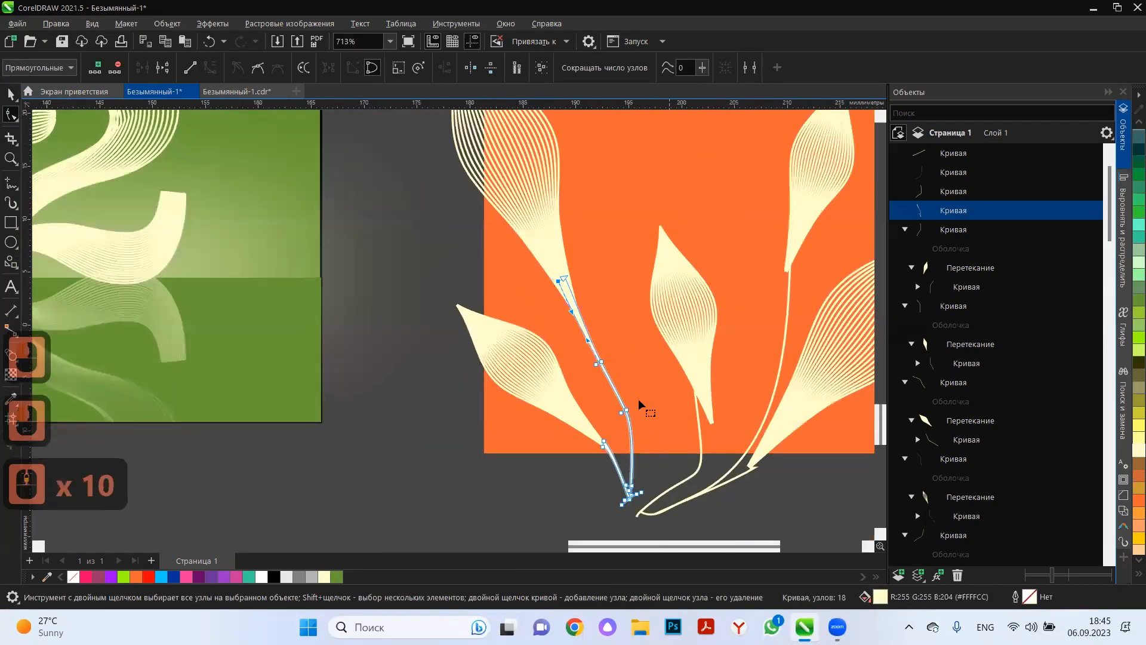
pyautogui.press('Delete')
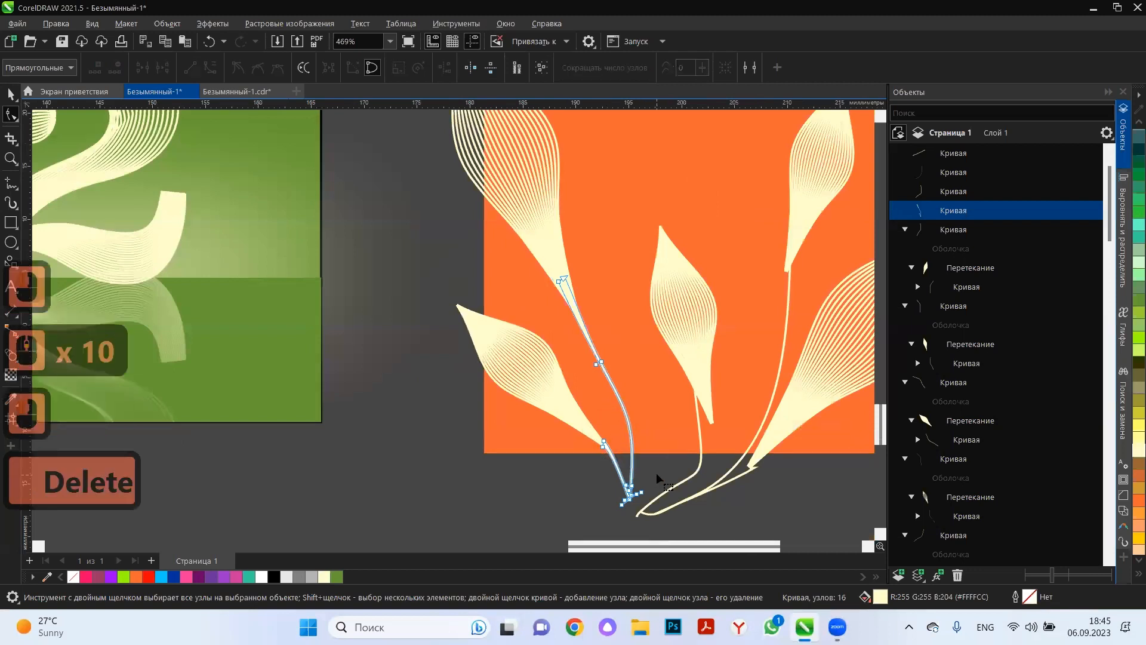
# Move the middle stem's upper end node onto the middle leaf's base tip and convert the stem's outline to an object.
pyautogui.click(700, 421)
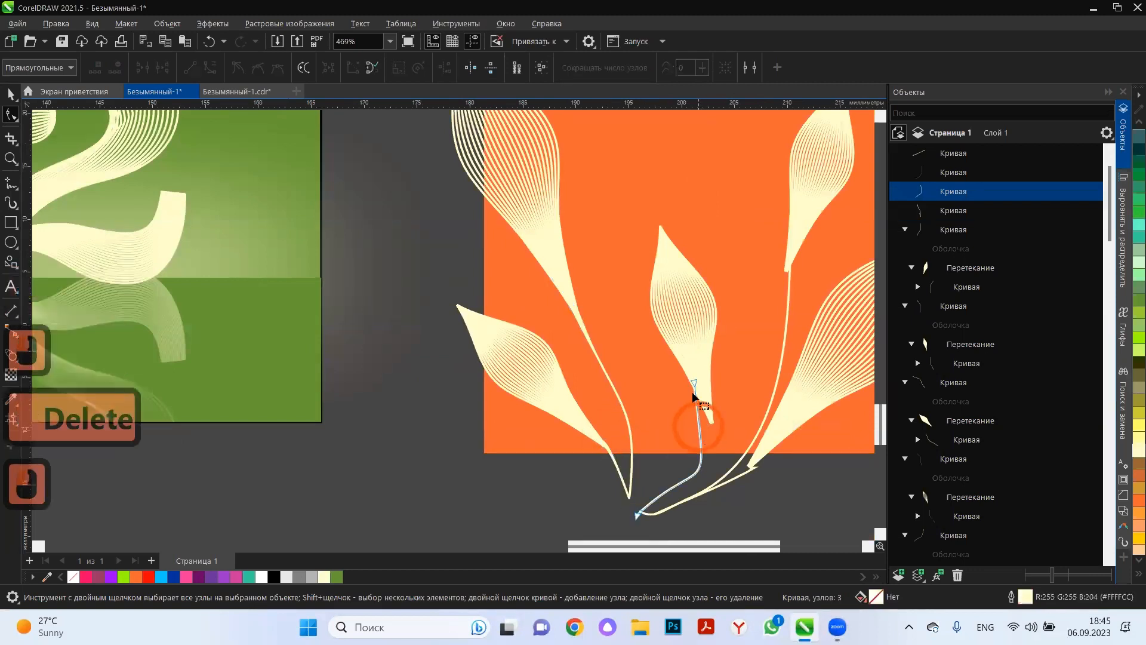
pyautogui.moveTo(694, 383); pyautogui.dragTo(712, 422)
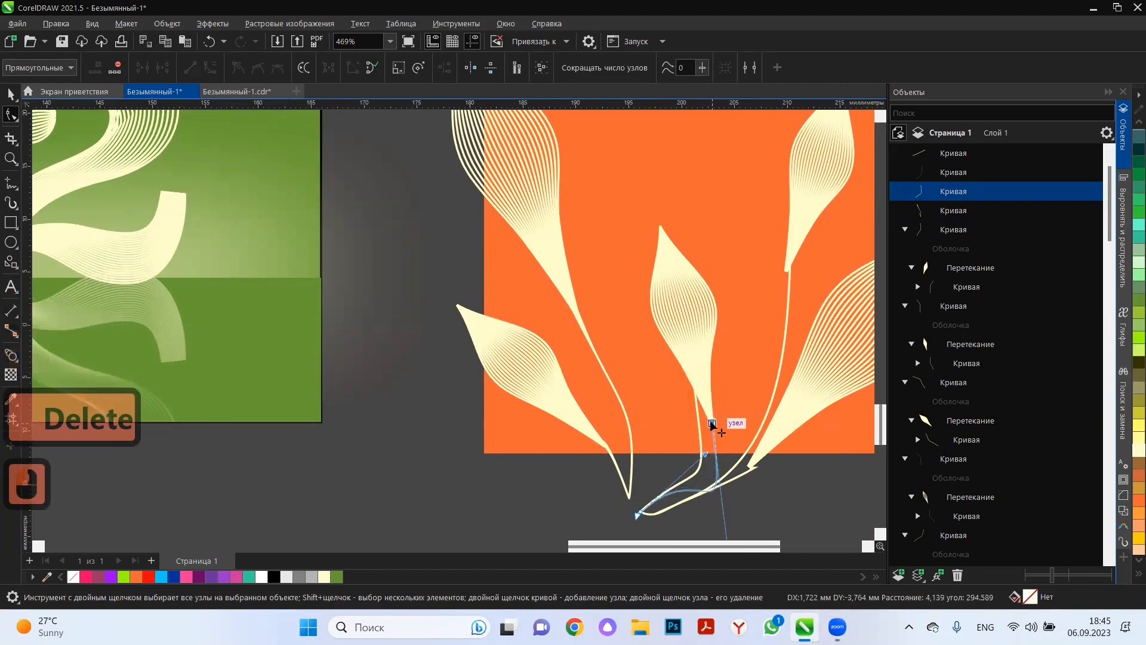
pyautogui.scroll(3, 704, 472)
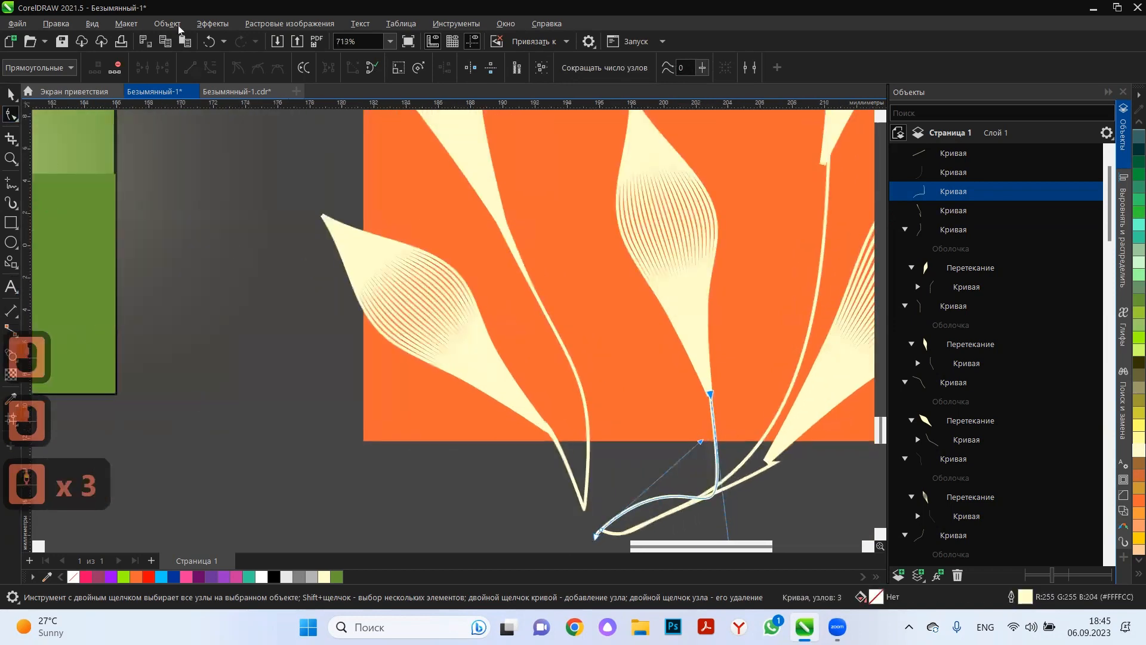
pyautogui.click(180, 27)
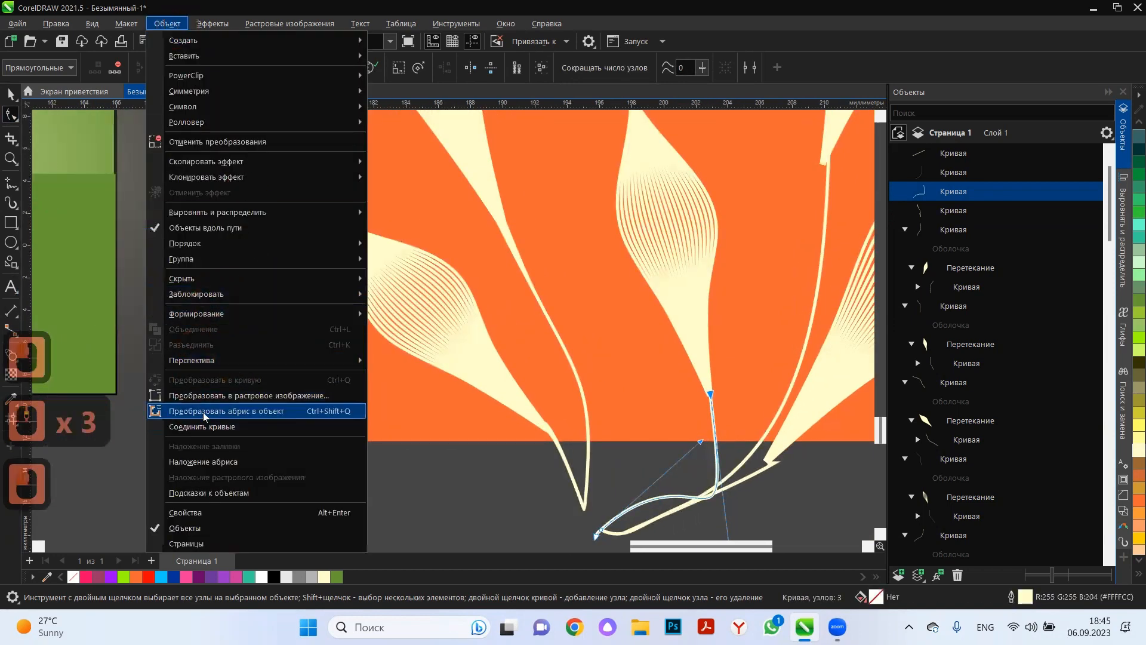
pyautogui.click(636, 450)
# Widen the middle stem's upper end by moving its two corner nodes to the edges of the middle leaf's base.
pyautogui.scroll(12, 711, 410)
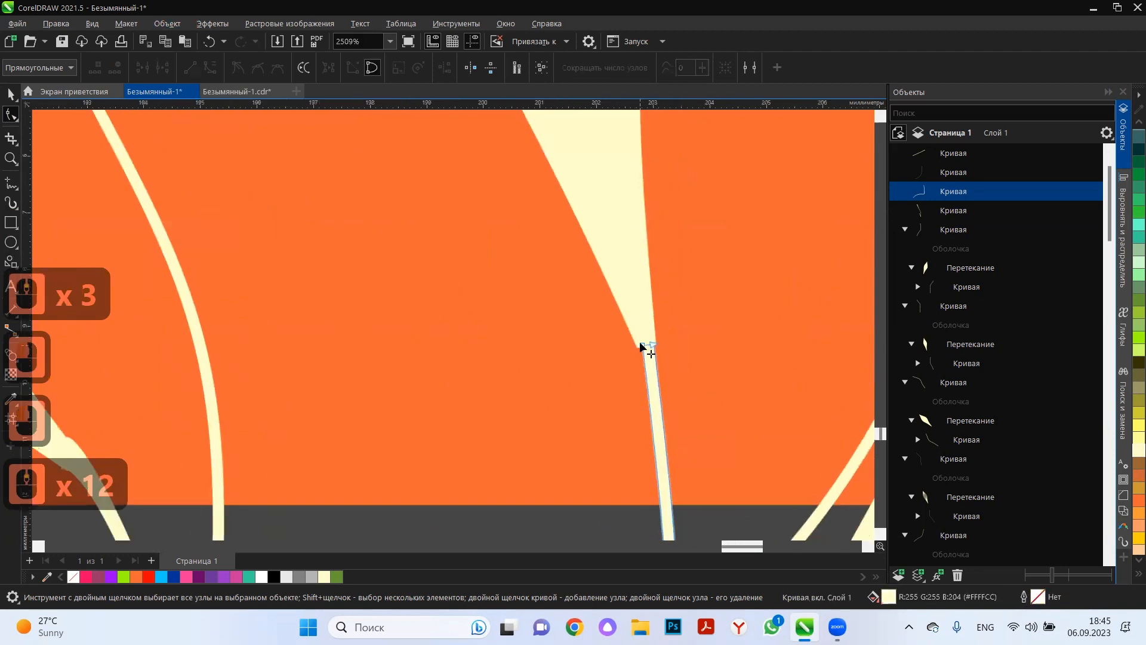
pyautogui.moveTo(652, 344)
pyautogui.mouseDown()
pyautogui.moveTo(653, 307)
pyautogui.moveTo(634, 345)
pyautogui.mouseUp()
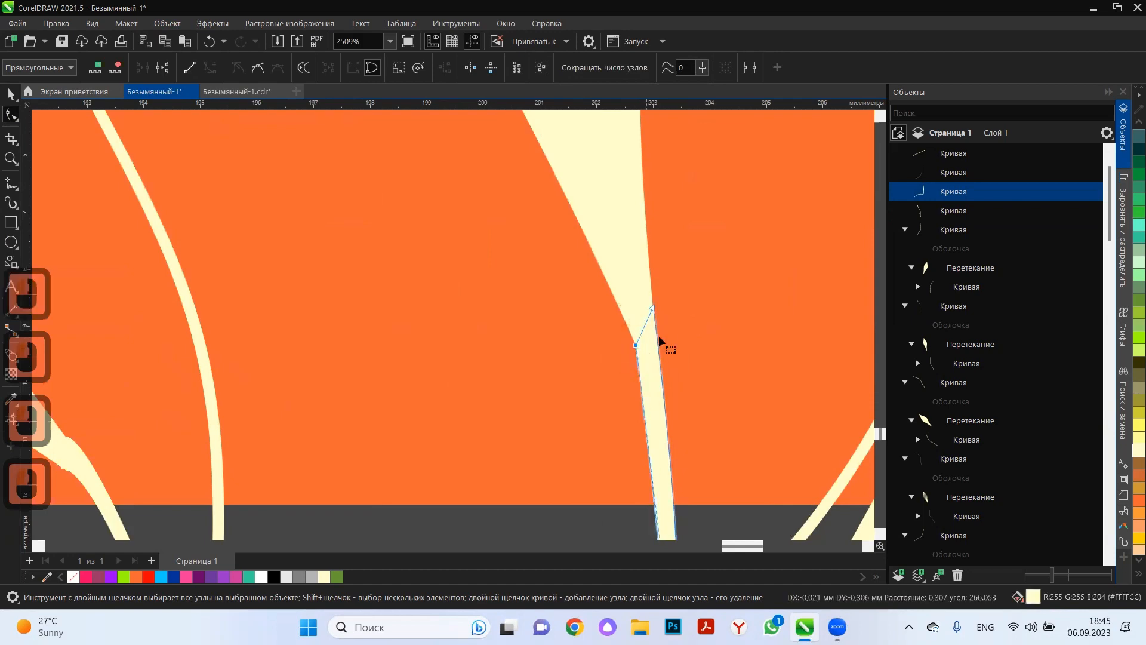
pyautogui.scroll(-5, 650, 358)
pyautogui.scroll(-5, 628, 390)
pyautogui.scroll(-3, 742, 230)
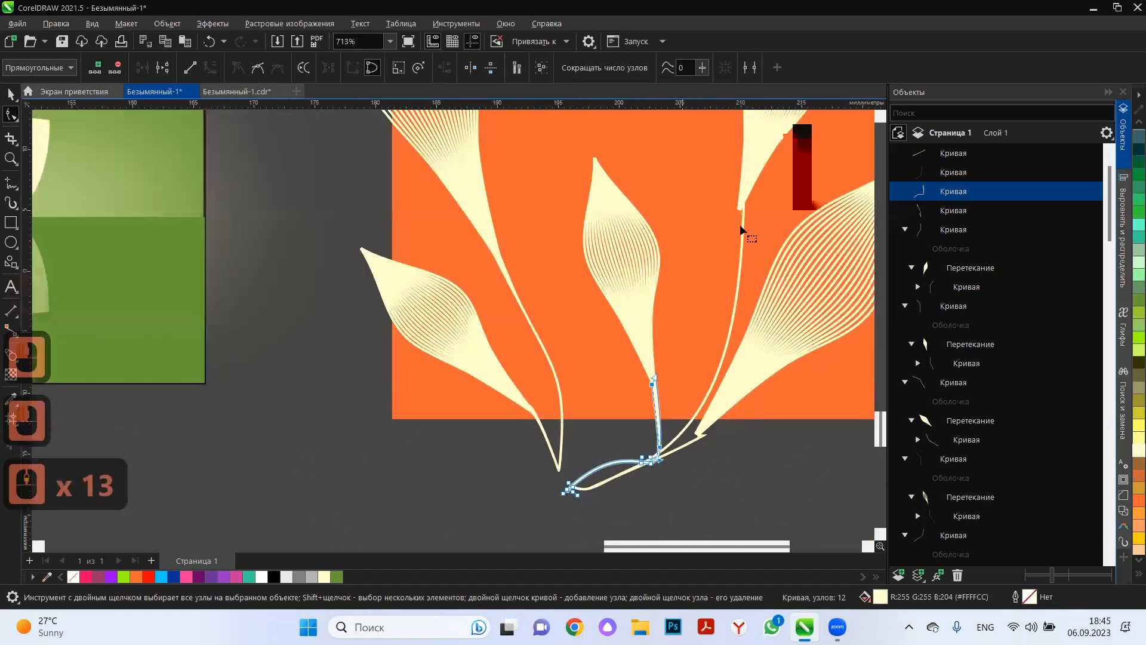
# Convert the outline of the upper right leaf's stem to an object.
pyautogui.scroll(2, 739, 218)
pyautogui.click(740, 225)
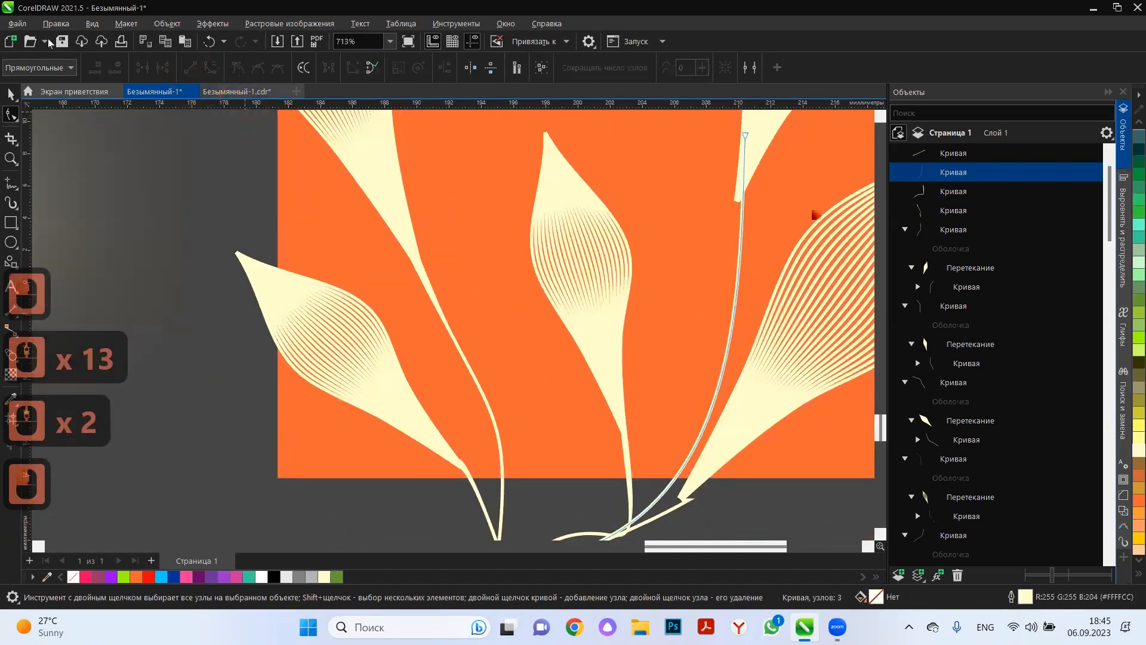
pyautogui.click(167, 23)
pyautogui.click(192, 411)
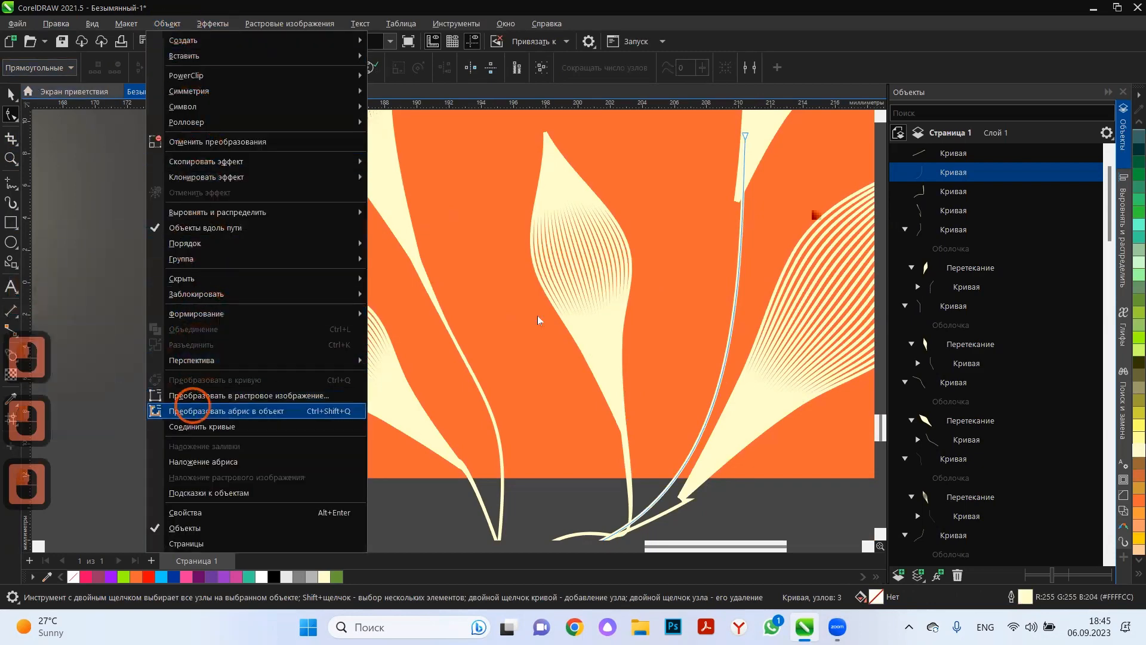
# Move the top corner nodes of the upper right leaf's stem onto the sides of the leaf's base and adjust the side curve.
pyautogui.scroll(5, 738, 168)
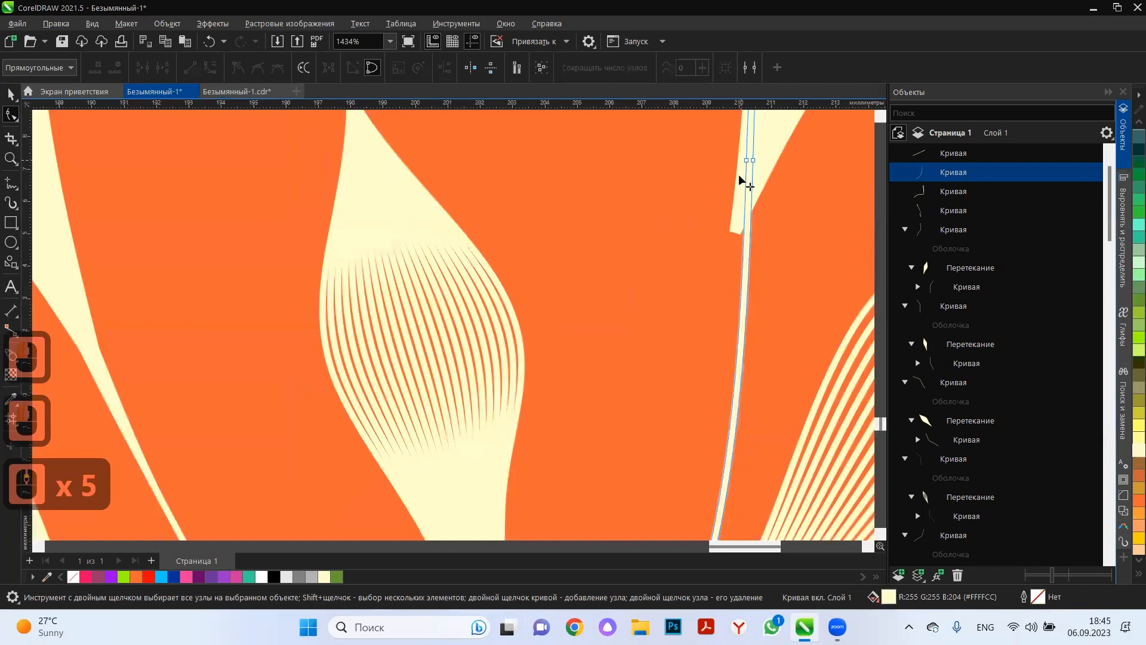
pyautogui.moveTo(747, 160); pyautogui.dragTo(733, 229)
pyautogui.moveTo(753, 160); pyautogui.dragTo(759, 189)
pyautogui.moveTo(751, 465); pyautogui.dragTo(737, 471)
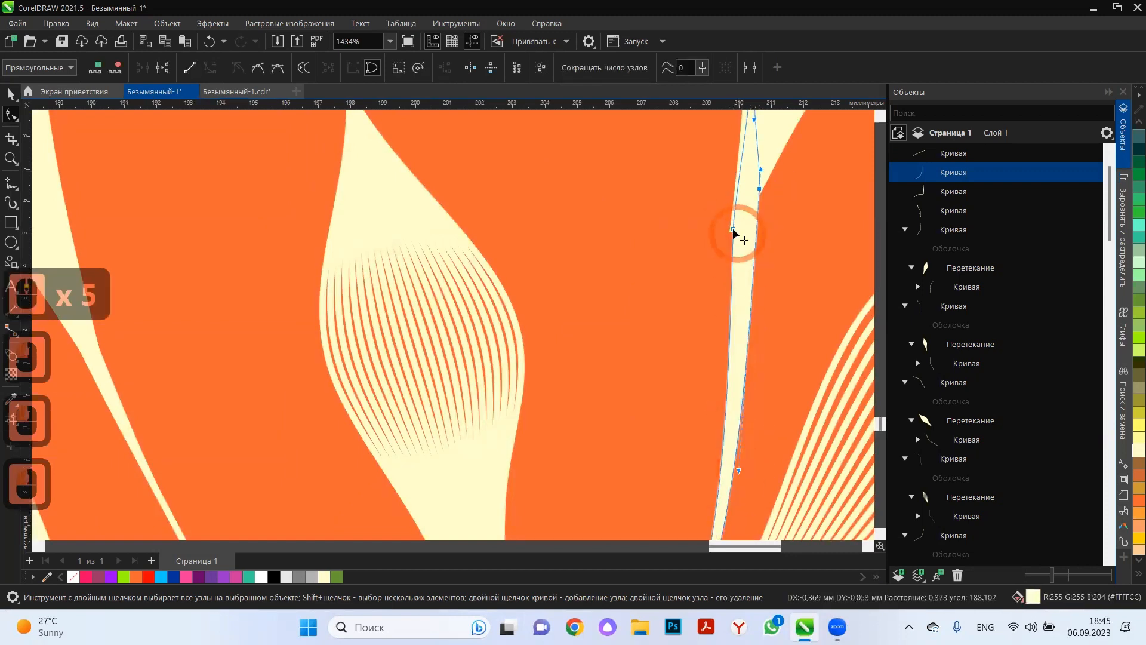
pyautogui.moveTo(733, 231); pyautogui.dragTo(724, 236)
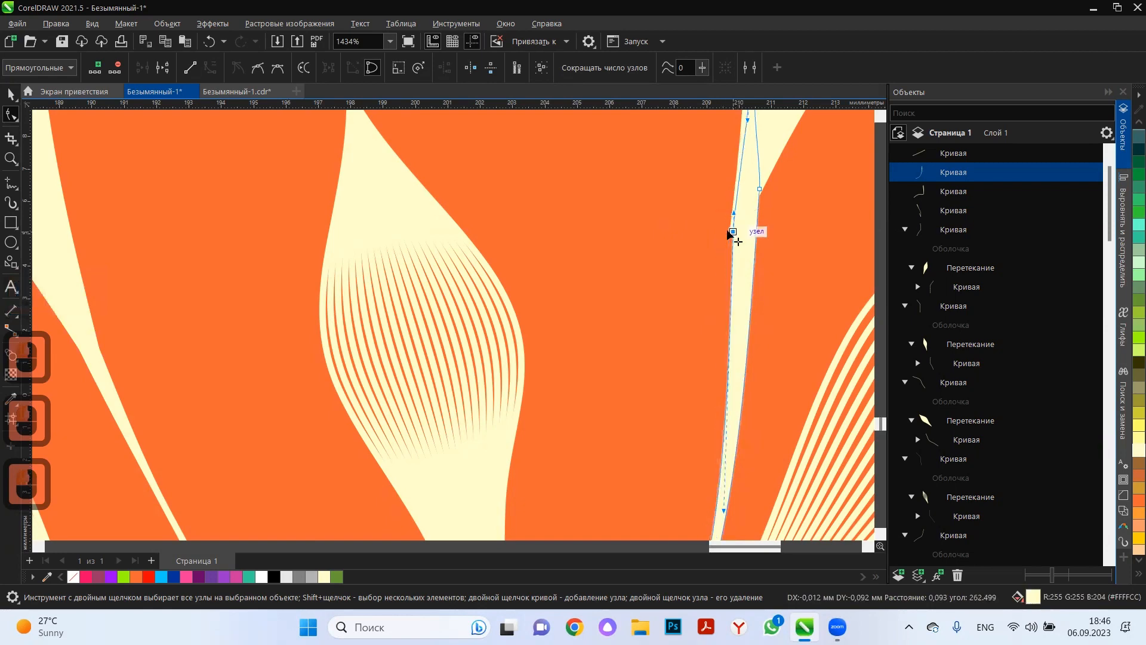
# Delete the surplus nodes at the top of the upper right leaf's stem.
pyautogui.scroll(-5, 722, 236)
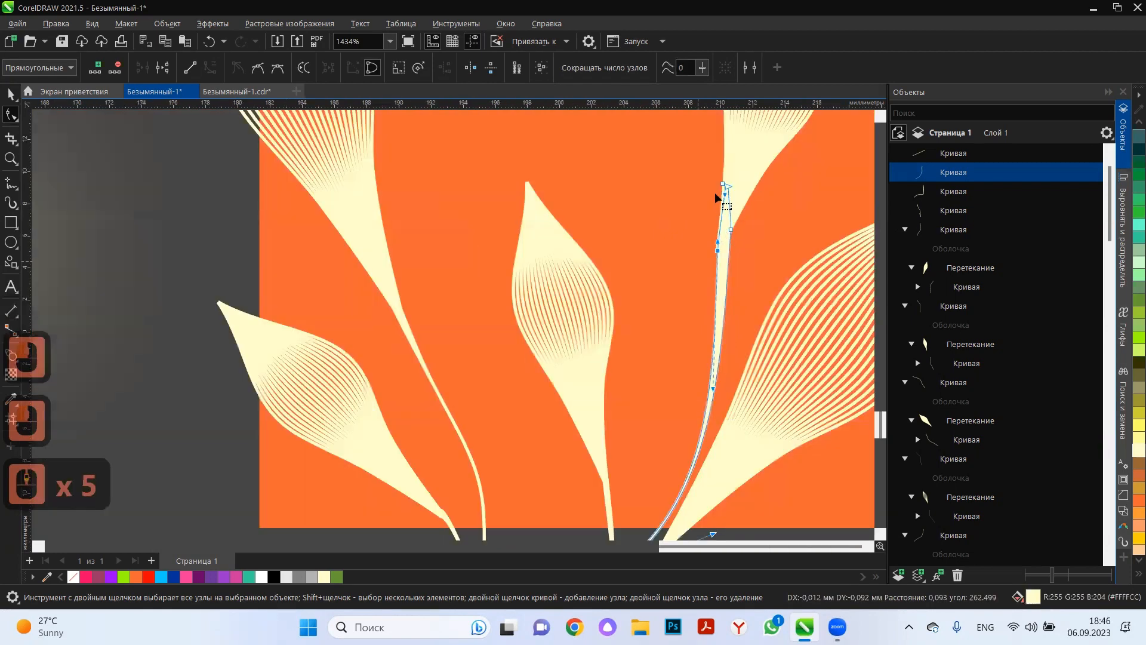
pyautogui.scroll(4, 714, 192)
pyautogui.moveTo(731, 156); pyautogui.dragTo(722, 242)
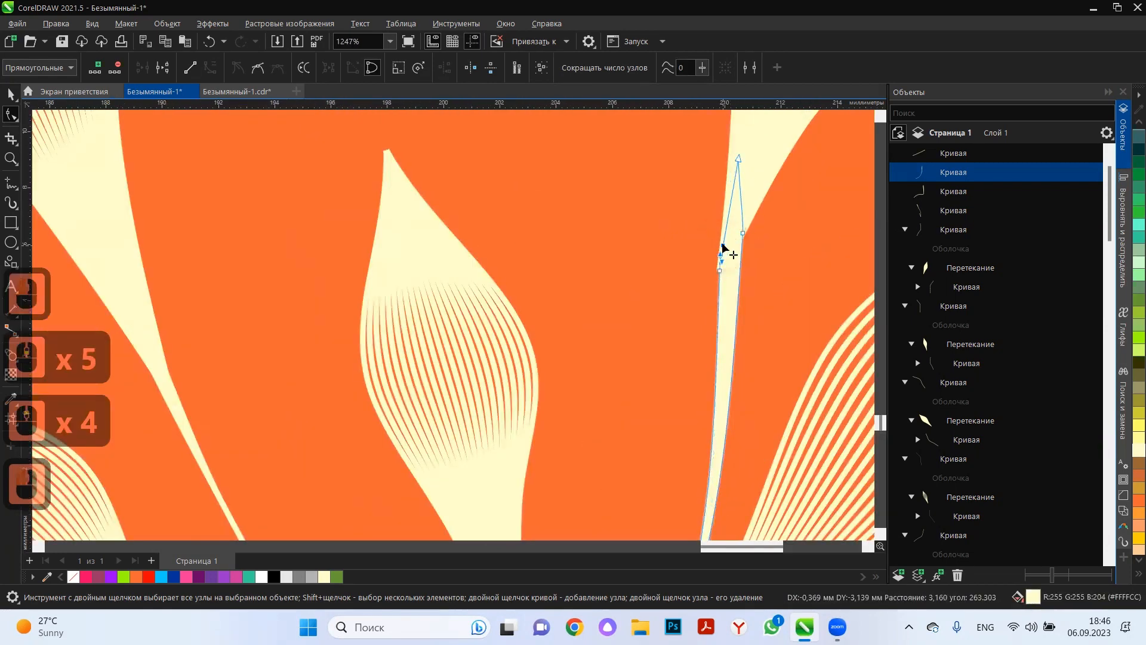
pyautogui.doubleClick(722, 245)
pyautogui.doubleClick(739, 159)
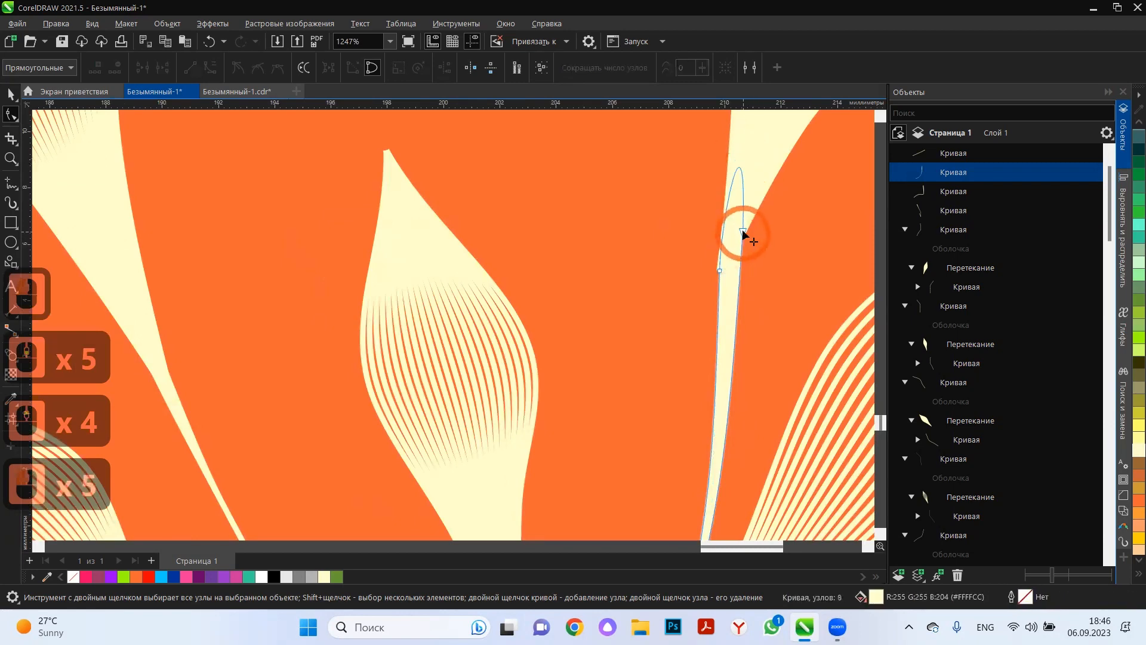
pyautogui.doubleClick(743, 230)
pyautogui.click(719, 272)
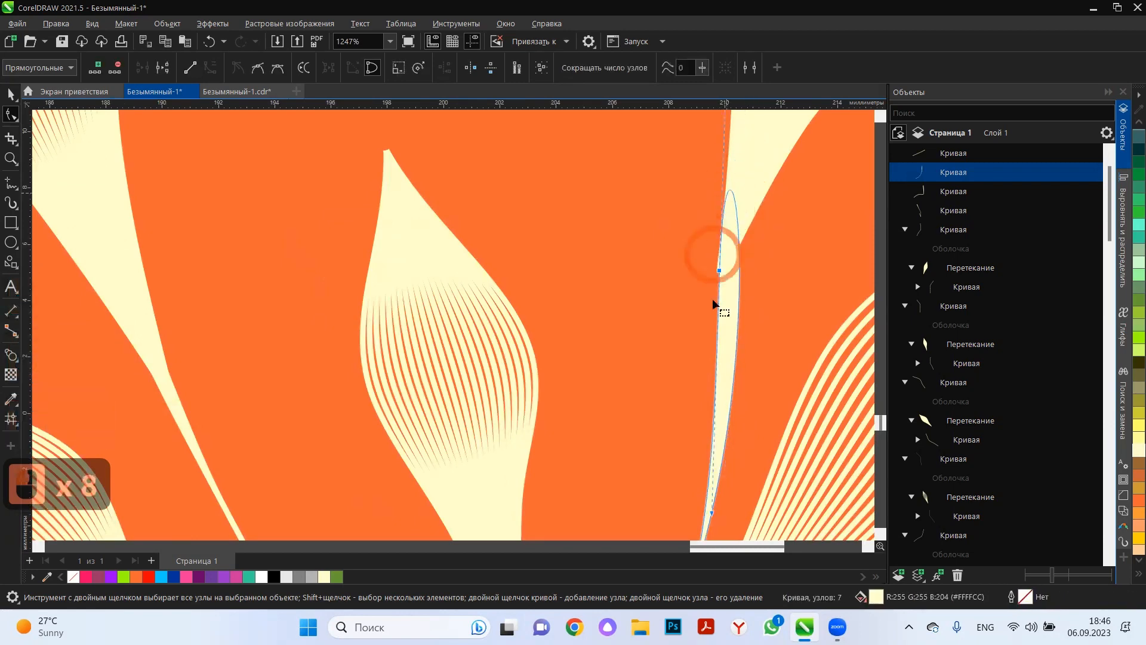
# Place the top node of the upper right leaf's stem on the left edge of the leaf's base.
pyautogui.scroll(-5, 713, 301)
pyautogui.scroll(3, 704, 403)
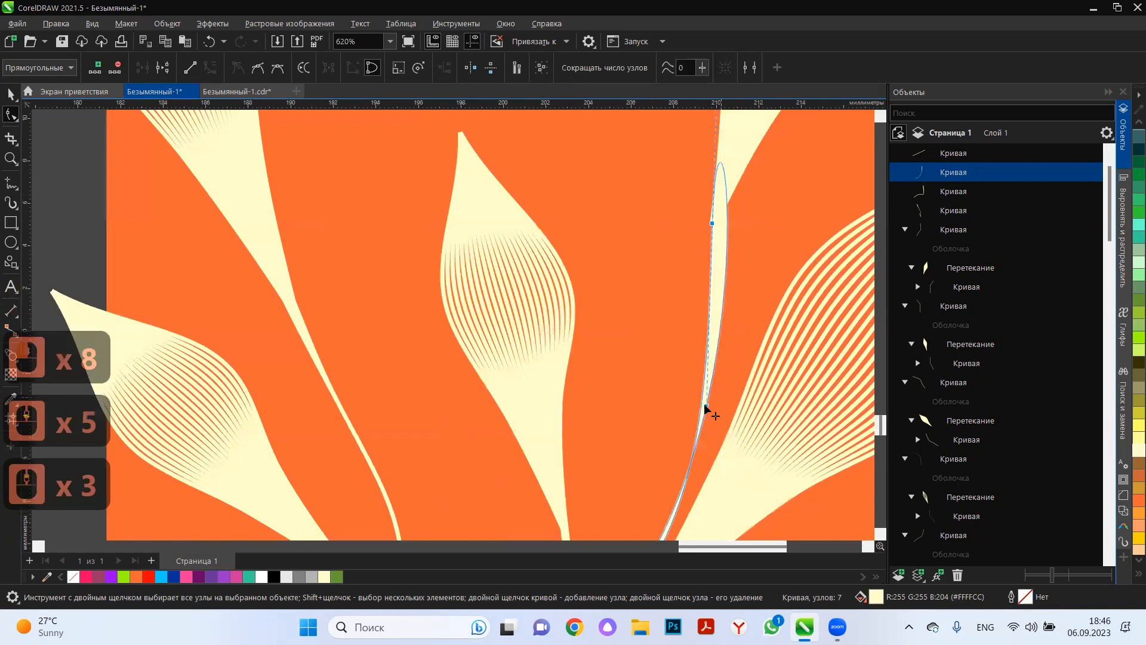
pyautogui.click(721, 263)
pyautogui.scroll(-4, 720, 266)
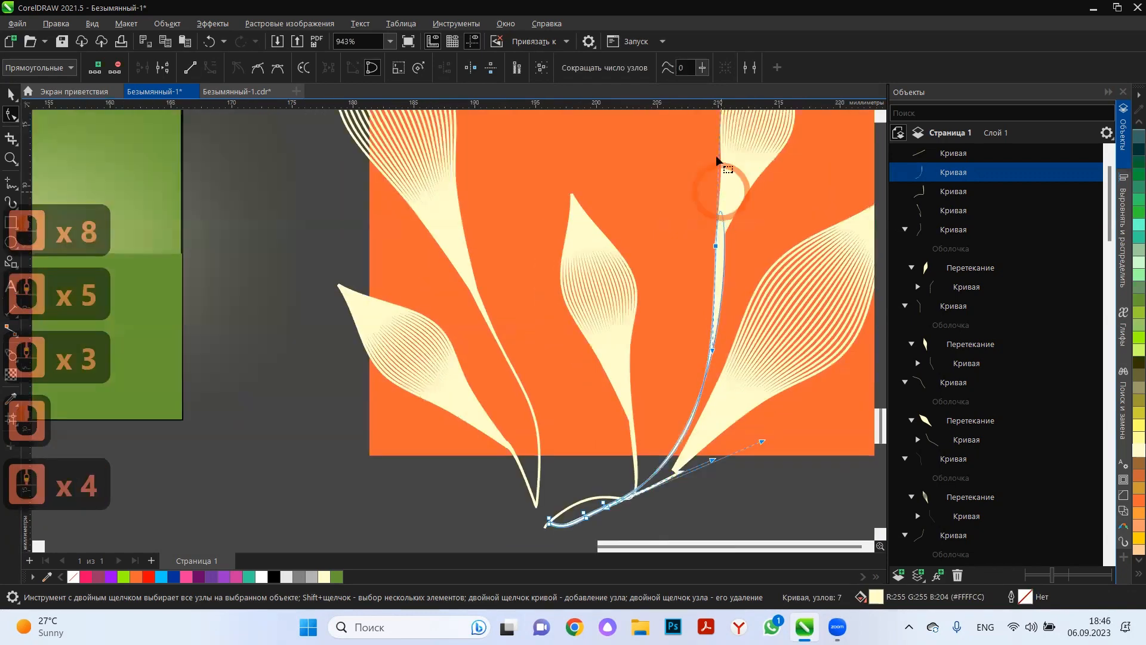
pyautogui.scroll(3, 716, 157)
pyautogui.scroll(-5, 721, 146)
pyautogui.scroll(4, 724, 141)
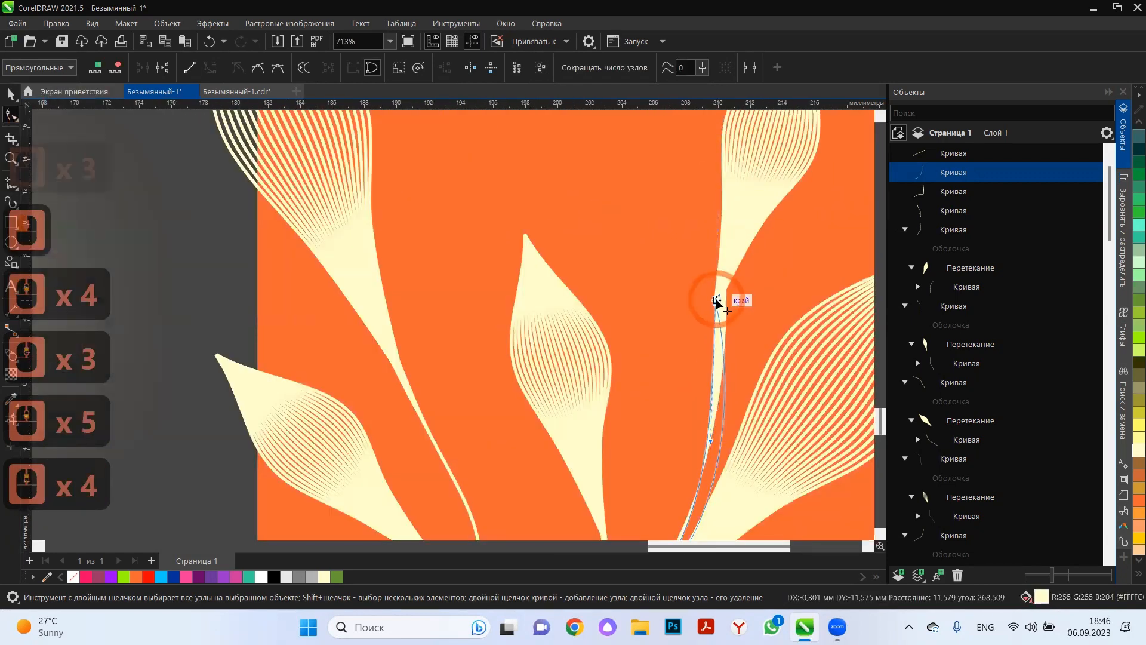
pyautogui.click(718, 301)
# Add a node near the stem's top on its right side and shape it to meet the right edge of the upper right leaf's base.
pyautogui.scroll(7, 720, 313)
pyautogui.doubleClick(724, 322)
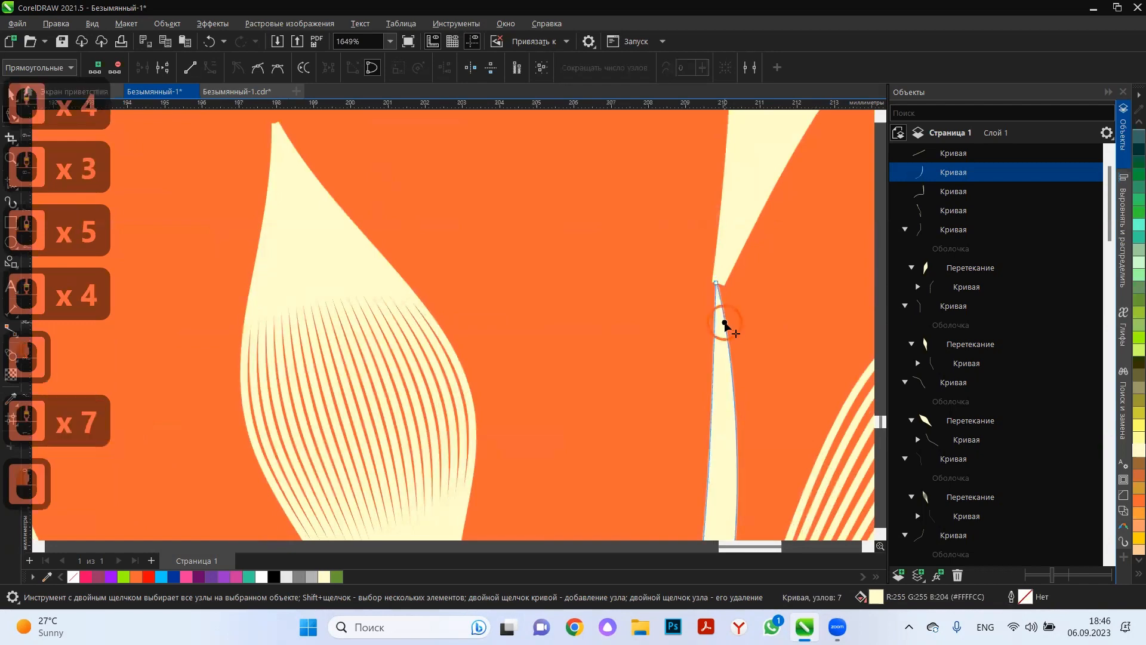
pyautogui.moveTo(724, 322); pyautogui.dragTo(719, 370)
pyautogui.scroll(-4, 748, 274)
pyautogui.scroll(7, 734, 270)
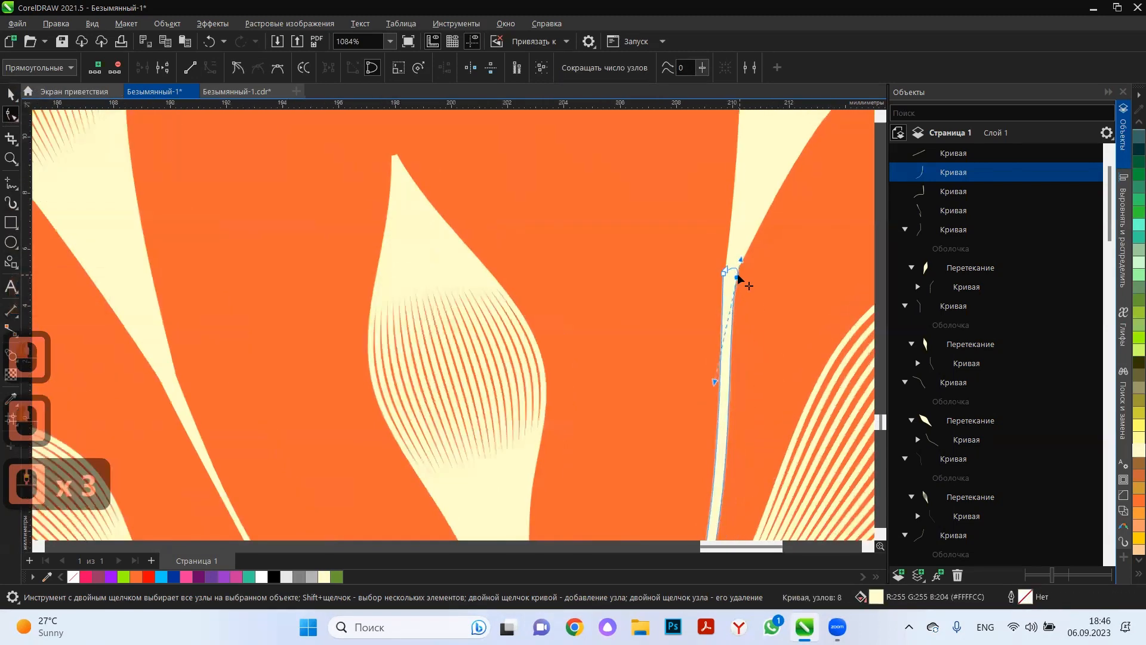
pyautogui.moveTo(733, 234); pyautogui.dragTo(740, 207)
pyautogui.click(470, 154)
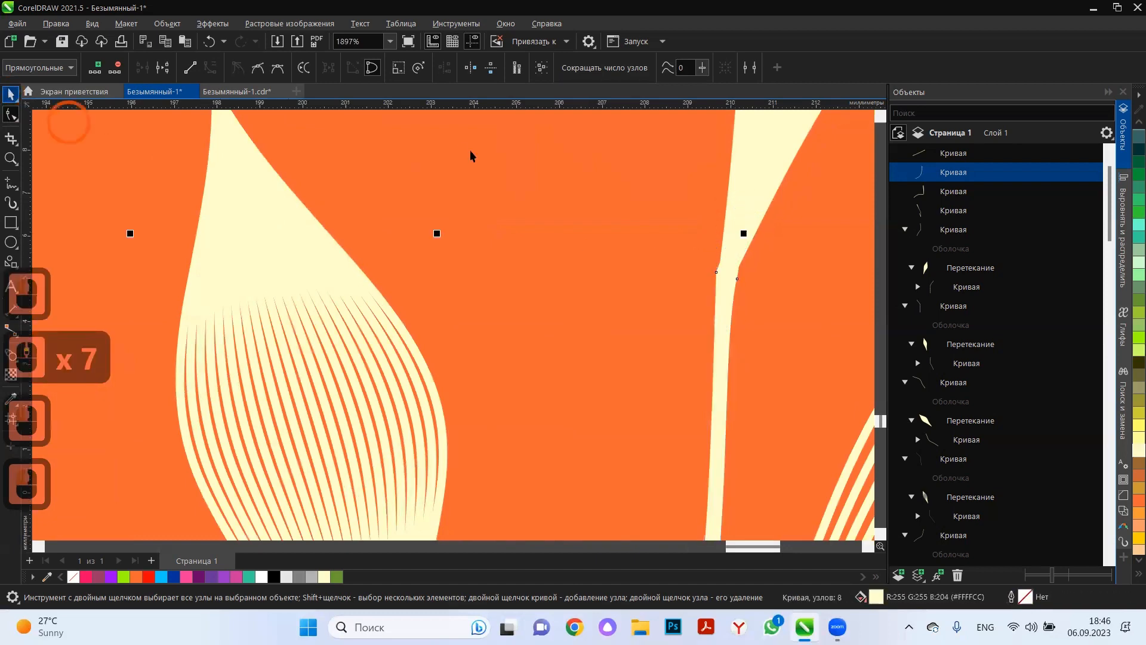
# Select all the leaves and stems over the orange square and group them.
pyautogui.scroll(-11, 521, 178)
pyautogui.click(595, 378)
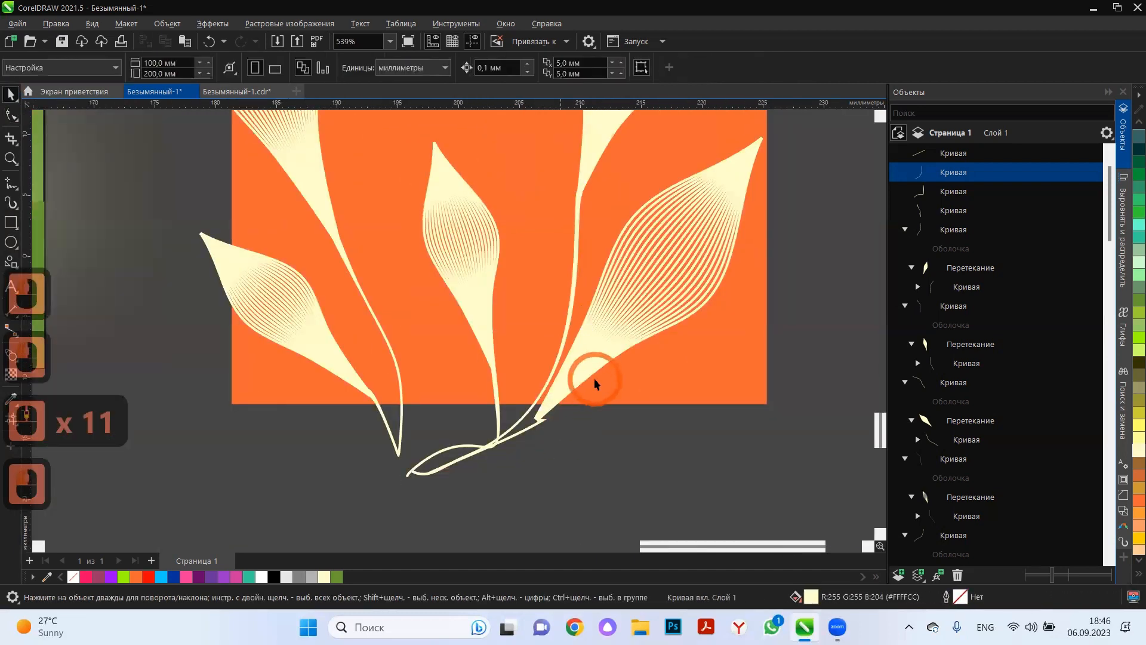
pyautogui.scroll(-6, 603, 382)
pyautogui.scroll(4, 600, 377)
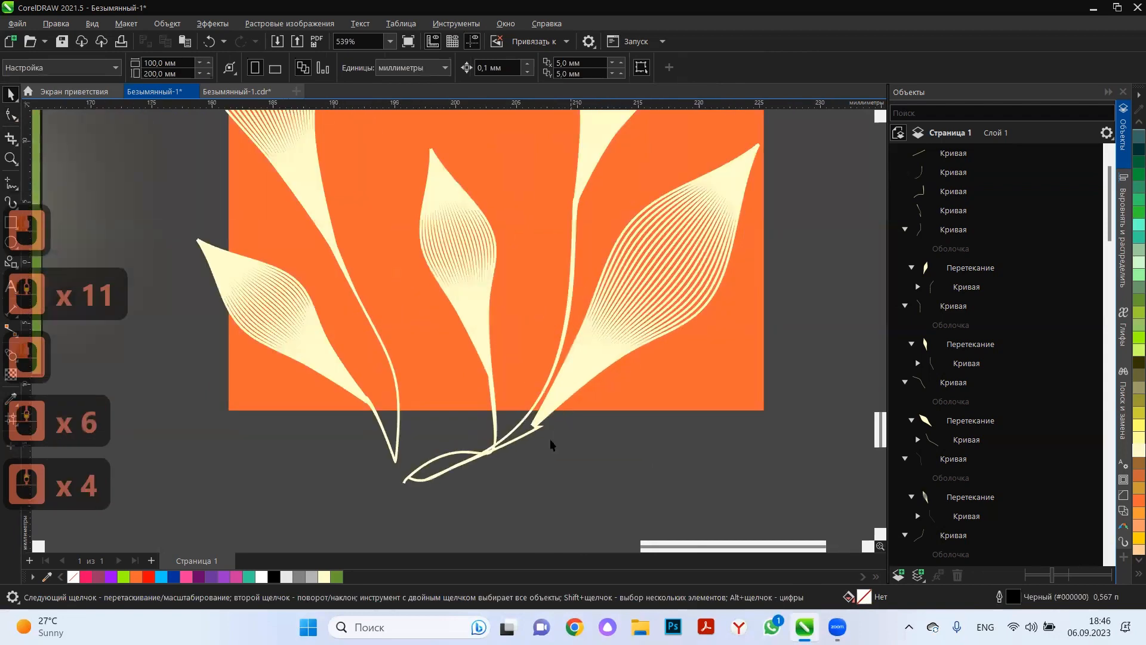
pyautogui.scroll(4, 550, 438)
pyautogui.scroll(-6, 553, 443)
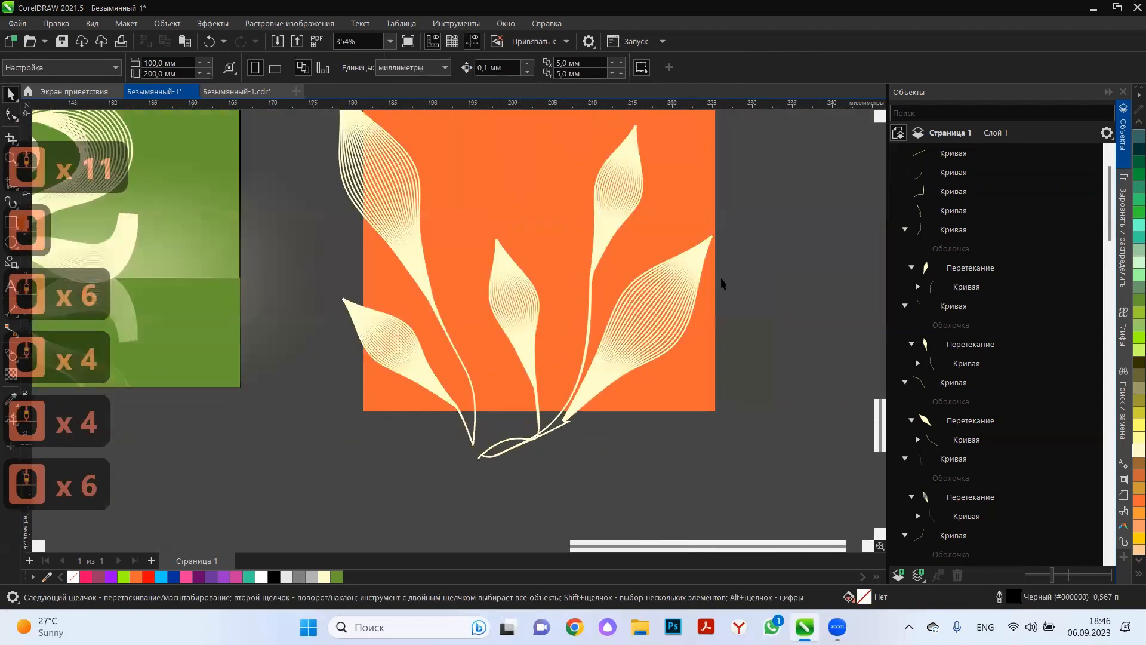
pyautogui.scroll(-9, 721, 278)
pyautogui.moveTo(729, 184); pyautogui.dragTo(389, 462)
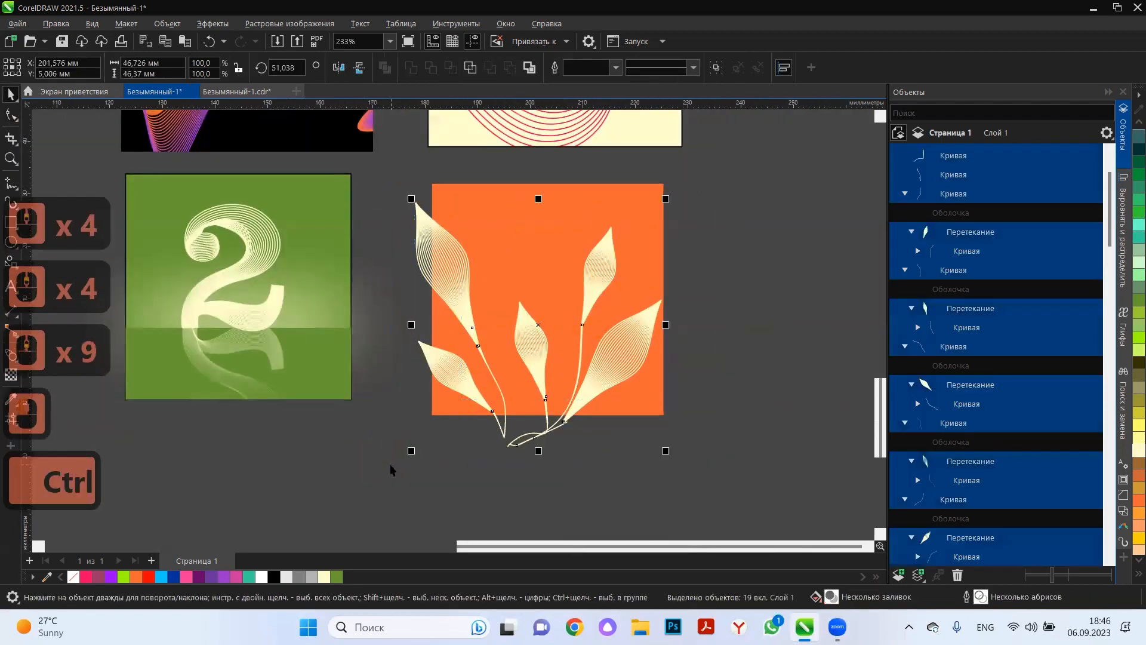
pyautogui.hotkey('ctrl', 'g')
# Place the leaf group inside the orange square as PowerClip content and shift it upward within the frame.
pyautogui.moveTo(530, 361); pyautogui.dragTo(550, 311)
pyautogui.click(604, 408)
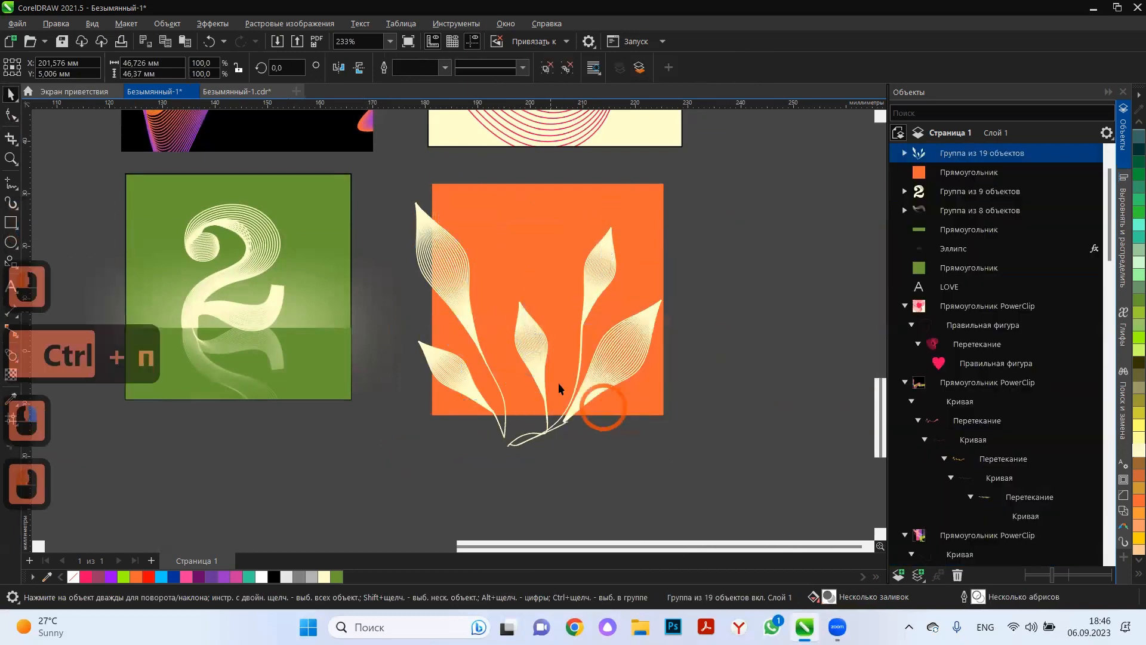
pyautogui.click(64, 129)
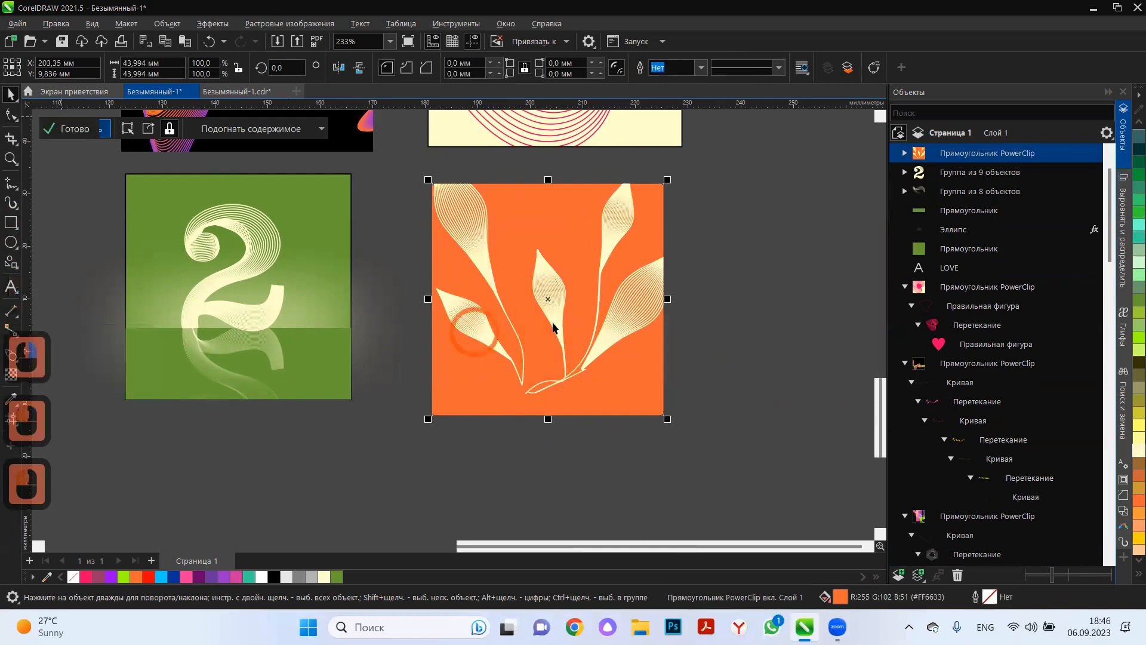
# Edit the orange square's PowerClip content, lowering the leaf group so the joined stem ends fall below the frame, and finish editing.
pyautogui.click(552, 287)
pyautogui.moveTo(550, 294); pyautogui.dragTo(542, 344)
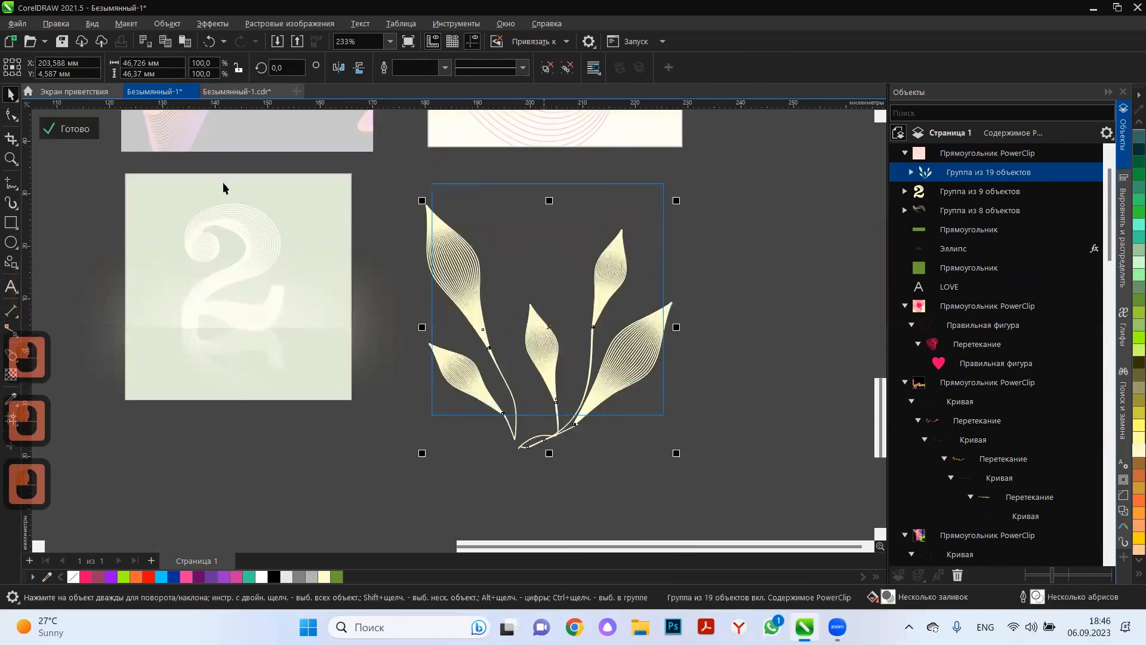
pyautogui.moveTo(457, 254); pyautogui.dragTo(468, 274)
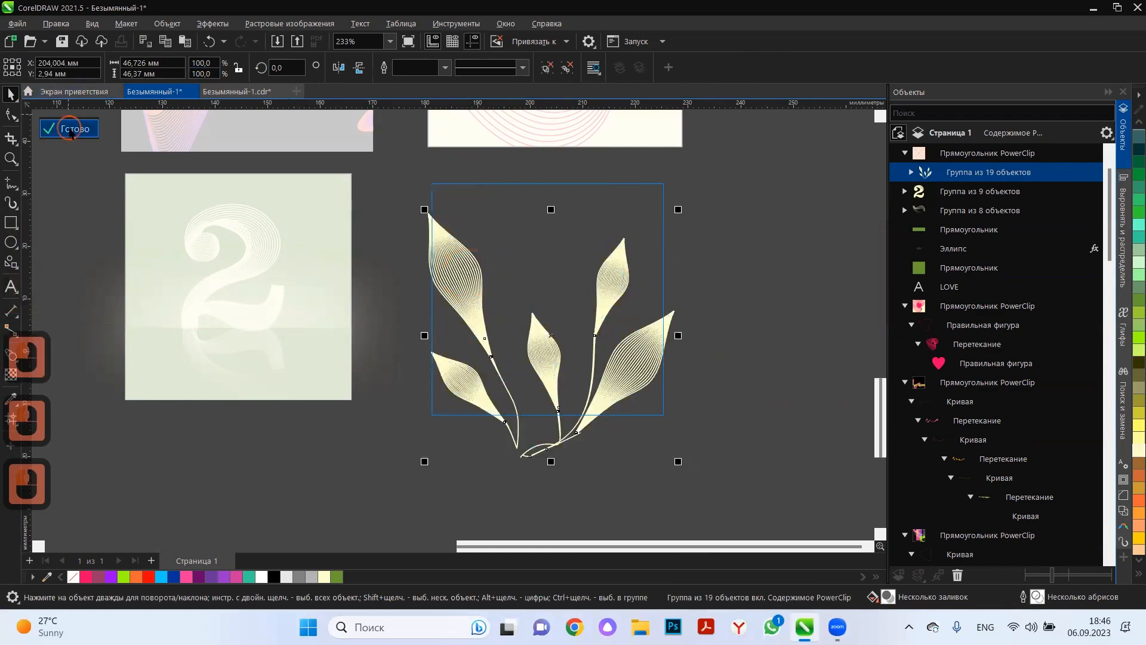
pyautogui.click(69, 131)
pyautogui.click(713, 304)
# Review the whole page with its pattern cells and the square compositions beside it.
pyautogui.scroll(-3, 713, 305)
pyautogui.click(734, 358)
pyautogui.scroll(-1, 539, 440)
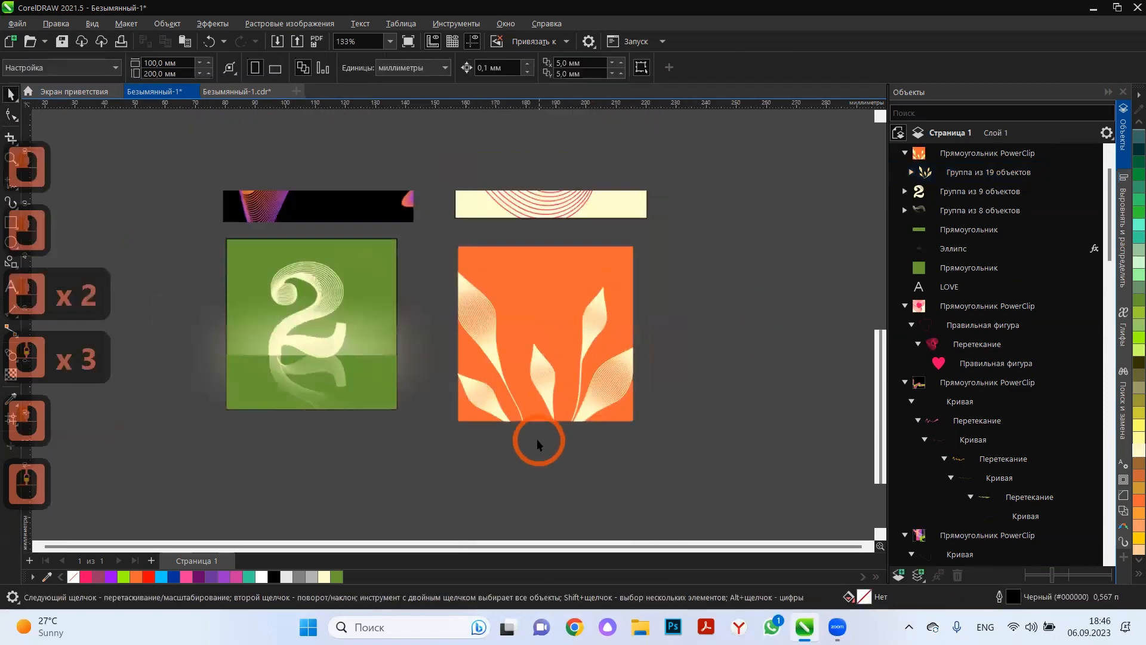
pyautogui.scroll(-4, 536, 439)
pyautogui.scroll(3, 646, 249)
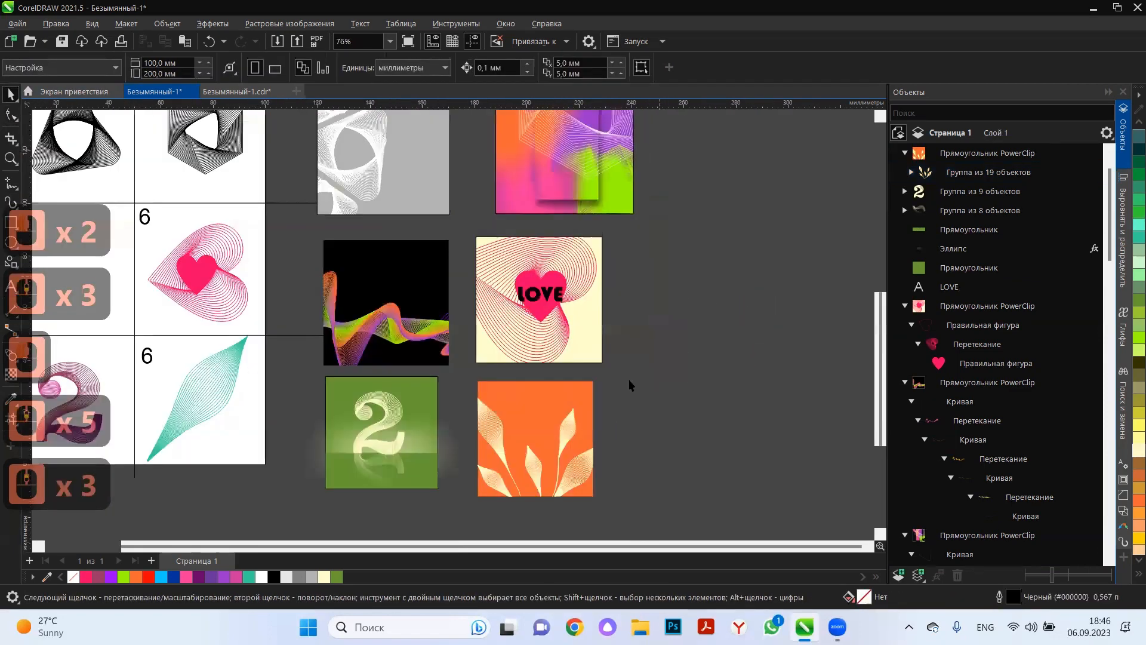
pyautogui.scroll(-2, 615, 399)
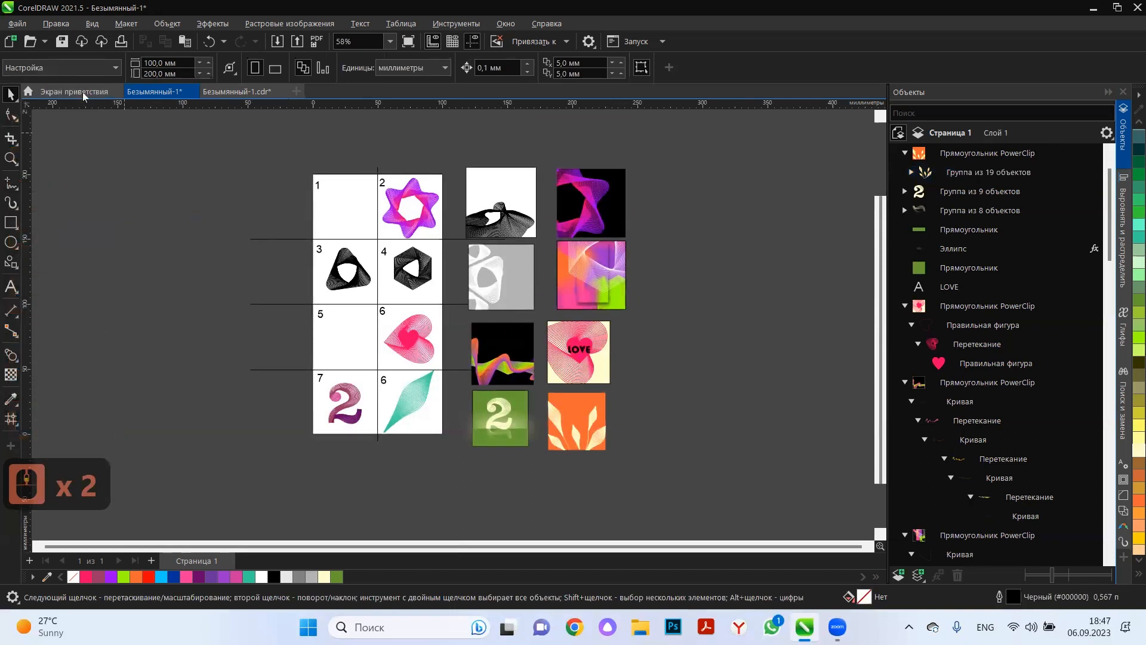
pyautogui.click(310, 395)
pyautogui.click(696, 210)
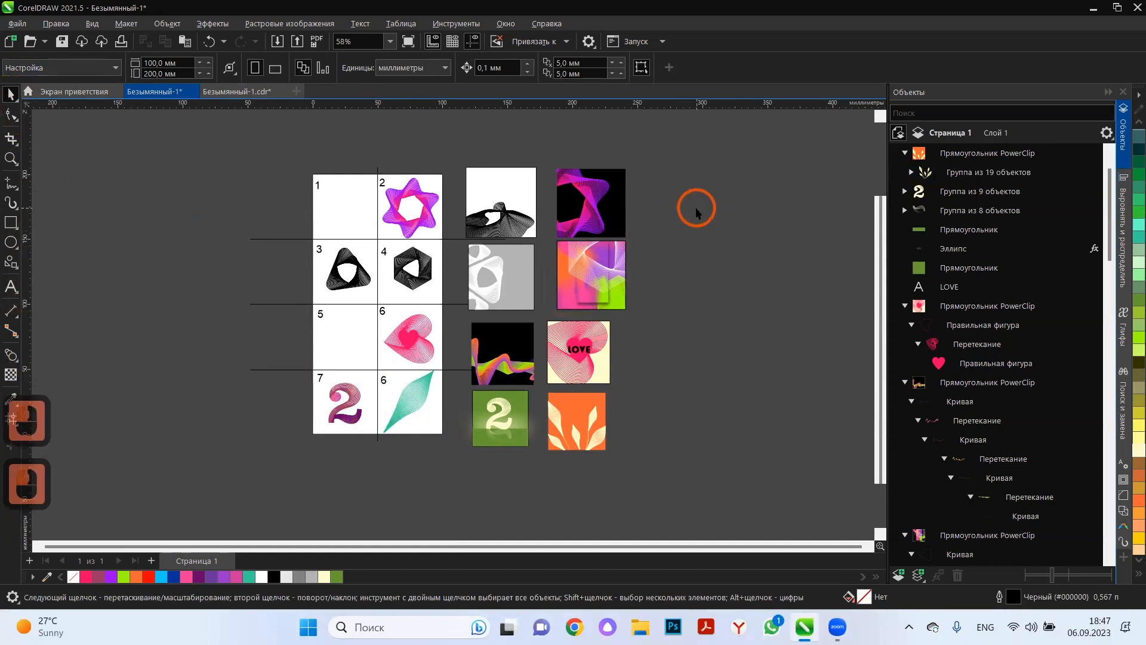